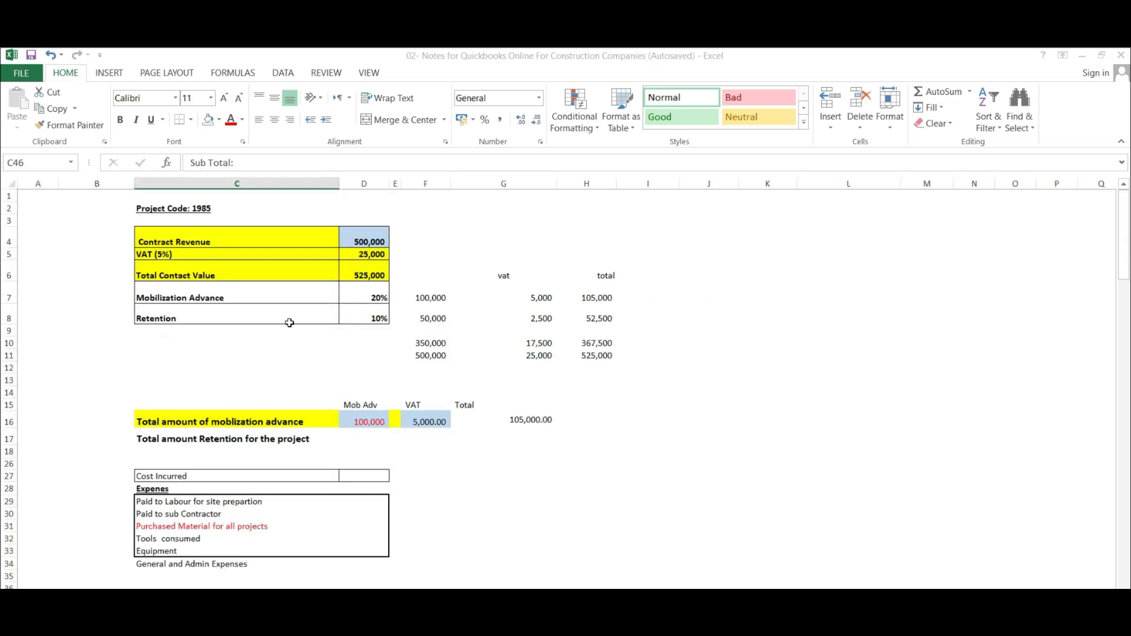
- Review the Project Code 1985 worksheet, from the contract values and expenses to the progress invoices
scroll(289, 322, down, 20)
scroll(289, 318, up, 20)
scroll(288, 309, down, 13)
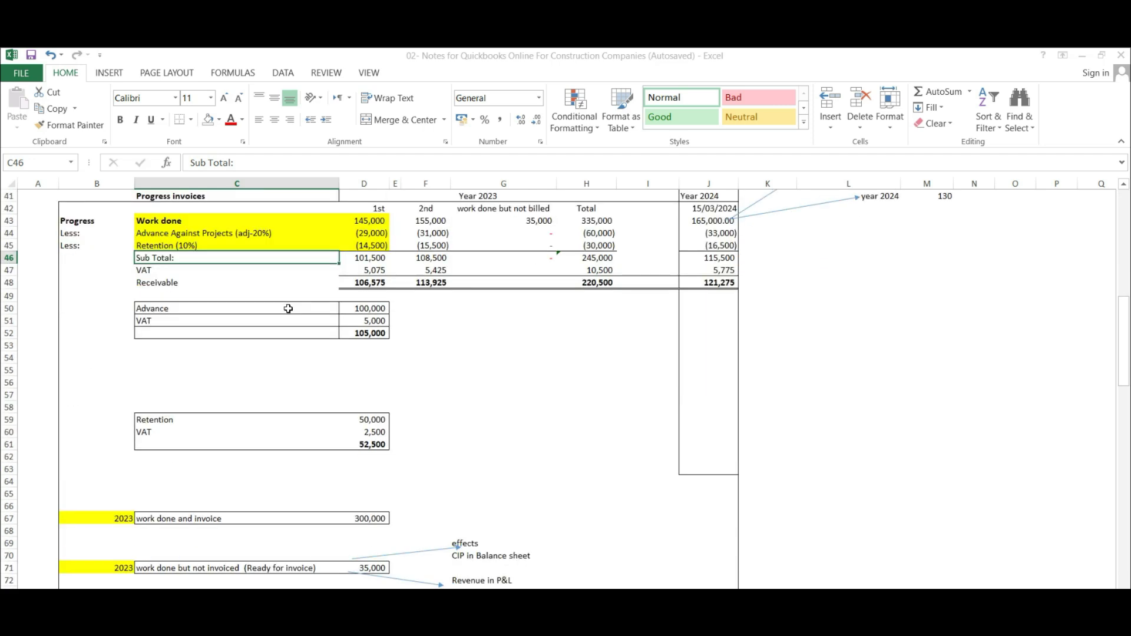
scroll(288, 309, down, 4)
scroll(288, 309, up, 17)
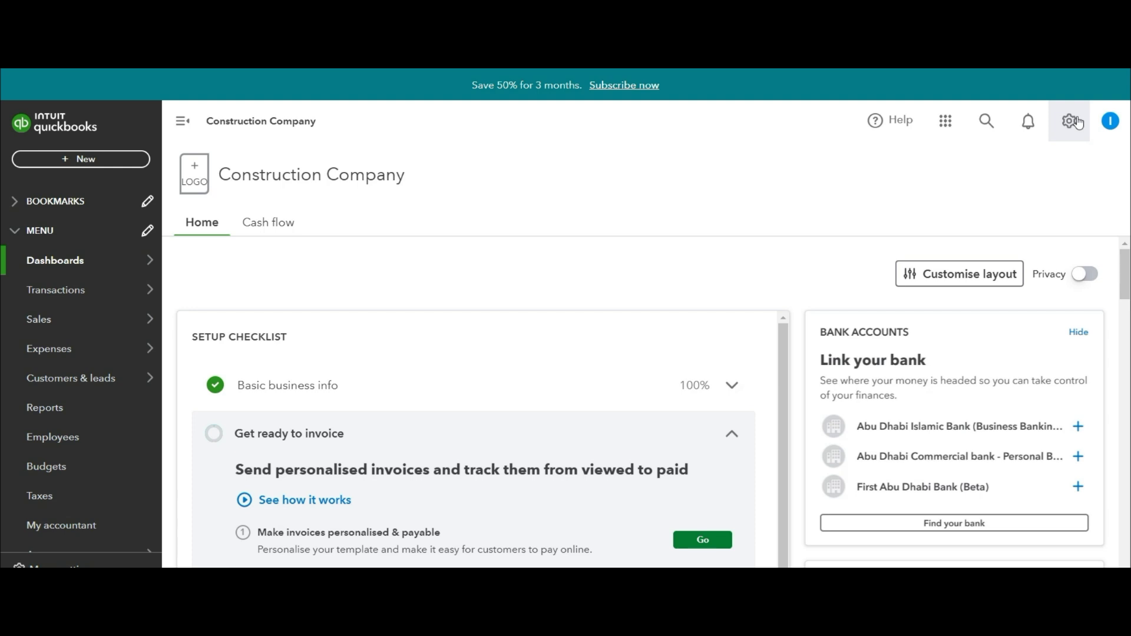
- In QuickBooks Online's advanced settings, turn on organising all job-related activity in one place, accepting expense and item tracking by customer
click(1078, 122)
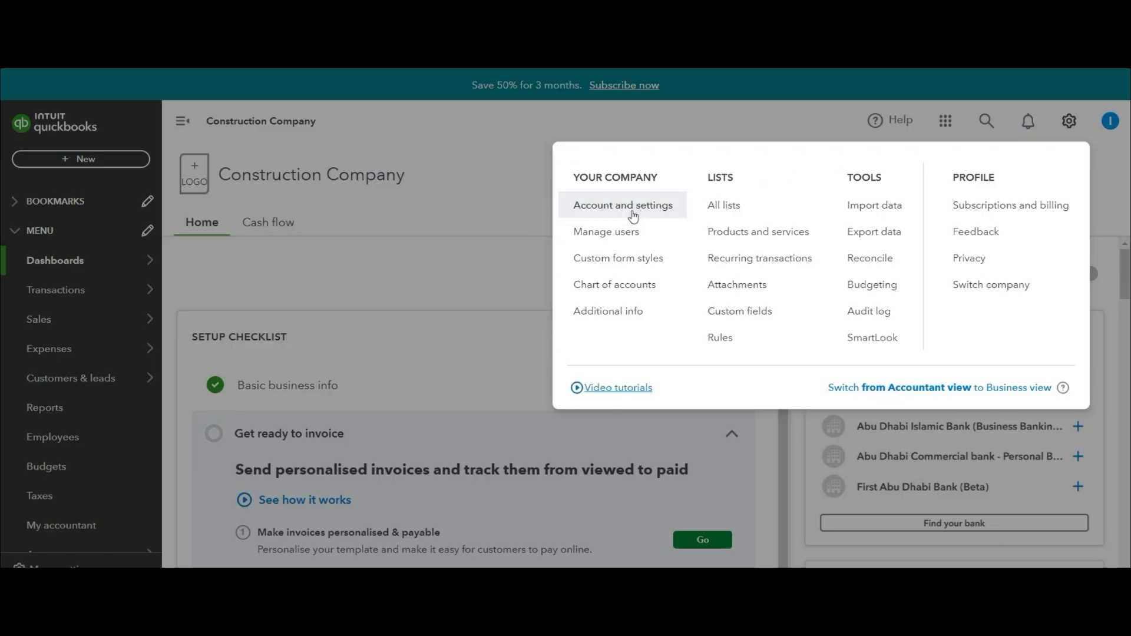
click(633, 216)
click(29, 283)
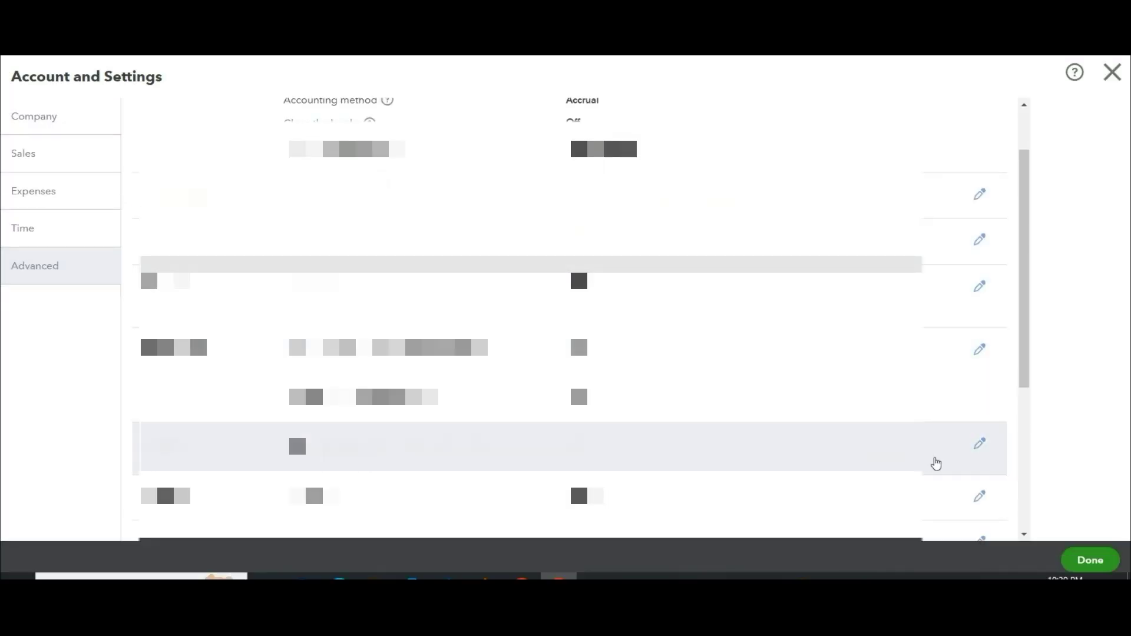
click(980, 444)
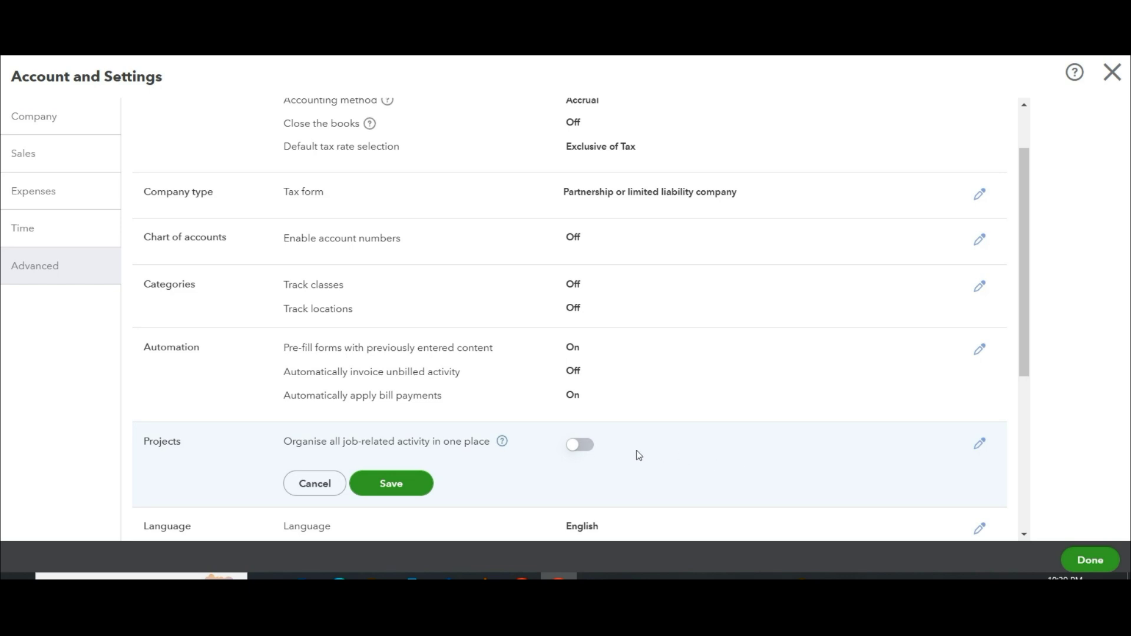
click(580, 444)
click(376, 482)
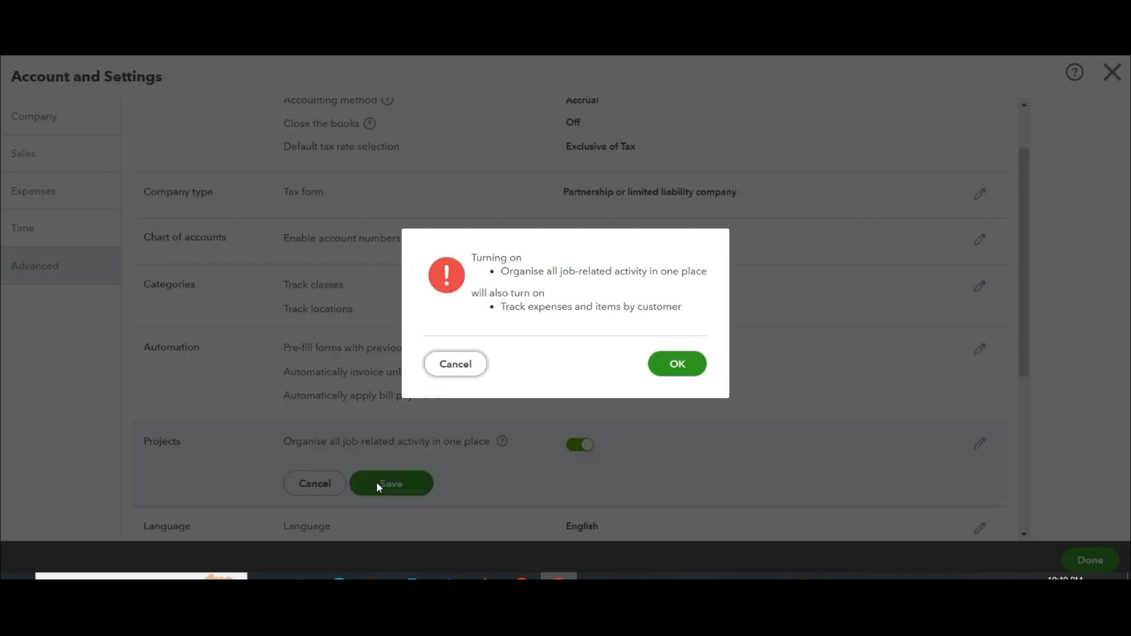
click(666, 370)
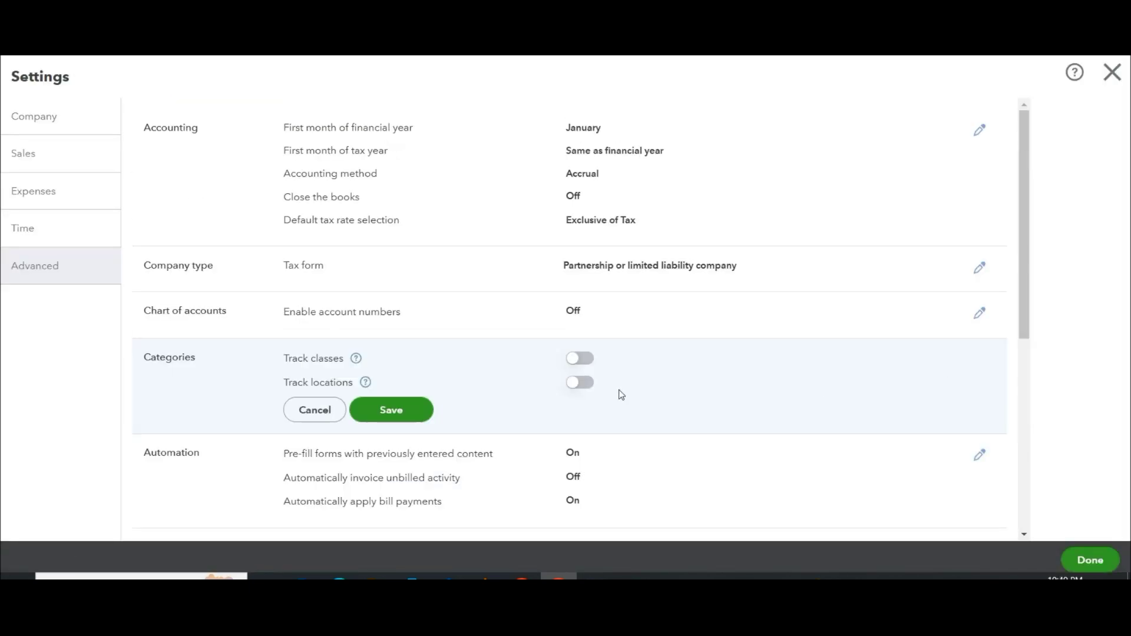
- Turn on class tracking and location tracking in the category settings, saving each change
click(583, 359)
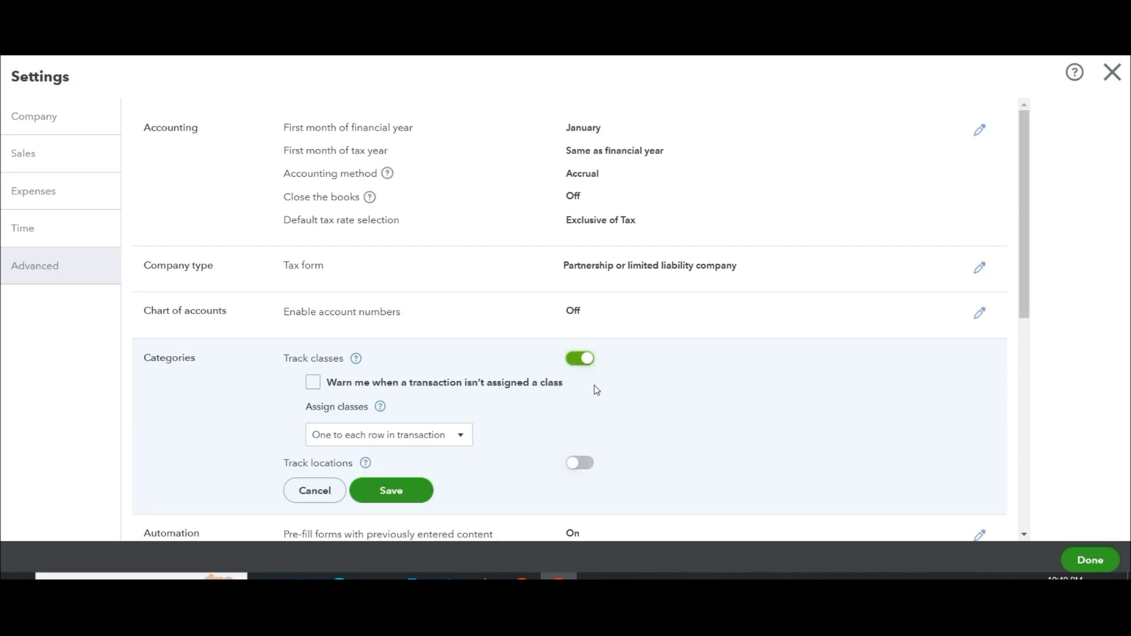
click(391, 492)
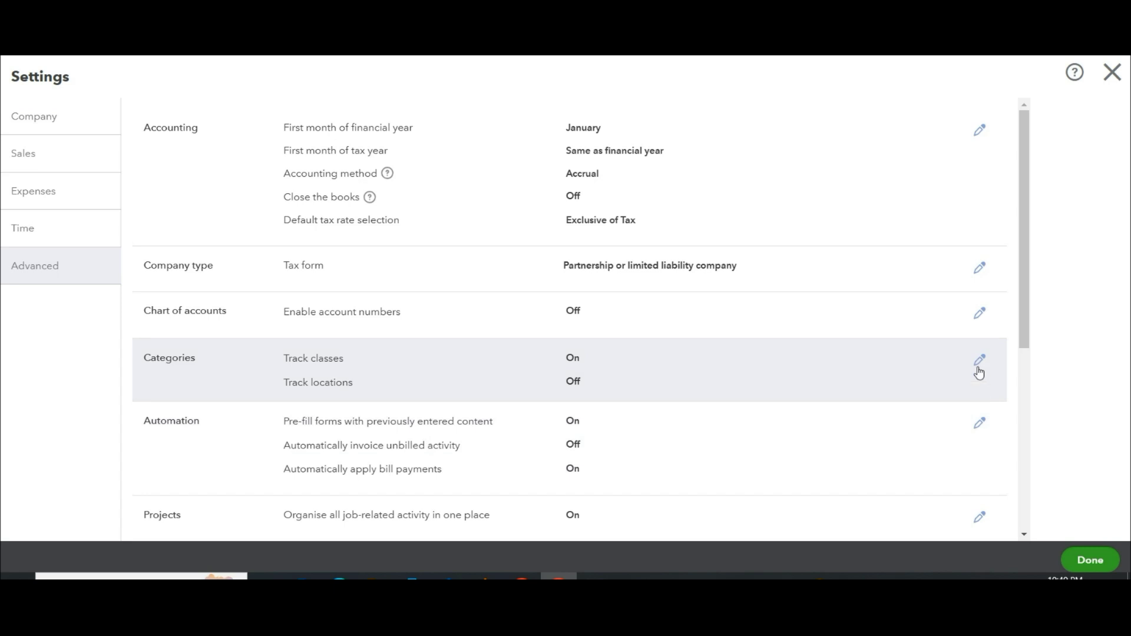
click(977, 364)
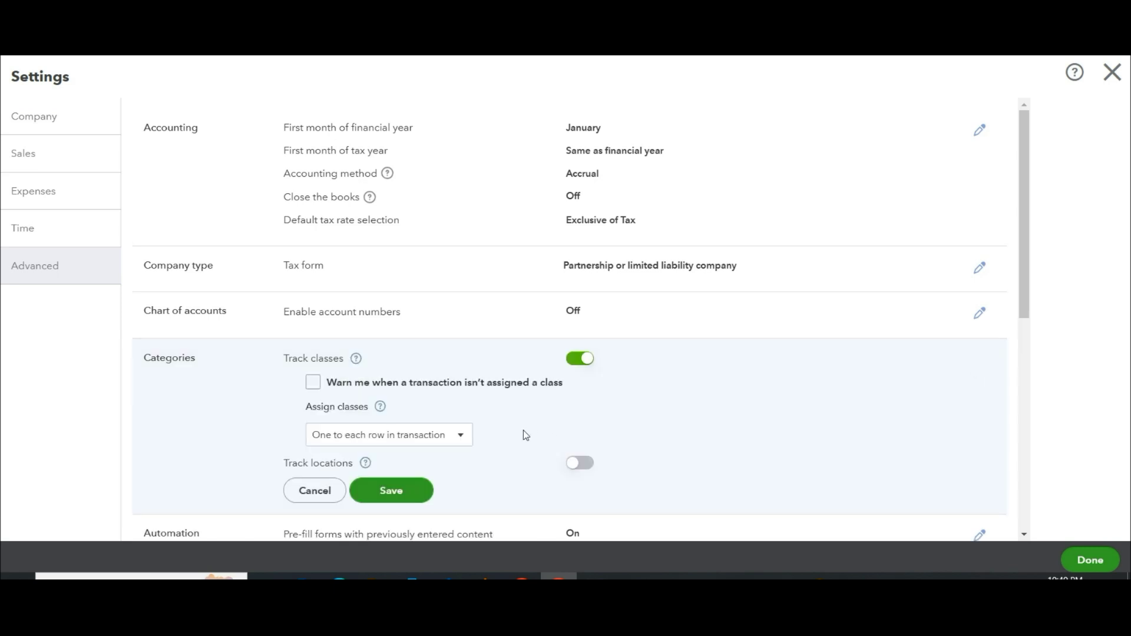
click(580, 463)
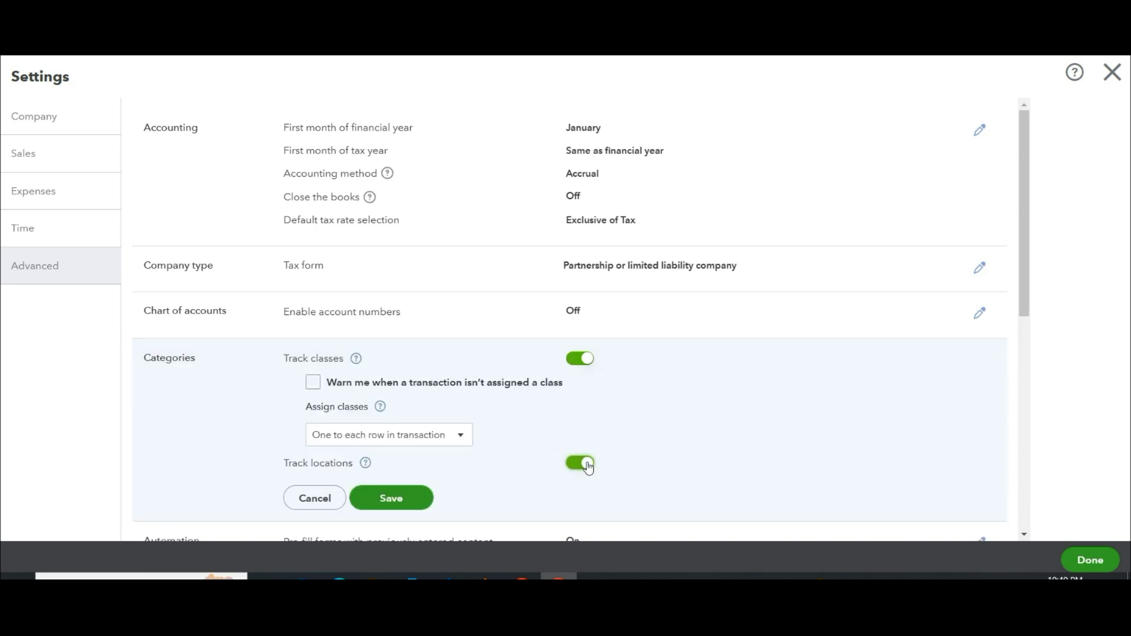
click(427, 500)
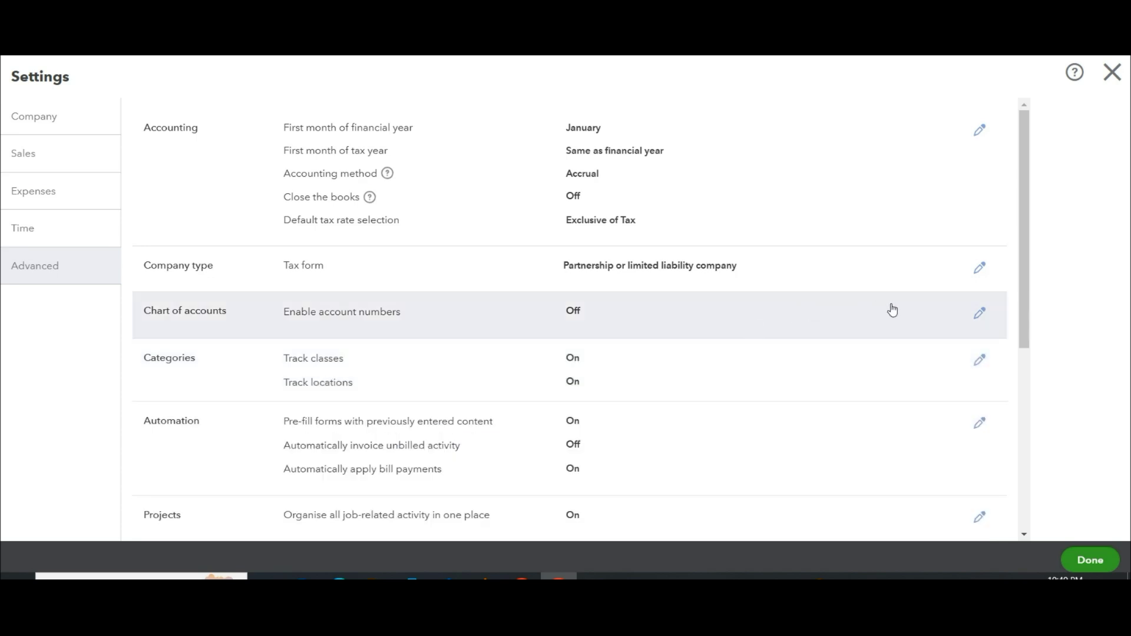
- Enable account numbers for the chart of accounts, save the change and close the settings
click(977, 318)
click(587, 316)
click(412, 371)
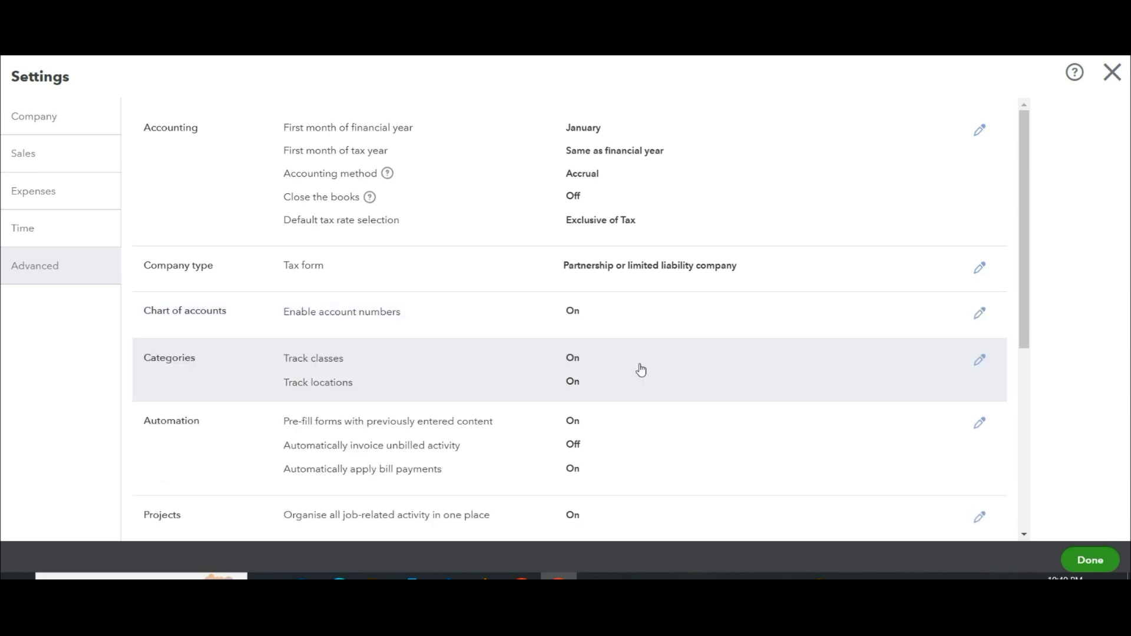
scroll(641, 369, down, 3)
click(1101, 560)
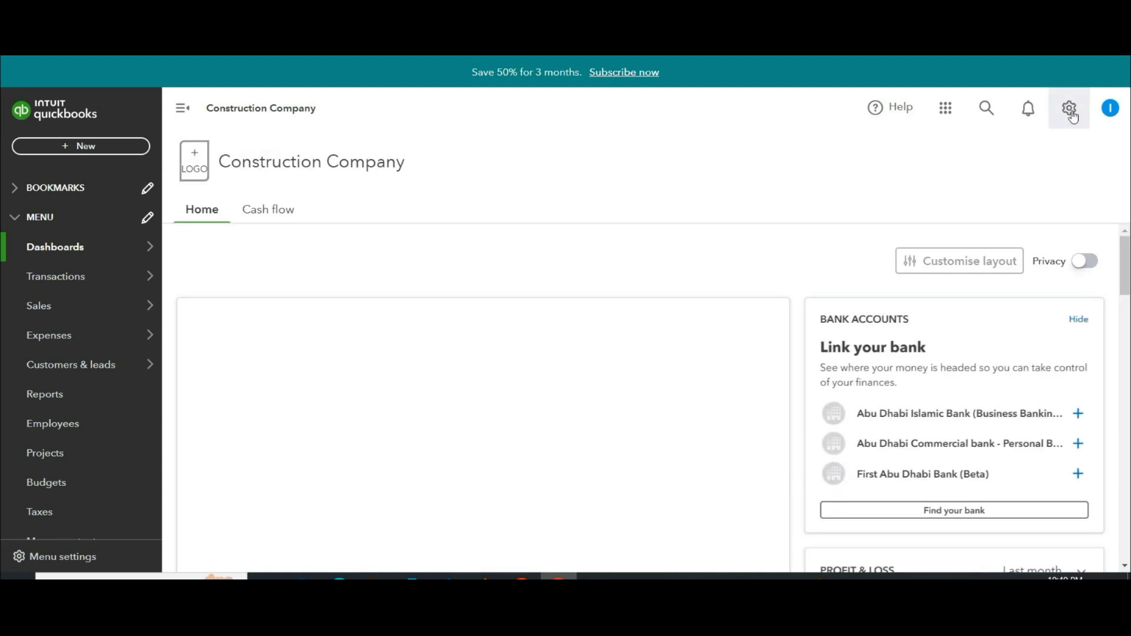
- Turn on progress invoicing in the sales settings, accept the invoice template update, save and close the settings
click(1070, 109)
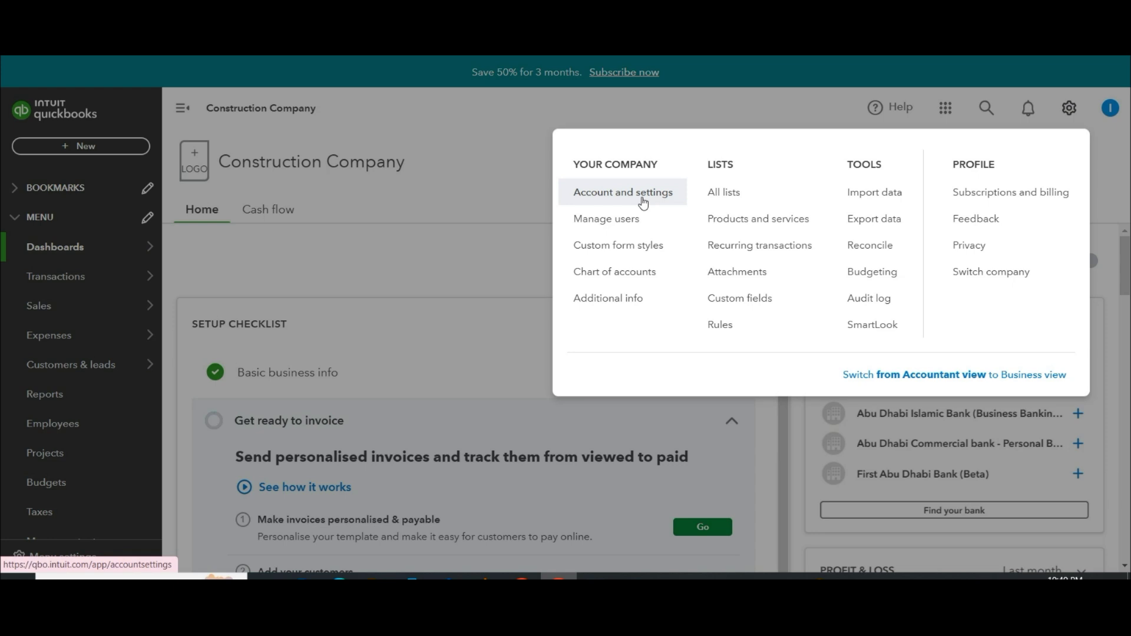
click(643, 203)
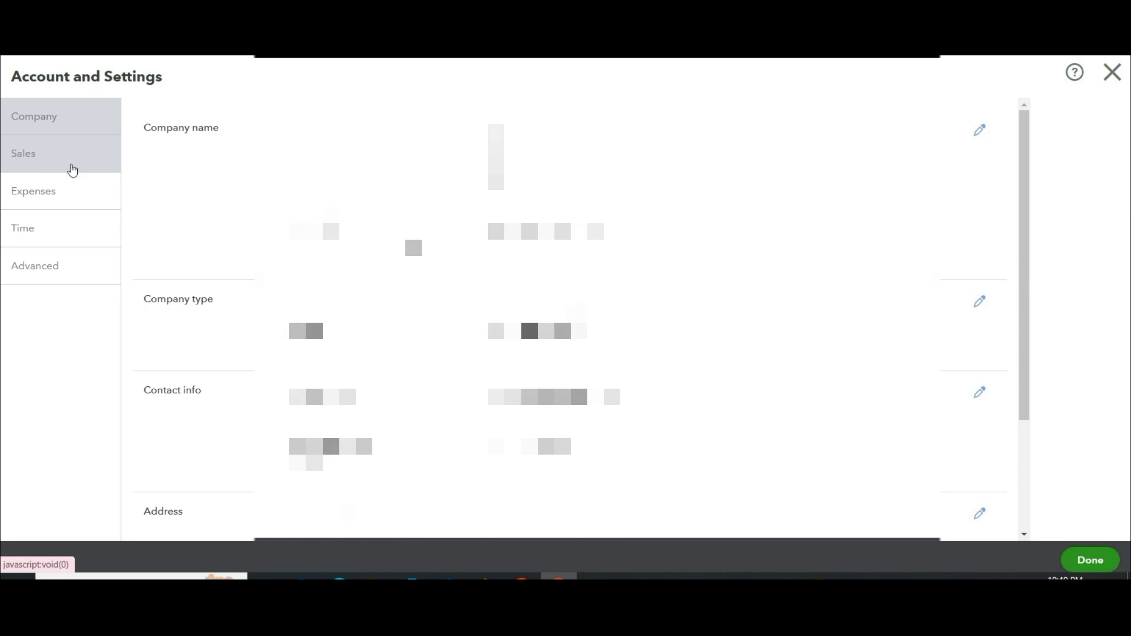
click(72, 171)
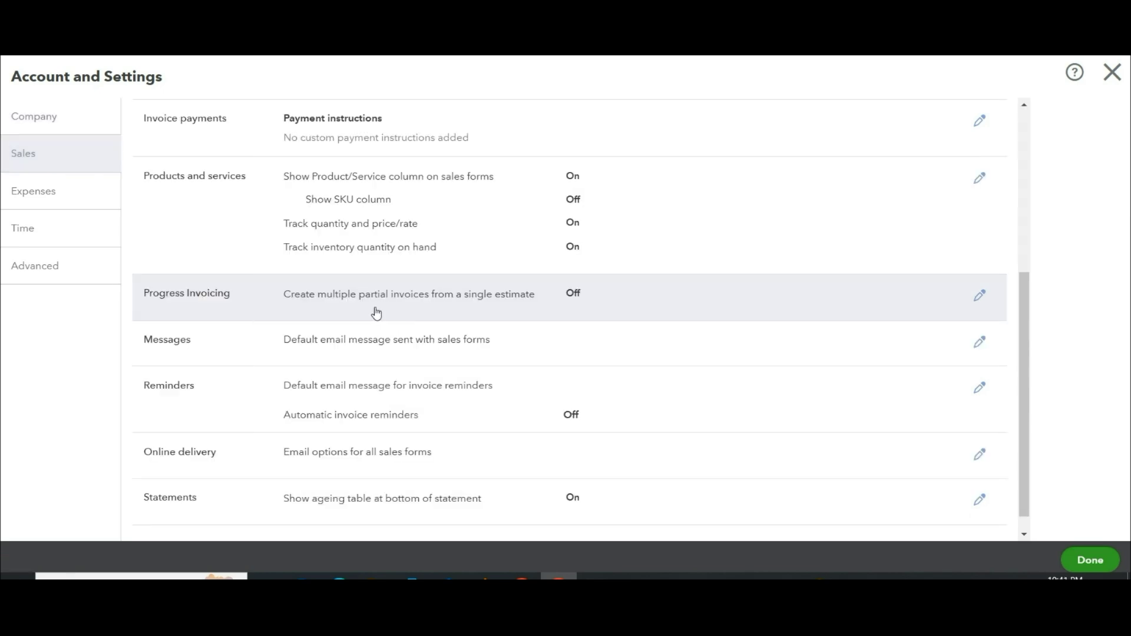
click(979, 296)
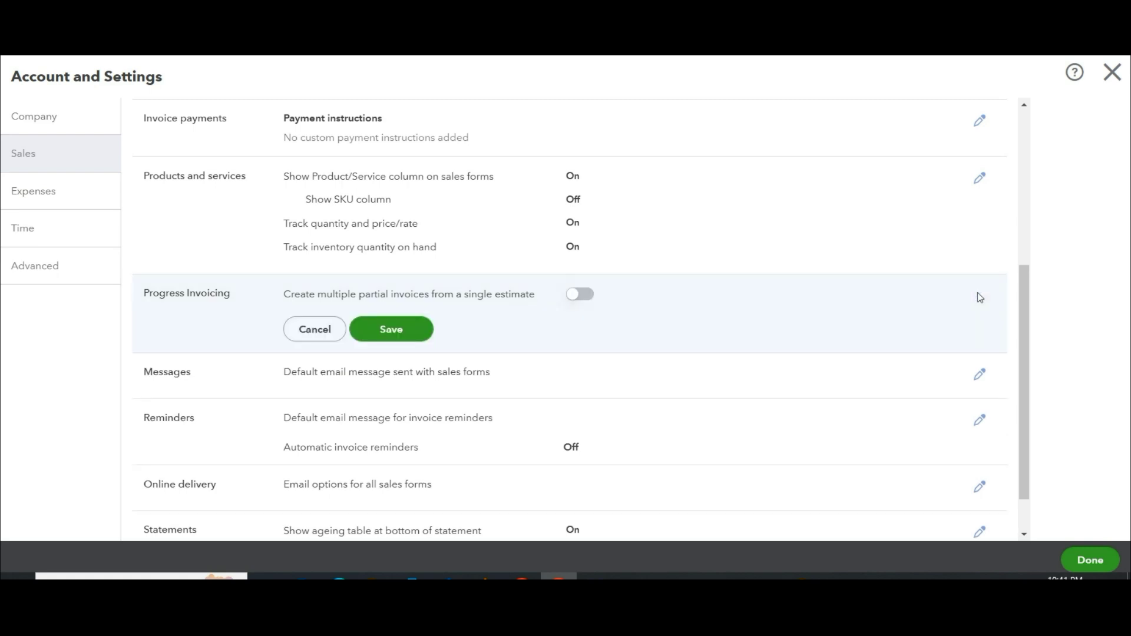
click(580, 294)
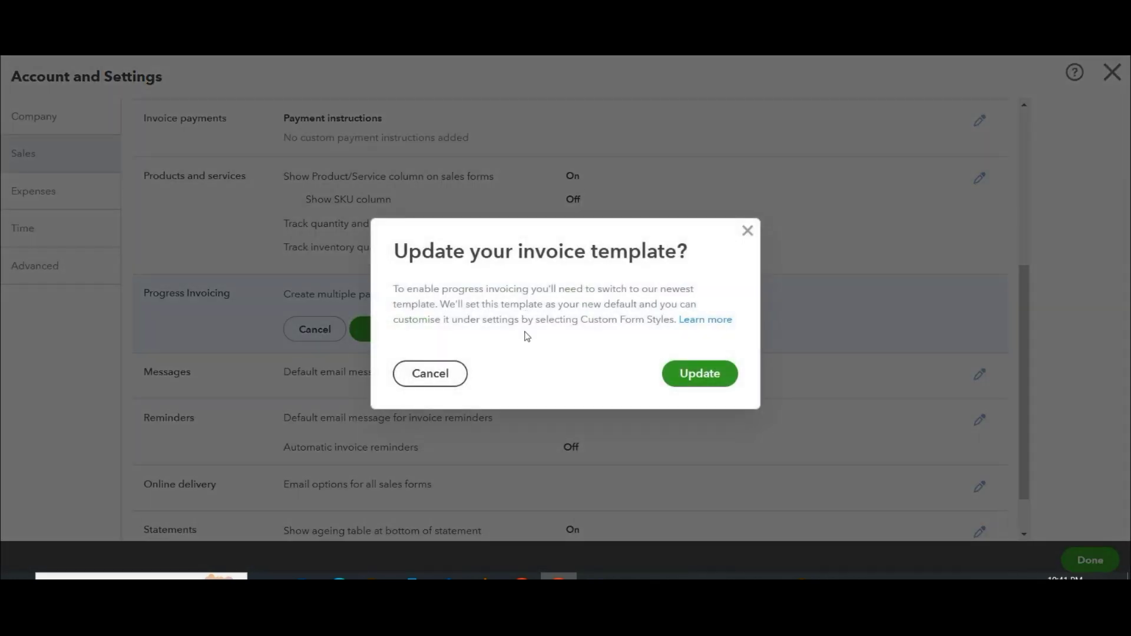
click(685, 371)
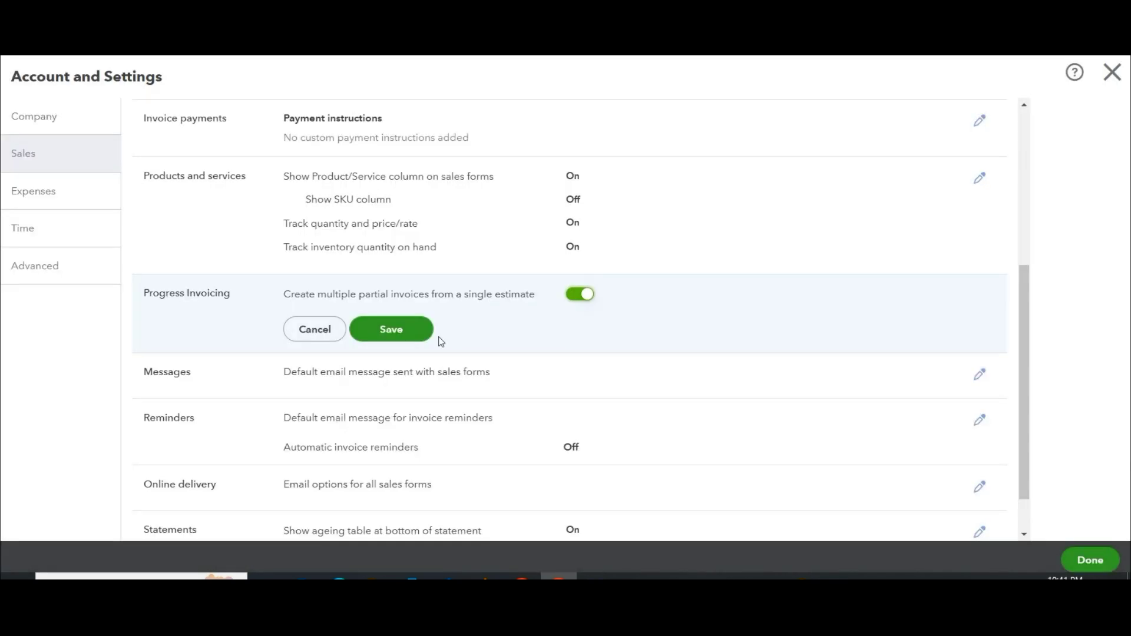
click(414, 335)
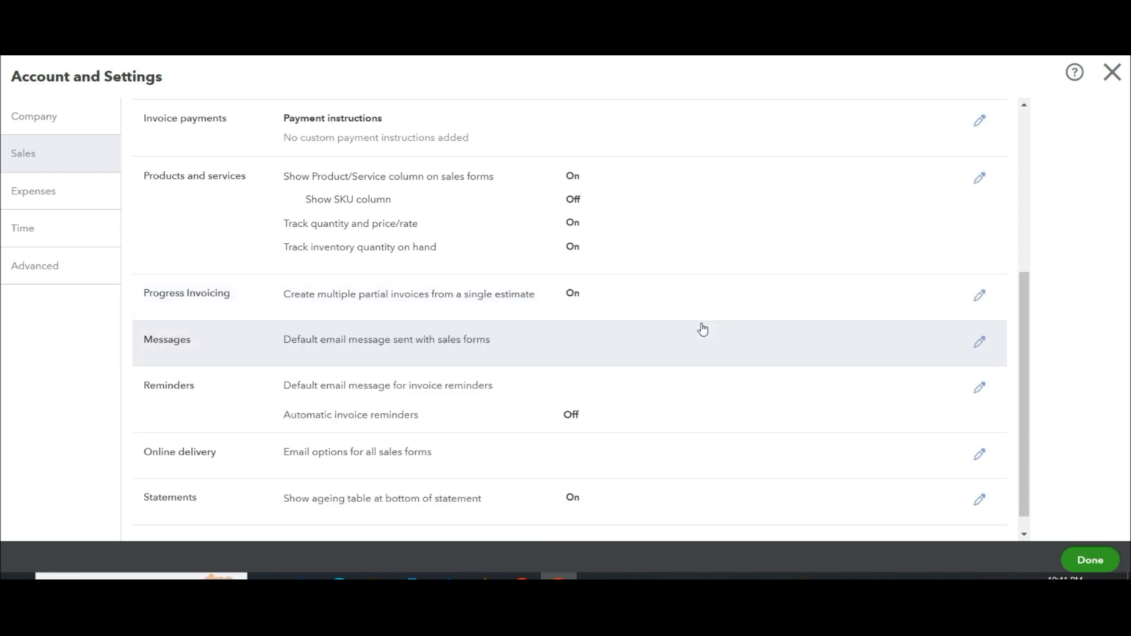
scroll(706, 312, down, 1)
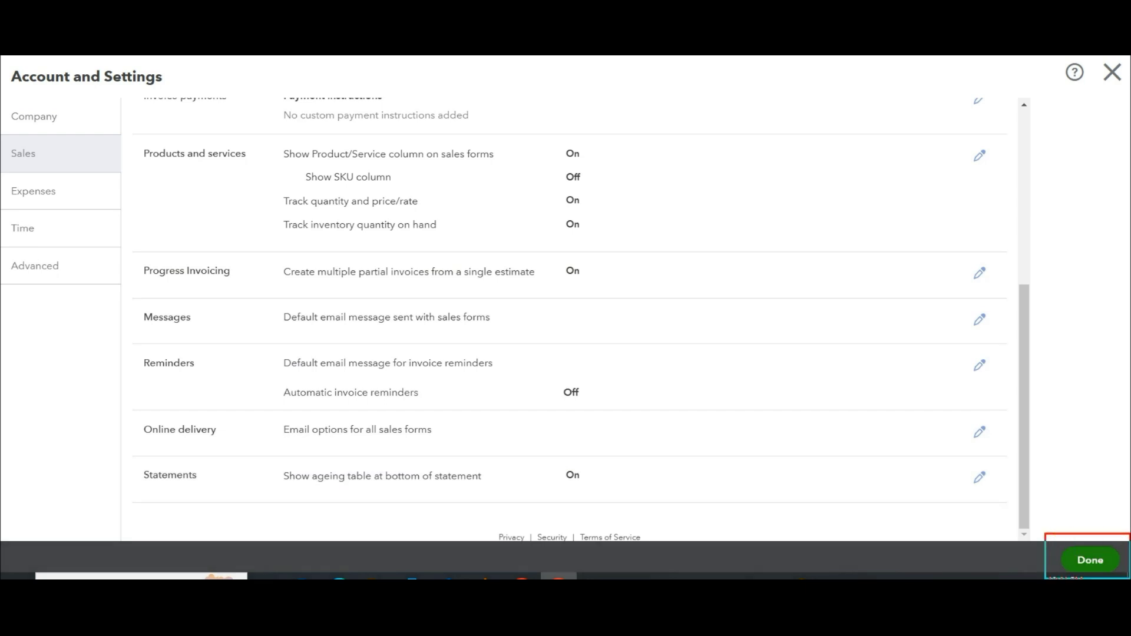
click(1080, 567)
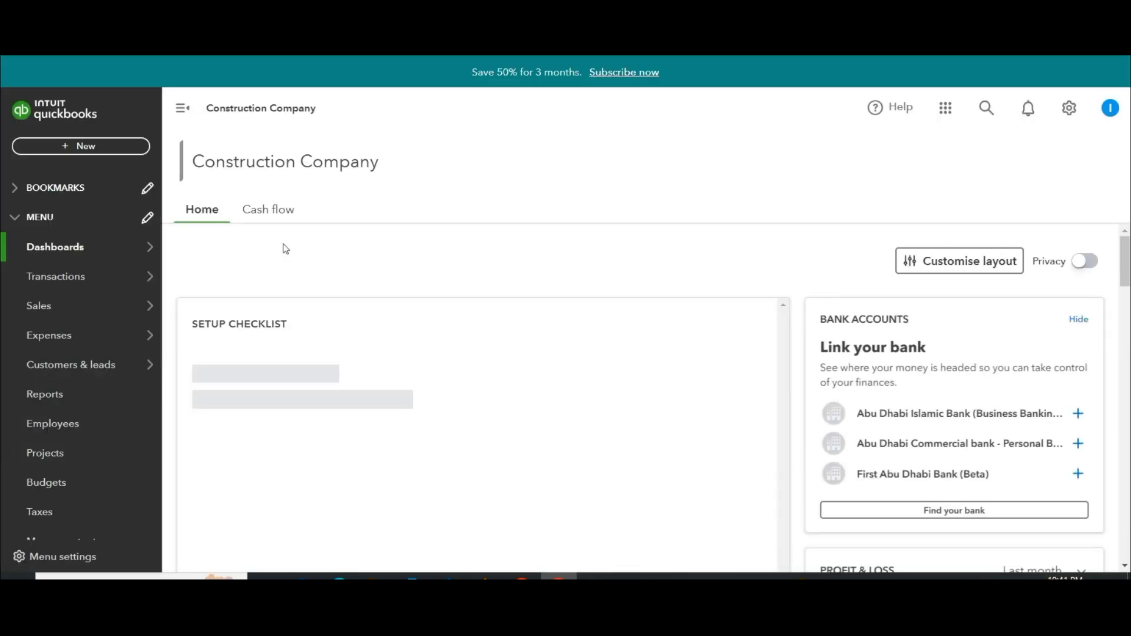
- Check the purchase orders setting in the company's expense settings and close the settings
click(1063, 113)
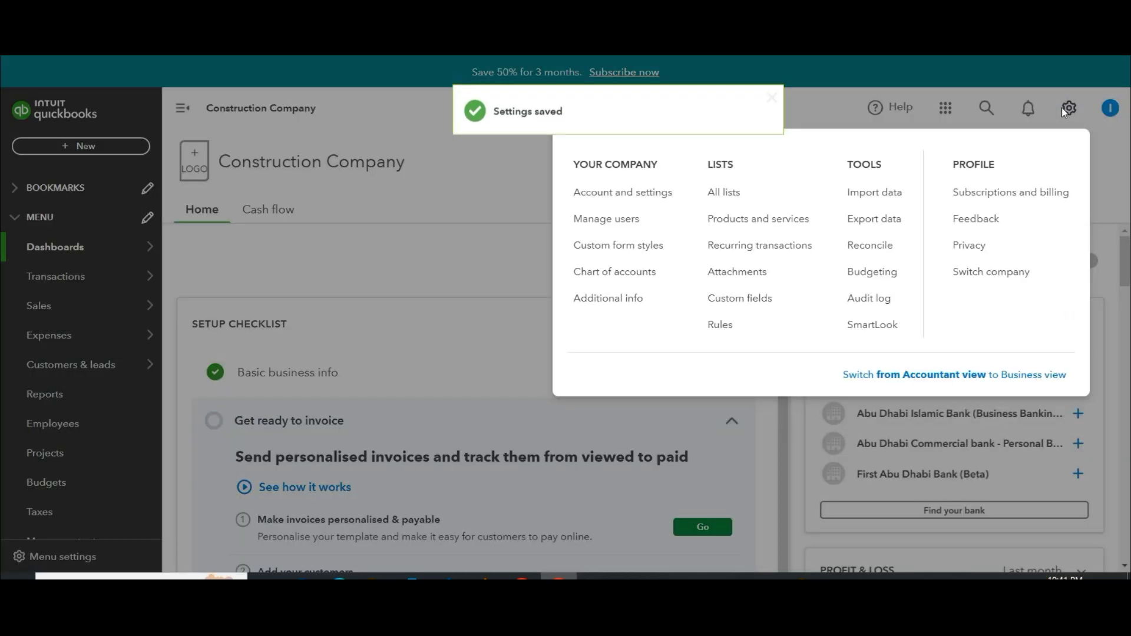
click(611, 203)
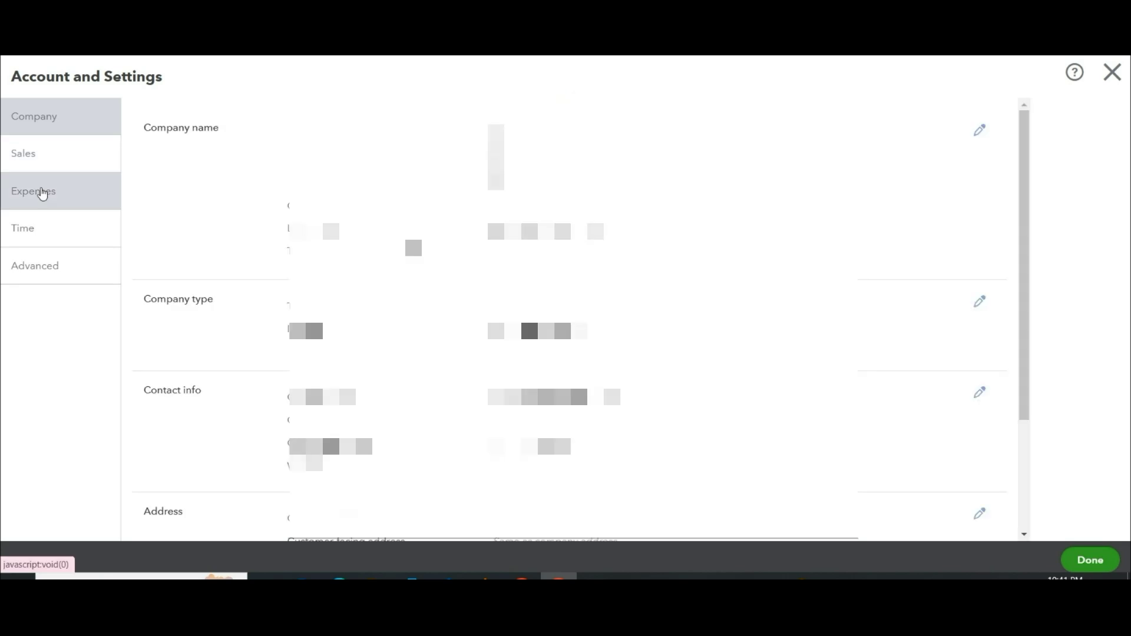
click(42, 194)
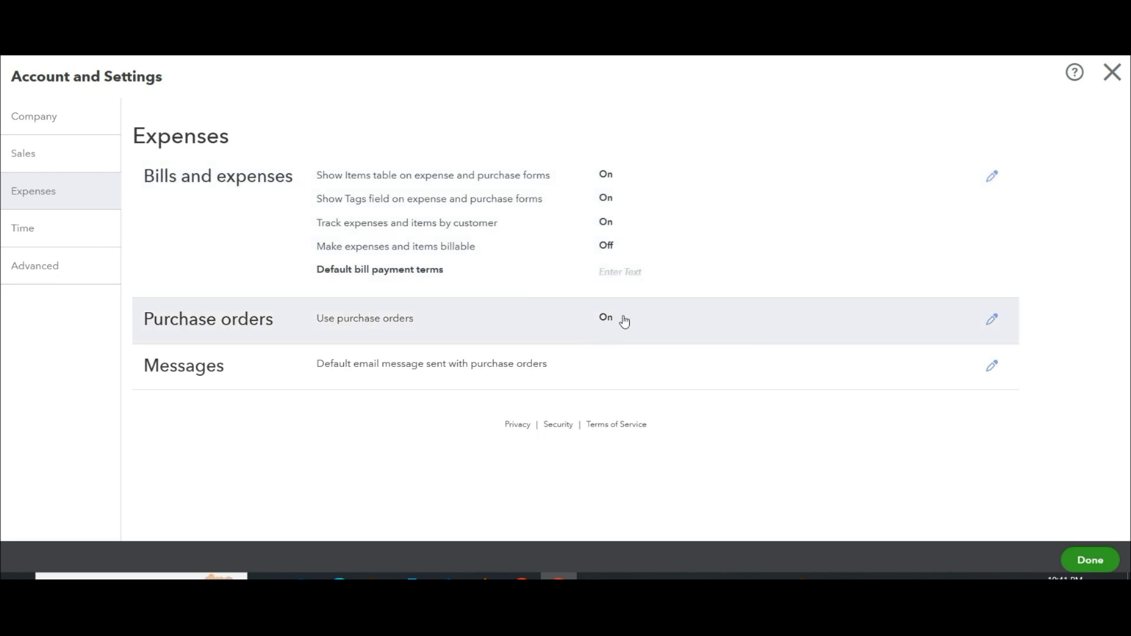
drag(134, 296, 1025, 332)
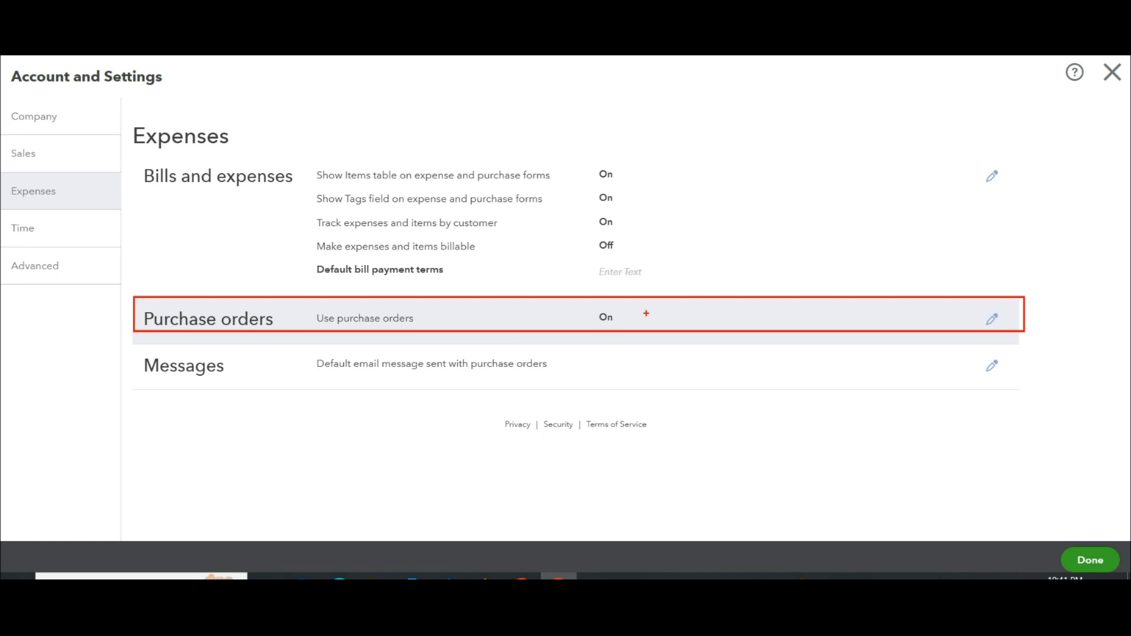
drag(648, 324, 776, 269)
key(Escape)
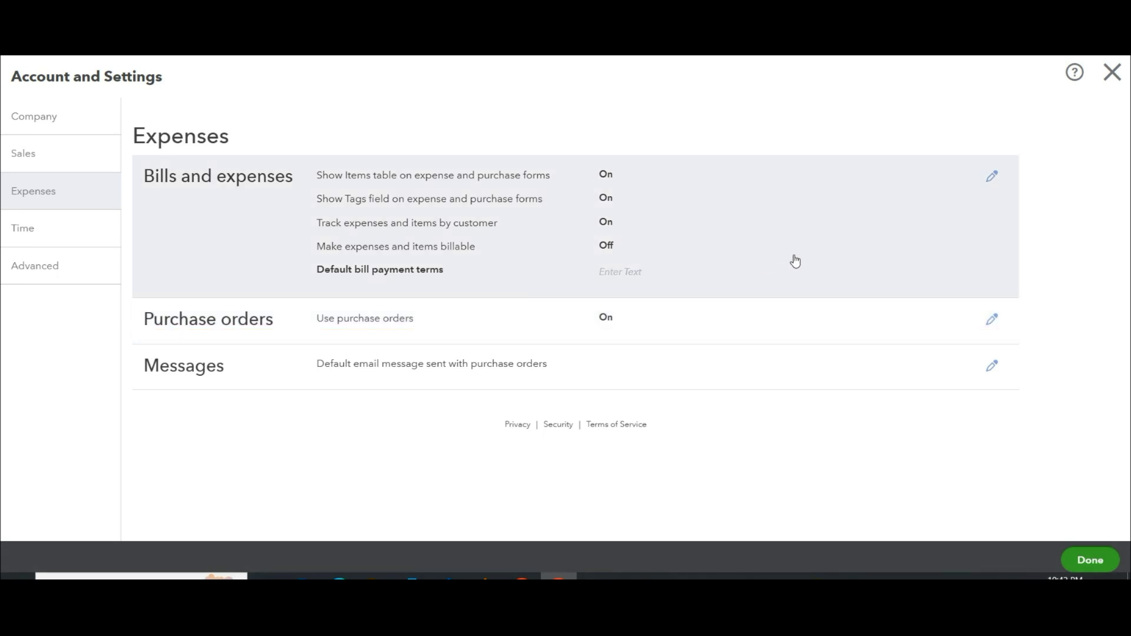
click(1113, 74)
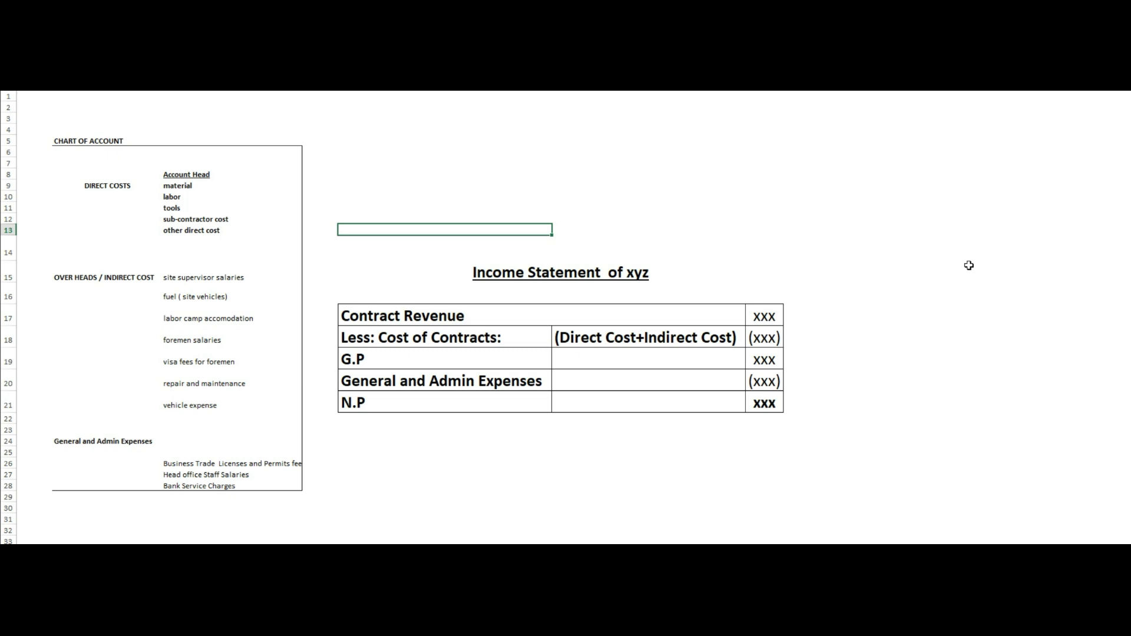
- In the Excel notes, go through the income statement lines from Contract Revenue to N.P
click(504, 323)
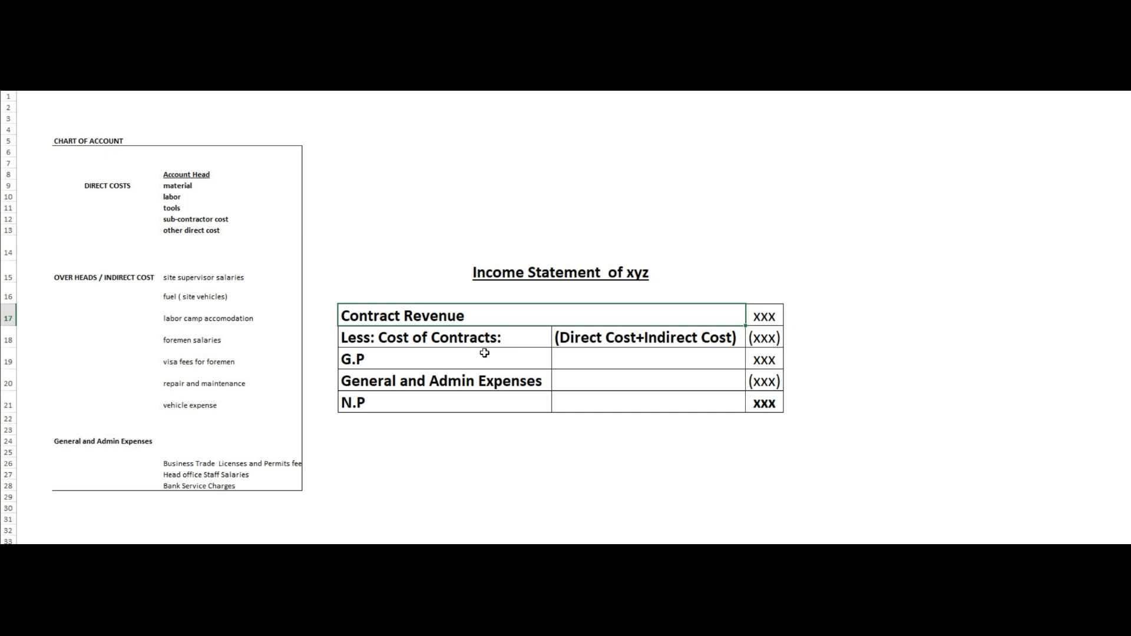
click(457, 341)
click(420, 365)
click(442, 385)
click(462, 401)
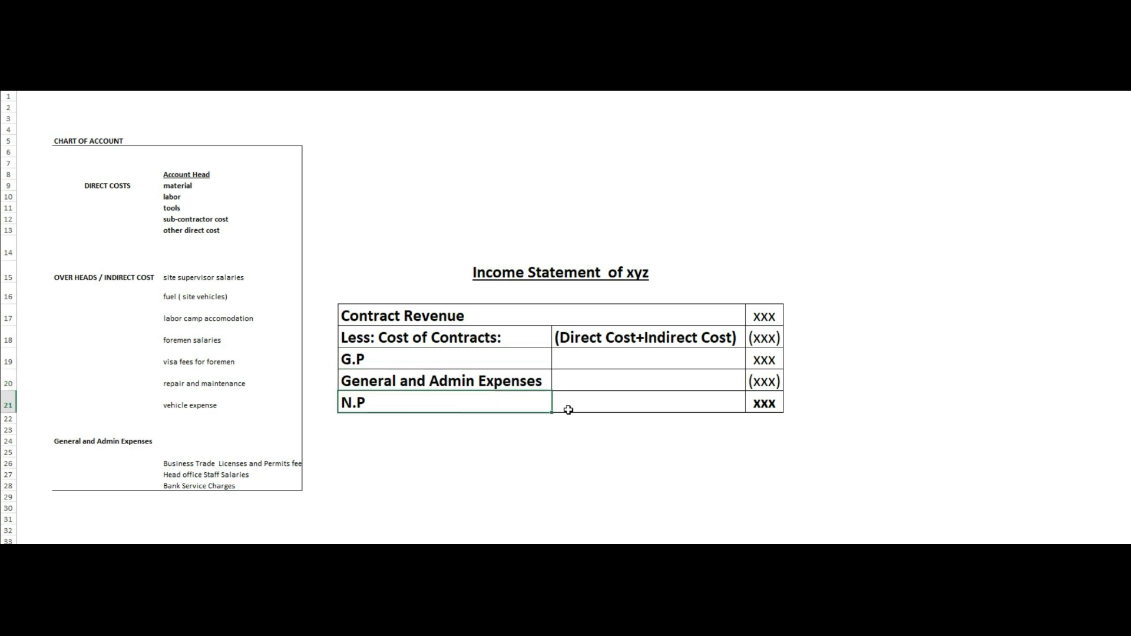
- Remove the bold formatting from the "Less: Cost of Contracts:" label in the income statement
click(474, 343)
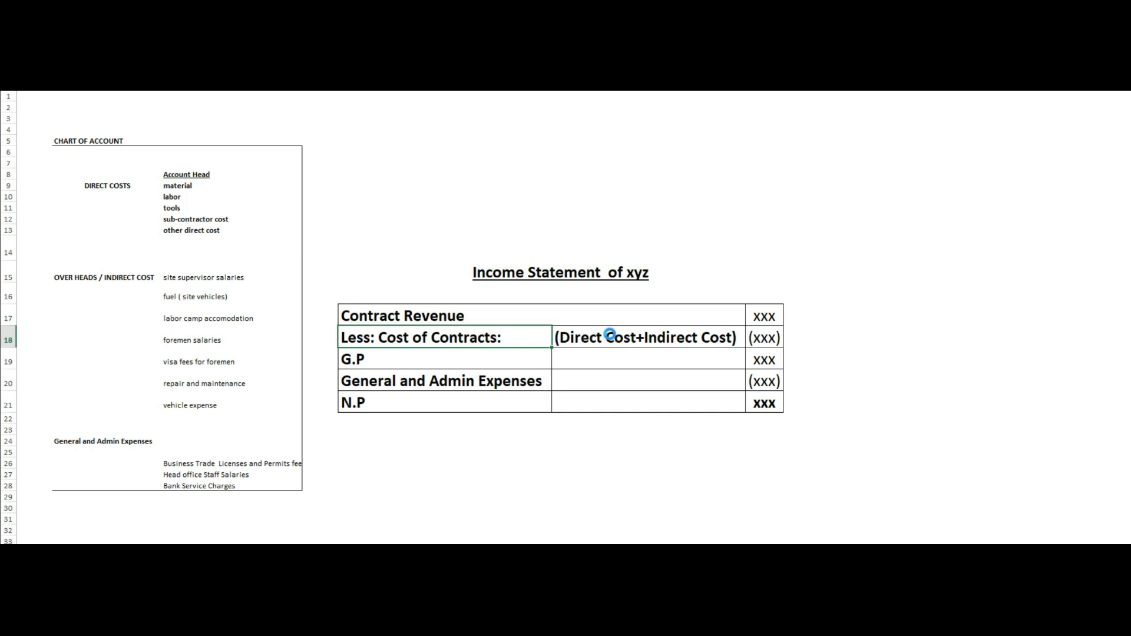
key(ctrl+b)
click(584, 344)
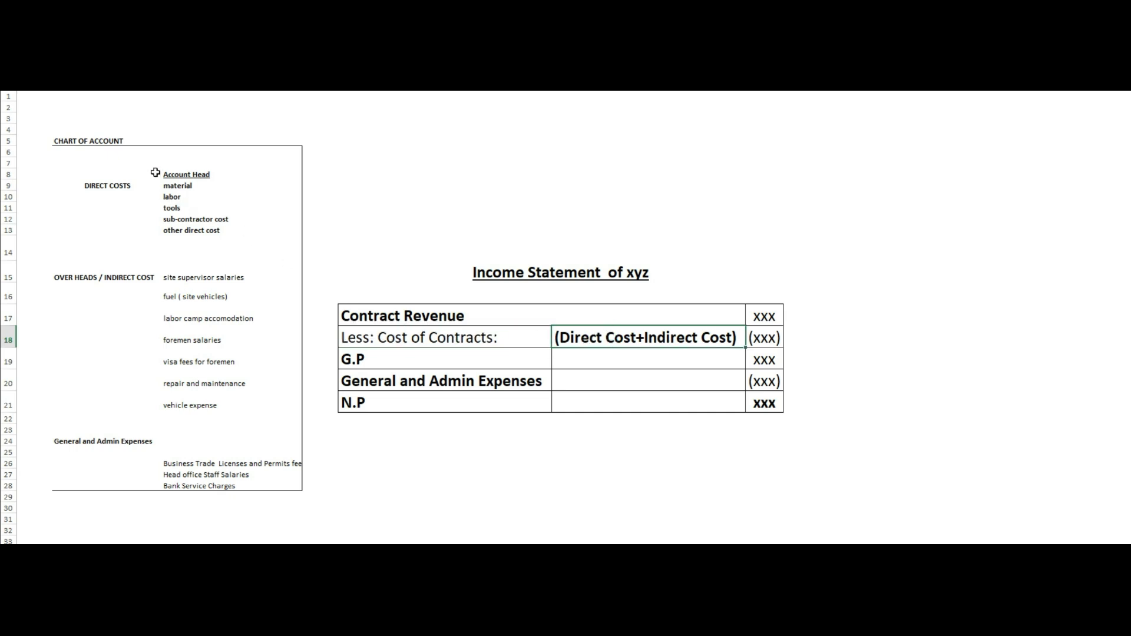
- Apply all borders to the chart of account table, from row 6 down to Bank Service Charges in row 28
click(77, 156)
mouse_move(77, 156)
mouse_down()
mouse_move(177, 406)
mouse_move(174, 481)
mouse_up()
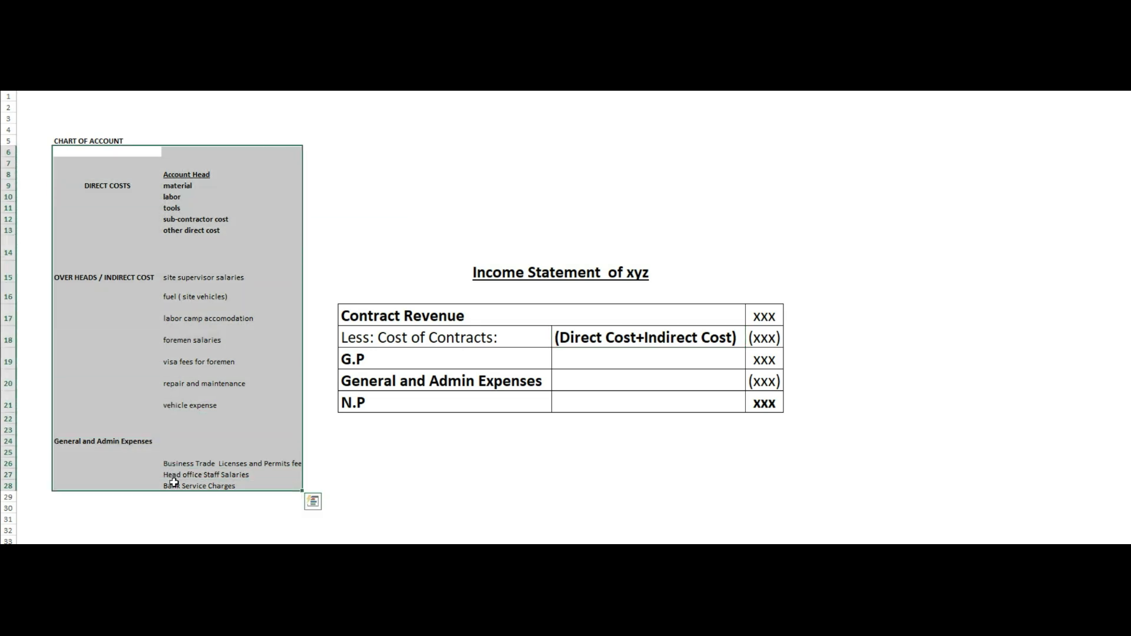
key(alt+h)
key(b)
key(a)
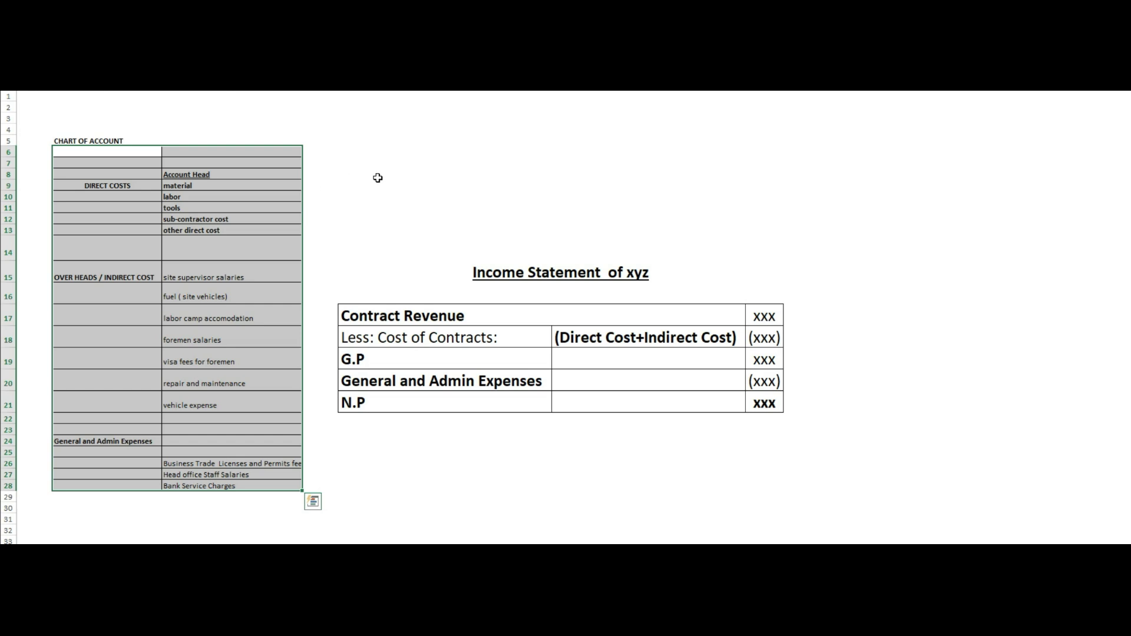
- Undo the all-borders formatting on the chart of account table
click(378, 176)
key(ctrl+z)
- Examine the account heads under DIRECT COSTS, OVER HEADS / INDIRECT COST and General and Admin Expenses in the chart of account table
click(121, 186)
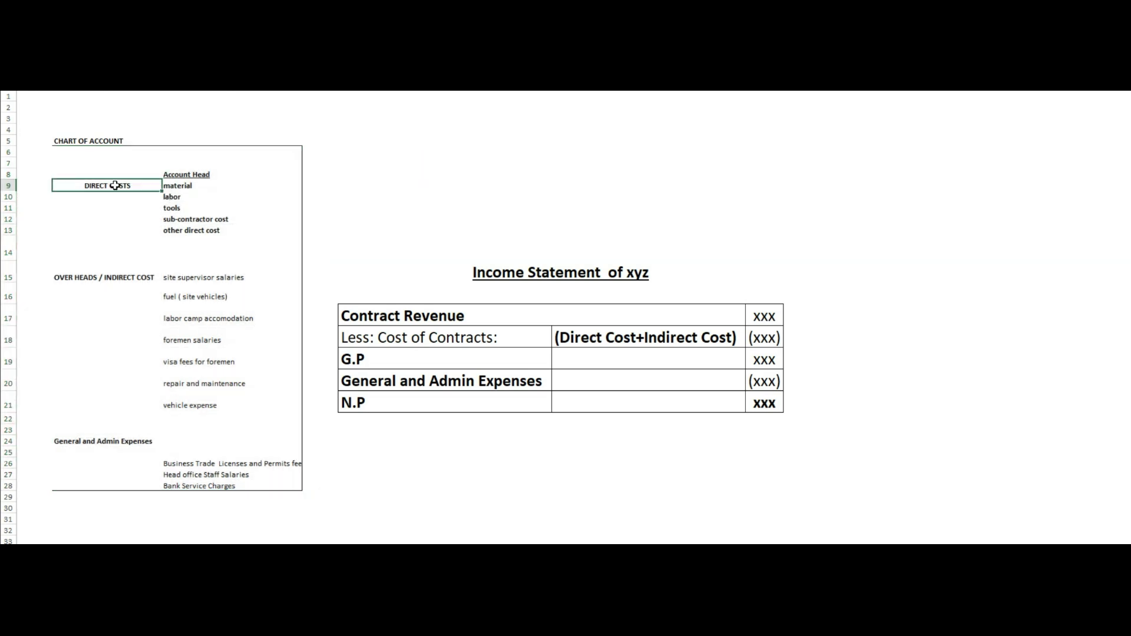
click(179, 219)
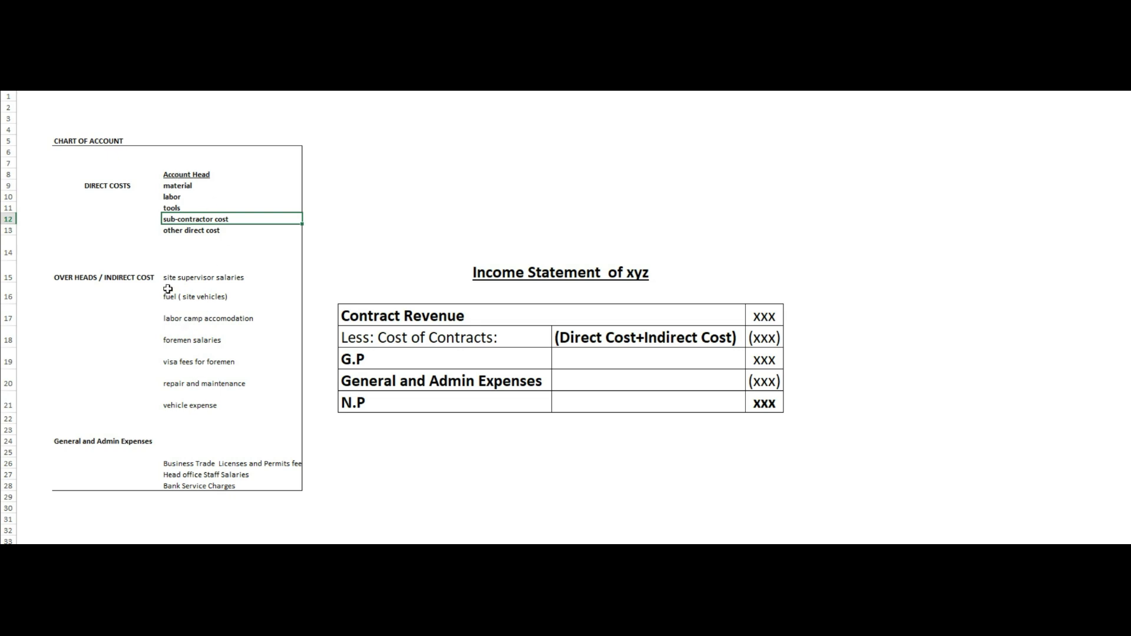
click(75, 277)
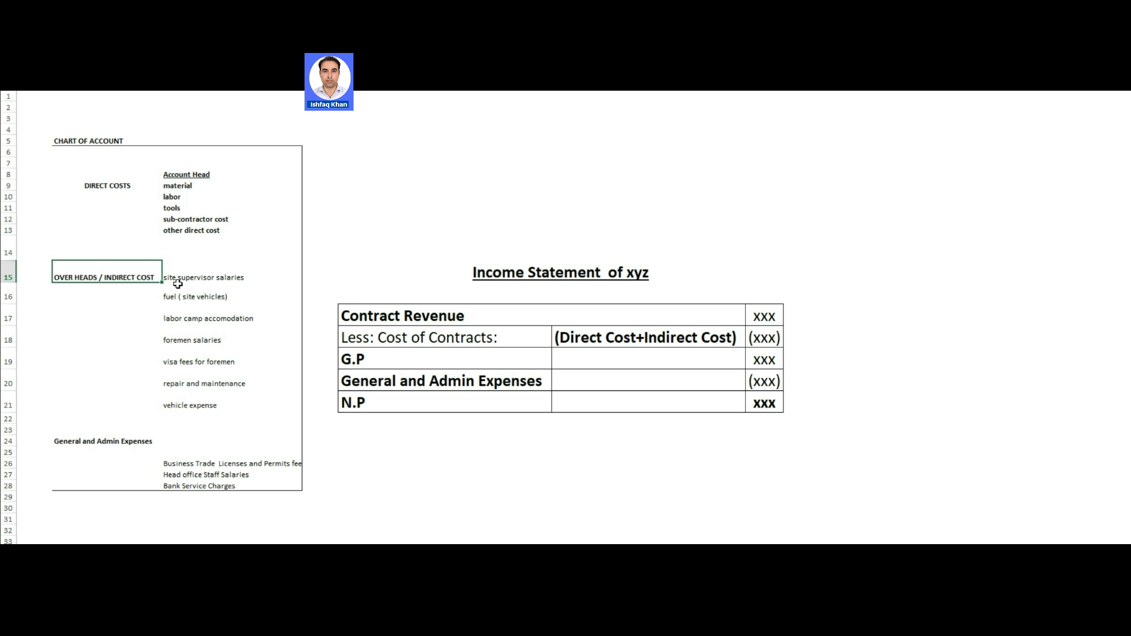
drag(180, 279, 174, 396)
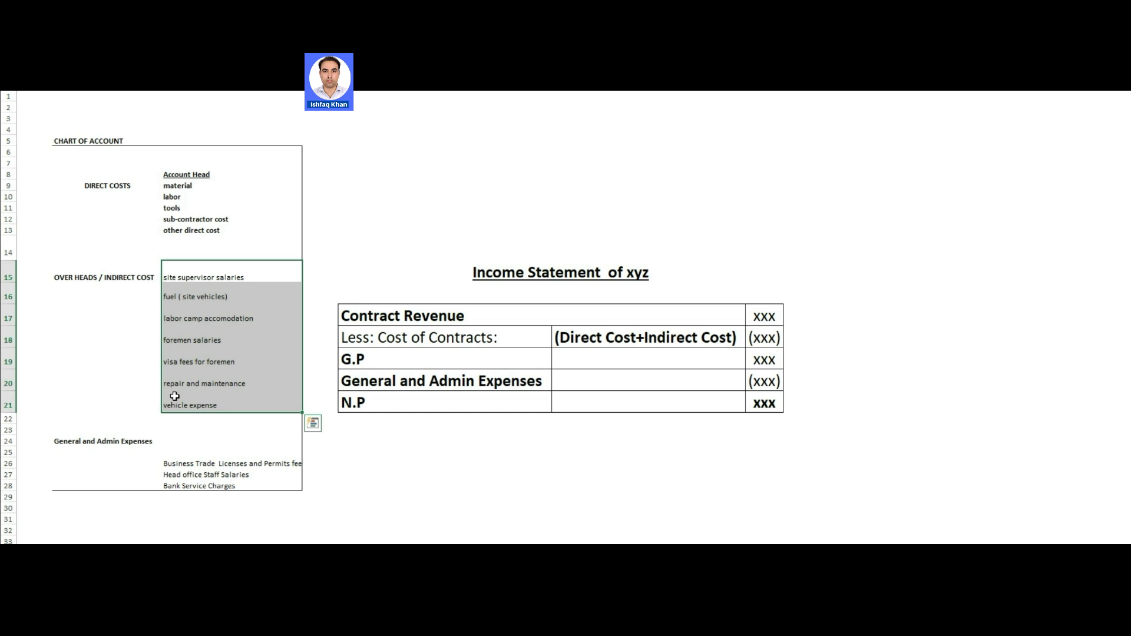
click(206, 280)
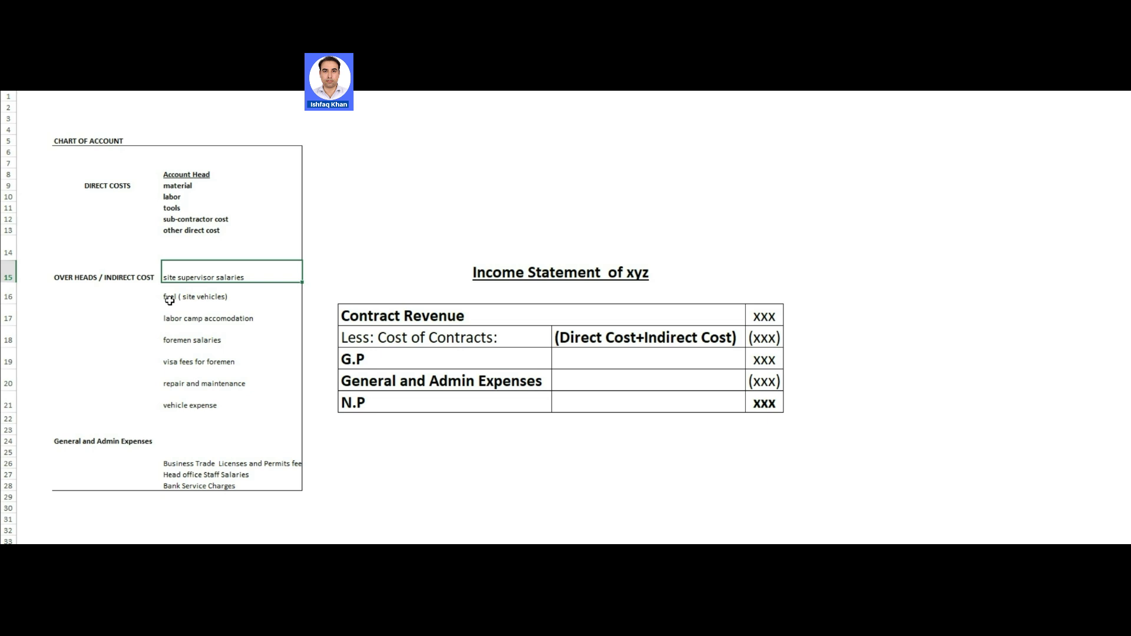
click(172, 303)
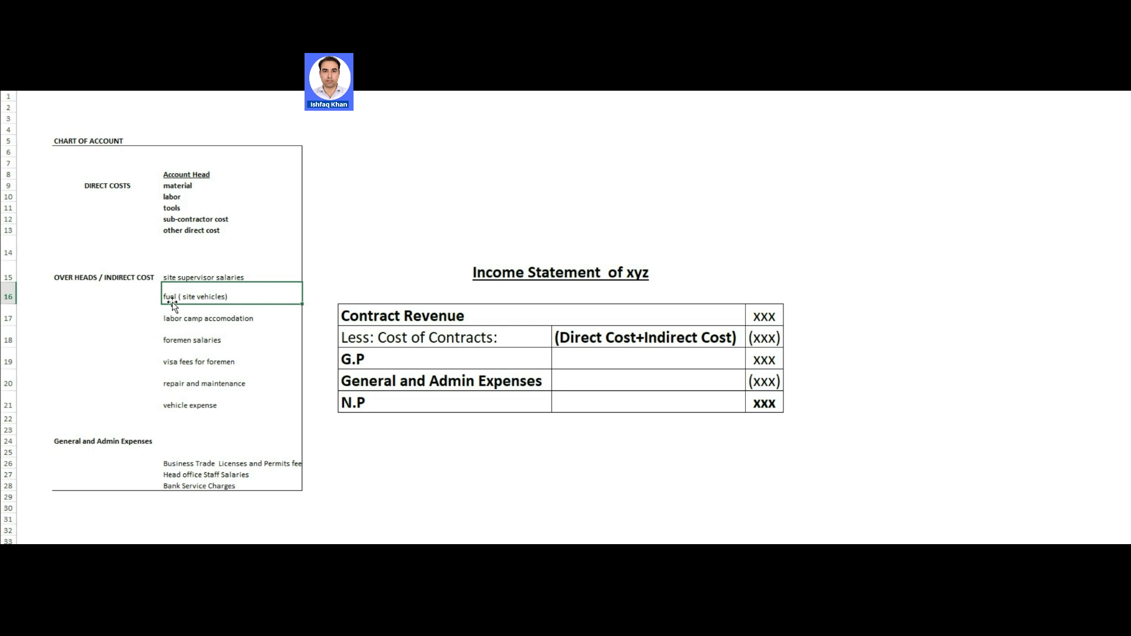
click(83, 438)
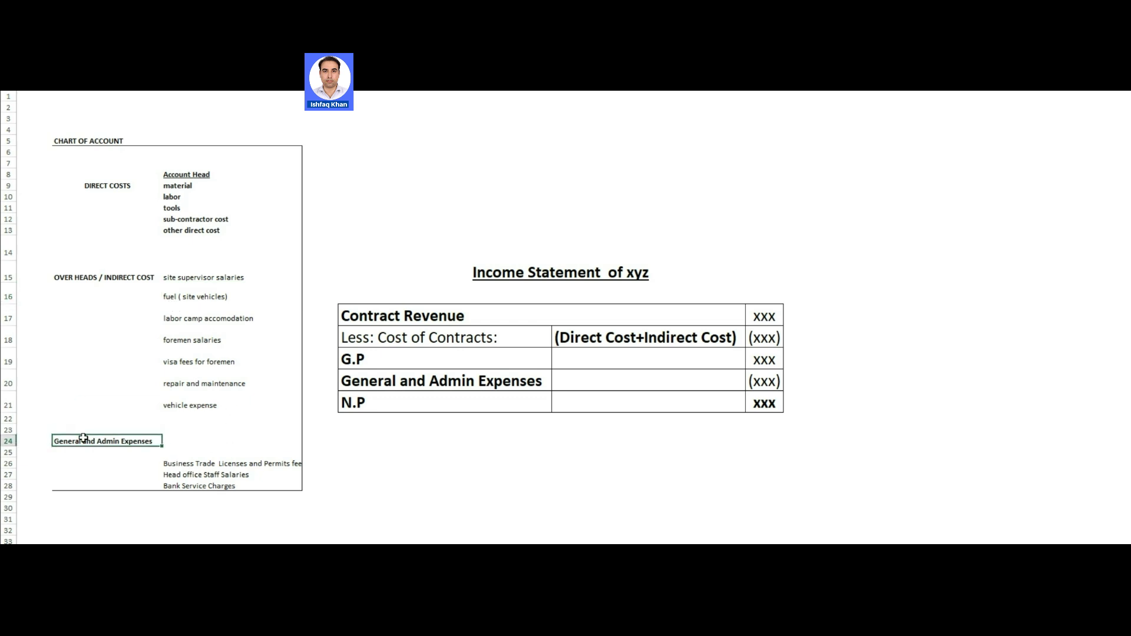
click(208, 174)
drag(88, 132, 626, 483)
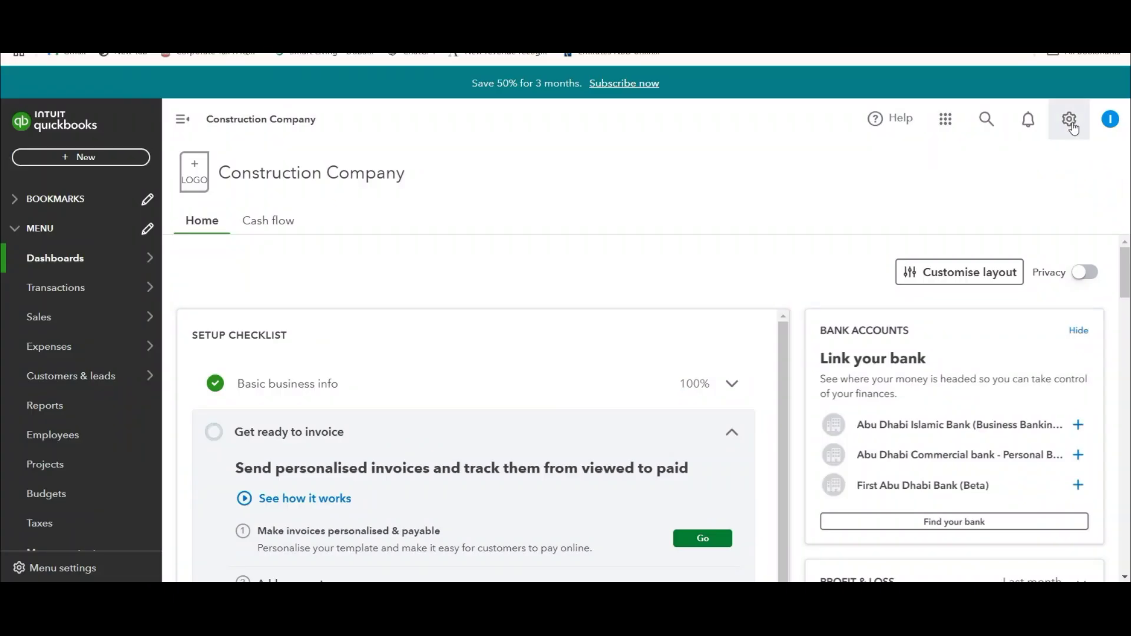
- Start a new account in the QuickBooks chart of accounts and name it DIRECT COSTS, copied from the Excel notes
click(1069, 115)
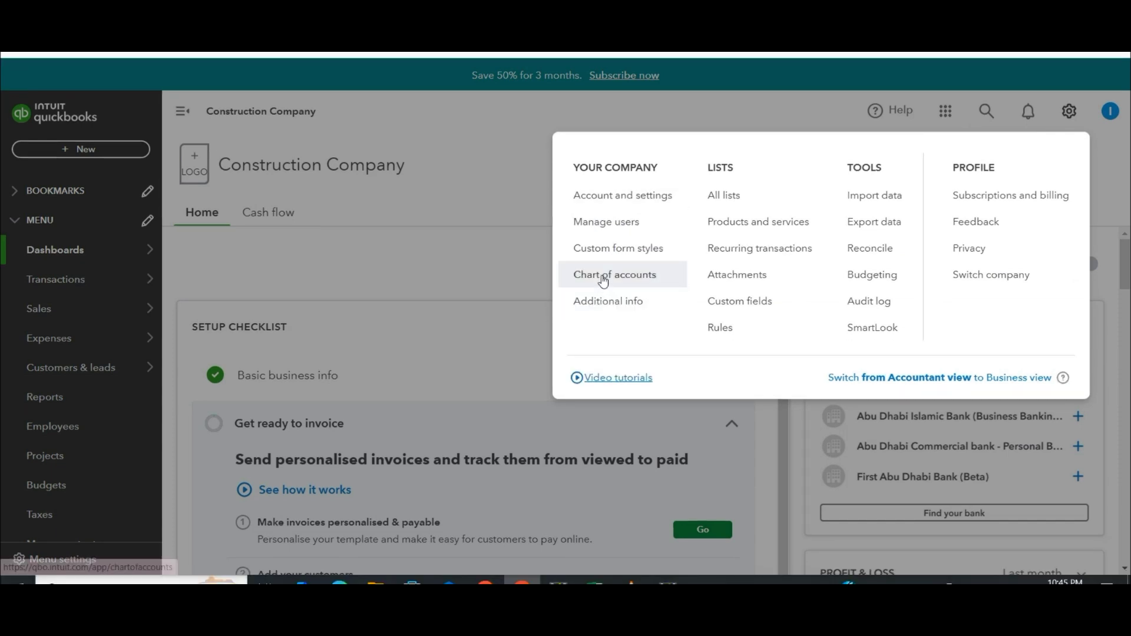
click(607, 278)
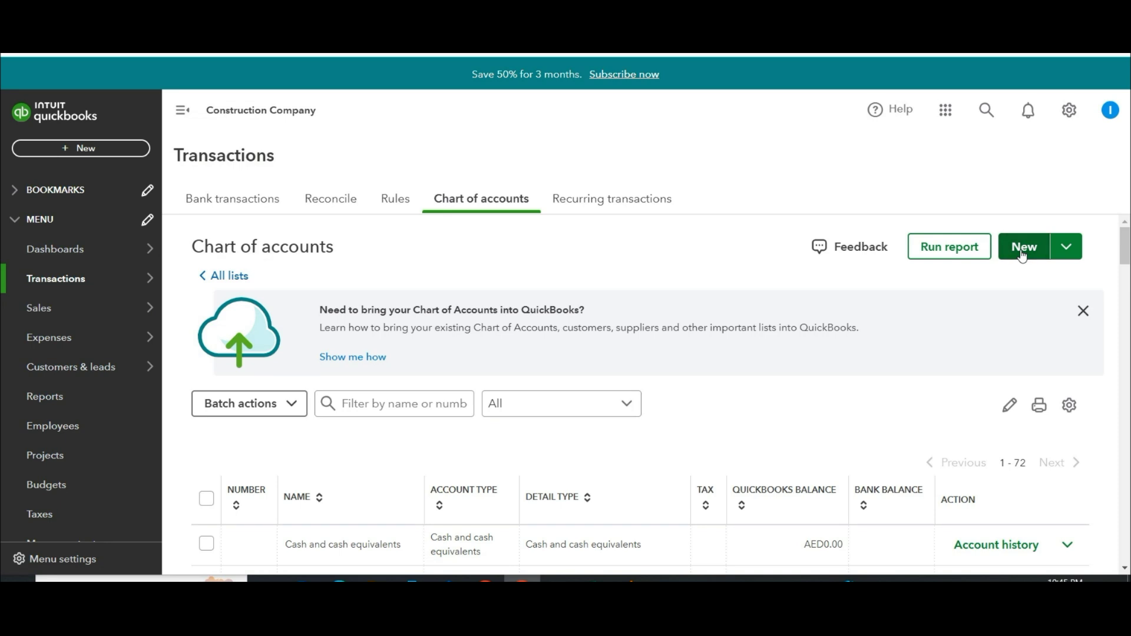
key(alt+Tab)
click(157, 237)
key(ctrl+c)
key(alt+Tab)
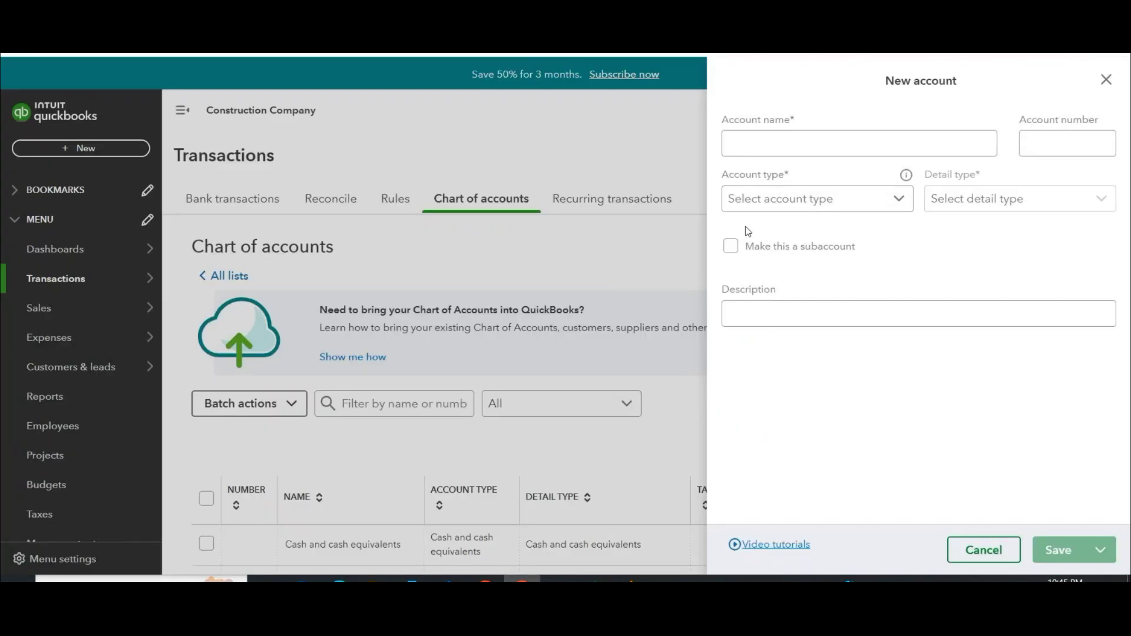
click(789, 145)
key(ctrl+v)
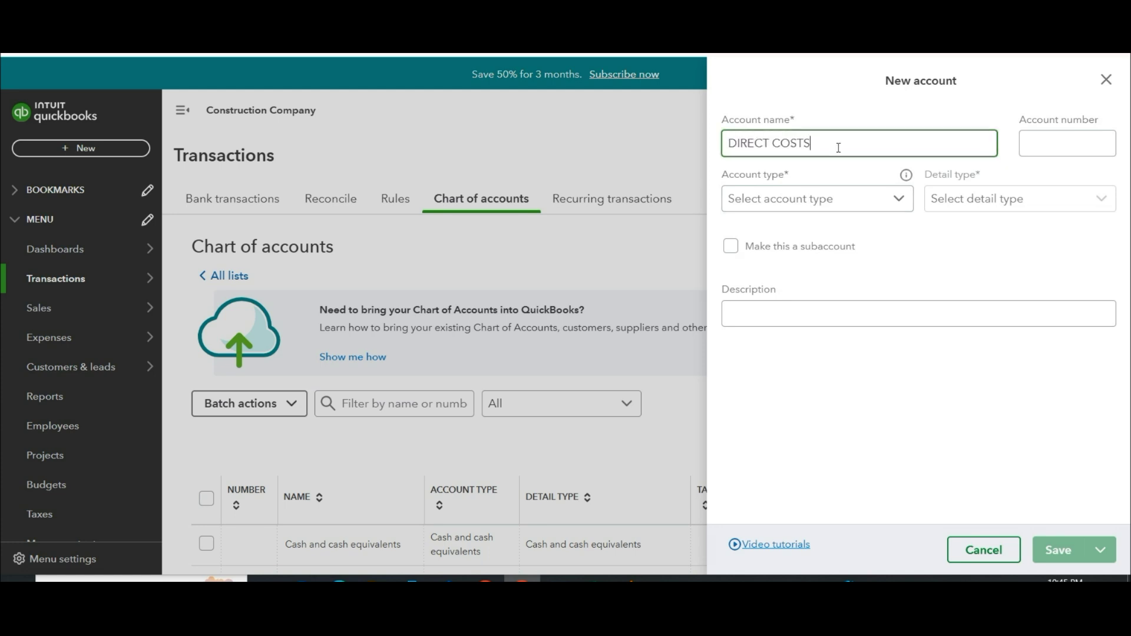
- Classify the DIRECT COSTS account as Cost of sales, give it account number 2 and save it
click(871, 207)
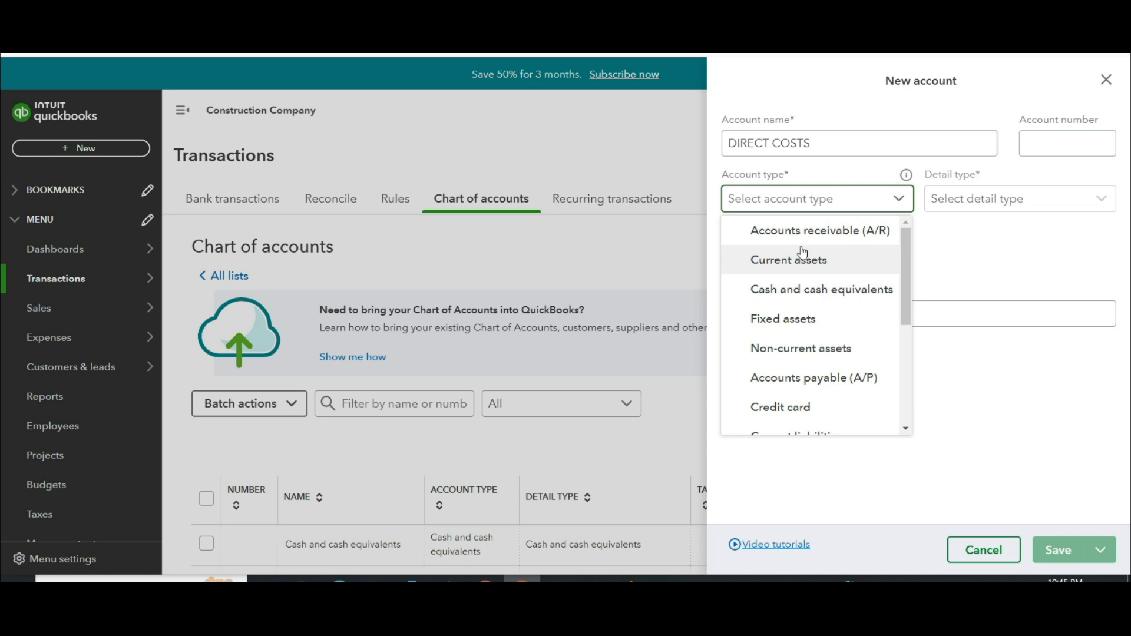
scroll(802, 253, down, 2)
scroll(802, 252, down, 1)
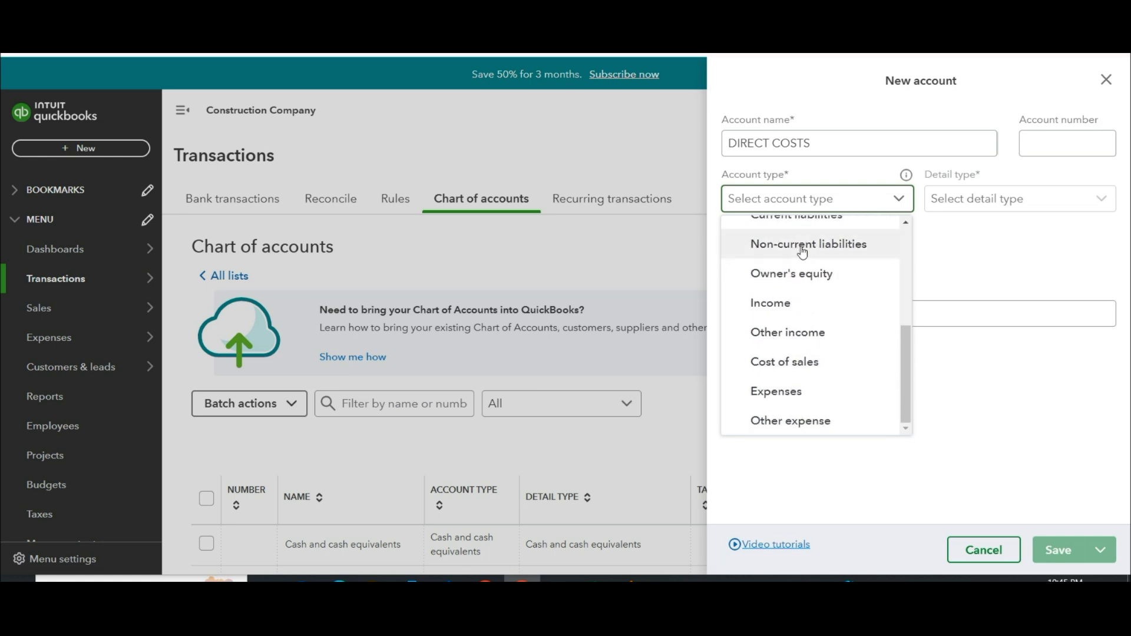
click(785, 361)
click(1040, 149)
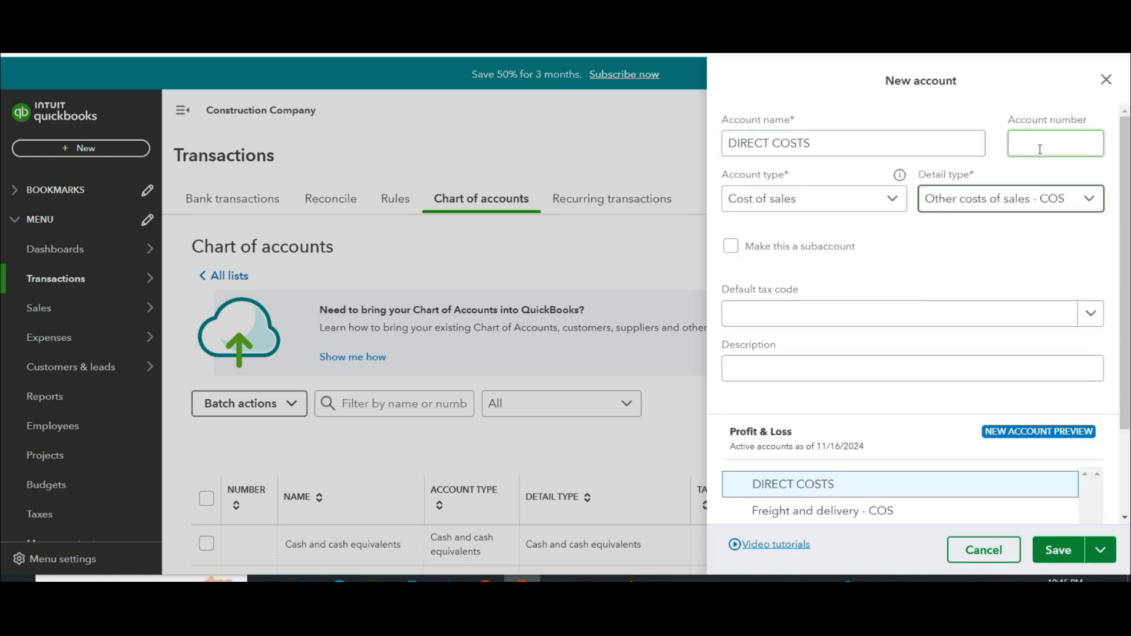
text(2)
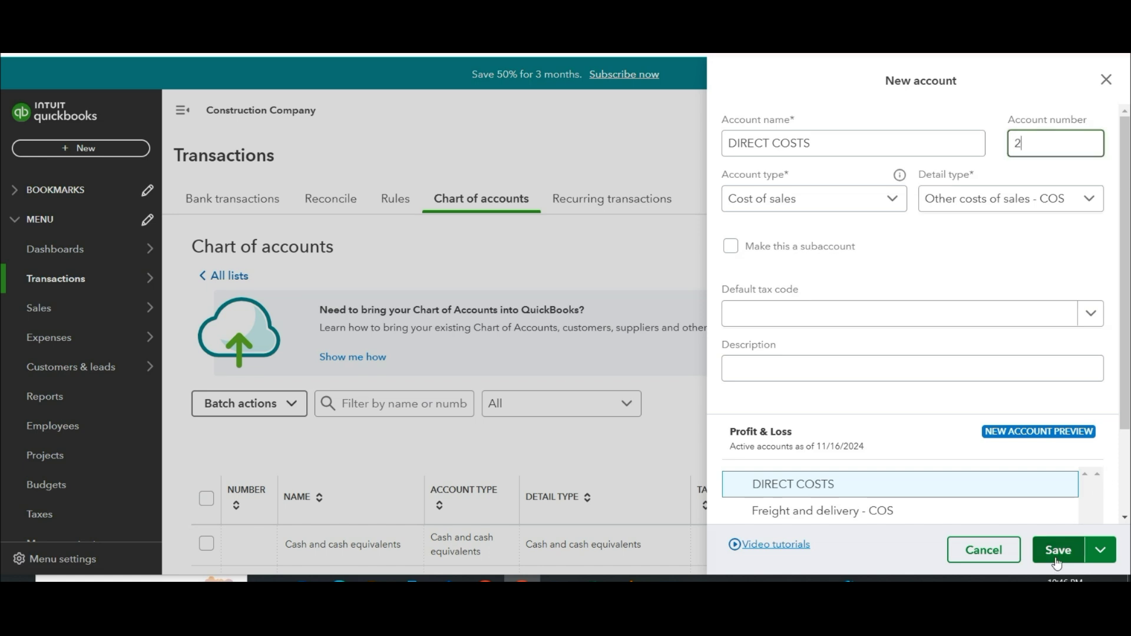
click(1058, 562)
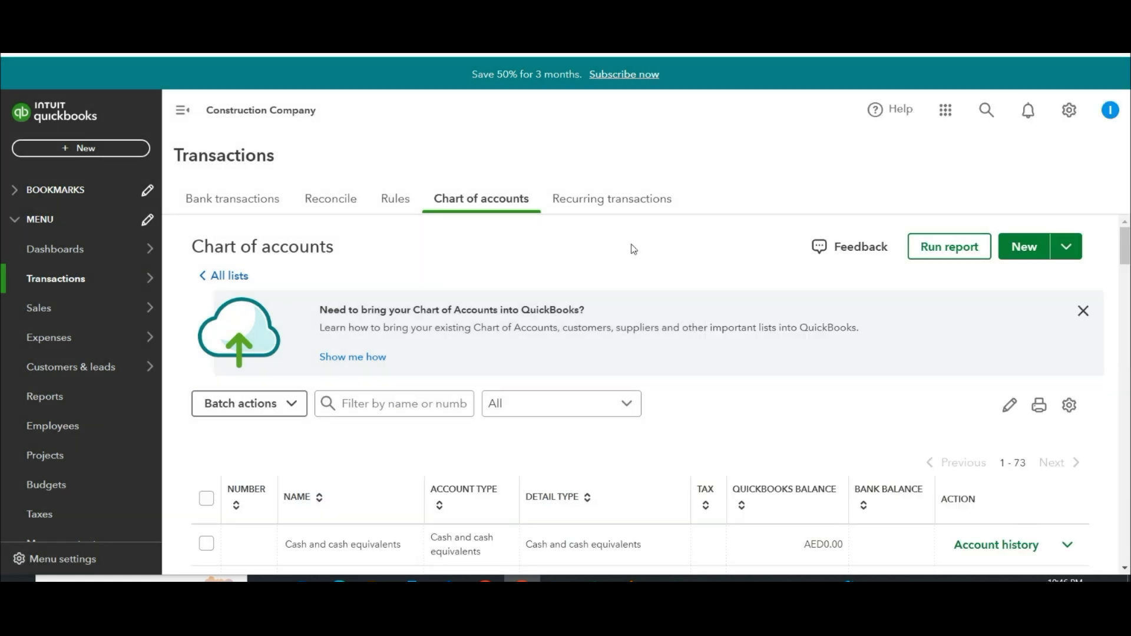
- Copy the "material" account head from the chart of account table in Excel
key(alt+Tab)
click(234, 236)
double_click(236, 238)
click(239, 236)
key(ctrl+c)
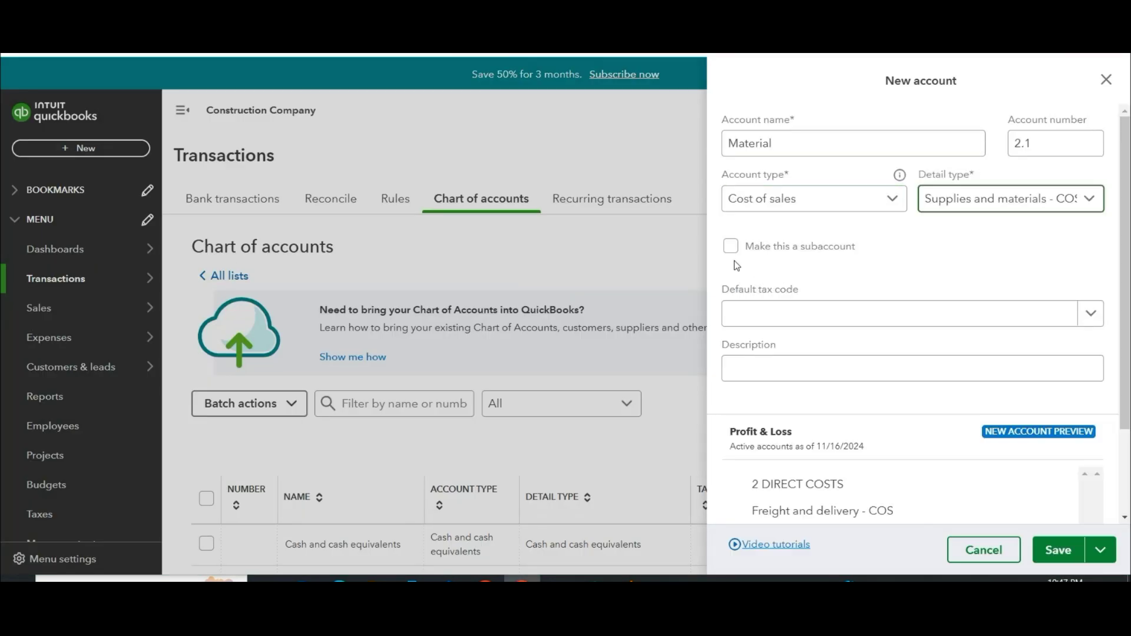
- Make the Material account (2.1) a subaccount of 2 DIRECT COSTS and save it with a further new account form
click(730, 246)
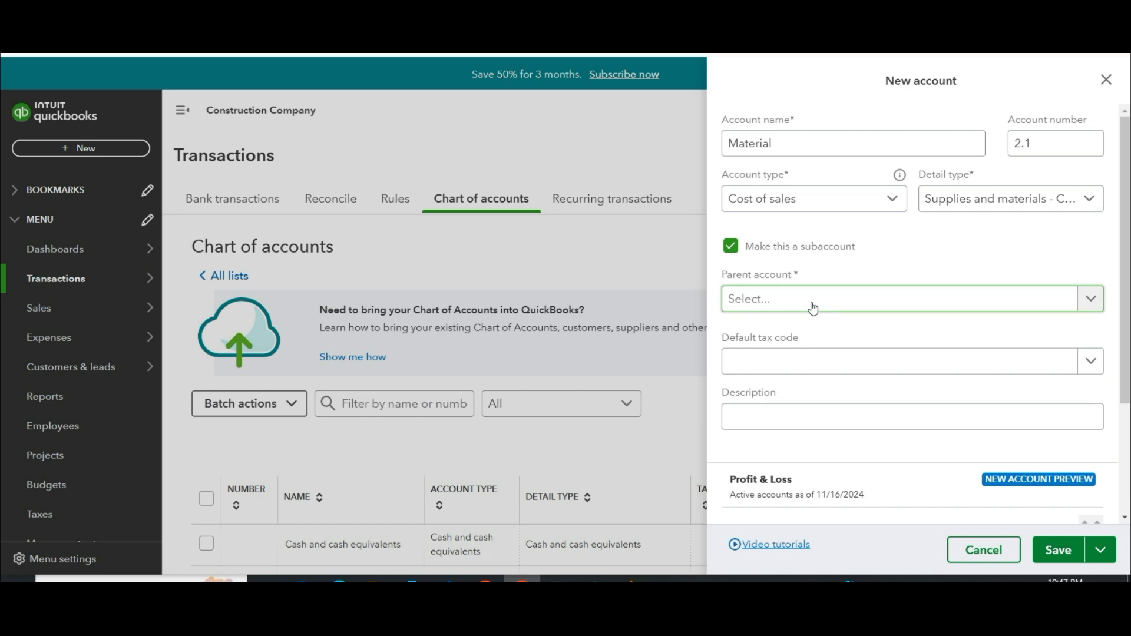
click(813, 307)
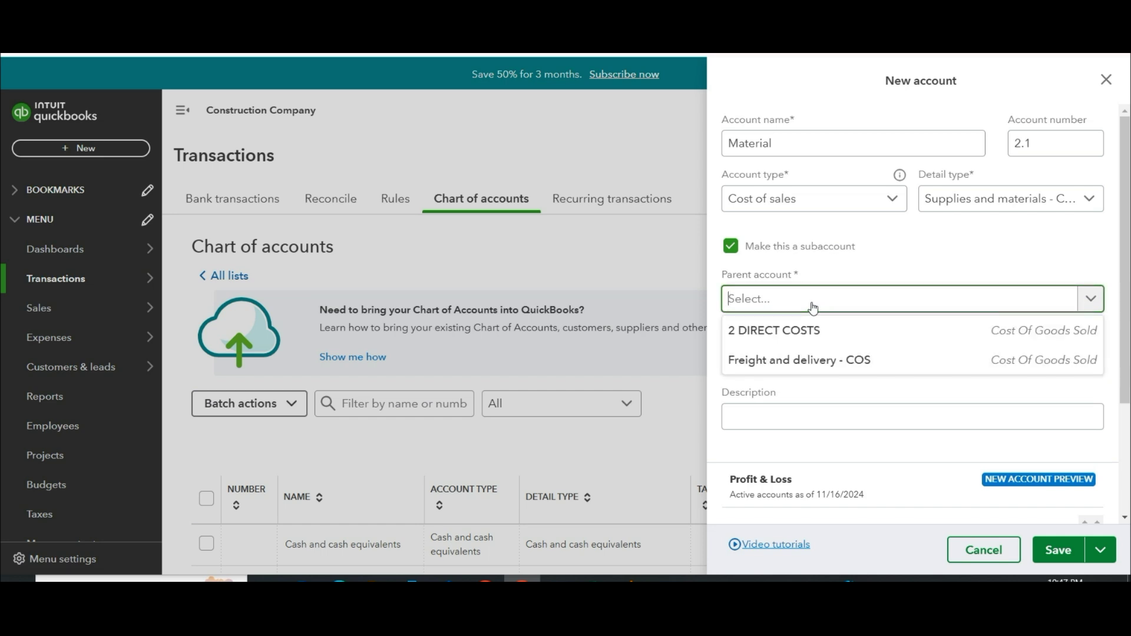
click(797, 332)
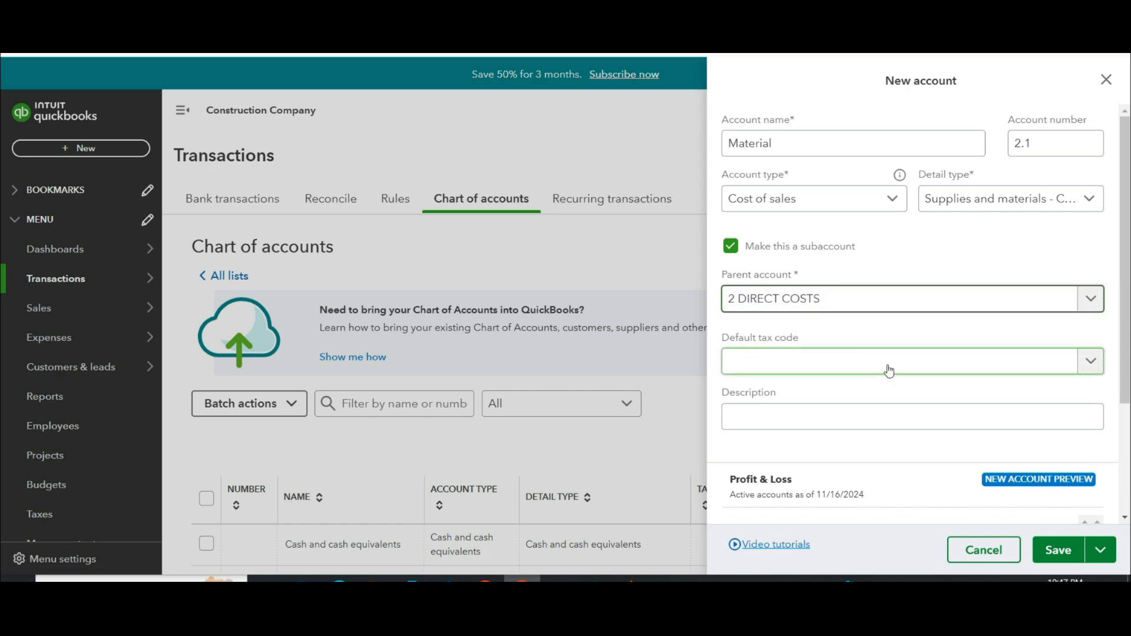
click(1099, 548)
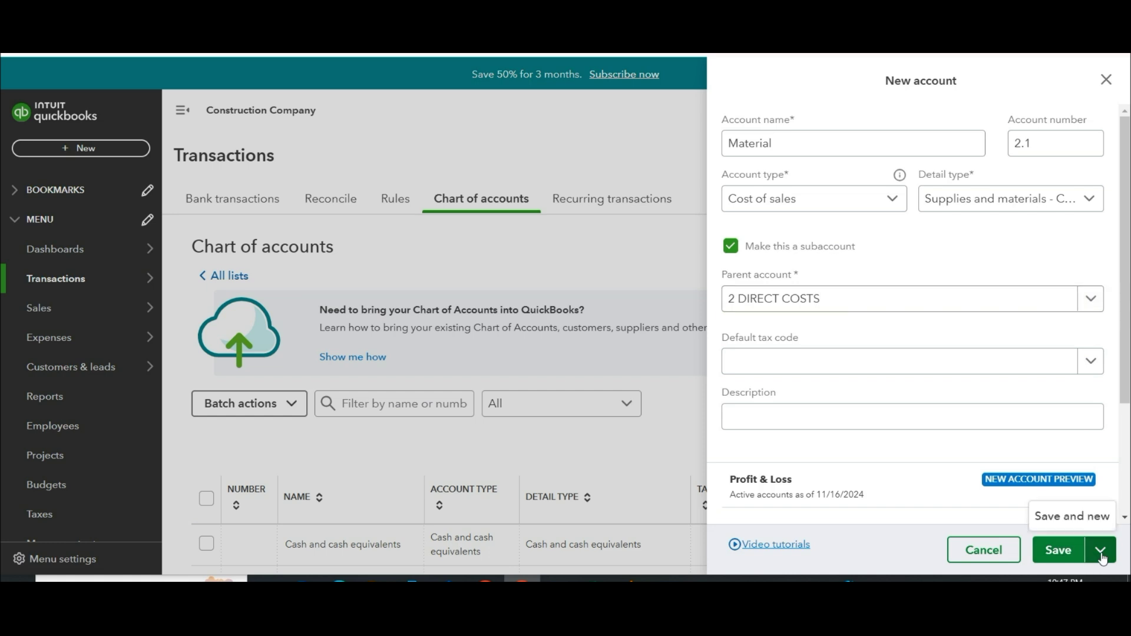
click(1088, 522)
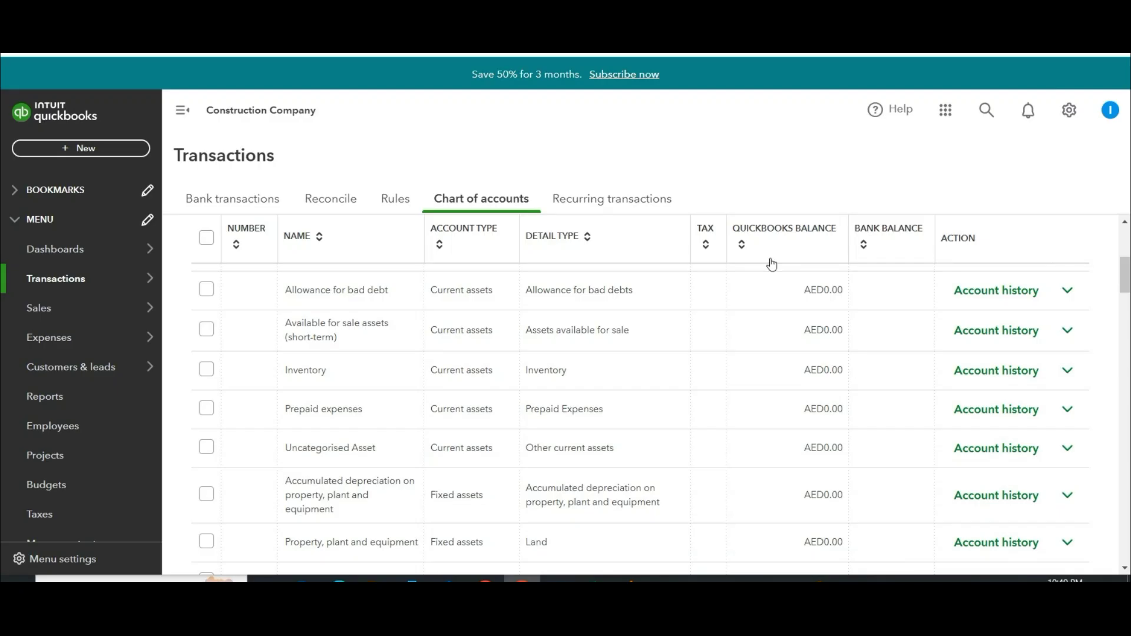
- Review the DIRECT COSTS account and its subaccounts 2.1 to 2.5 in the chart of accounts
scroll(771, 264, down, 10)
scroll(770, 263, down, 15)
scroll(711, 339, up, 5)
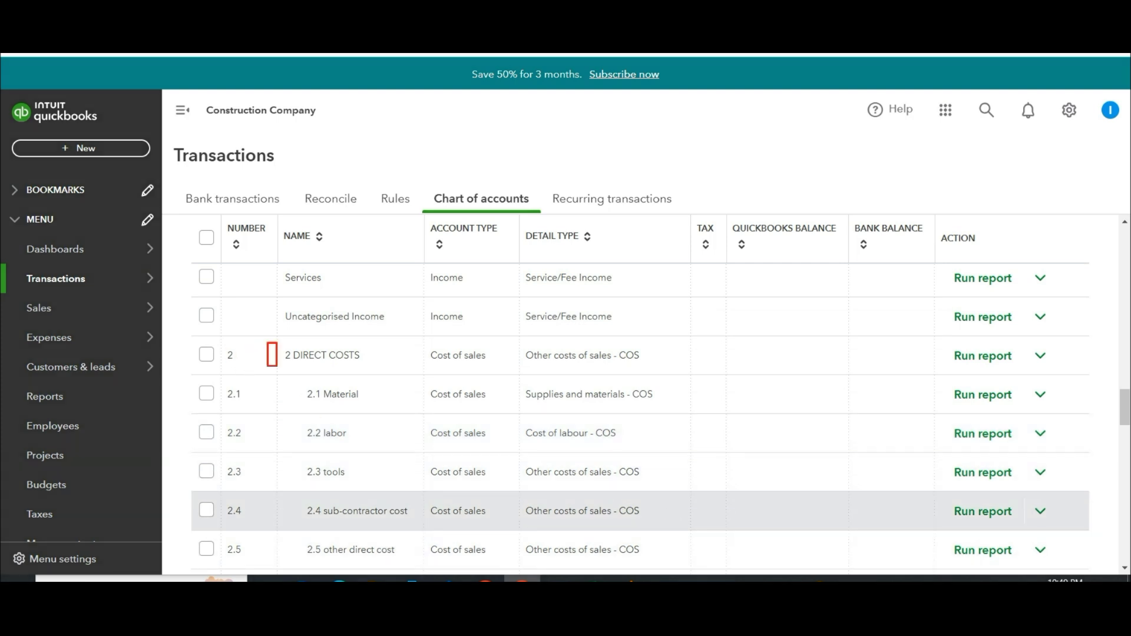
drag(733, 406, 842, 400)
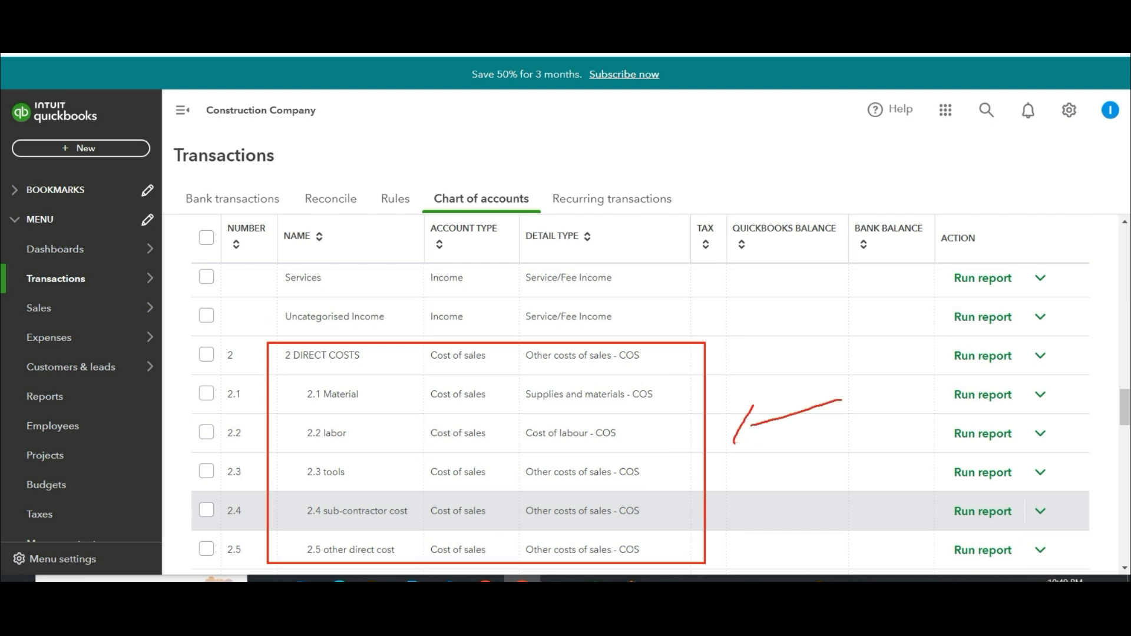
- In the Excel notes, go through the OVER HEADS / INDIRECT COST heads from site supervisor salaries to vehicle expense
key(alt+Tab)
click(172, 347)
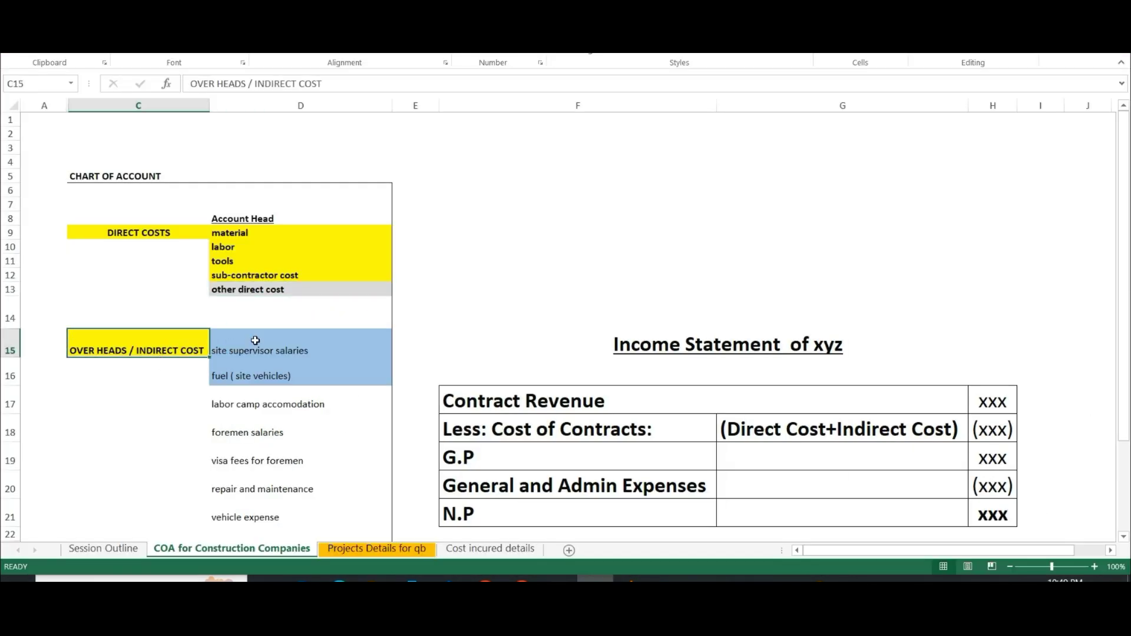
scroll(255, 340, down, 3)
scroll(255, 333, up, 1)
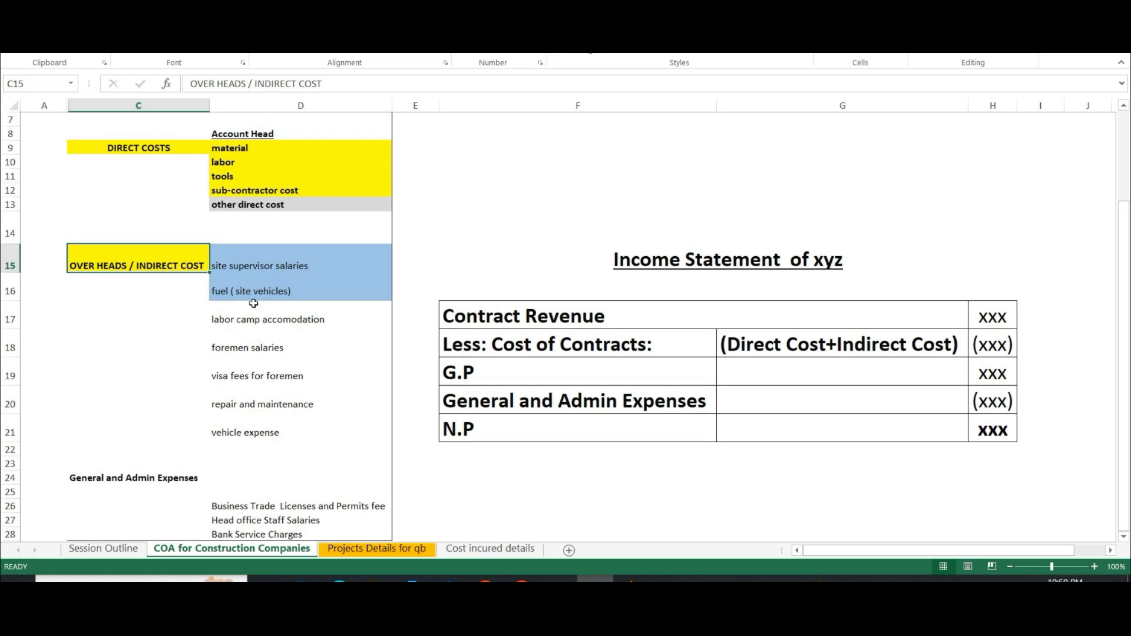
drag(245, 266, 244, 425)
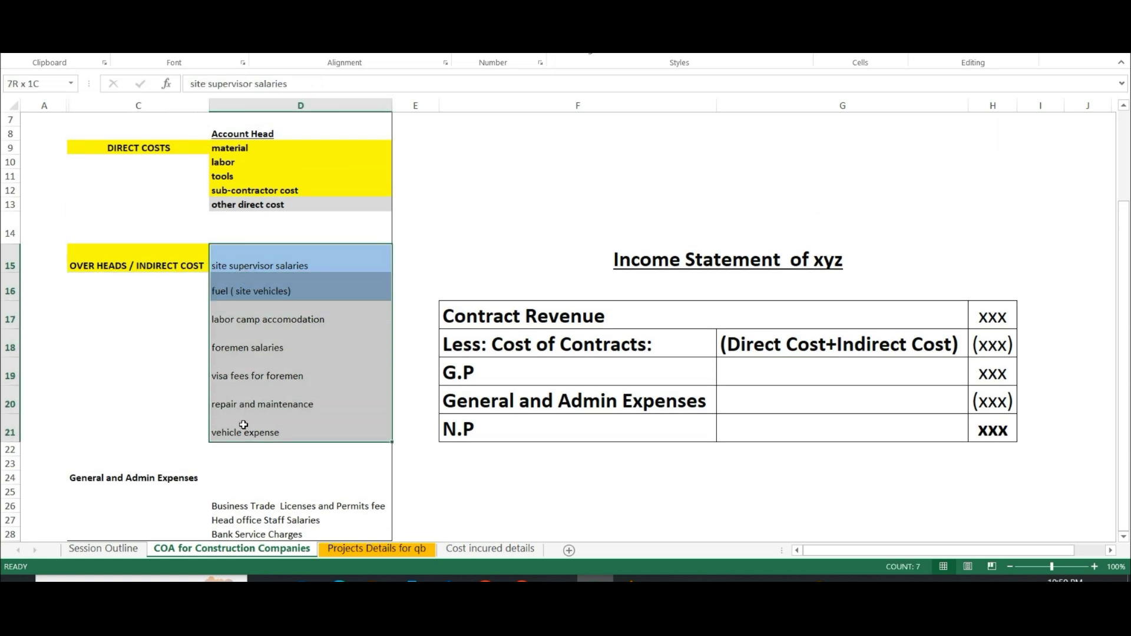
click(128, 265)
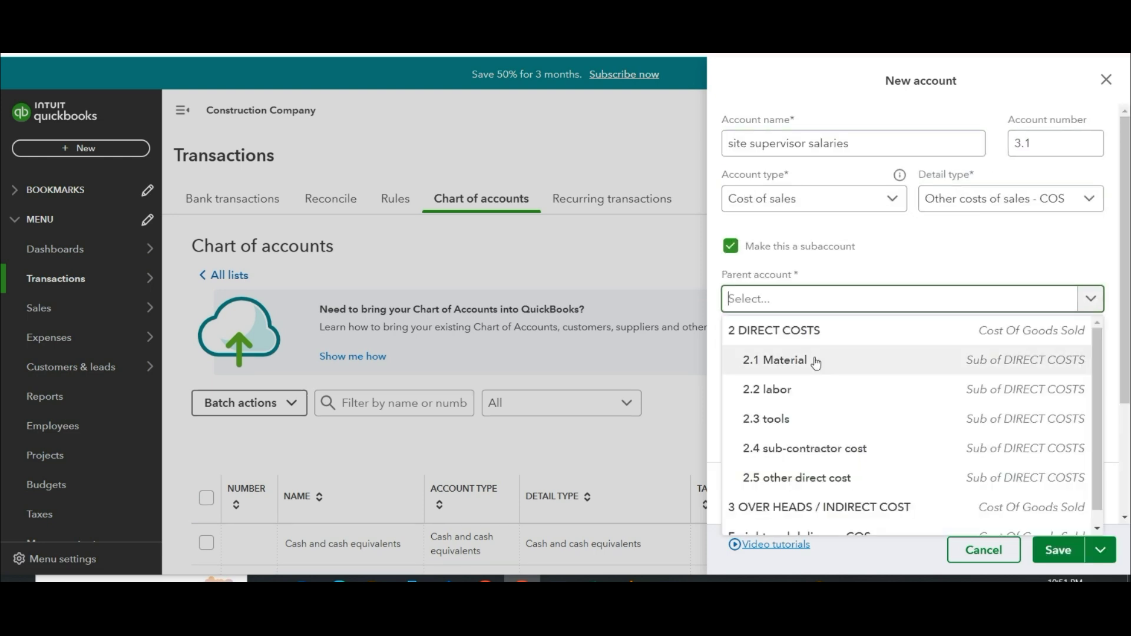
- In the Excel notes, trace how DIRECT COSTS and OVER HEADS / INDIRECT COST feed into Cost of Contracts on the income statement
click(264, 574)
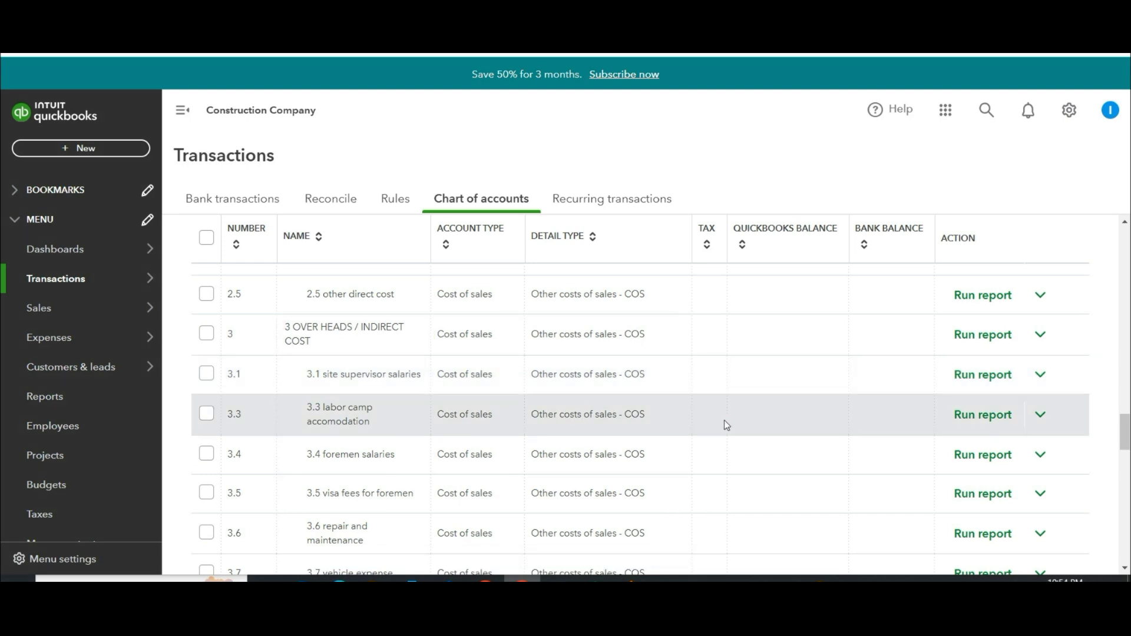
key(alt+Tab)
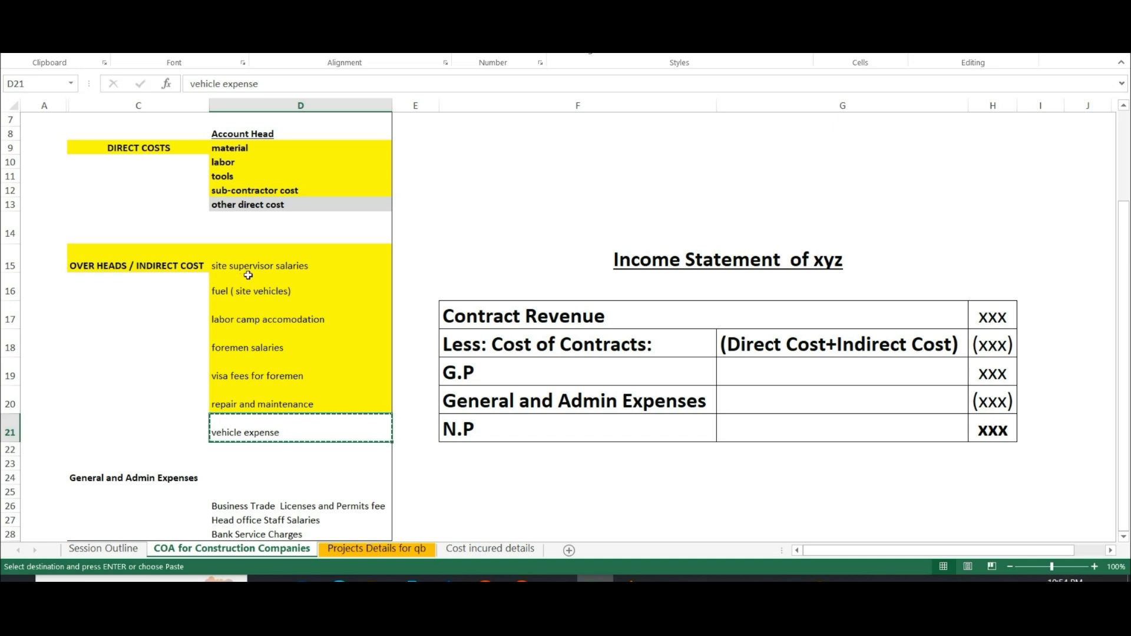
click(126, 147)
drag(68, 133, 226, 176)
mouse_move(59, 227)
mouse_down()
mouse_move(194, 284)
mouse_move(246, 283)
mouse_up()
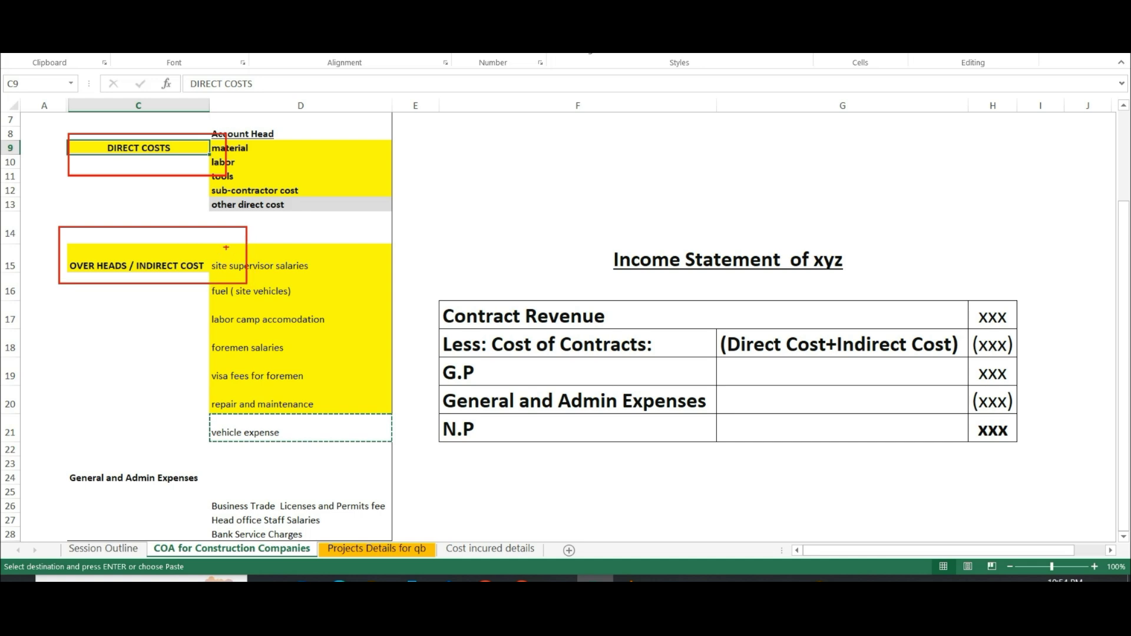
mouse_move(220, 171)
mouse_down()
mouse_move(305, 250)
mouse_move(281, 255)
mouse_move(258, 214)
mouse_move(459, 223)
mouse_move(699, 346)
mouse_move(898, 363)
mouse_move(941, 333)
mouse_move(725, 324)
mouse_up()
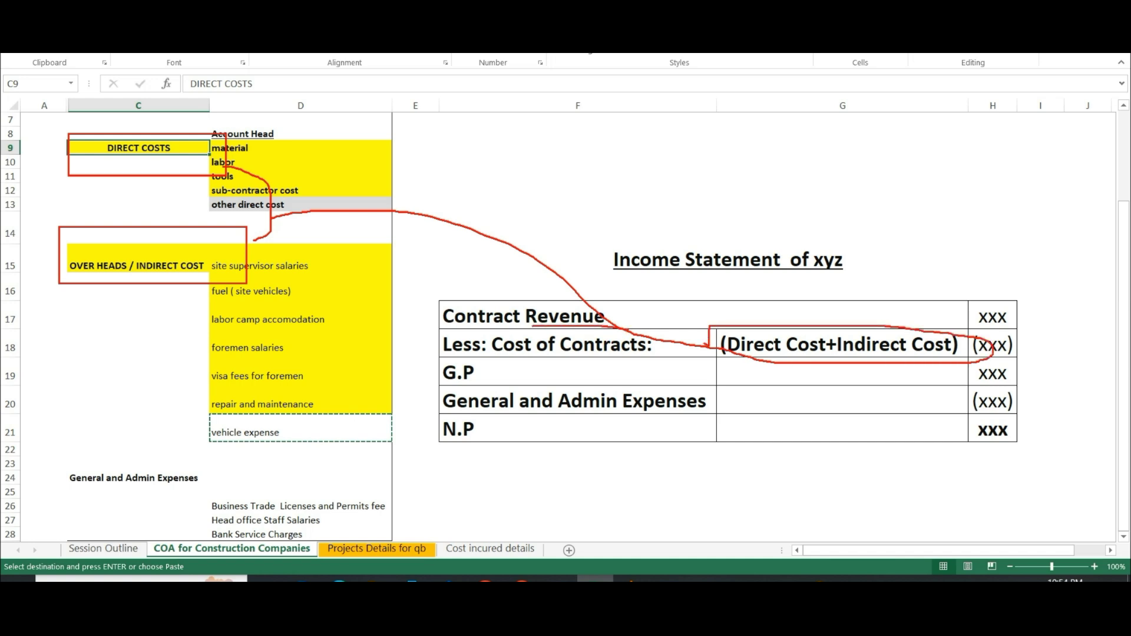
mouse_move(472, 363)
mouse_down()
mouse_move(677, 352)
mouse_move(581, 321)
mouse_up()
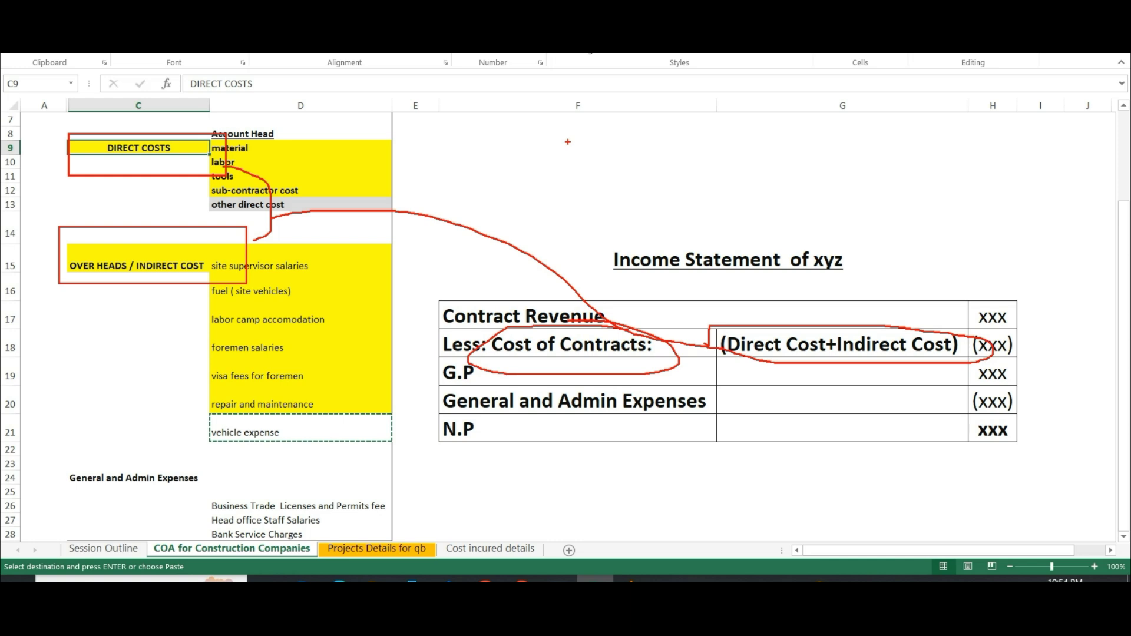
drag(574, 152, 573, 195)
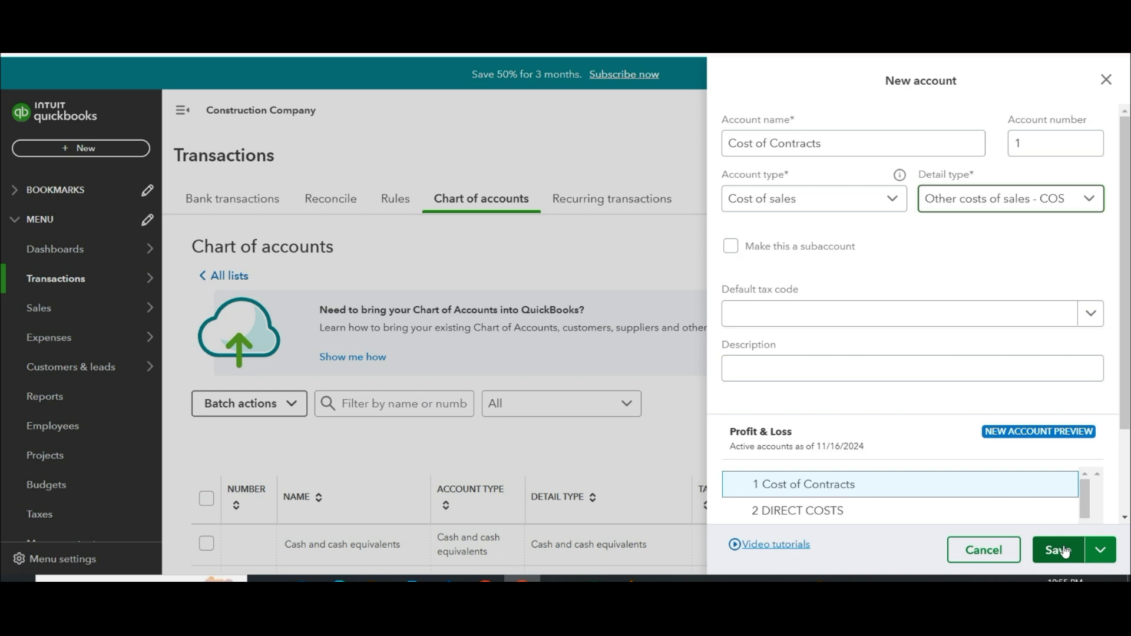
- Save the new Cost of Contracts account, numbered 1, with type Cost of sales and detail type Other costs of sales - COS
click(1064, 551)
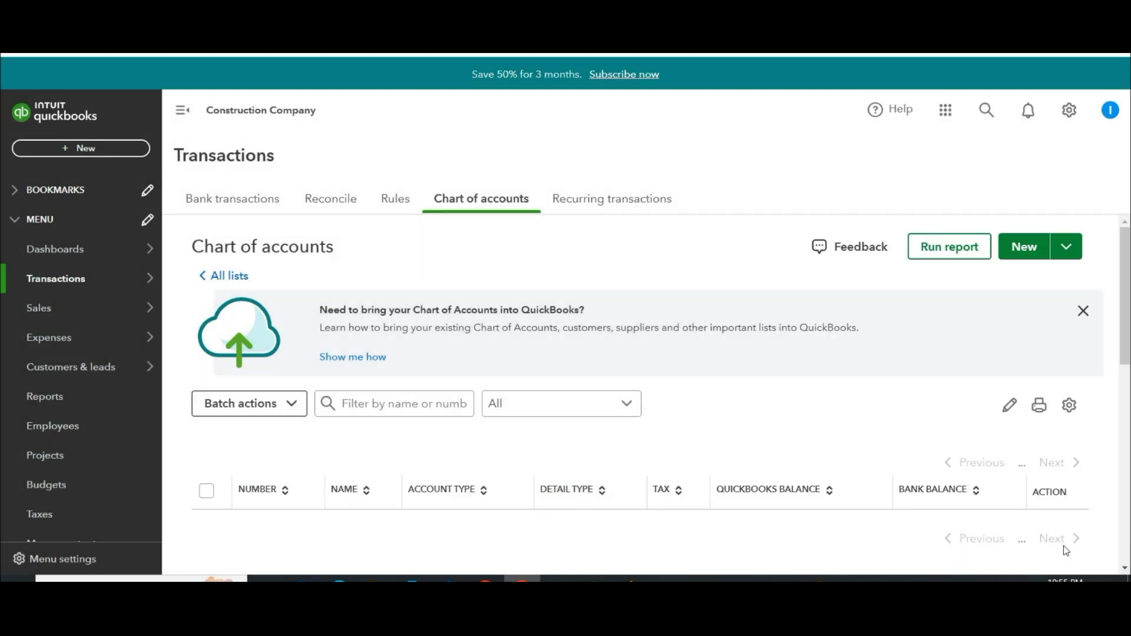
click(1032, 249)
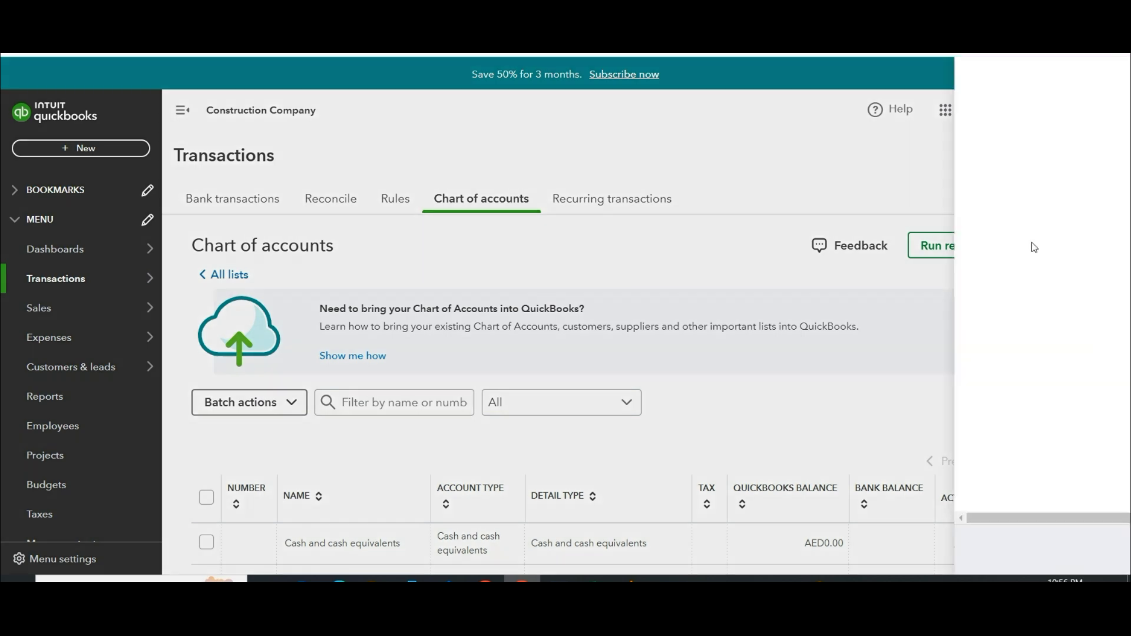
mouse_move(906, 174)
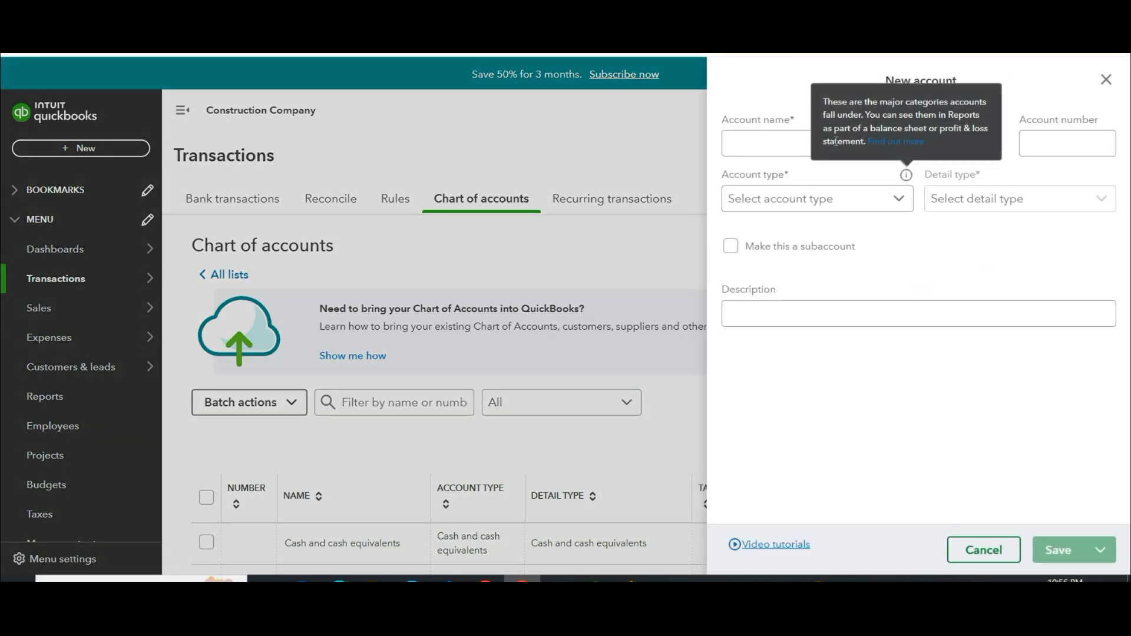
click(773, 150)
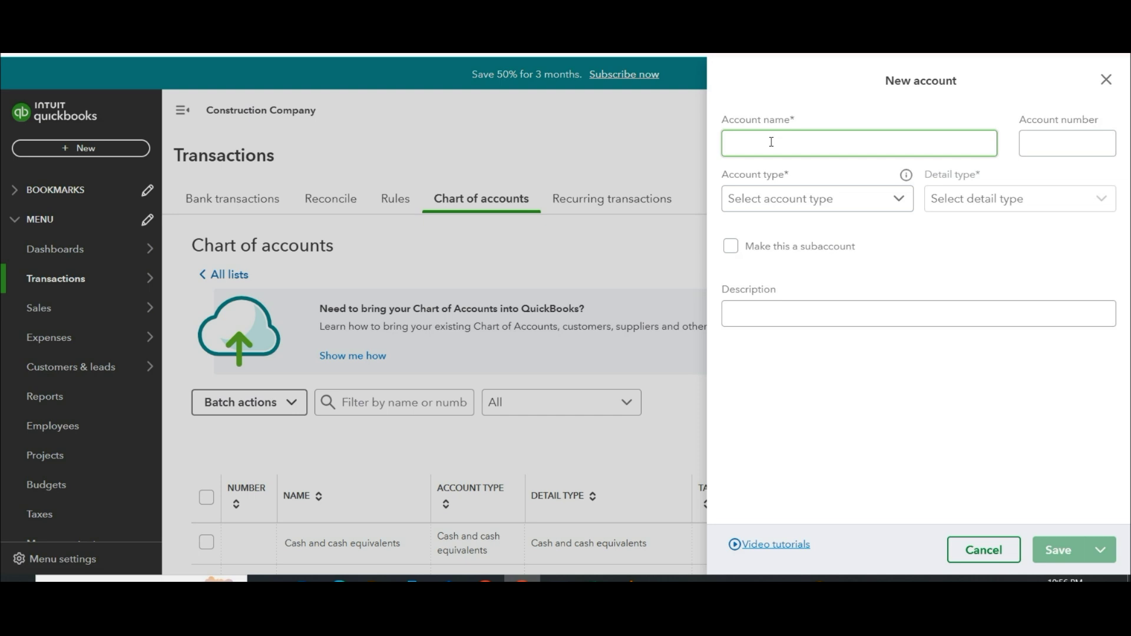
click(1105, 79)
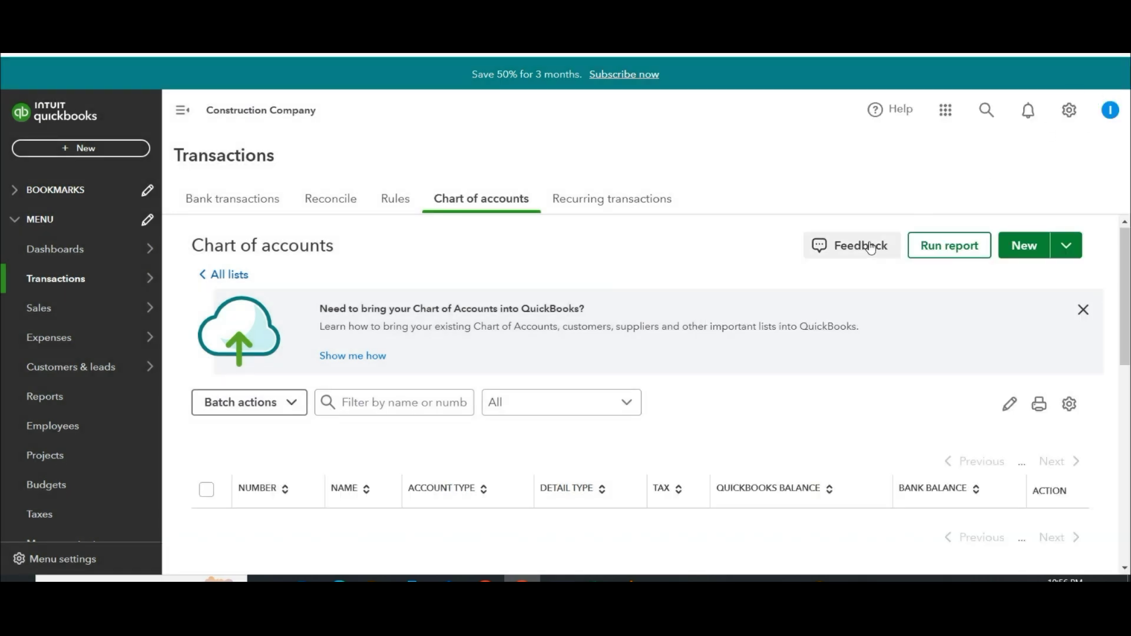
- Filter the chart of accounts by "dire" and open the 2 DIRECT COSTS account for editing
scroll(909, 338, down, 5)
scroll(860, 345, up, 5)
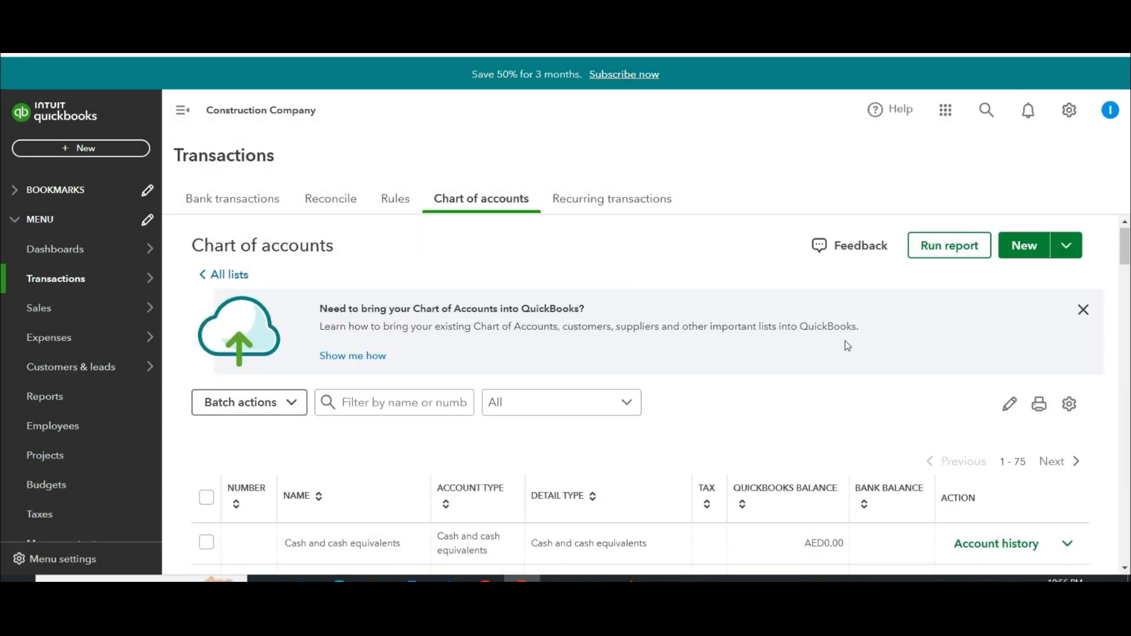
scroll(846, 346, down, 5)
scroll(844, 344, down, 4)
scroll(844, 343, up, 4)
scroll(844, 343, up, 5)
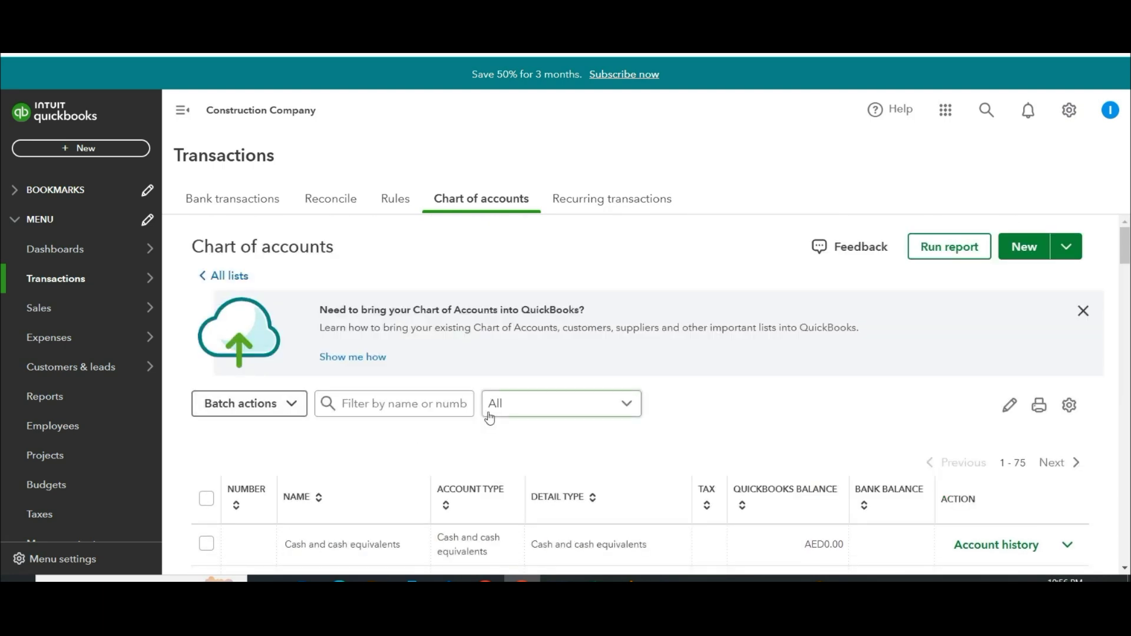
click(396, 404)
text(d)
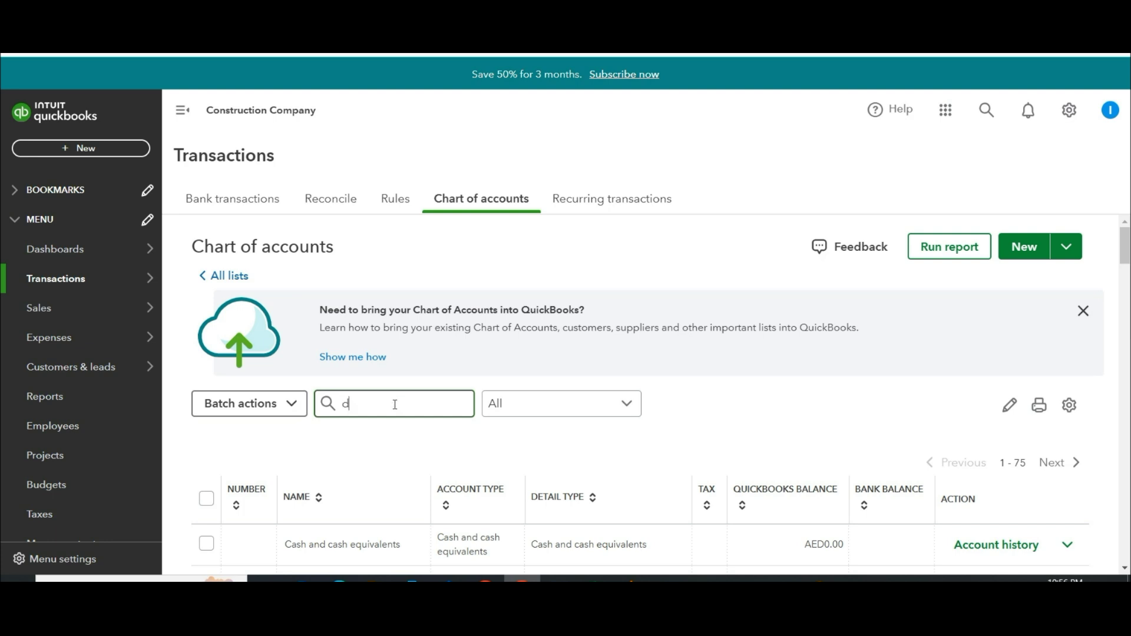
text(ire)
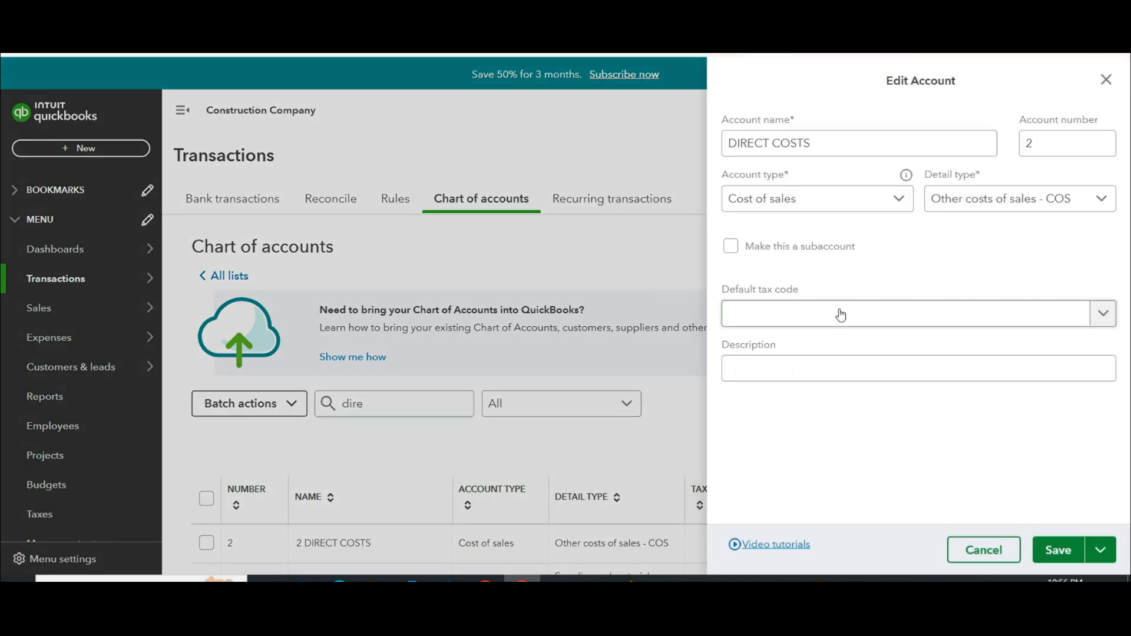
- Make DIRECT COSTS a subaccount of 1 Cost of Contracts and save the account
click(731, 247)
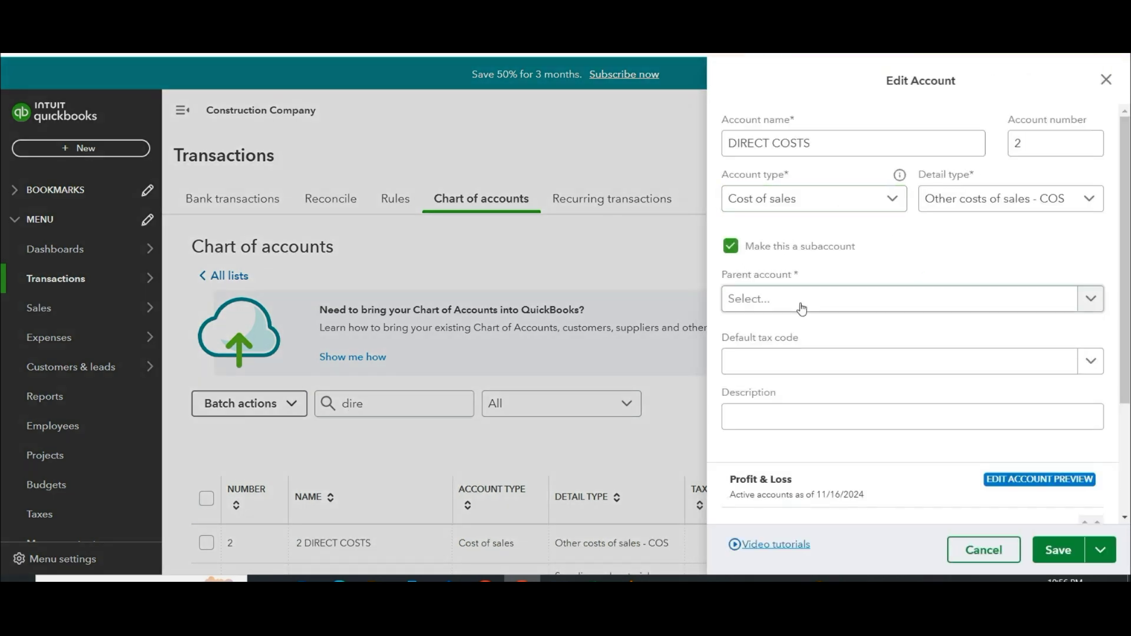
click(803, 303)
click(802, 335)
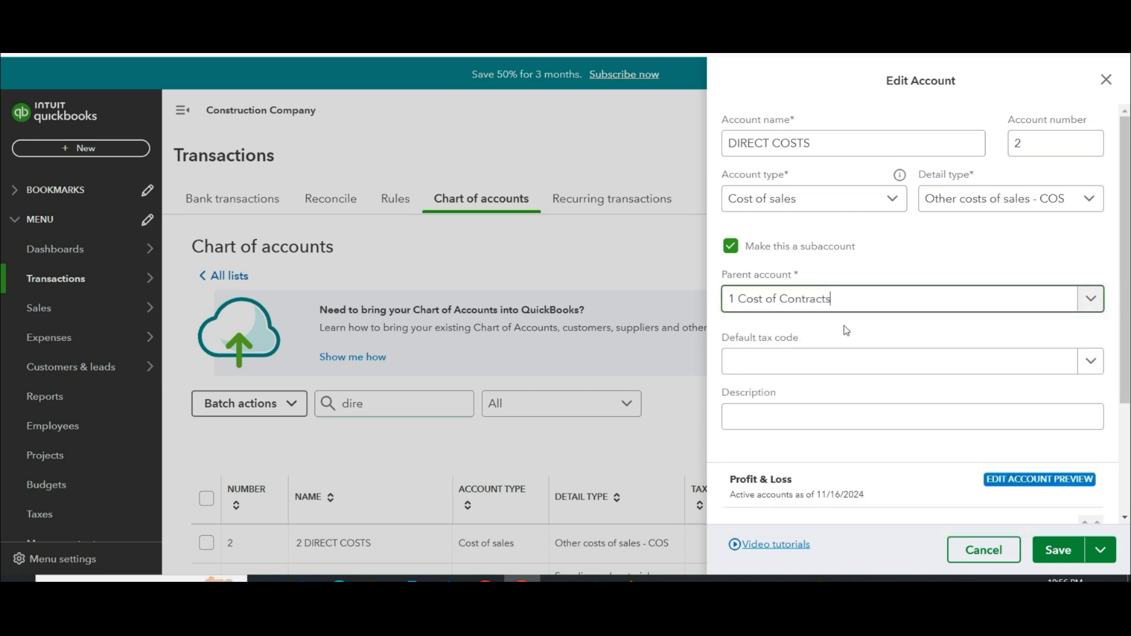
click(1057, 550)
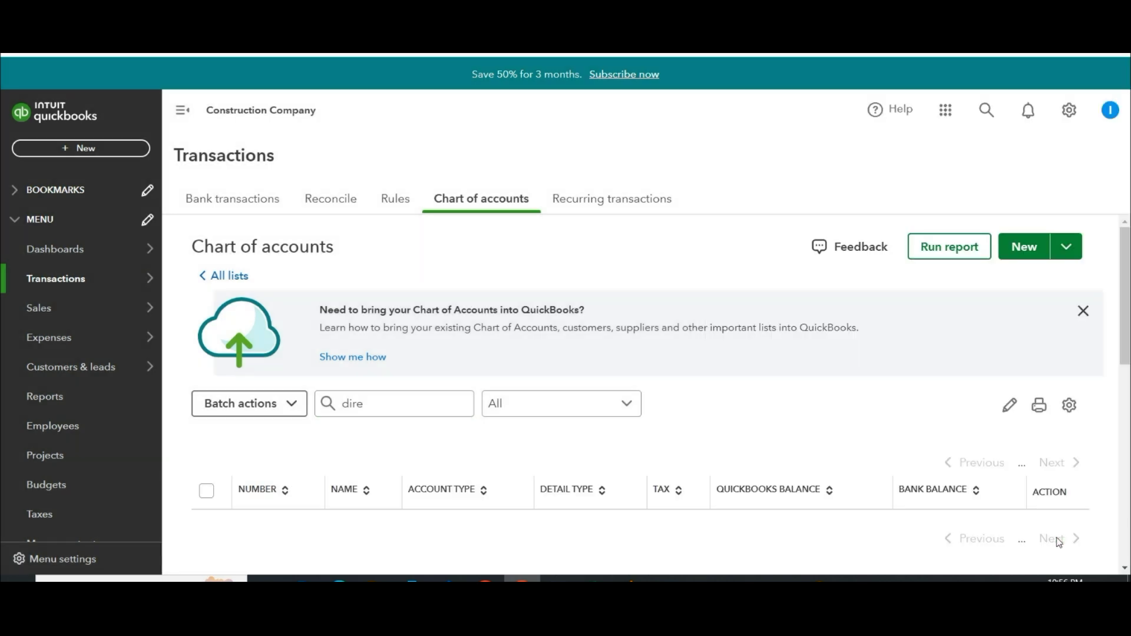
- Filter the chart of accounts by "indirect" and open the 3 OVER HEADS / INDIRECT COST account for editing
scroll(214, 332, down, 1)
key(BackSpace)
text(i)
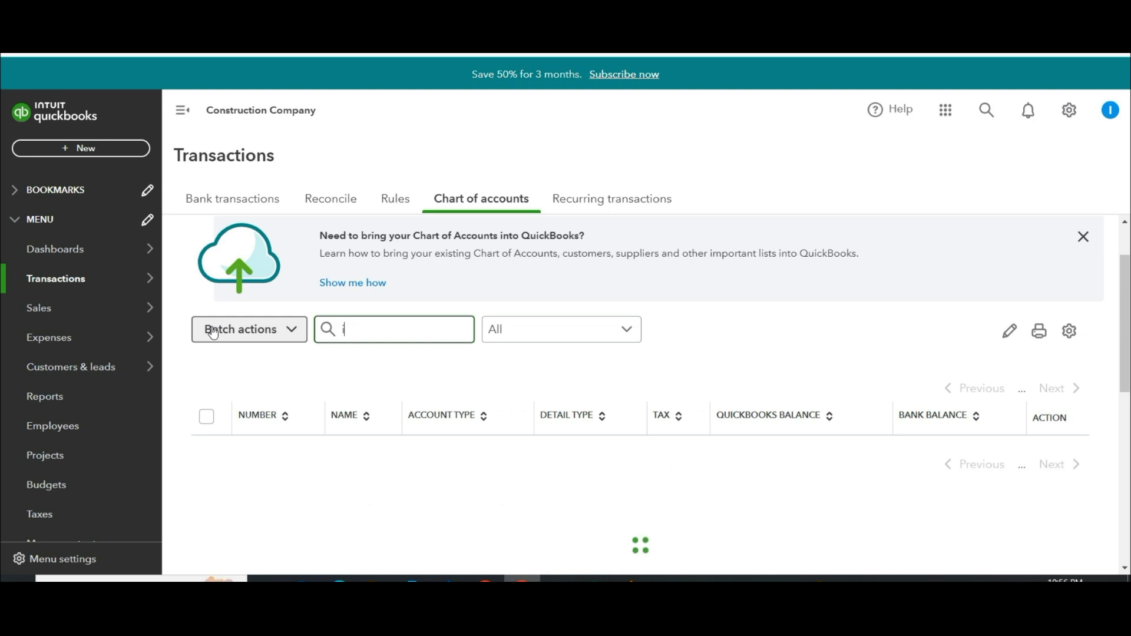
text(ndirect)
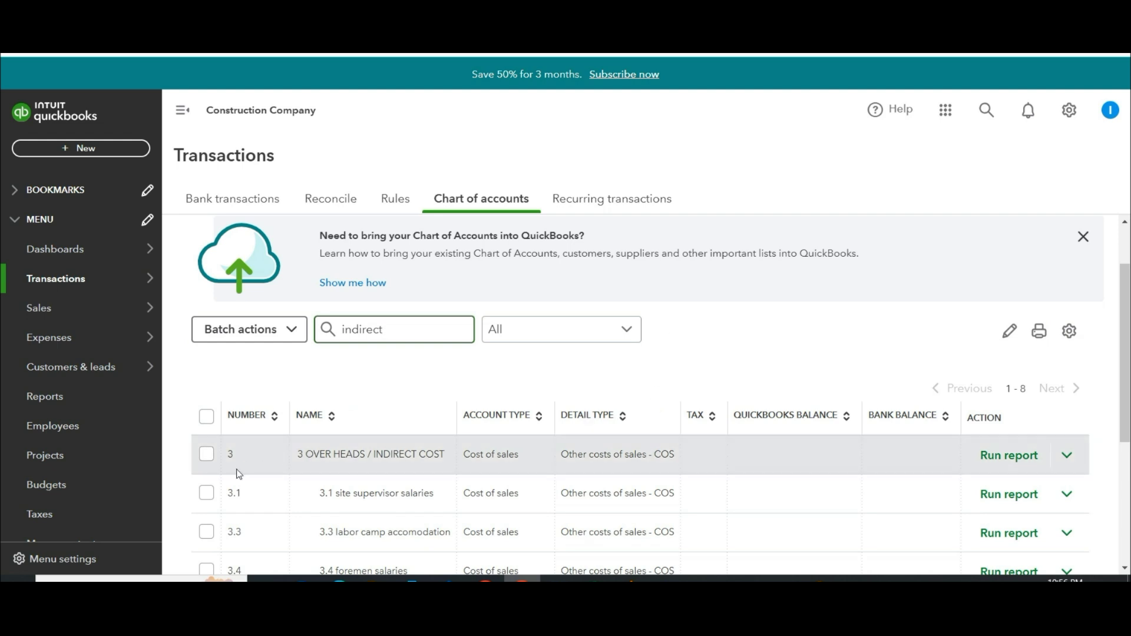
click(204, 455)
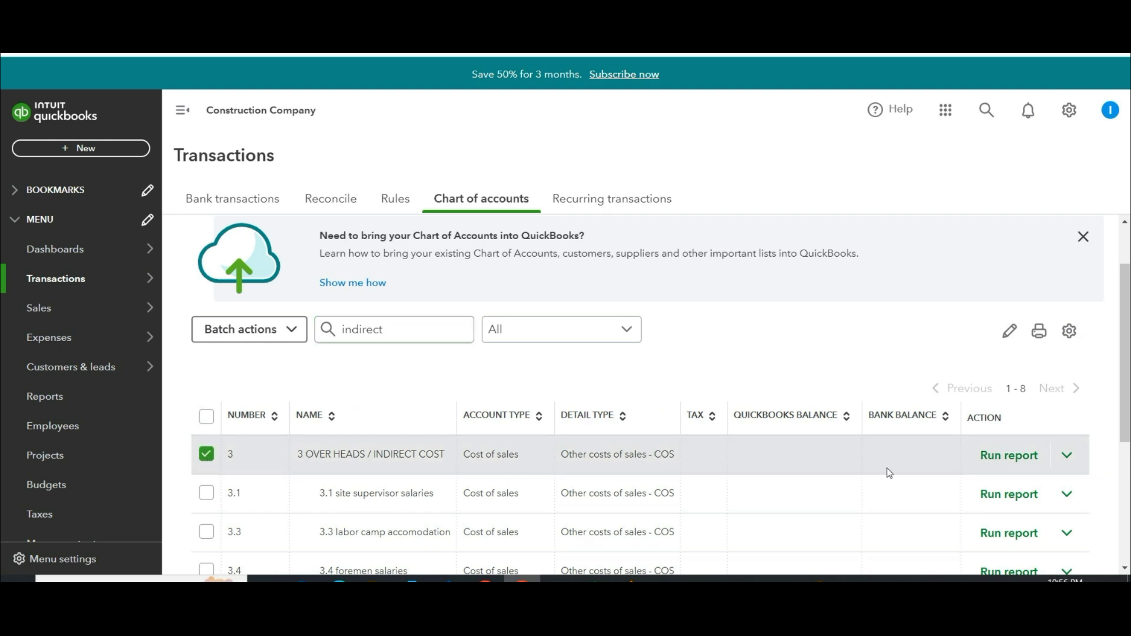
click(1066, 457)
click(924, 487)
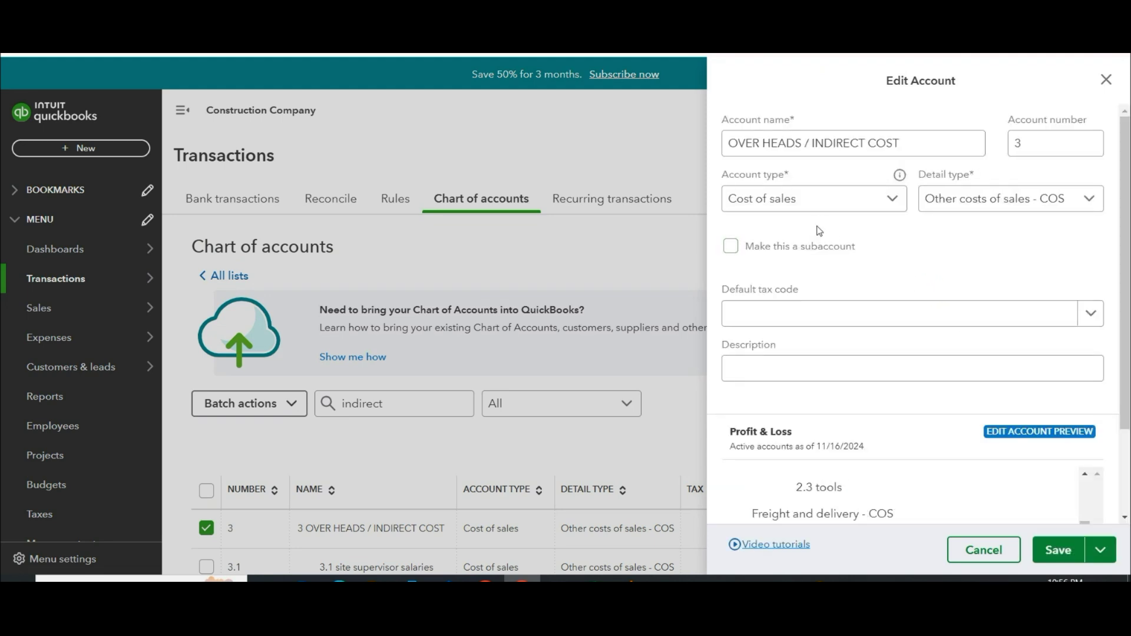
- Make OVER HEADS / INDIRECT COST a subaccount of 1 Cost of Contracts and save the account
click(734, 251)
click(791, 299)
click(792, 331)
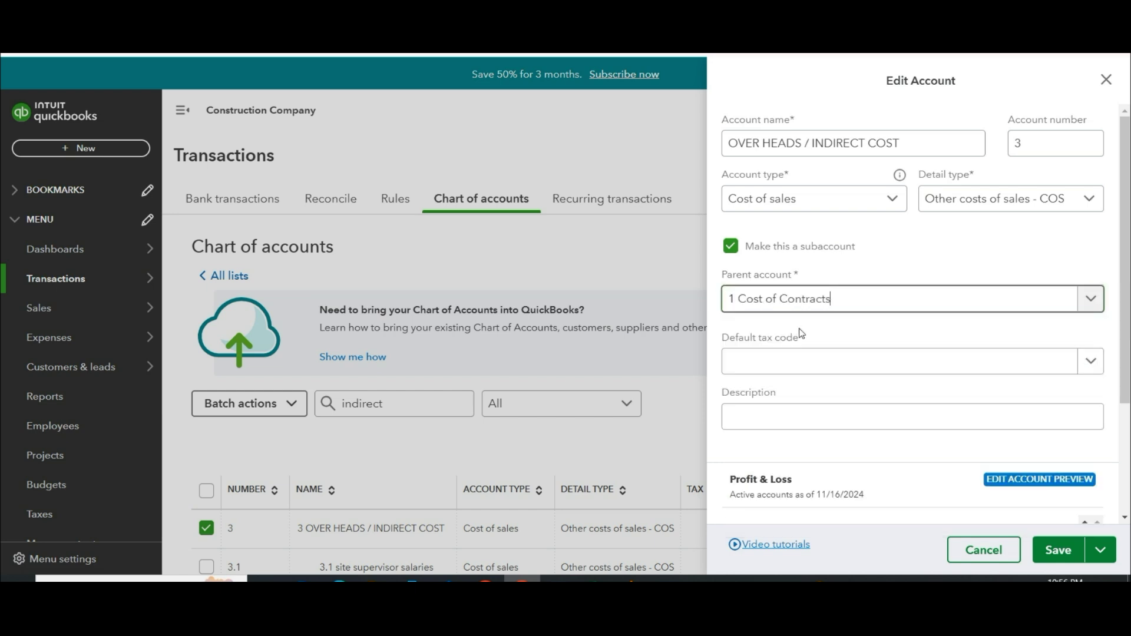
click(1056, 549)
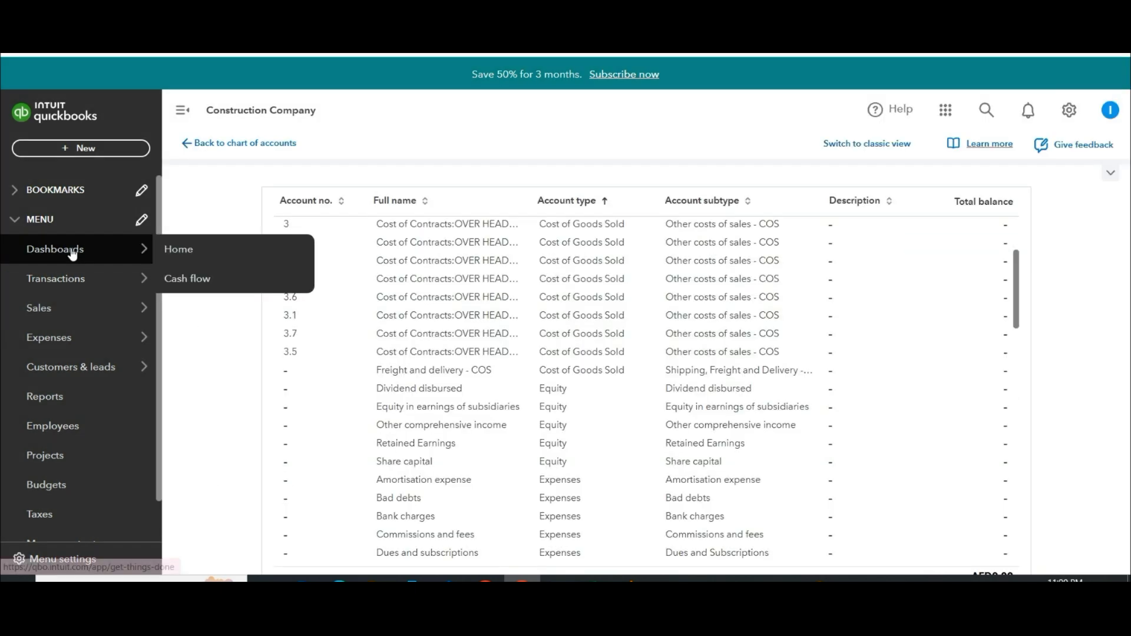
- Return to the chart of accounts, and look up the General and Admin Expenses heads in the Excel notes
mouse_move(126, 286)
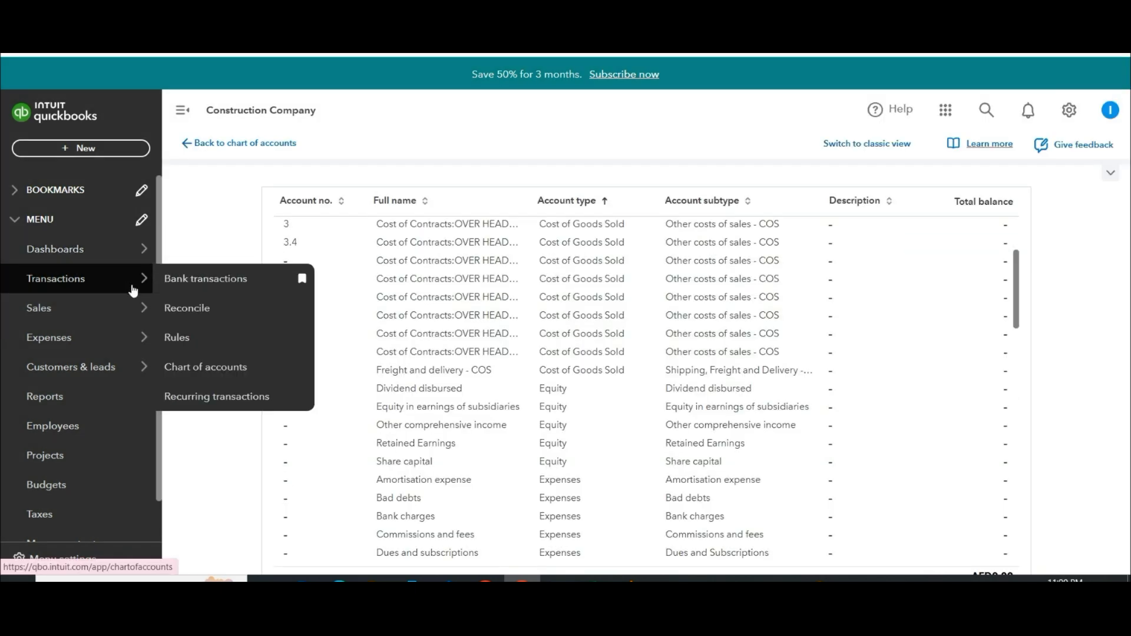
click(209, 375)
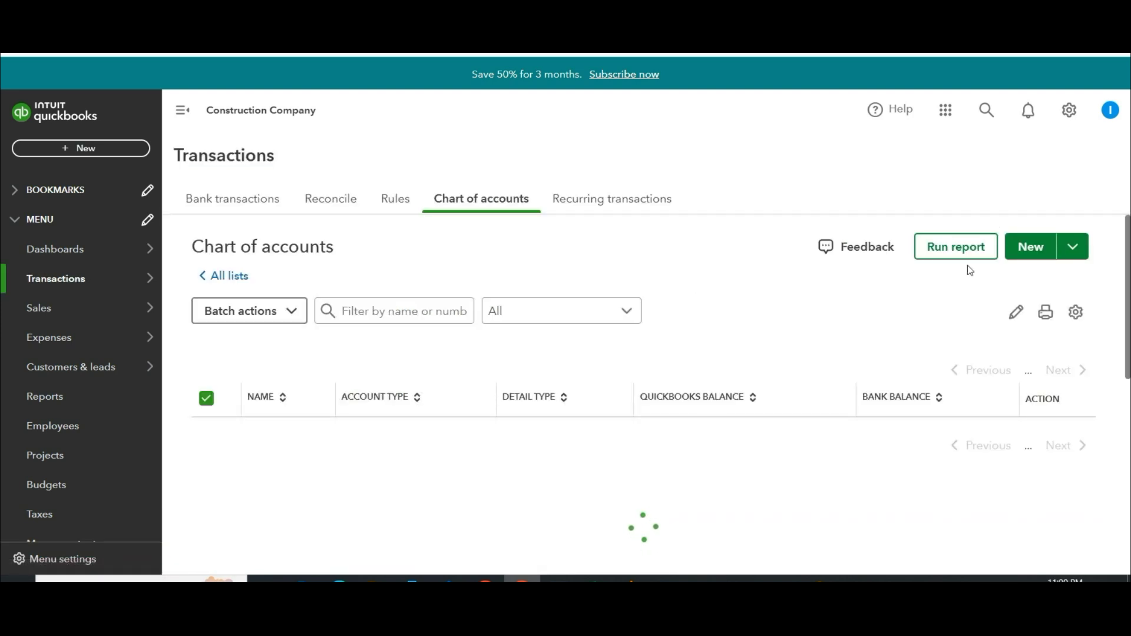
key(alt+Tab)
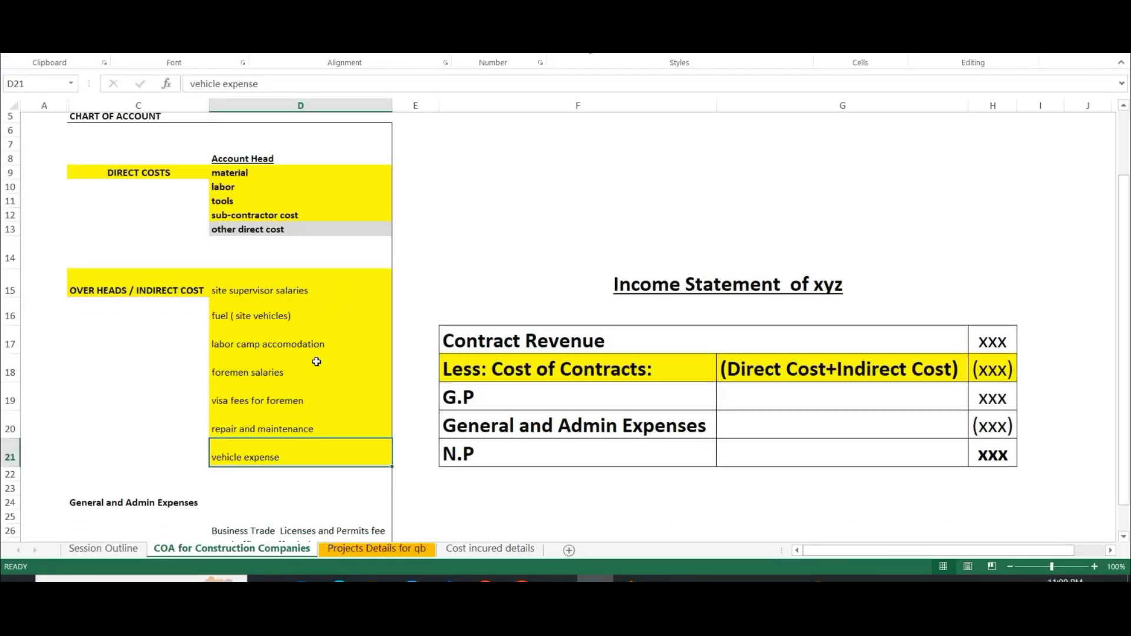
scroll(316, 362, down, 3)
drag(151, 396, 351, 465)
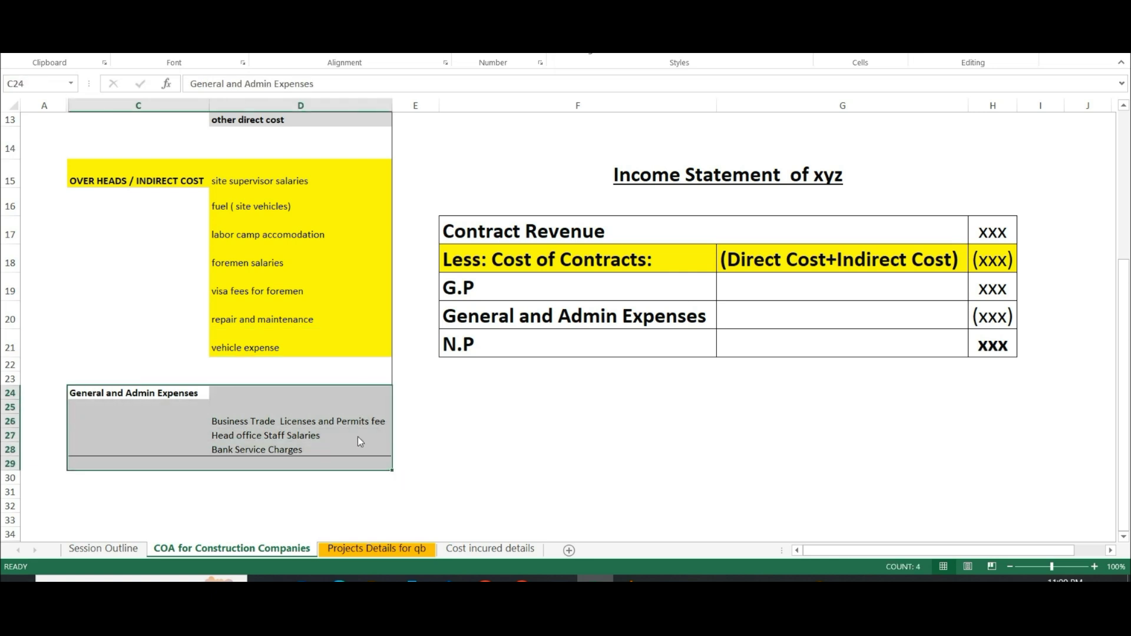
- Switch back to QuickBooks and create a General and Admin Expenses account numbered 4 with account type Expenses
key(alt+Tab)
click(1024, 235)
key(alt+Tab)
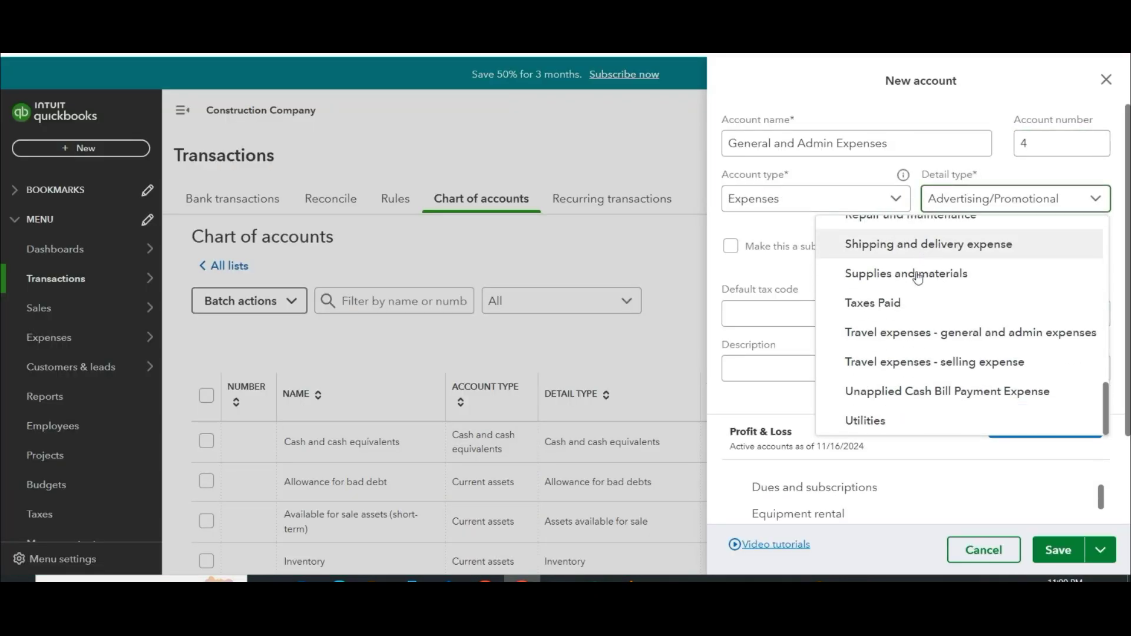
scroll(916, 274, up, 3)
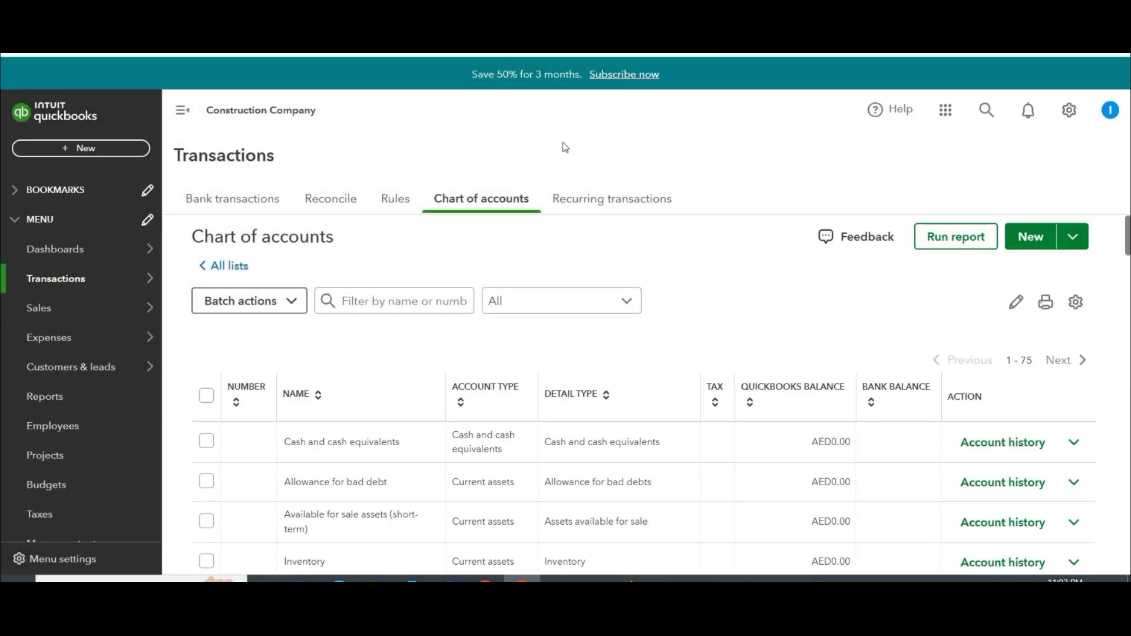
- Run the Account List report and review the Cost of Contracts and General and Admin Expenses accounts with their subaccounts
click(956, 236)
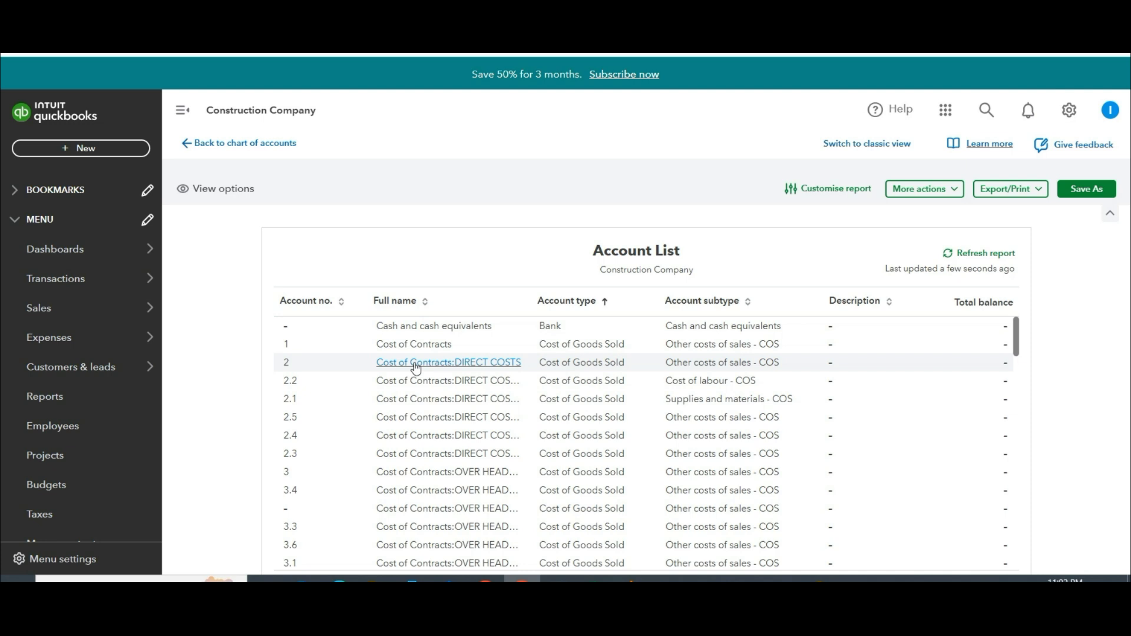
drag(366, 334, 476, 347)
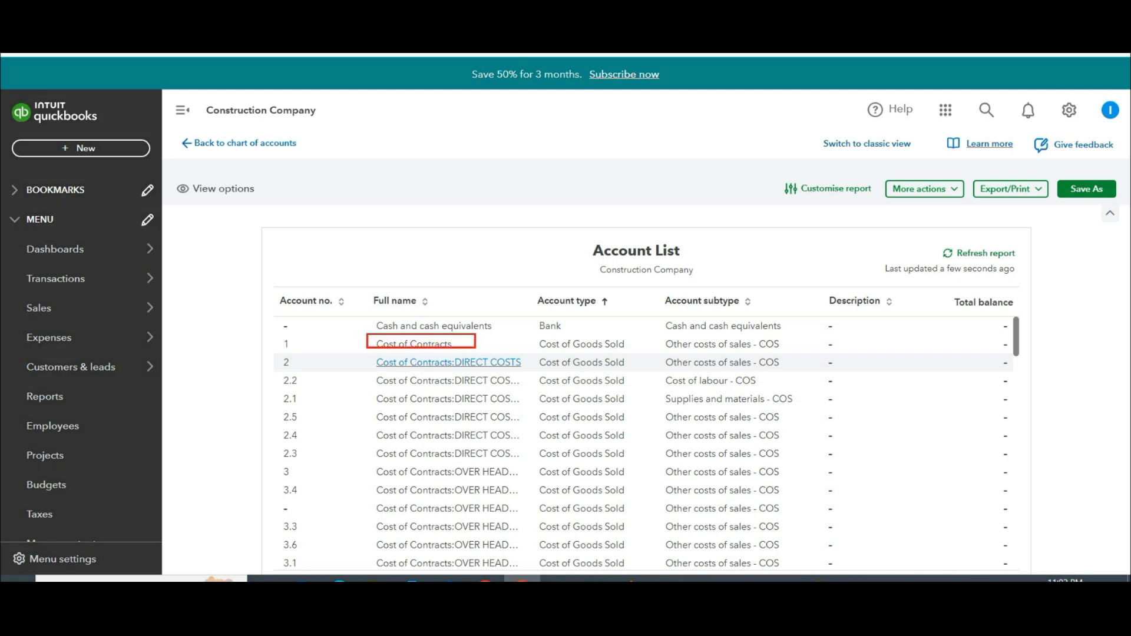
mouse_move(368, 361)
mouse_down()
mouse_move(348, 507)
mouse_move(498, 547)
mouse_move(522, 570)
mouse_move(544, 564)
mouse_up()
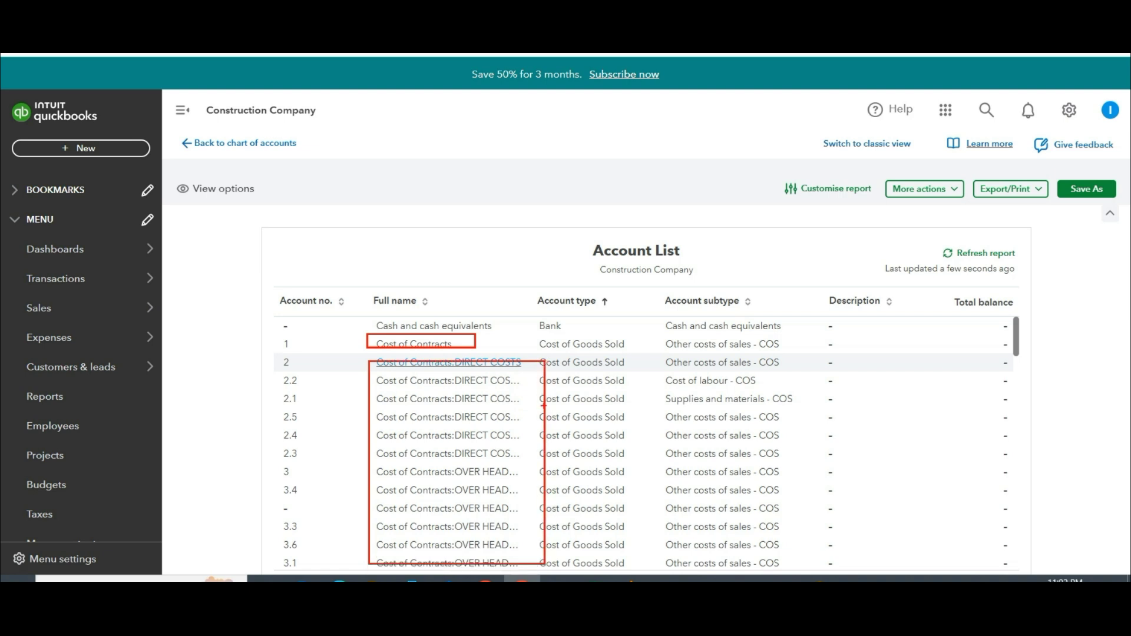
scroll(548, 400, down, 5)
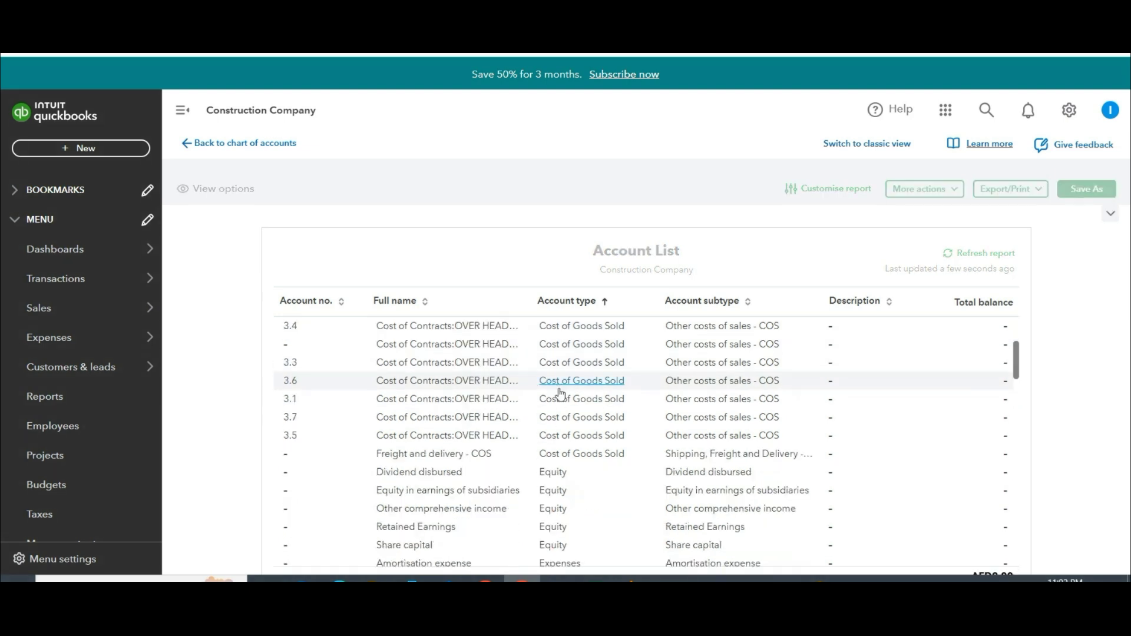
scroll(533, 401, down, 4)
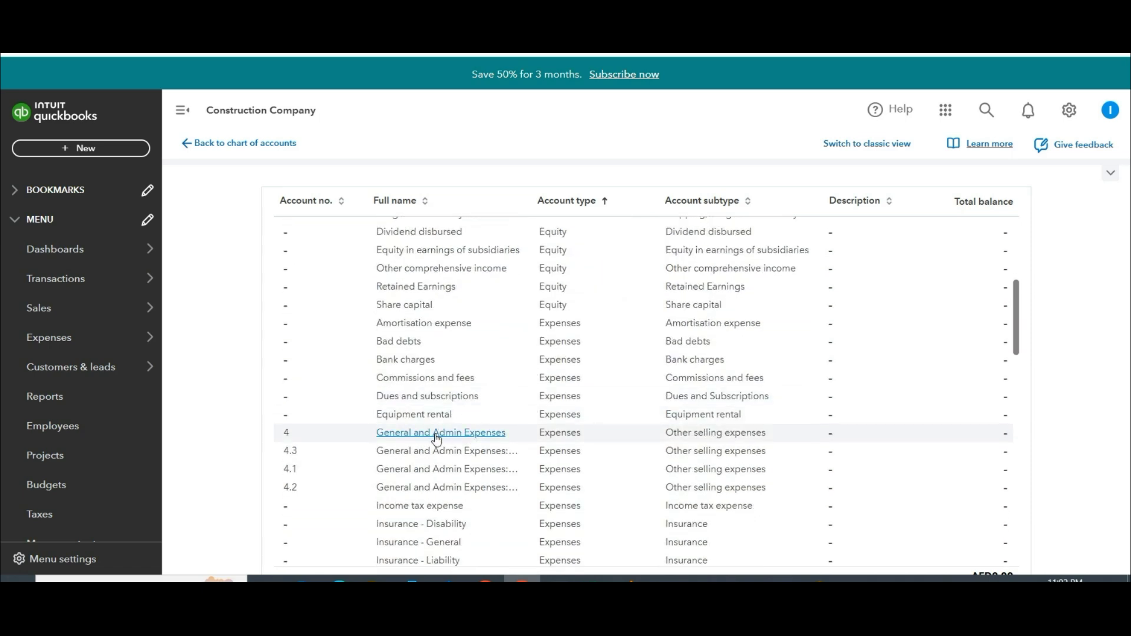
scroll(436, 471, down, 3)
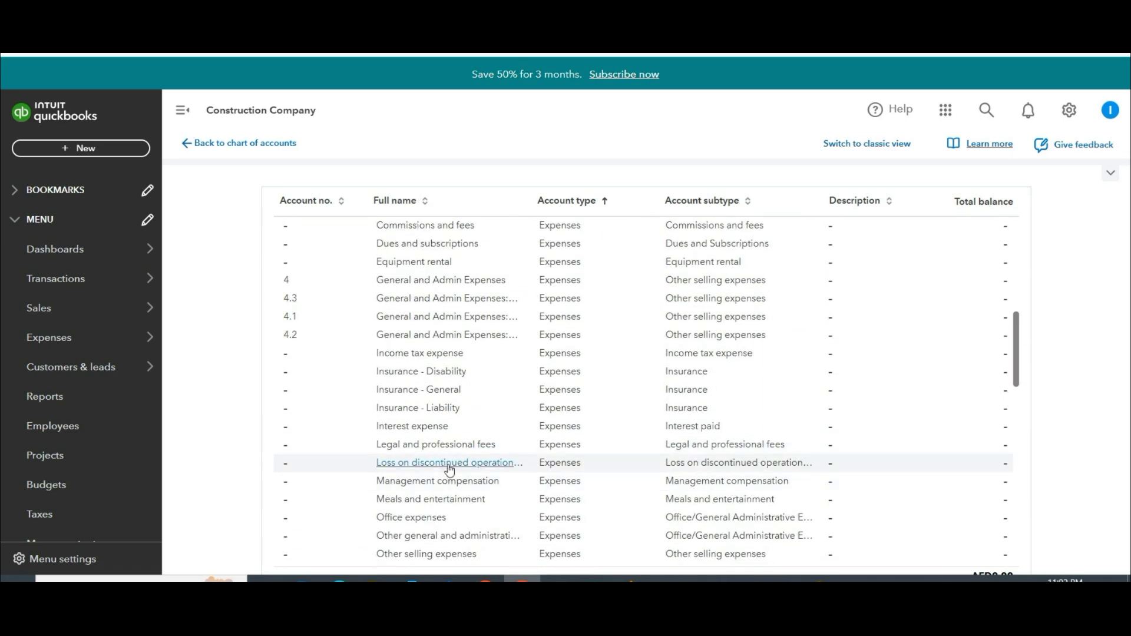
scroll(451, 460, up, 10)
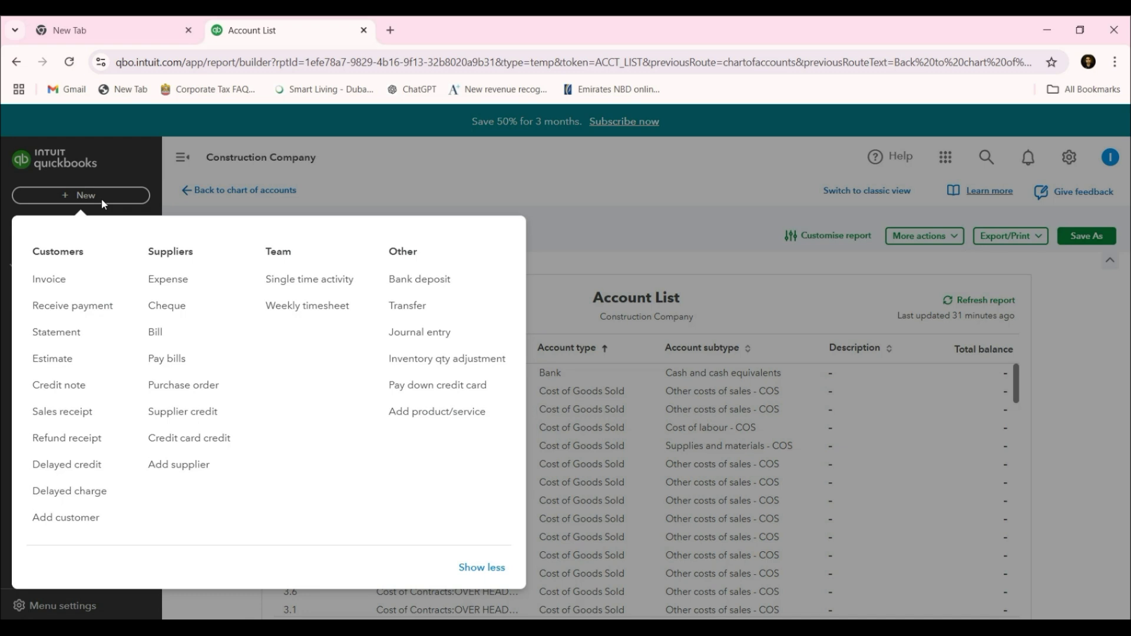
- Start a new project on the Projects page and switch to the Projects Details for qb sheet in Excel
click(101, 200)
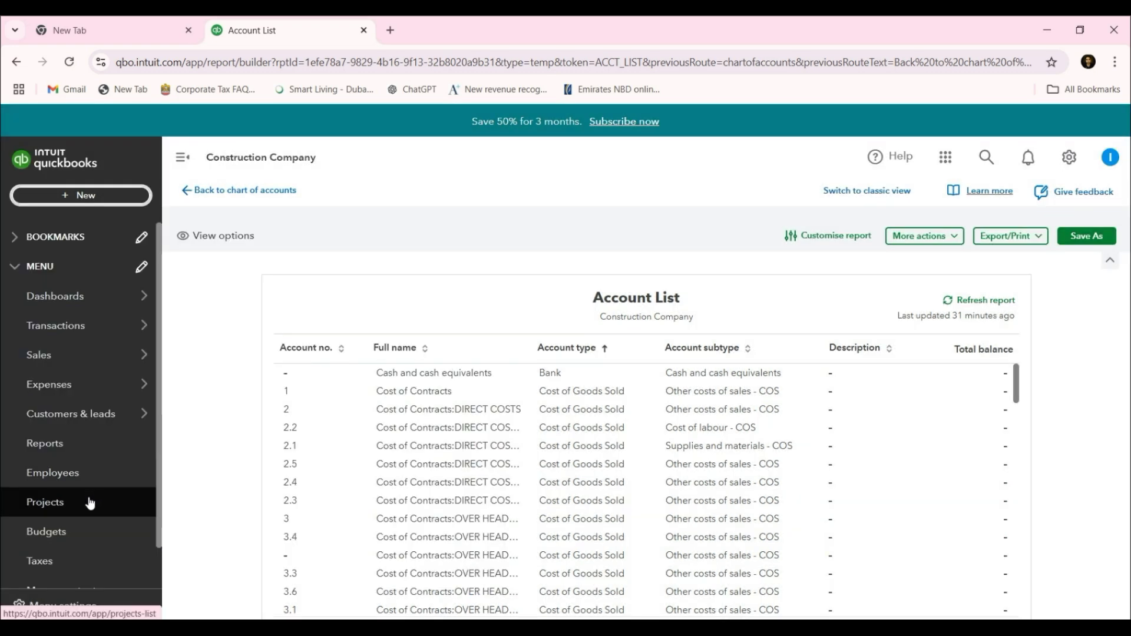
click(89, 503)
click(245, 572)
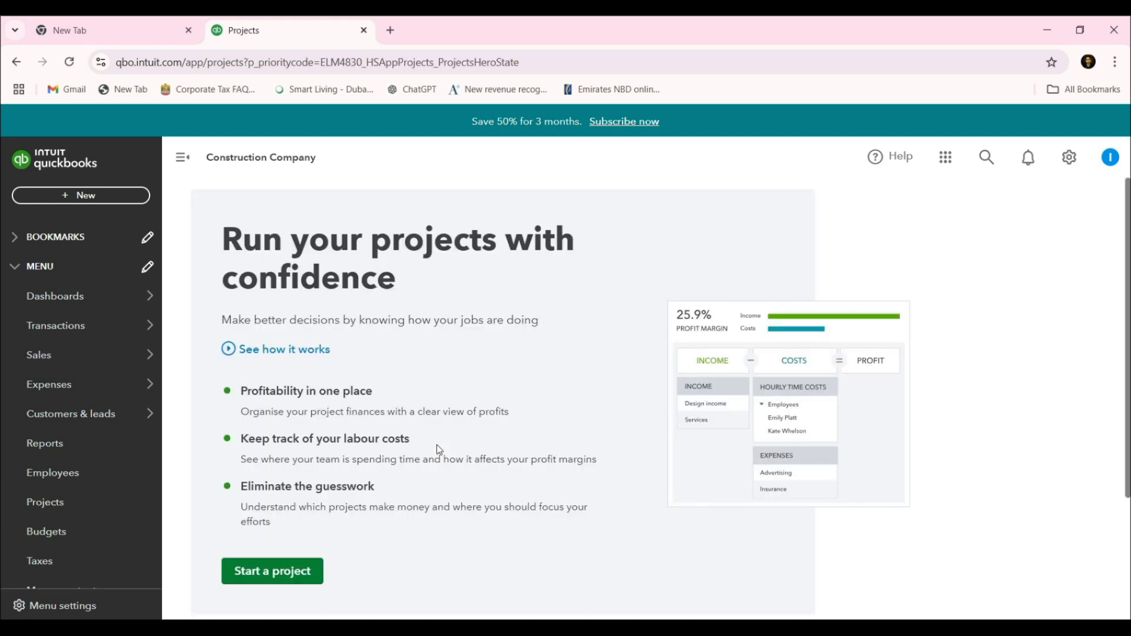
scroll(439, 445, down, 3)
click(287, 400)
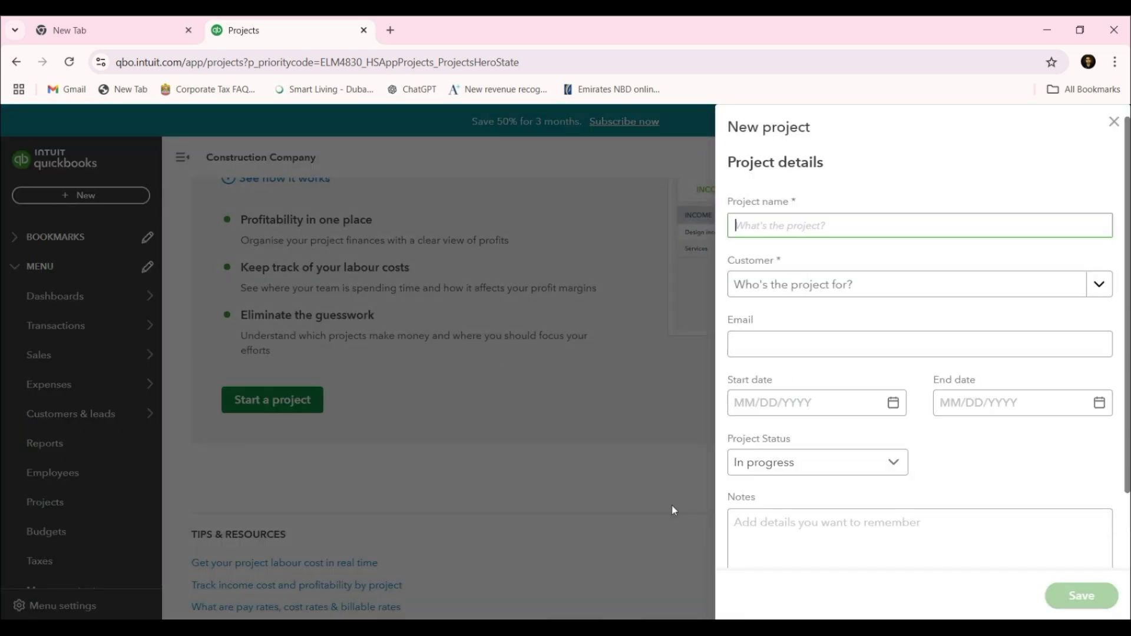
key(alt+Tab)
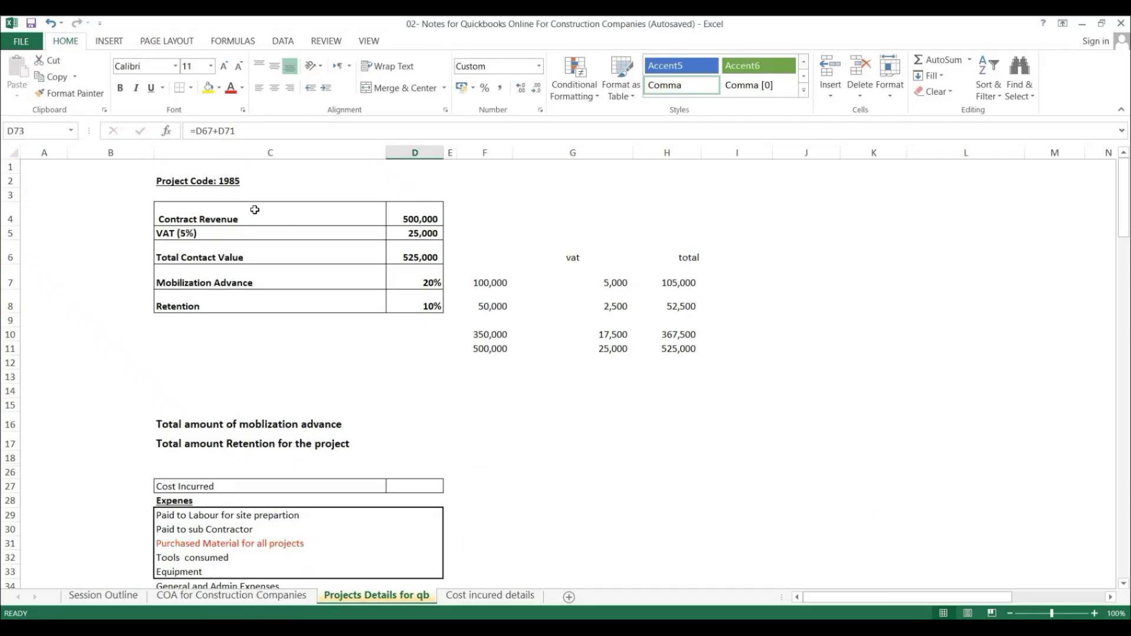
- Check the project code in the Excel notes and name the new QuickBooks project 1985 -Water proofing parking area 123
click(236, 181)
key(alt+Tab)
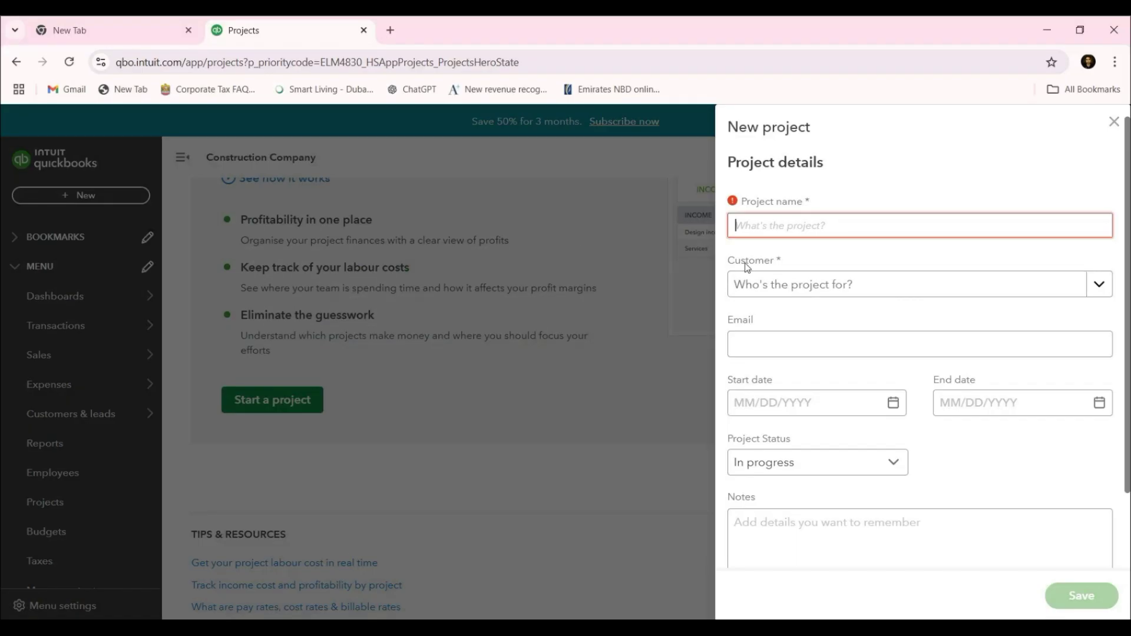
text(1985 -Water proofing parking area 123)
key(Tab)
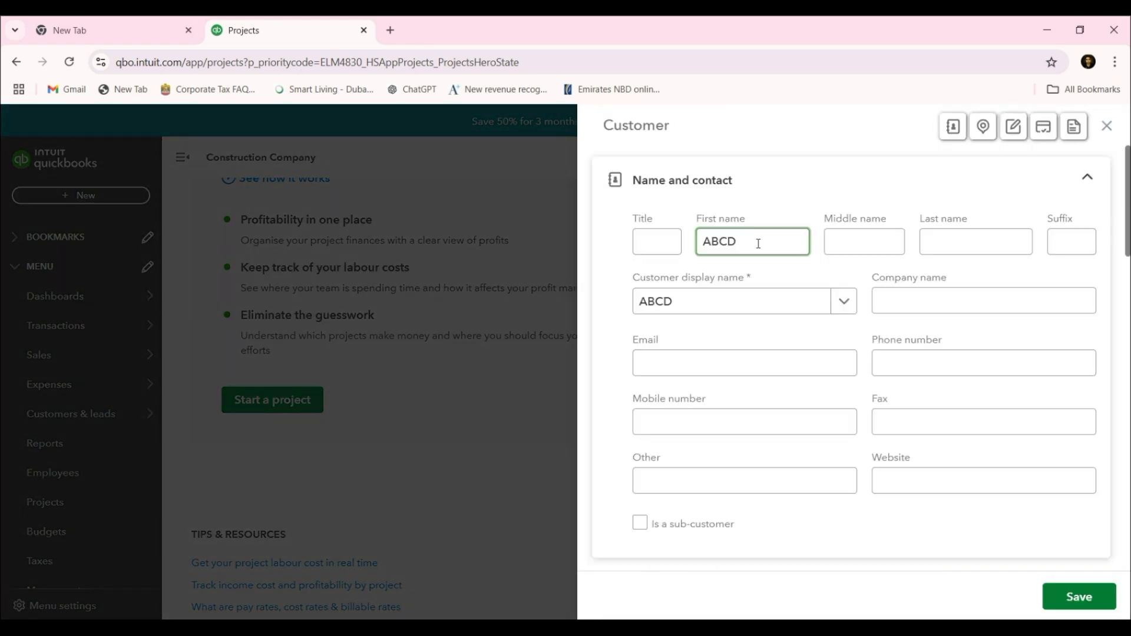
- Add ABCD as the project's customer with company name ABCD, and save both the customer and the project
click(938, 301)
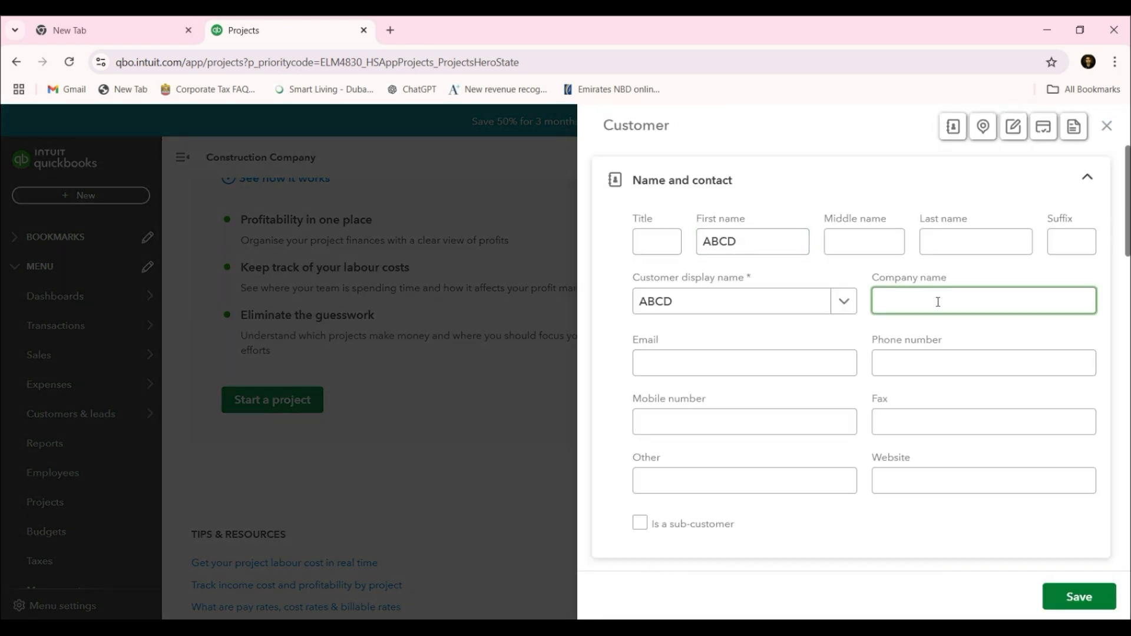
text(ABCD)
click(1083, 597)
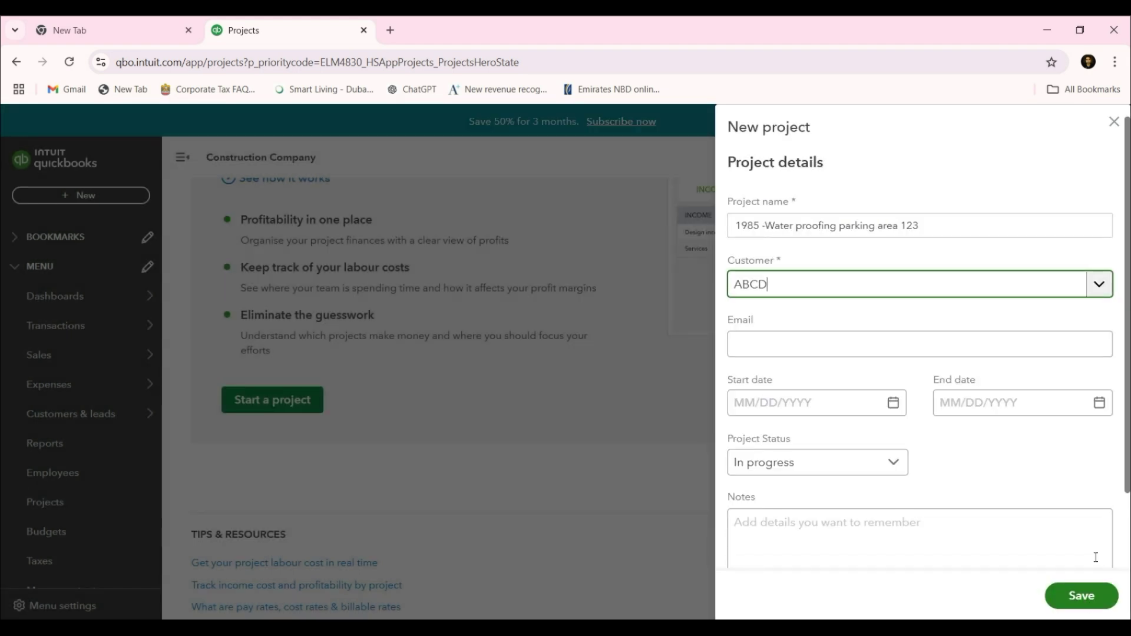
click(1082, 596)
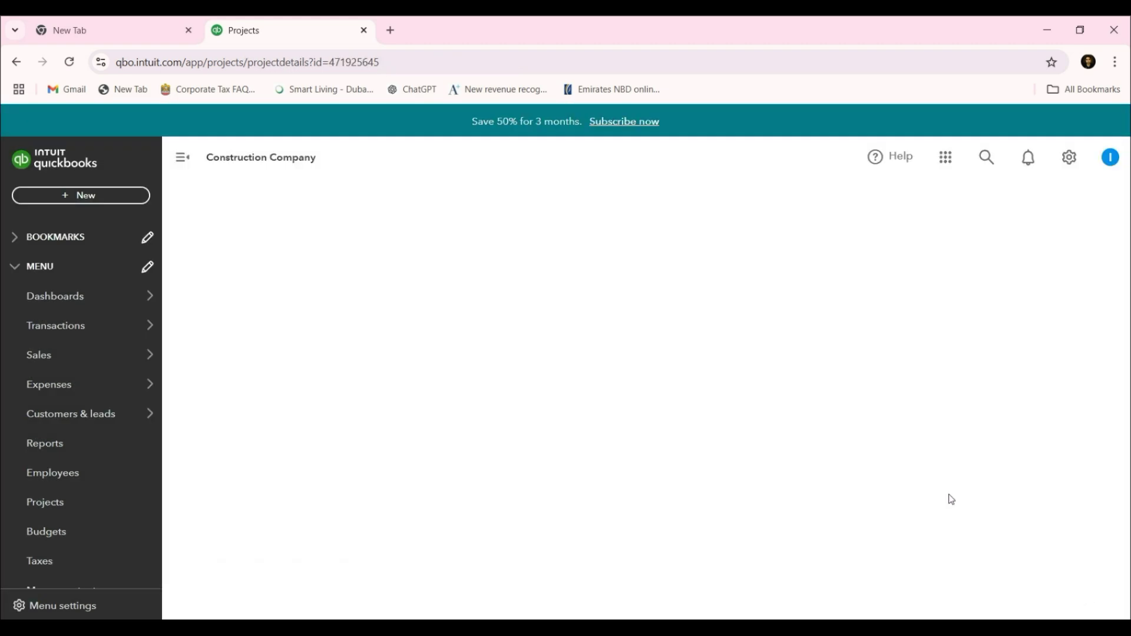
- Start an estimate for project 1985 -Water proofing parking area 123 and create the service item Water Proofing Parking Area
click(104, 196)
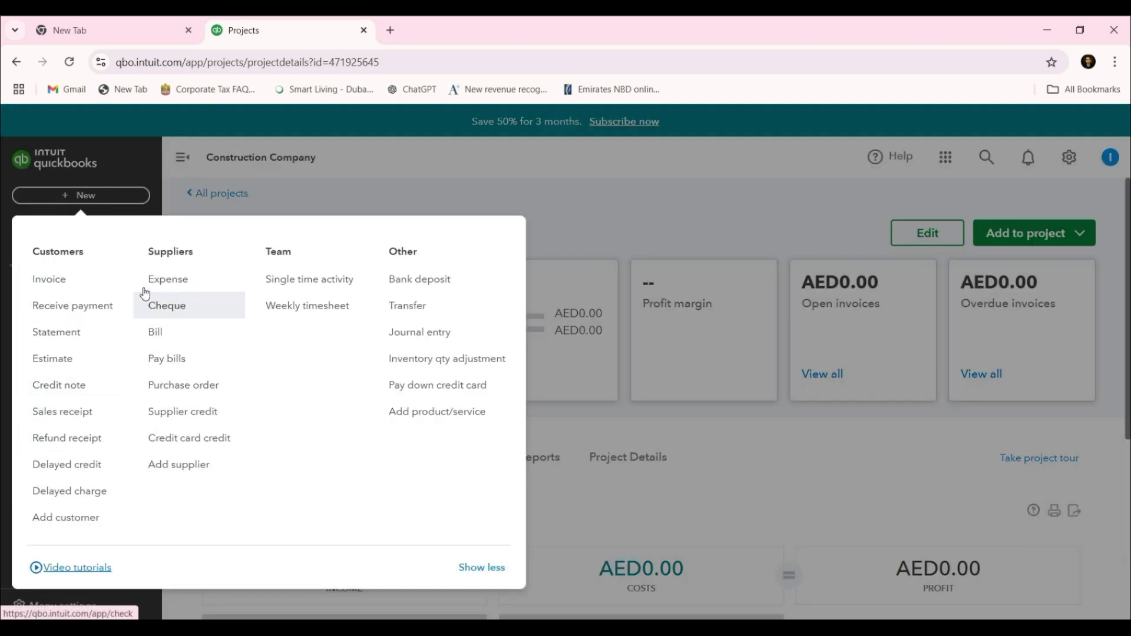
click(69, 358)
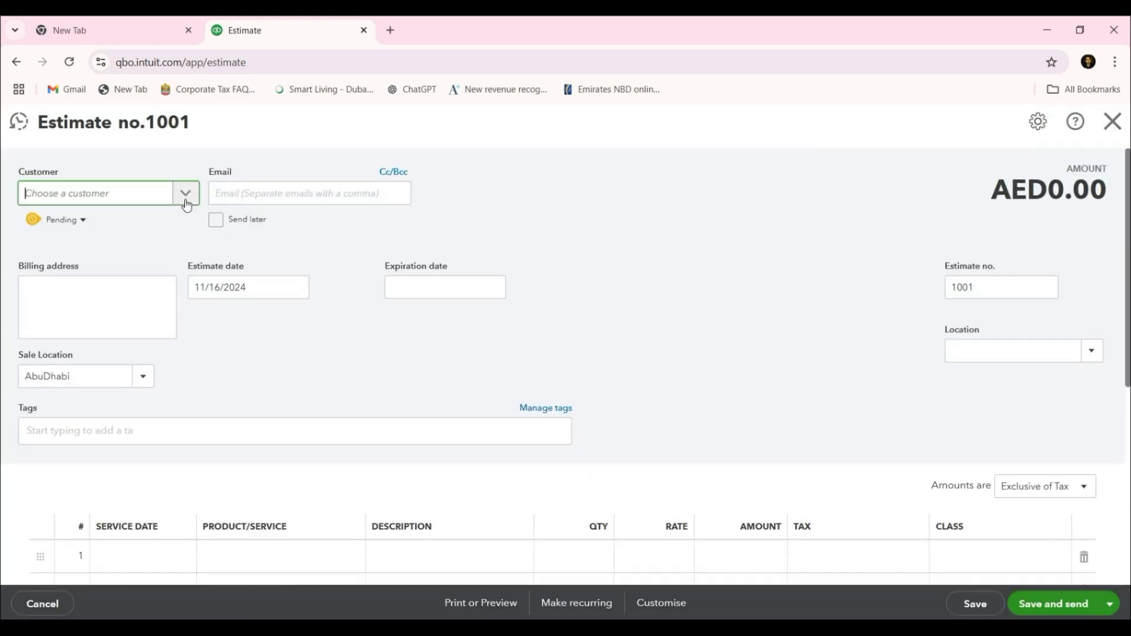
click(184, 195)
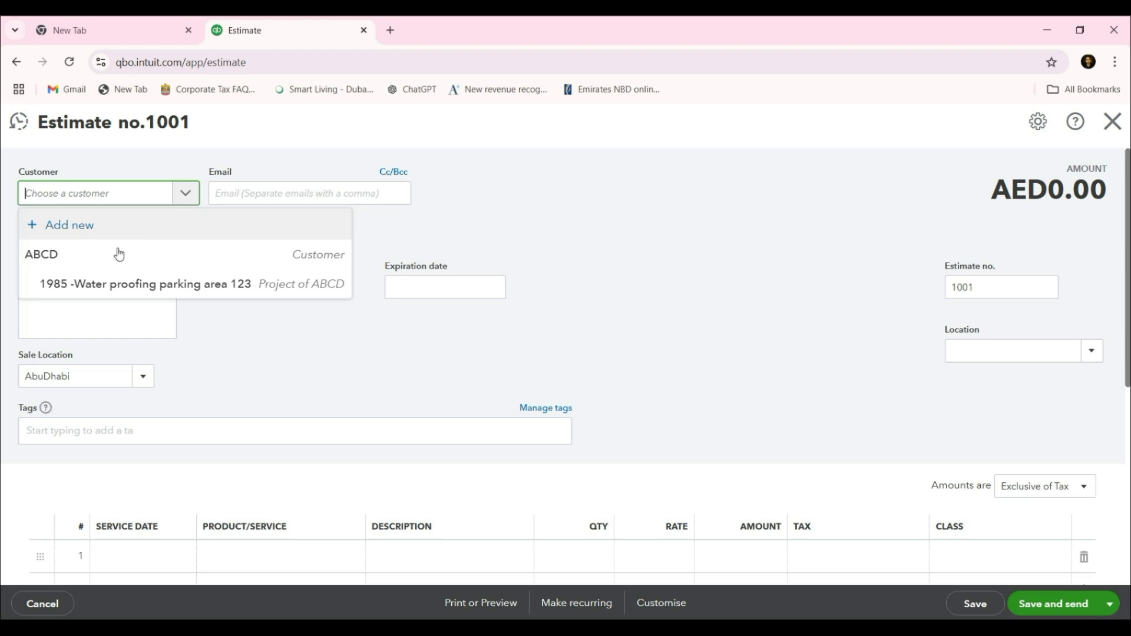
click(101, 284)
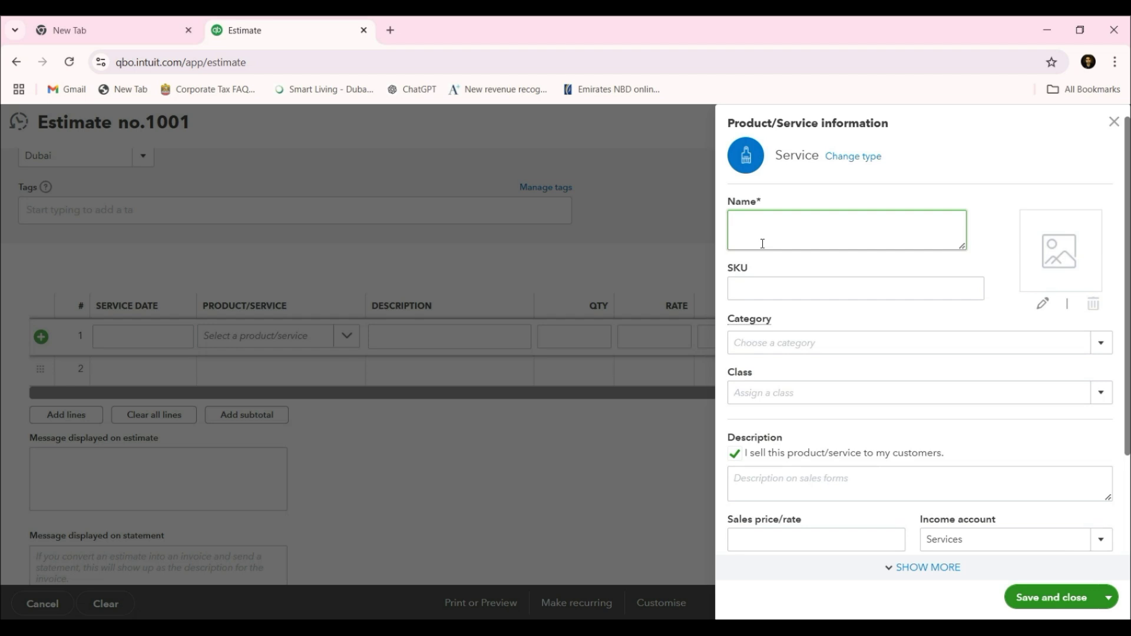
text(Water)
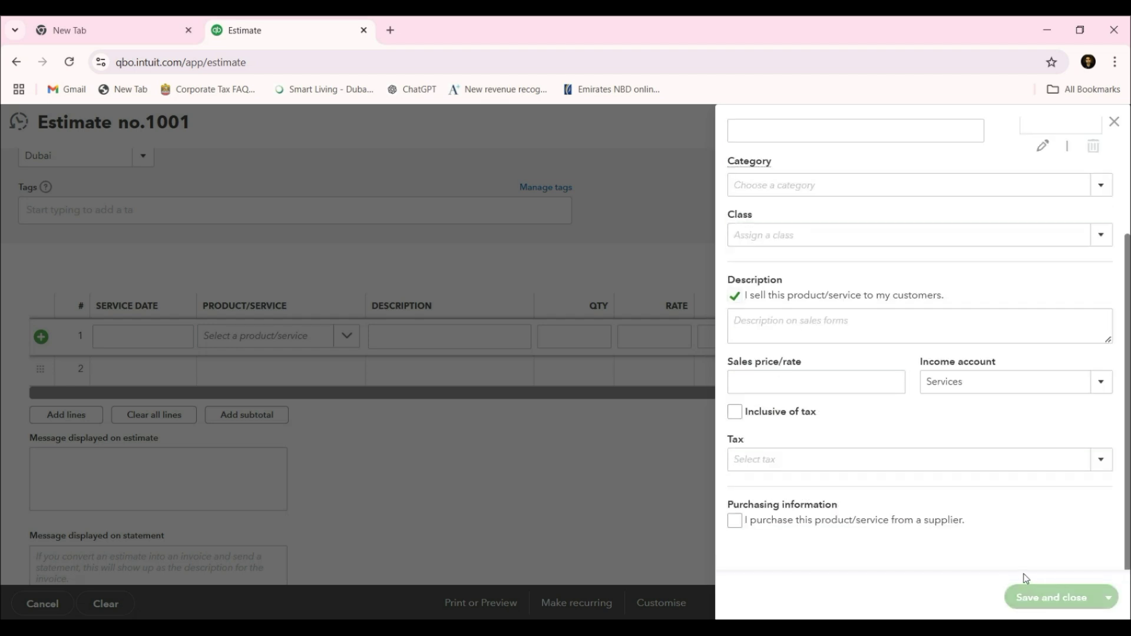
click(1042, 597)
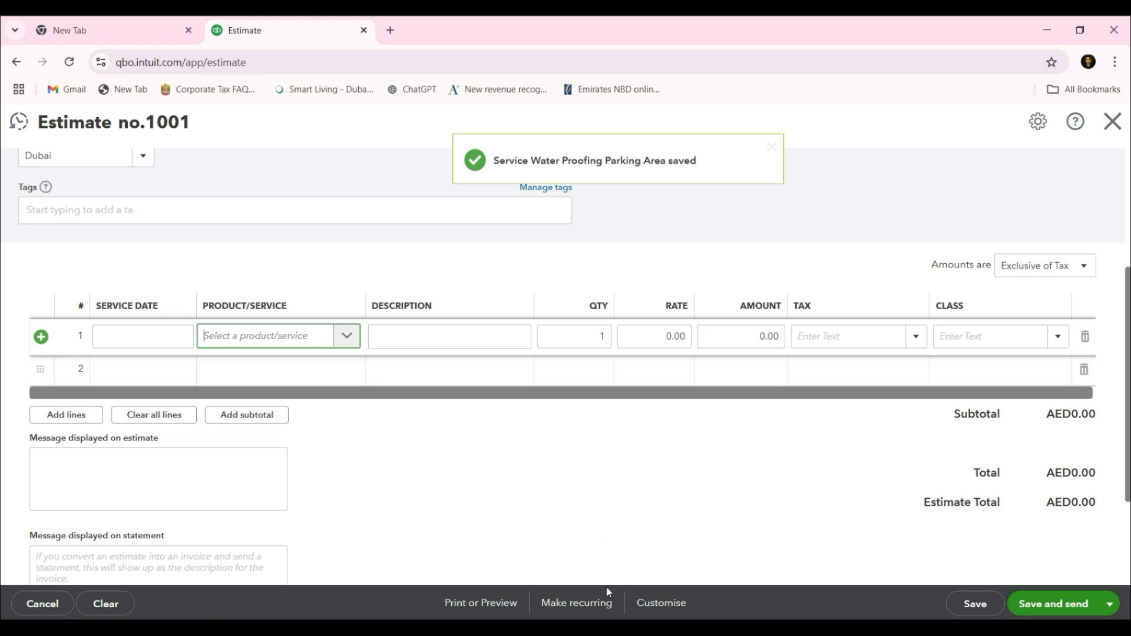
- Copy the contract revenue of 500,000 from the Excel notes into the amount of the estimate's first line
key(alt+Tab)
scroll(505, 240, up, 4)
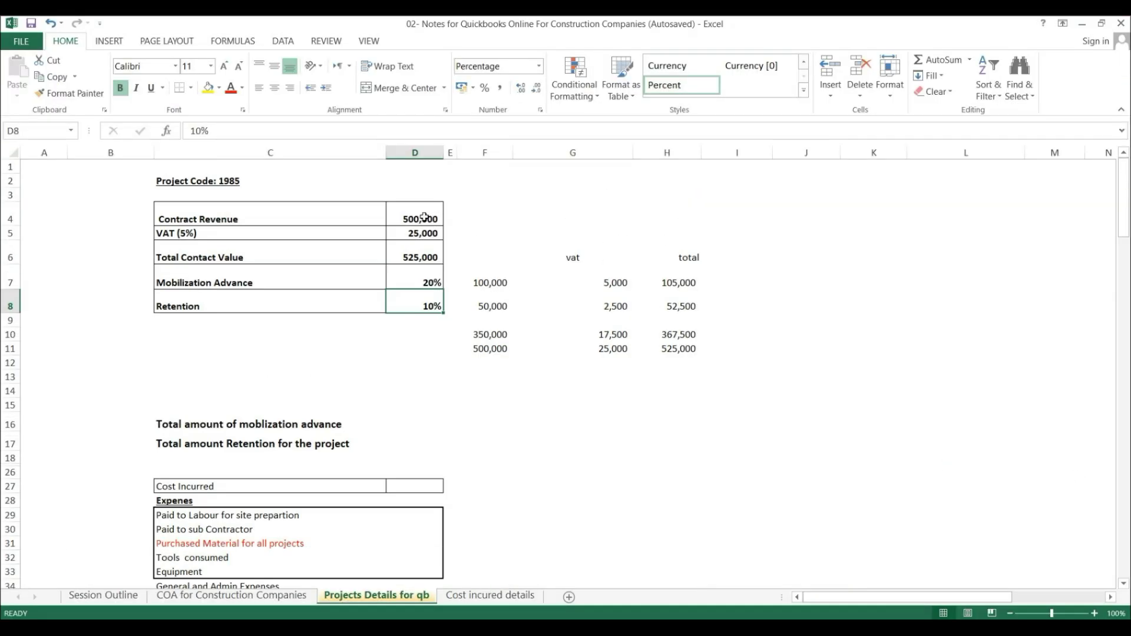
key(ctrl+c)
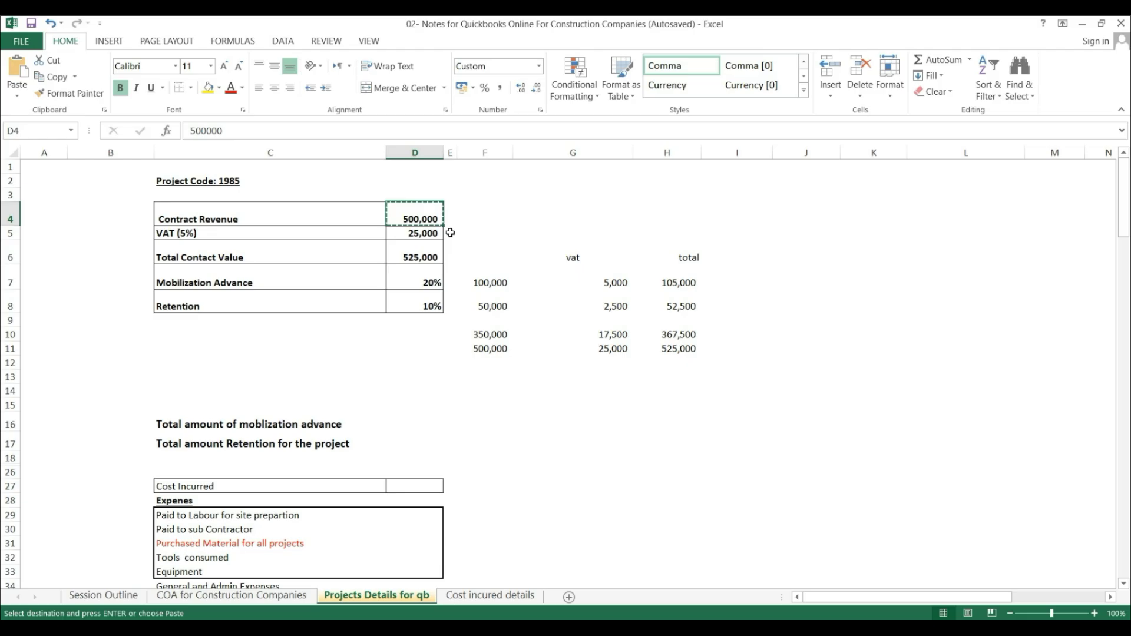
key(alt+Tab)
click(778, 340)
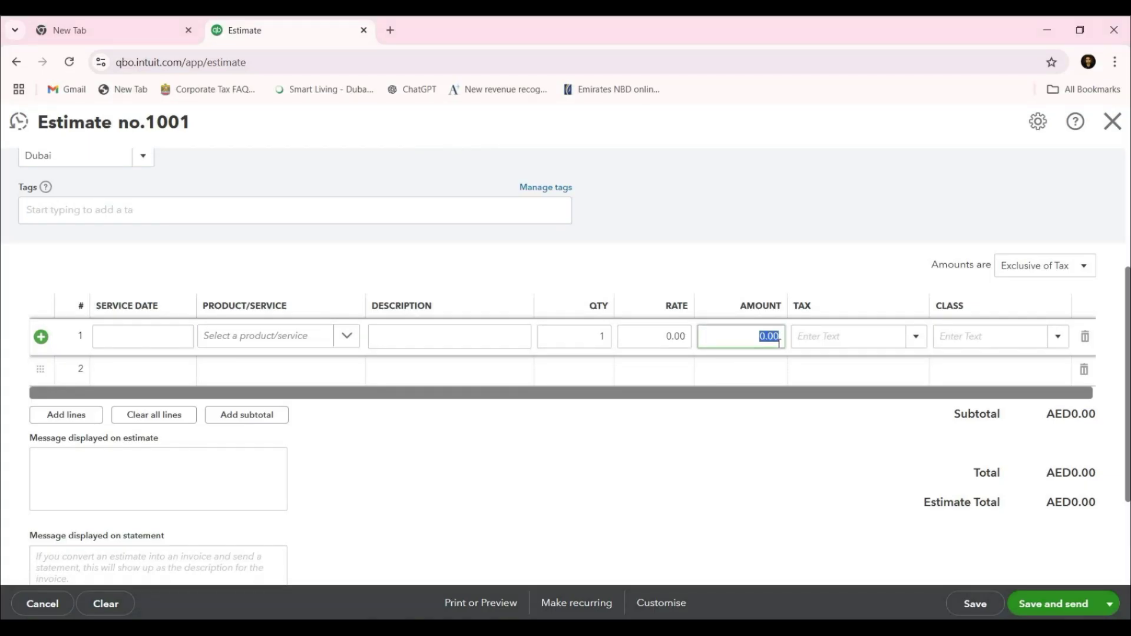
key(ctrl+v)
key(Tab)
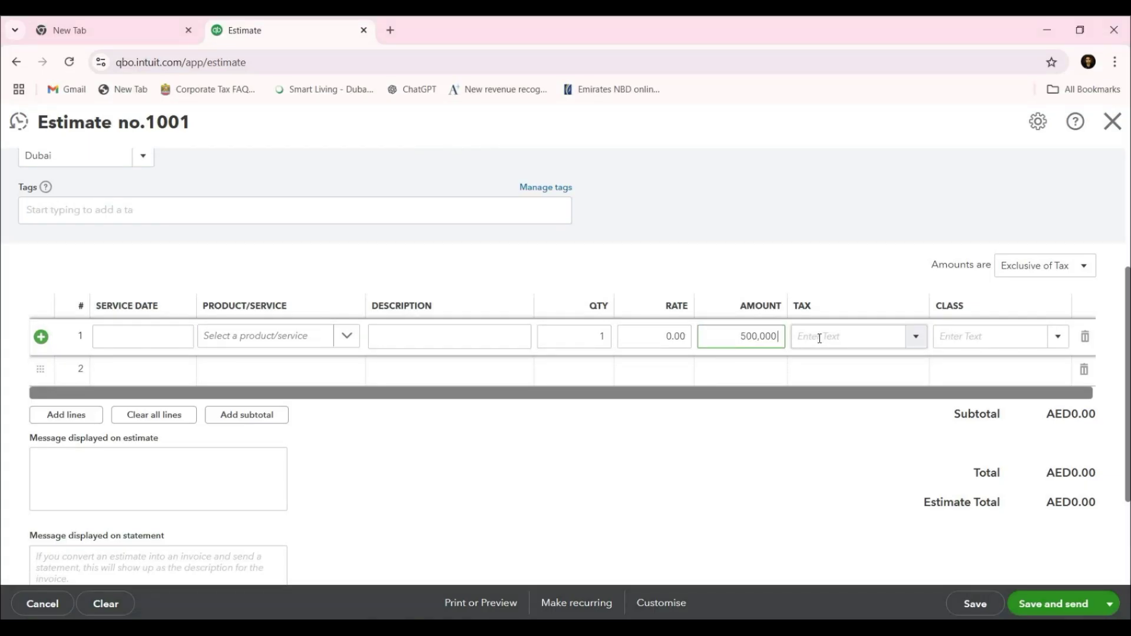
- Apply SR Standard Rated (DXB) (5%) tax and the Dubai class to the estimate line, and save the estimate
click(915, 337)
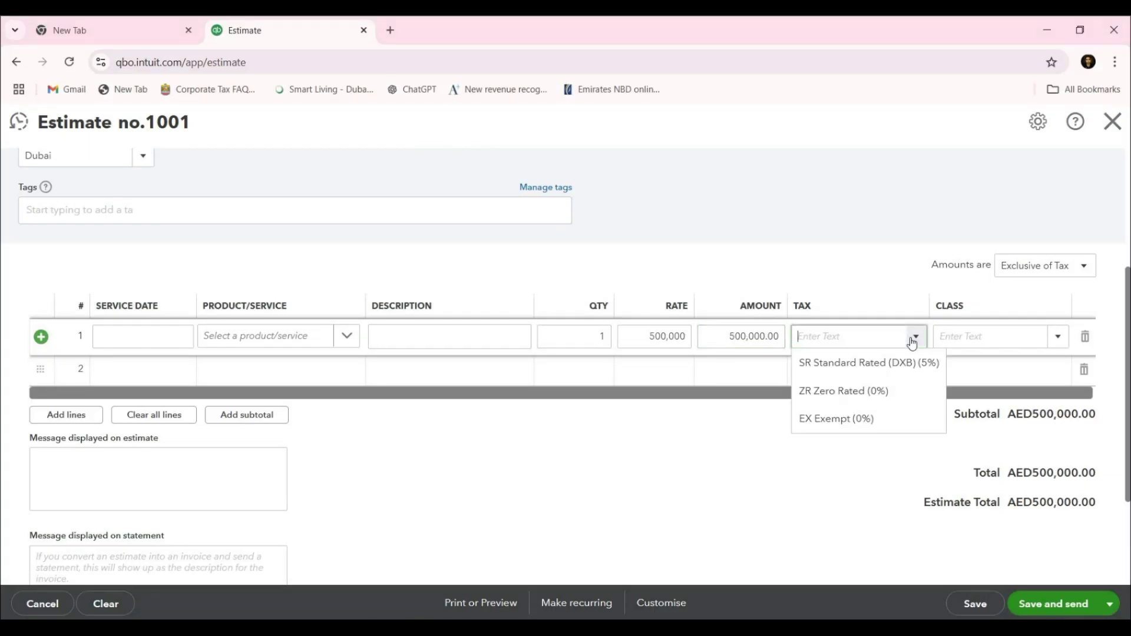
click(889, 367)
click(1058, 336)
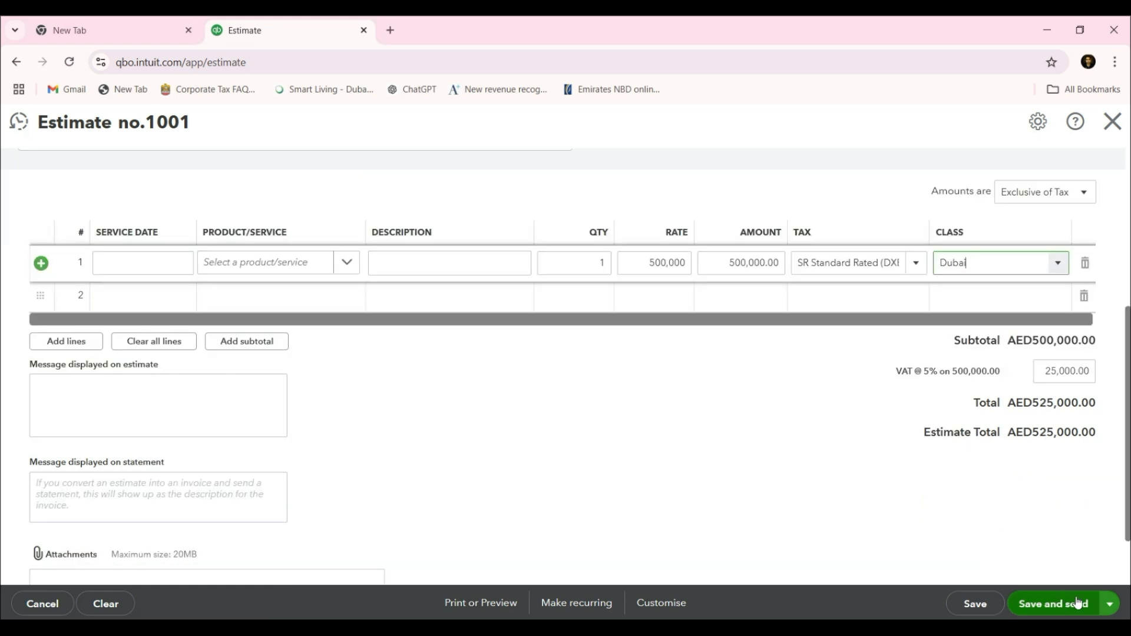
click(1112, 605)
click(1071, 578)
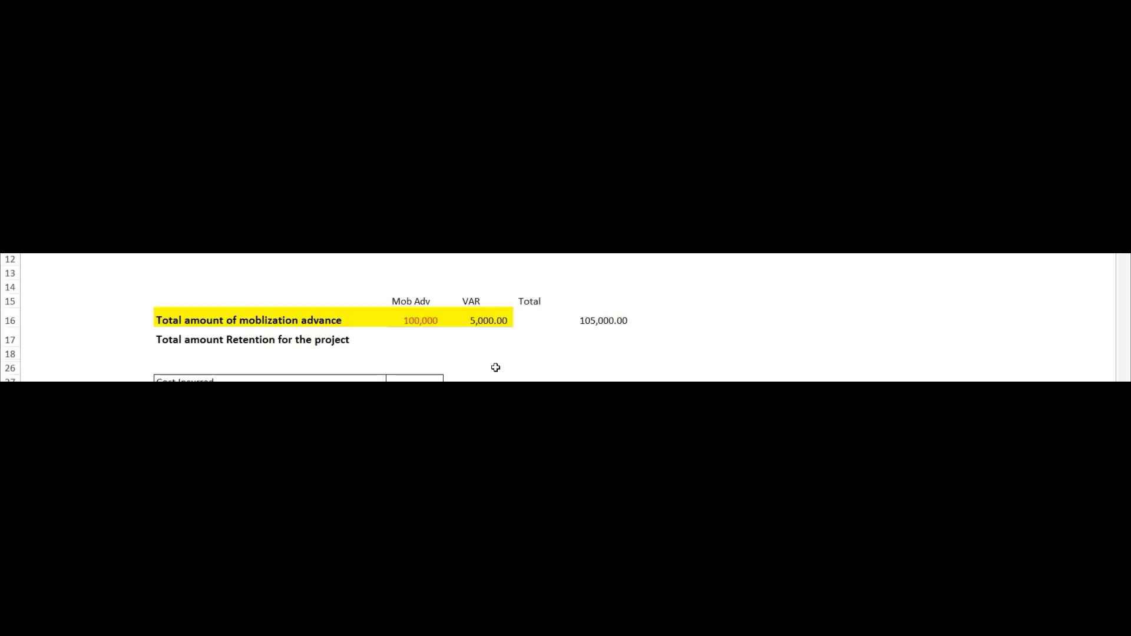
- Check the mobilization advance in the Excel notes, and give the new Mobilization Adv / Project Advances account the type Current liabilities
click(422, 320)
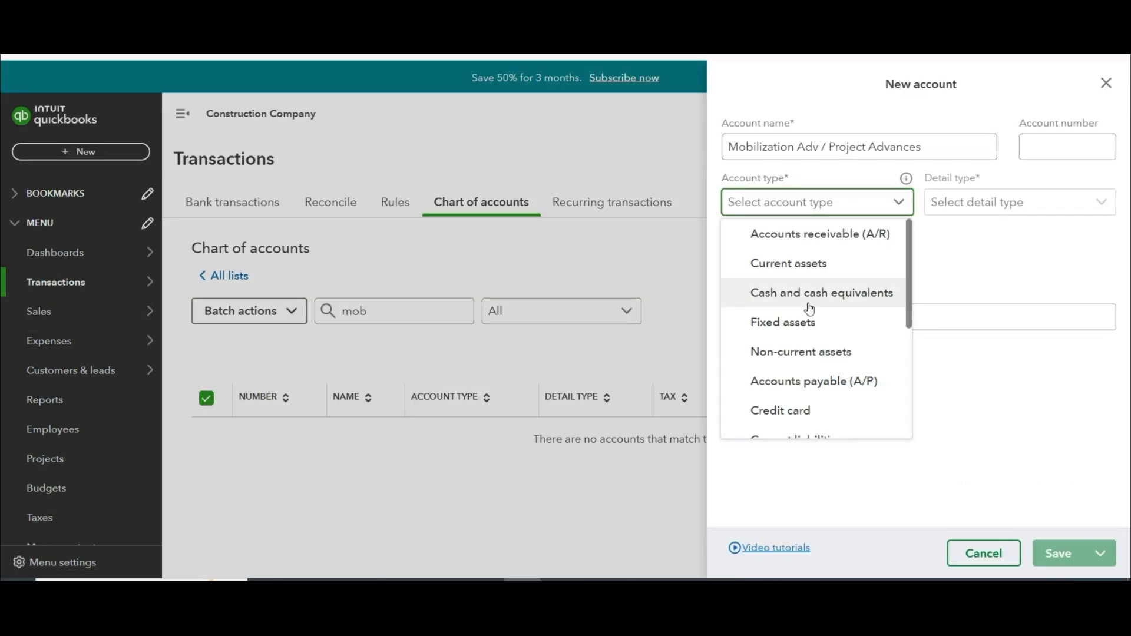
scroll(848, 306, down, 3)
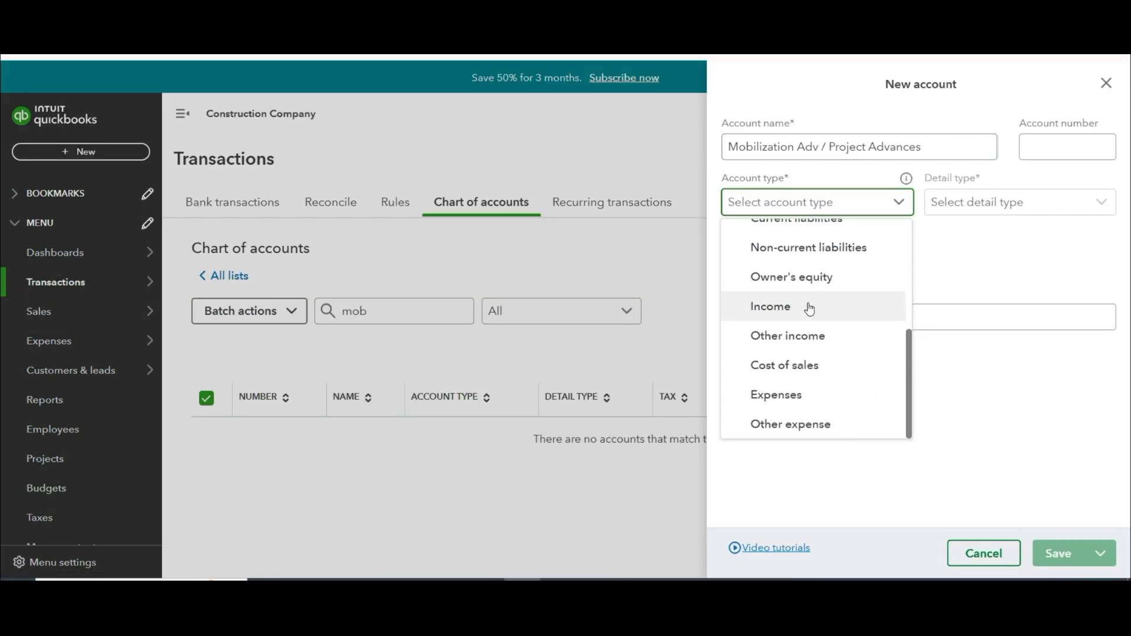
scroll(809, 308, up, 4)
scroll(809, 309, down, 2)
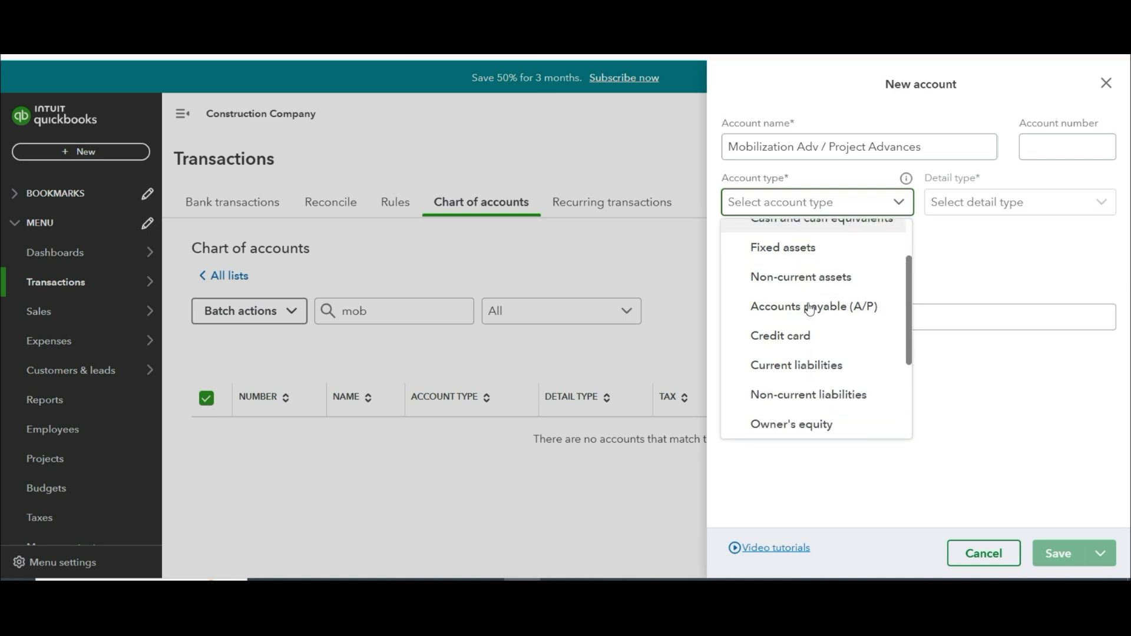
click(802, 363)
- Set the detail type to Other current liabilities, describe the account as "Advances received aganist projects" and save it
click(986, 207)
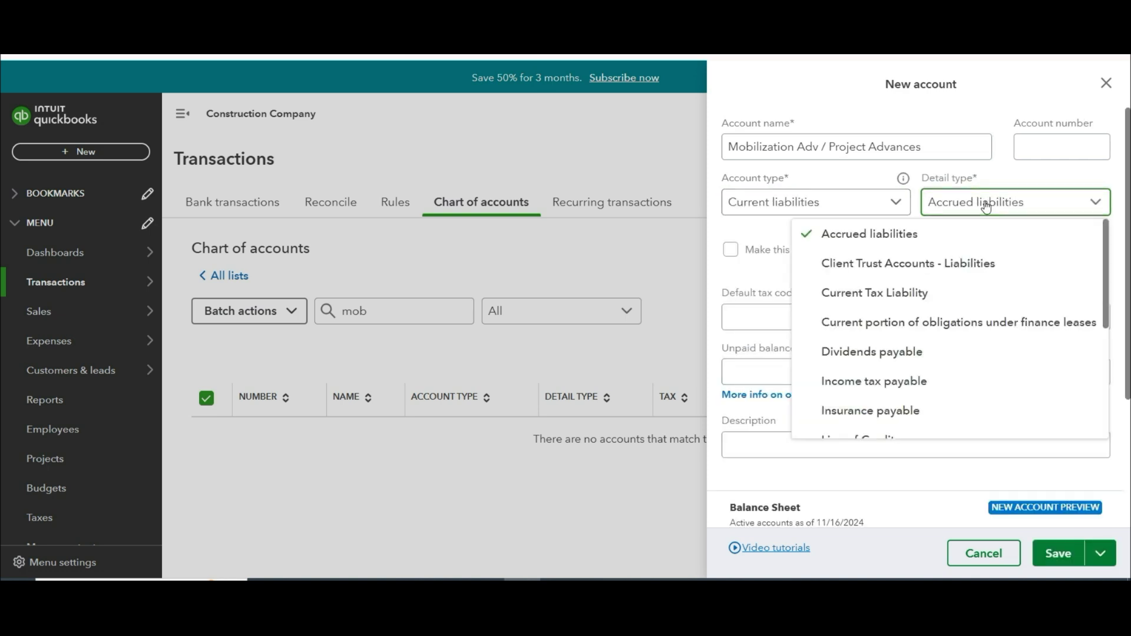
scroll(903, 369, down, 3)
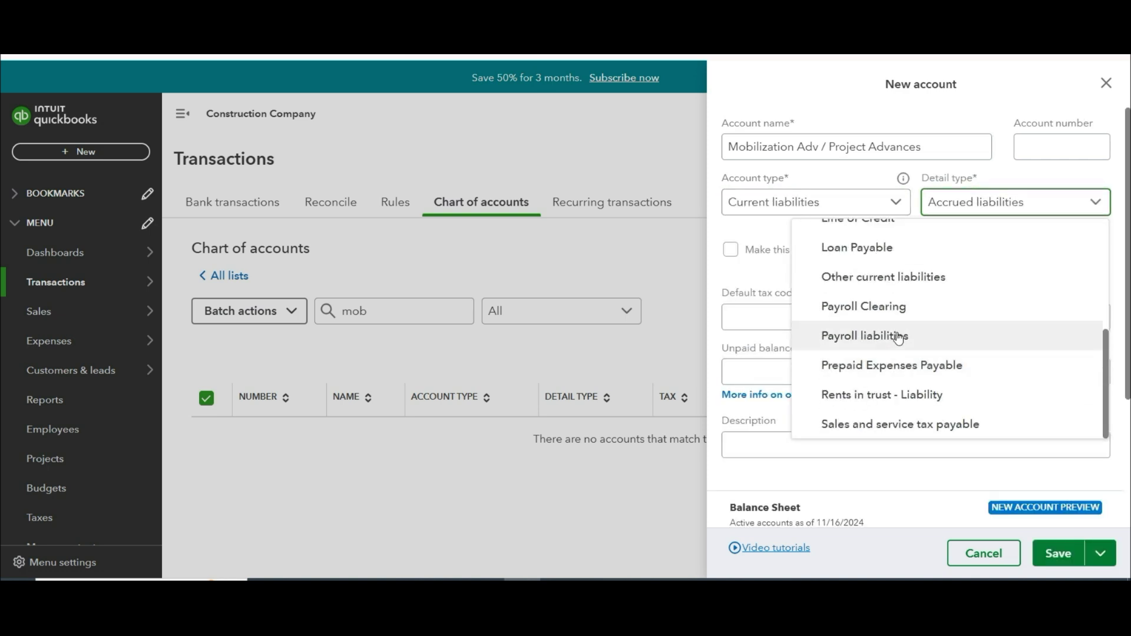
scroll(898, 338, up, 5)
text(ects)
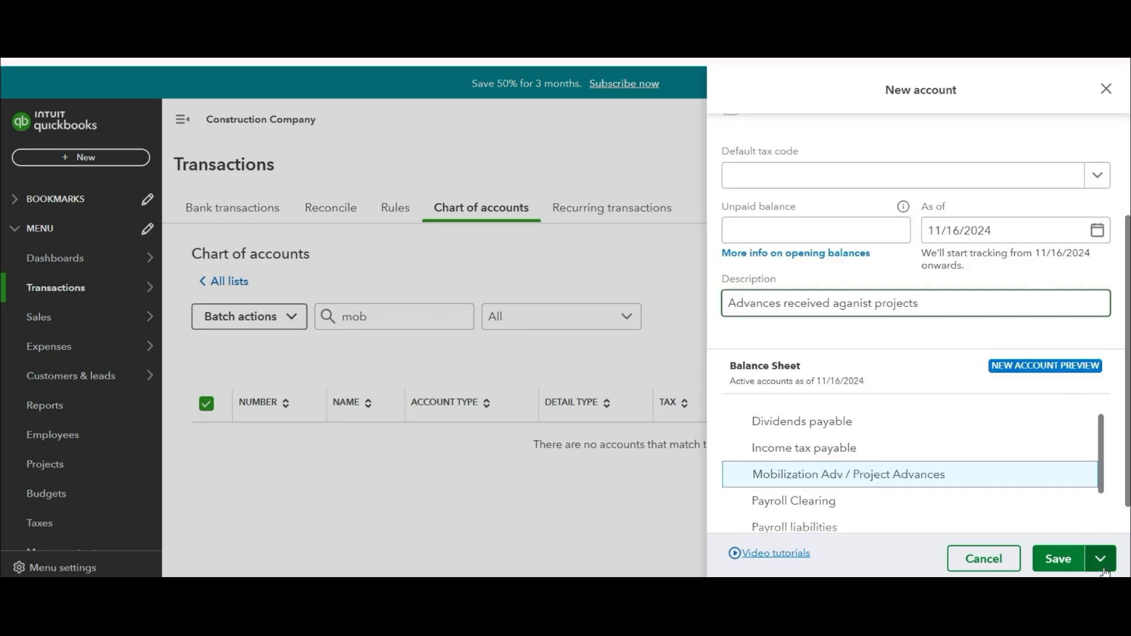
click(1069, 568)
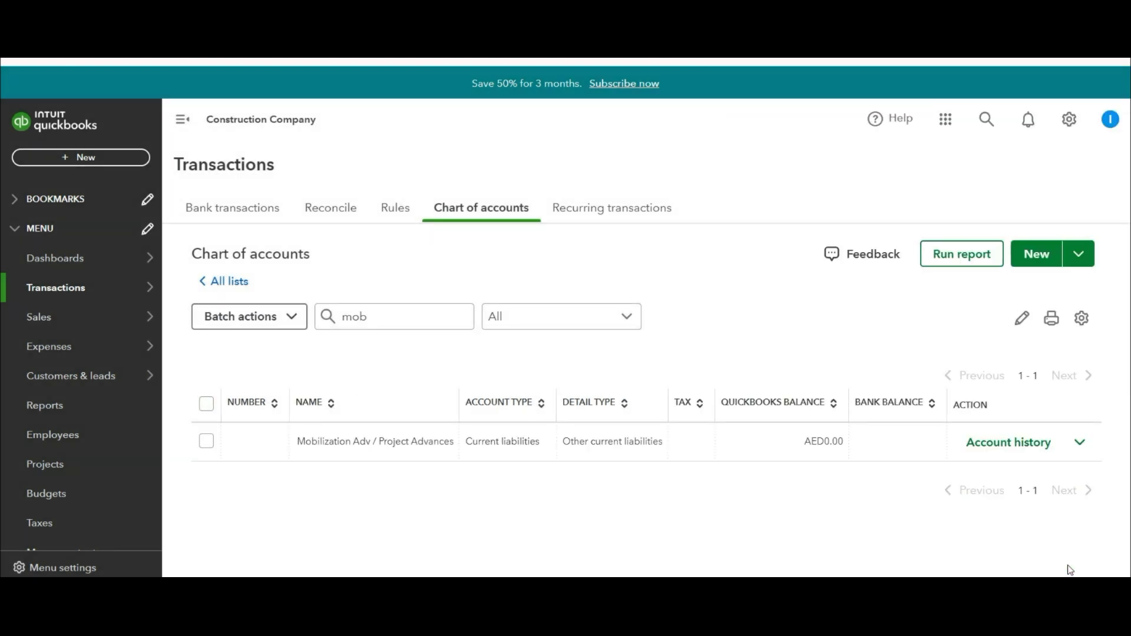
- Start a new service item in the Products and Services list and name it Mobilization Advance
click(1069, 119)
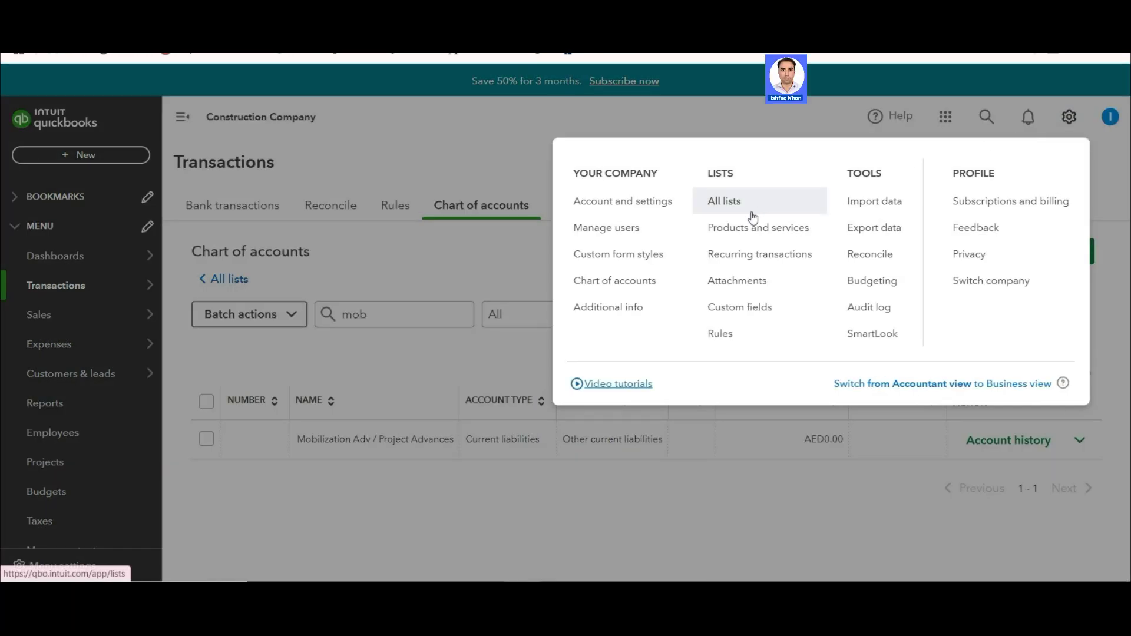
click(746, 234)
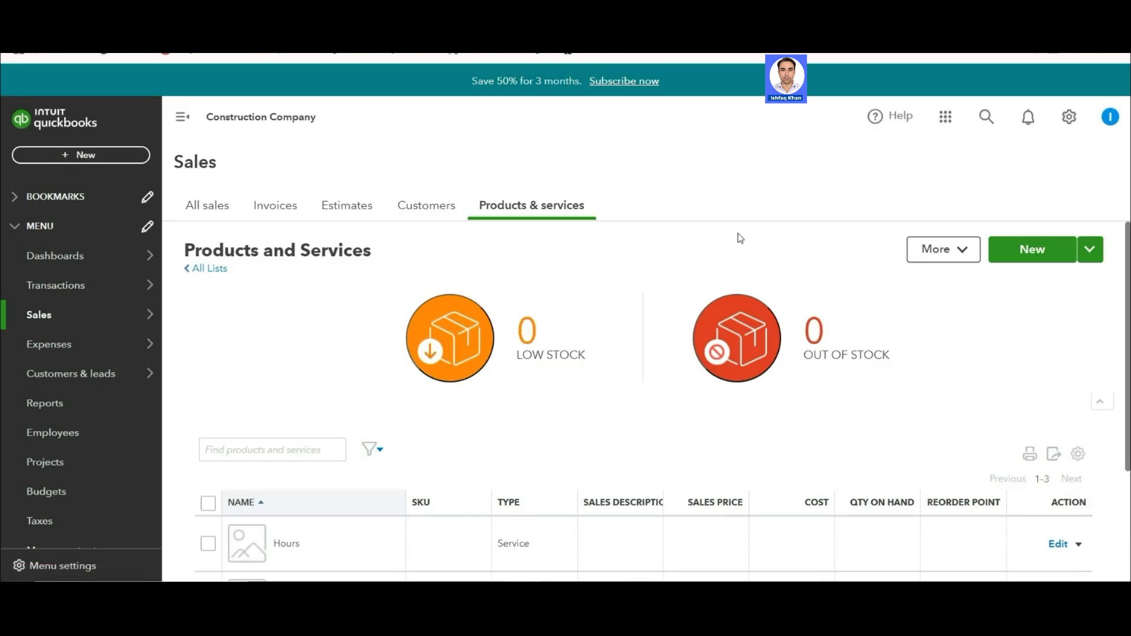
click(1070, 258)
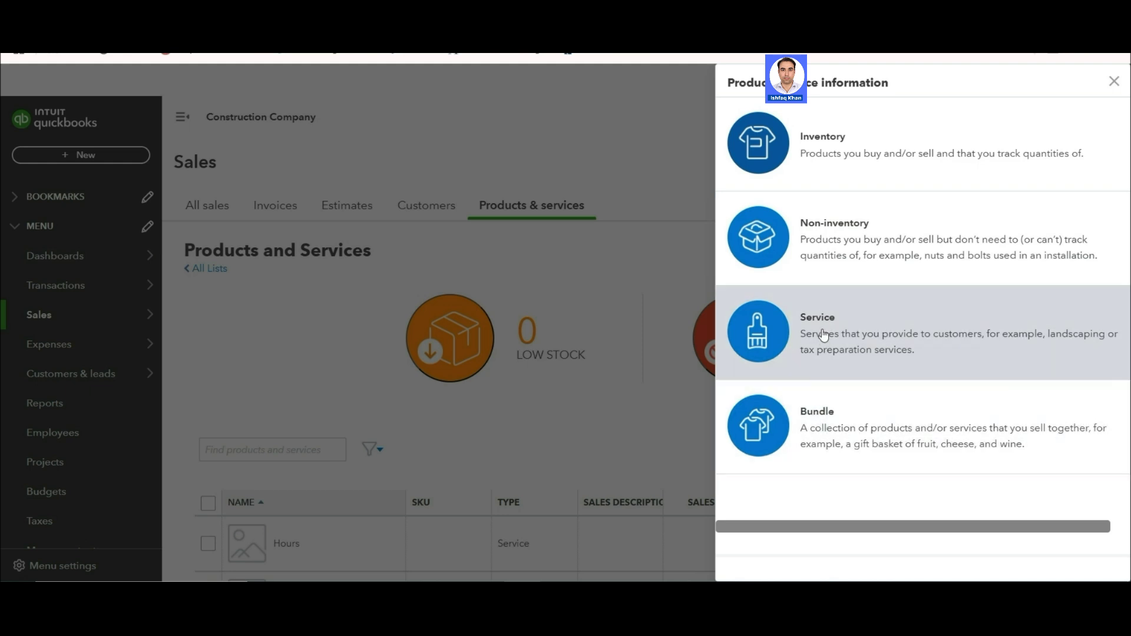
click(823, 334)
text(M)
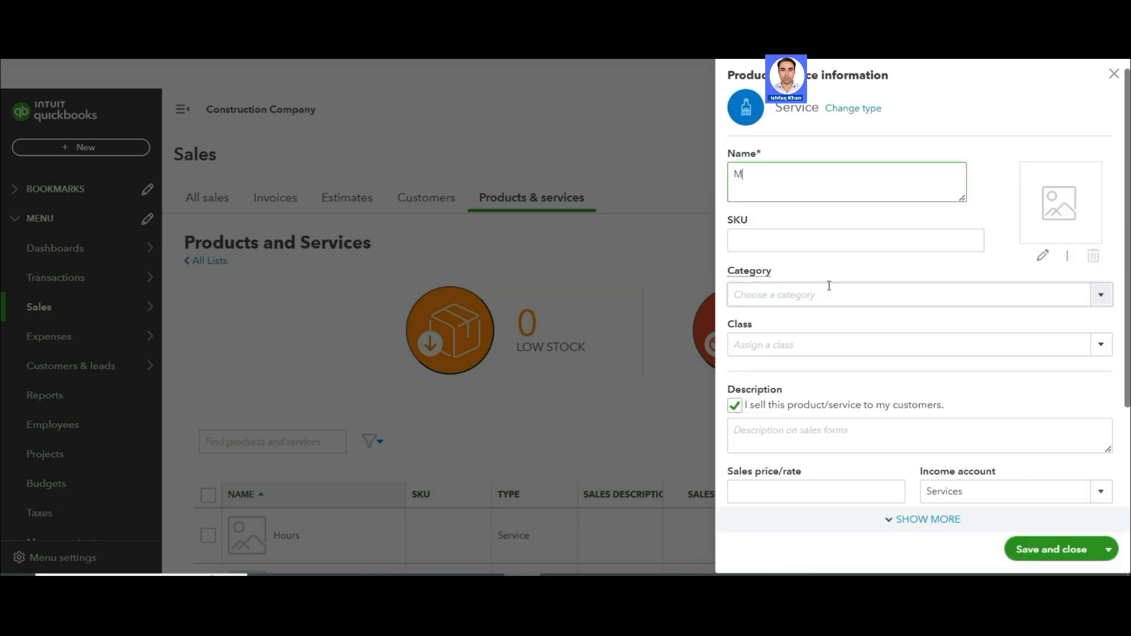
text(obilization Advance)
- Set the Mobilization Advance item's income account to Mobilization Adv / Project Advances
scroll(1002, 354, down, 3)
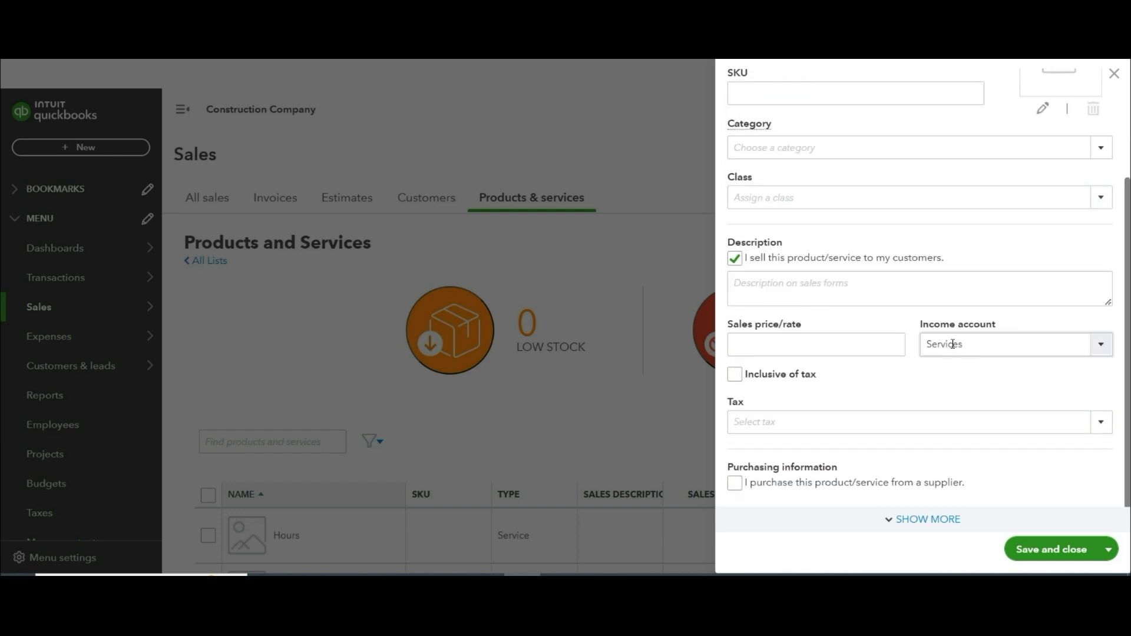
mouse_move(898, 309)
mouse_down()
mouse_move(1096, 377)
mouse_move(1129, 377)
mouse_up()
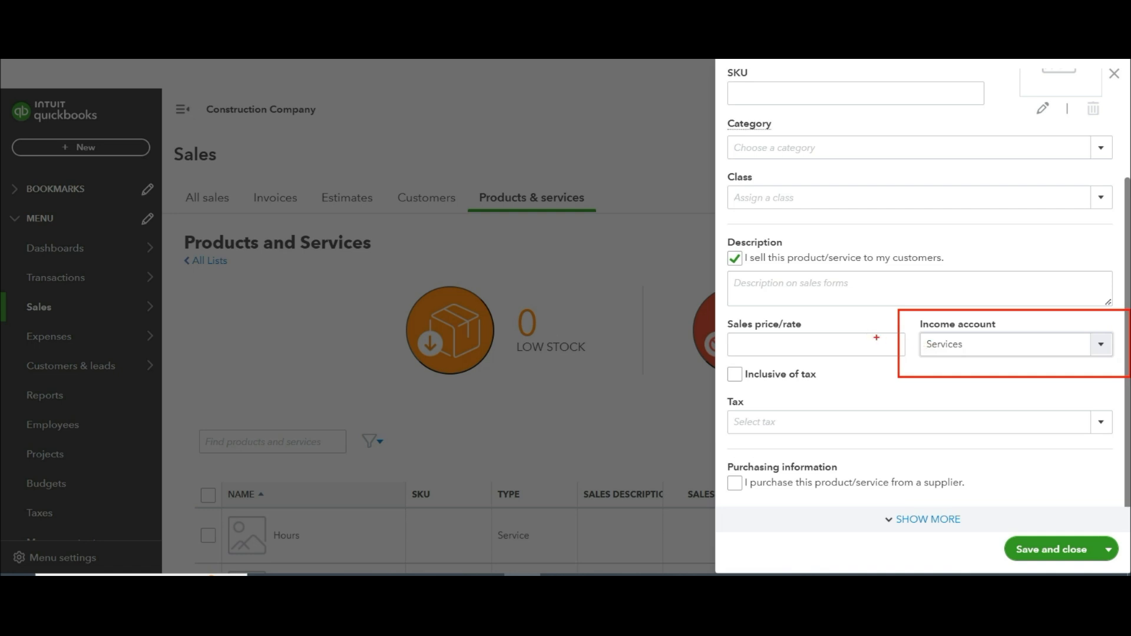
drag(895, 332, 367, 332)
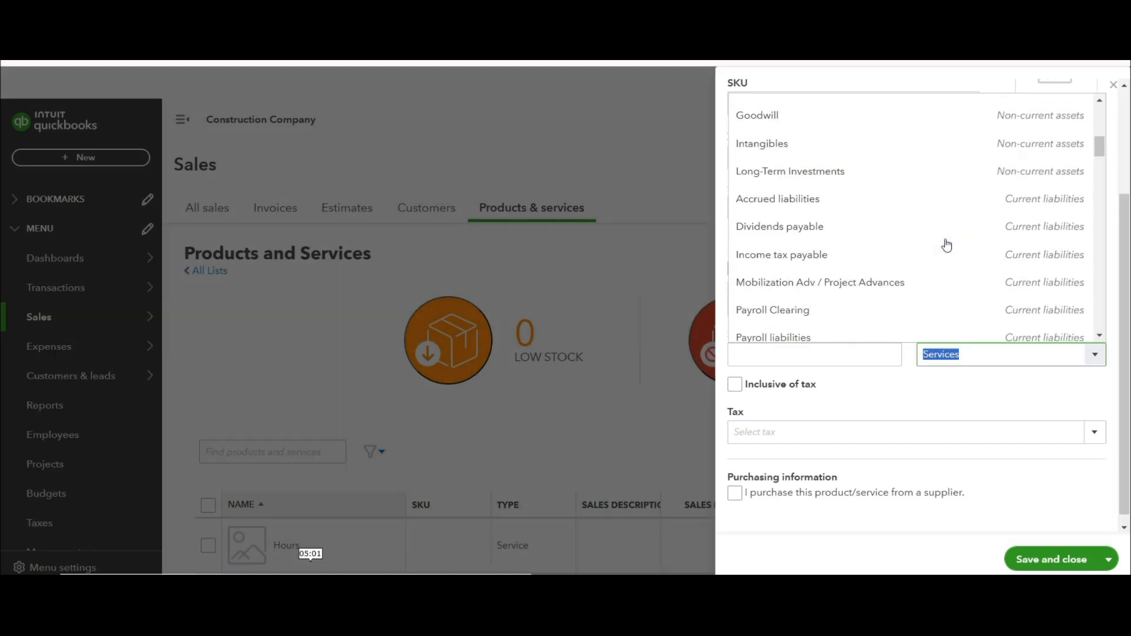
click(898, 284)
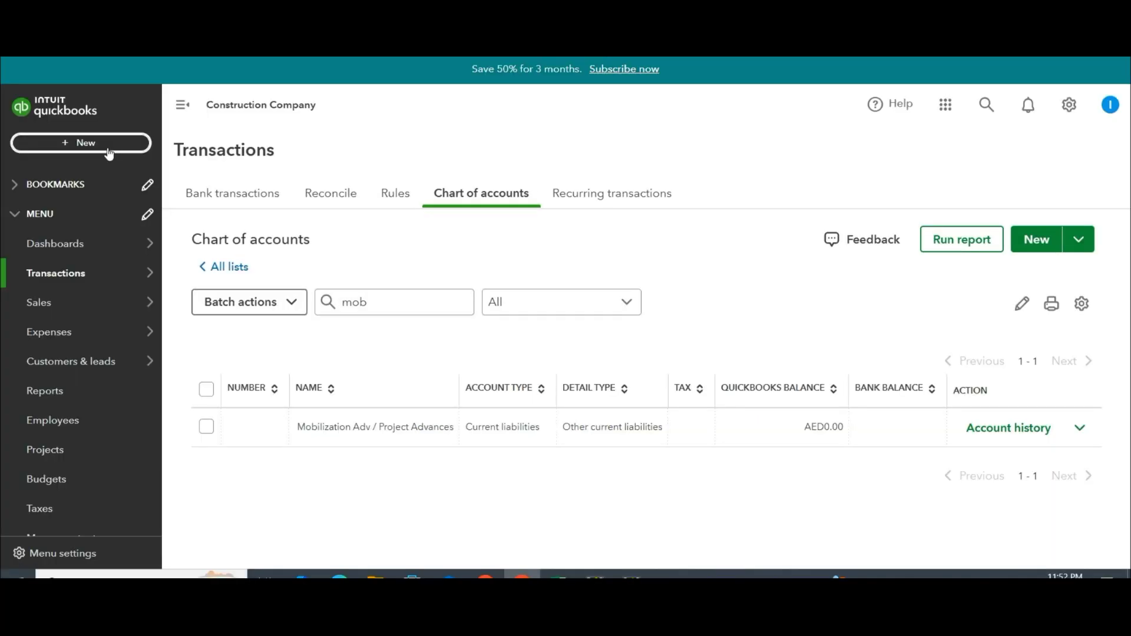
- Start a new journal entry and debit 105,000 to the 00011 Bank 123 account on the first line
click(108, 152)
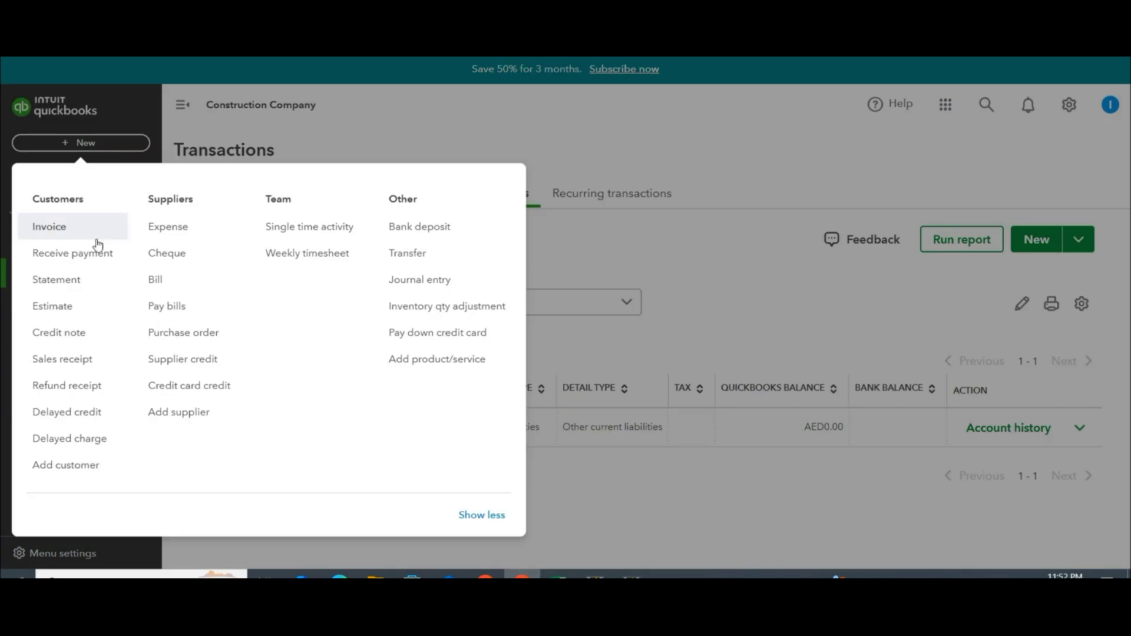
click(419, 279)
text(Bank)
key(BackSpace)
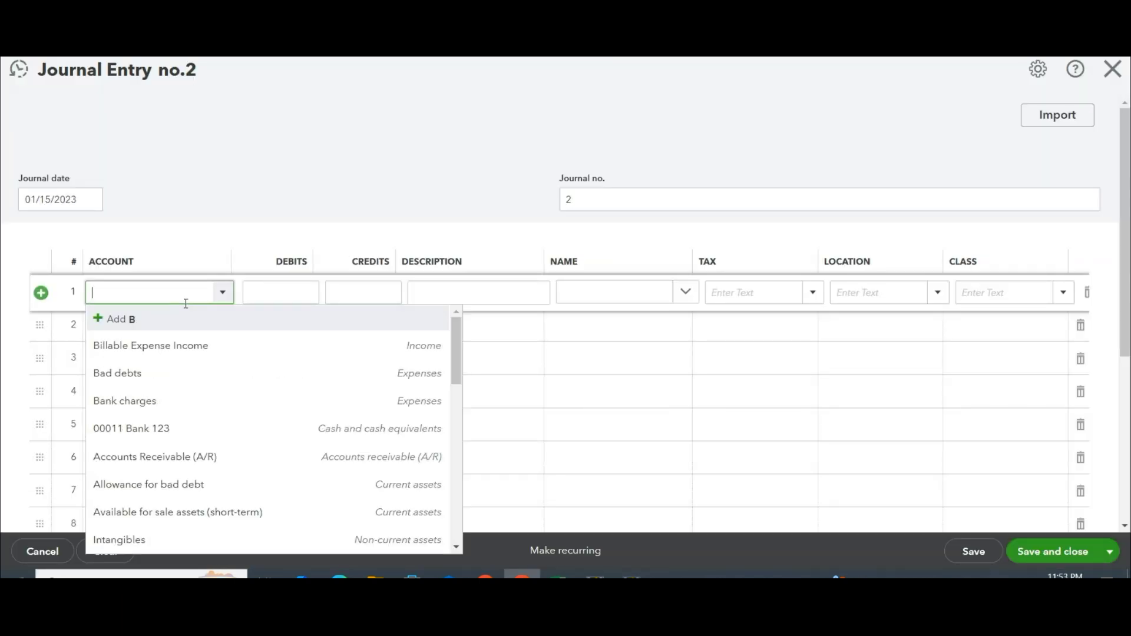
text(Bank)
key(Down)
key(Down)
key(Tab)
text(105000)
key(Tab)
key(shift+Tab)
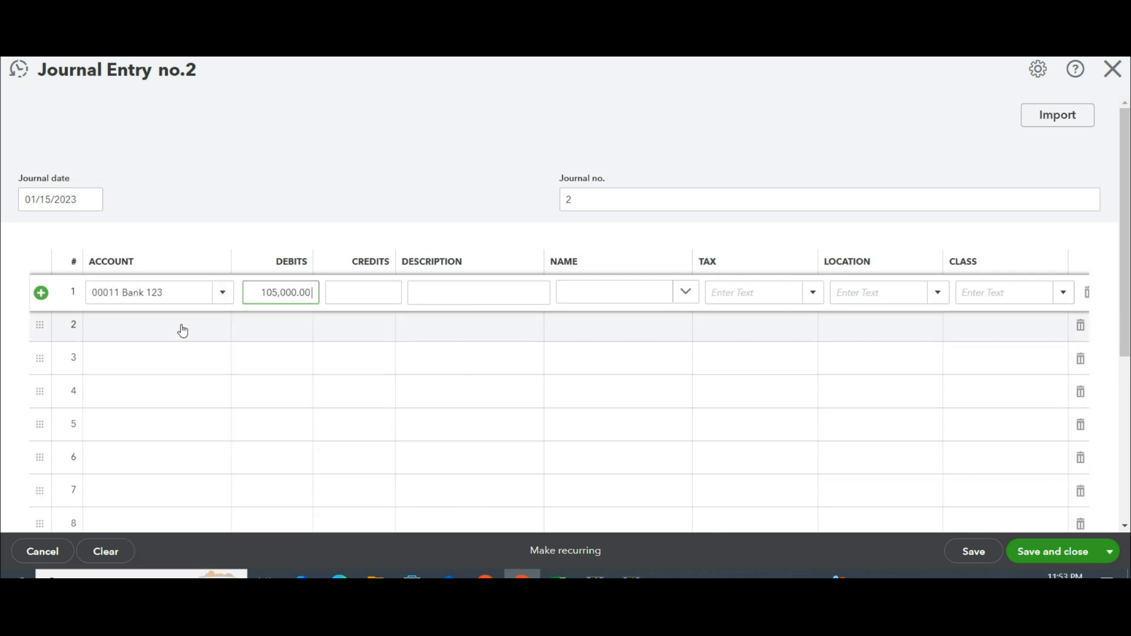
- Credit 100,000 to Mobilization Adv / Project Advances, describe the lines as "Received Project Advance" and date the journal 01/19/2023
click(182, 323)
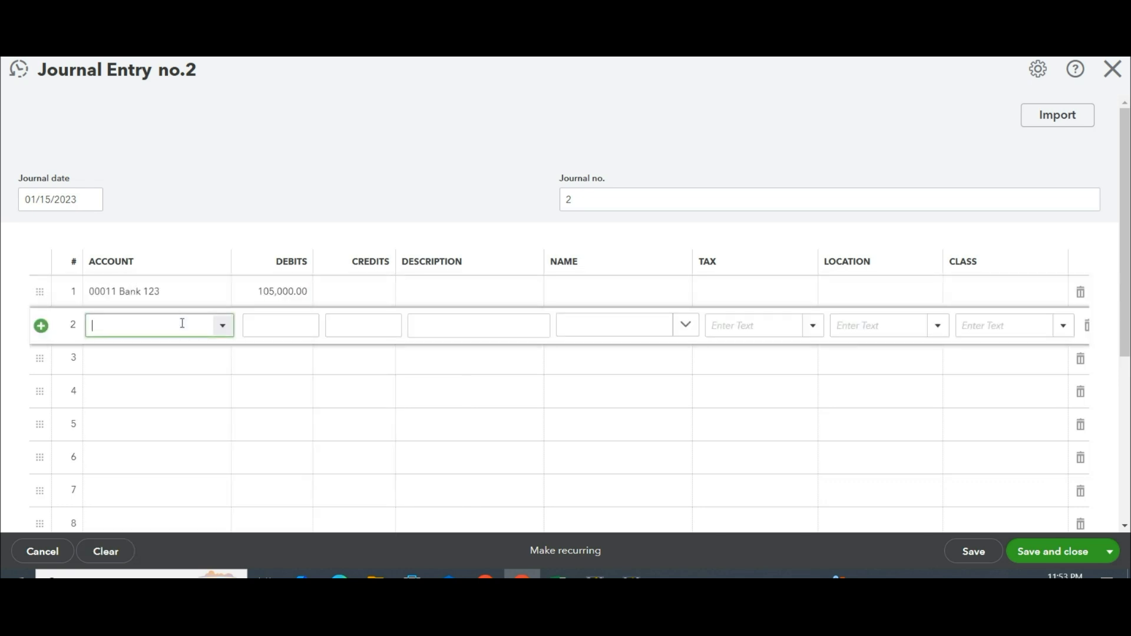
click(223, 326)
text(m)
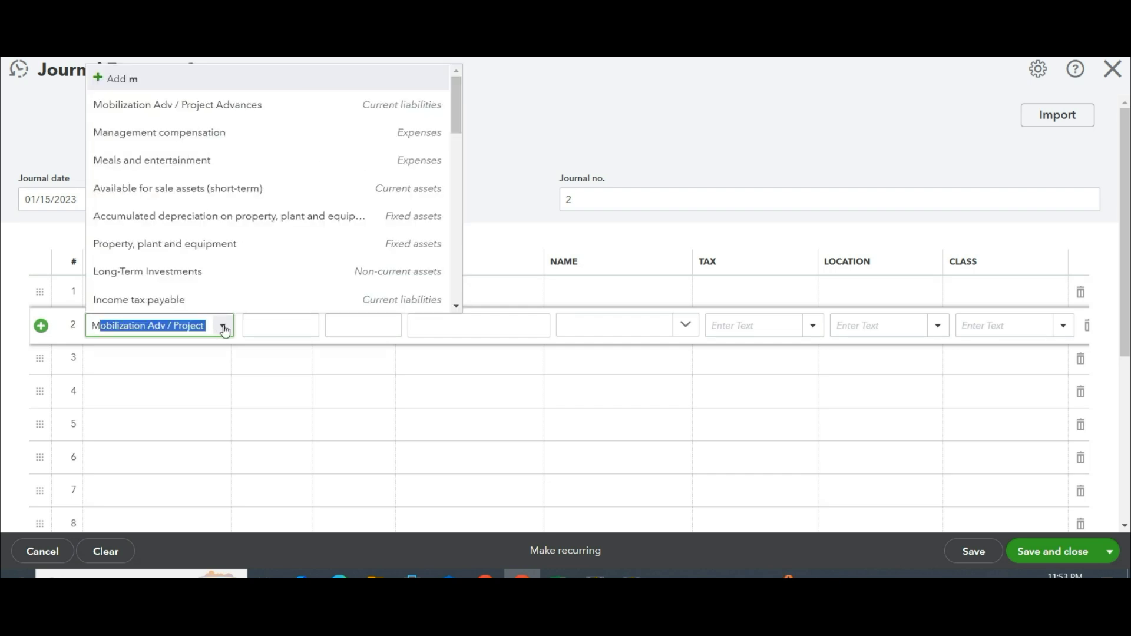
key(Return)
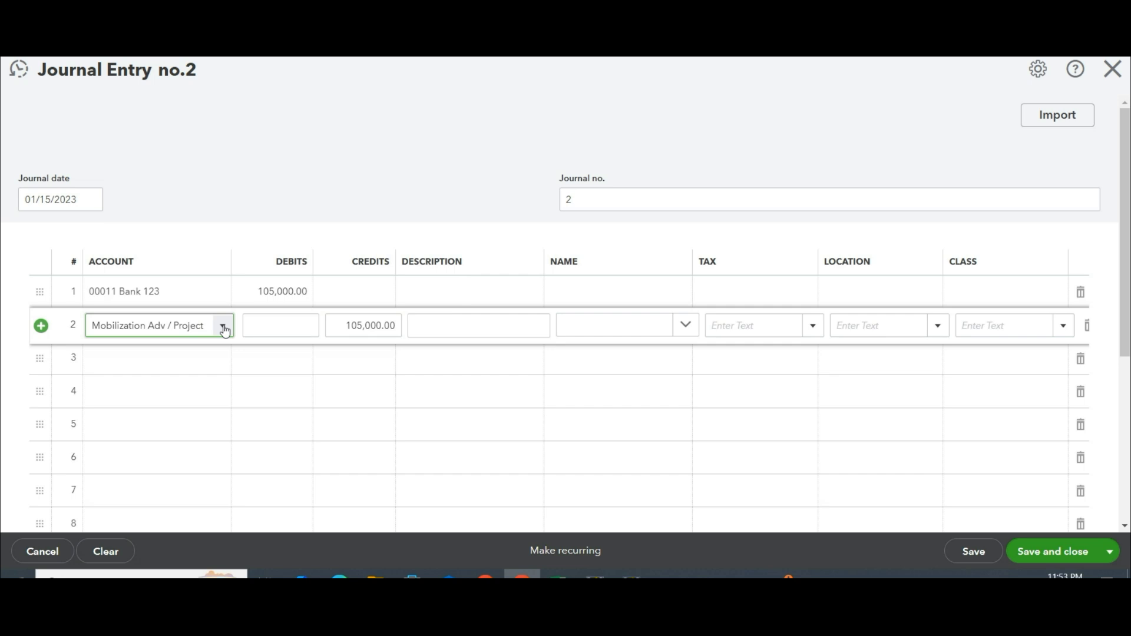
click(90, 200)
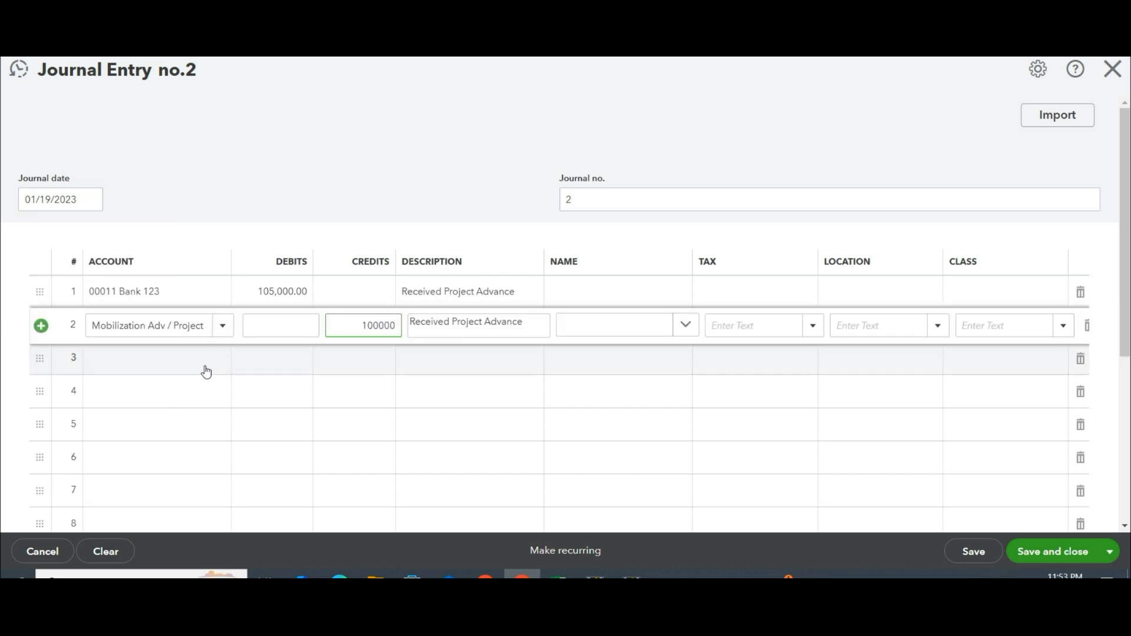
- Add a third journal line crediting 5,000 to VAT Control with the description "Received Project Advance"
click(206, 371)
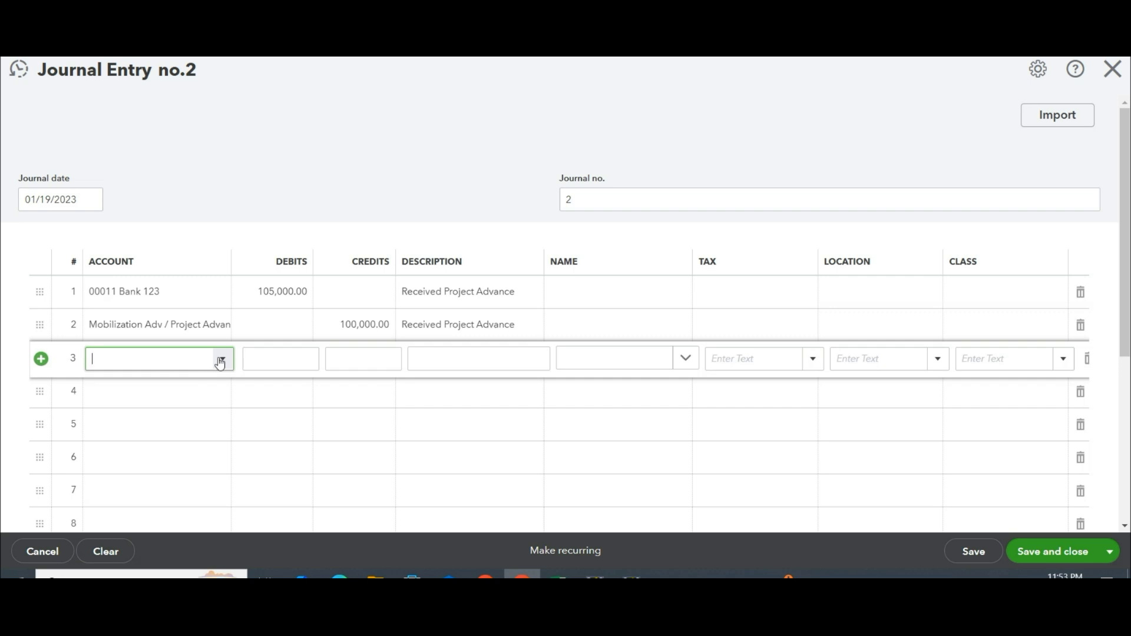
click(220, 361)
text(vat)
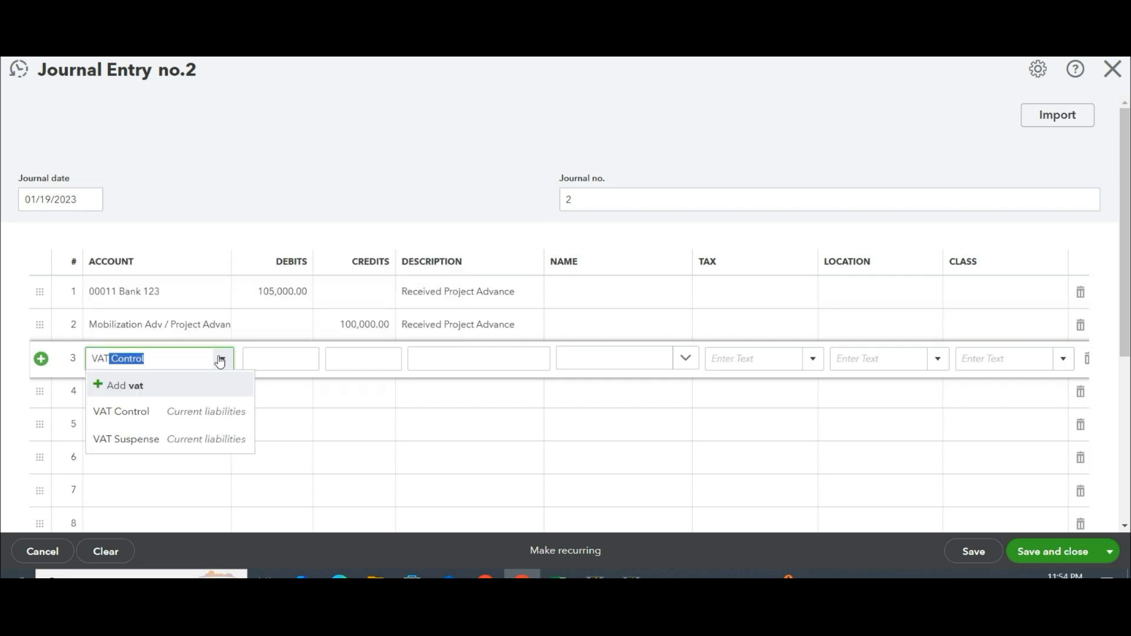
click(147, 413)
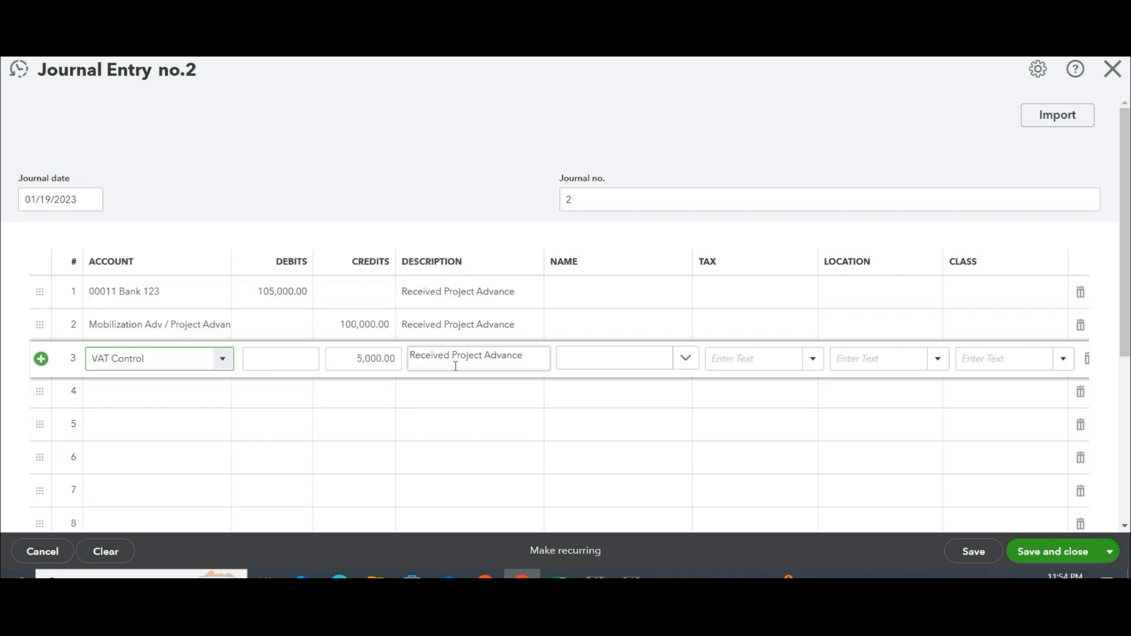
- Assign project 1985 -Water proofing parking area 123 of ABCD to all three journal lines, then save and close the entry
click(644, 298)
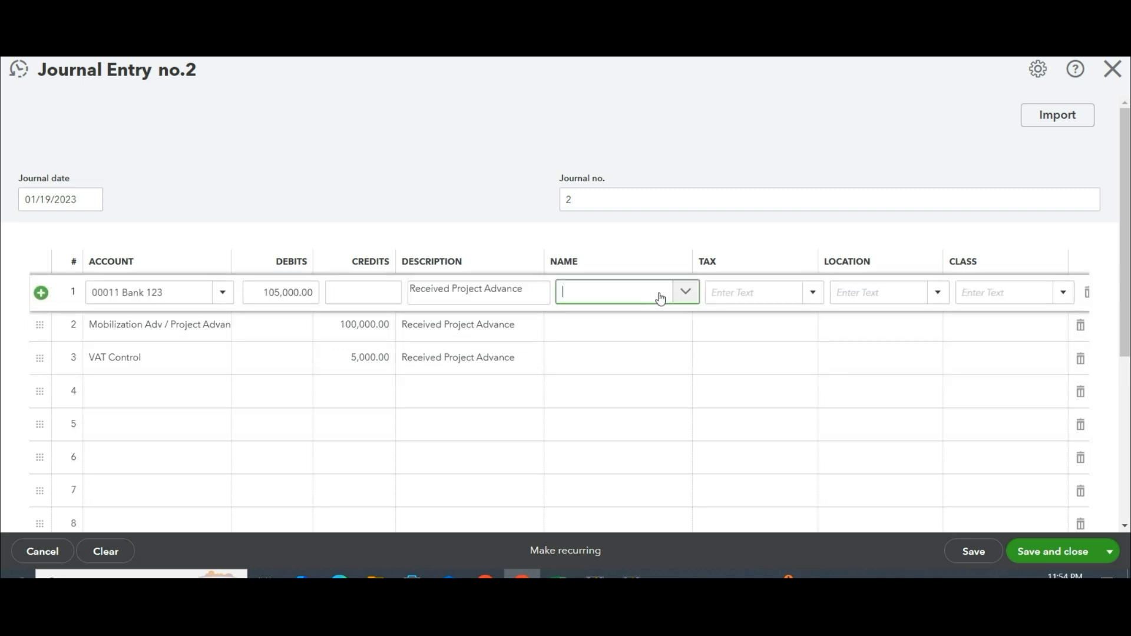
click(685, 293)
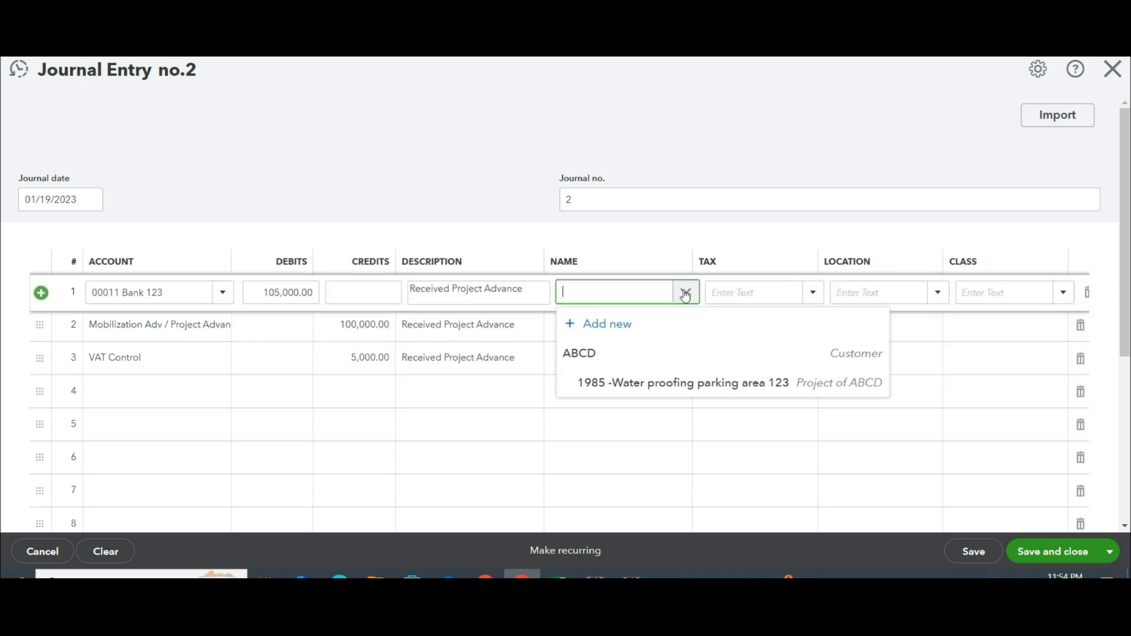
click(640, 386)
click(615, 324)
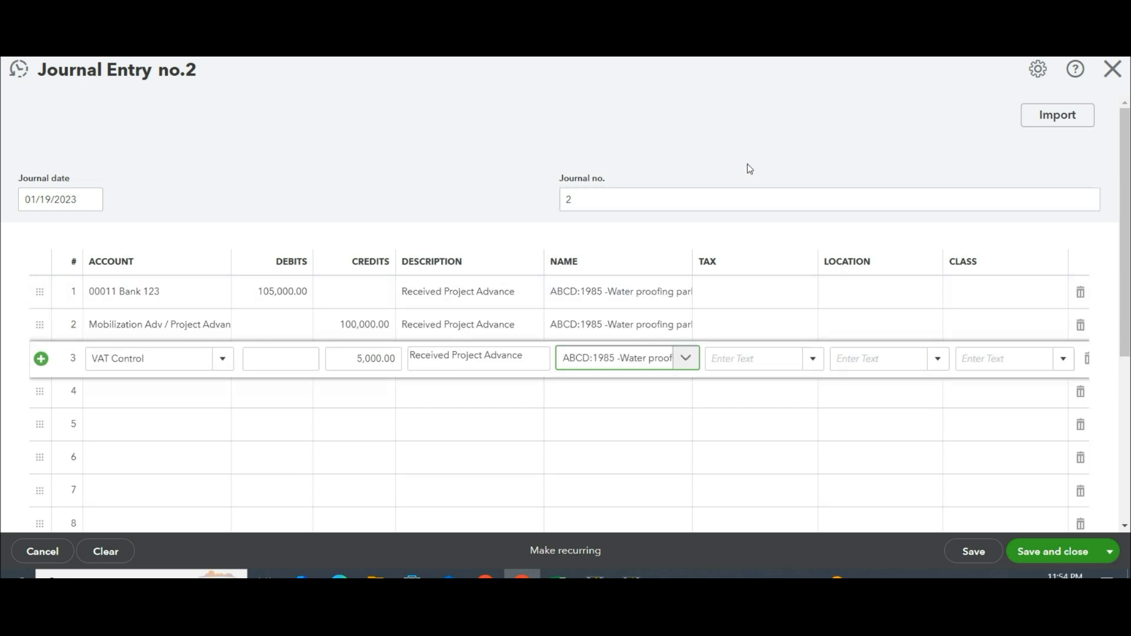
click(783, 129)
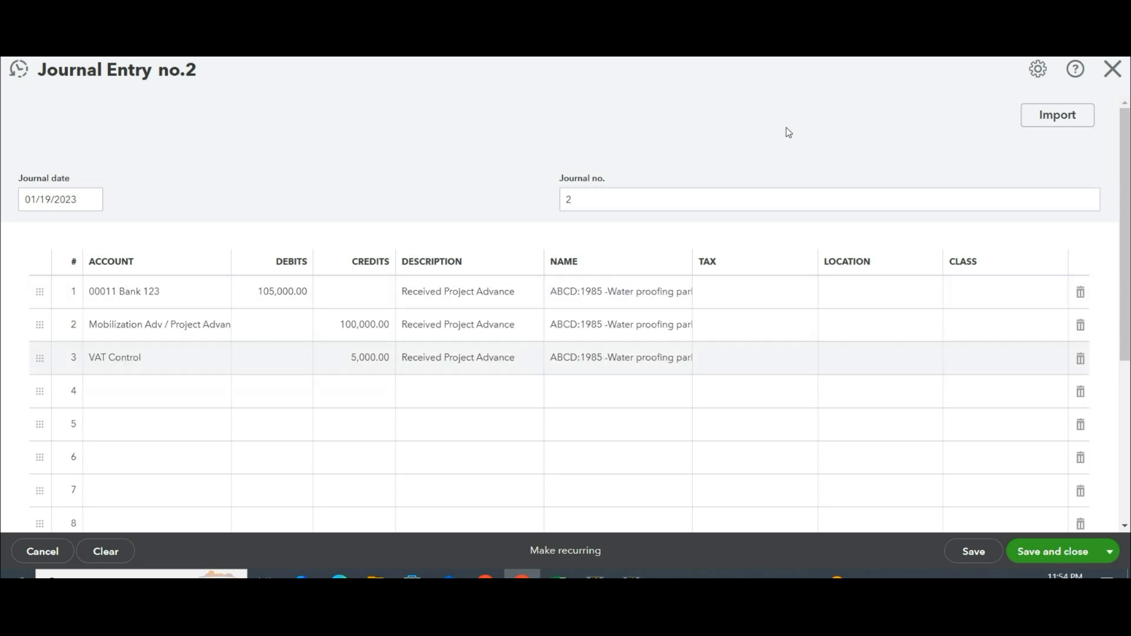
click(1071, 557)
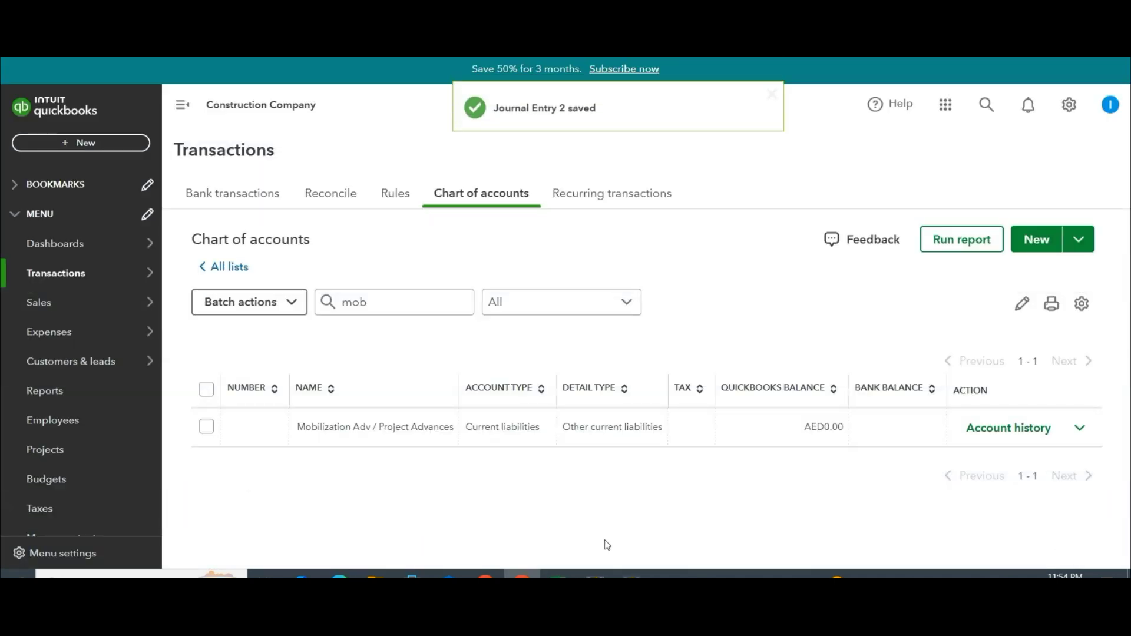
- Open the Balance Sheet report and examine the mobilization advance, VAT Control and bank amounts
click(44, 390)
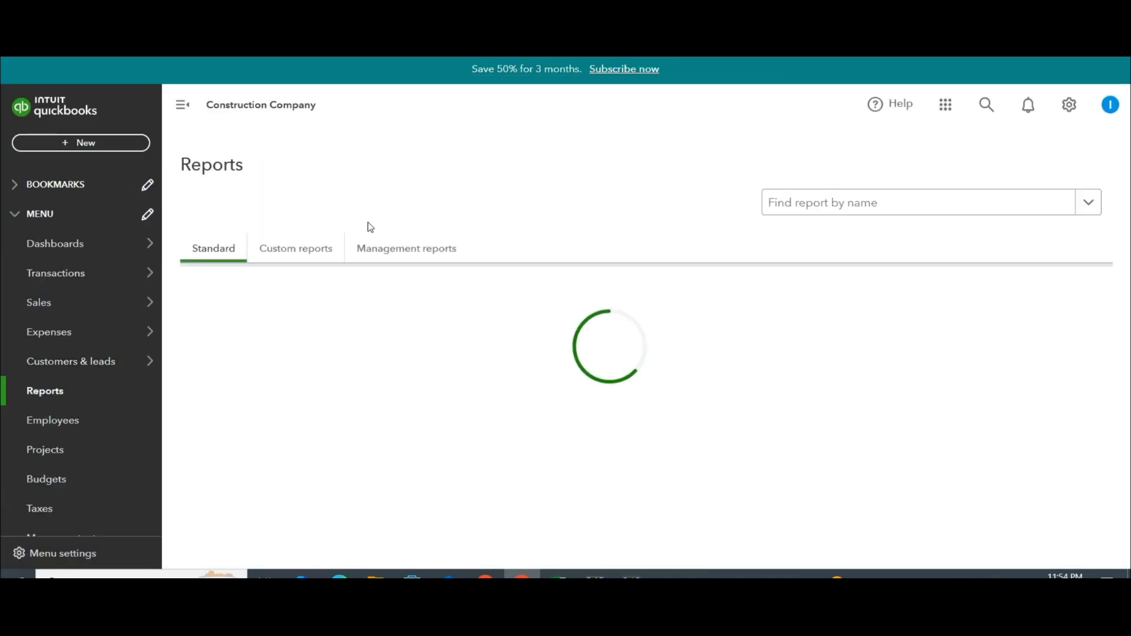
click(237, 485)
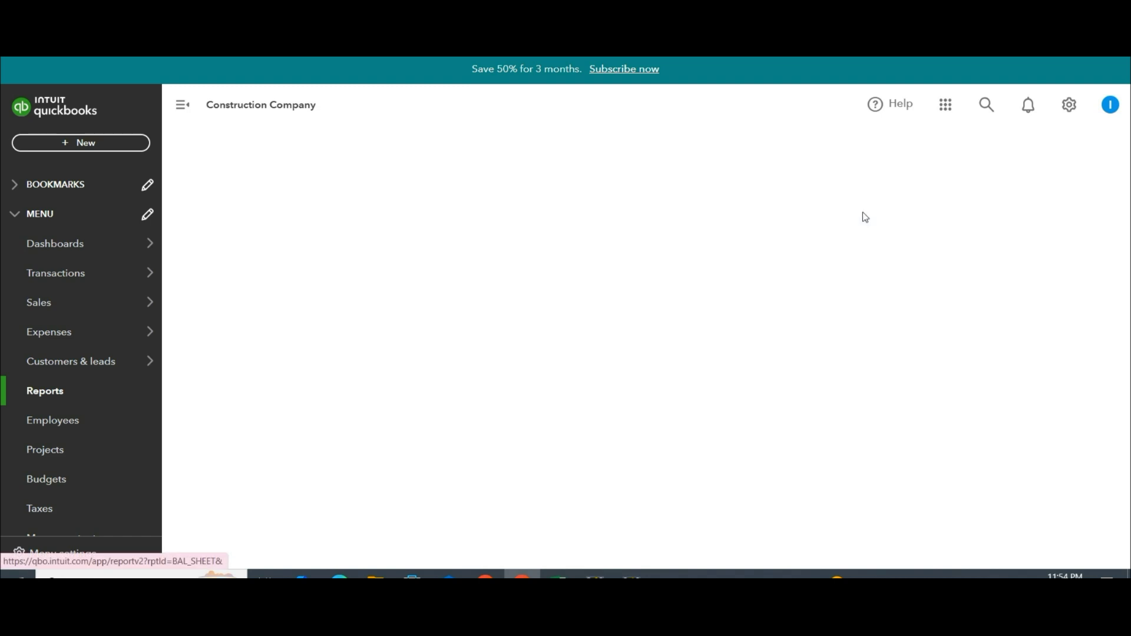
scroll(842, 361, down, 2)
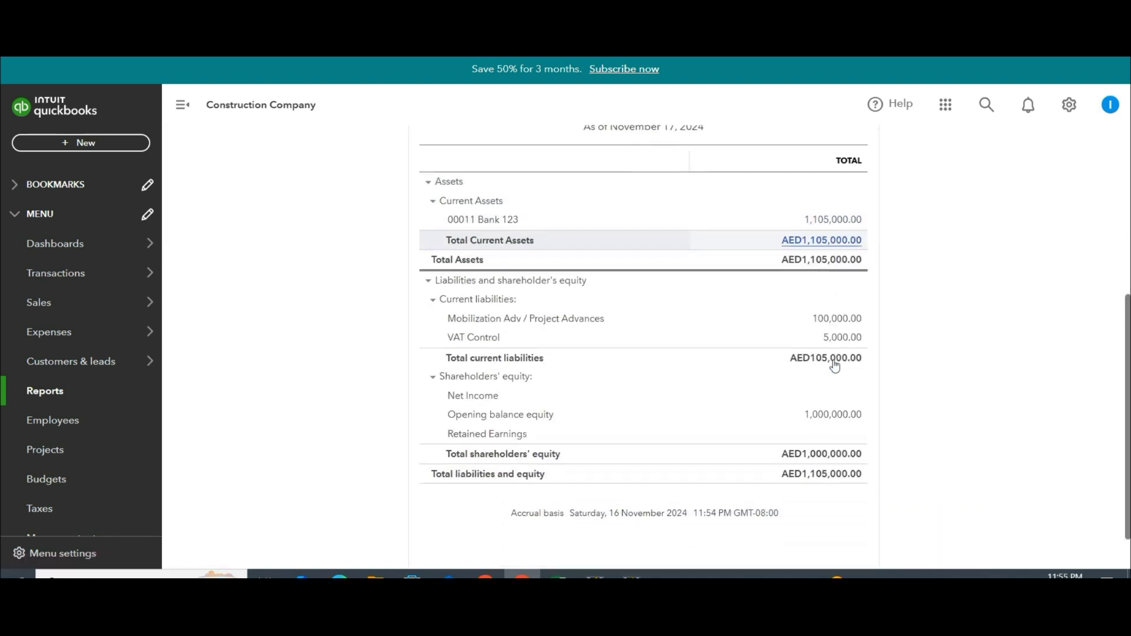
scroll(835, 364, down, 1)
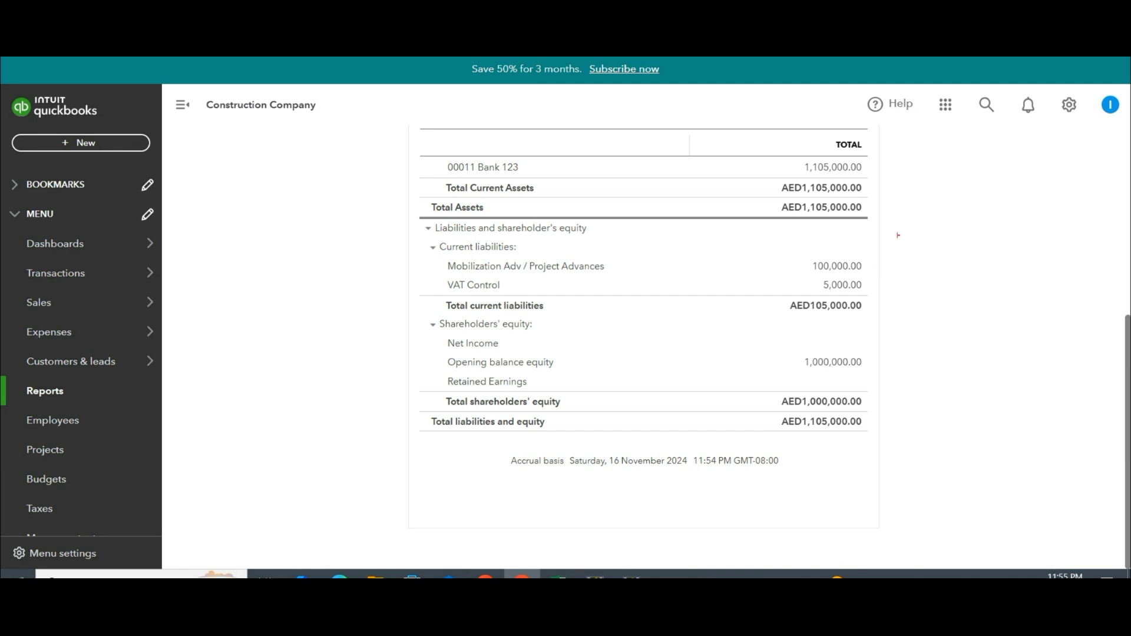
drag(874, 259, 919, 242)
drag(434, 240, 512, 251)
key(ctrl+z)
mouse_move(437, 236)
mouse_down()
mouse_move(445, 247)
mouse_move(540, 254)
mouse_up()
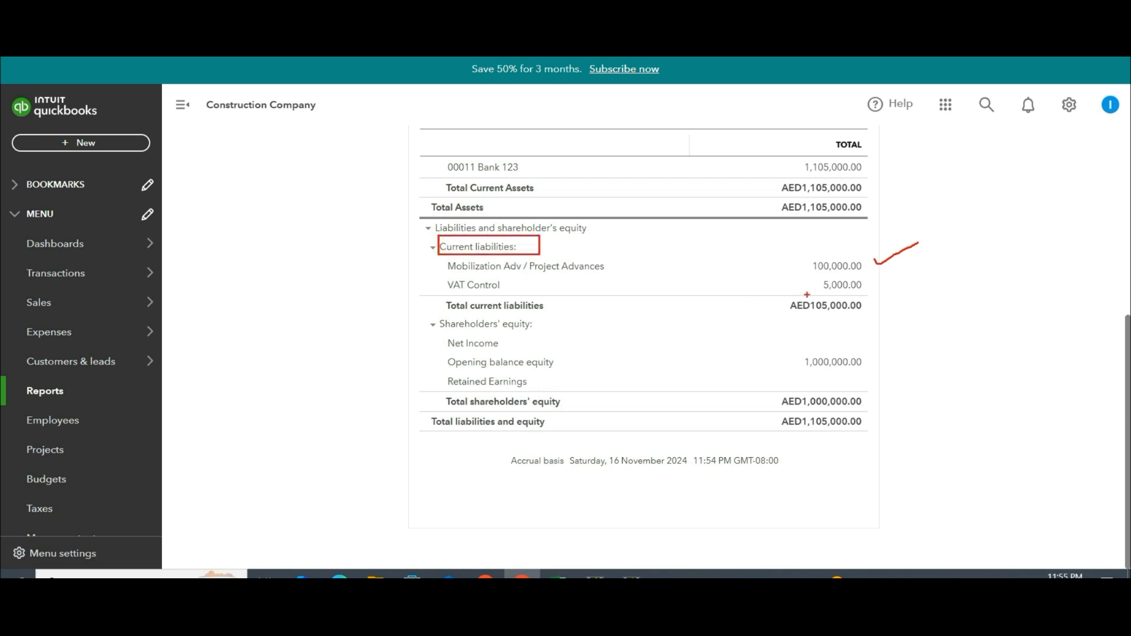
drag(811, 279, 867, 291)
drag(872, 163, 908, 164)
mouse_move(867, 267)
mouse_down()
mouse_move(891, 250)
mouse_move(860, 173)
mouse_up()
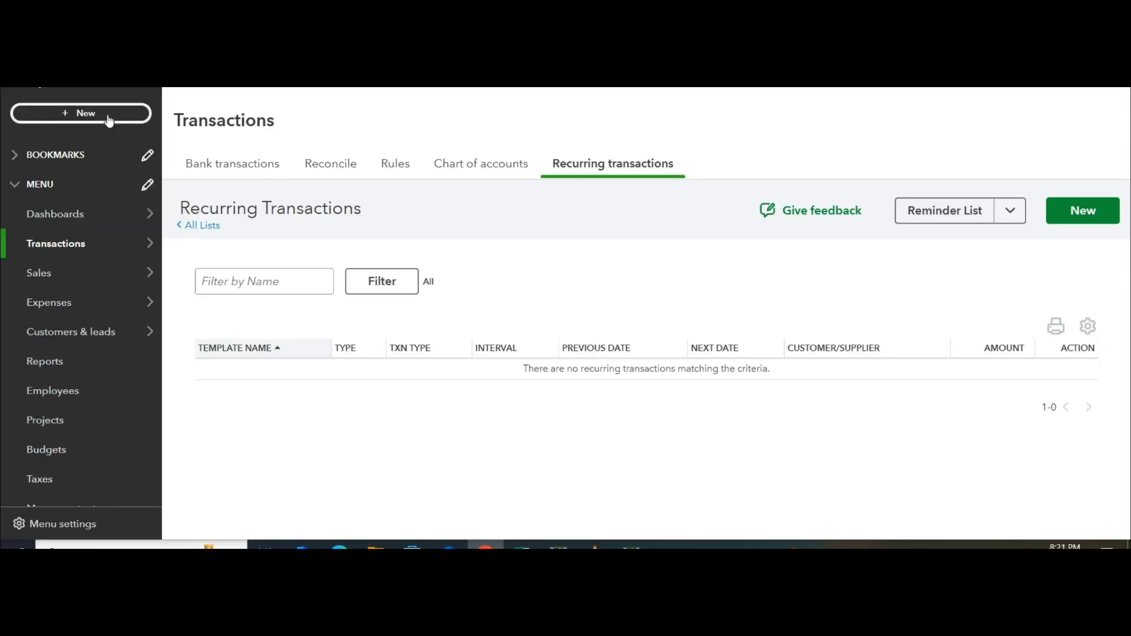
- Start a new expense for location DXB with a line for category 2.2 labor under Direct Costs and amount 20,000
click(109, 120)
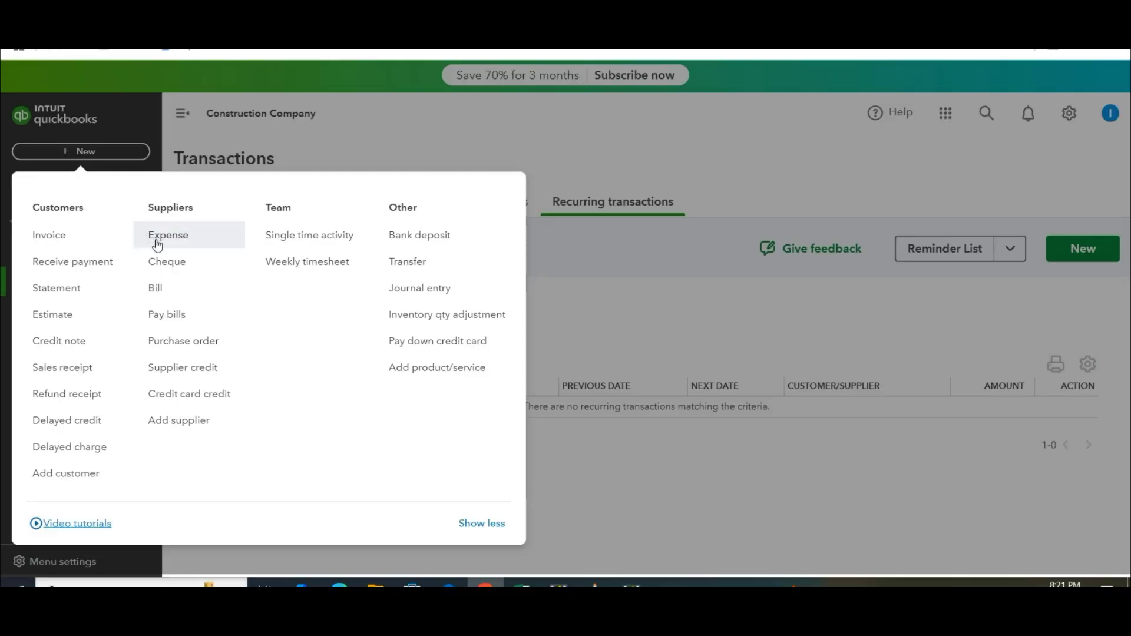
click(156, 243)
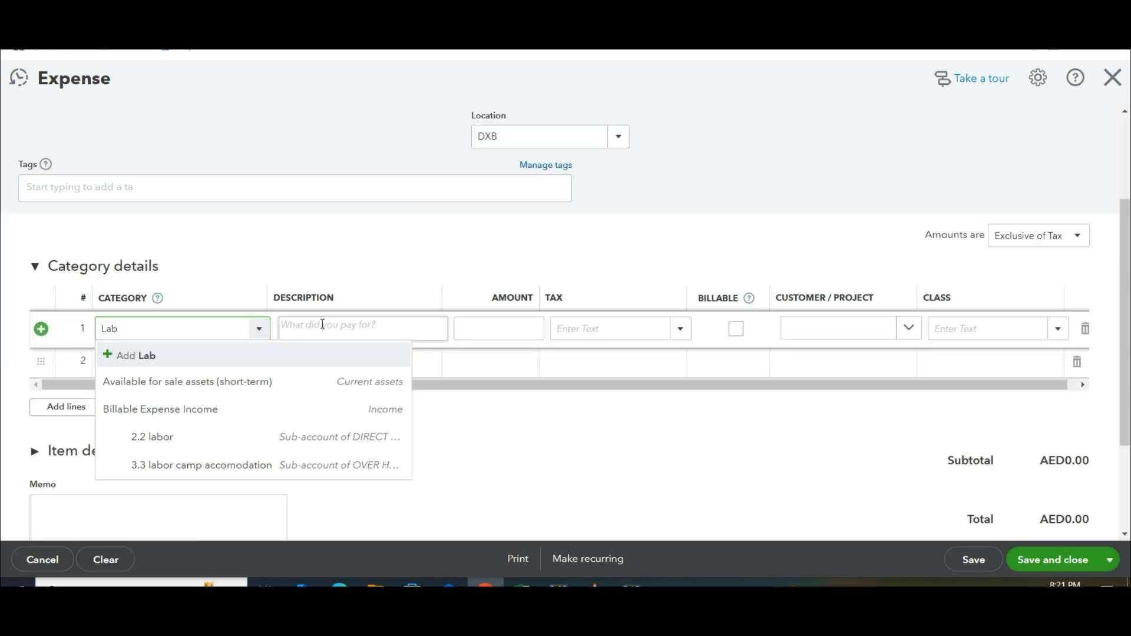
click(192, 437)
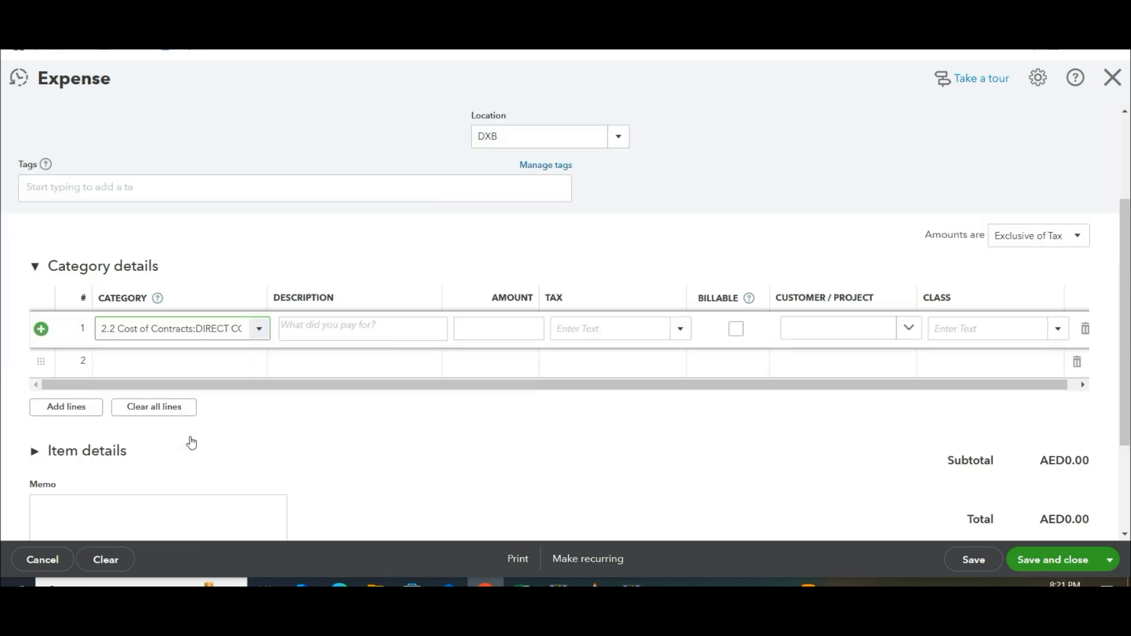
click(261, 330)
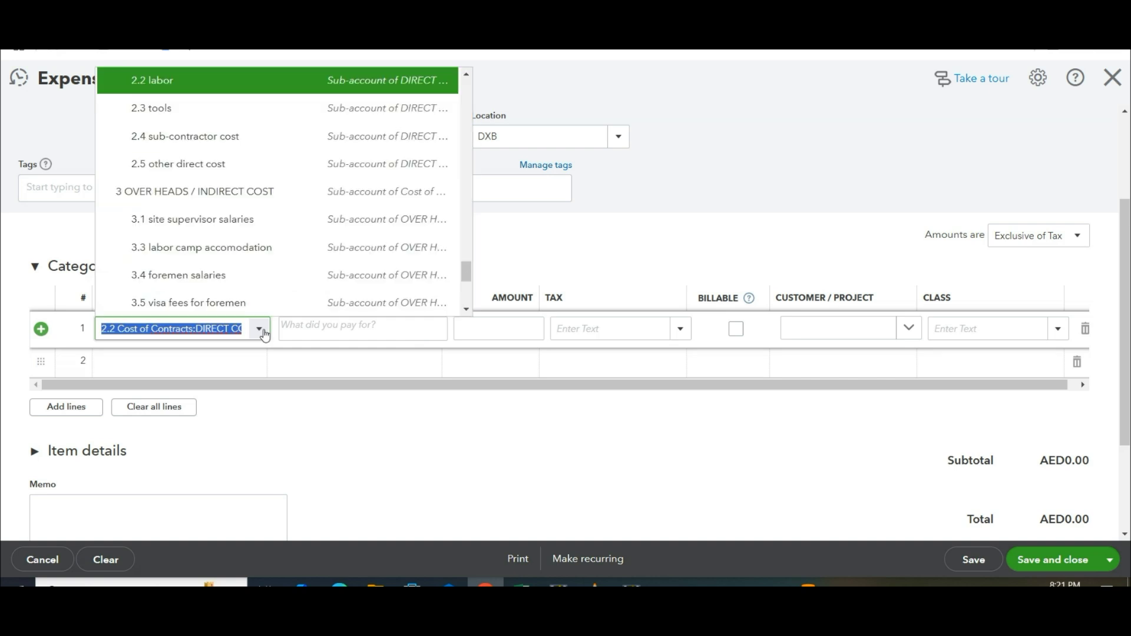
click(710, 197)
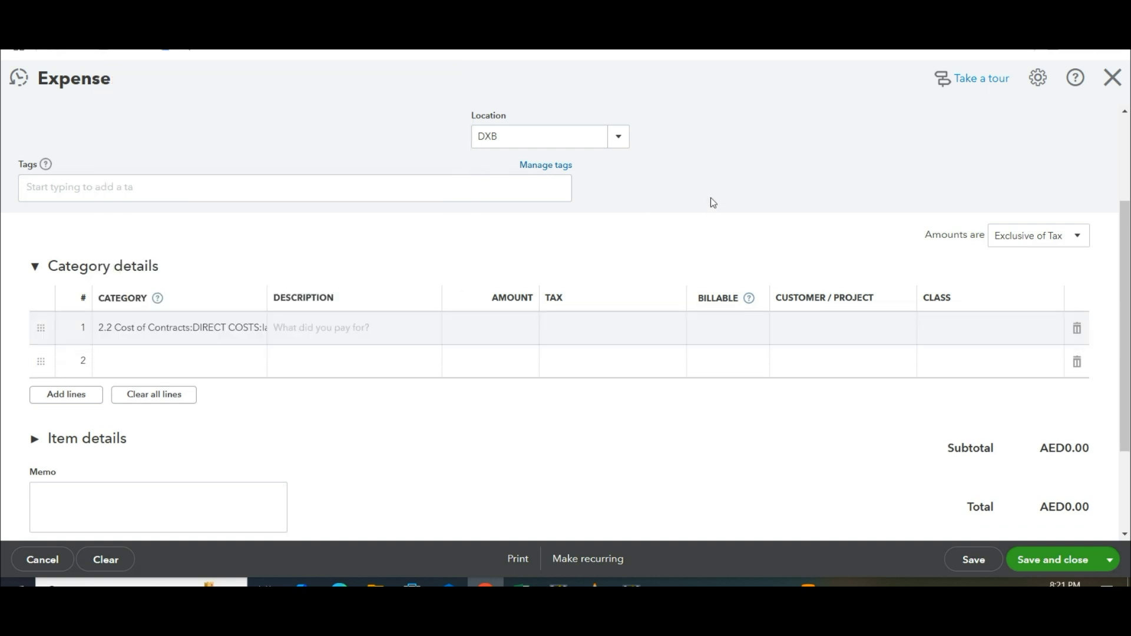
click(502, 325)
text(20,000)
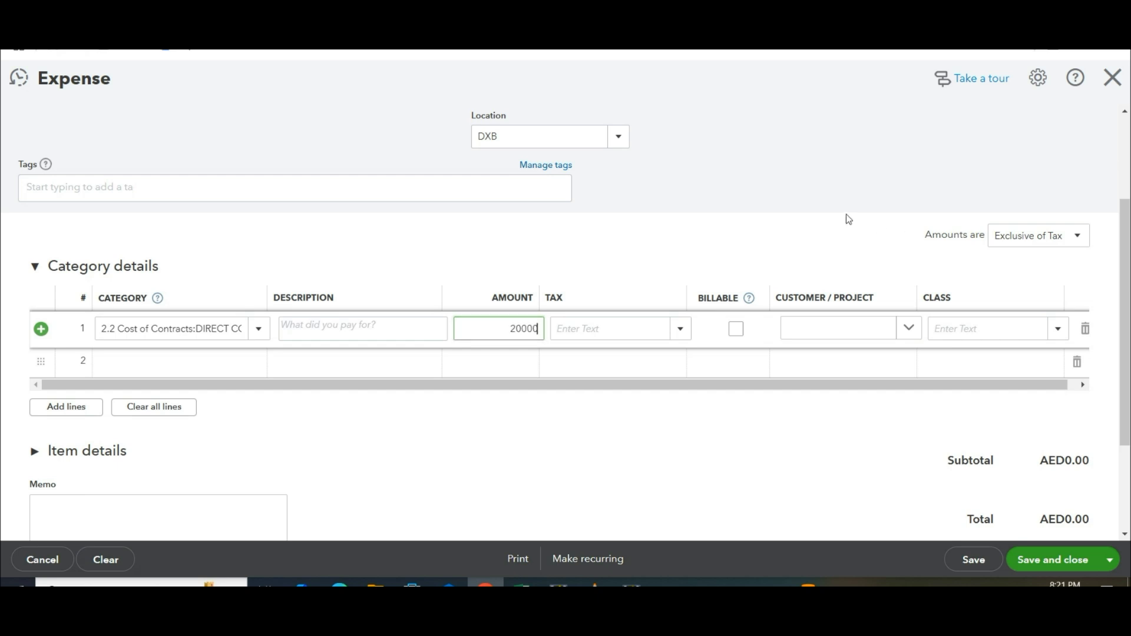
click(848, 220)
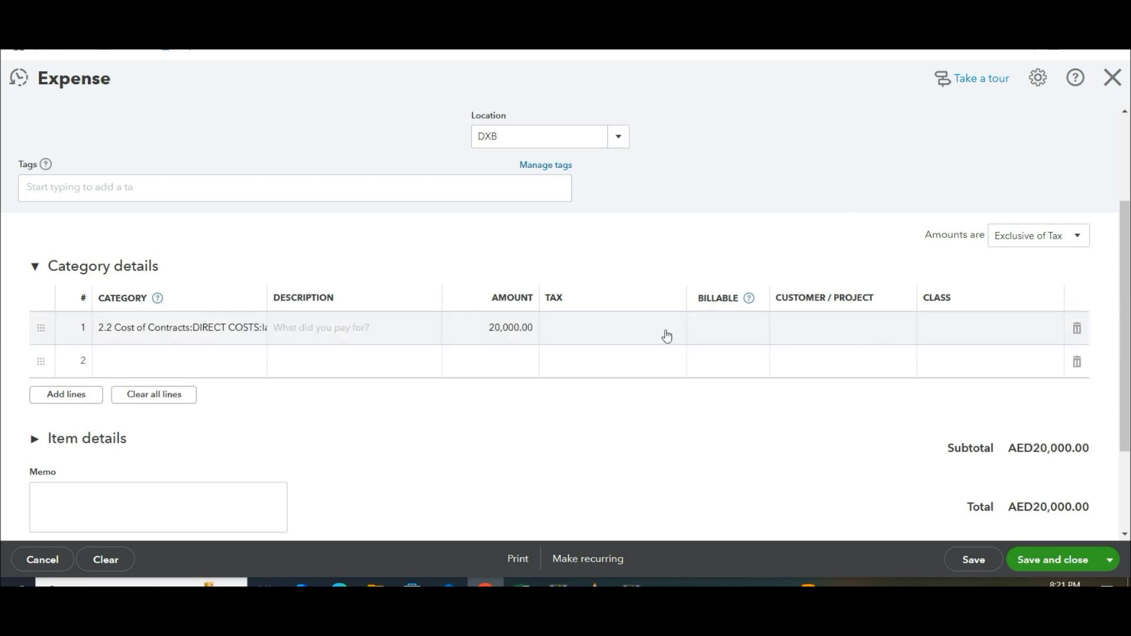
- Make the expense out of scope of tax, assign it to project 1985 and class Dubai, save it and check the report
click(821, 329)
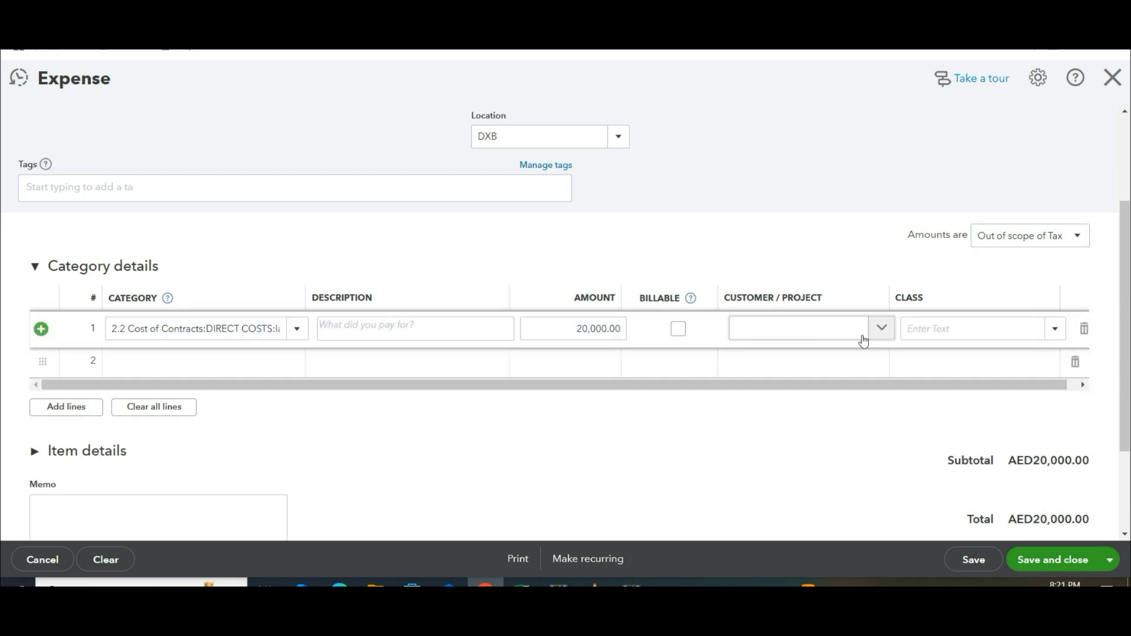
click(880, 330)
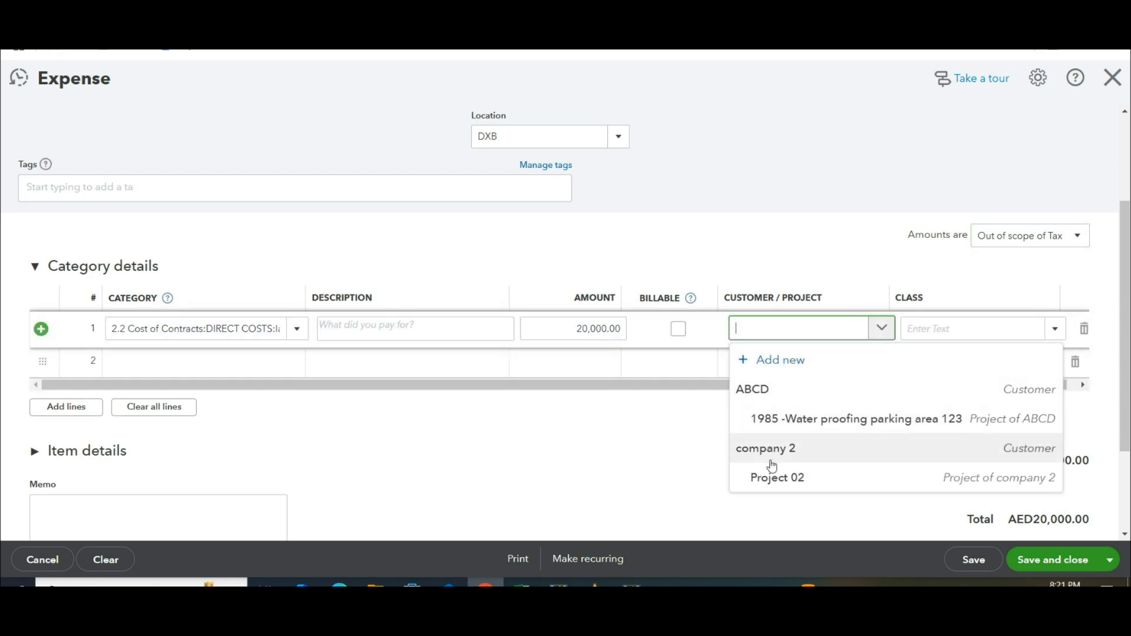
click(788, 426)
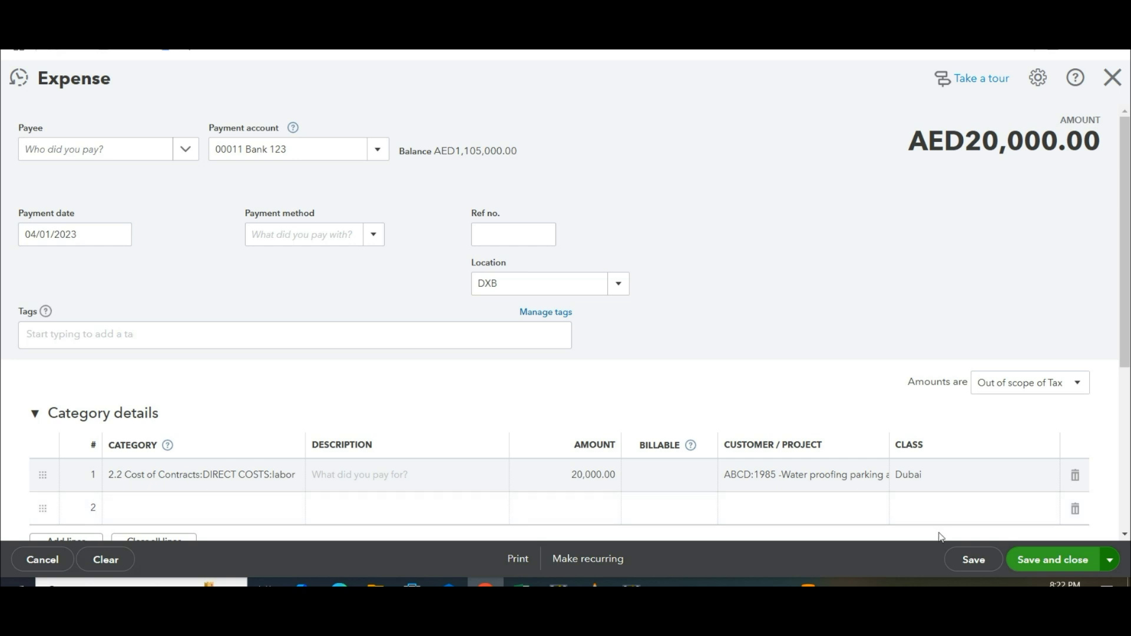
key(ctrl+alt+d)
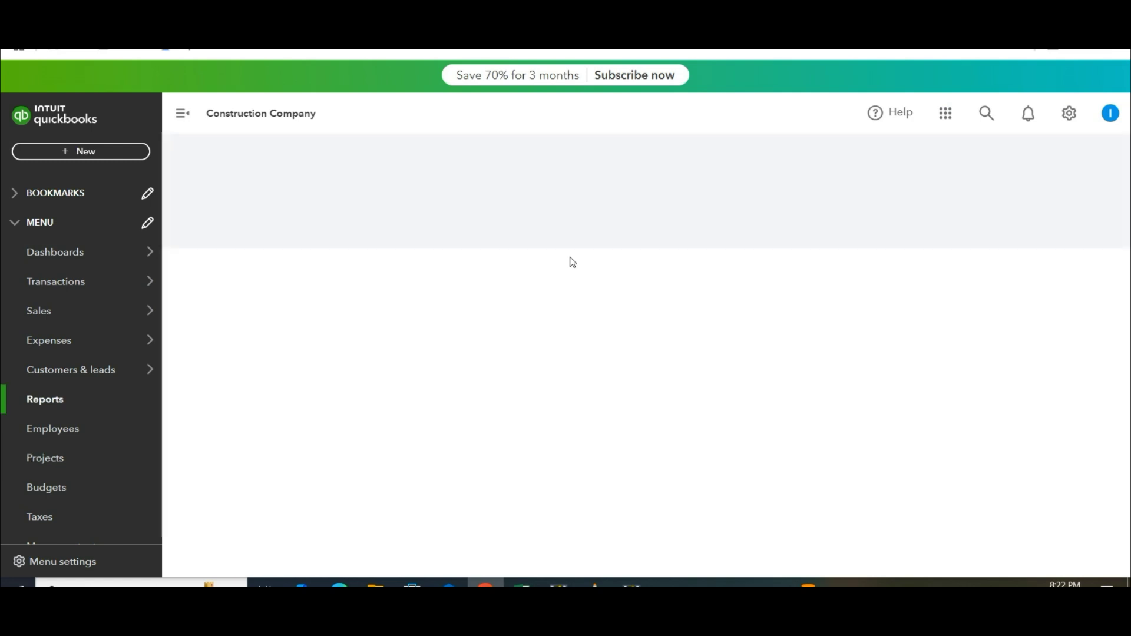
scroll(926, 331, down, 2)
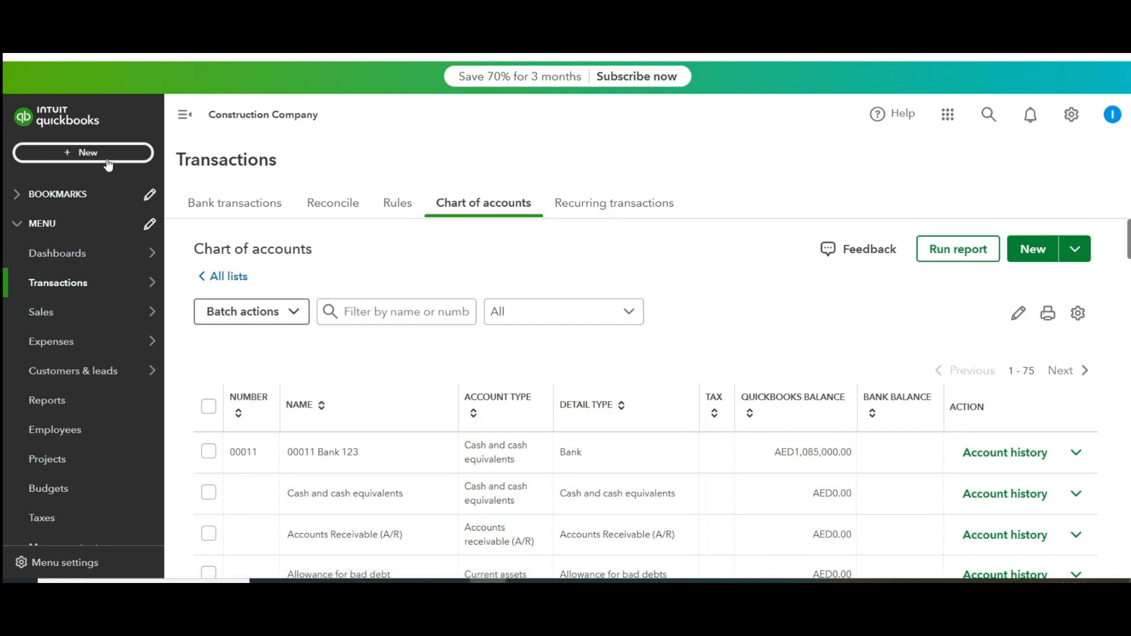
- Record a journal entry debiting direct costs 1,500 for project 1985 and 2,500 for Project 02, crediting Payroll liabilities 4,000 under the employee's name, then save
click(108, 163)
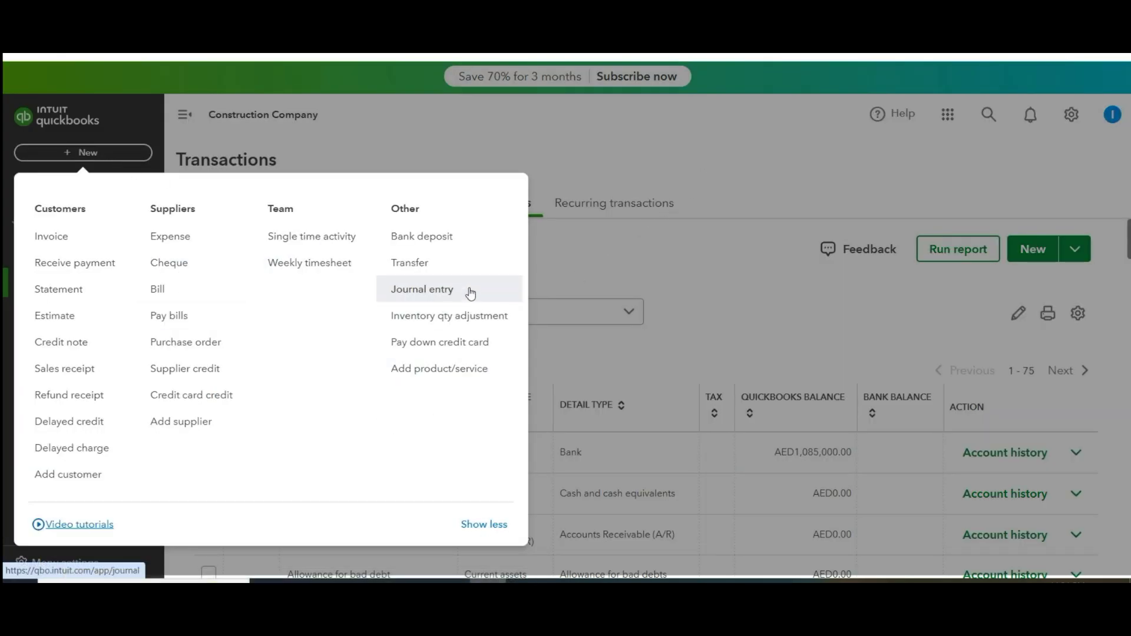
click(421, 289)
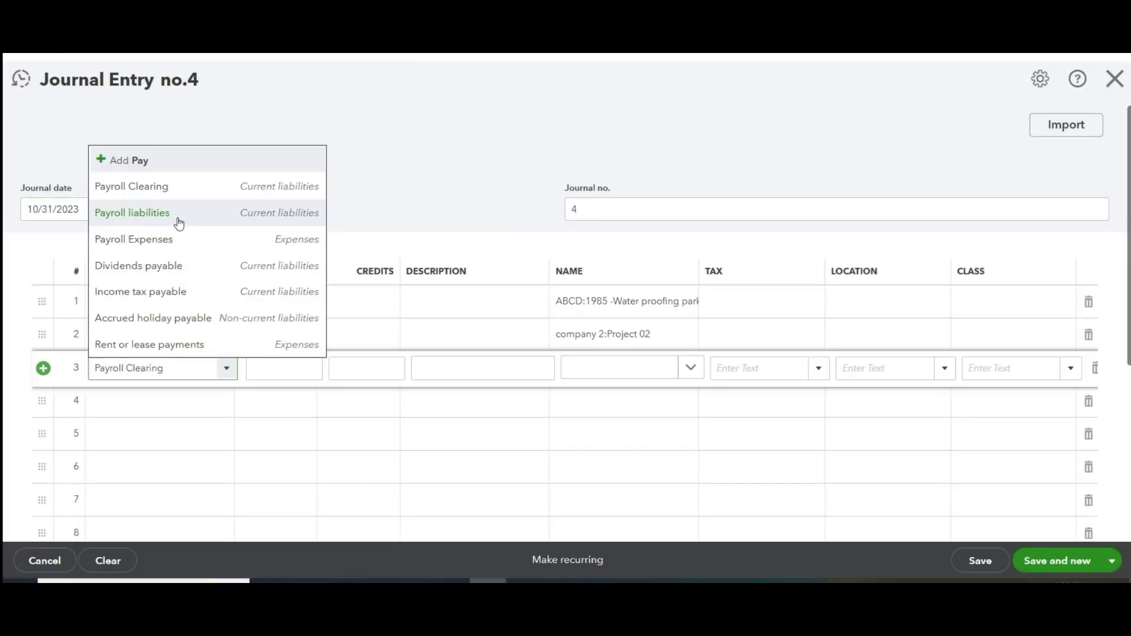
click(178, 219)
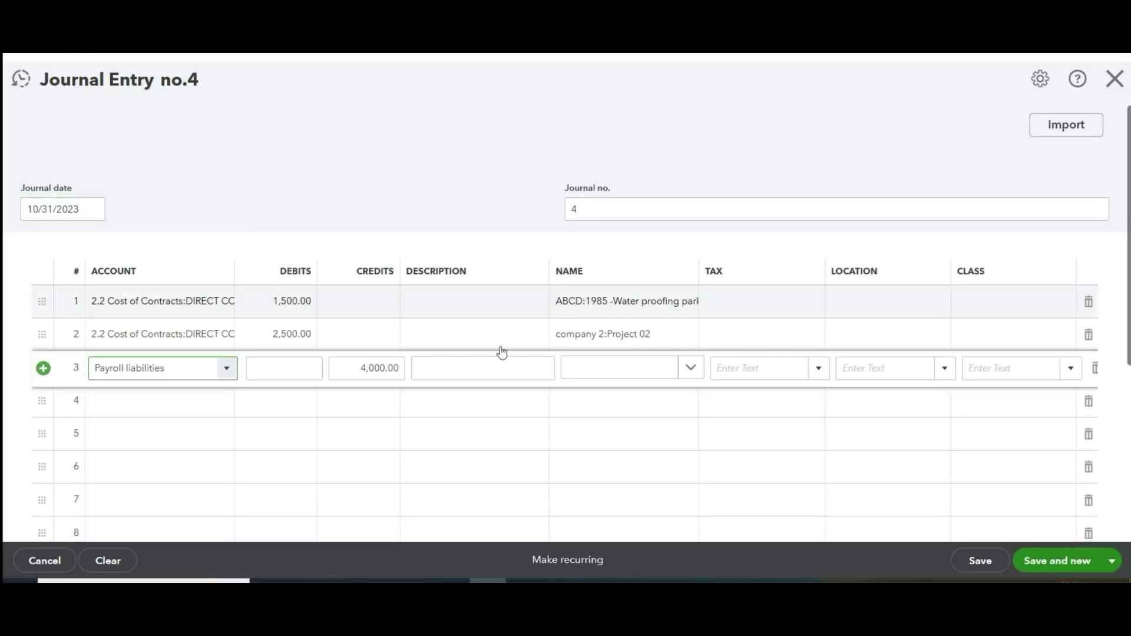
click(687, 371)
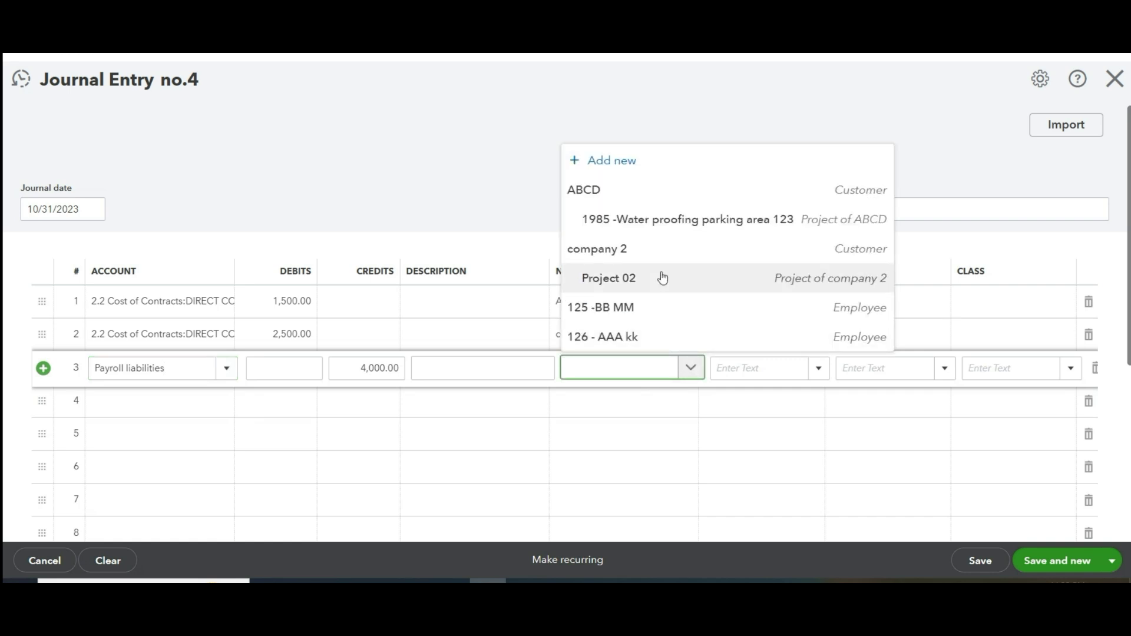
click(608, 340)
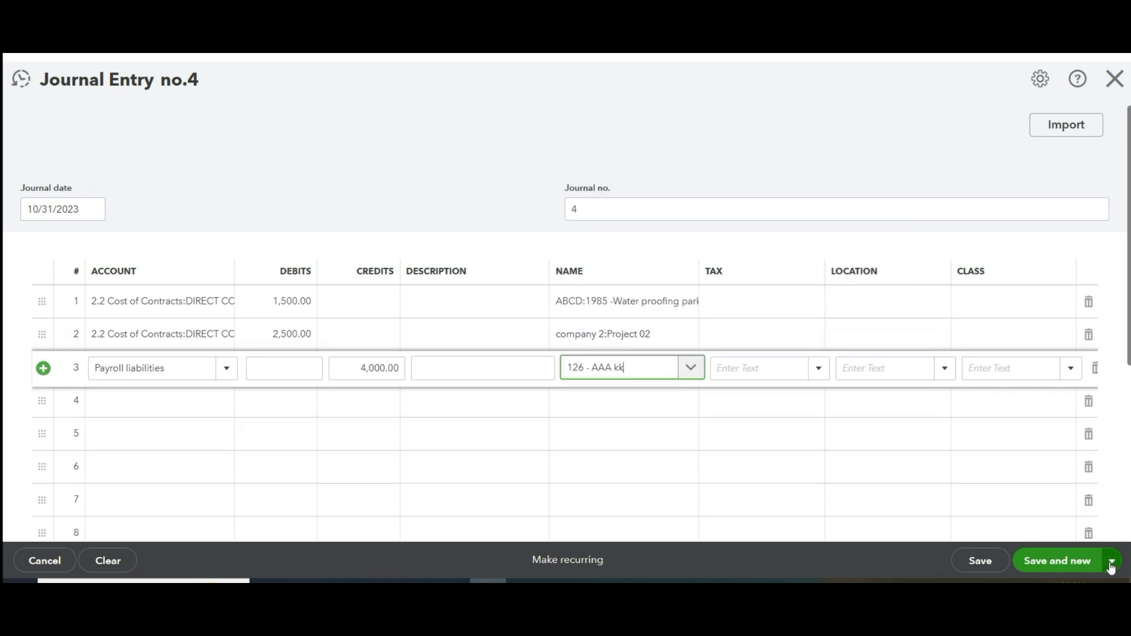
click(1035, 536)
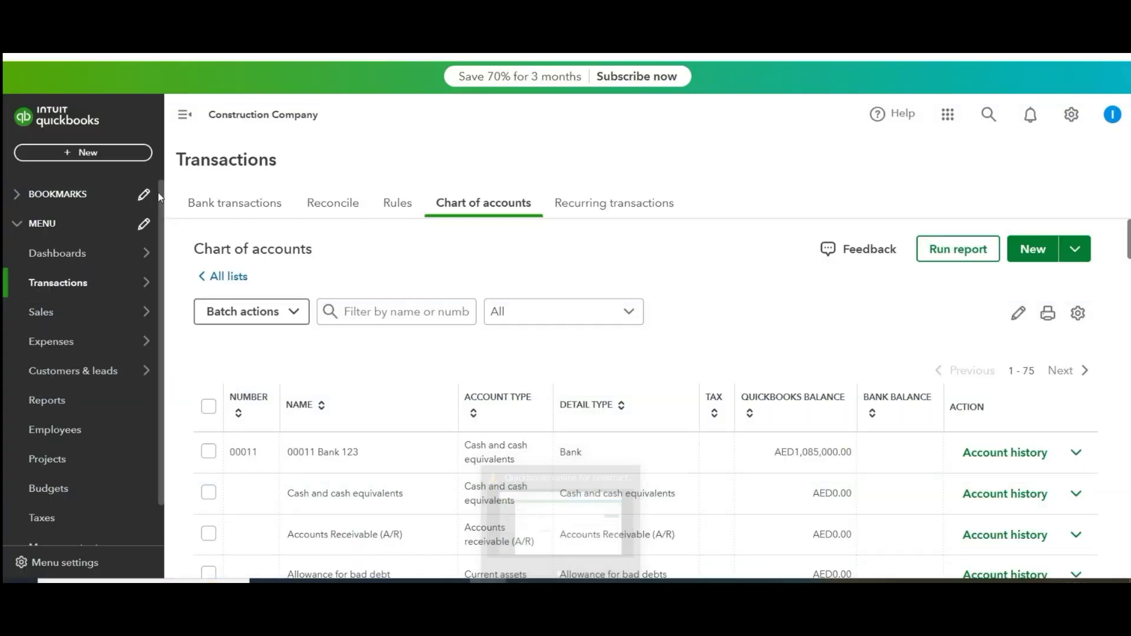
click(123, 158)
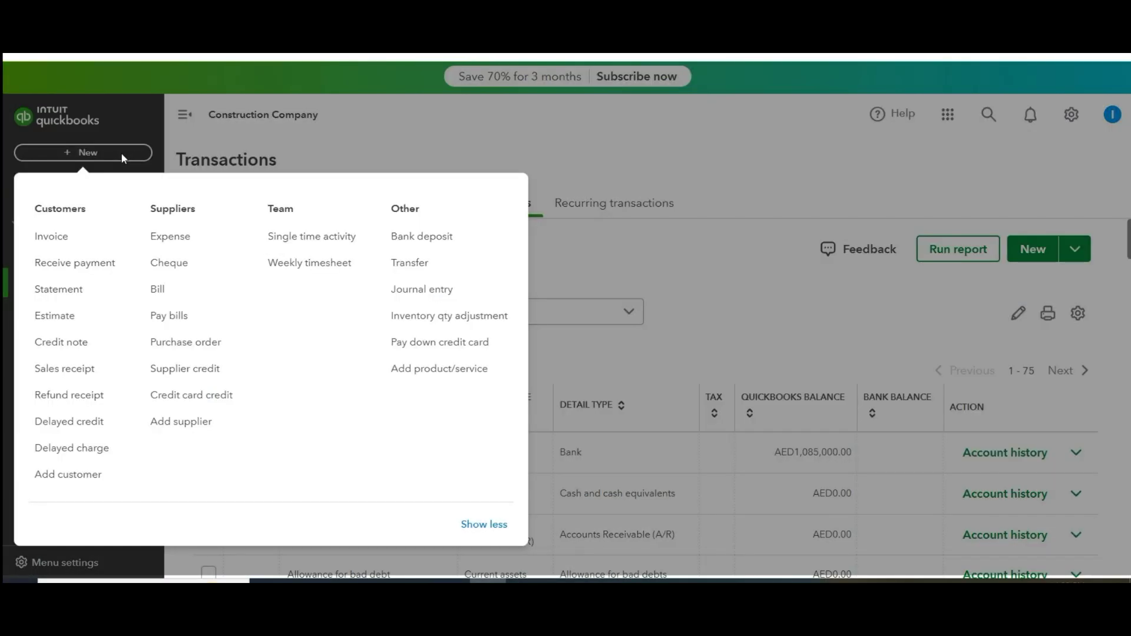
click(167, 242)
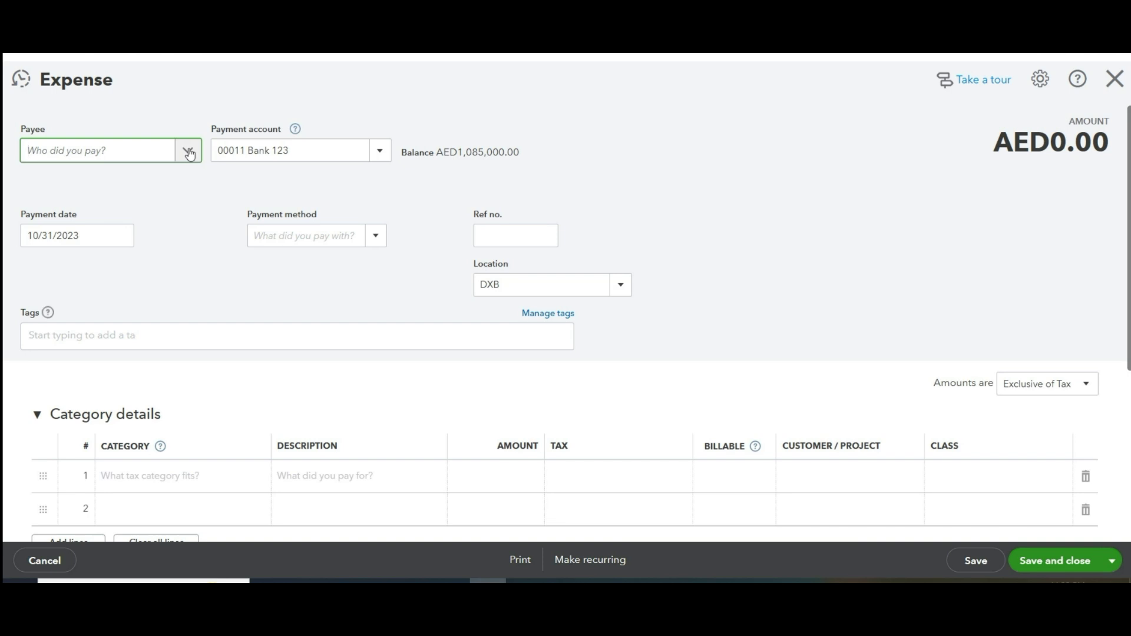
click(188, 151)
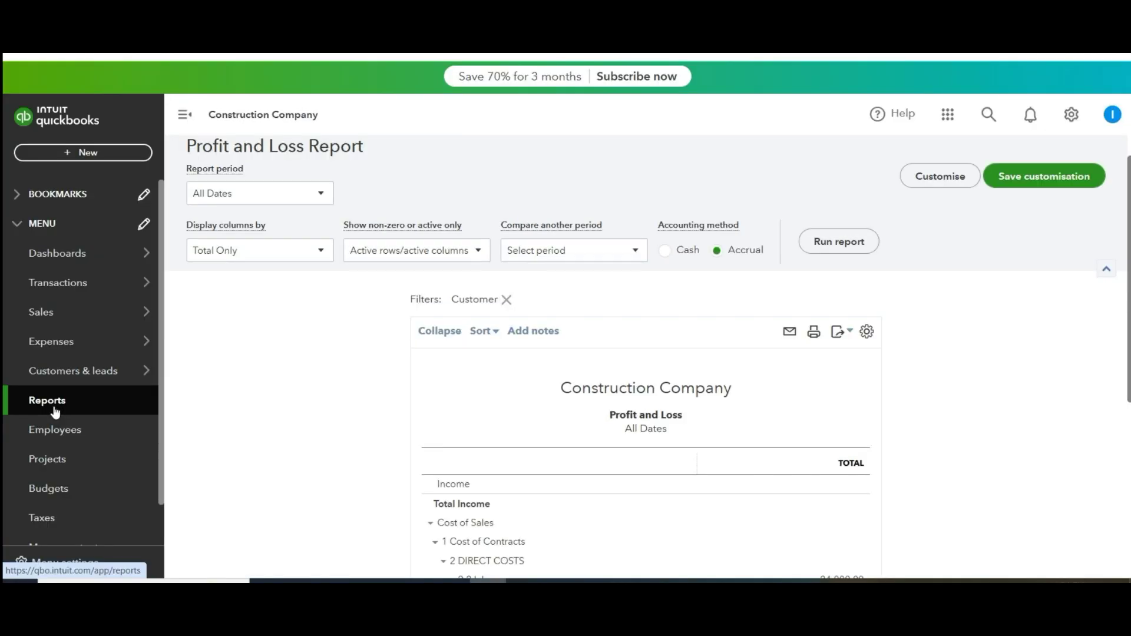
- Open the Profit and Loss by Customer report and examine the labor costs of each project
click(53, 405)
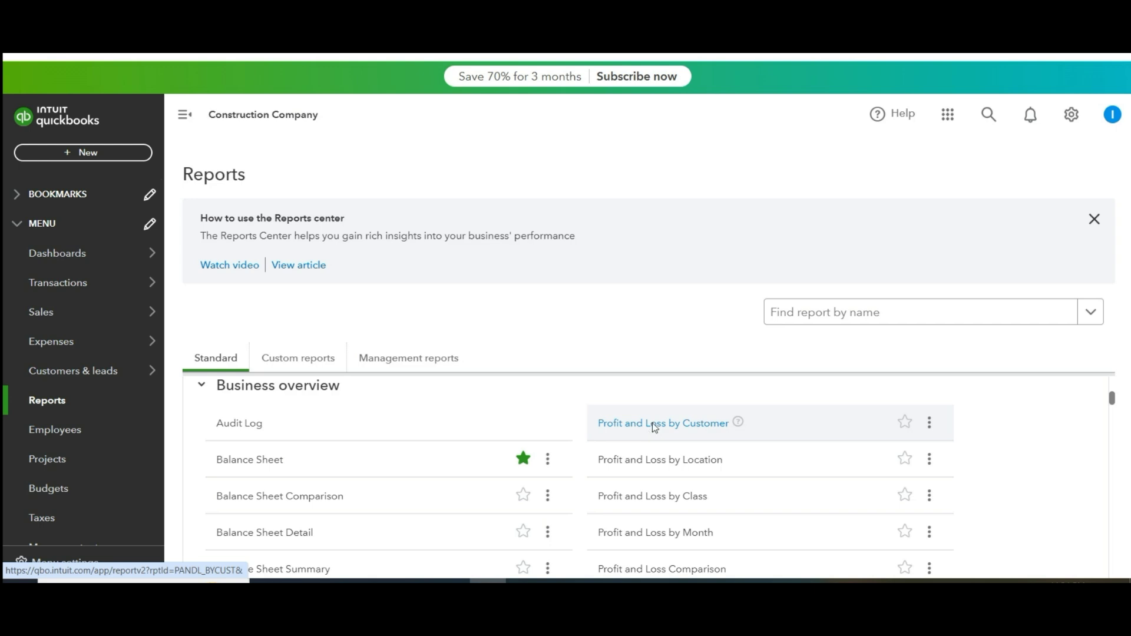
click(652, 423)
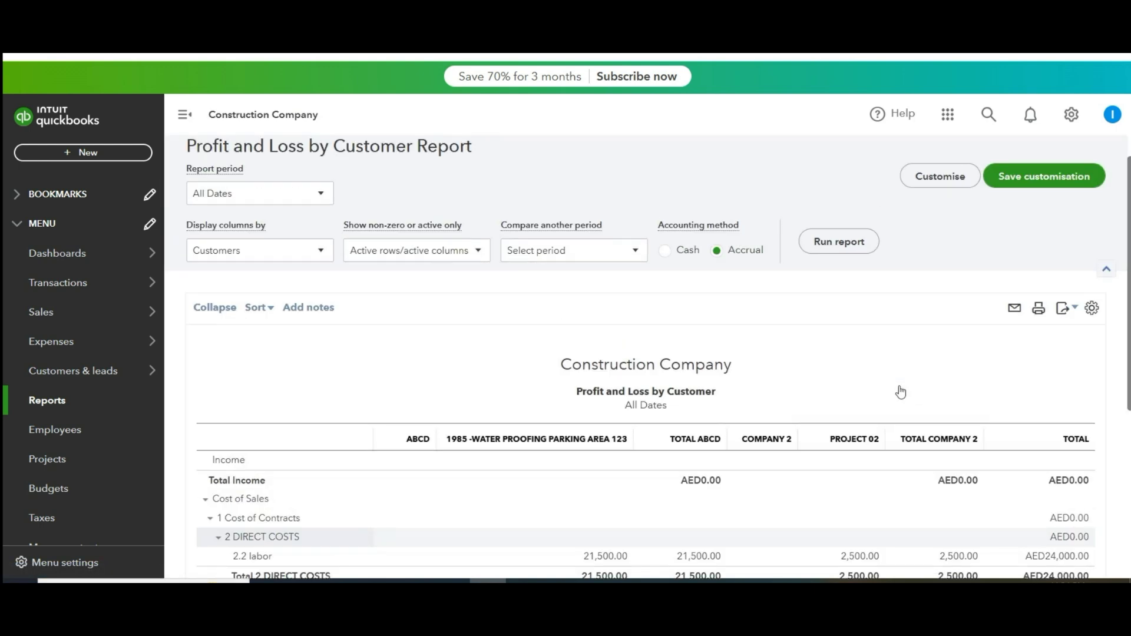
scroll(900, 392, down, 1)
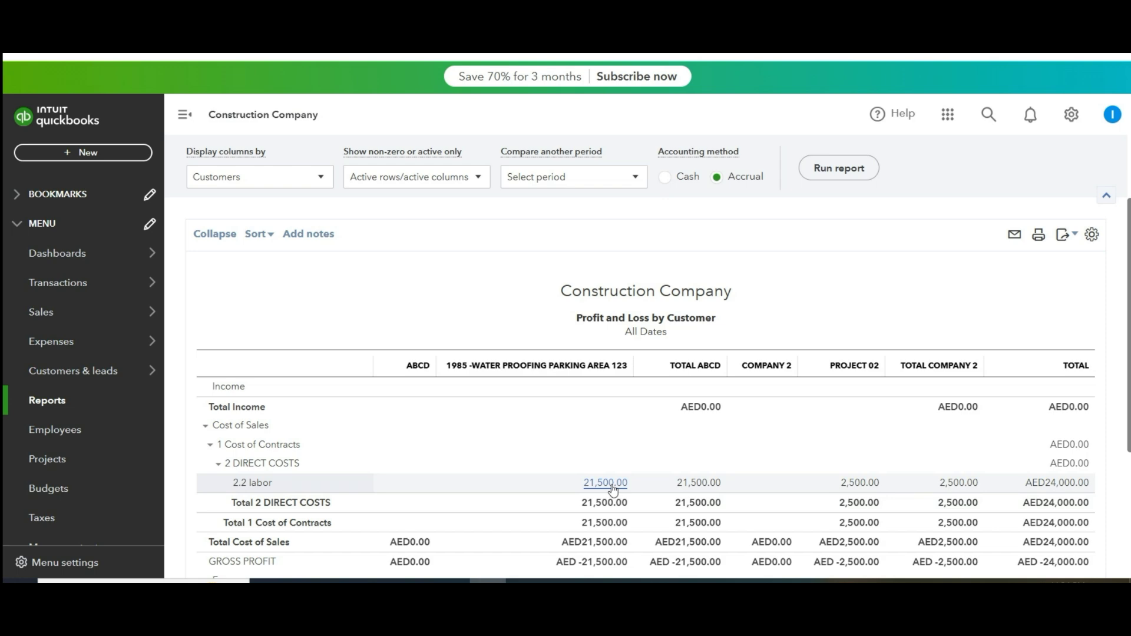
scroll(881, 398, down, 3)
scroll(881, 402, up, 5)
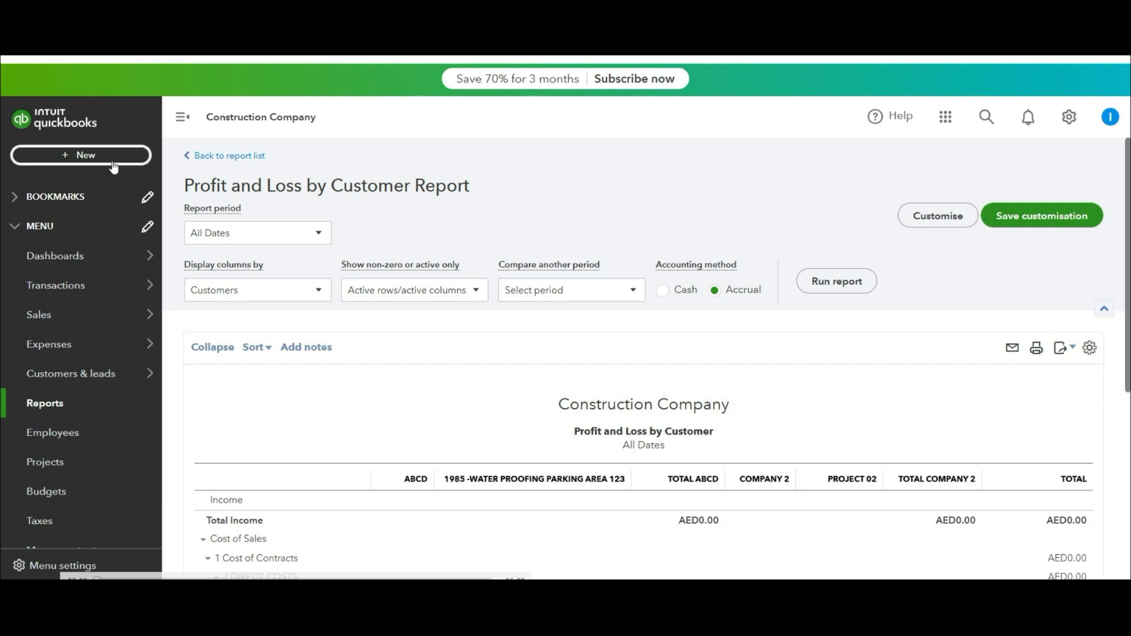
- Record a journal entry debiting direct costs 2.4 and 2.1 for 25,000 each to project 1985, 2.5 for 3,000 to Project 02, and crediting Bank 123 53,000
click(112, 156)
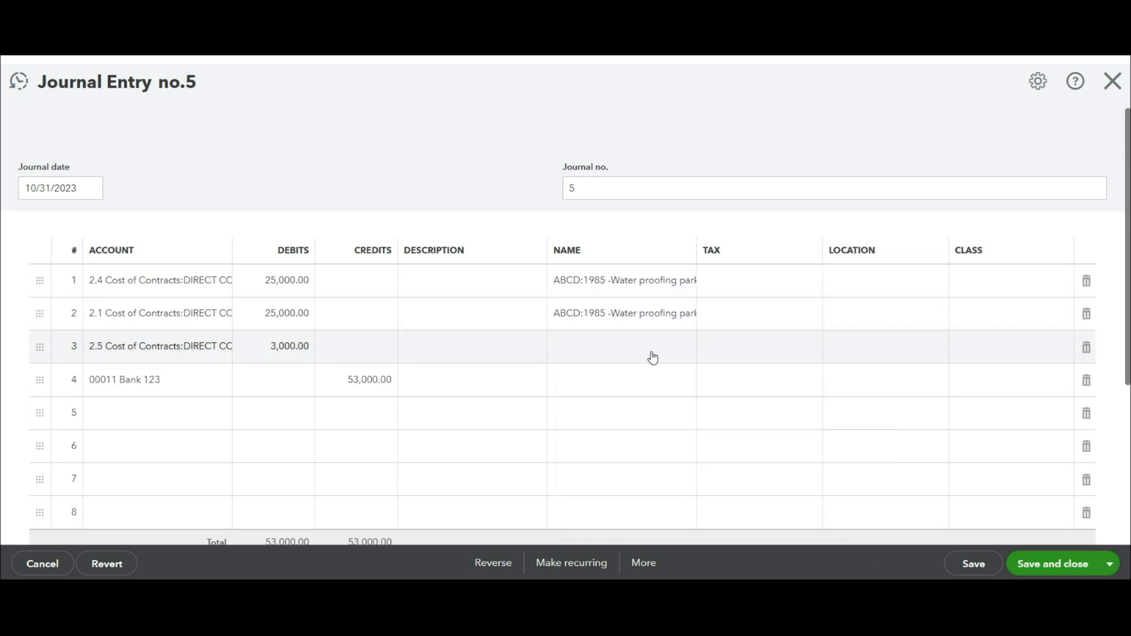
click(617, 395)
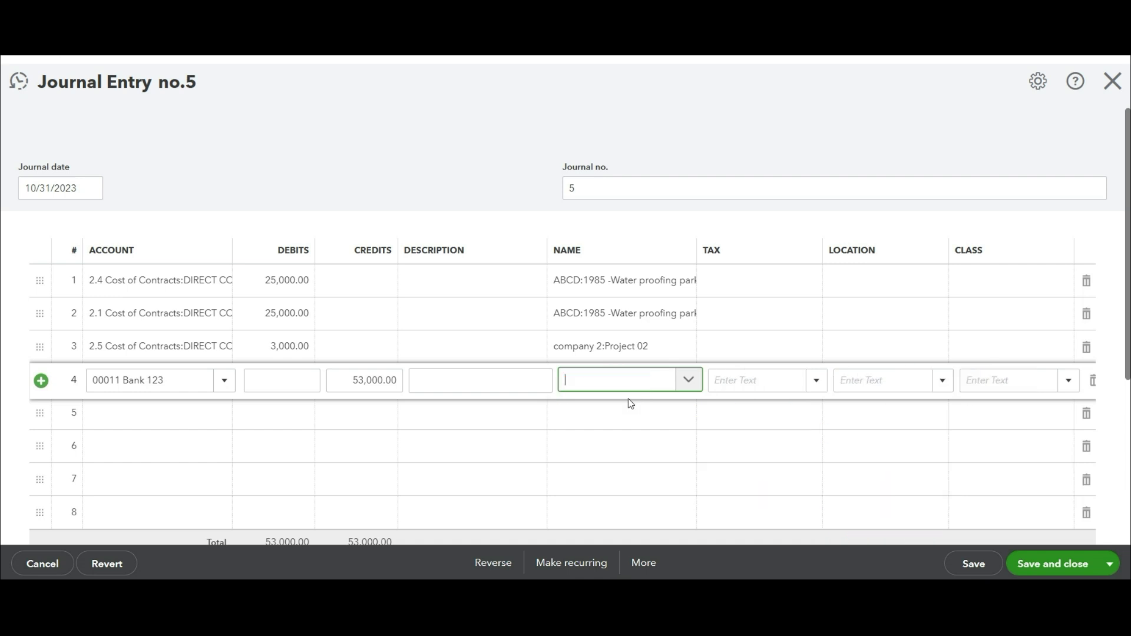
click(1047, 563)
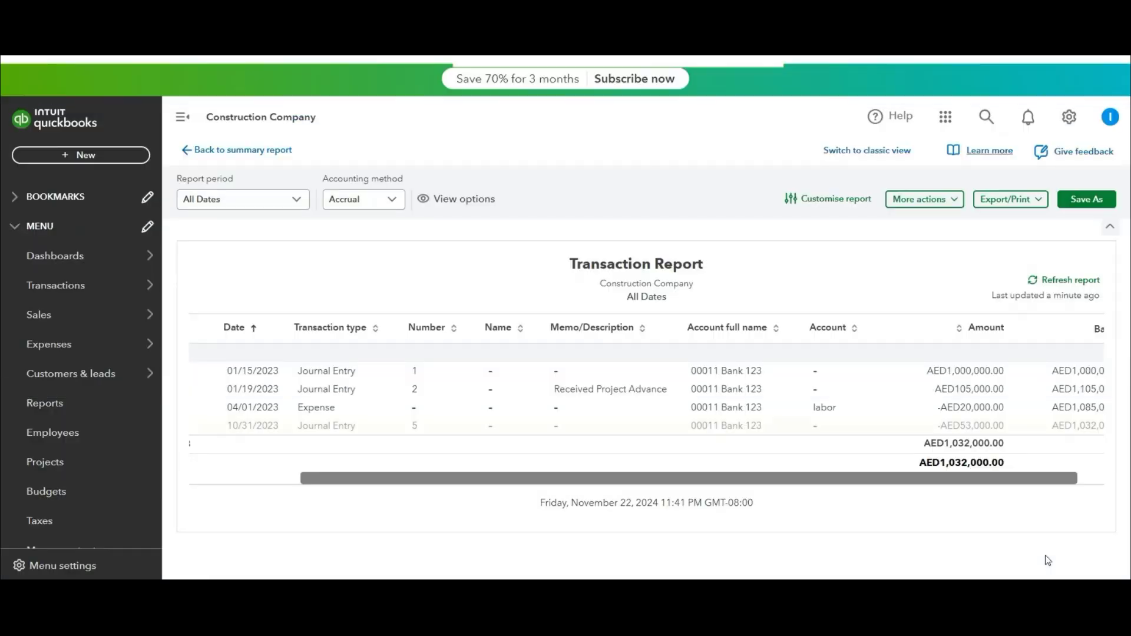
- Start a new non-inventory item in the products and services list and name it Material 02156265
mouse_move(124, 272)
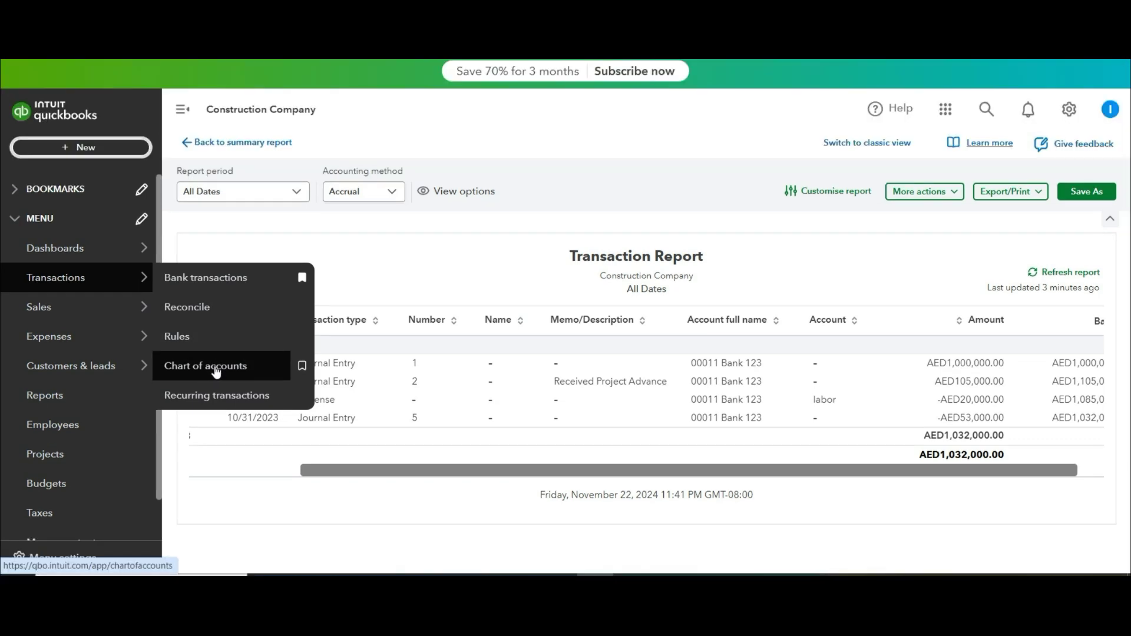
click(1069, 110)
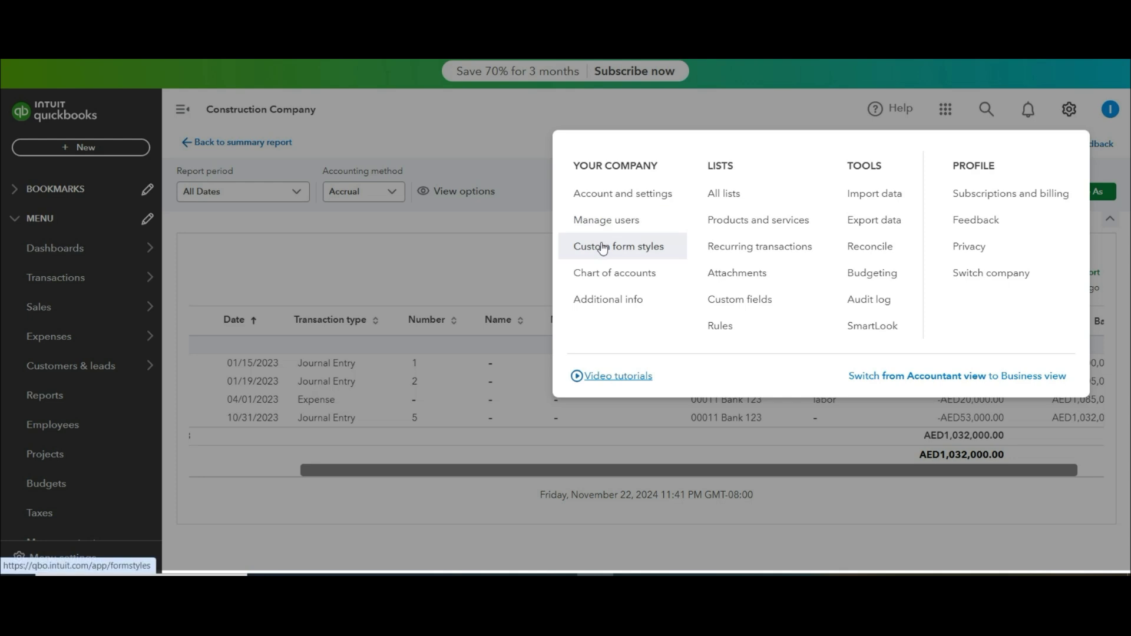
click(745, 220)
click(1065, 251)
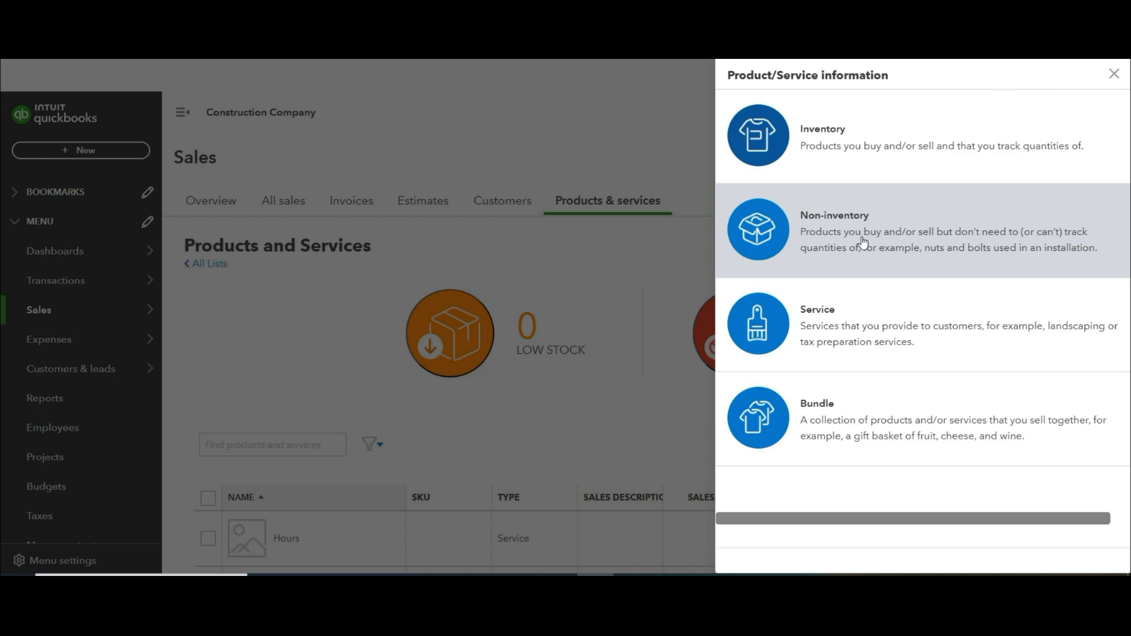
click(841, 242)
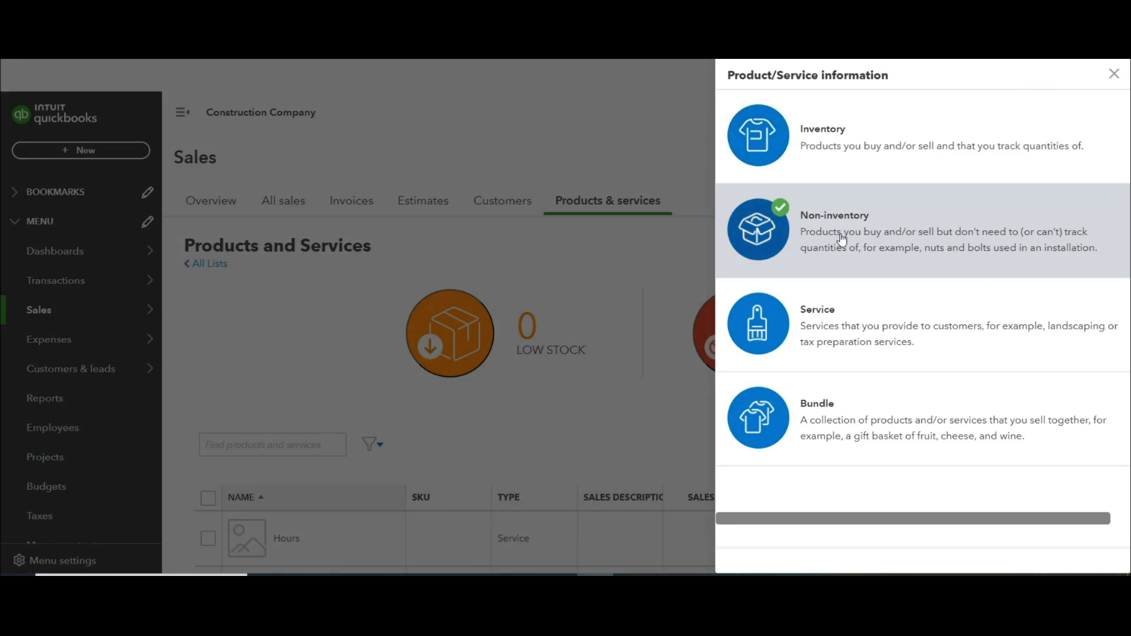
text(Material)
text( 02156265)
- Set the material item's income account to 5 Contract Revenue
scroll(835, 210, down, 3)
click(988, 348)
text(contr)
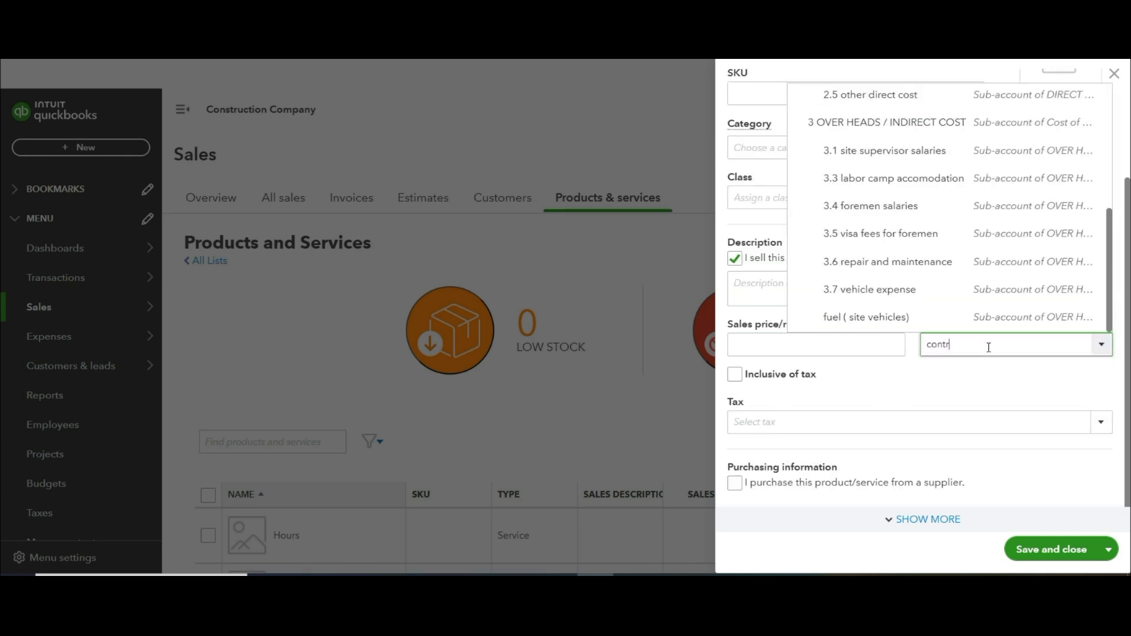
text(act re)
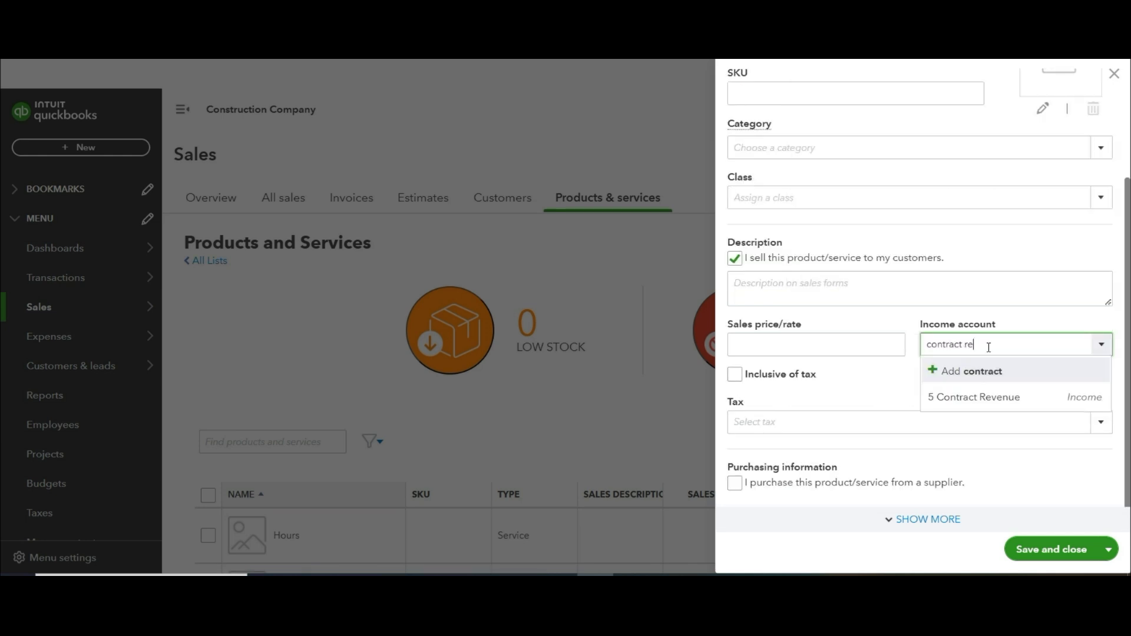
click(982, 397)
- Mark the item as purchased from a supplier, set its expense account to 2.1 Material under Direct Costs, and save it
scroll(983, 399, down, 1)
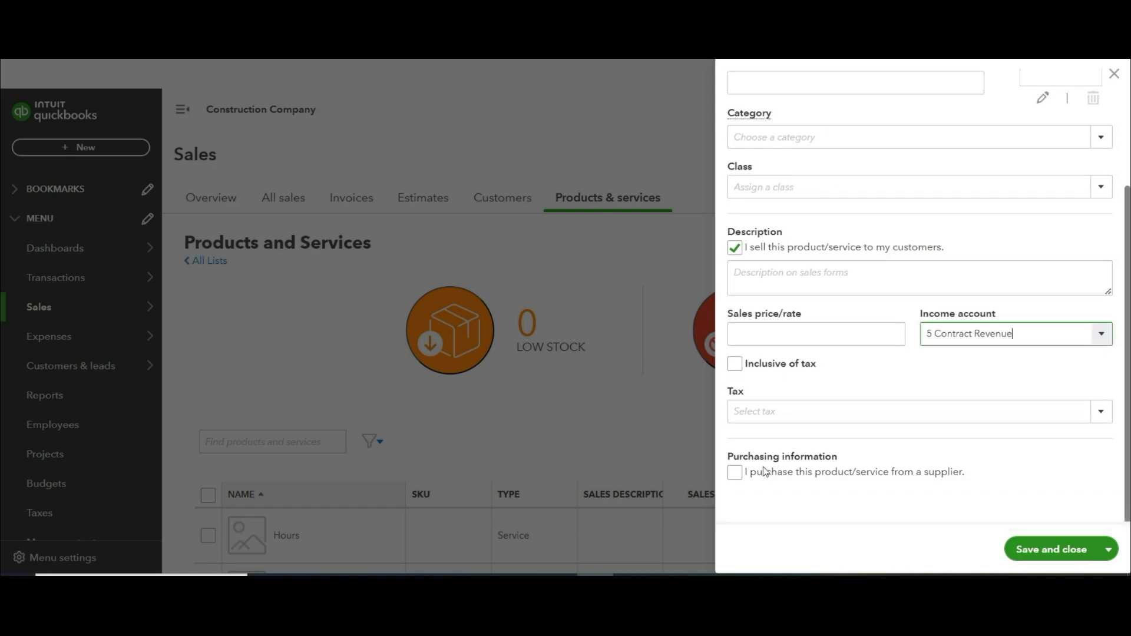
click(916, 390)
click(737, 473)
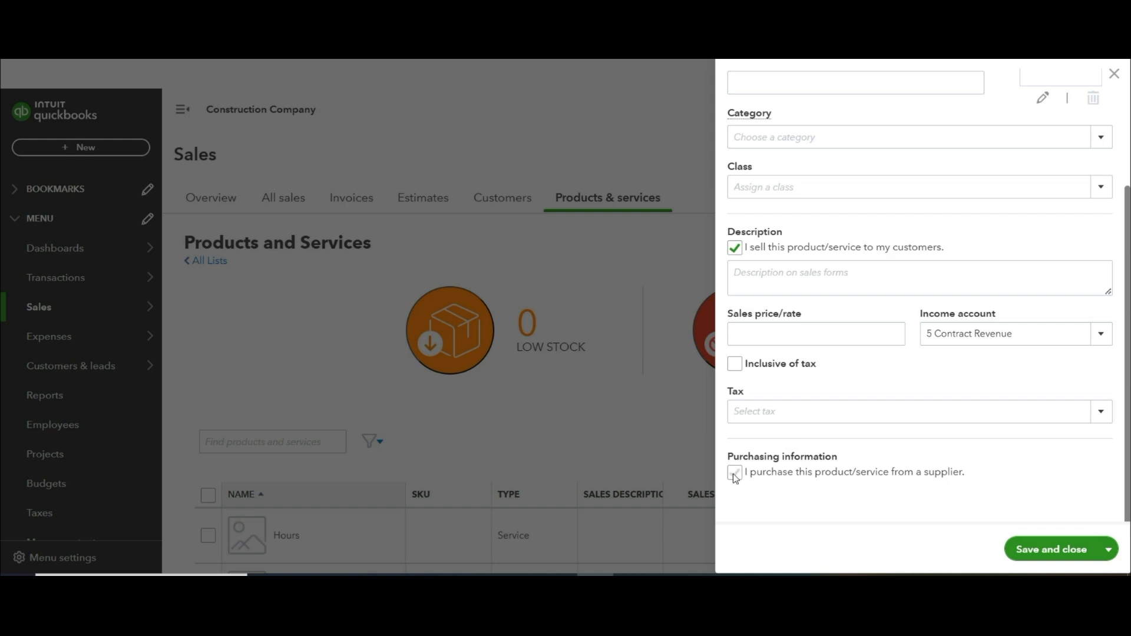
scroll(967, 410, down, 4)
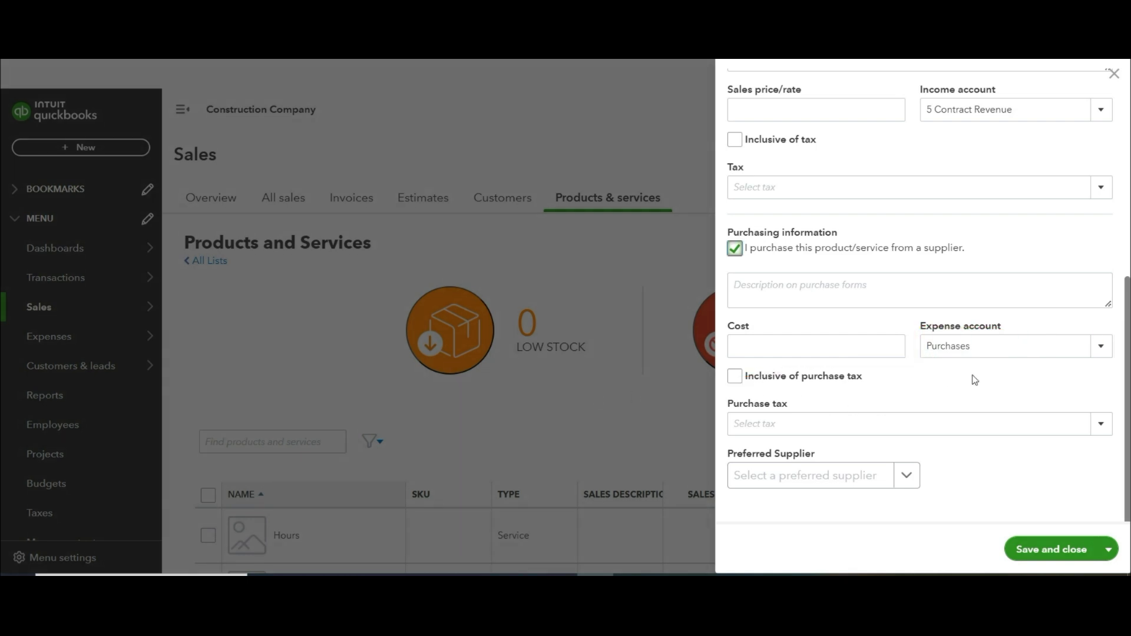
click(1060, 343)
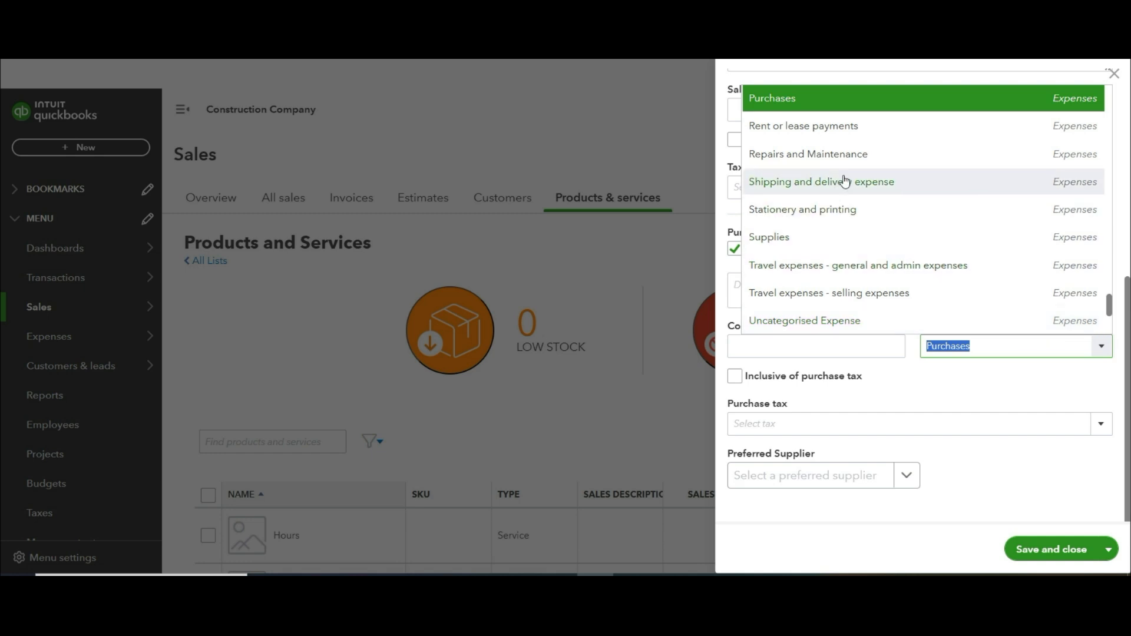
text(Mat)
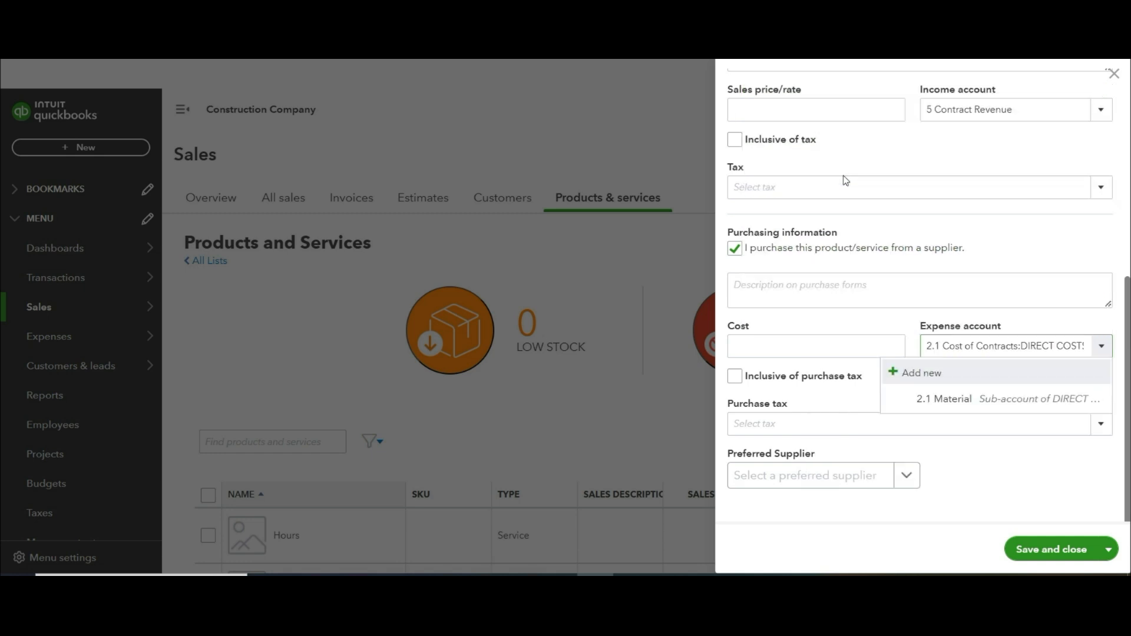
click(960, 396)
click(1038, 550)
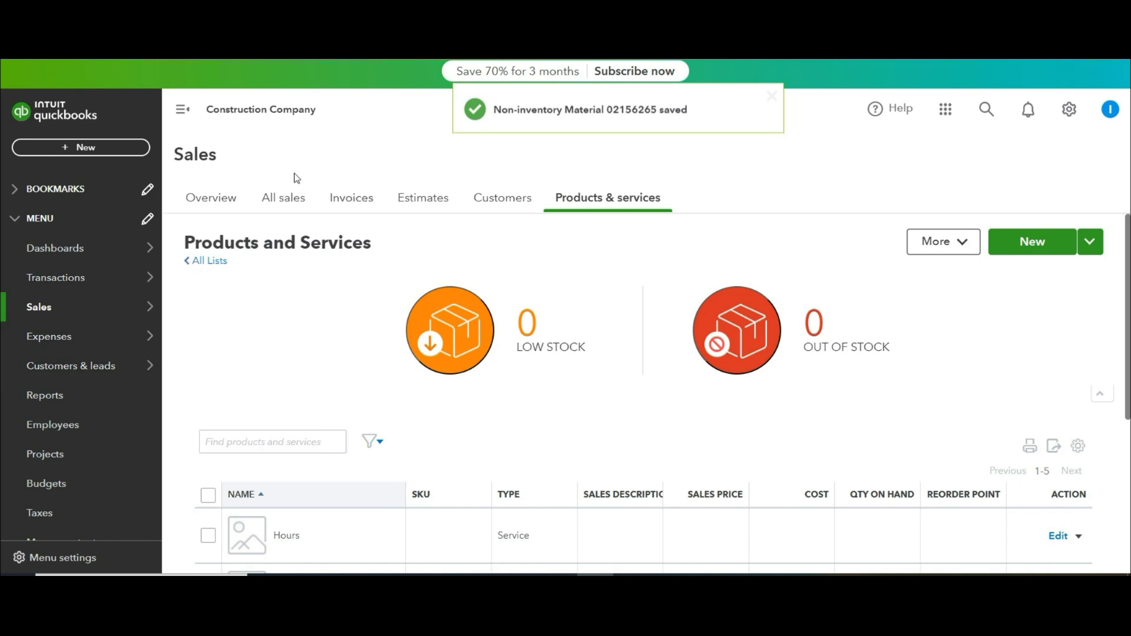
- Start a new supplier bill and add Material 02156265 as its first item line
click(85, 151)
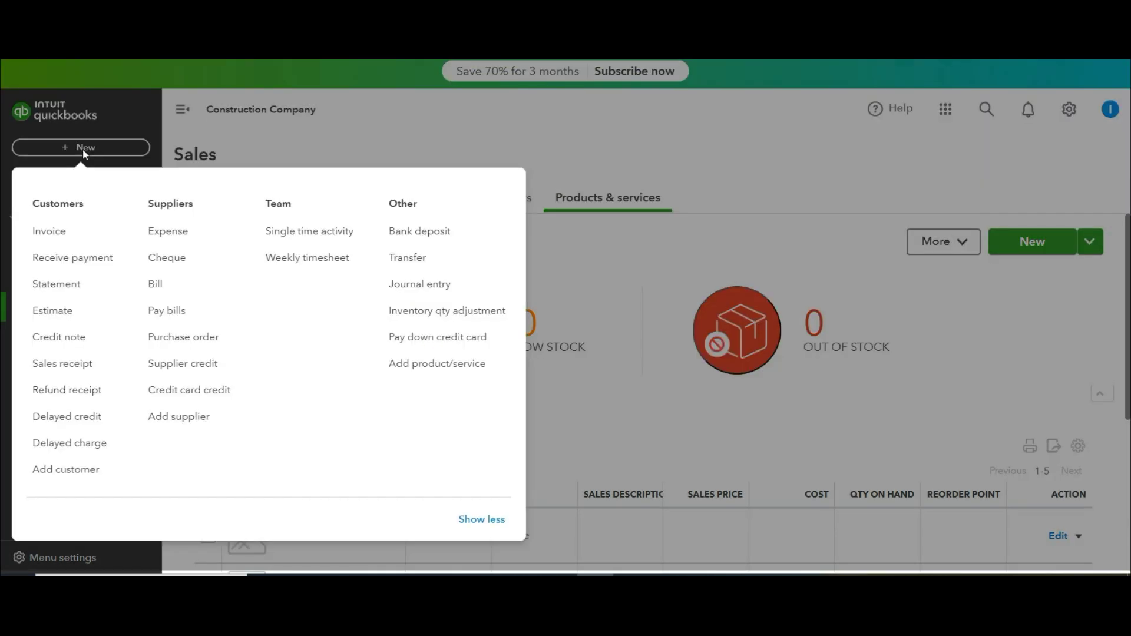
click(171, 291)
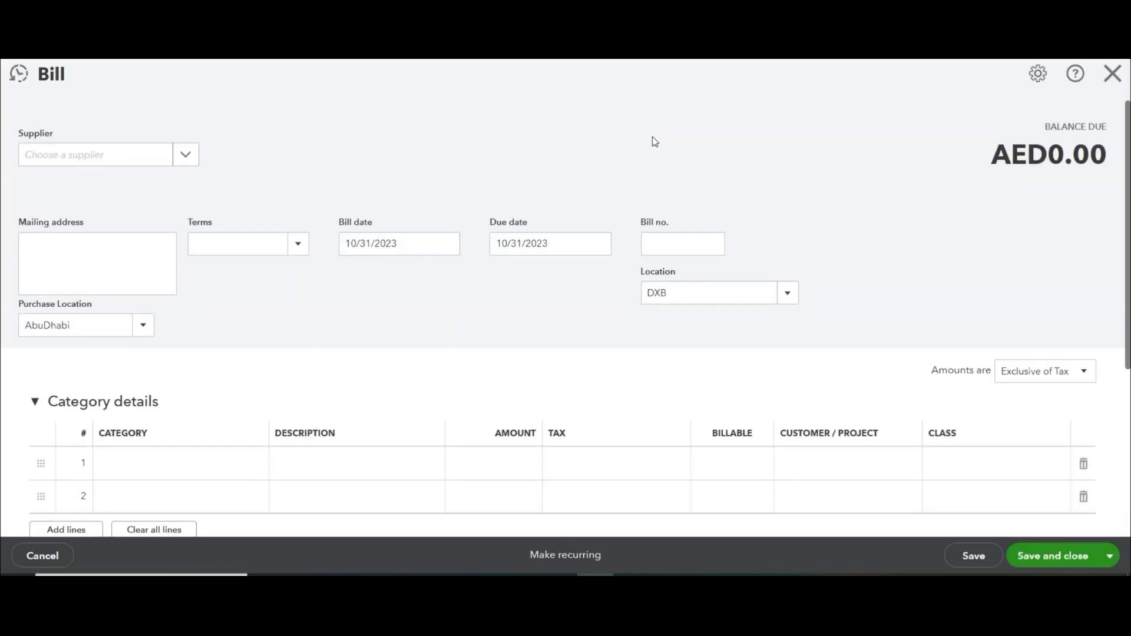
scroll(236, 235, down, 5)
click(212, 321)
click(227, 321)
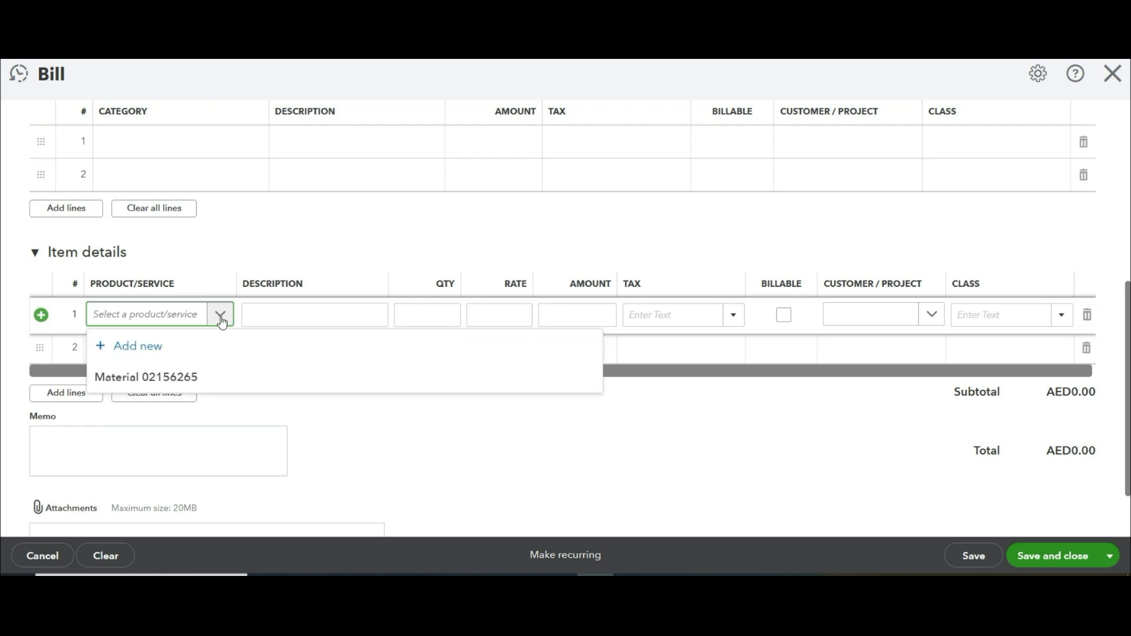
click(180, 377)
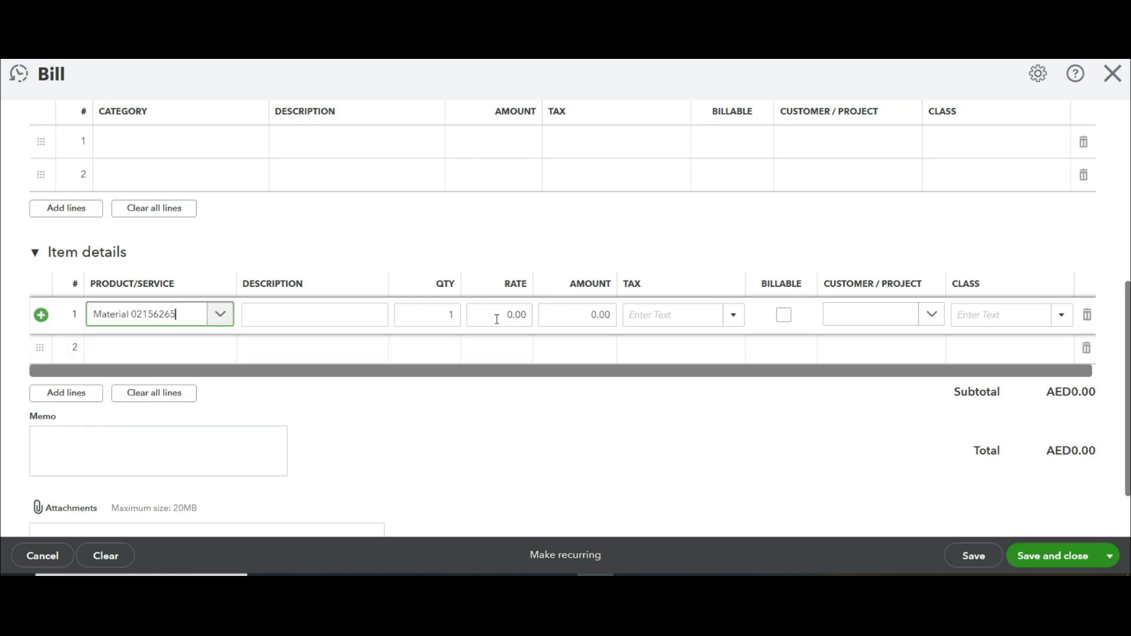
- Set the bill line to quantity 2,500, rate 25 and ZR Zero Rated tax, and assign it to project 1985 -Water proofing parking area 123
double_click(448, 314)
text(2500)
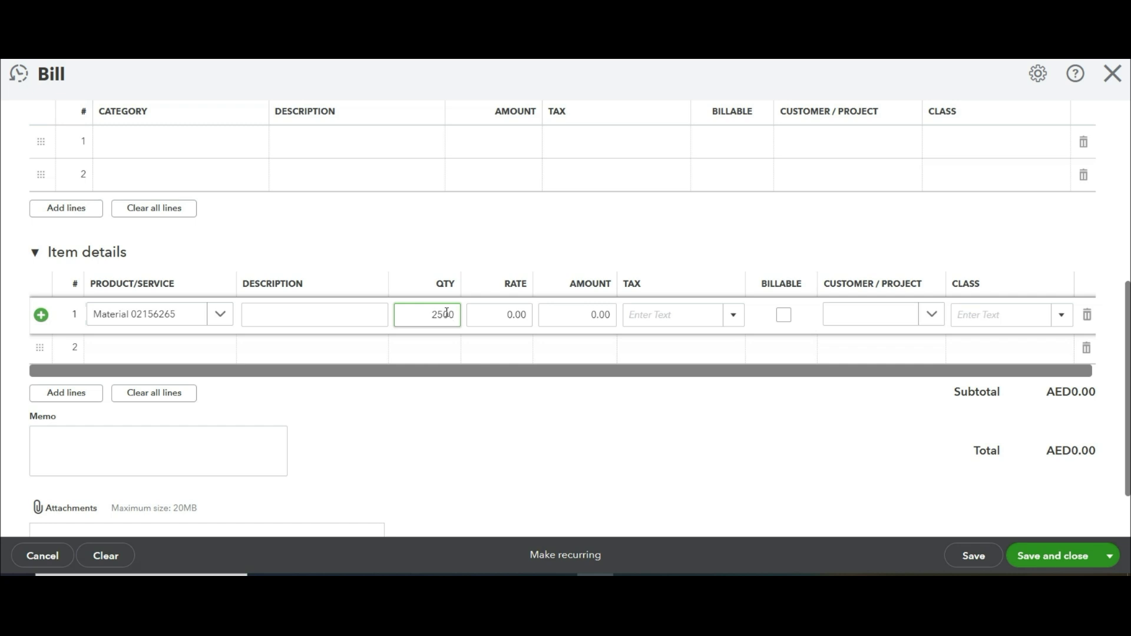
click(500, 315)
text(2500)
click(841, 404)
click(930, 390)
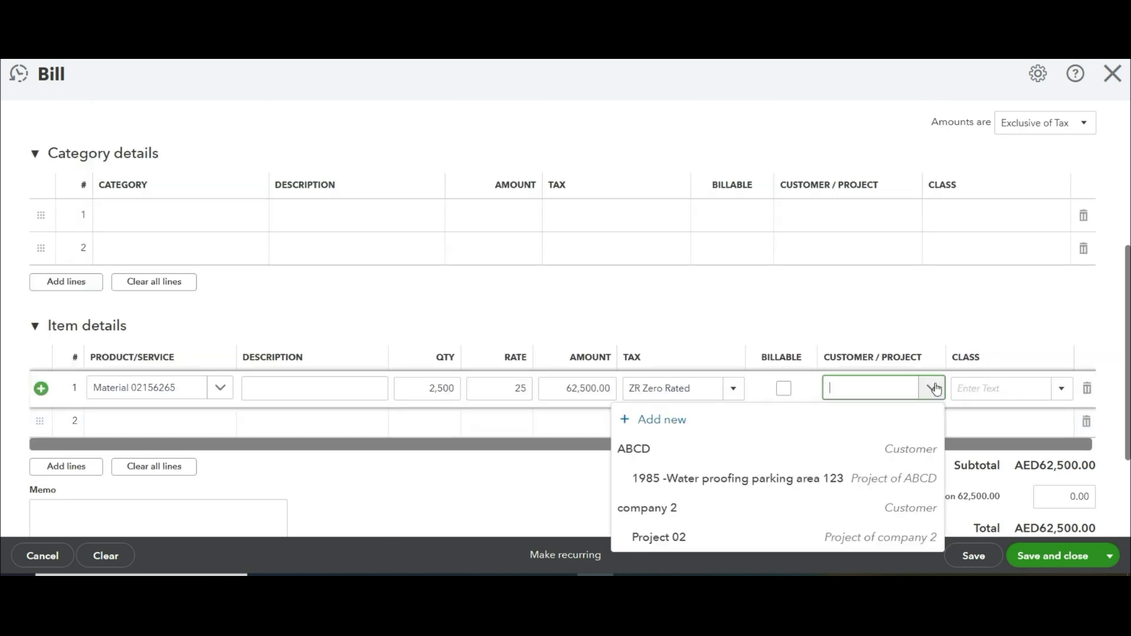
click(769, 480)
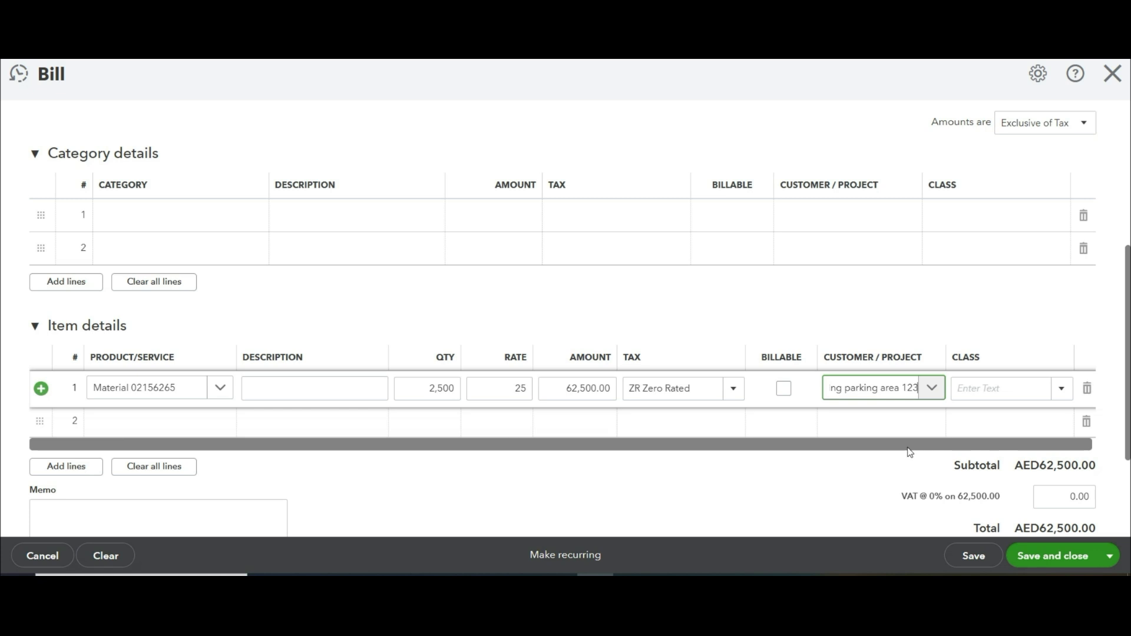
- Save and close the supplier bill, and open the Profit and Loss report for all dates
click(1034, 561)
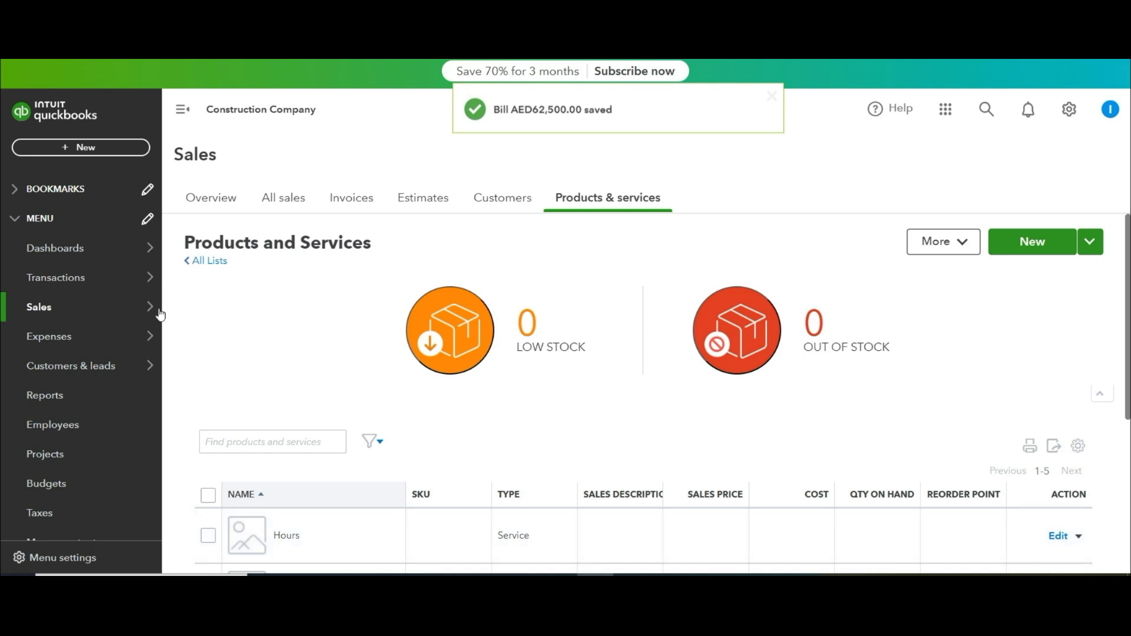
click(45, 396)
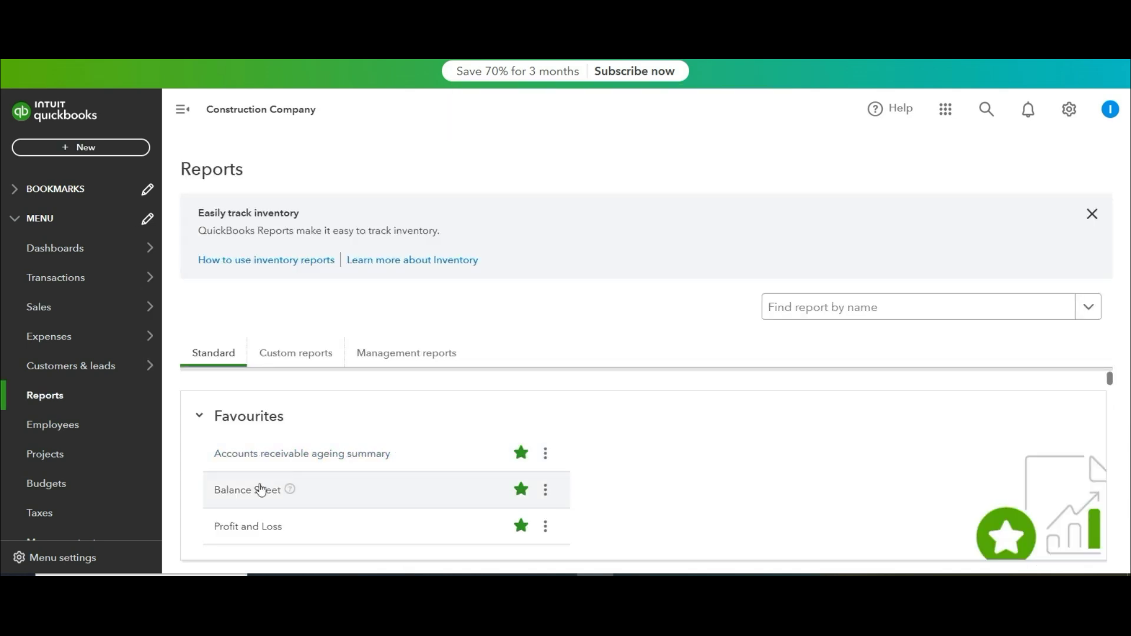
click(259, 524)
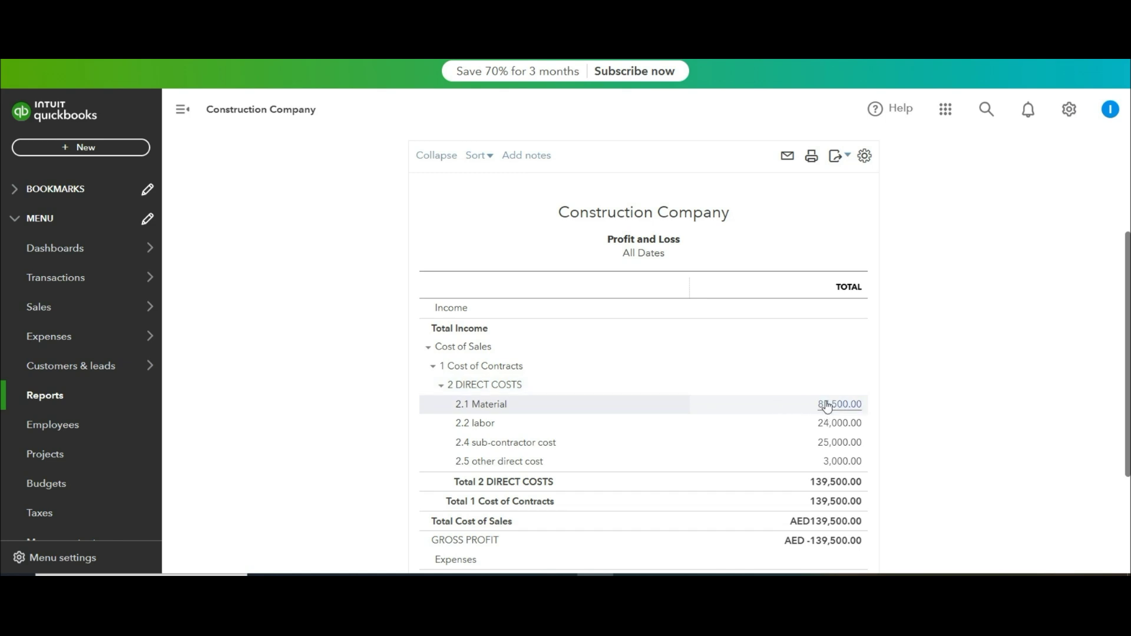
- Drill into the 2.1 Material total for all dates and examine the accounts and amounts of its transactions
click(824, 404)
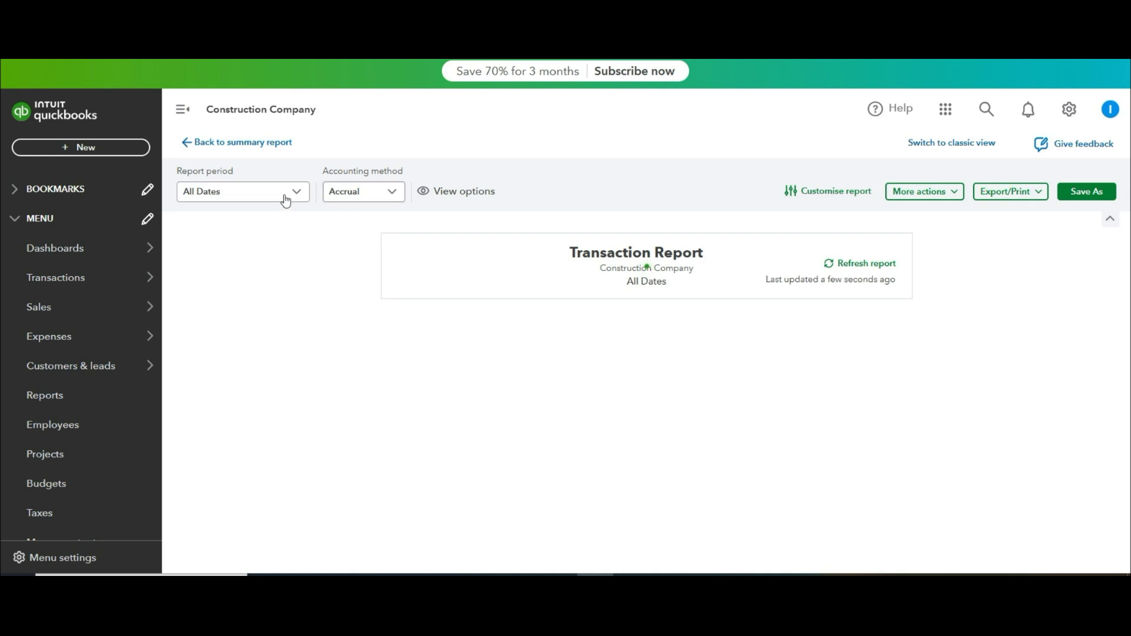
click(284, 195)
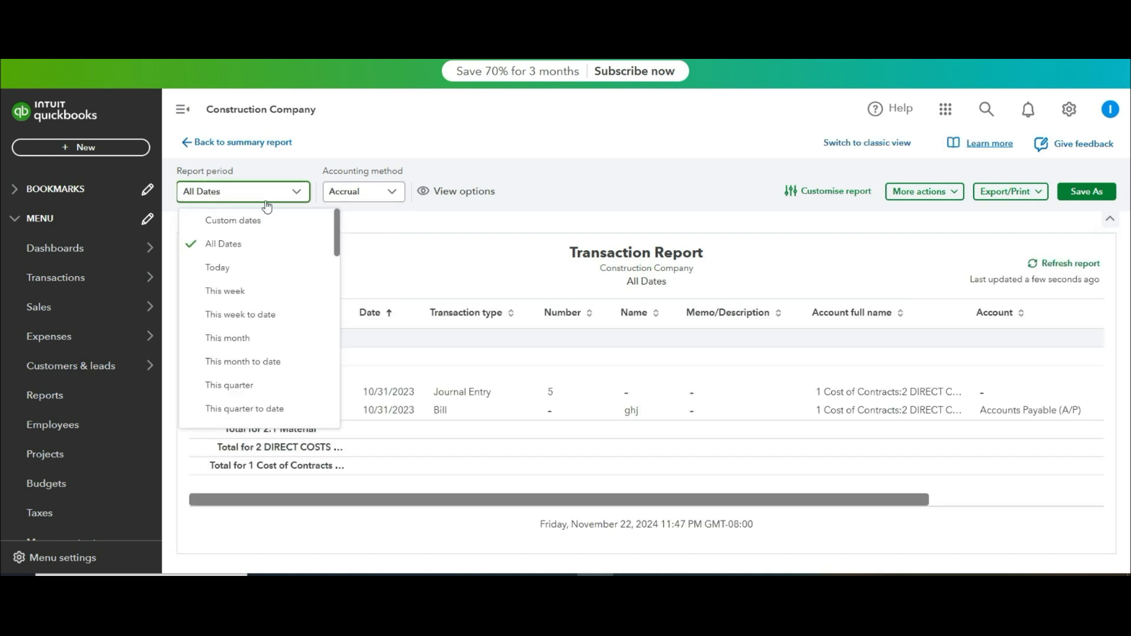
click(239, 242)
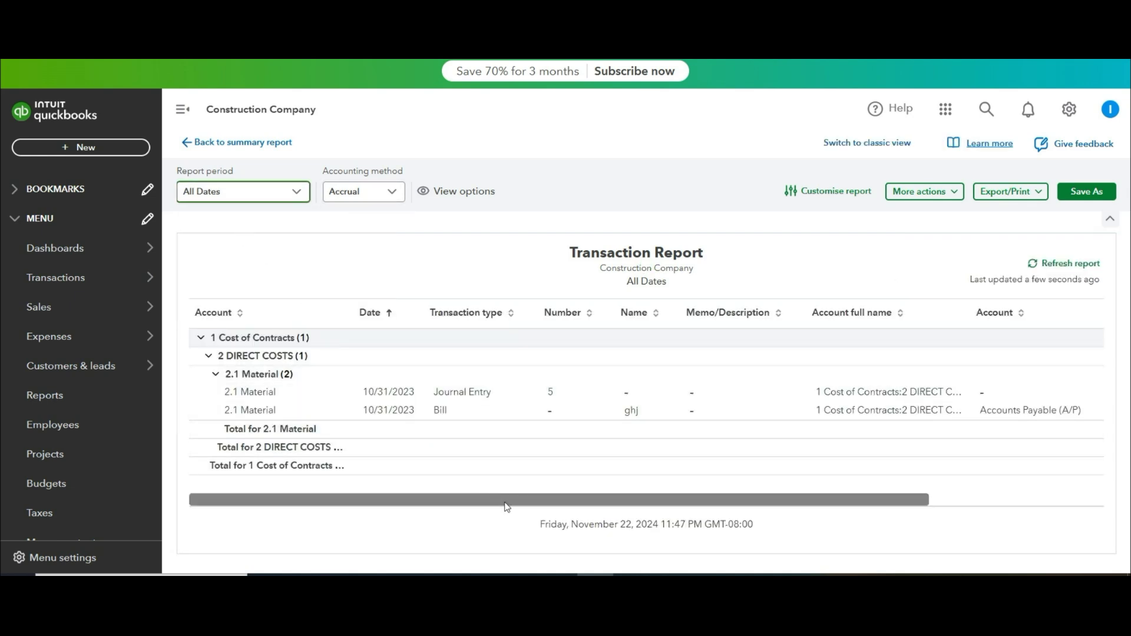
drag(506, 504, 774, 520)
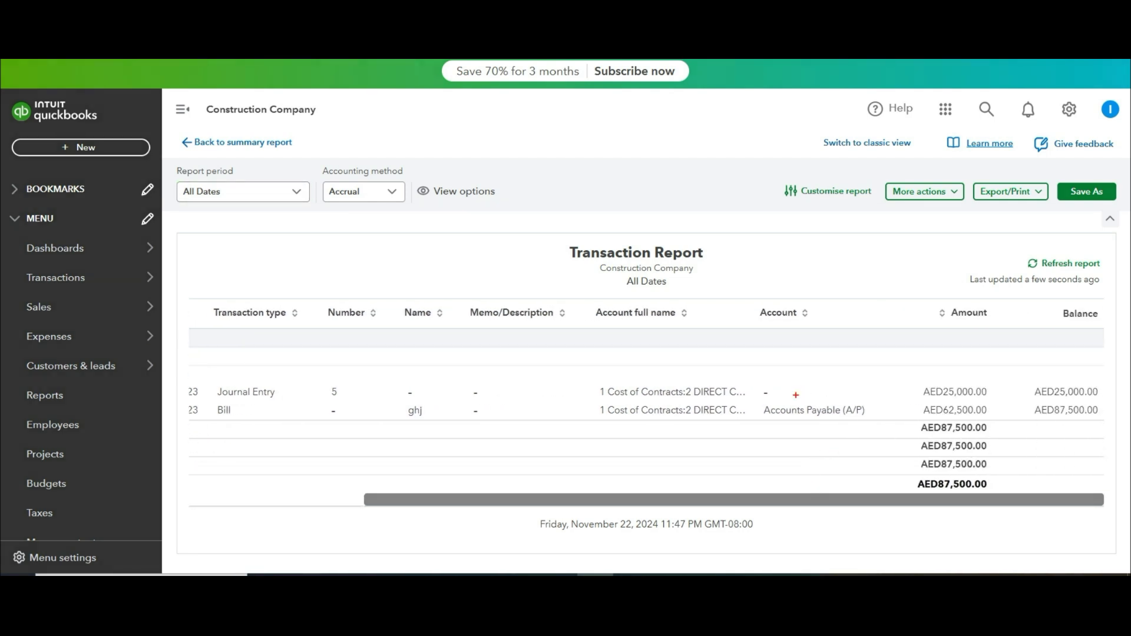
mouse_move(761, 401)
mouse_down()
mouse_move(1001, 419)
mouse_move(1057, 346)
mouse_move(598, 323)
mouse_up()
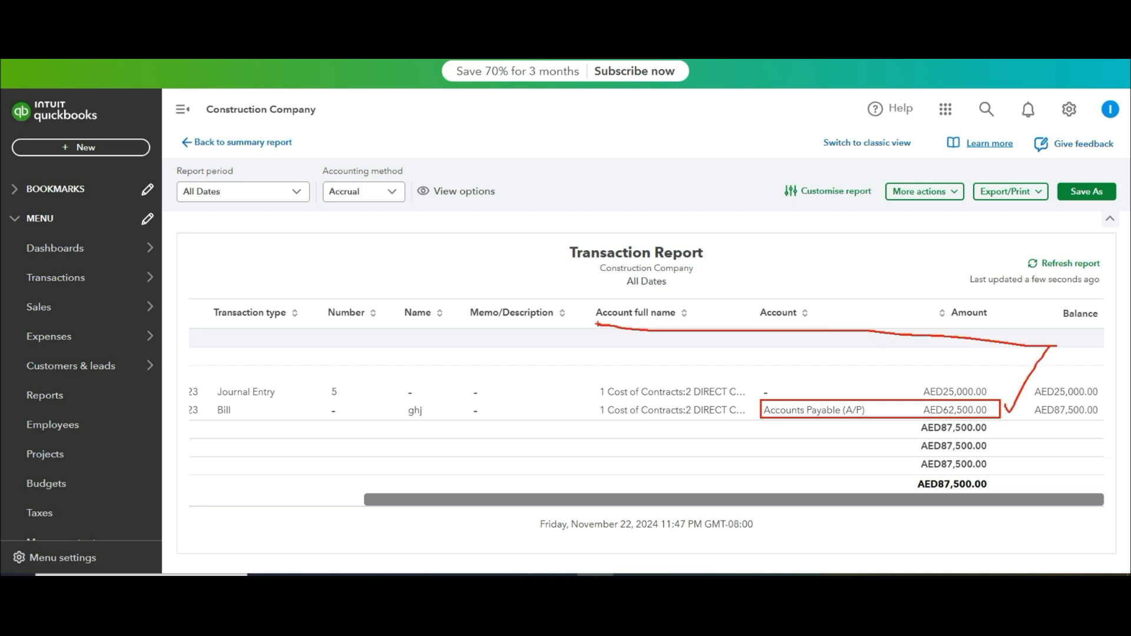
drag(471, 341, 472, 366)
text(chr)
key(BackSpace)
text(arged to project )
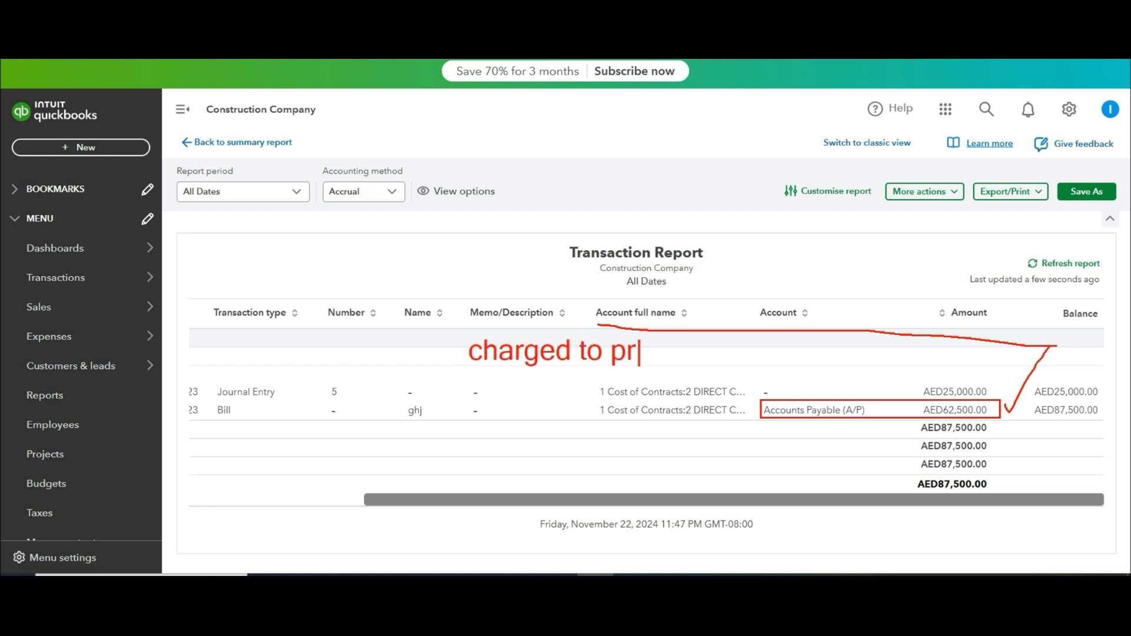
text(without being en)
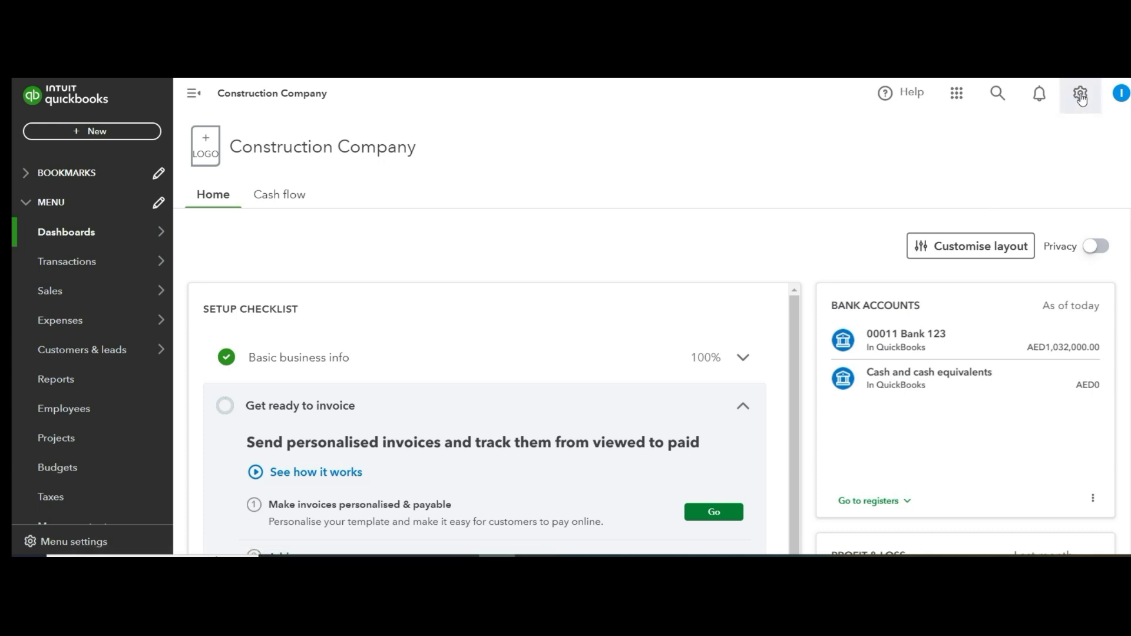
- Start a new inventory product named Material 222 with as-of date 01/01/2023
click(1080, 118)
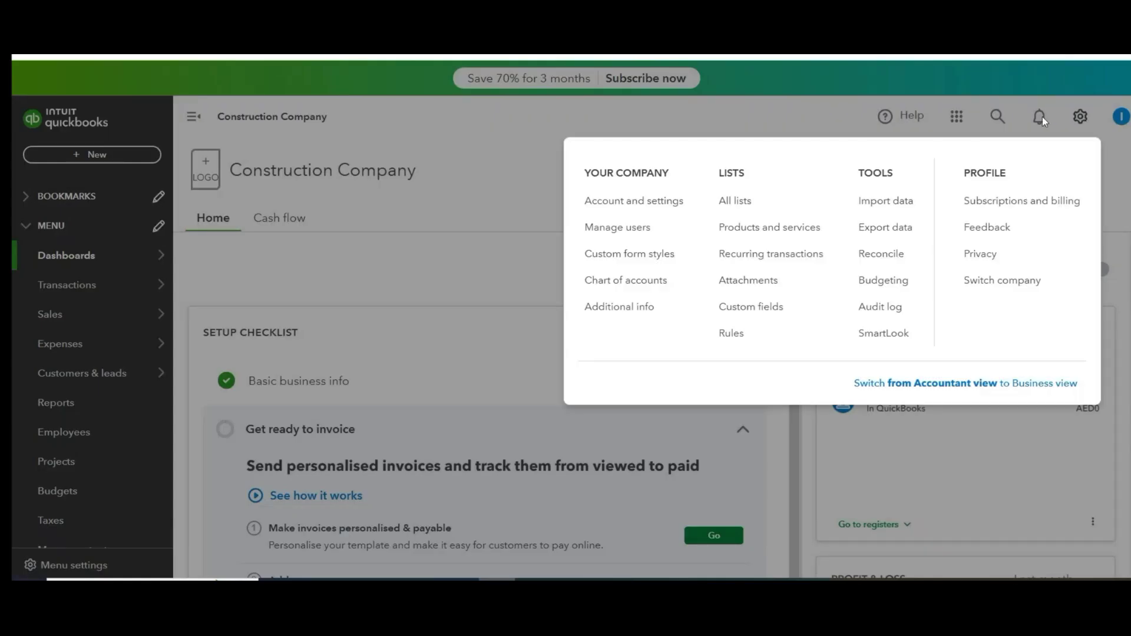
click(770, 230)
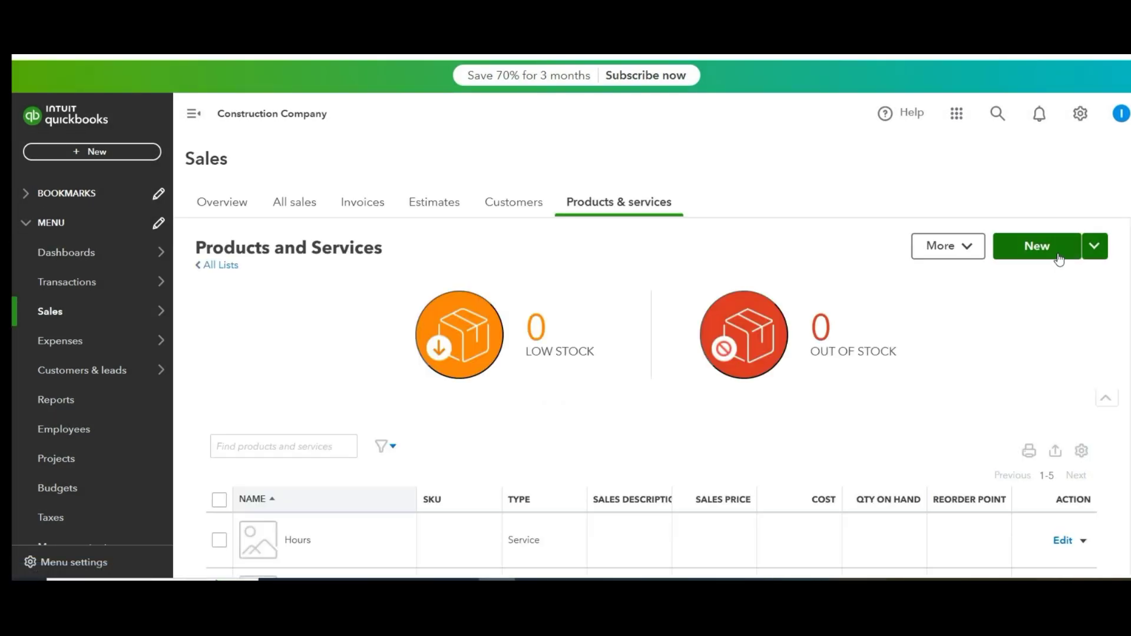
click(1059, 259)
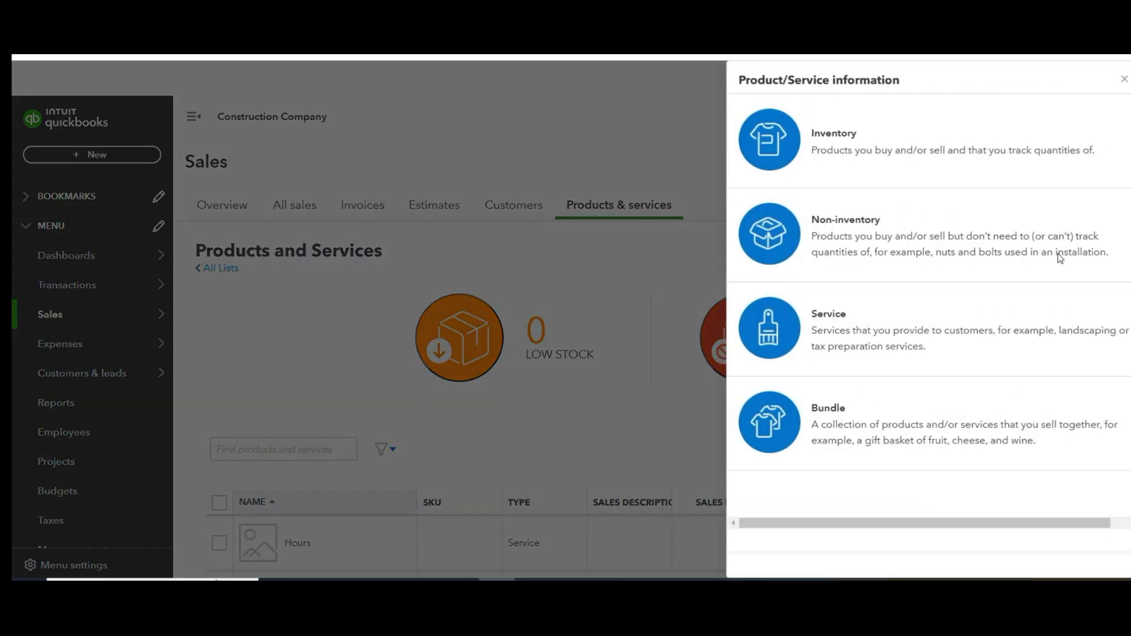
click(894, 159)
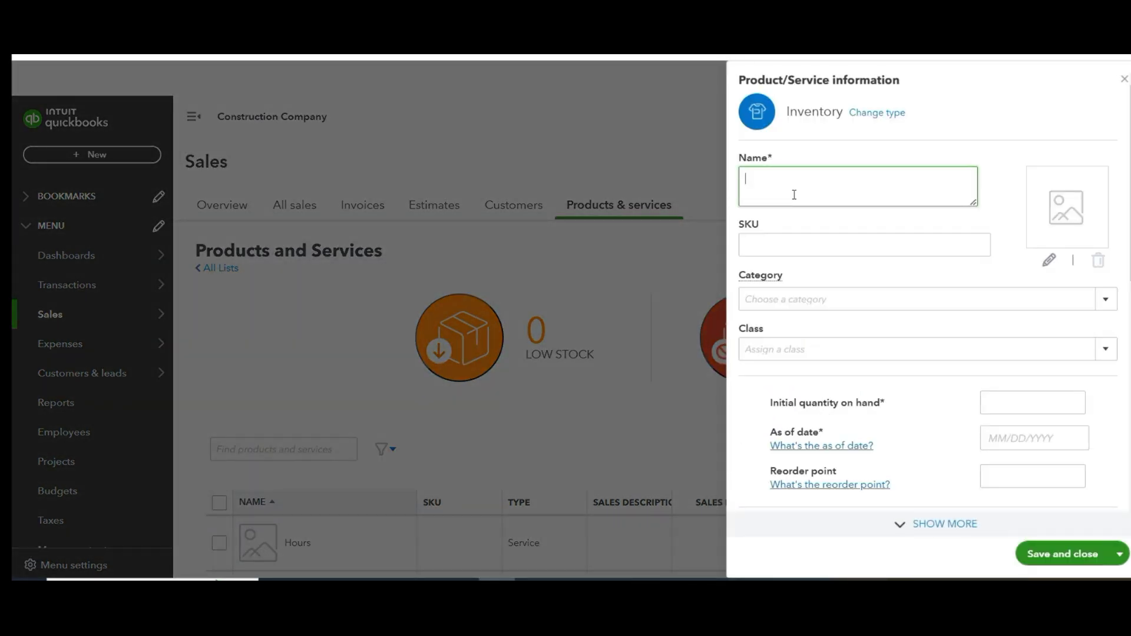
text(Material 222)
- Set the inventory item's expense account to 2.1 Material under Direct Costs
scroll(898, 277, down, 10)
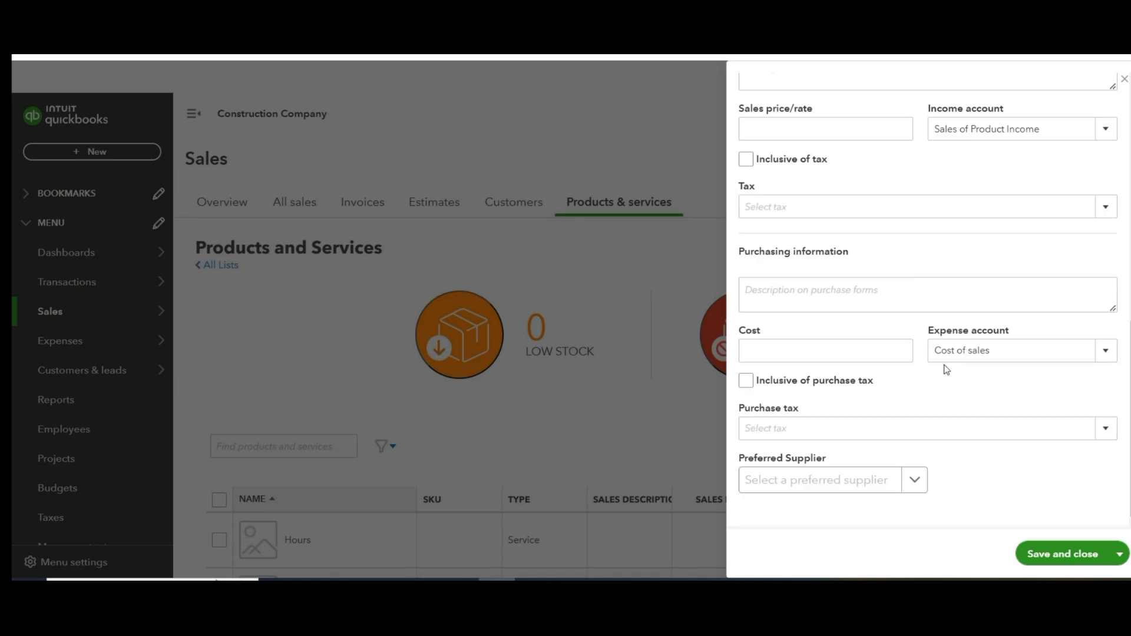
click(1105, 353)
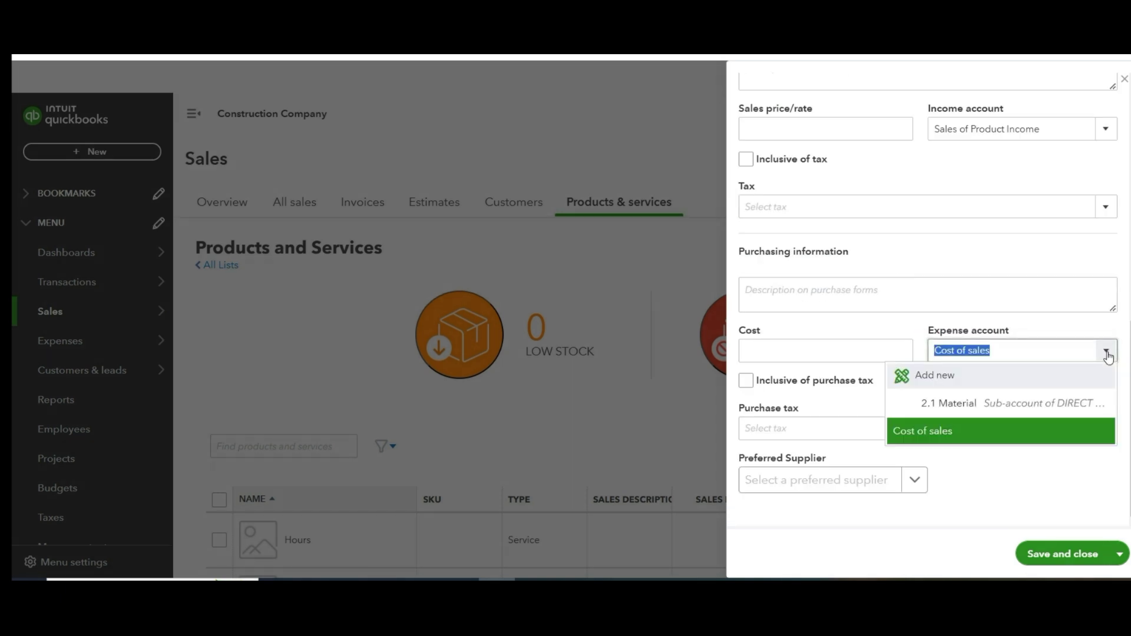
click(1049, 406)
scroll(1015, 219, up, 3)
scroll(1014, 220, down, 3)
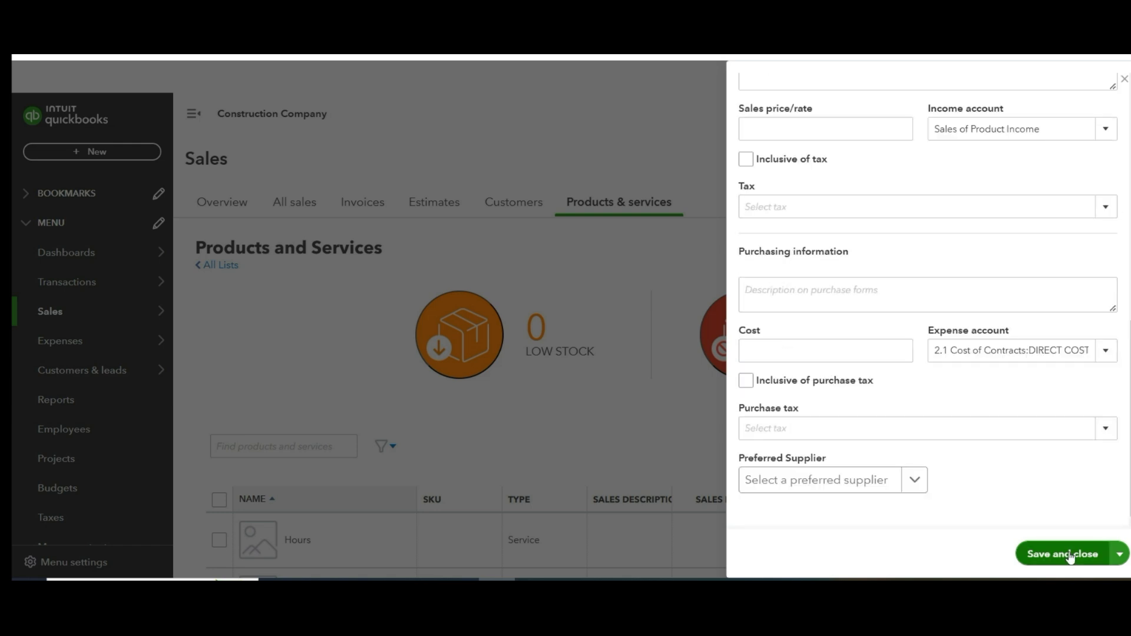
- Set the item's initial quantity on hand to 0 and save the item
click(1071, 556)
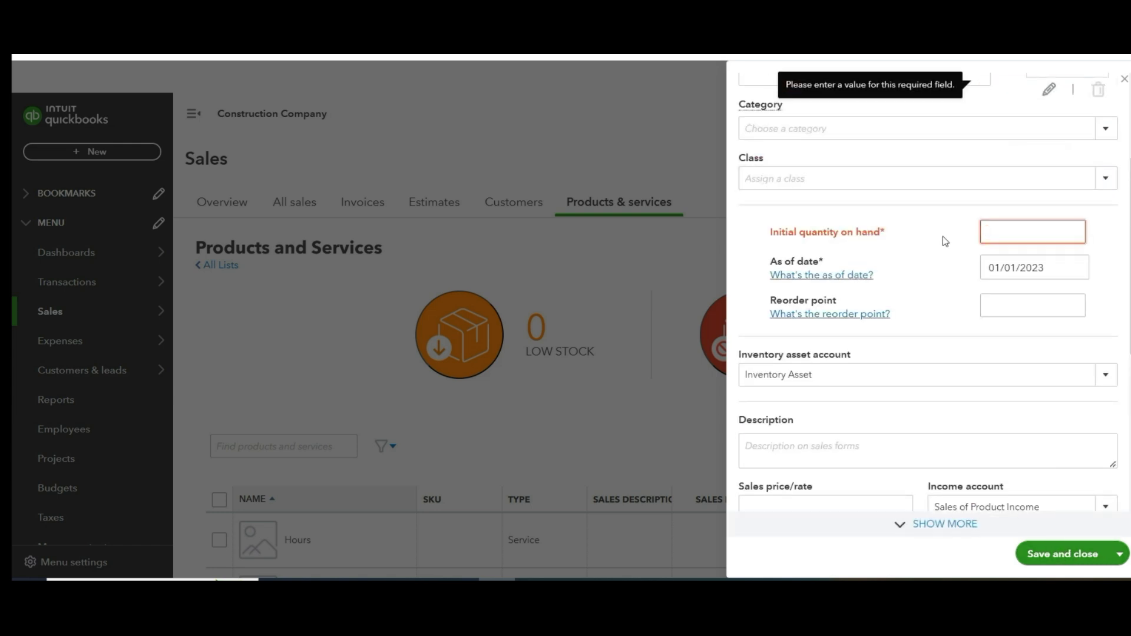
text(0)
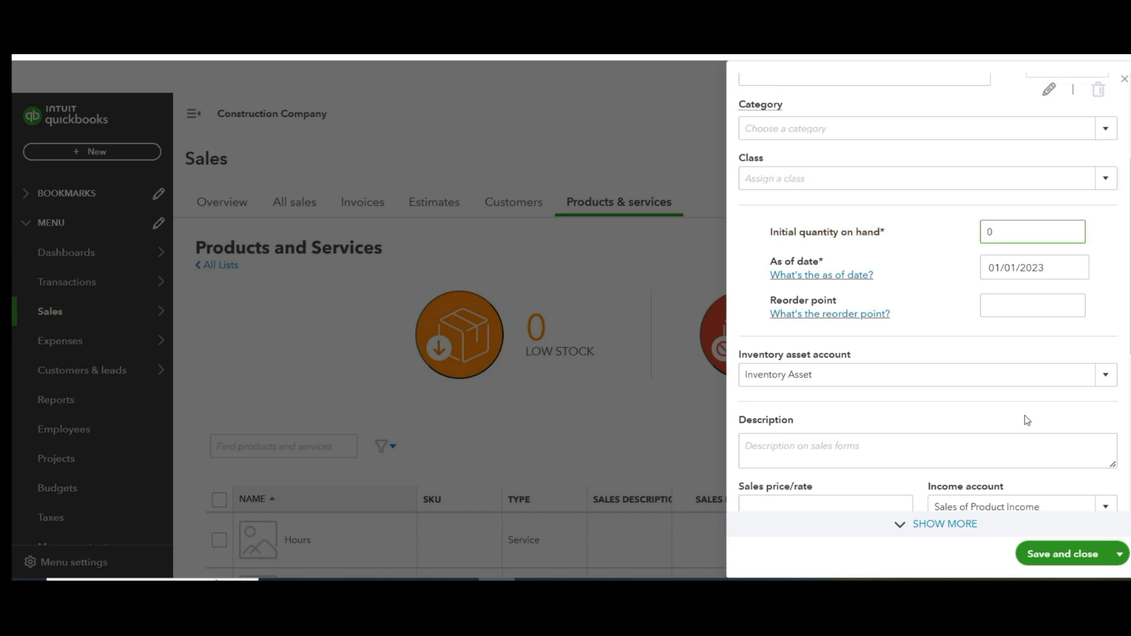
click(1052, 554)
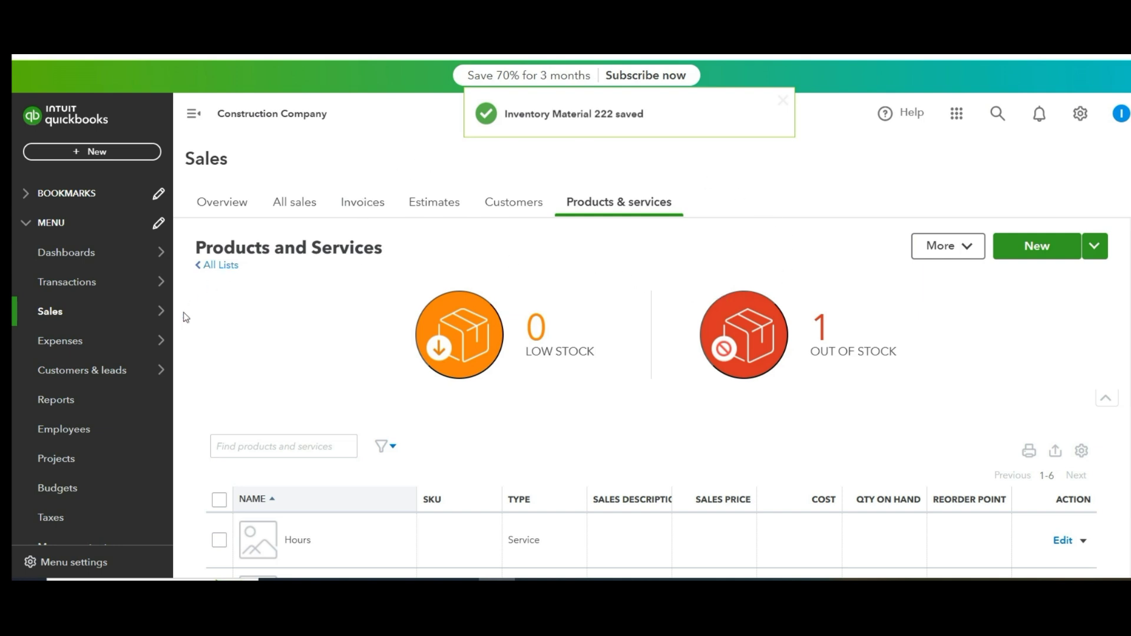
- Start a new bill for supplier sdfd with bill date 08/15/2023
click(135, 159)
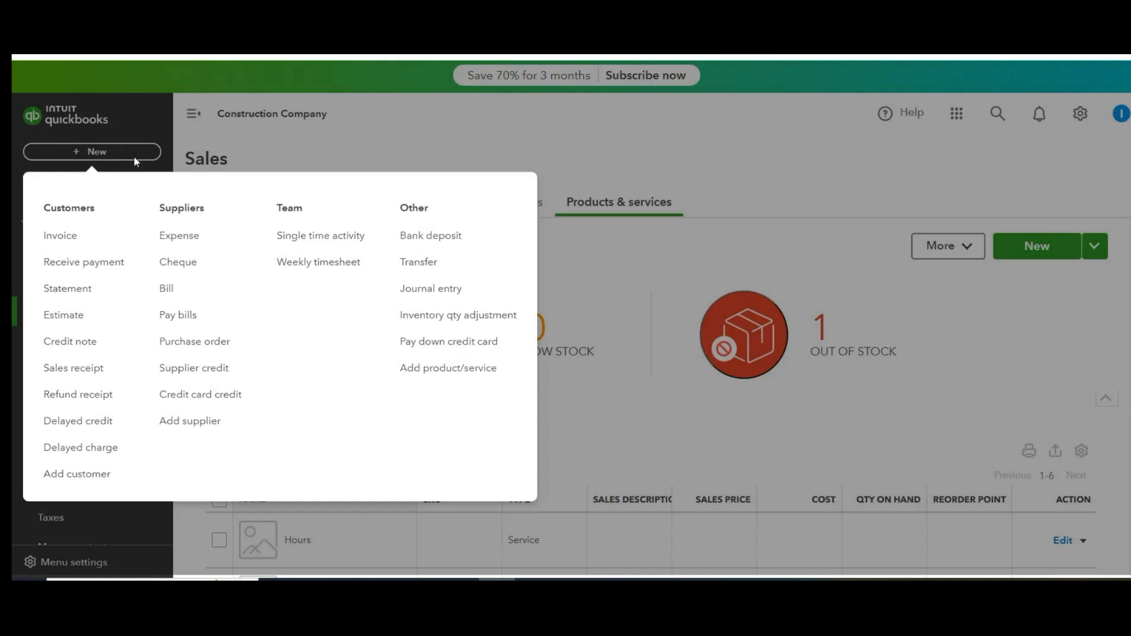
click(198, 295)
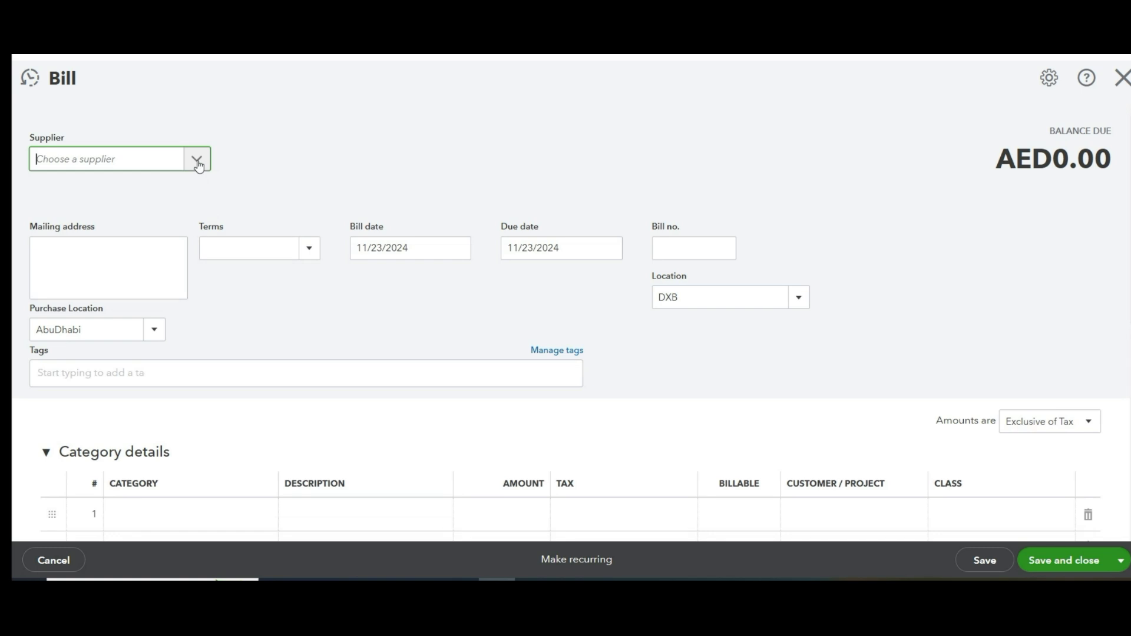
click(198, 165)
scroll(228, 290, down, 3)
click(247, 294)
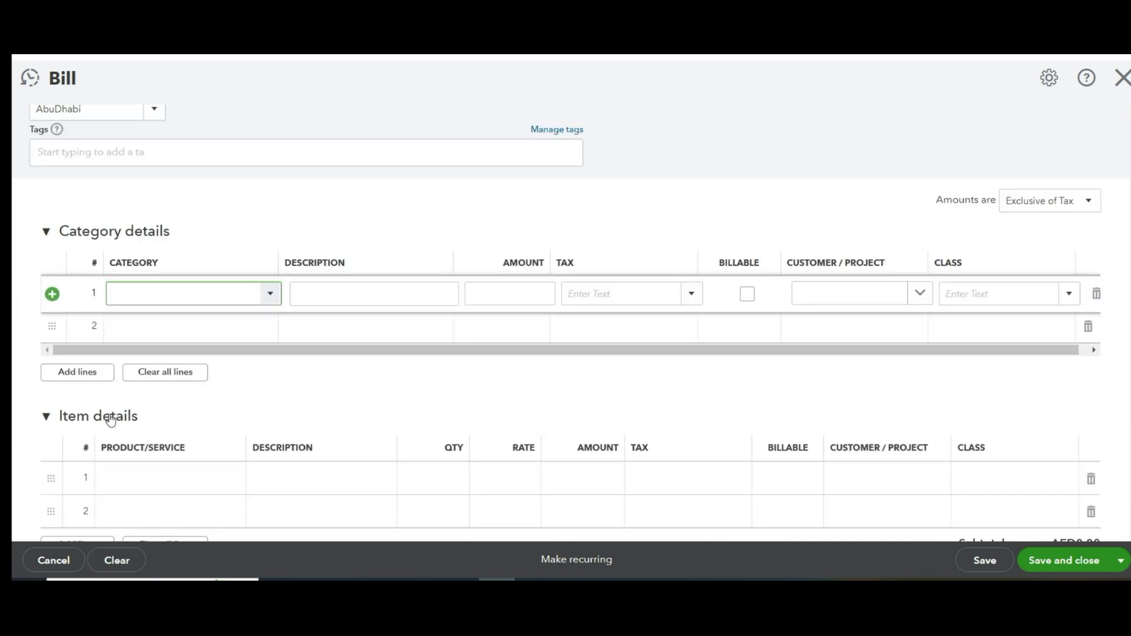
- Add Material 222 as the bill's first item line with quantity 500 and rate 250
scroll(195, 455, down, 3)
click(235, 335)
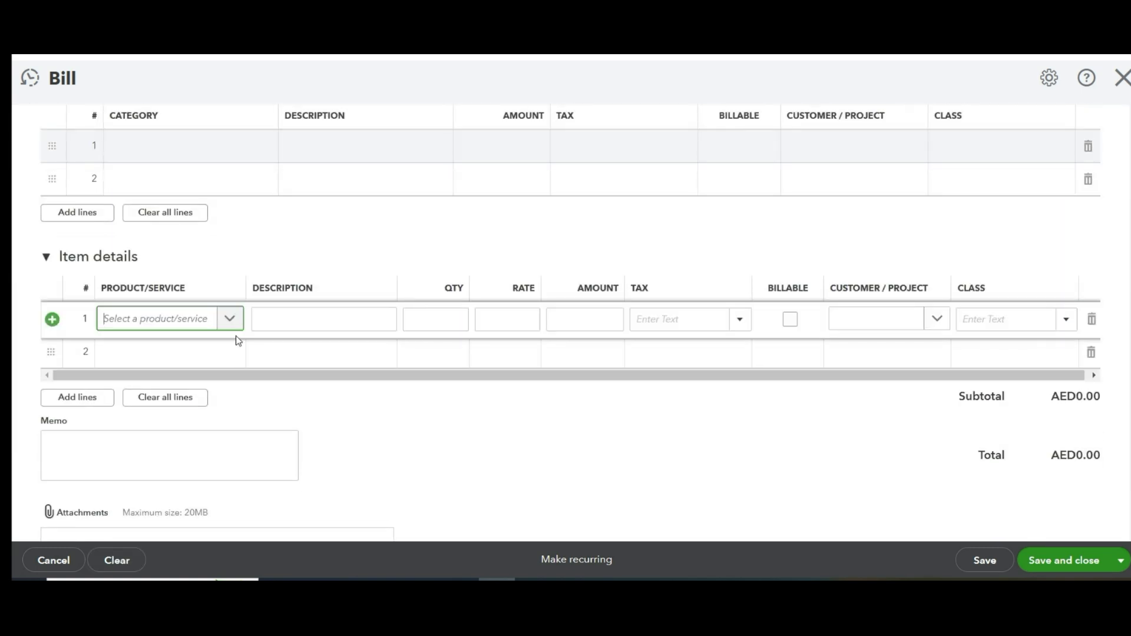
click(230, 320)
click(156, 415)
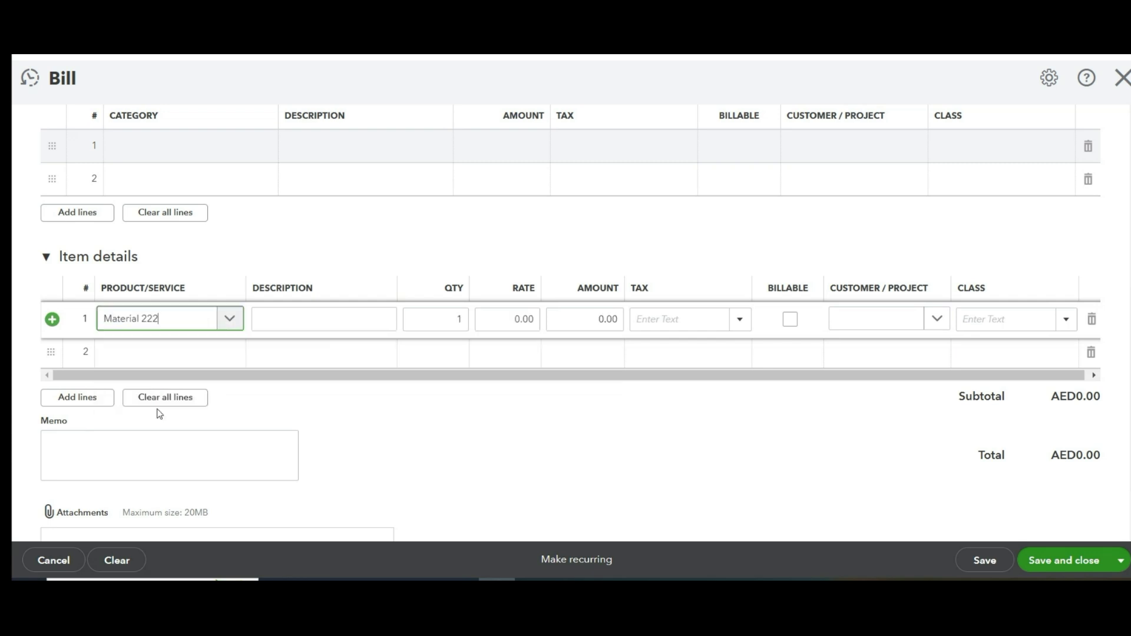
click(453, 321)
text(500)
click(498, 321)
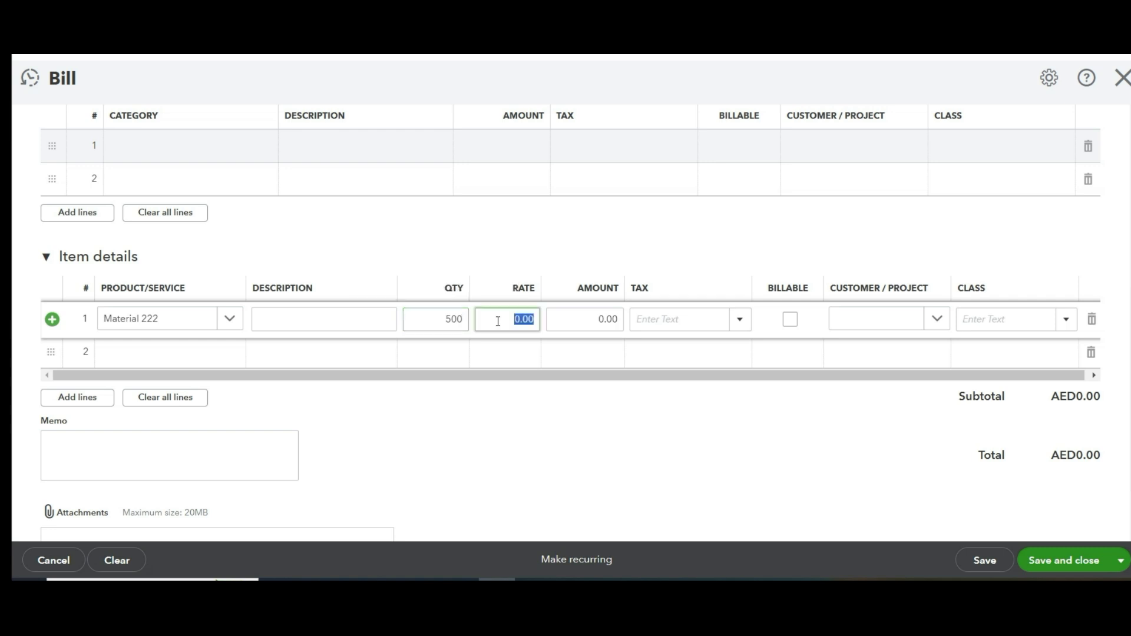
text(250)
click(702, 442)
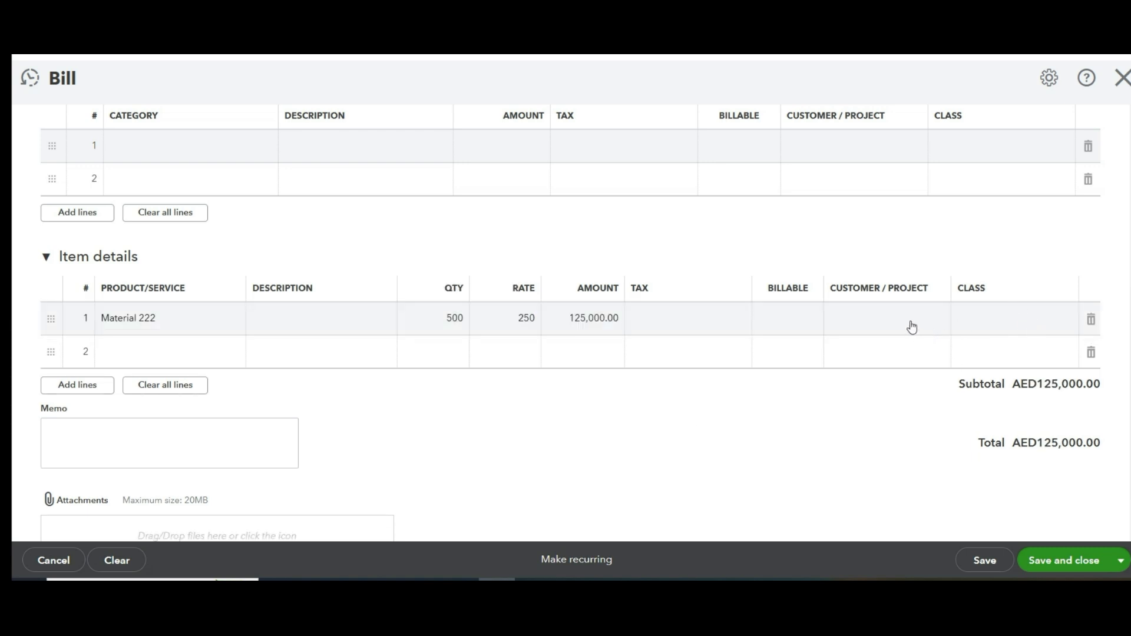
- Set the bill's amounts to Out of scope of Tax
scroll(966, 268, up, 3)
click(1032, 277)
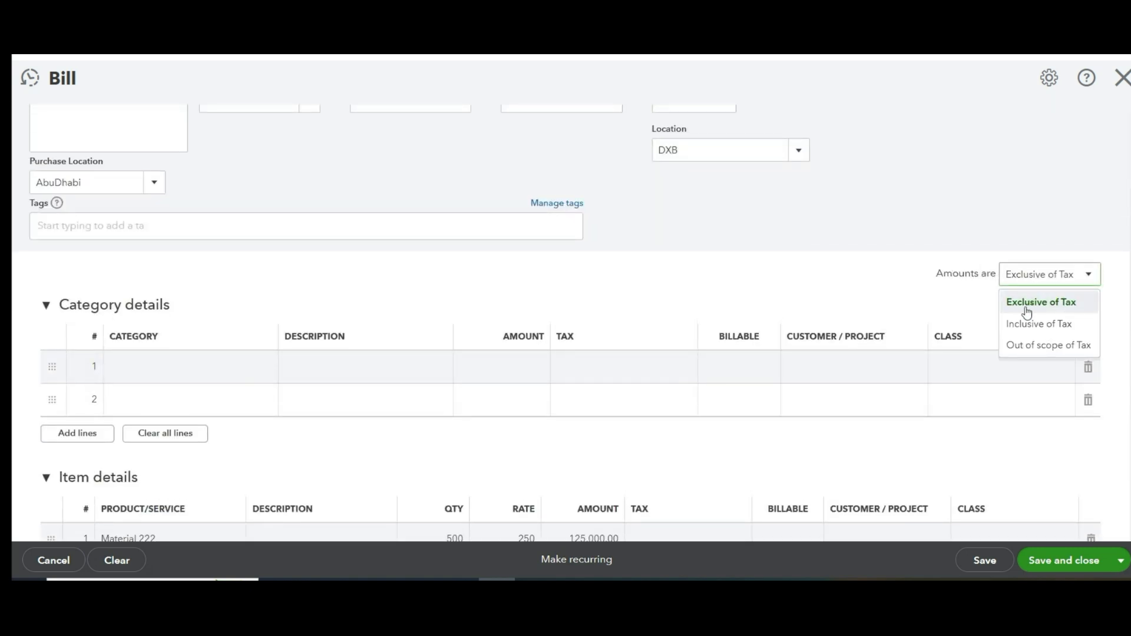
click(1022, 343)
- Assign the Material 222 line to project 1985 -Water proofing parking area 123 of customer ABCD
scroll(1025, 344, down, 5)
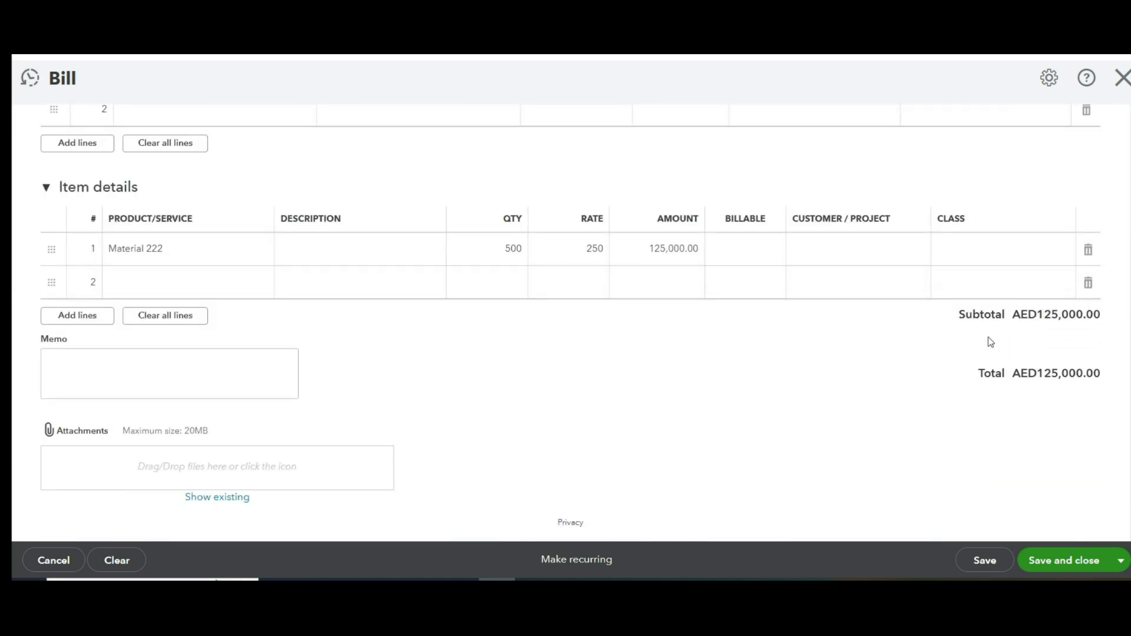
click(872, 253)
click(917, 249)
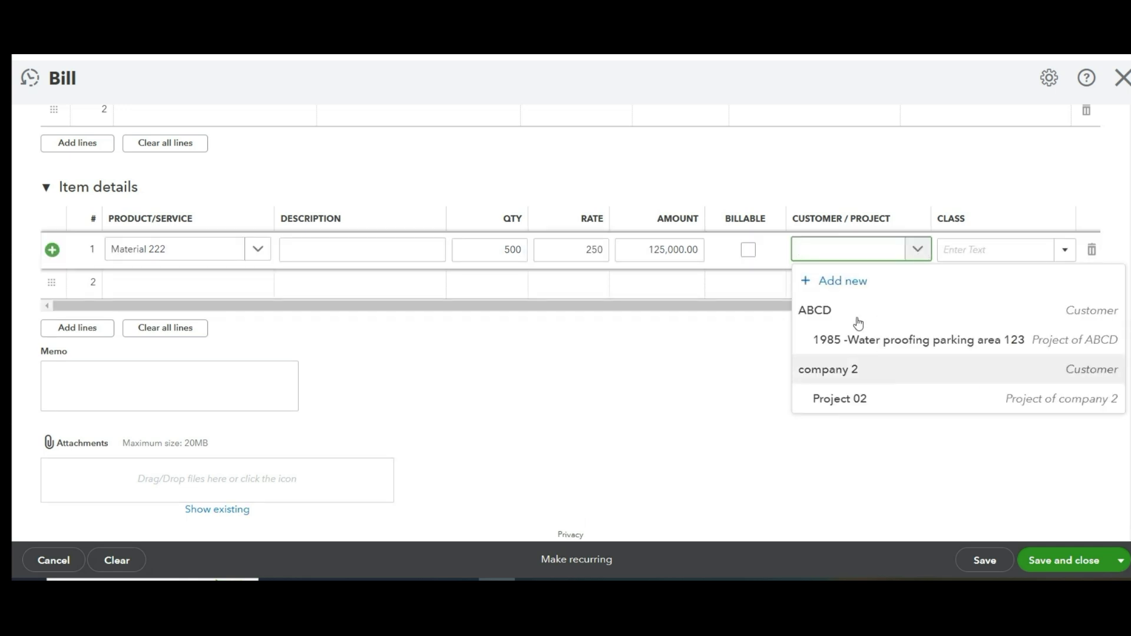
click(844, 352)
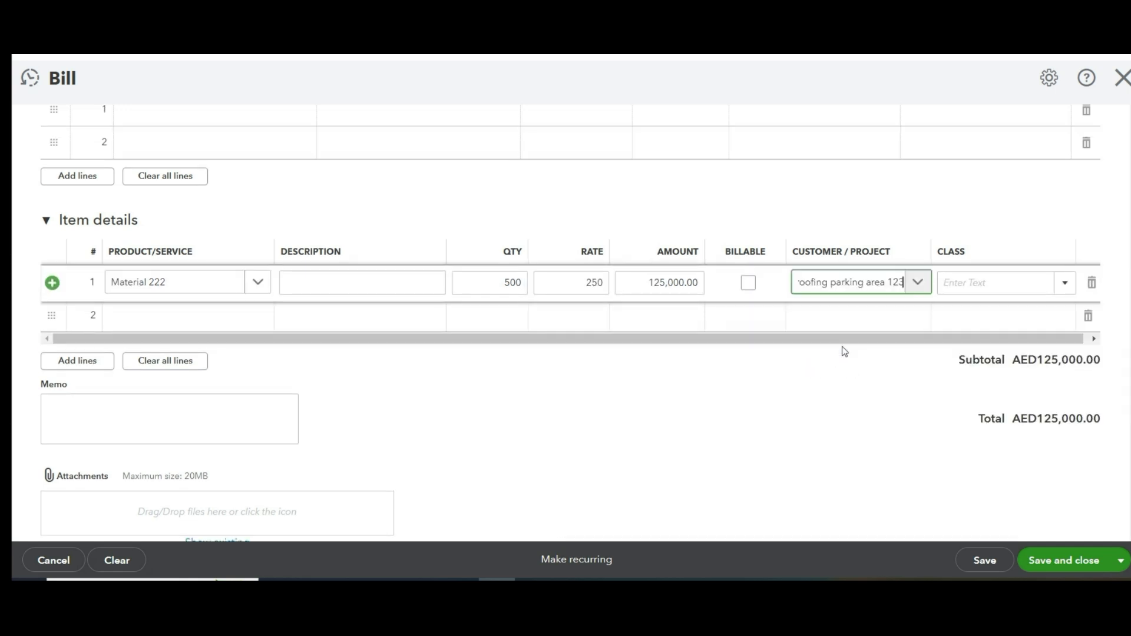
click(742, 409)
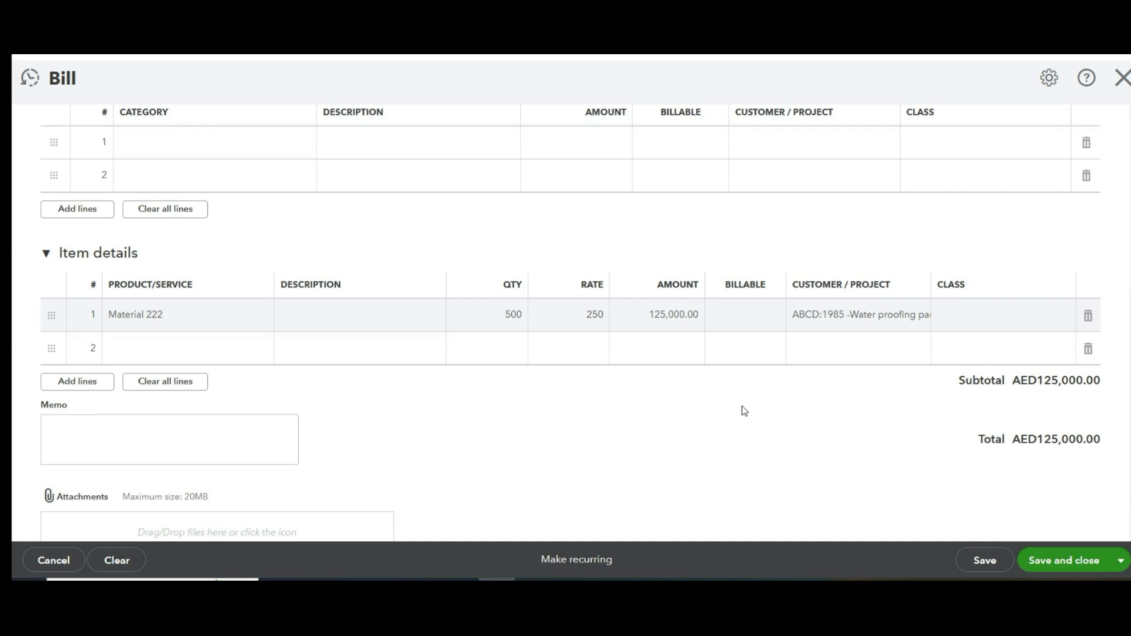
scroll(745, 411, down, 1)
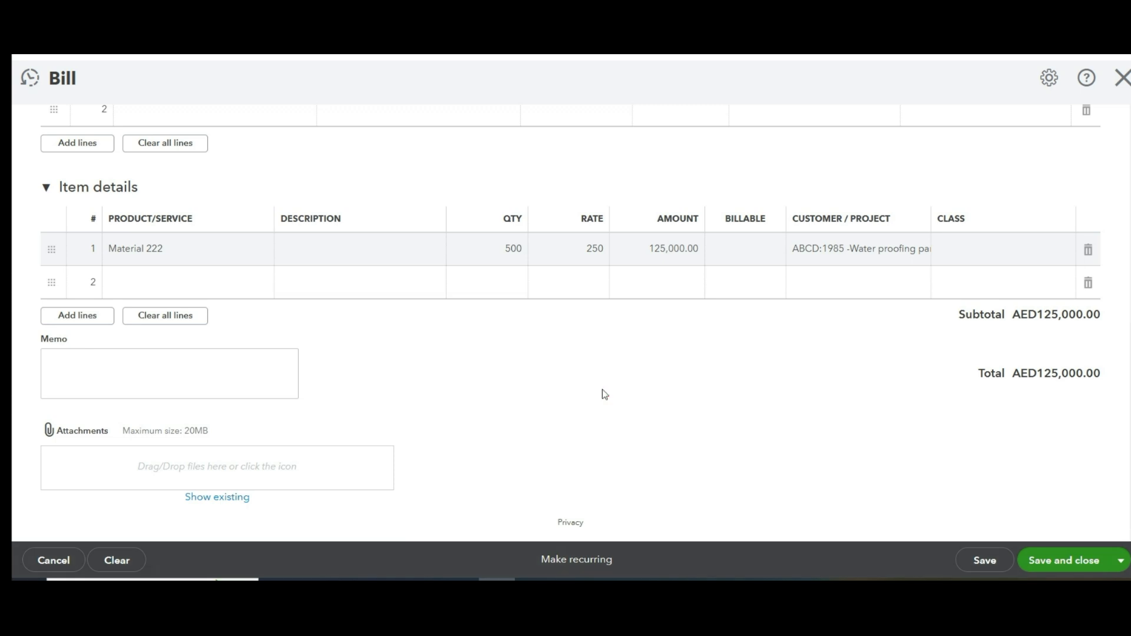
scroll(771, 383, up, 4)
scroll(770, 384, up, 5)
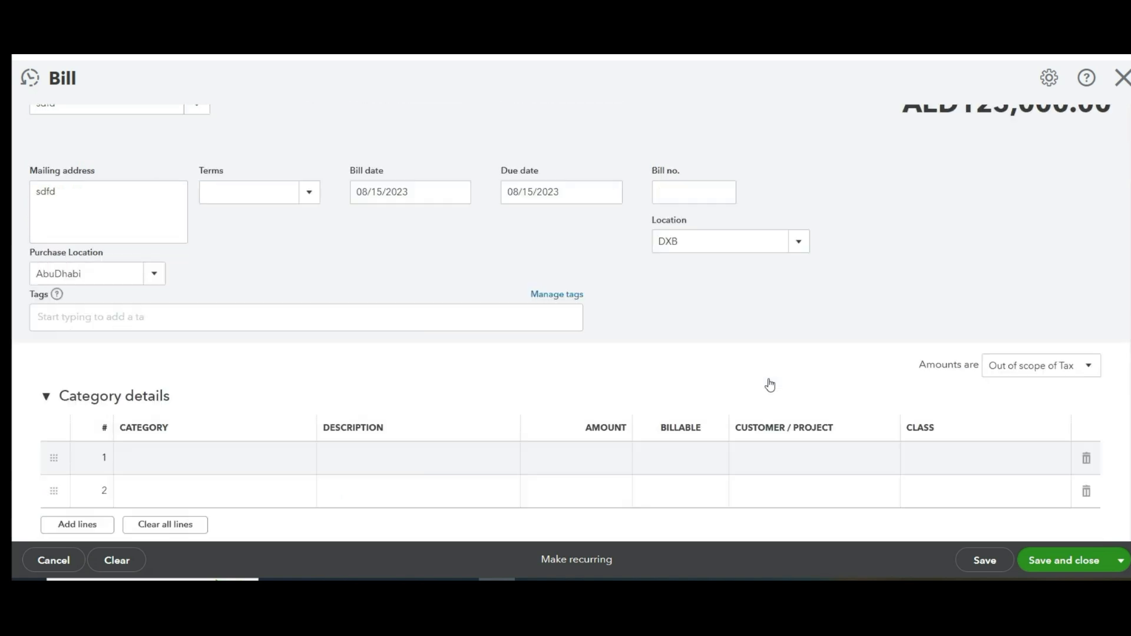
scroll(770, 383, down, 10)
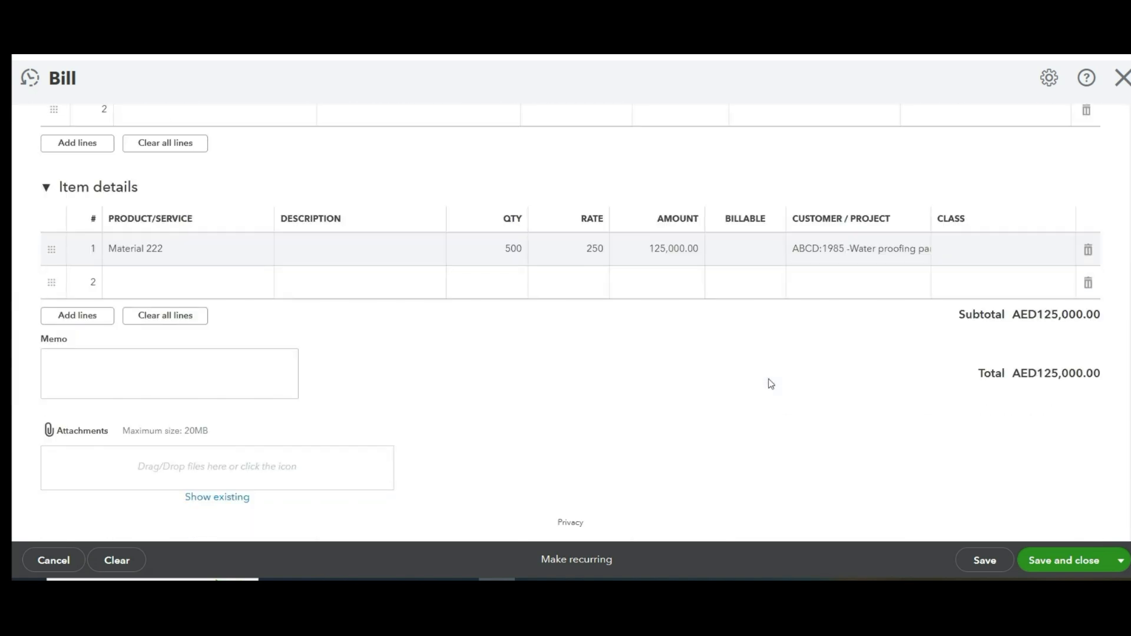
- Save and close the Material 222 bill, and open the Inventory Valuation Detail report
click(1071, 558)
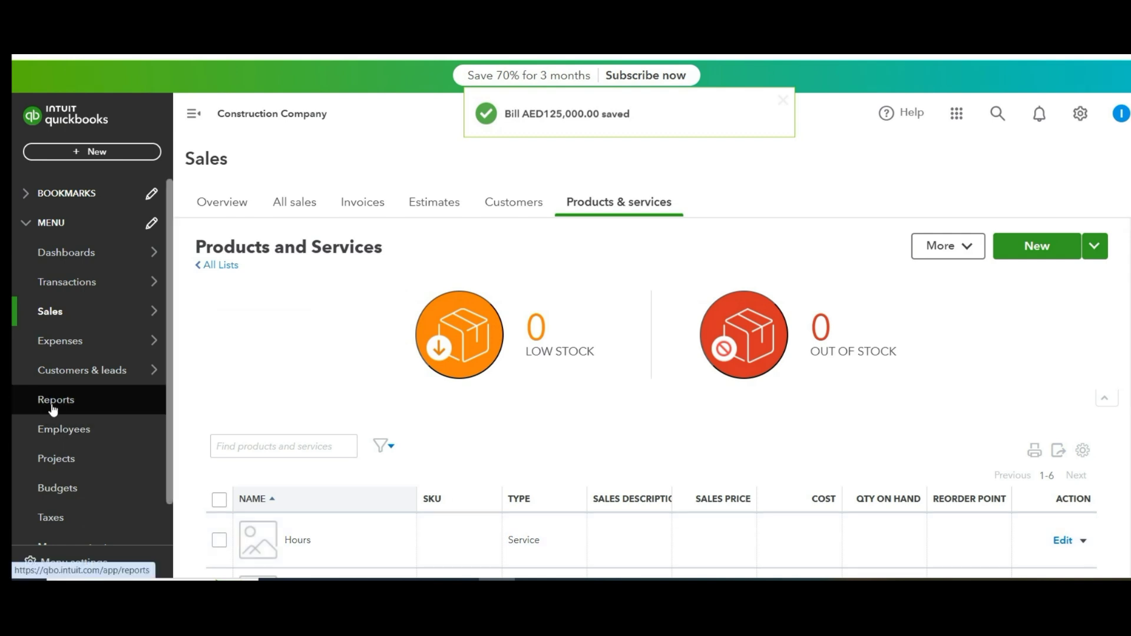
click(53, 405)
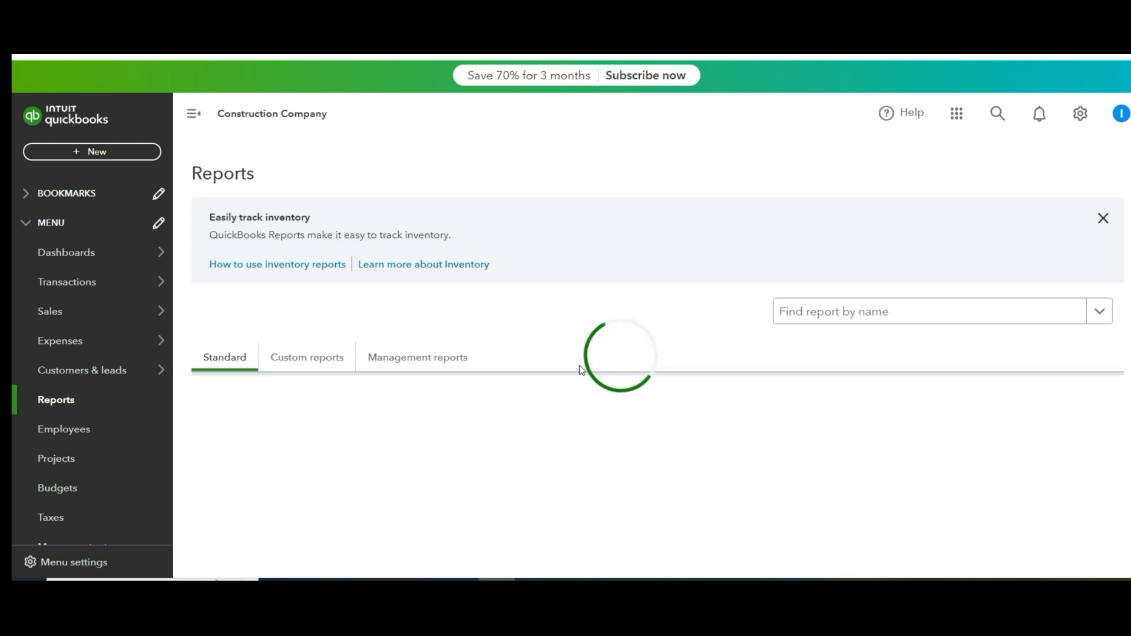
click(804, 315)
text(inven)
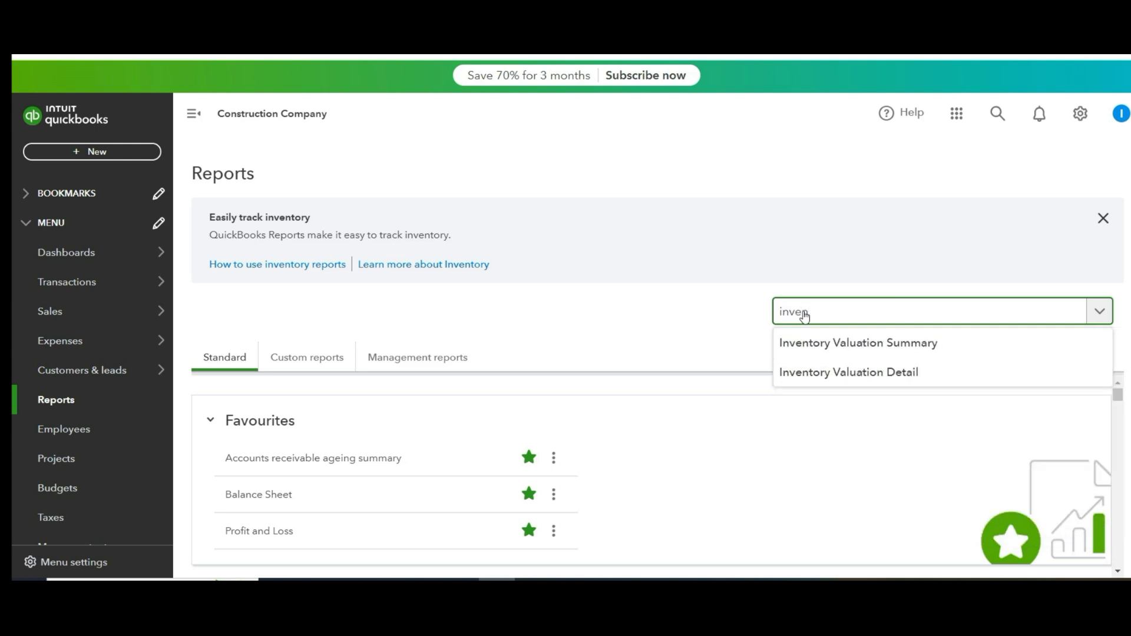
click(882, 371)
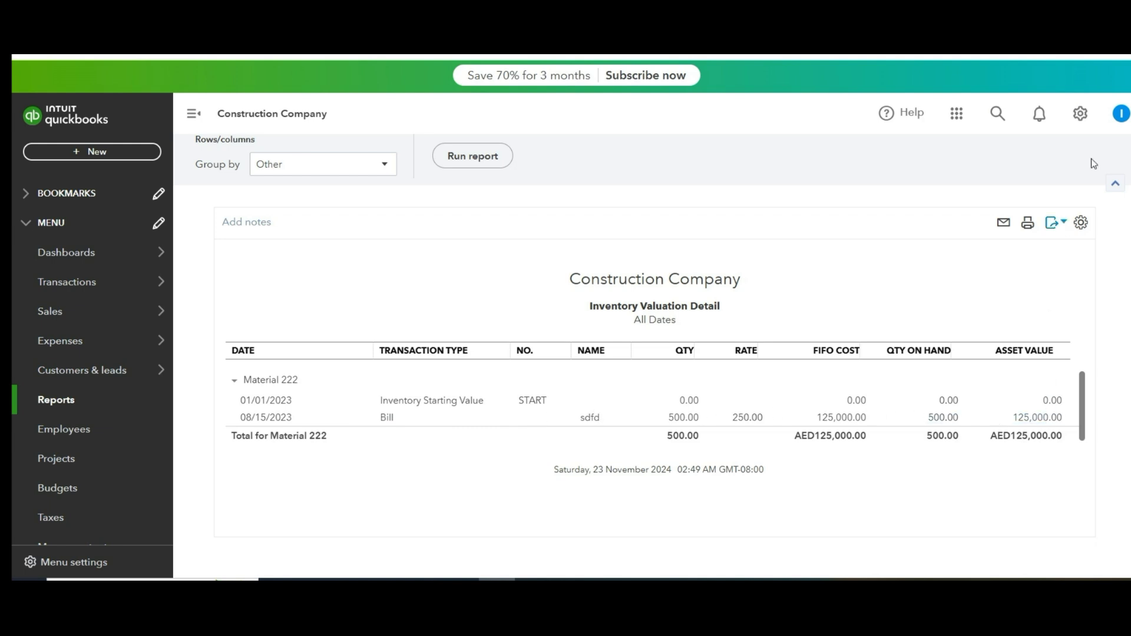
mouse_move(647, 406)
mouse_down()
mouse_move(737, 441)
mouse_move(716, 424)
mouse_move(364, 530)
mouse_move(389, 557)
mouse_move(415, 552)
mouse_move(387, 558)
mouse_up()
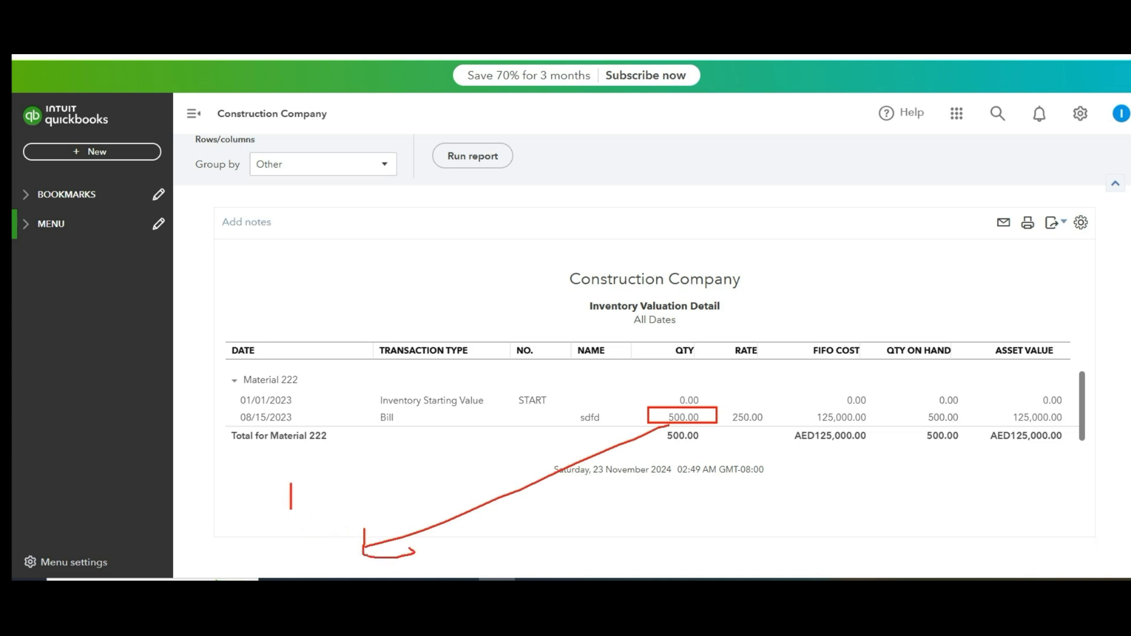
text(345 itm)
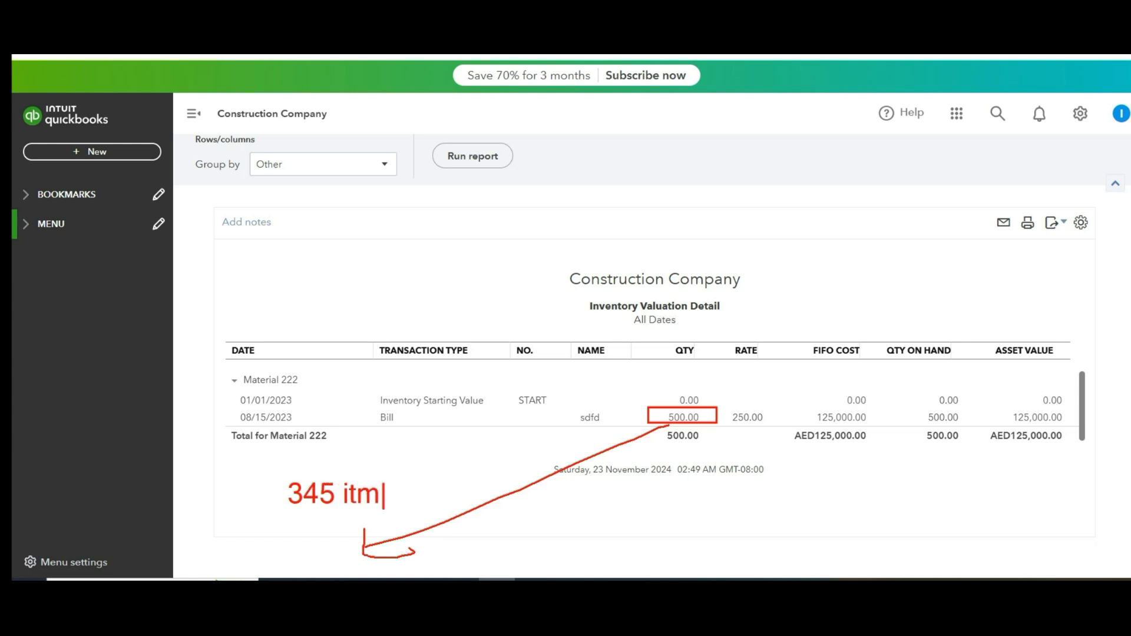
key(BackSpace)
text(ems consumed)
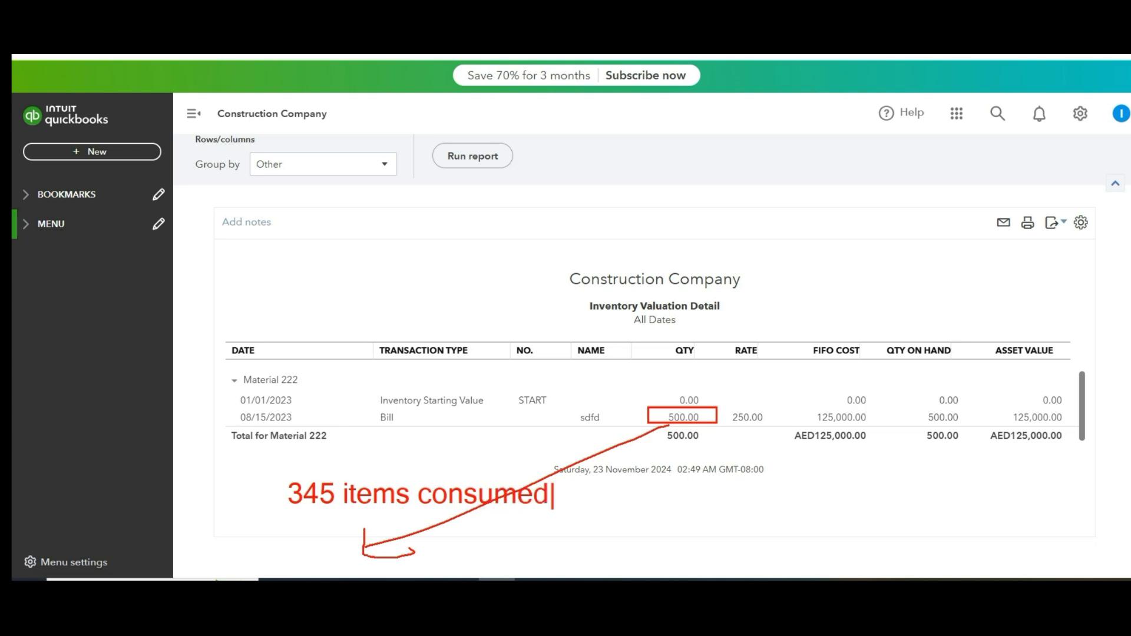
key(BackSpace)
text(d in proj)
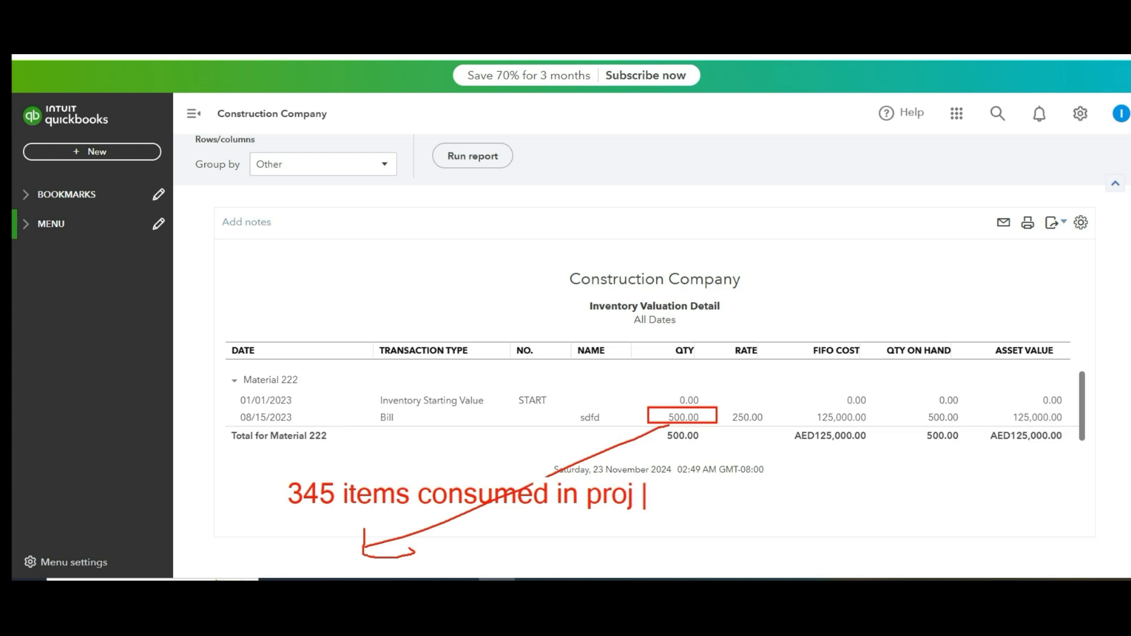
text( 185)
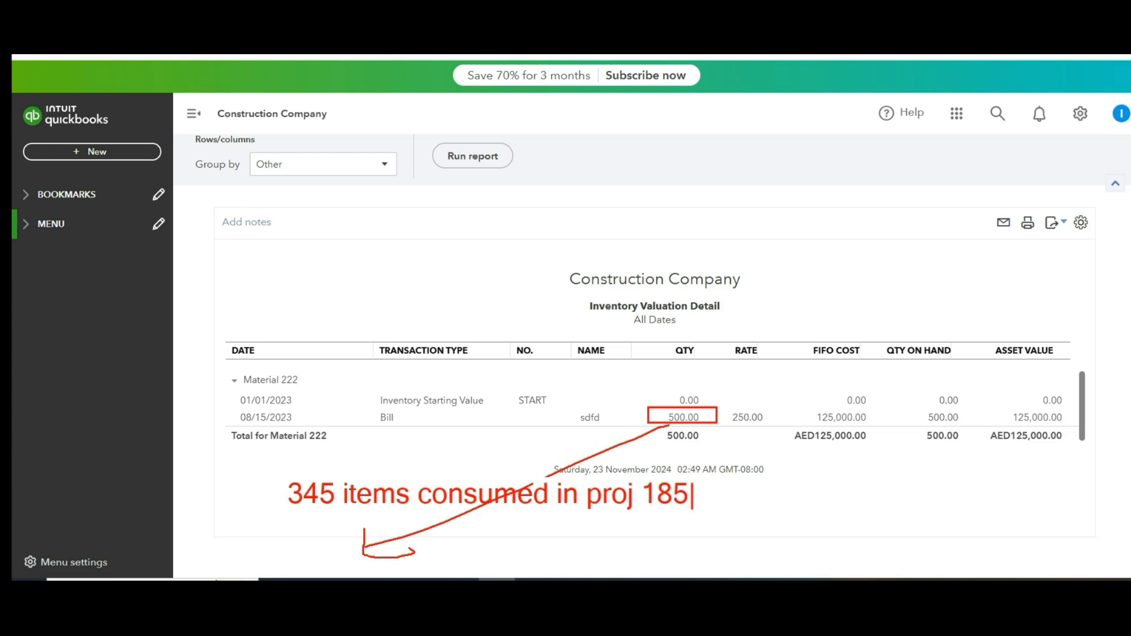
key(Escape)
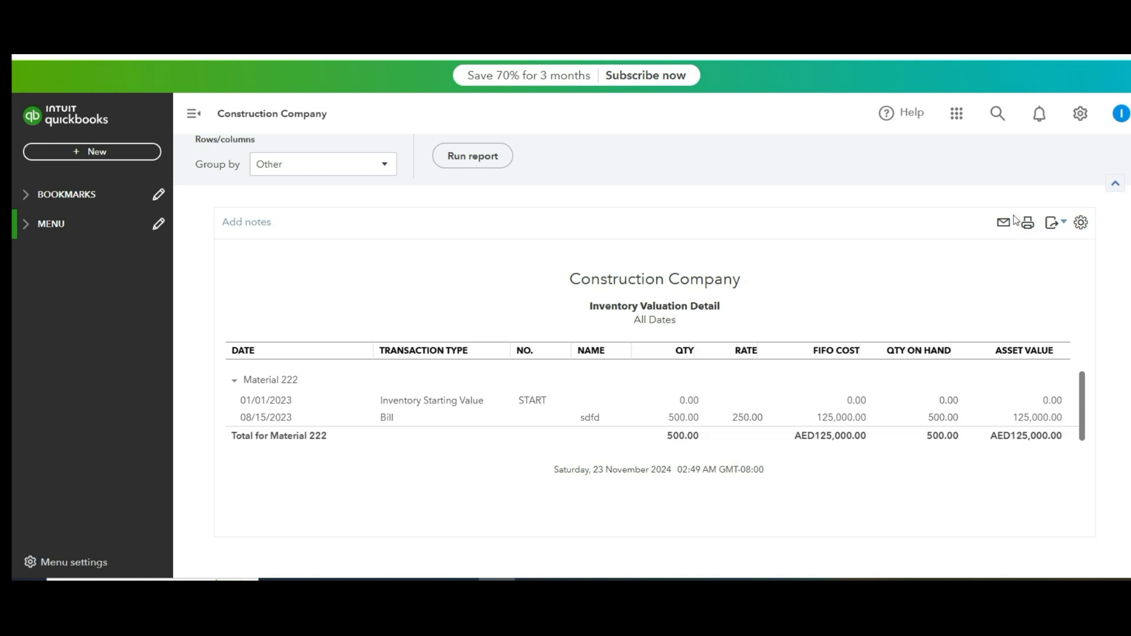
- Start a new inventory quantity adjustment
click(124, 153)
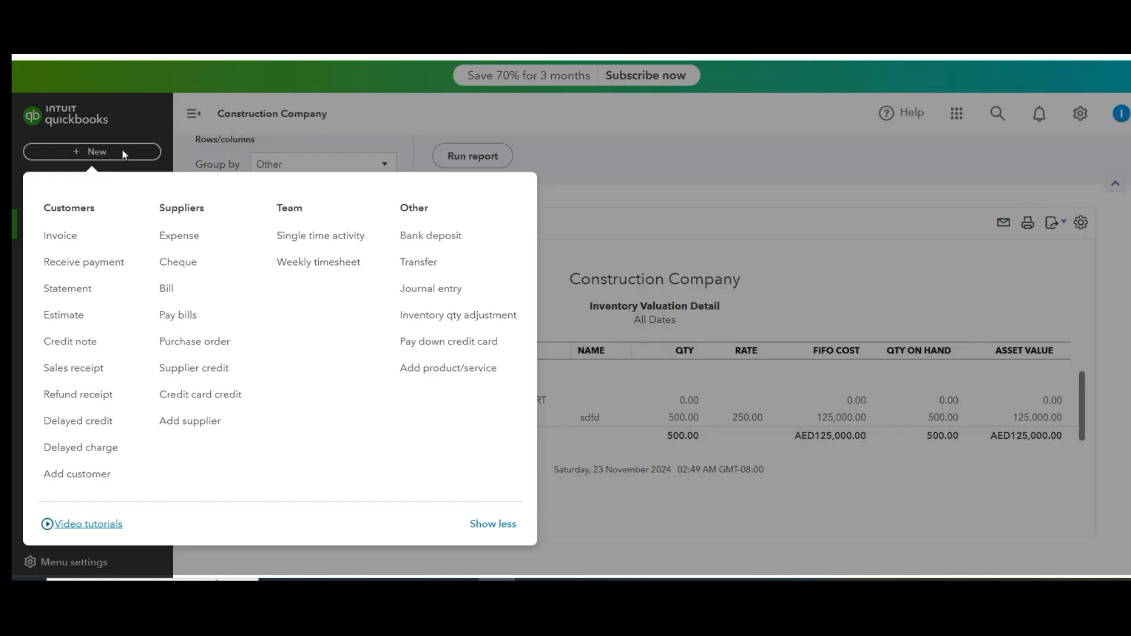
click(433, 317)
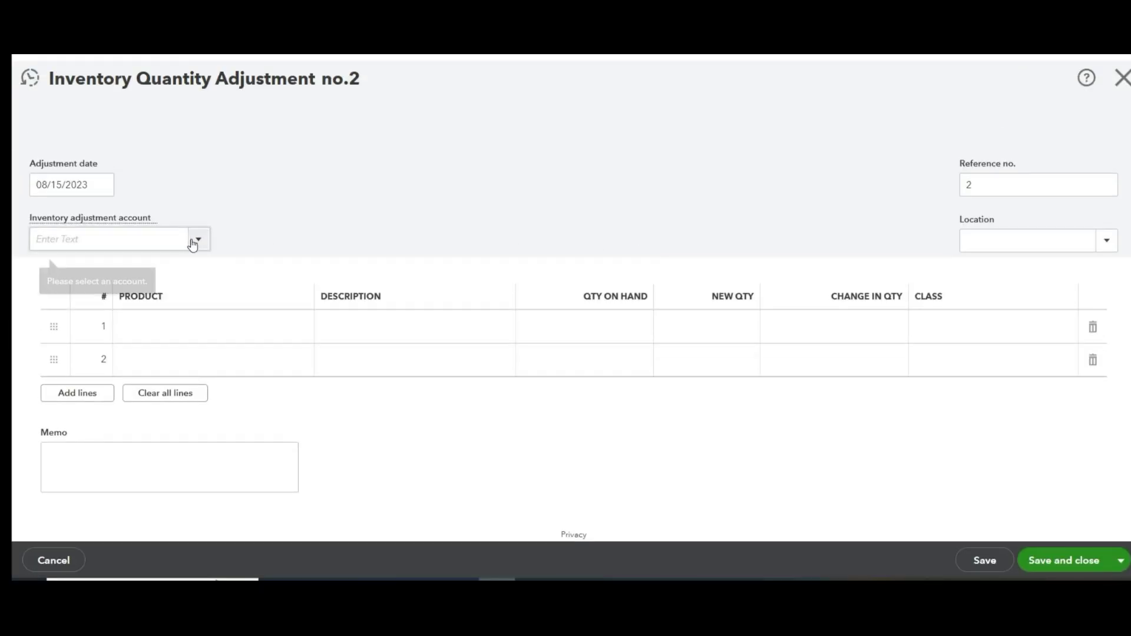
click(190, 241)
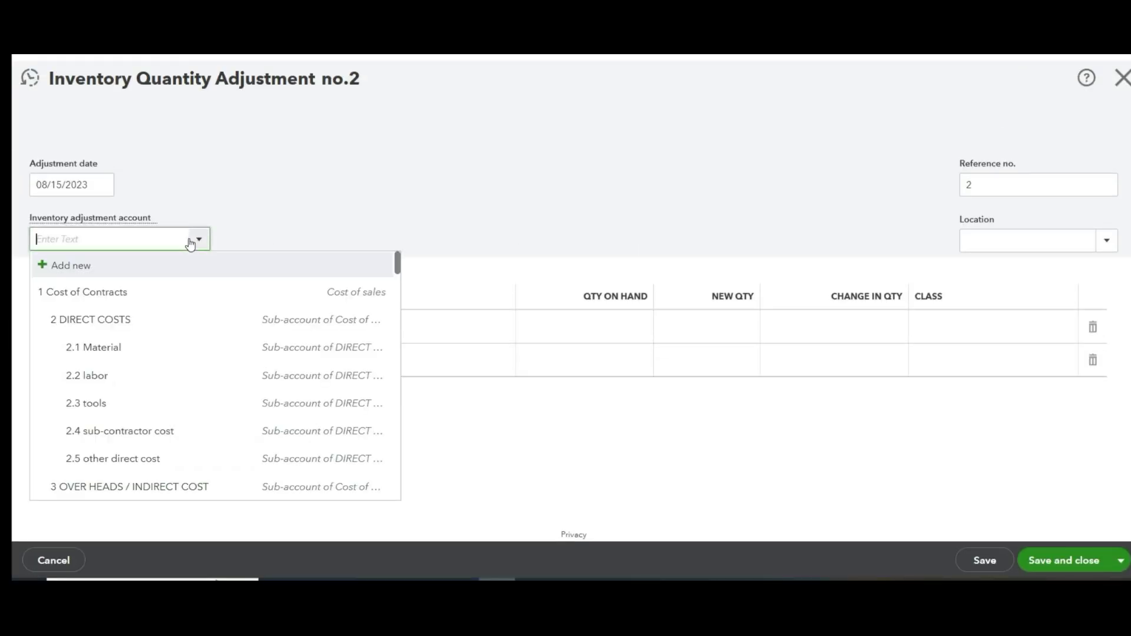
click(292, 182)
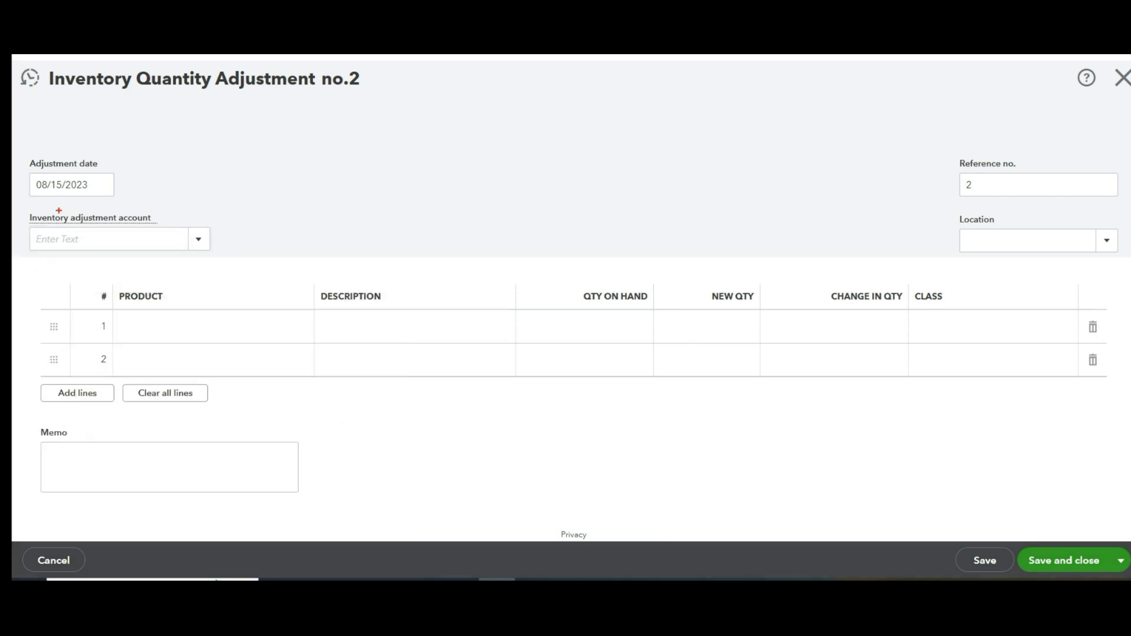
mouse_move(342, 211)
mouse_down()
mouse_move(469, 177)
mouse_move(450, 198)
mouse_up()
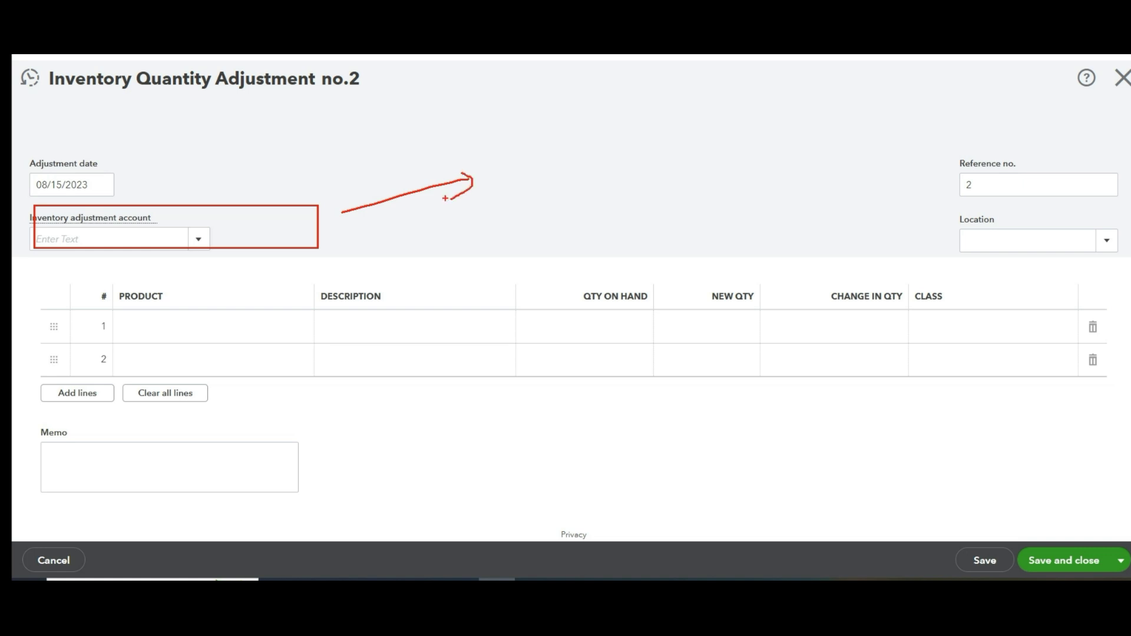
text(create one )
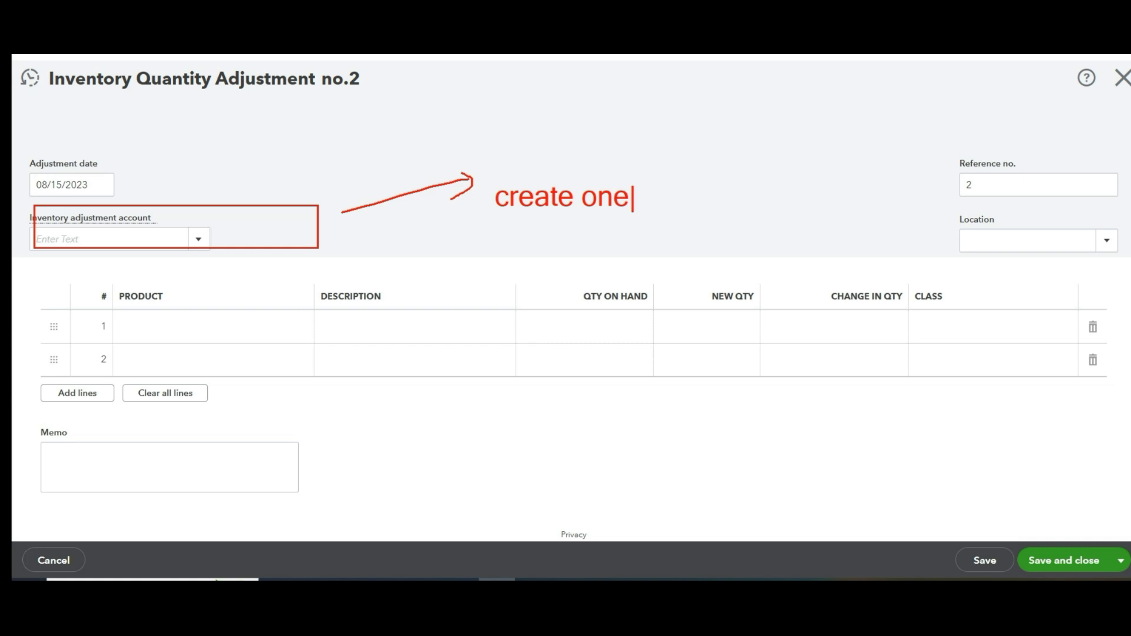
text(Inve)
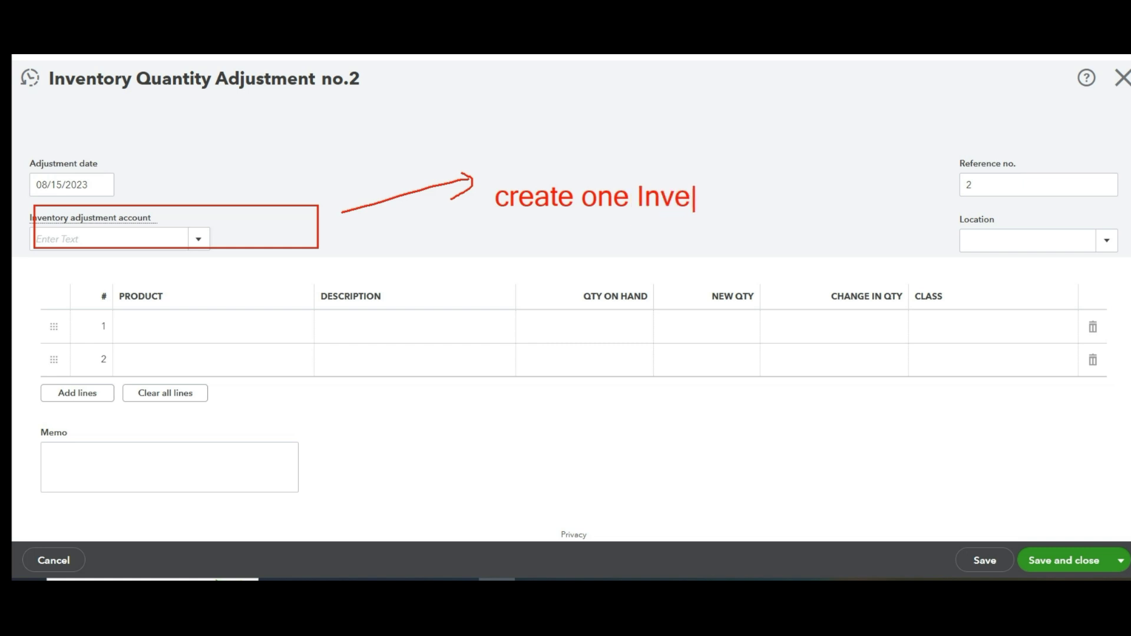
text(ntory a)
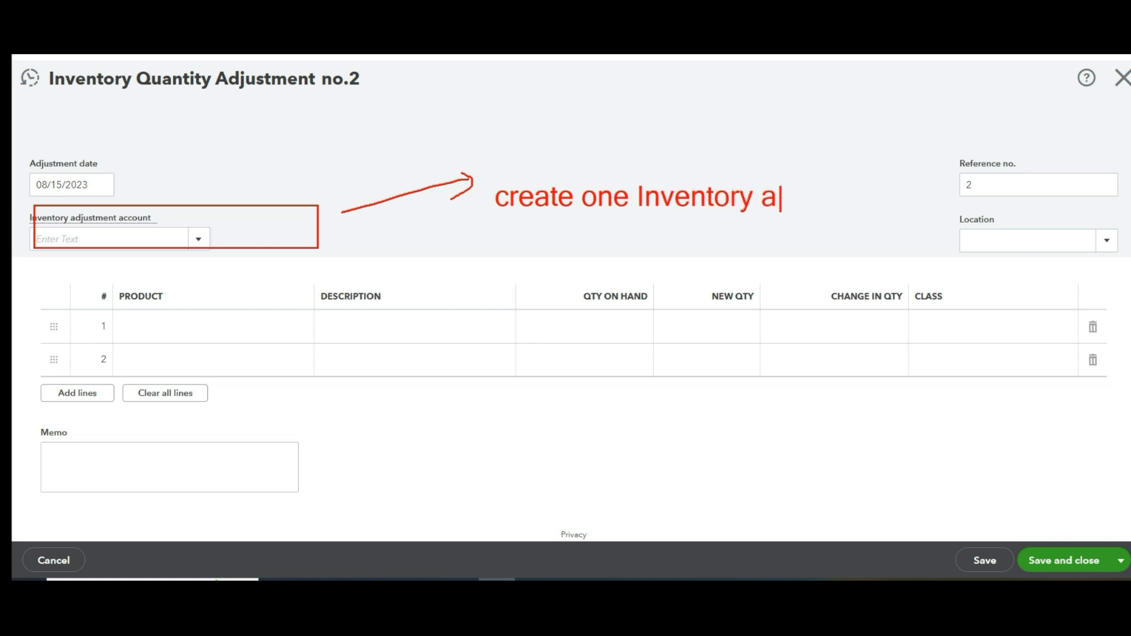
text(dj ac)
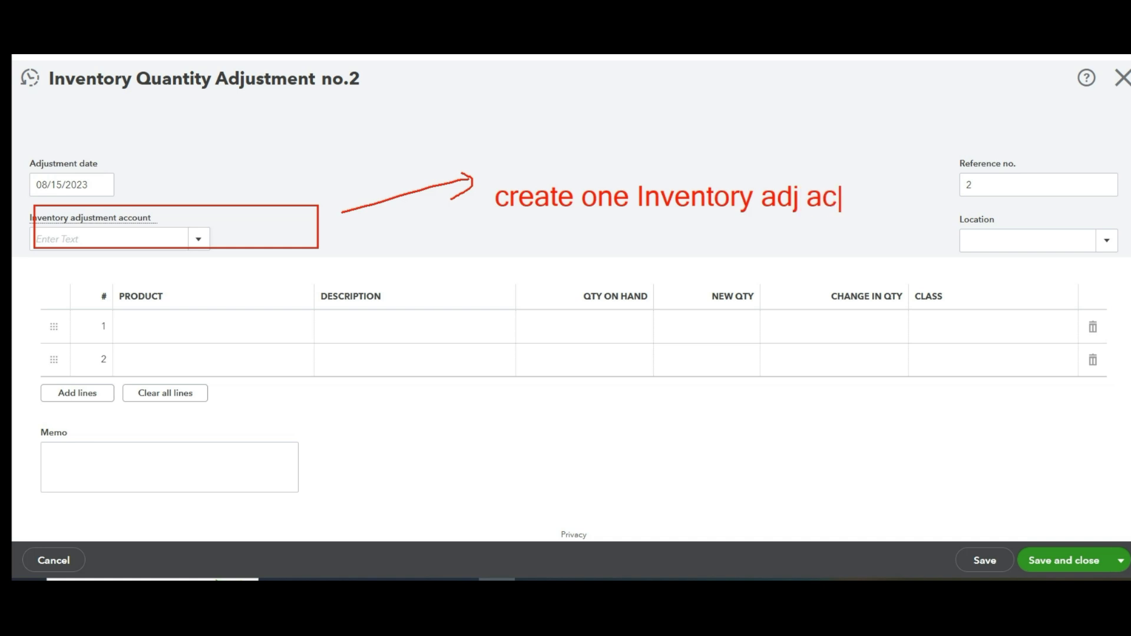
key(Escape)
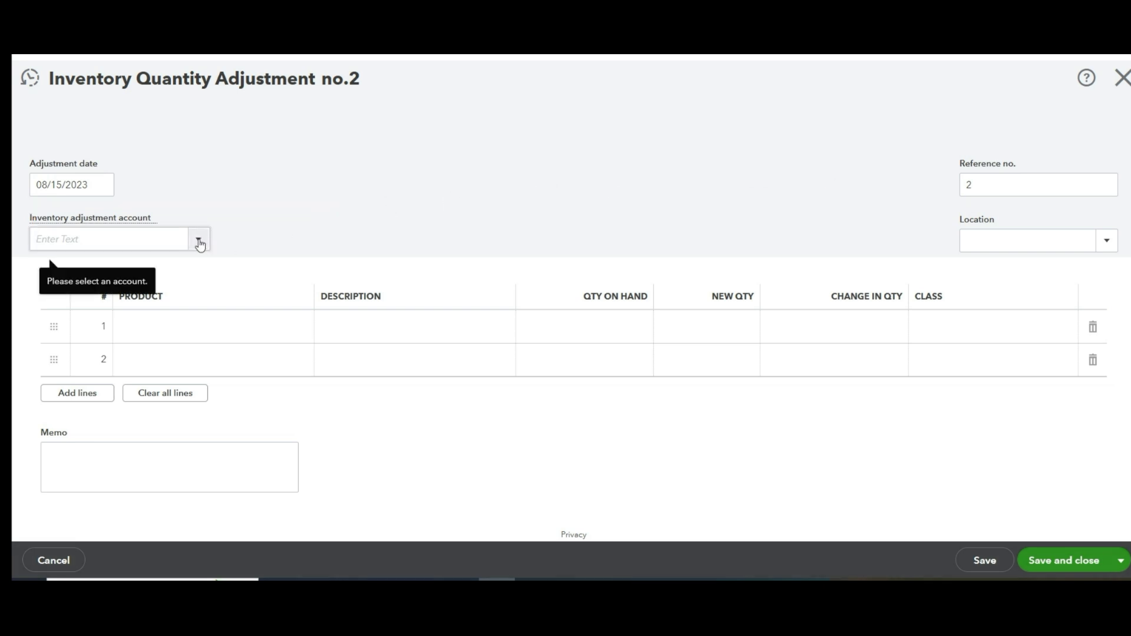
- Create the adjustment account Inventory Adj Ac as Cost of sales, Supplies and materials - COS, described as "Temp ac for inventory transfer"
click(198, 240)
click(123, 266)
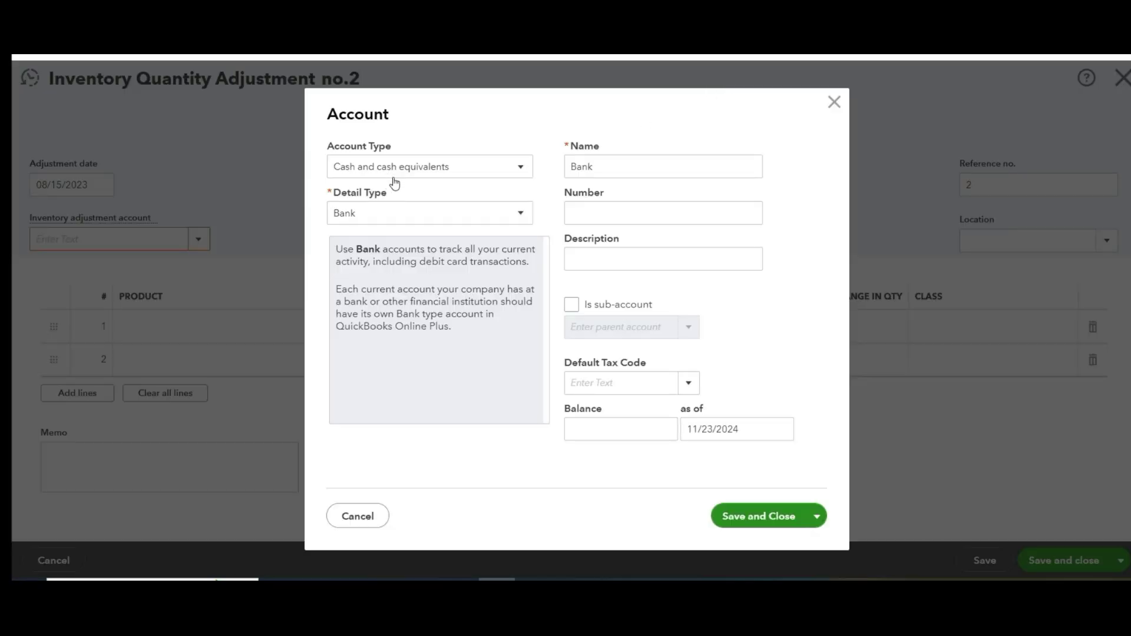
click(414, 171)
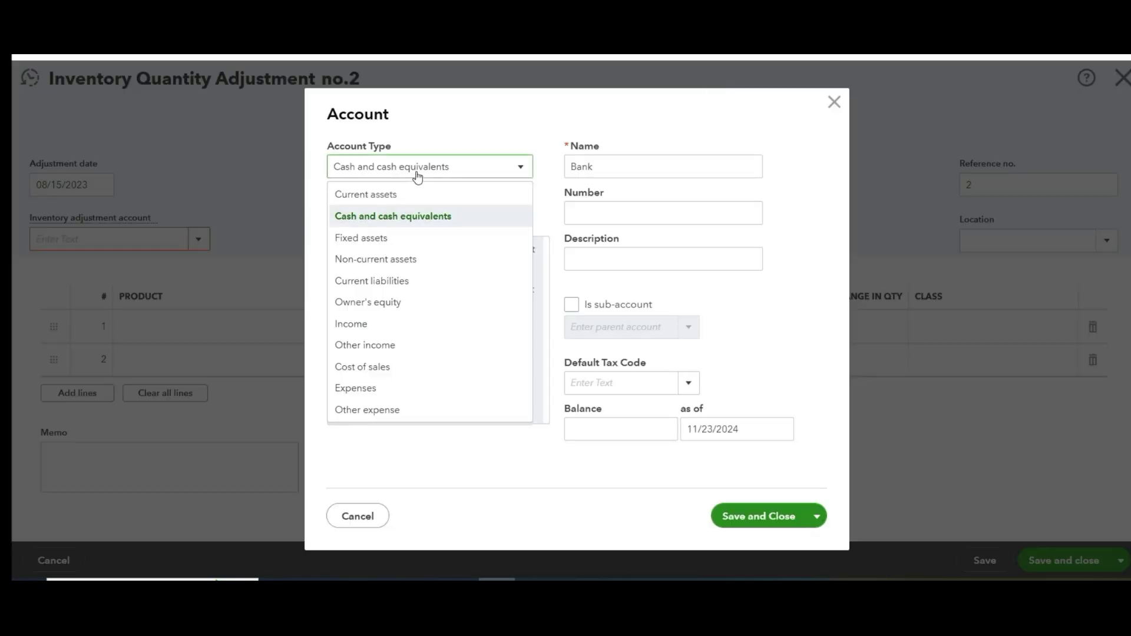
click(386, 368)
click(450, 220)
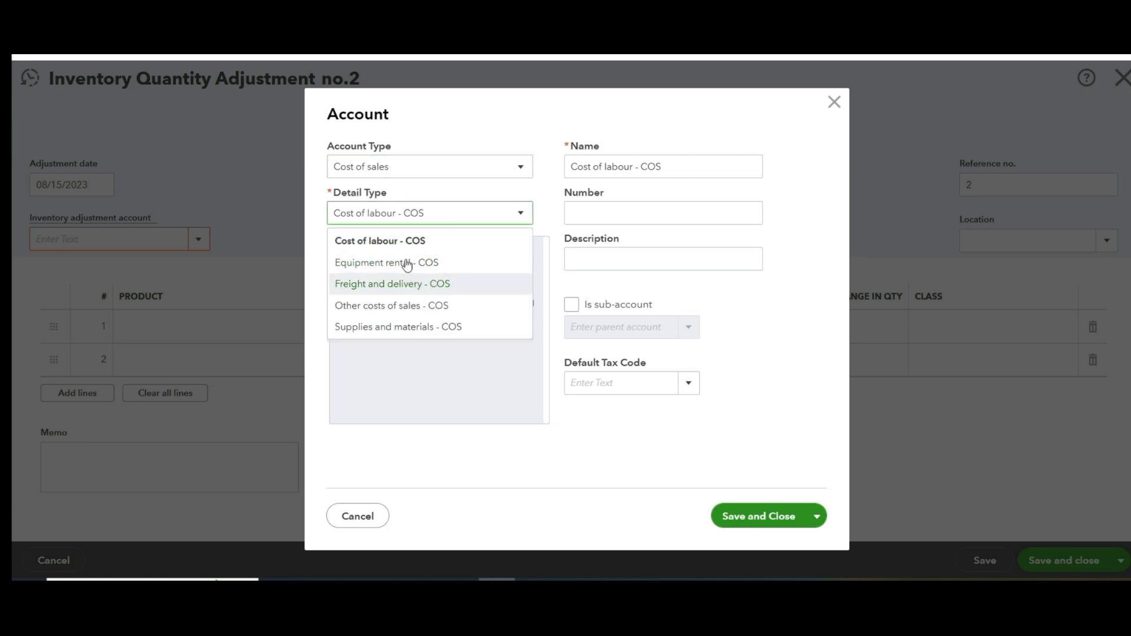
text(ntory )
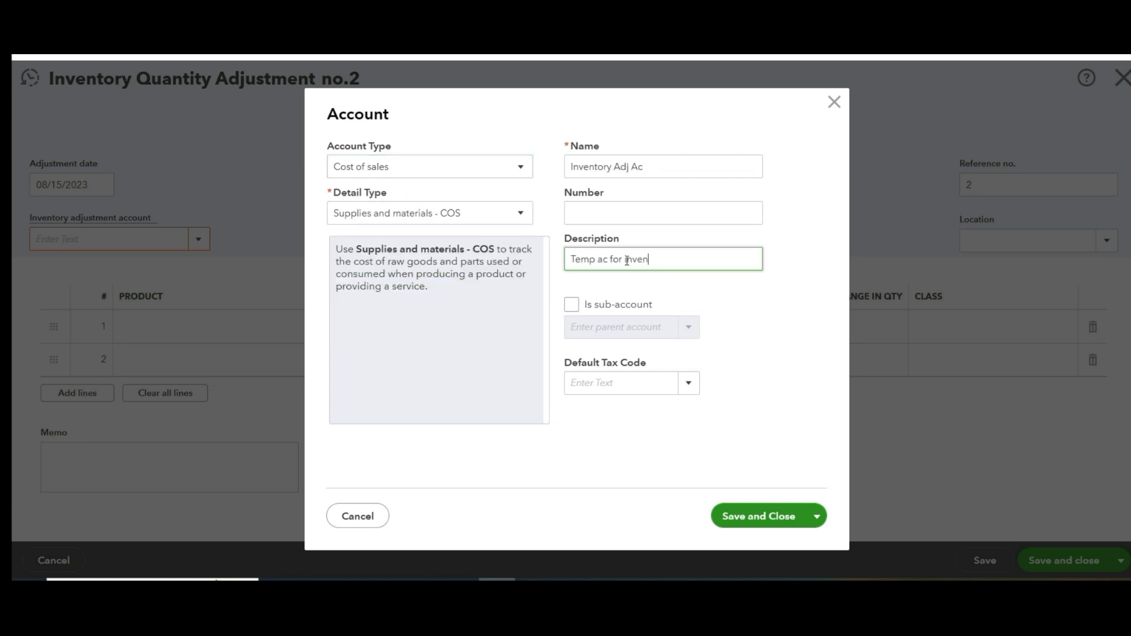
text(transfer)
click(750, 518)
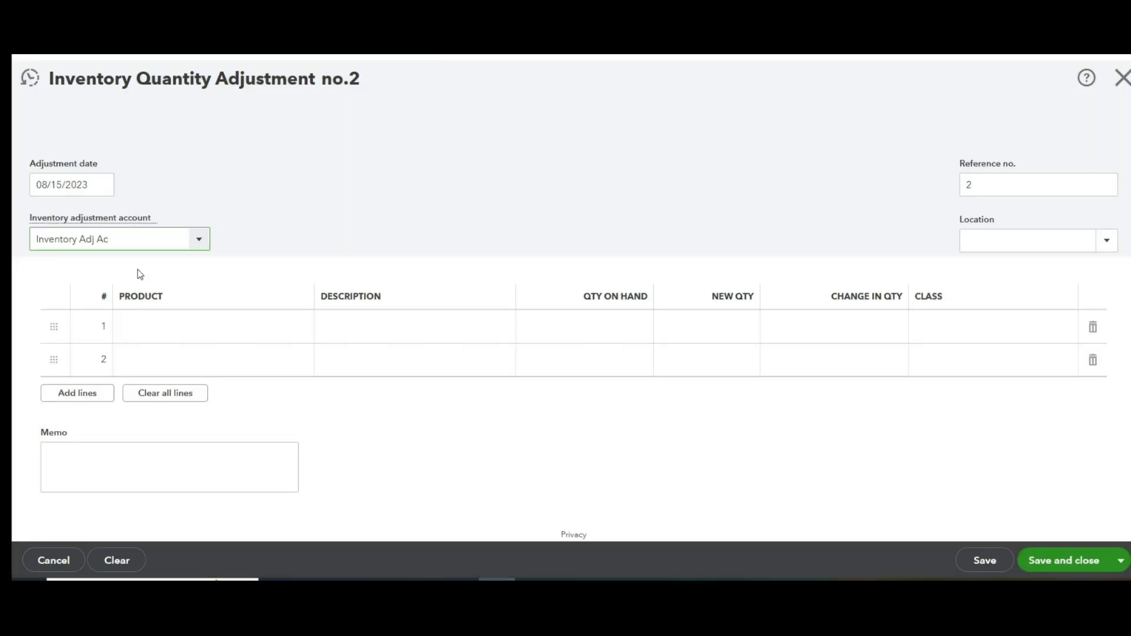
- Add Material 222 to the adjustment's first line with a change in quantity of -345
click(295, 331)
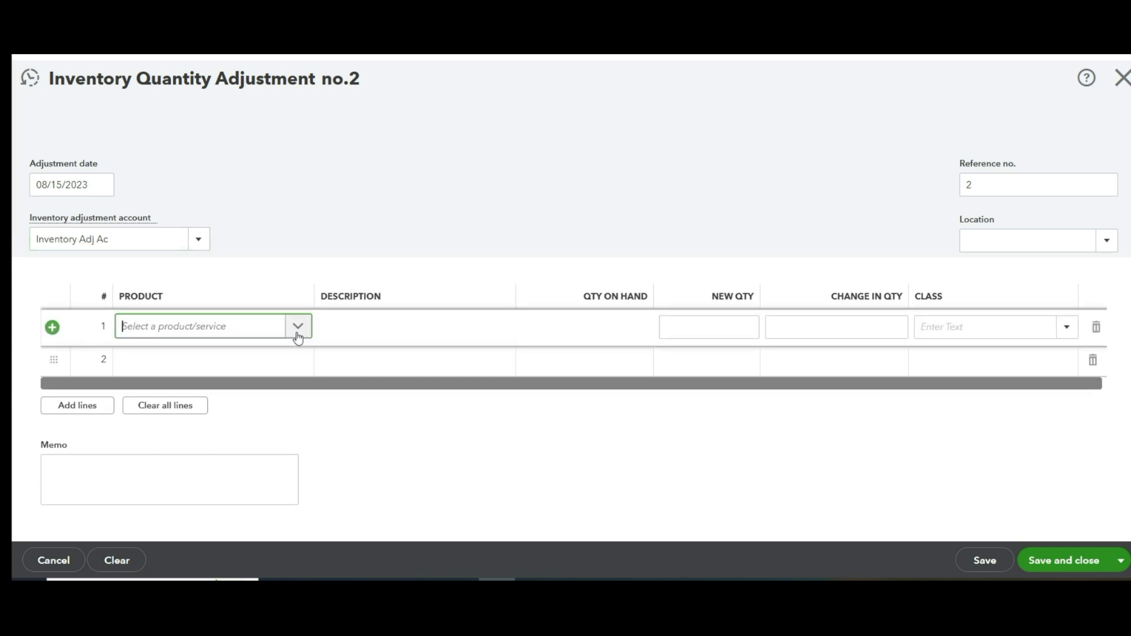
click(227, 357)
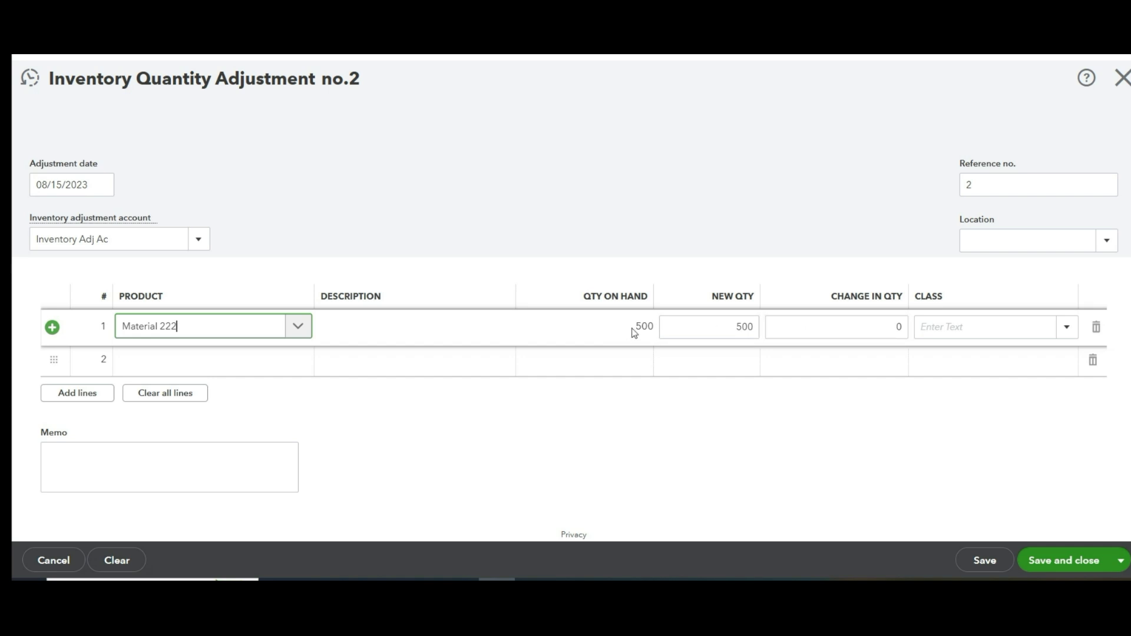
click(874, 324)
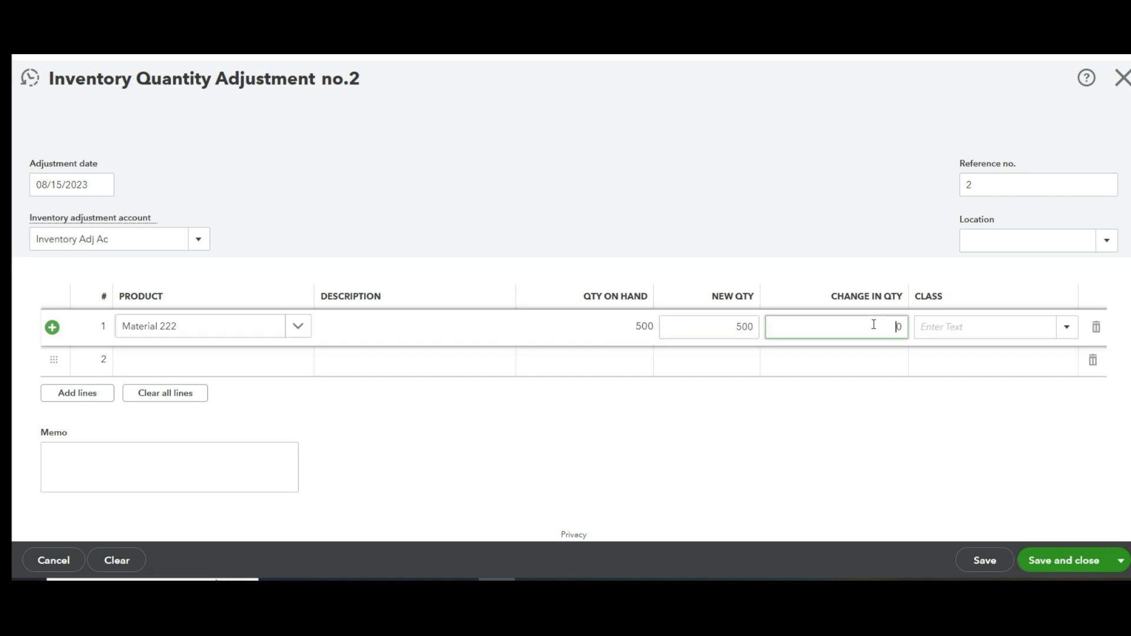
text(-345)
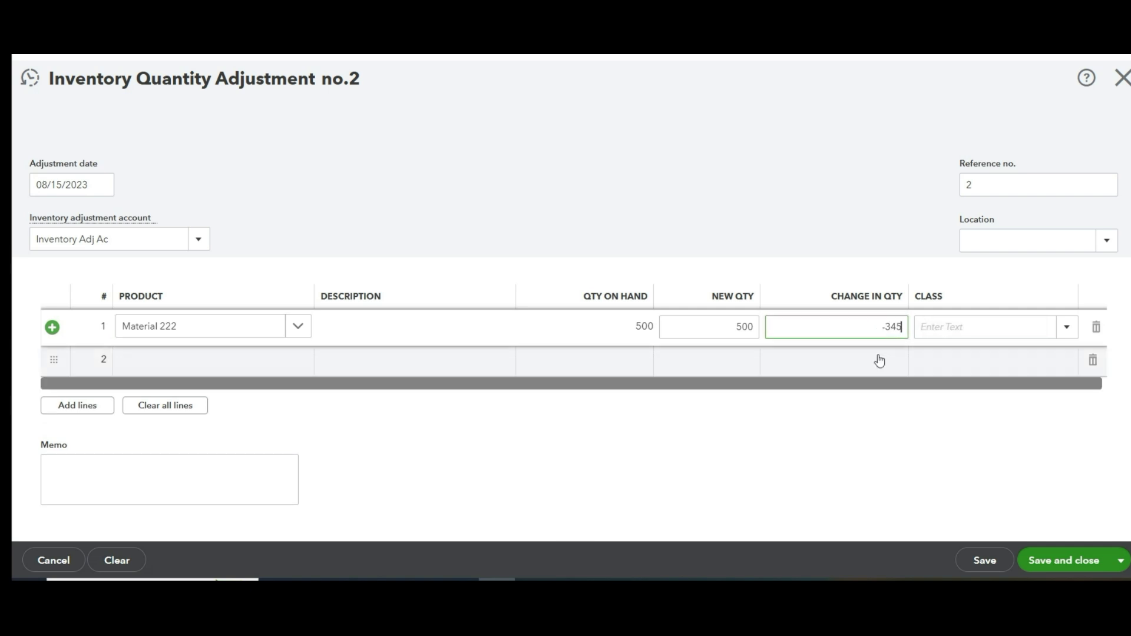
click(879, 358)
click(884, 330)
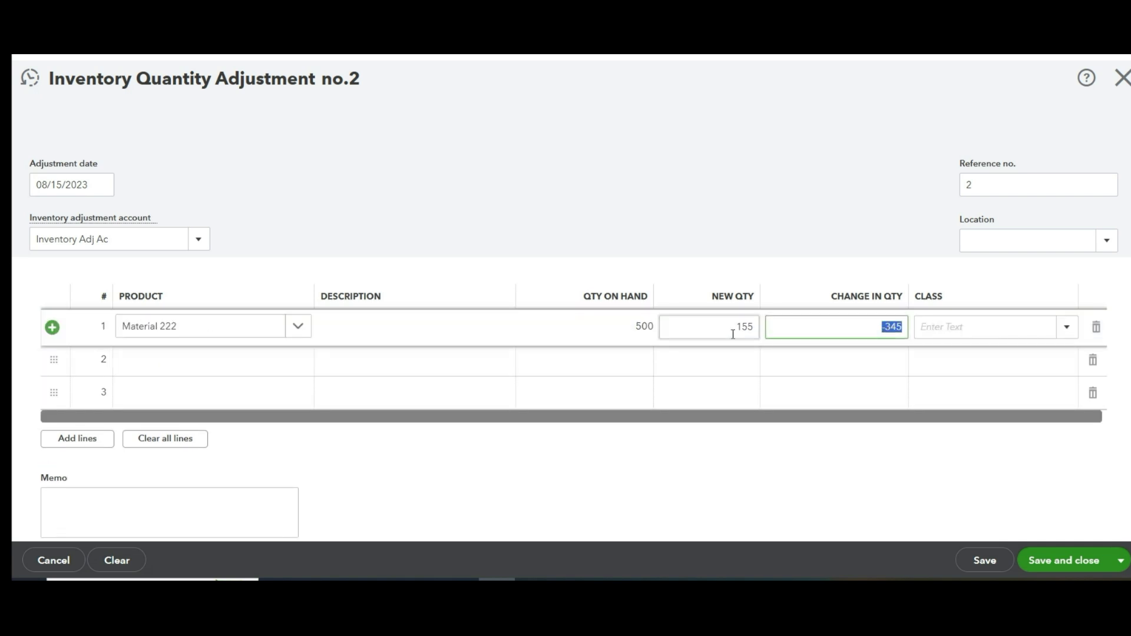
click(857, 425)
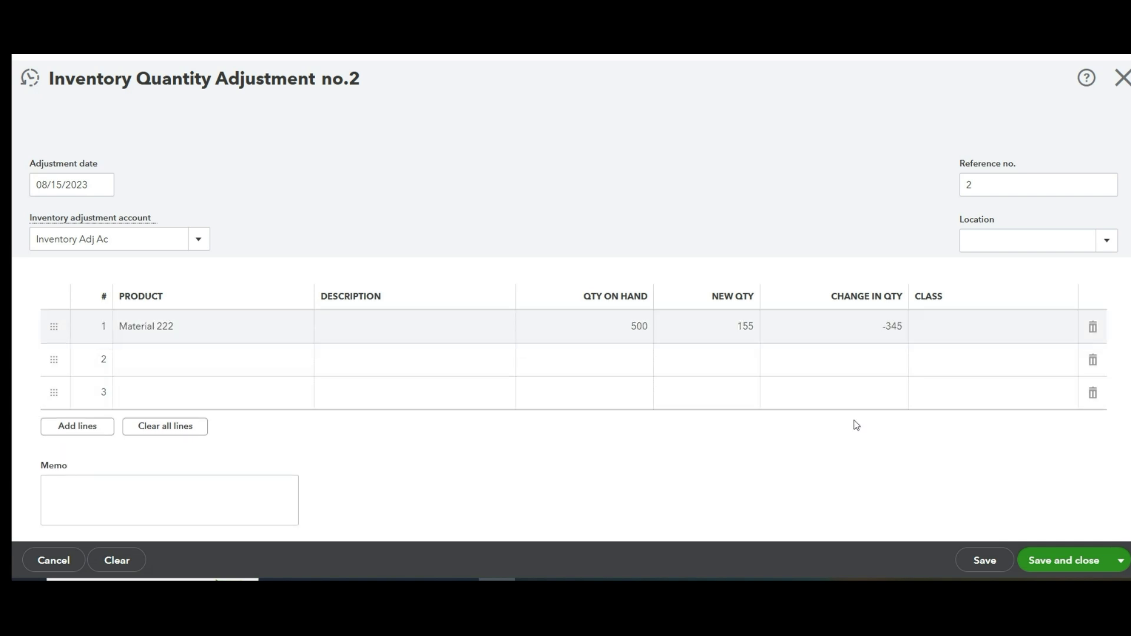
- Set the adjustment date to 08/23/2023, and save and close the inventory quantity adjustment
click(100, 187)
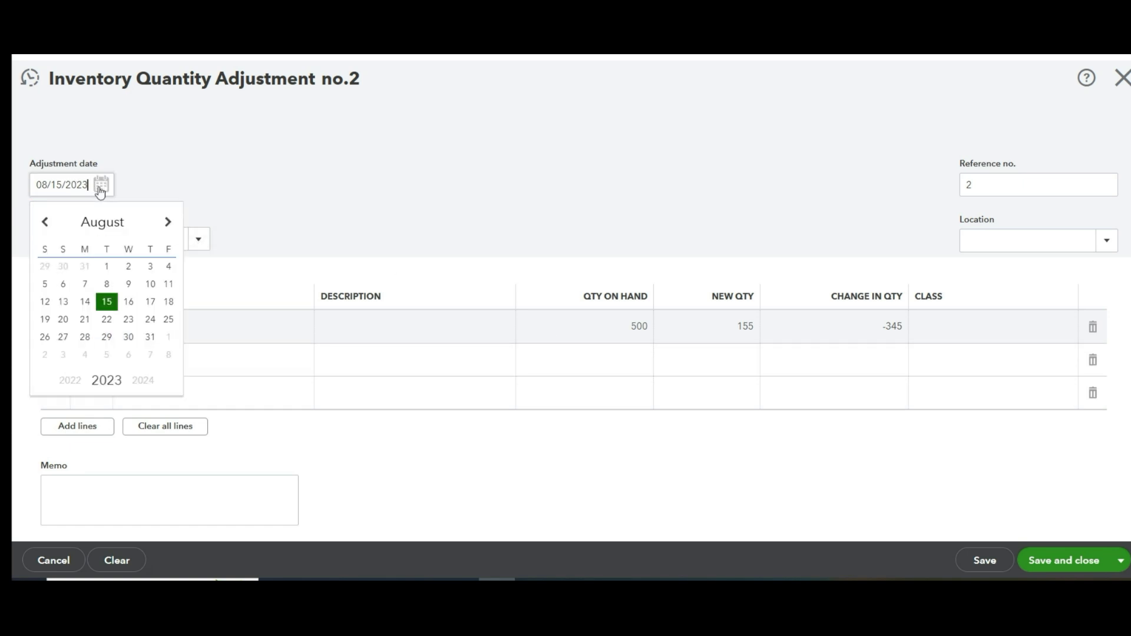
click(129, 321)
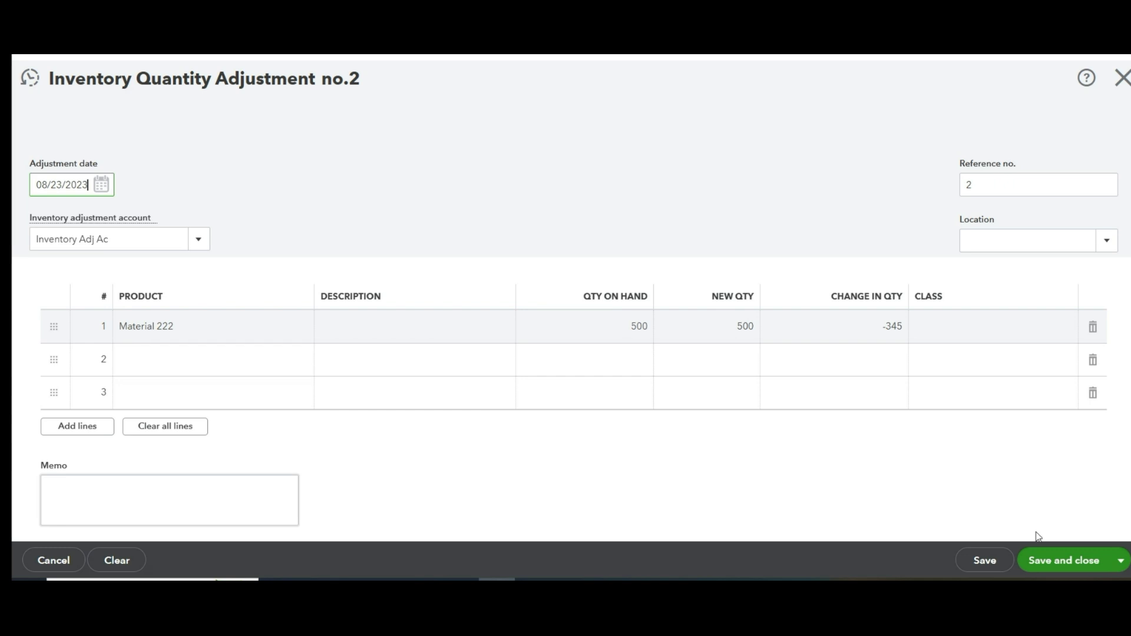
click(1053, 562)
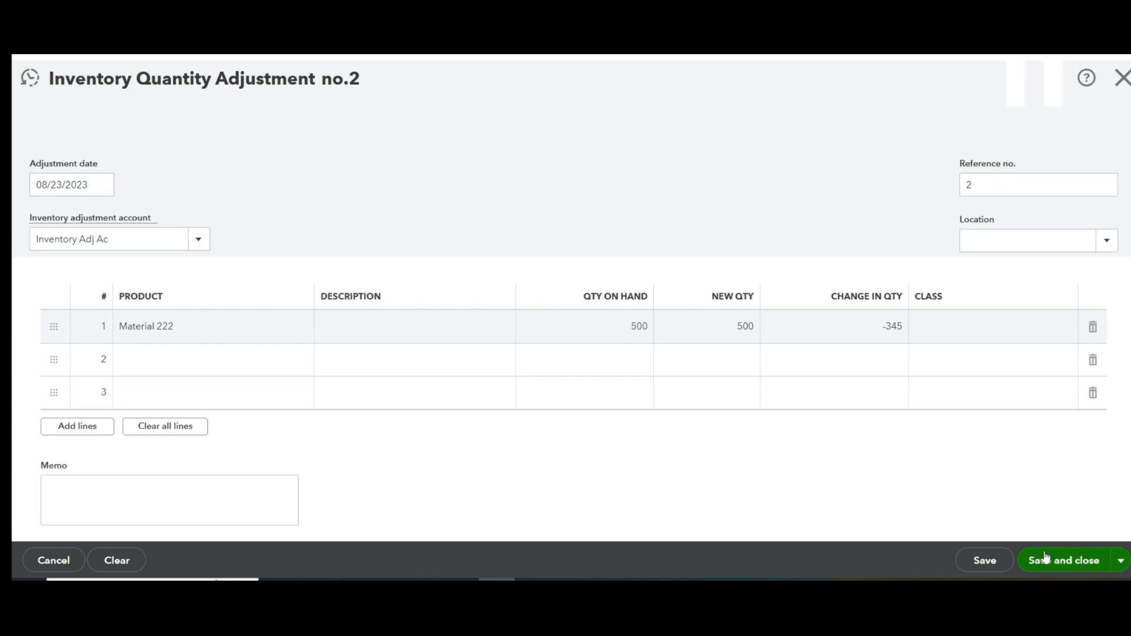
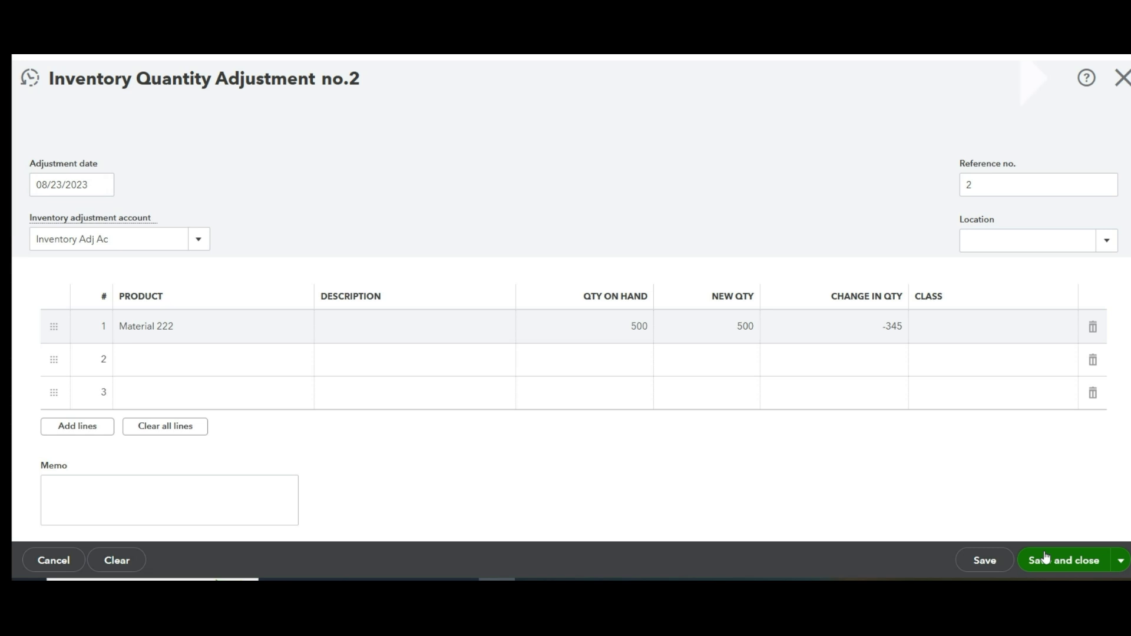
click(1044, 558)
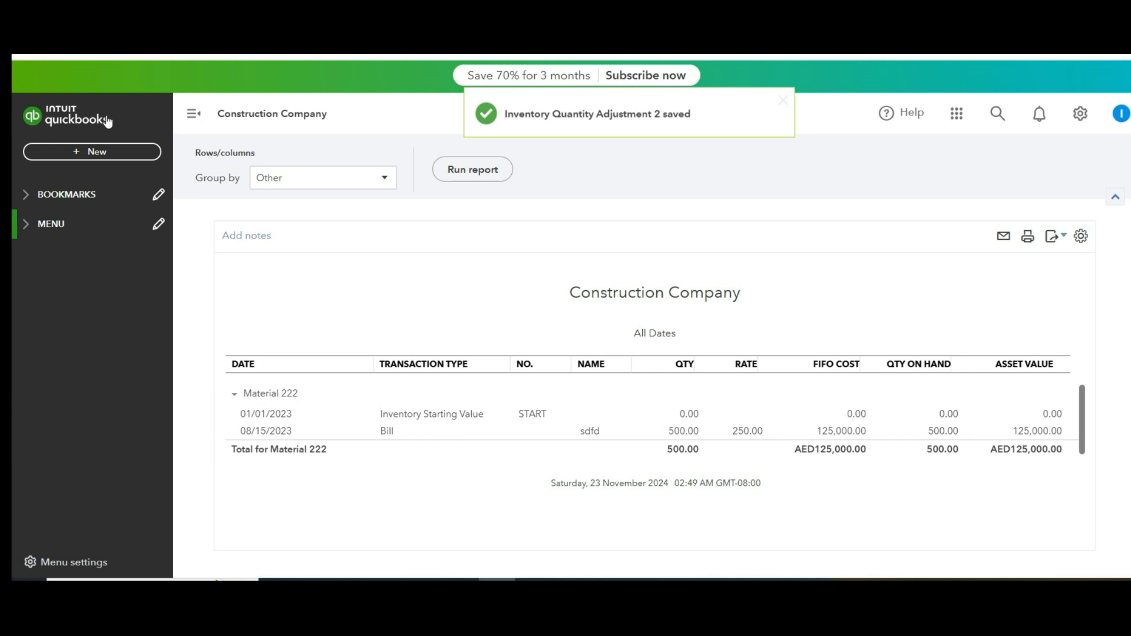
- Rerun the Inventory Valuation Detail report for Material 222, and start a new journal entry
click(471, 169)
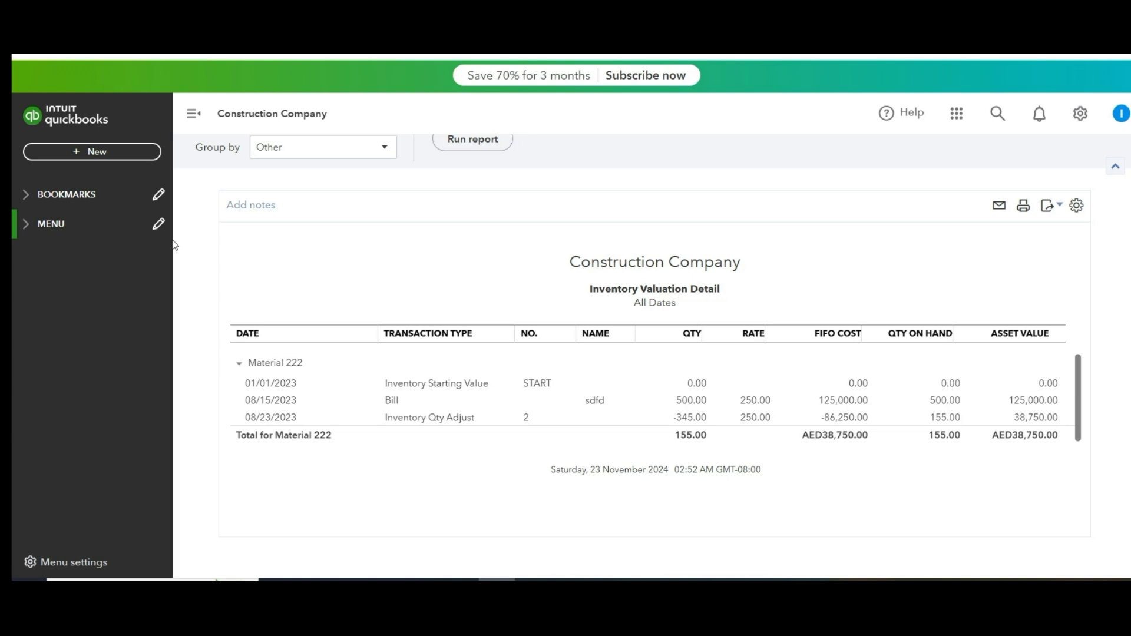
click(112, 152)
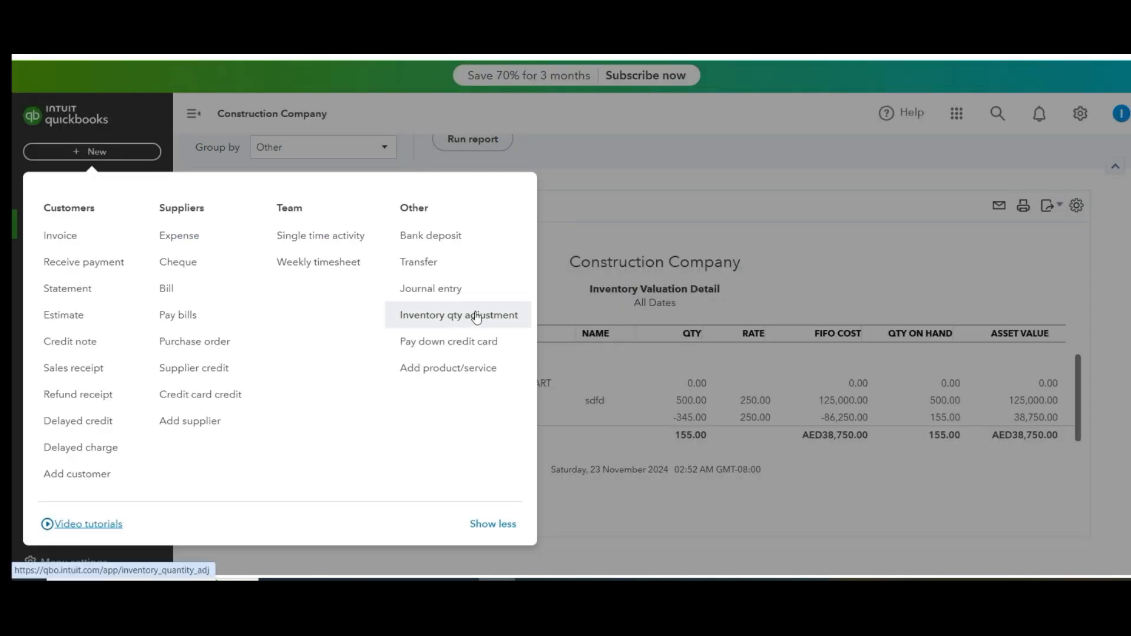
click(469, 291)
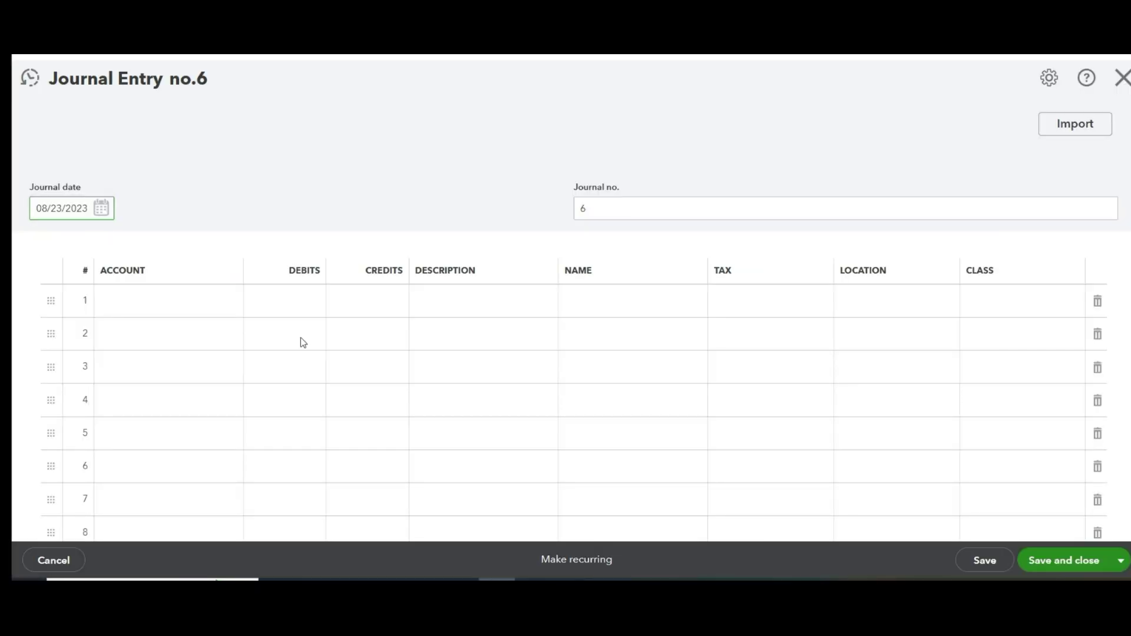
click(238, 303)
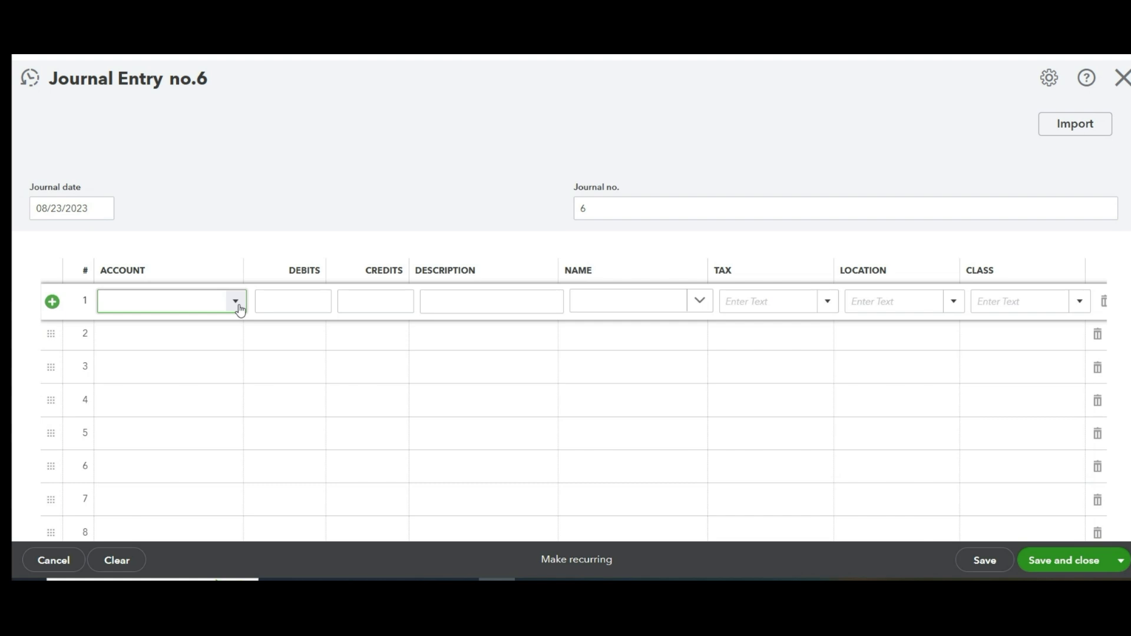
key(ctrl+v)
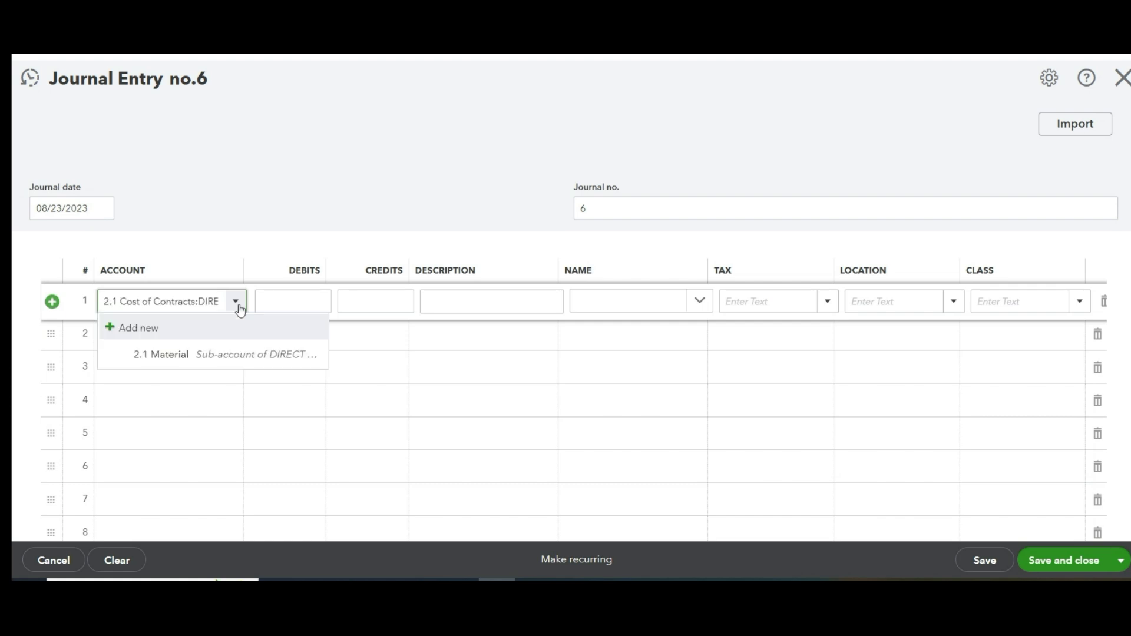
key(Escape)
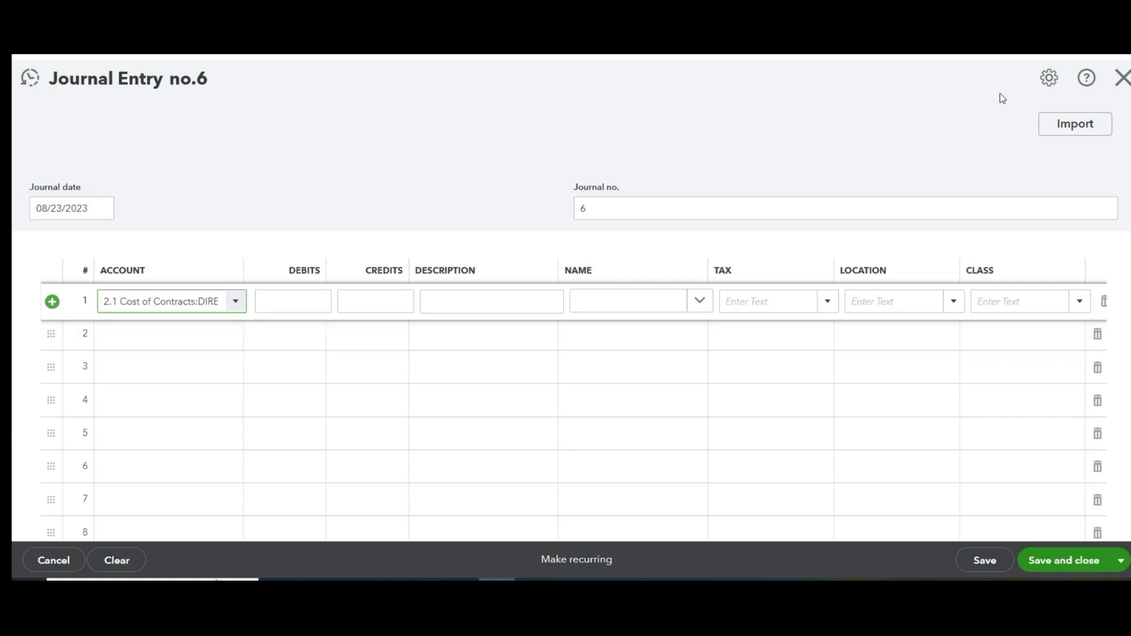
click(1110, 87)
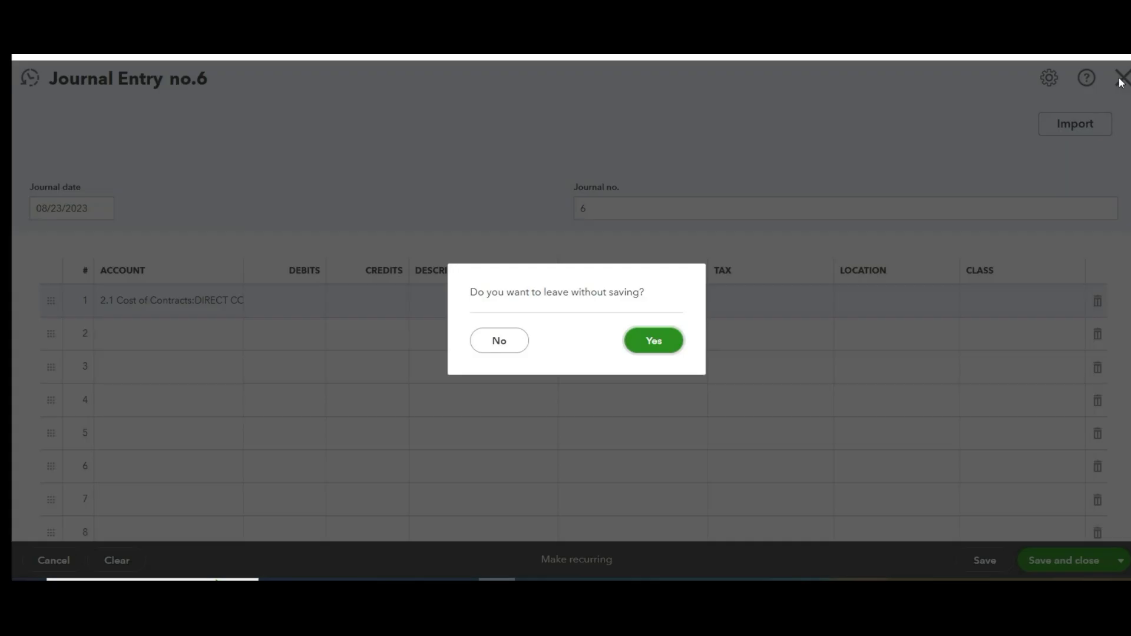
click(667, 350)
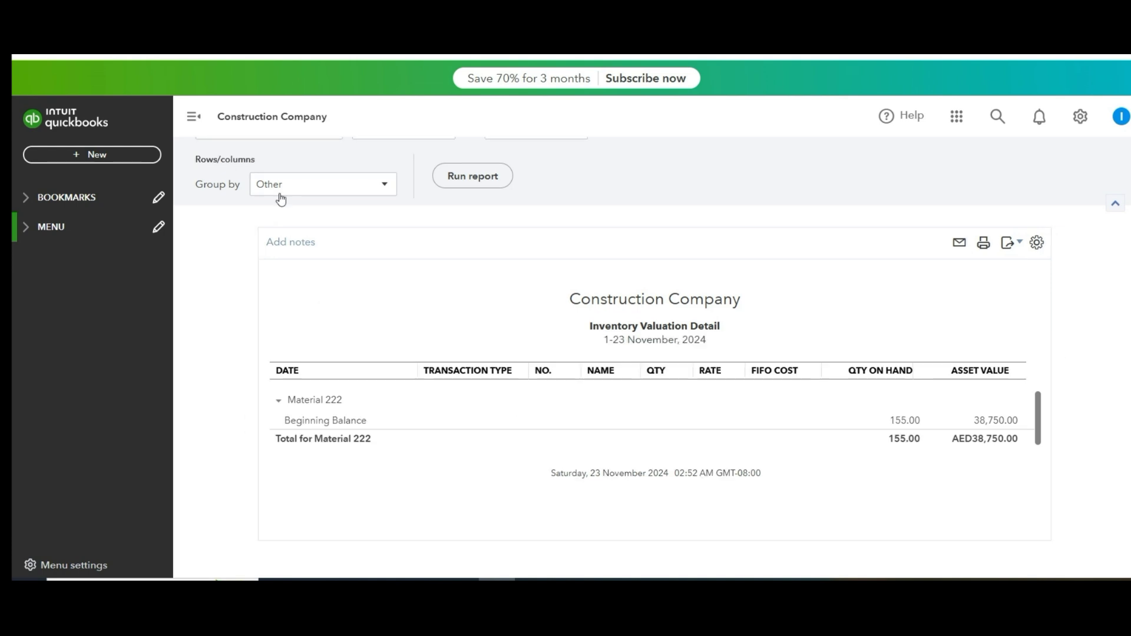
- Create a new journal entry and debit the 2.1 Material direct cost account 86,250.00 on its first line
click(135, 161)
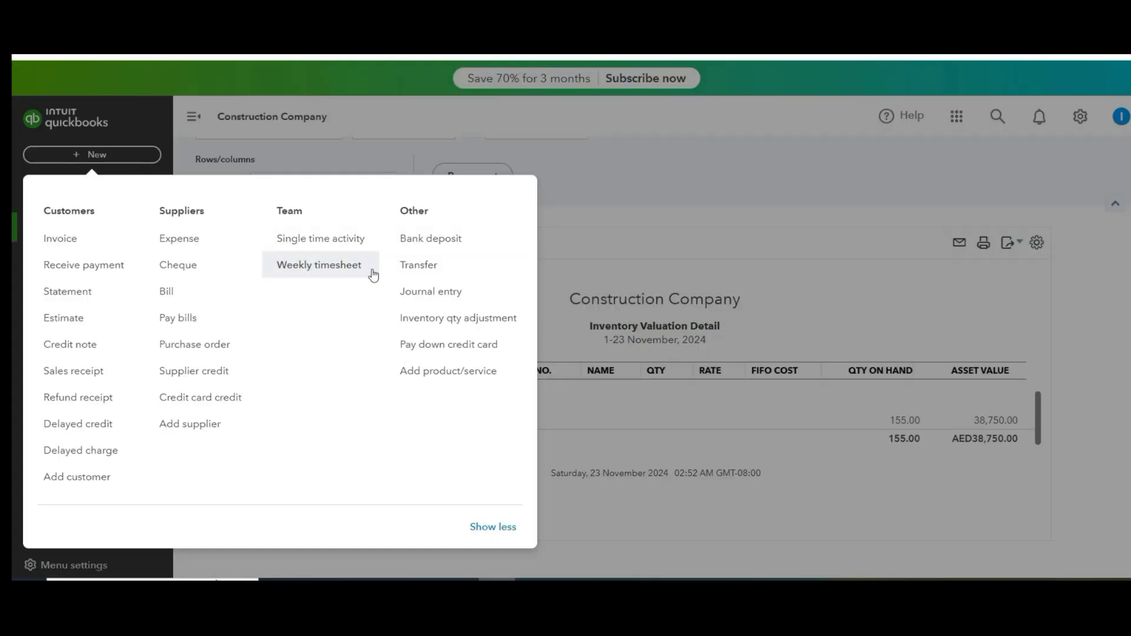
click(443, 303)
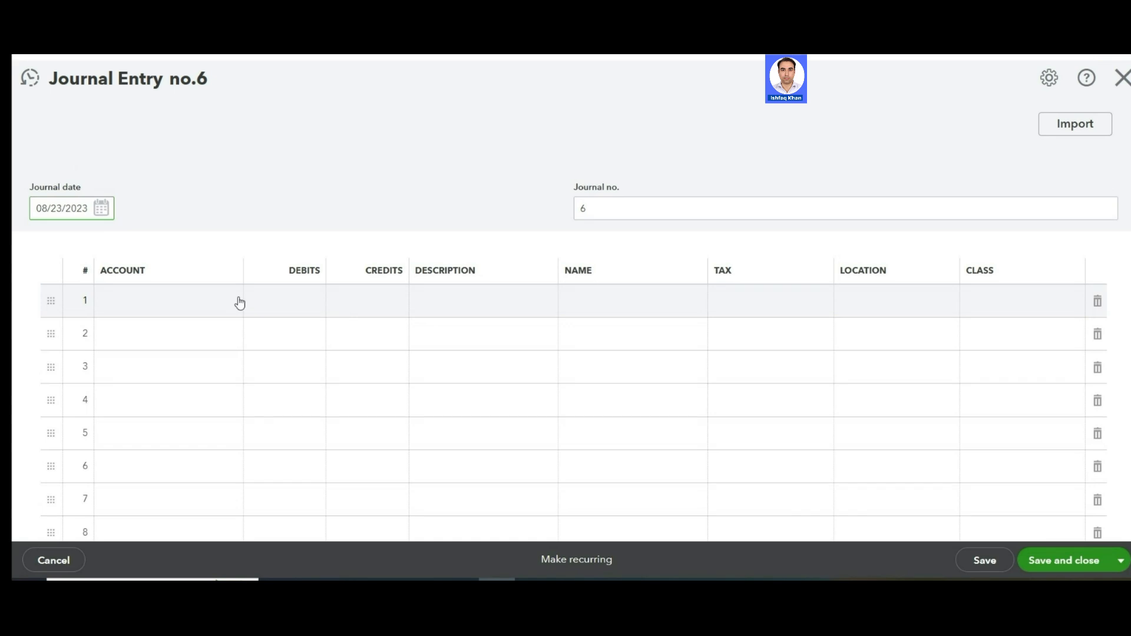
click(240, 303)
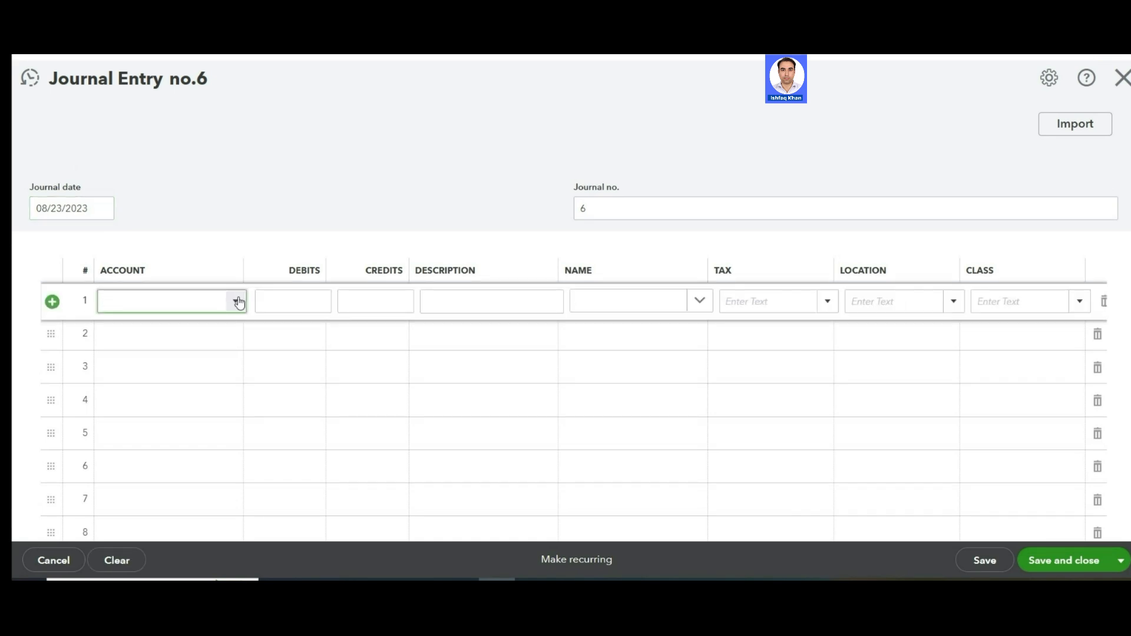
text(Mat)
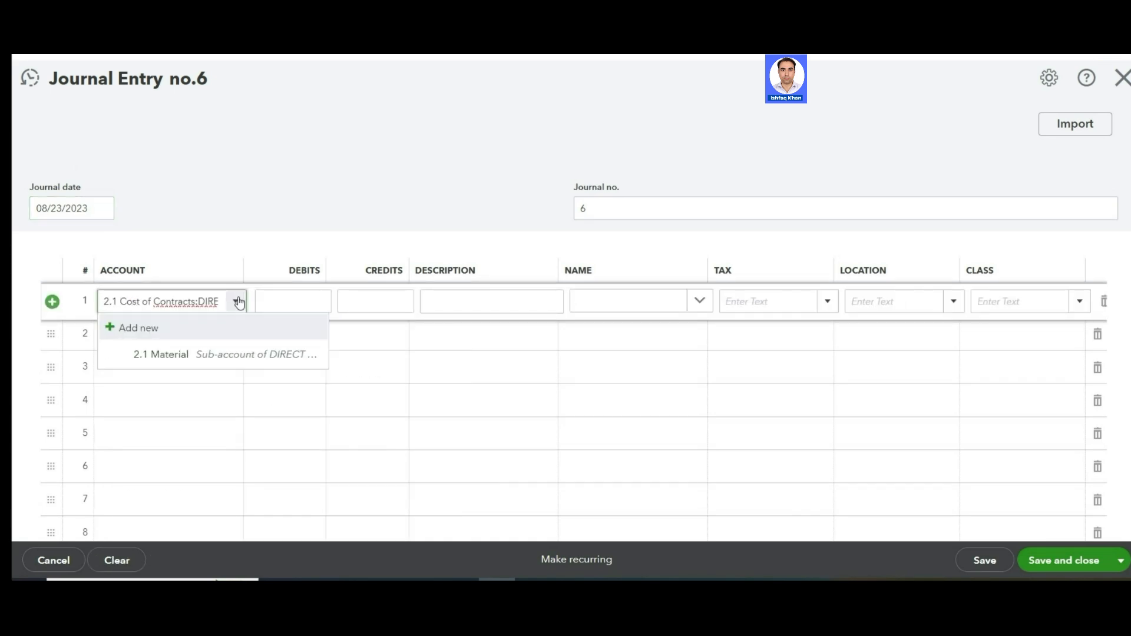
click(212, 355)
click(312, 305)
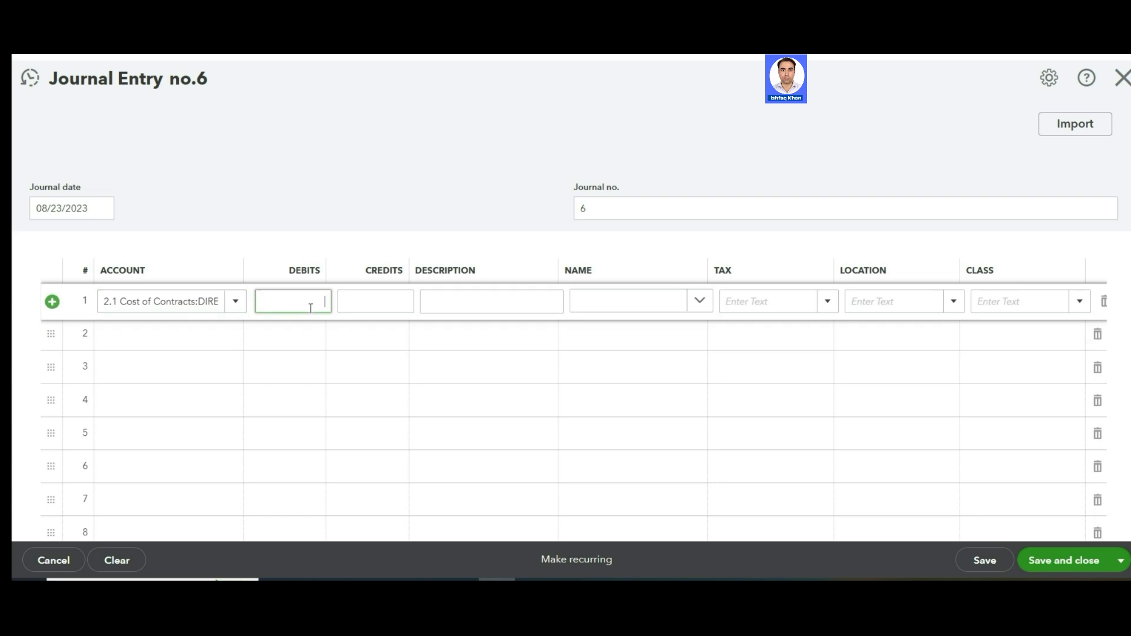
text(86250)
- Add the balancing 86,250.00 credit on line 2 to the Inventory Adj Ac account
click(191, 335)
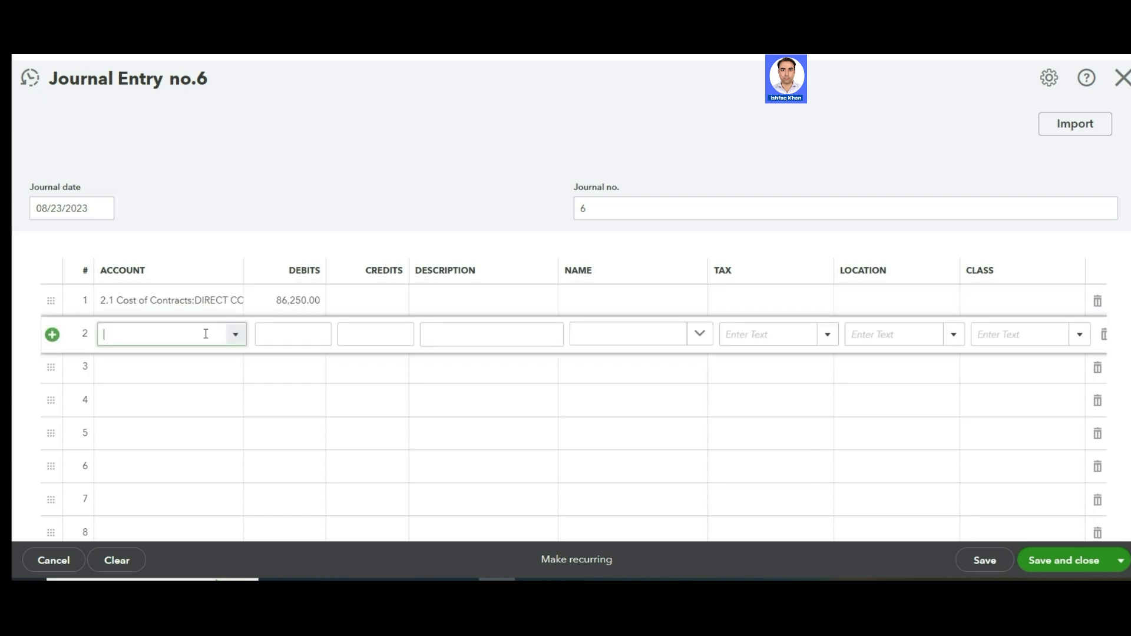
click(235, 337)
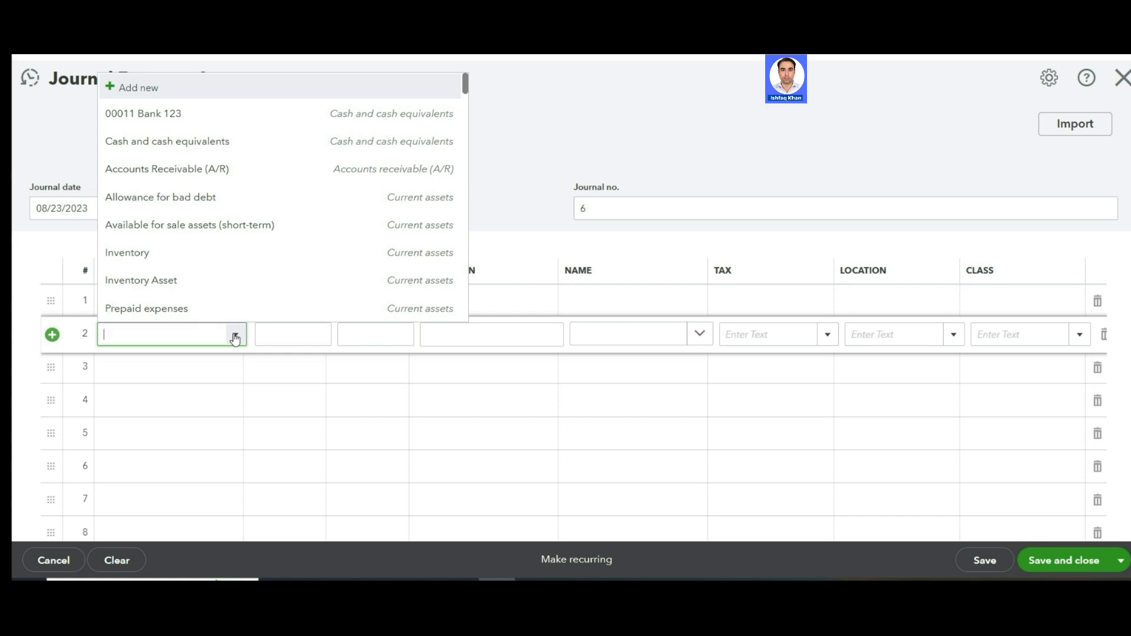
text(Inventory)
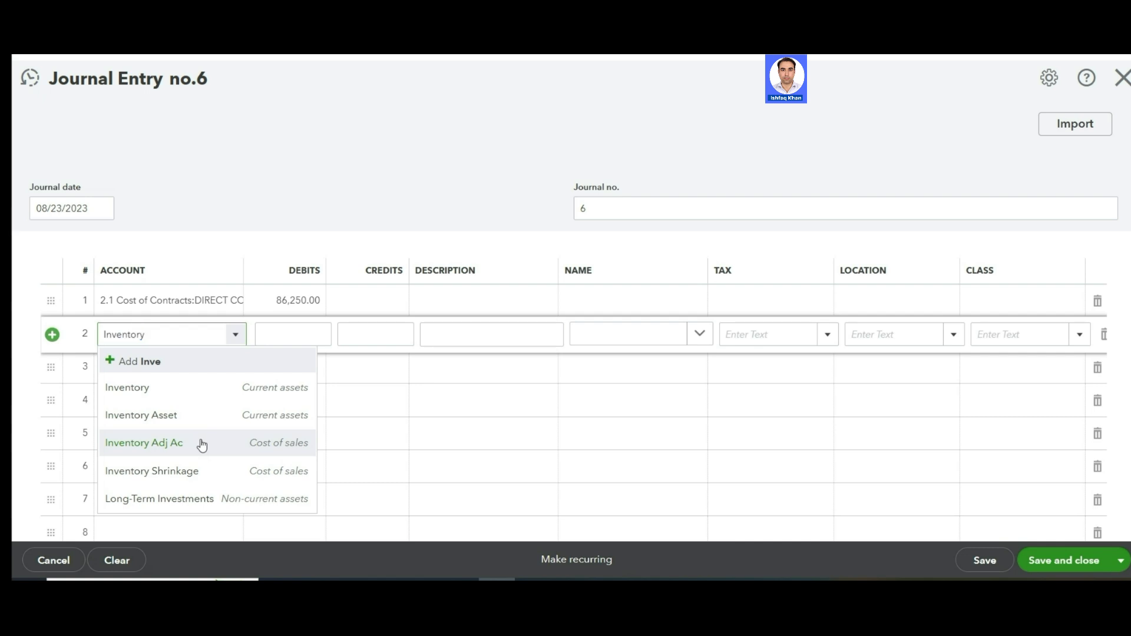
click(201, 443)
- Describe line 1 as "Transferd to project" and assign it to the ABCD project "1985 -Water proofing parking area 123"
click(480, 305)
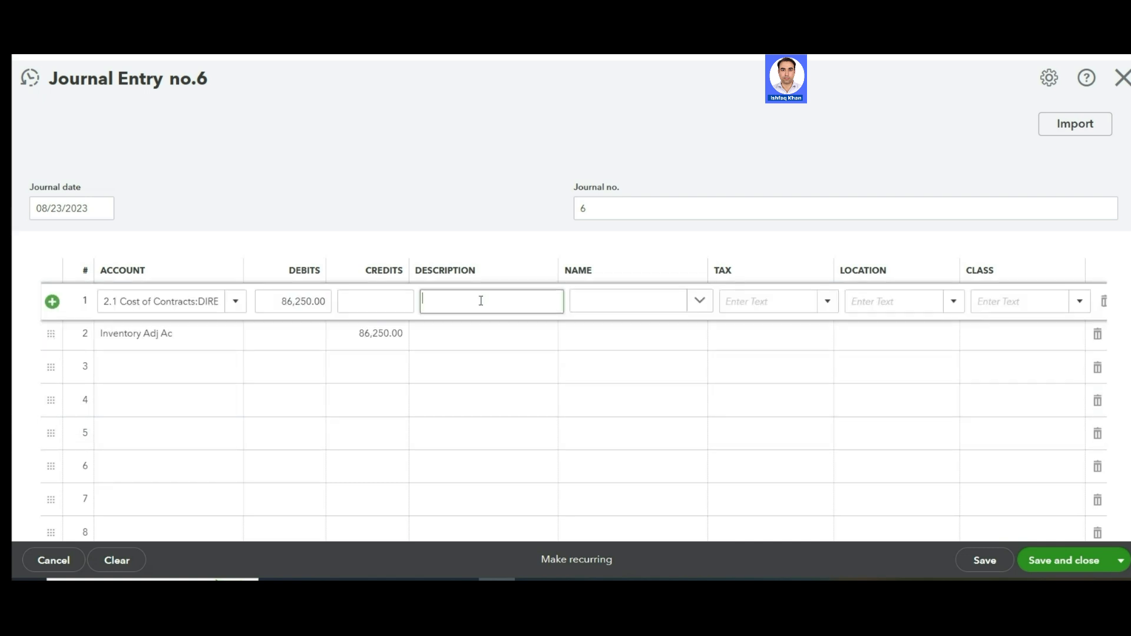
text(Transferd)
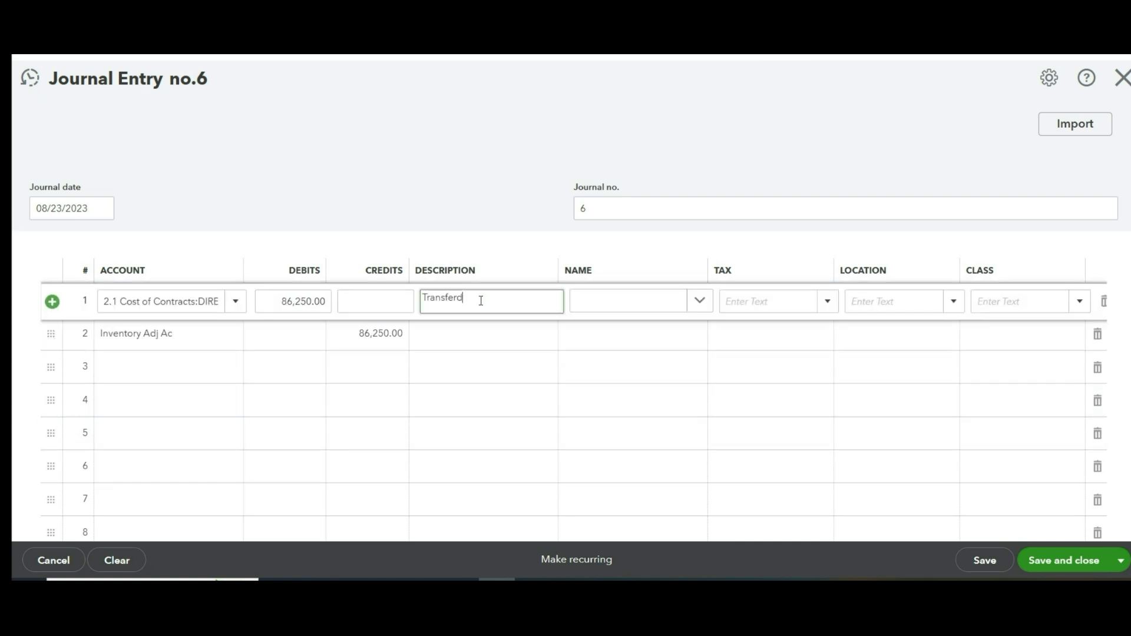
text( to project)
click(701, 302)
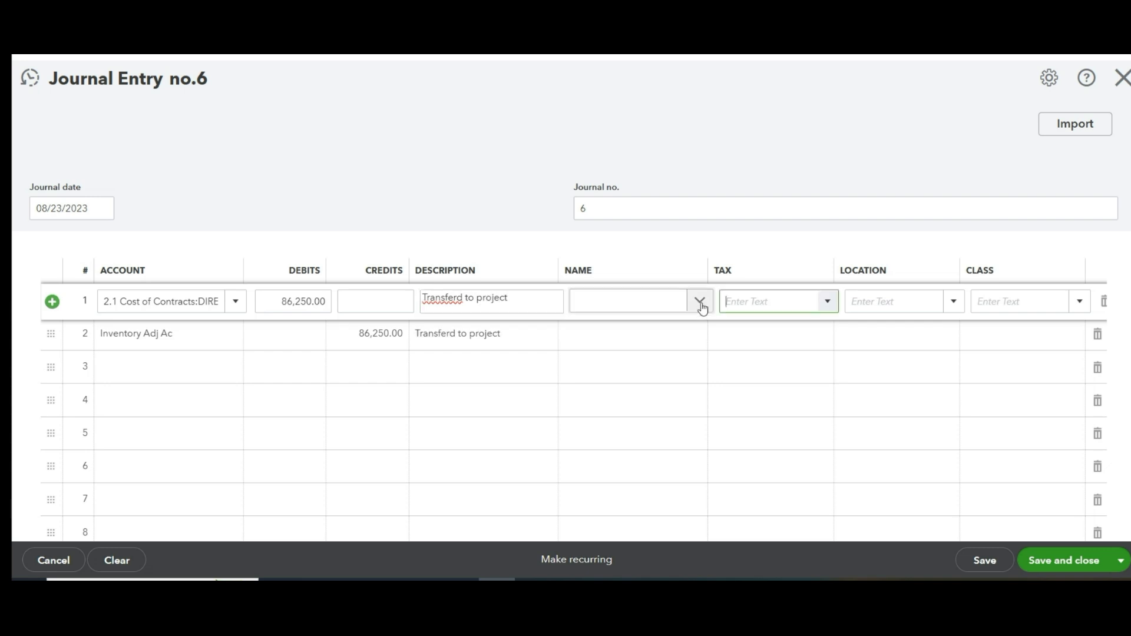
click(662, 391)
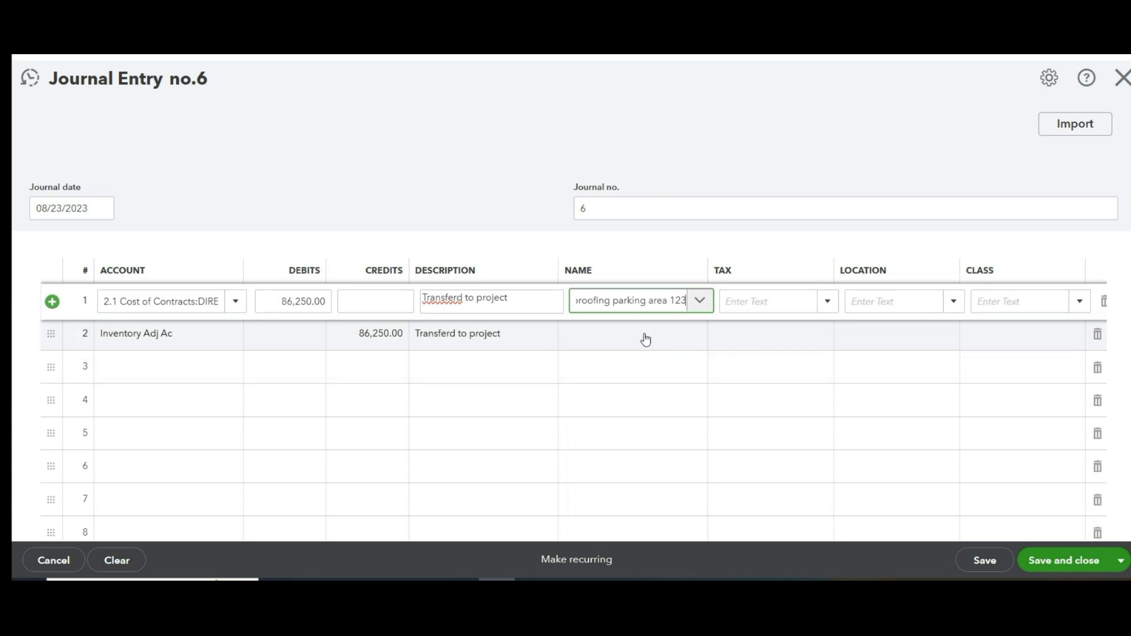
- Leave the name on the Inventory Adj Ac line blank, and save and close the journal entry
click(648, 339)
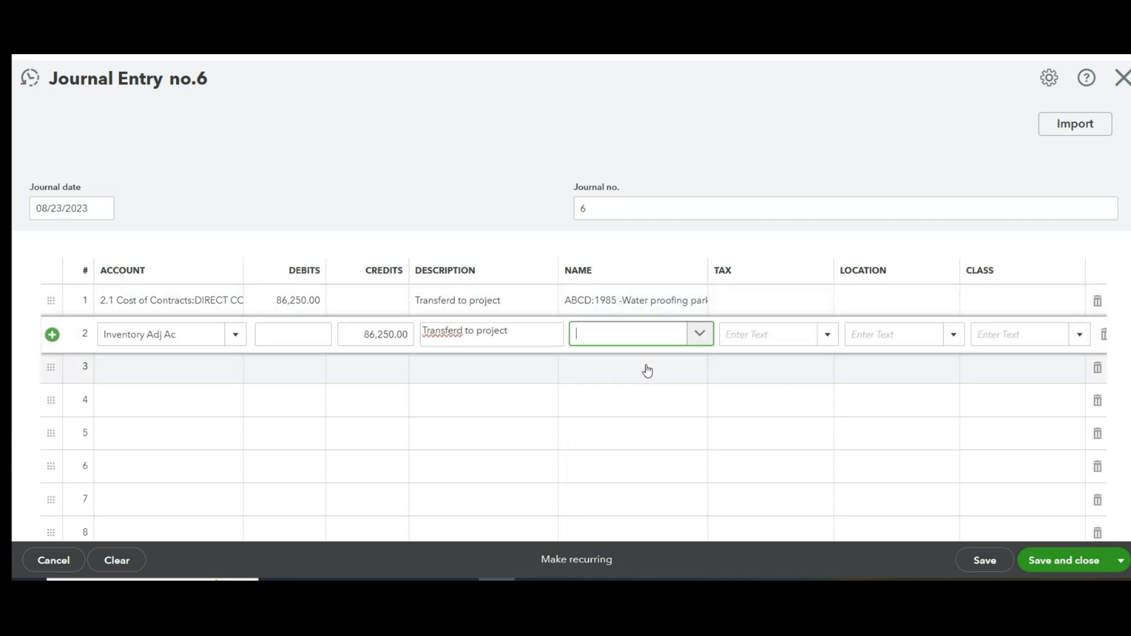
mouse_move(645, 328)
mouse_down()
mouse_move(632, 341)
mouse_move(648, 340)
mouse_up()
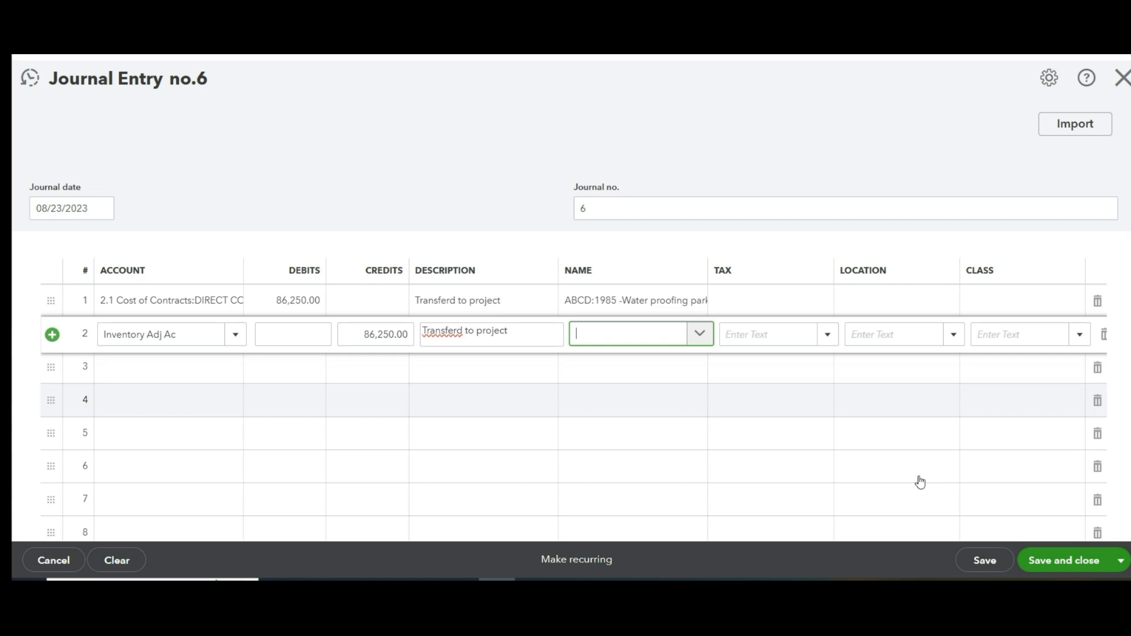
click(1052, 562)
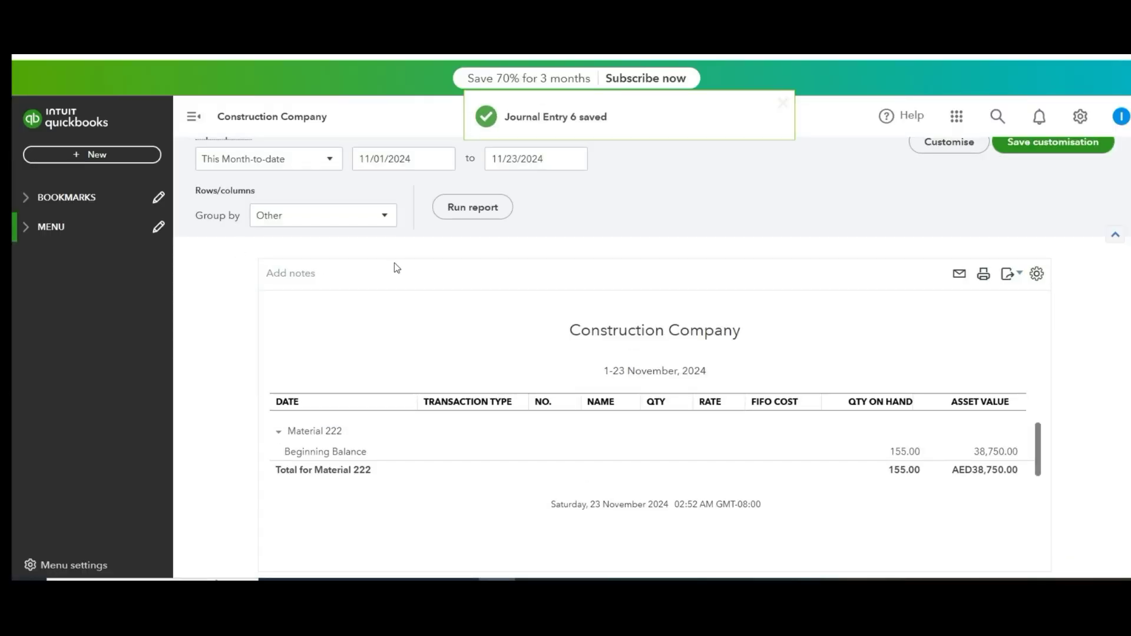
- Run the Inventory Valuation Detail report for All Dates and examine the Material 222 transactions
click(468, 283)
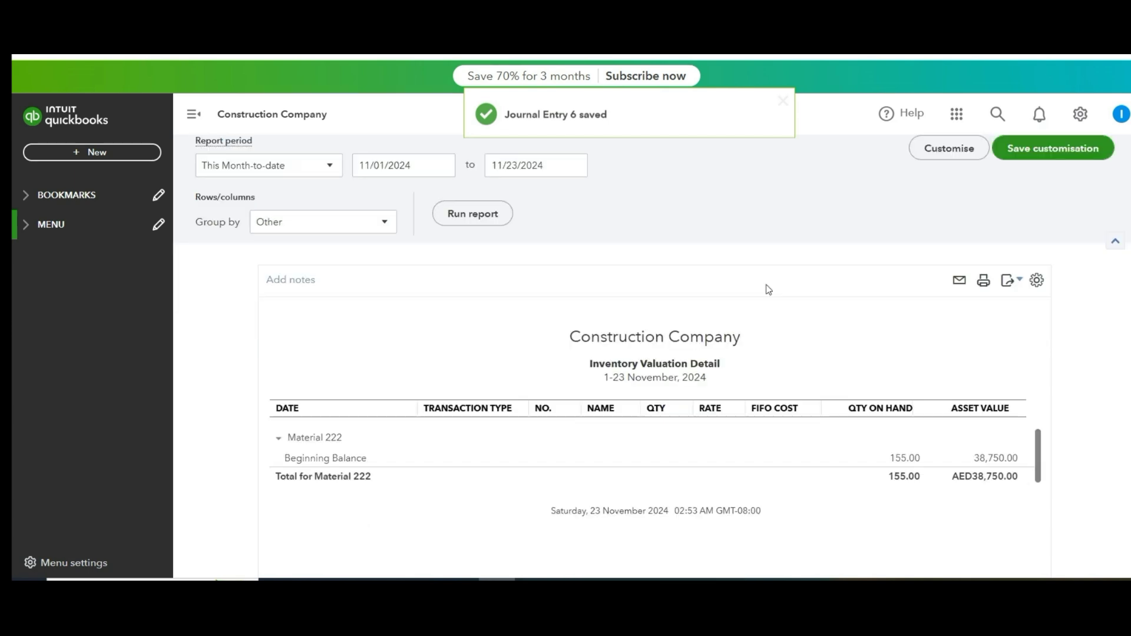
click(56, 226)
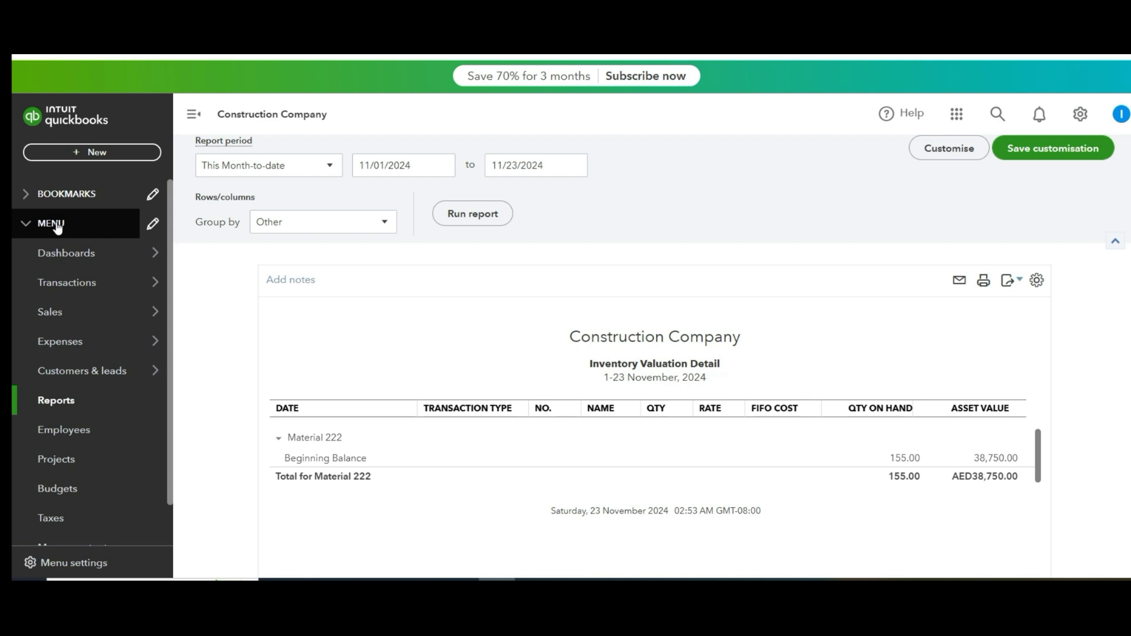
click(270, 167)
click(259, 252)
click(459, 282)
scroll(992, 425, down, 2)
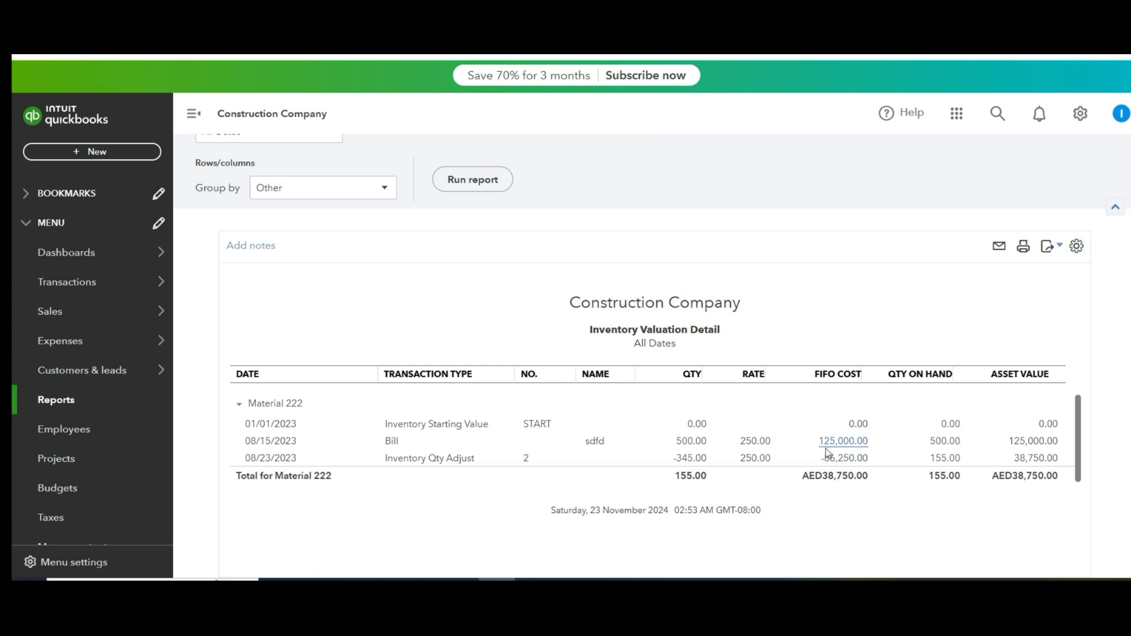
scroll(386, 411, up, 2)
- Open the Profit and Loss report for All Dates and examine the 2.1 Material and Inventory Adj Ac lines
mouse_move(128, 301)
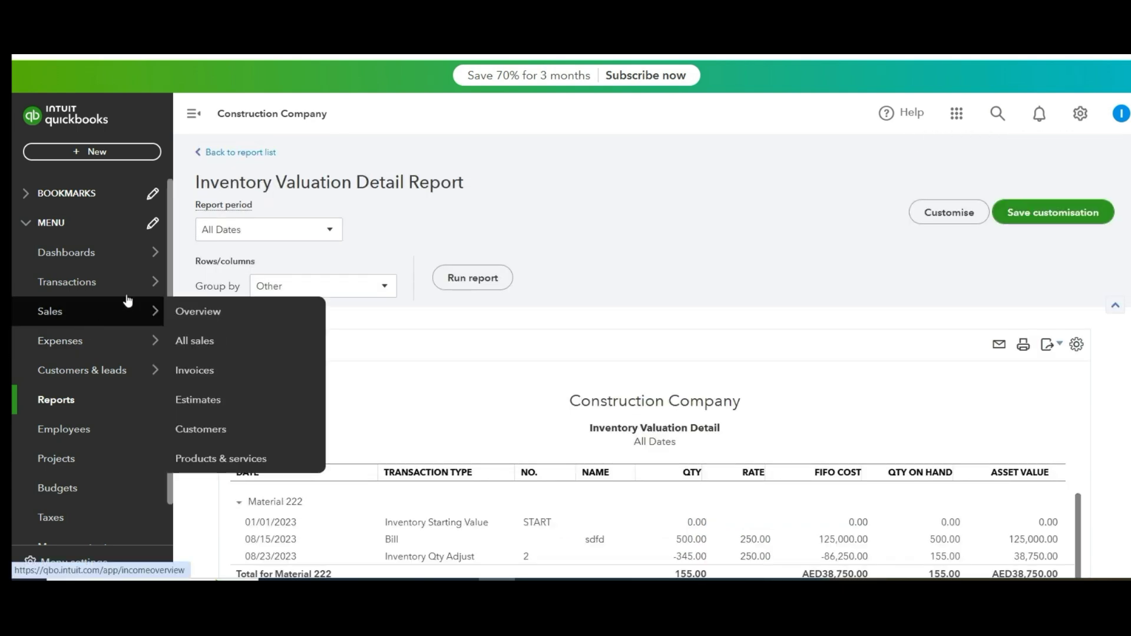
click(77, 406)
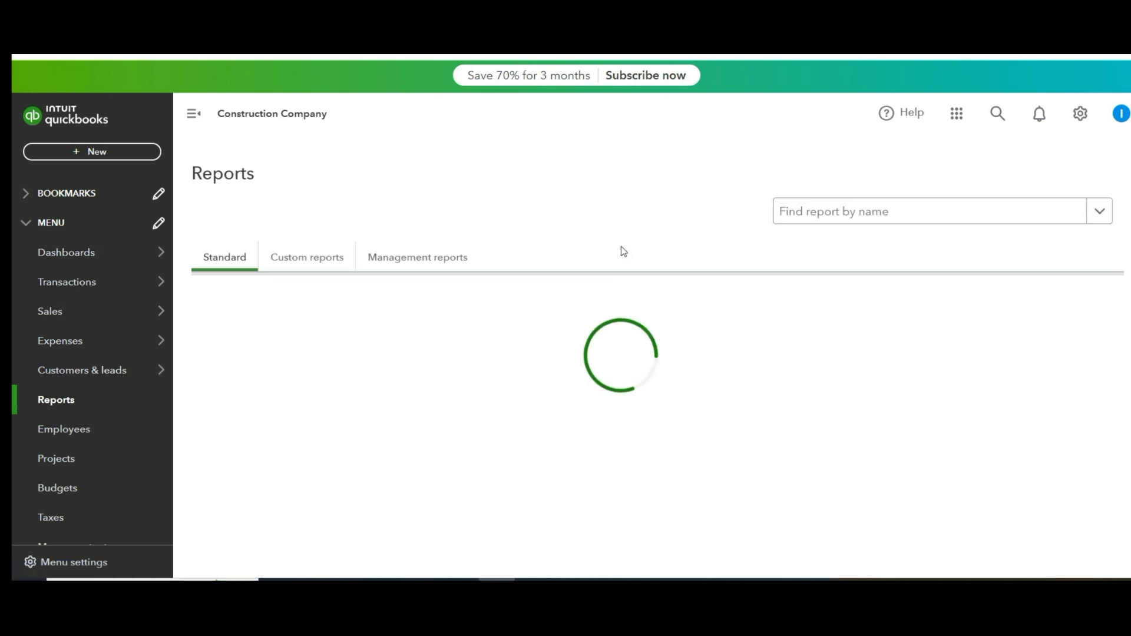
click(259, 534)
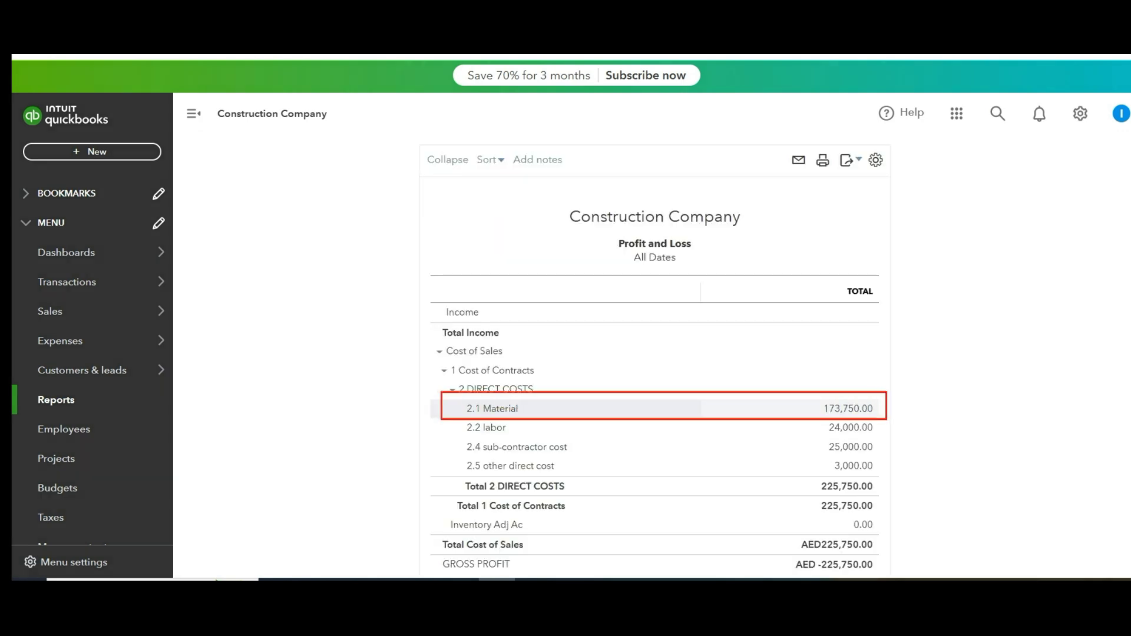
click(872, 411)
drag(744, 524, 1019, 525)
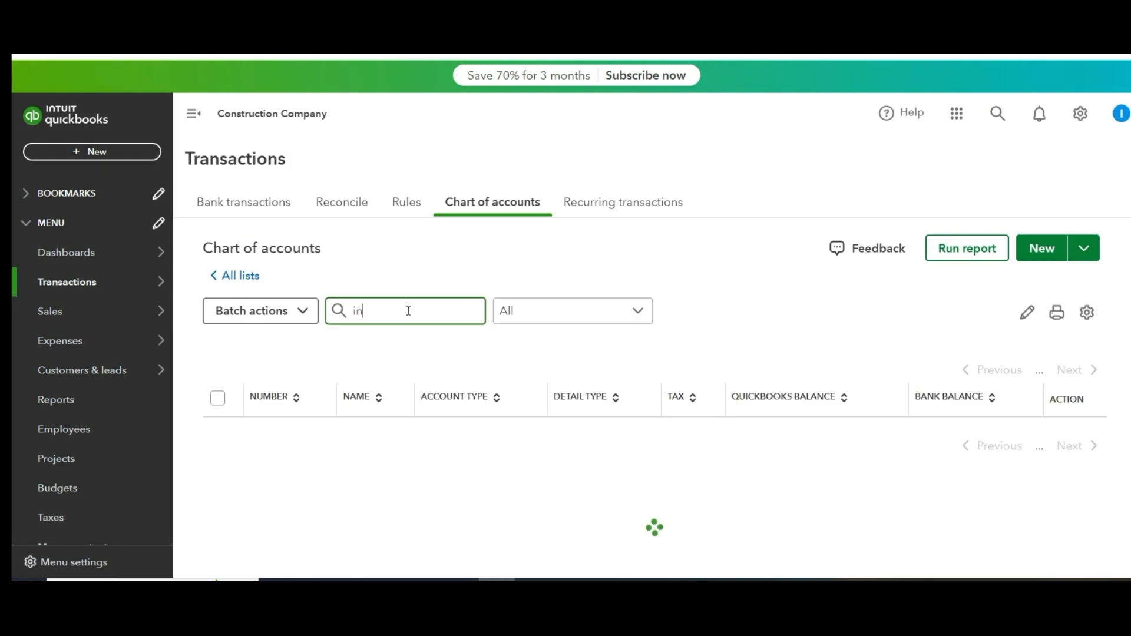
- Search the chart of accounts for "inven" and examine the amounts and balances in the Inventory Adj Ac account report
text(nven)
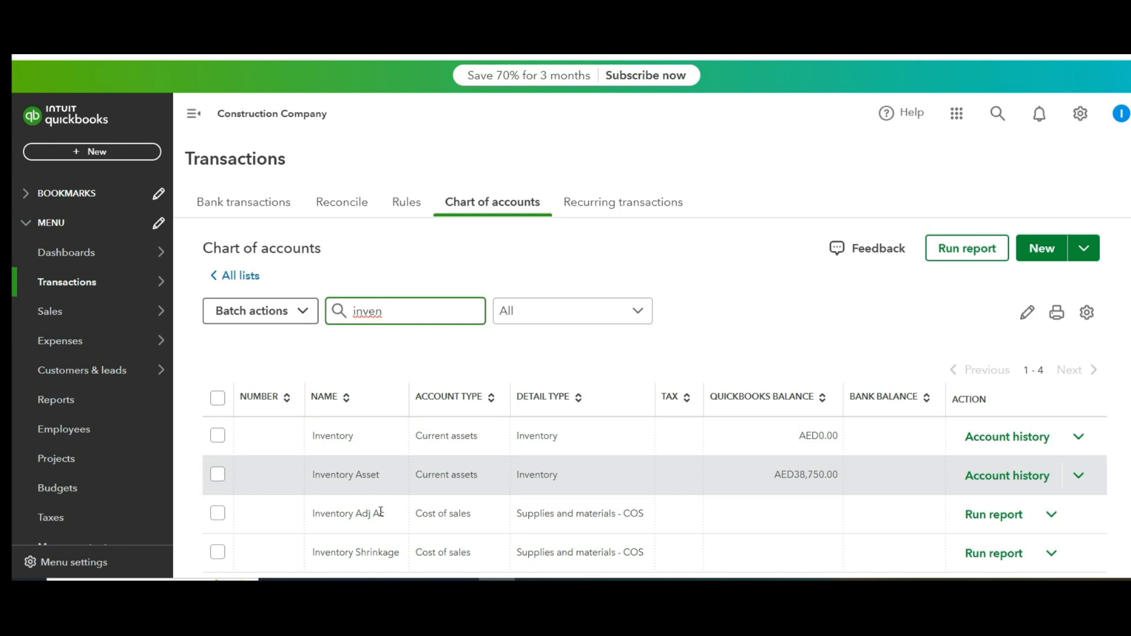
click(1022, 514)
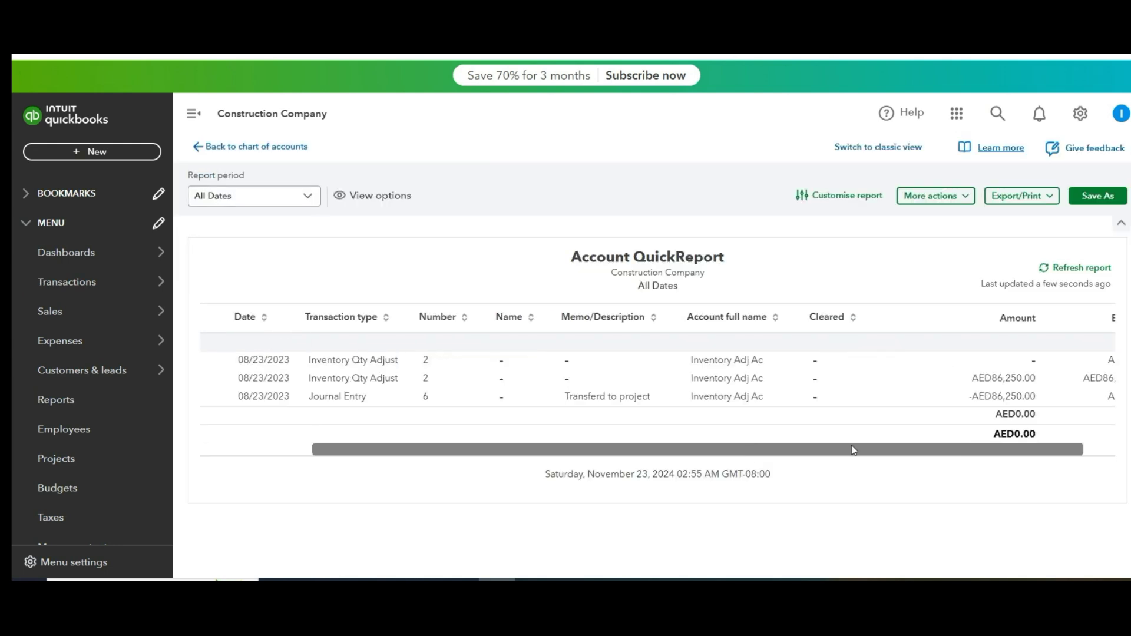
drag(854, 450, 983, 453)
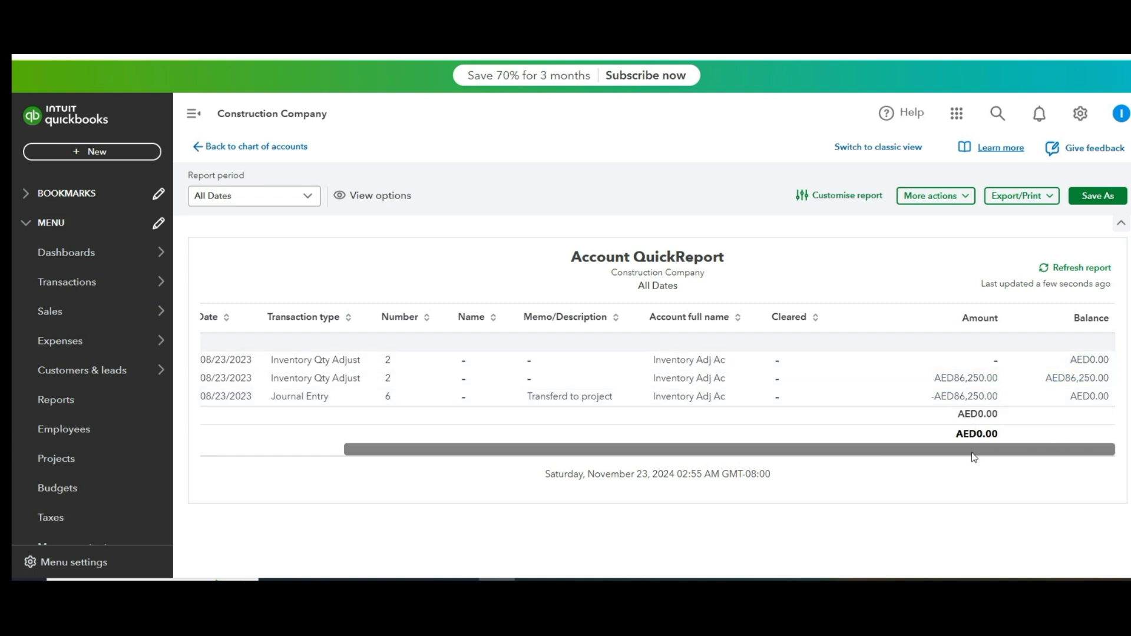
mouse_move(945, 425)
mouse_down()
mouse_move(1053, 462)
mouse_move(1038, 455)
mouse_up()
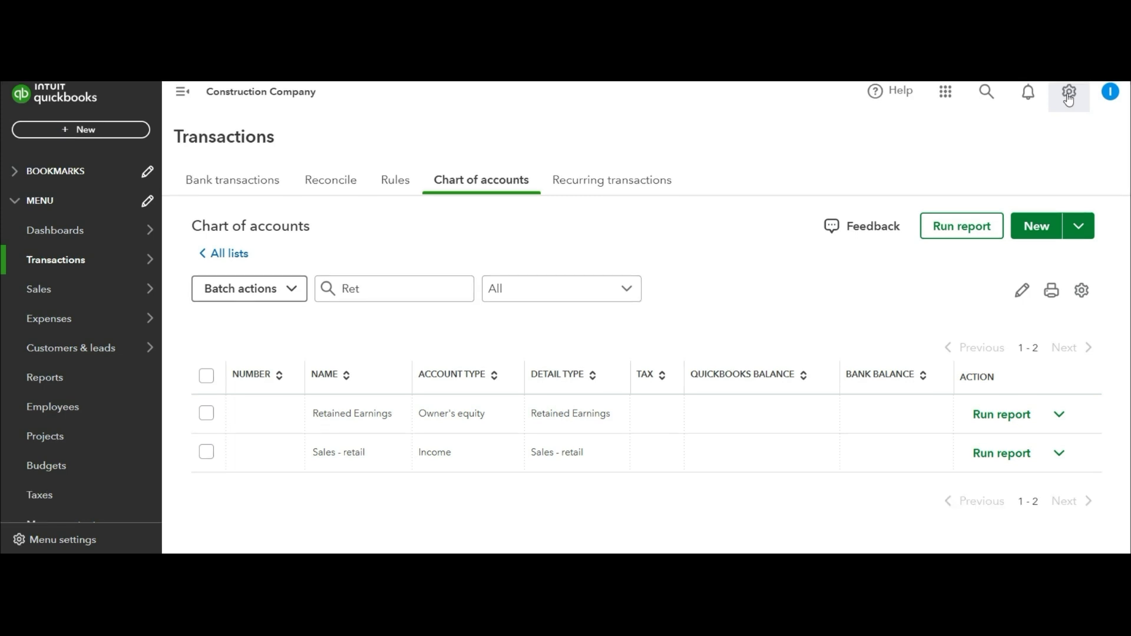
- Start a new service item in the products and services list and name it Retention
click(1069, 97)
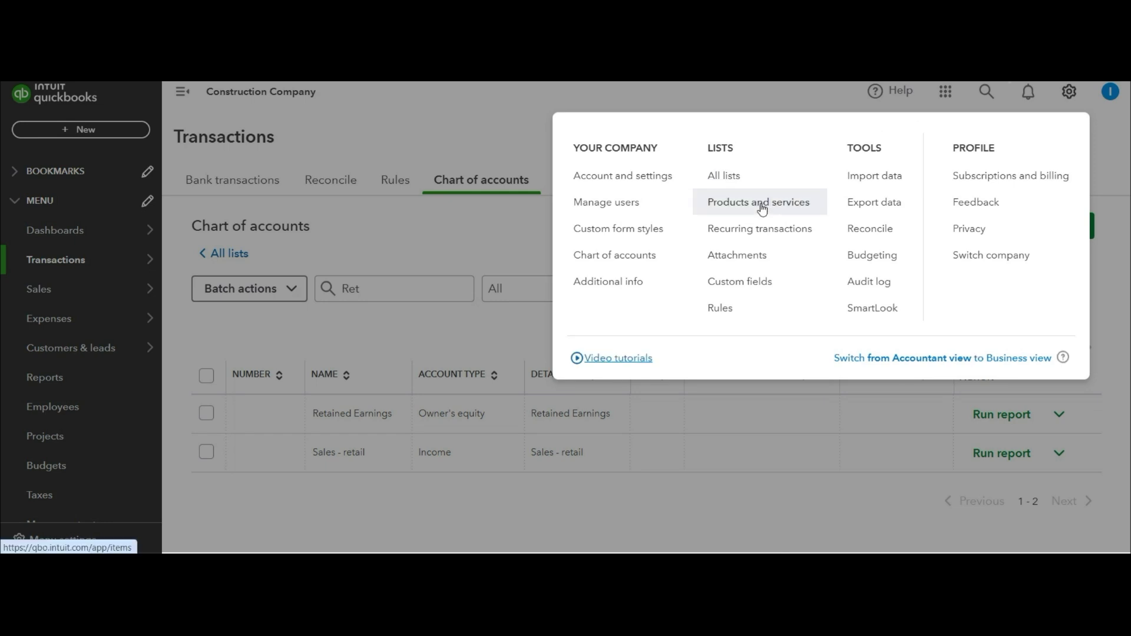
click(762, 208)
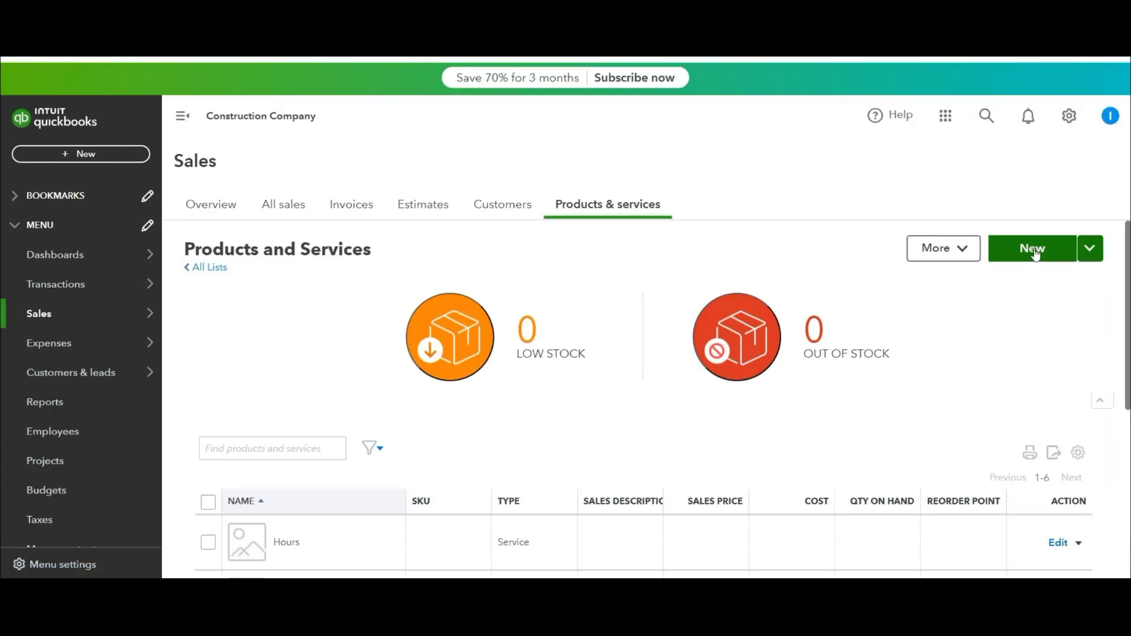
click(1032, 248)
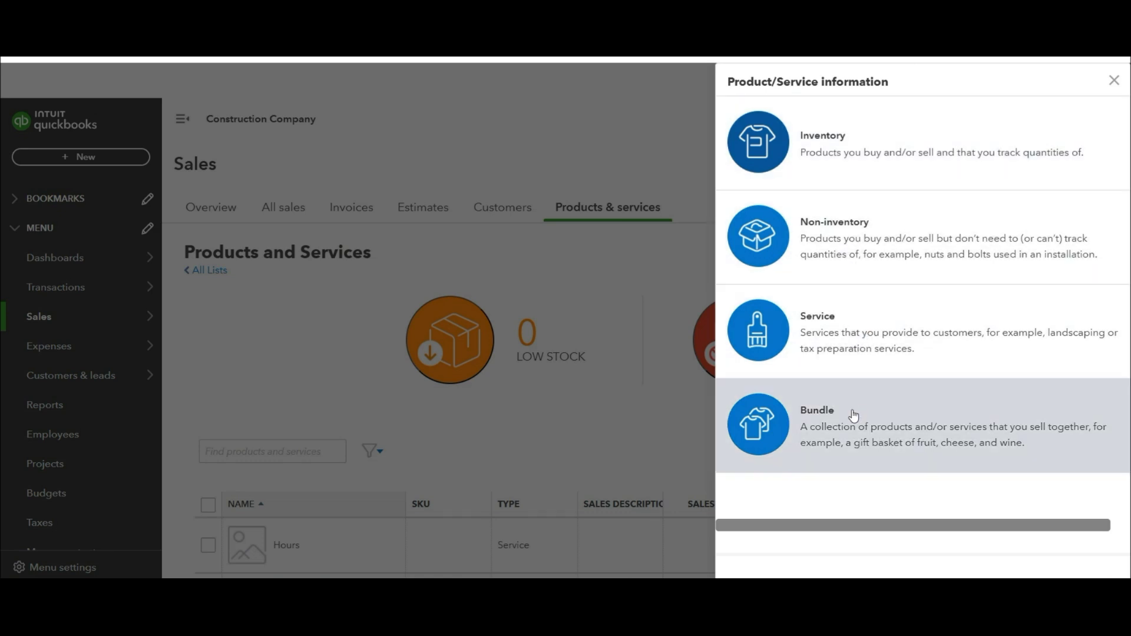
click(852, 345)
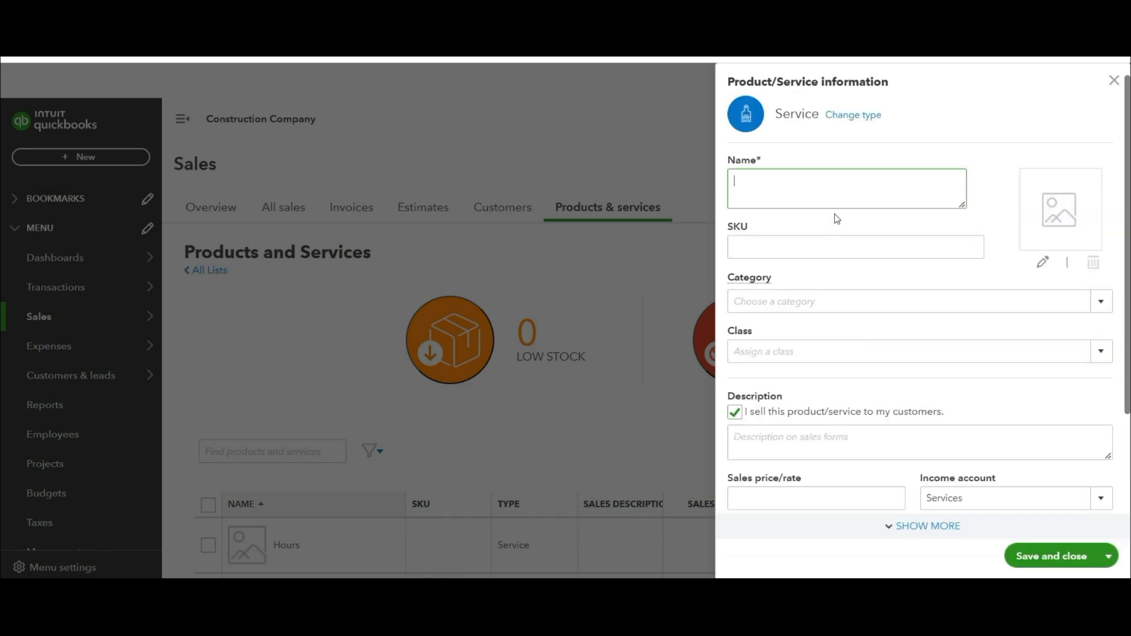
text(Retention)
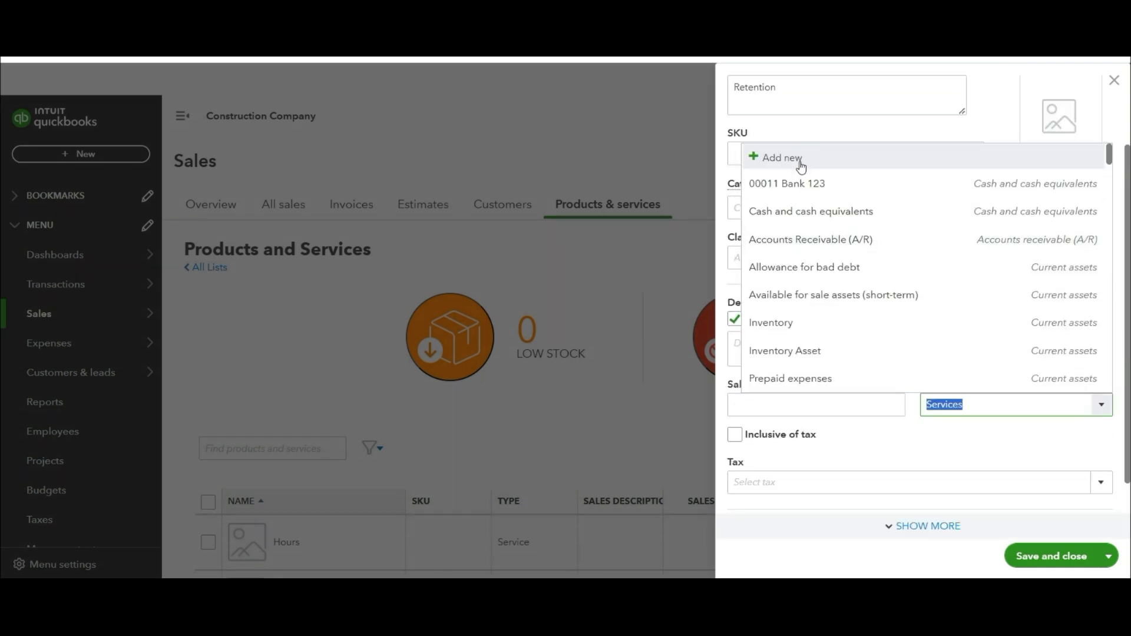
- Add a new account for the item's income account, with account type Current assets and detail type Other current assets
click(799, 161)
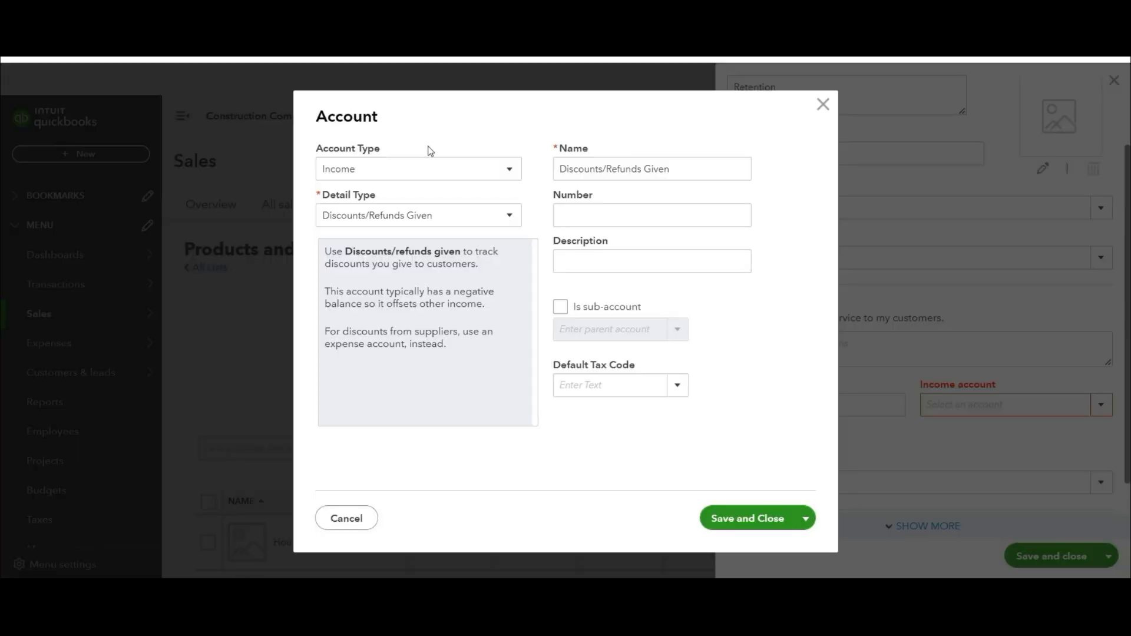
click(399, 172)
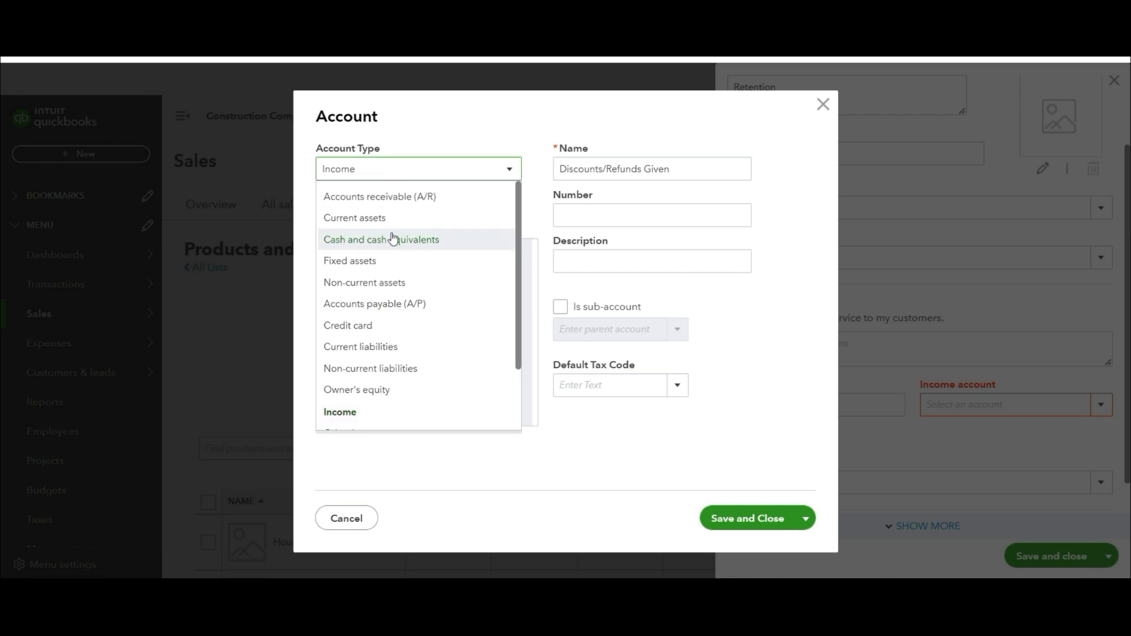
scroll(387, 225, down, 3)
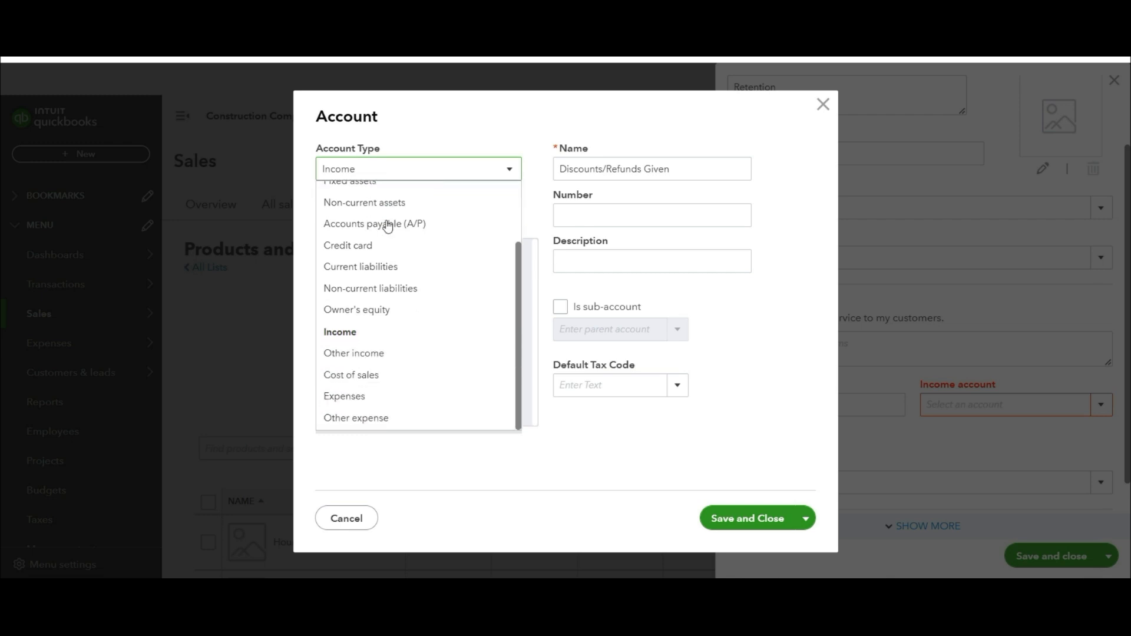
scroll(387, 225, up, 3)
click(383, 220)
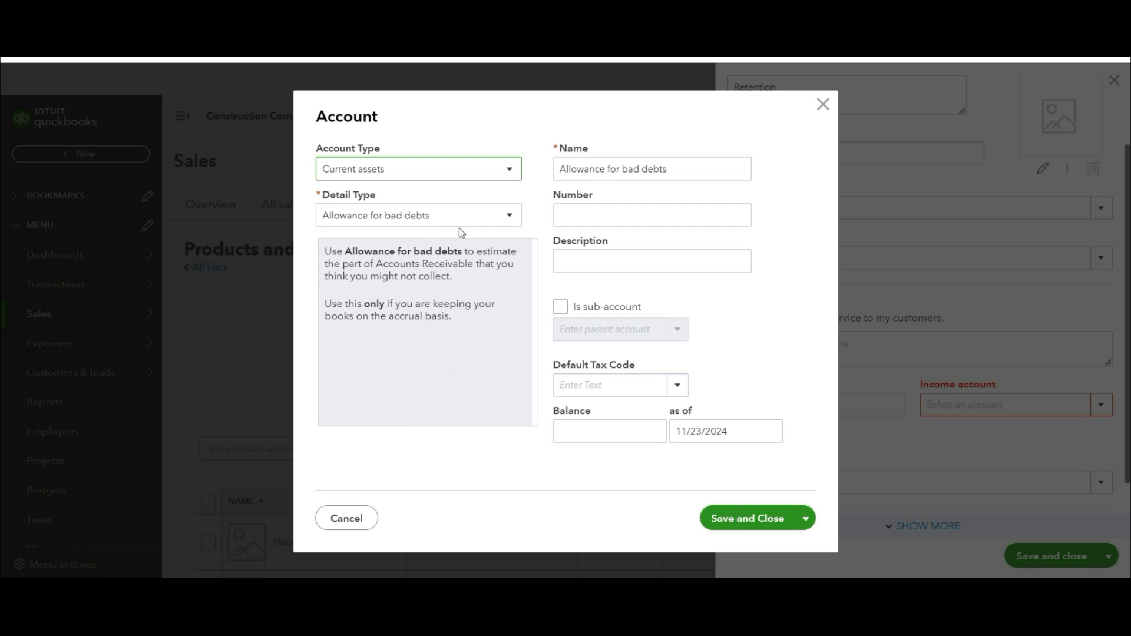
click(430, 221)
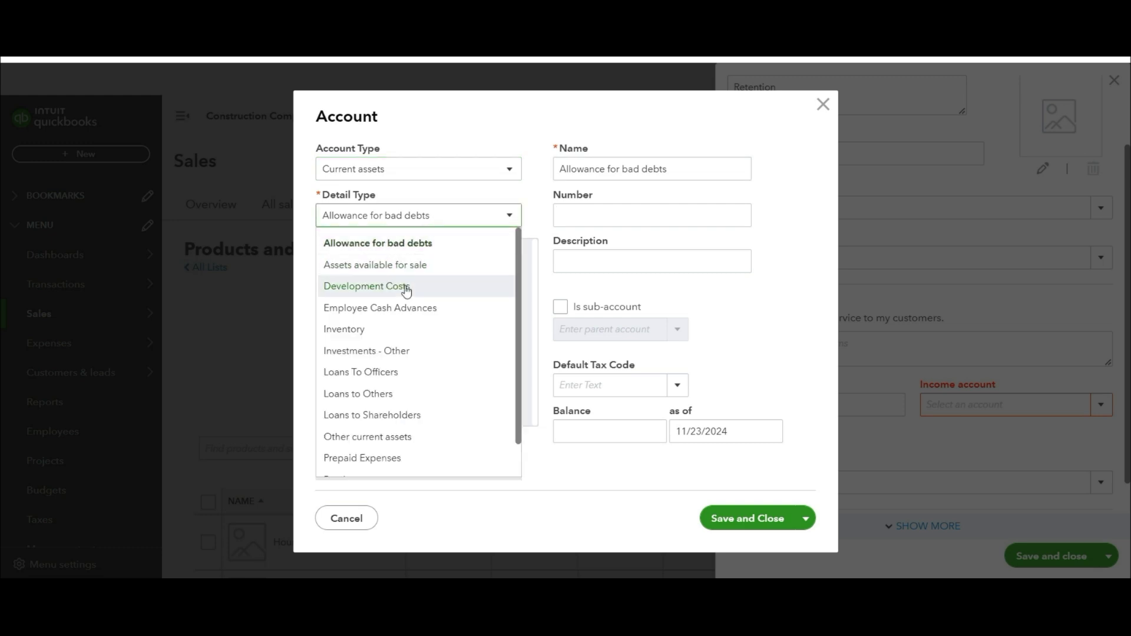
click(387, 443)
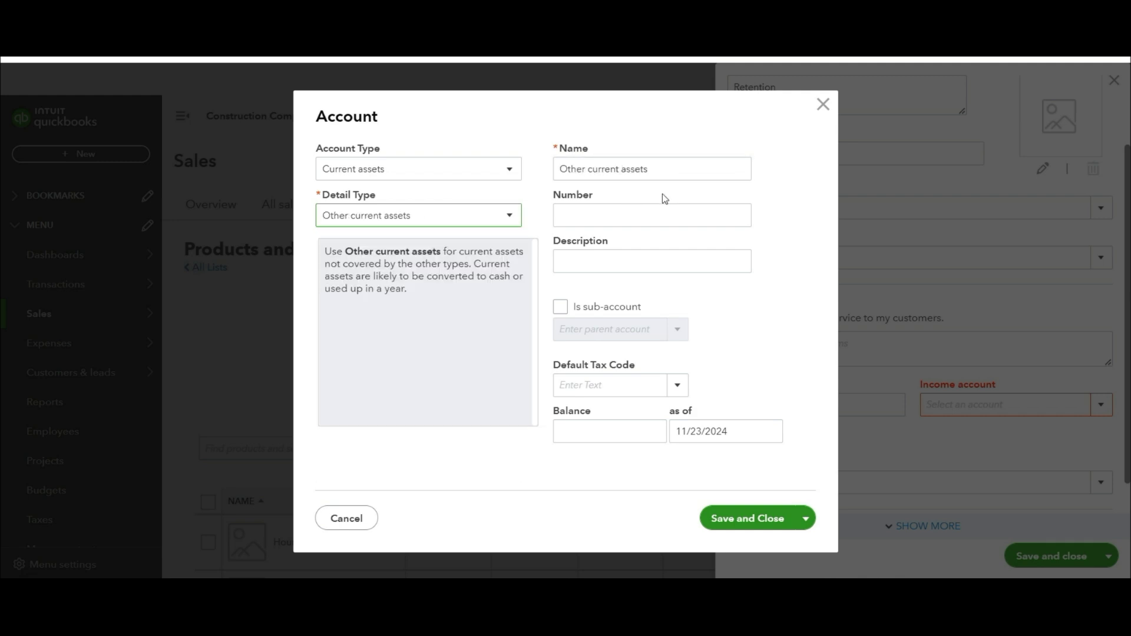
- Name the new account Retention, and save and close it
click(649, 209)
key(shift+Tab)
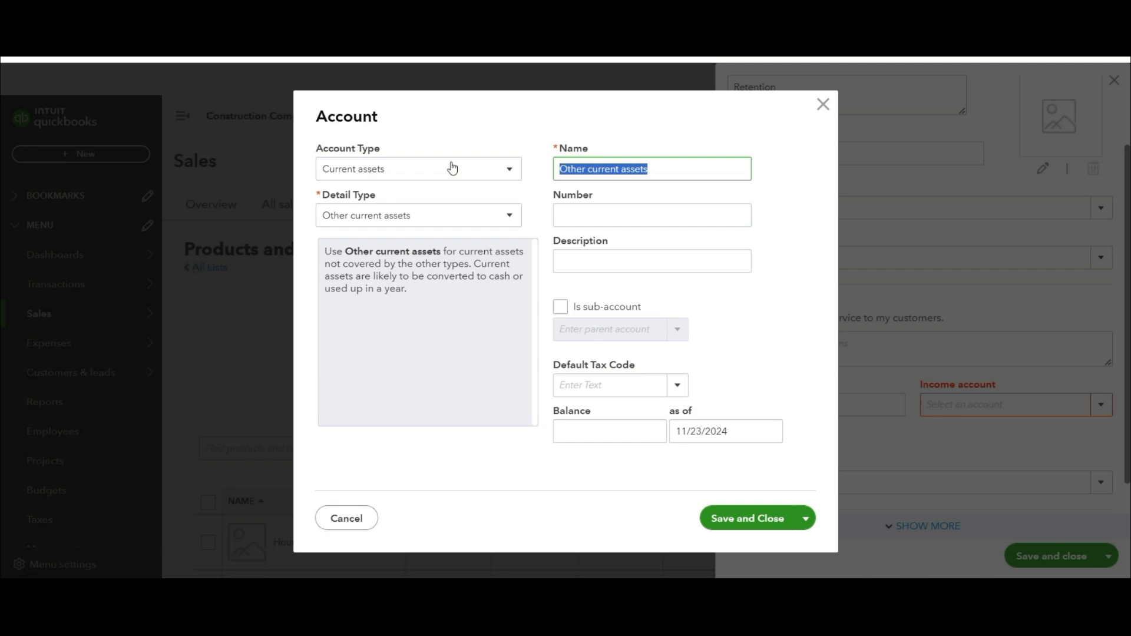
key(BackSpace)
text(Retention)
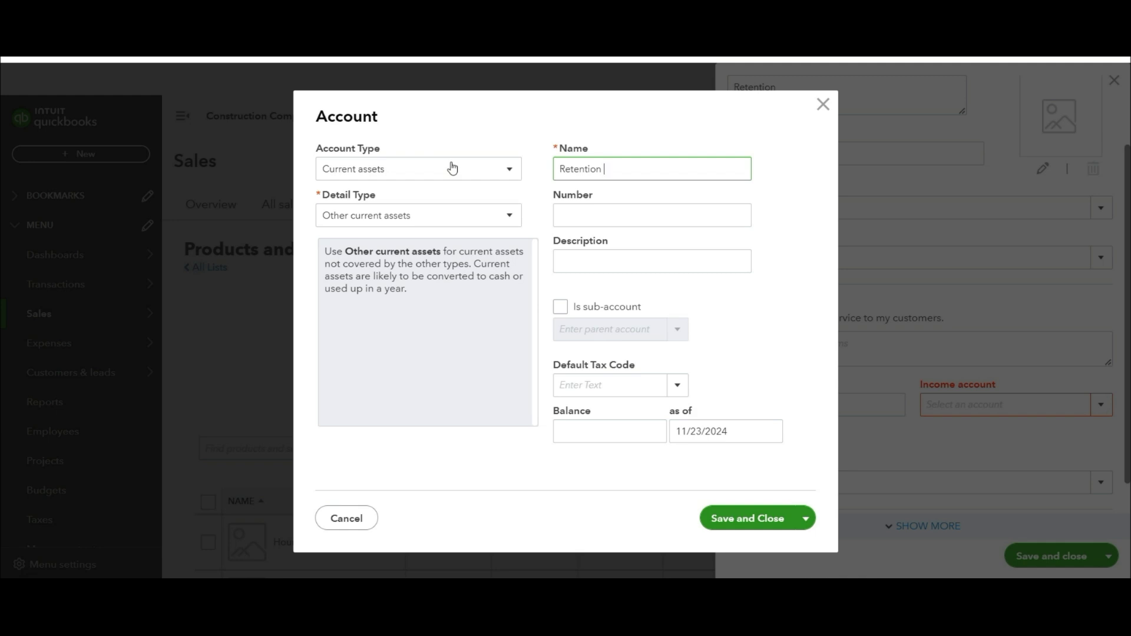
click(746, 518)
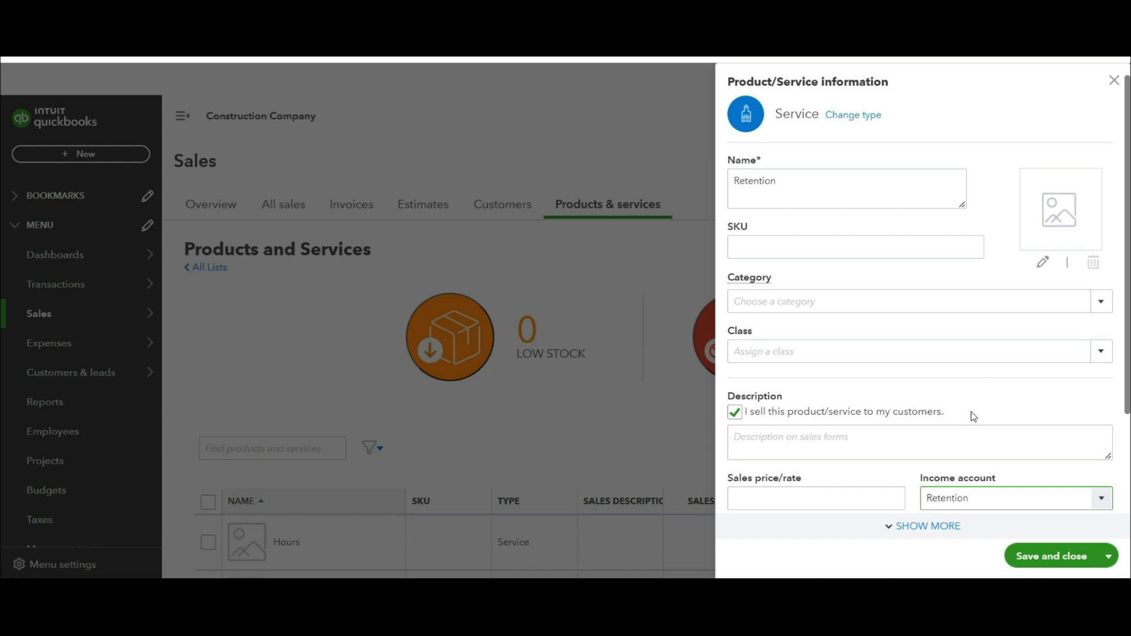
- Review the Retention service item's details, including its income account, and save and close the item
scroll(970, 411, down, 3)
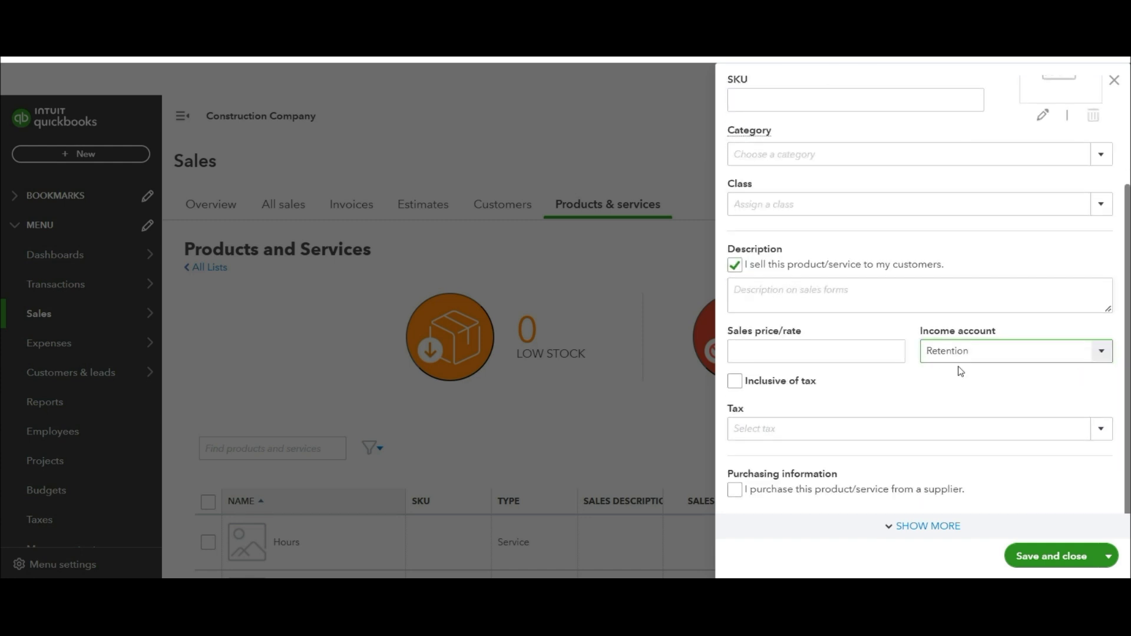
mouse_move(918, 328)
mouse_down()
mouse_move(1003, 374)
mouse_move(1064, 376)
mouse_up()
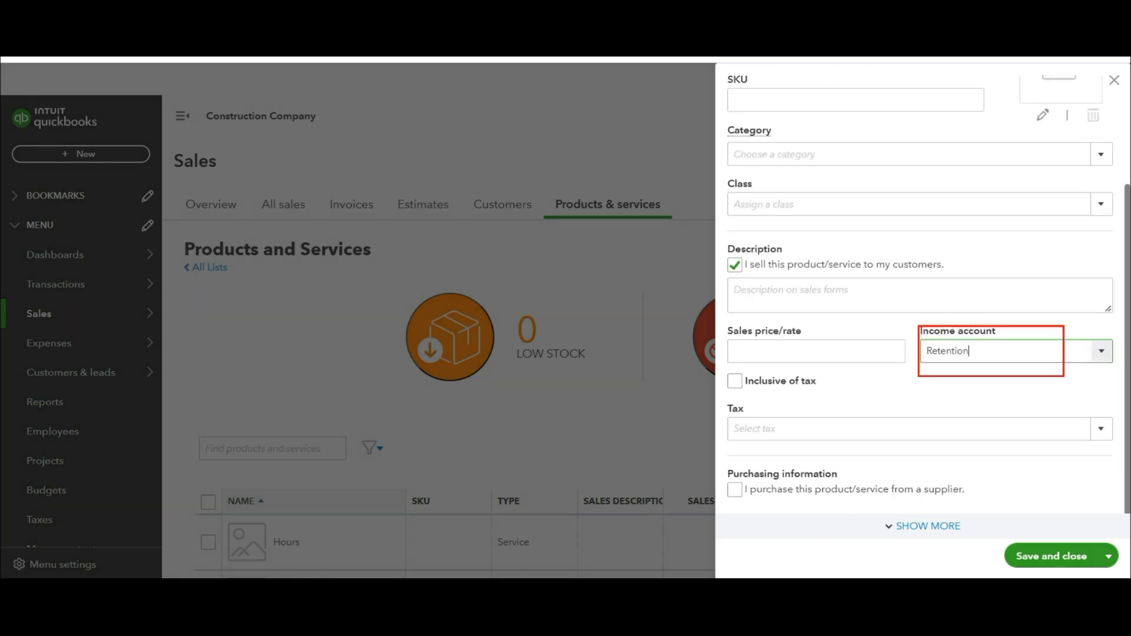
scroll(895, 300, up, 3)
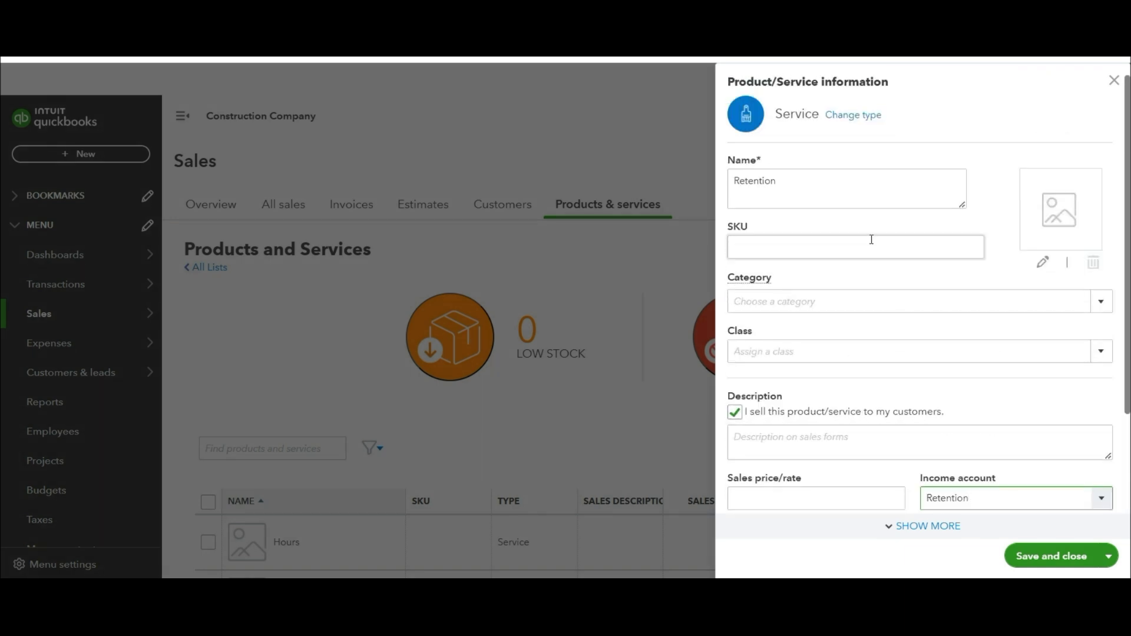
scroll(871, 239, down, 3)
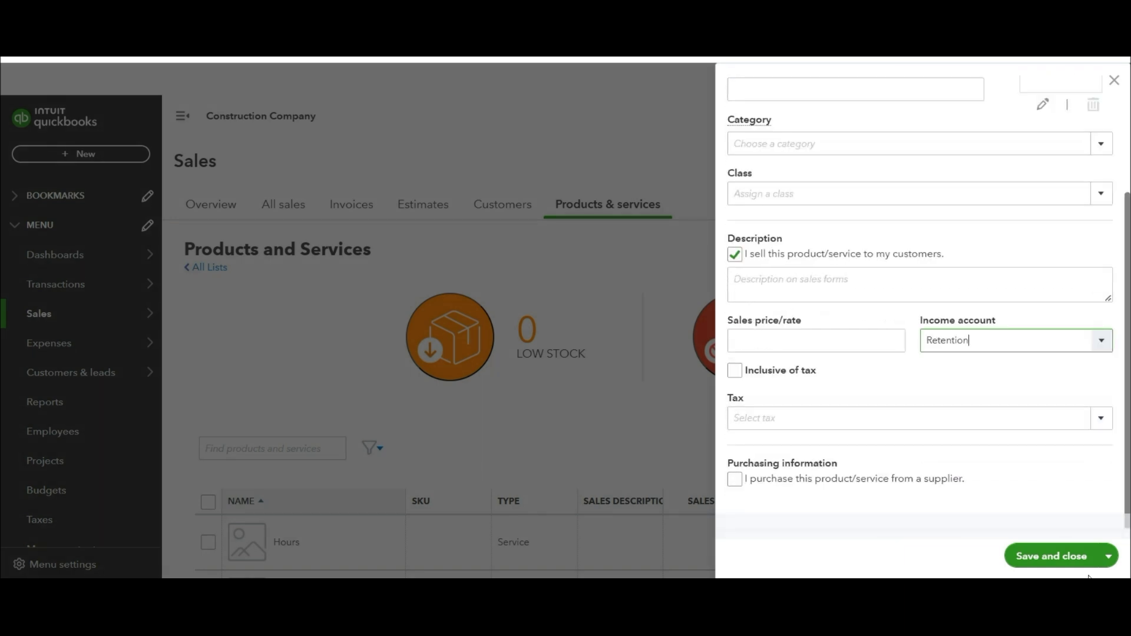
click(1058, 556)
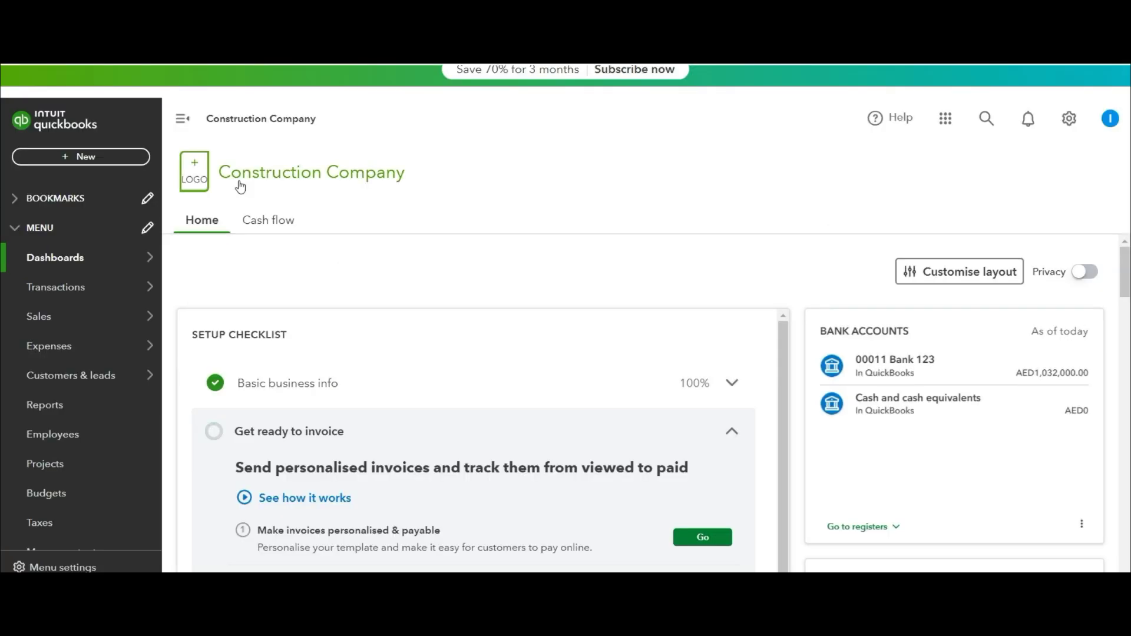
- Create a new invoice for ABCD's project 1985 -Water proofing parking area 123
click(81, 156)
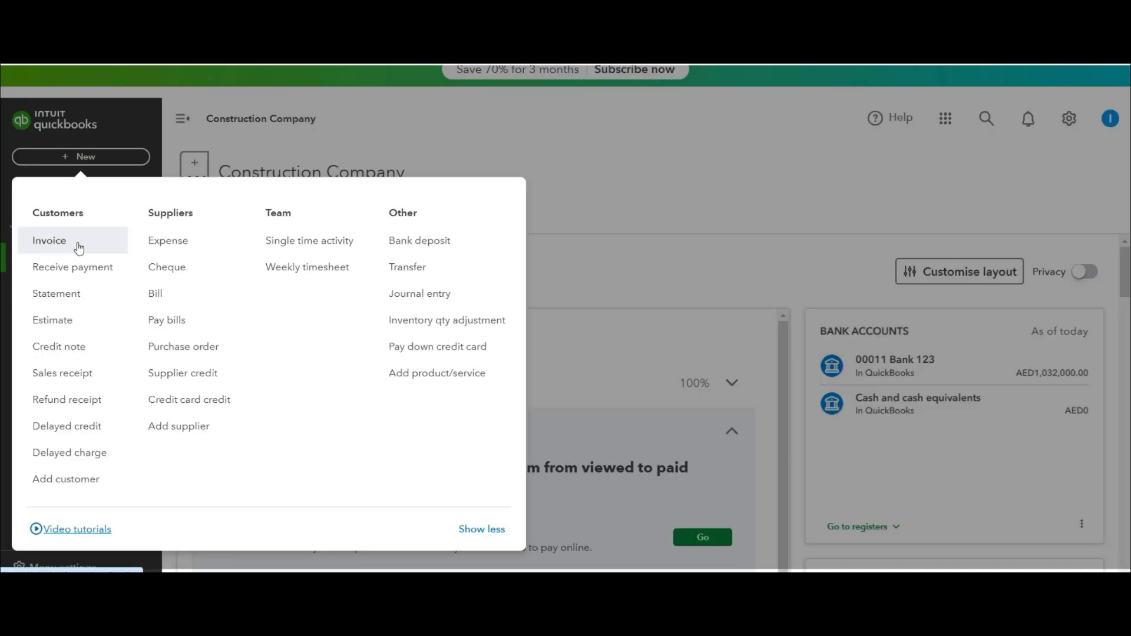
click(79, 246)
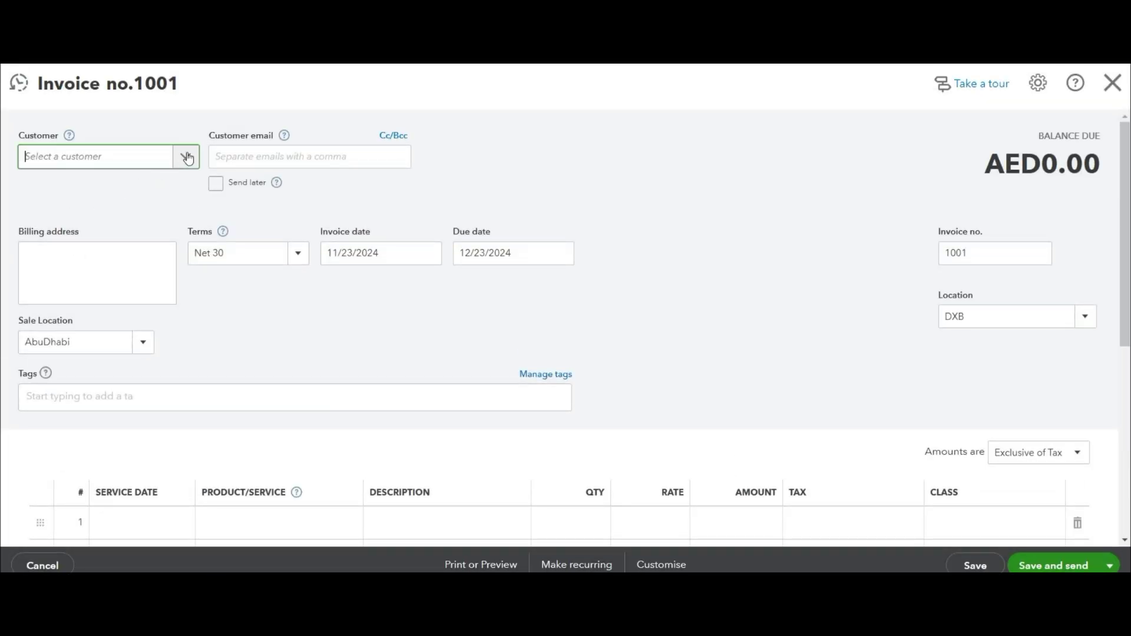
click(187, 157)
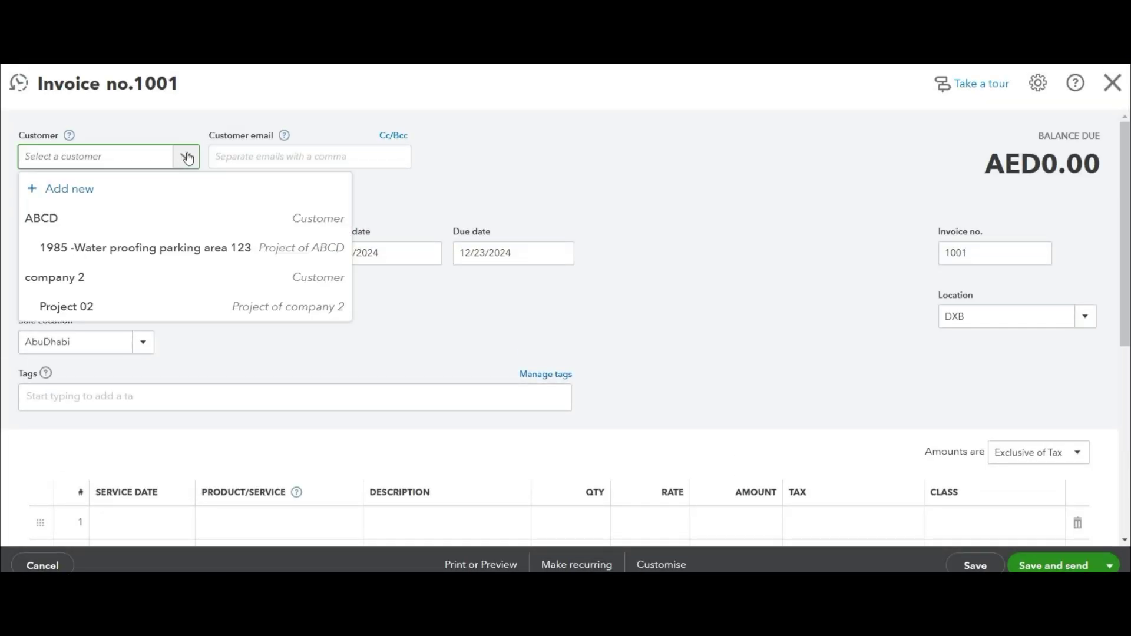
click(173, 247)
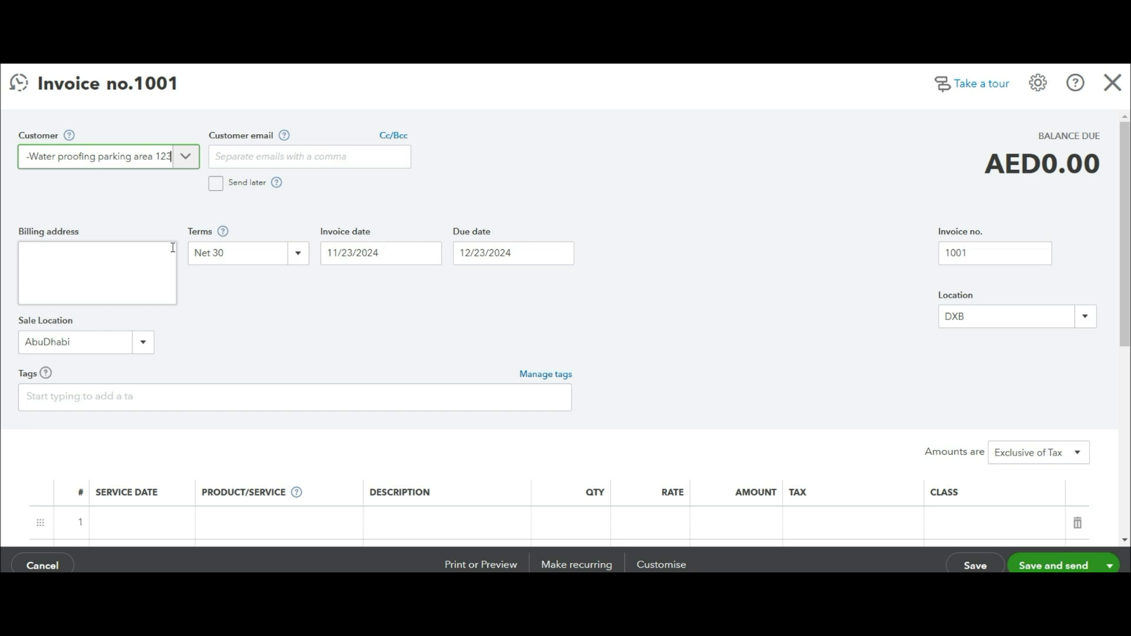
- Add the Water Proofing Parking Area service to line 1 of the invoice
scroll(513, 342, down, 3)
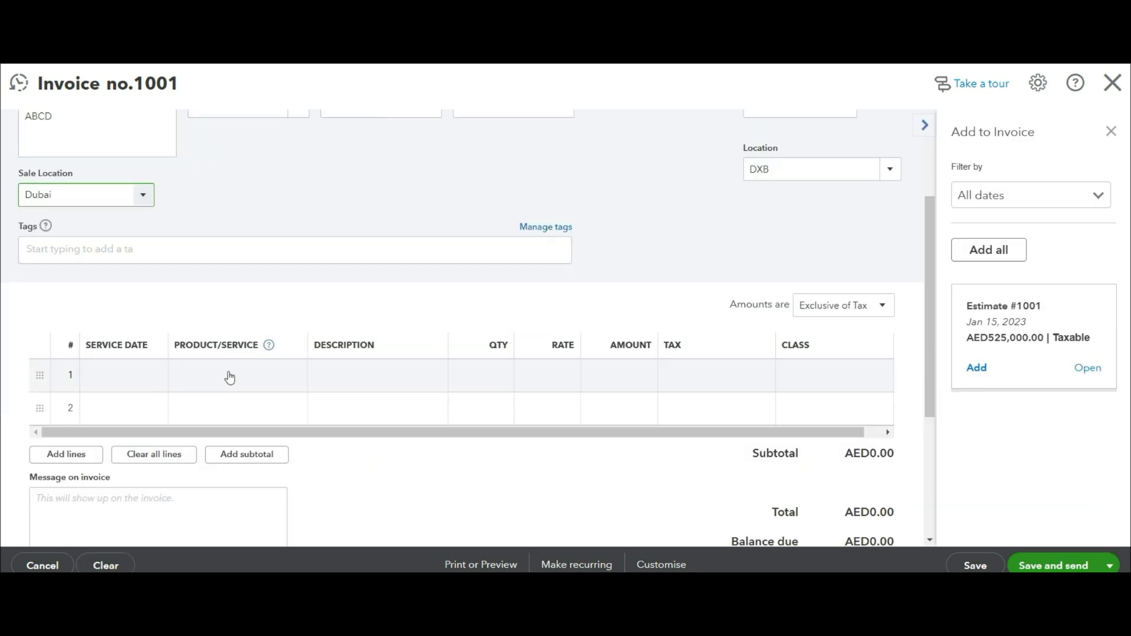
click(230, 377)
click(290, 376)
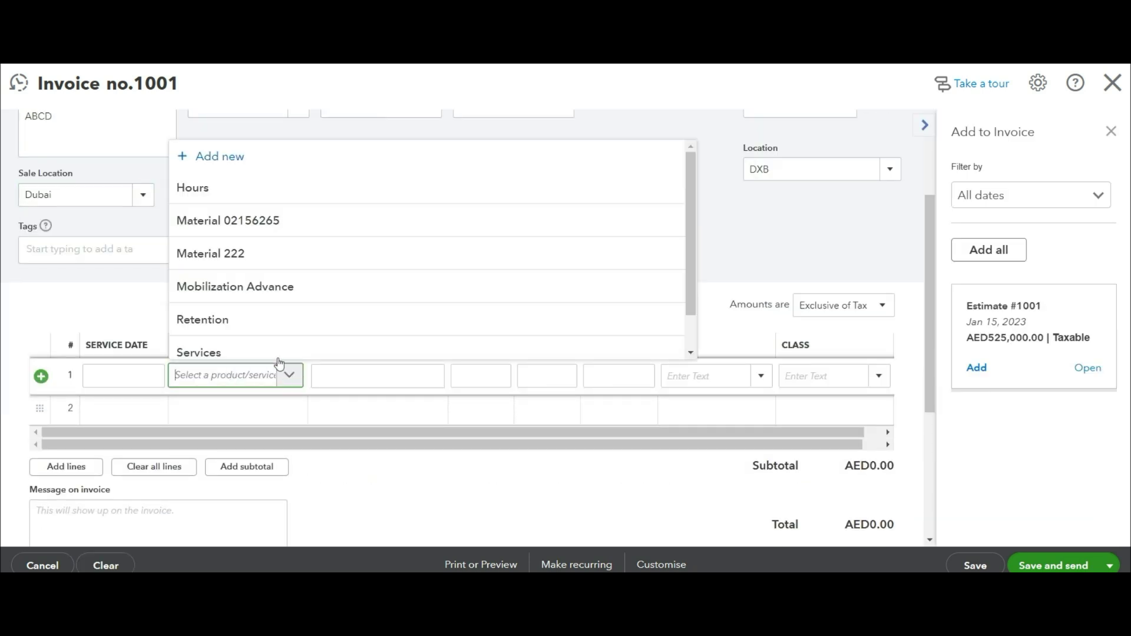
scroll(243, 274, down, 2)
click(258, 347)
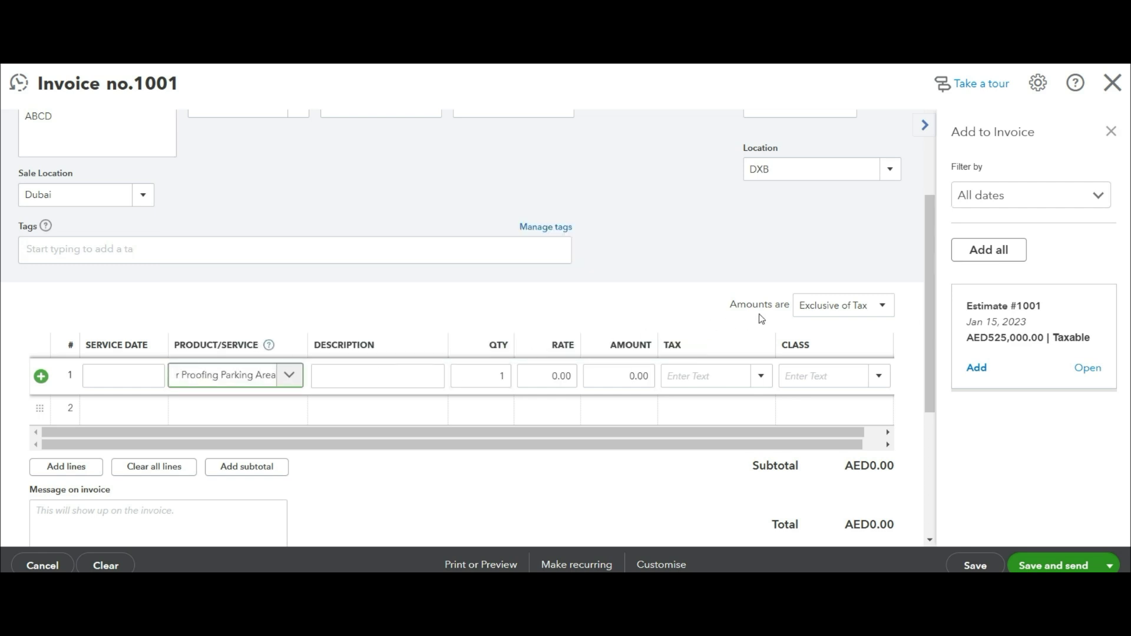
- Look up the 1st progress invoice's Work done value in the Excel project sheet and set the line 1 amount to 145000
click(566, 373)
key(alt+Tab)
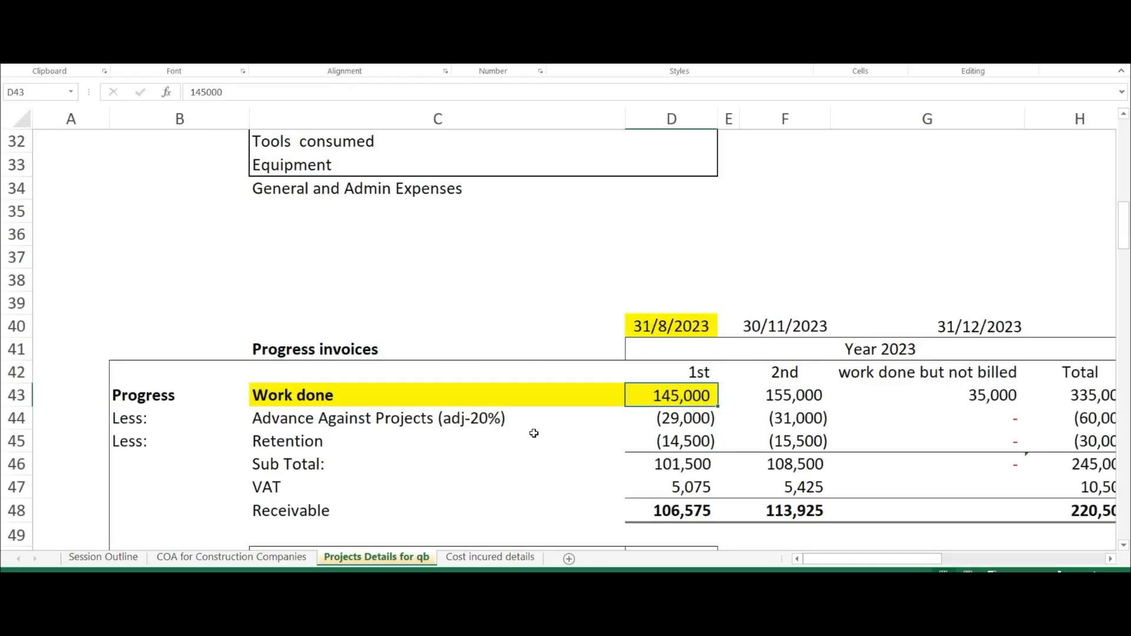
key(alt+Tab)
drag(585, 373, 654, 372)
text(145000)
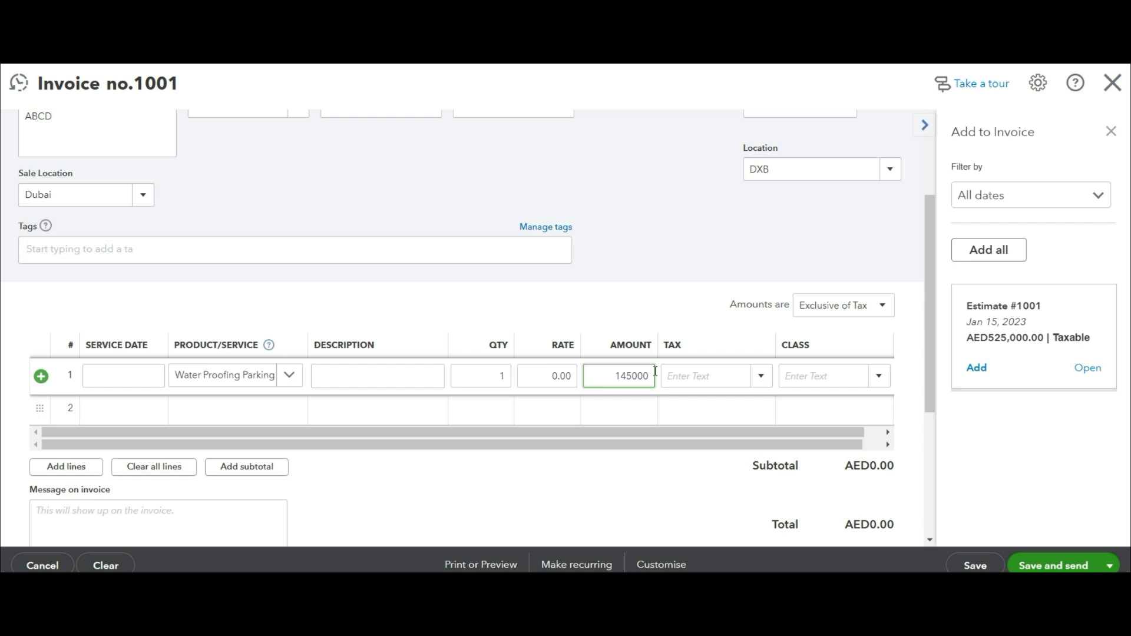
click(591, 295)
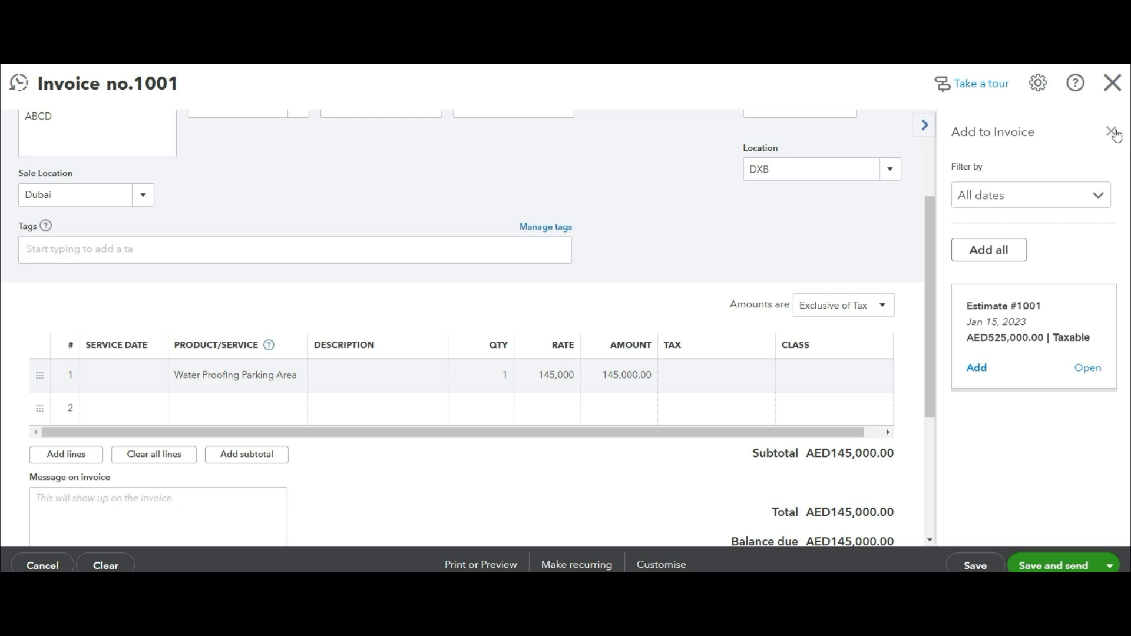
- Close the estimate suggestions, and set line 1's tax to SR Standard Rated (DXB) (5%) and its class to Dubai
click(1112, 132)
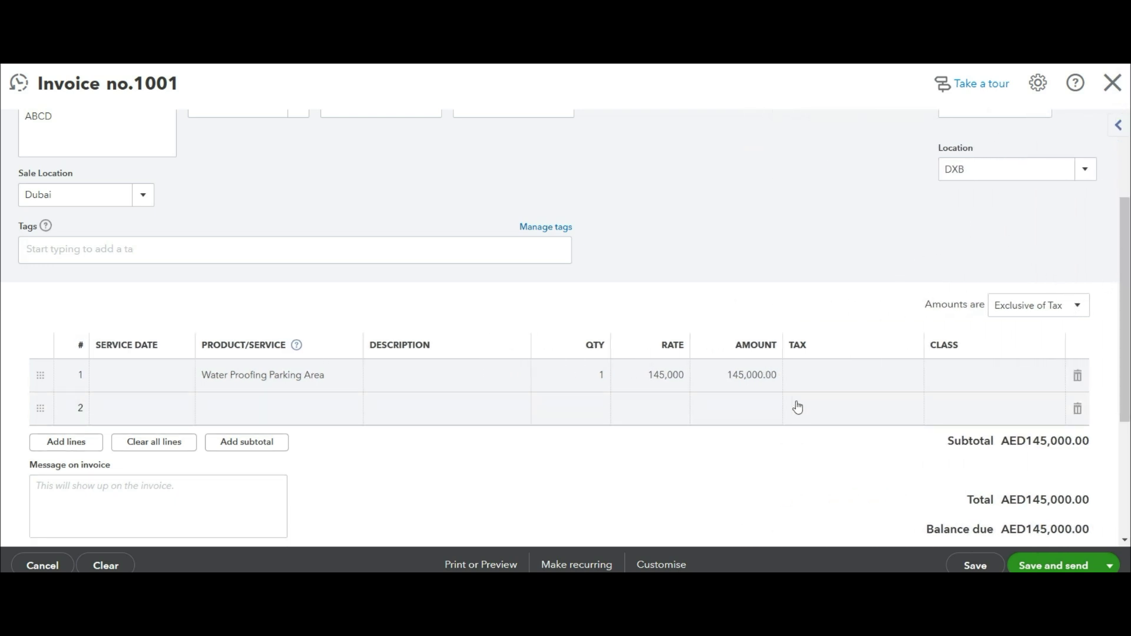
click(837, 378)
click(910, 376)
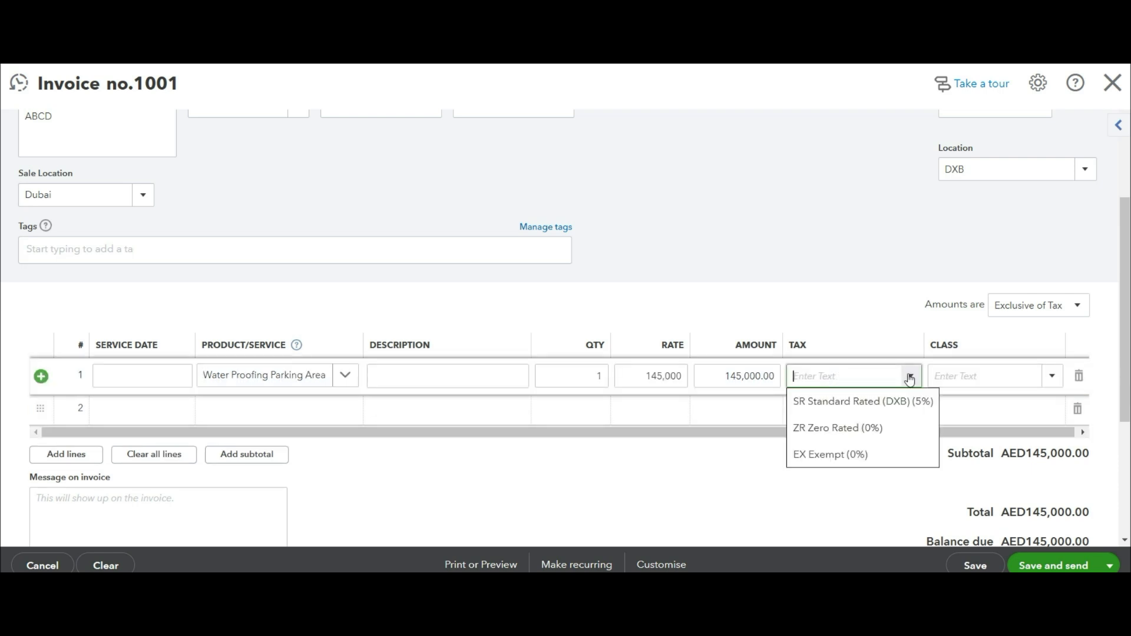
click(876, 408)
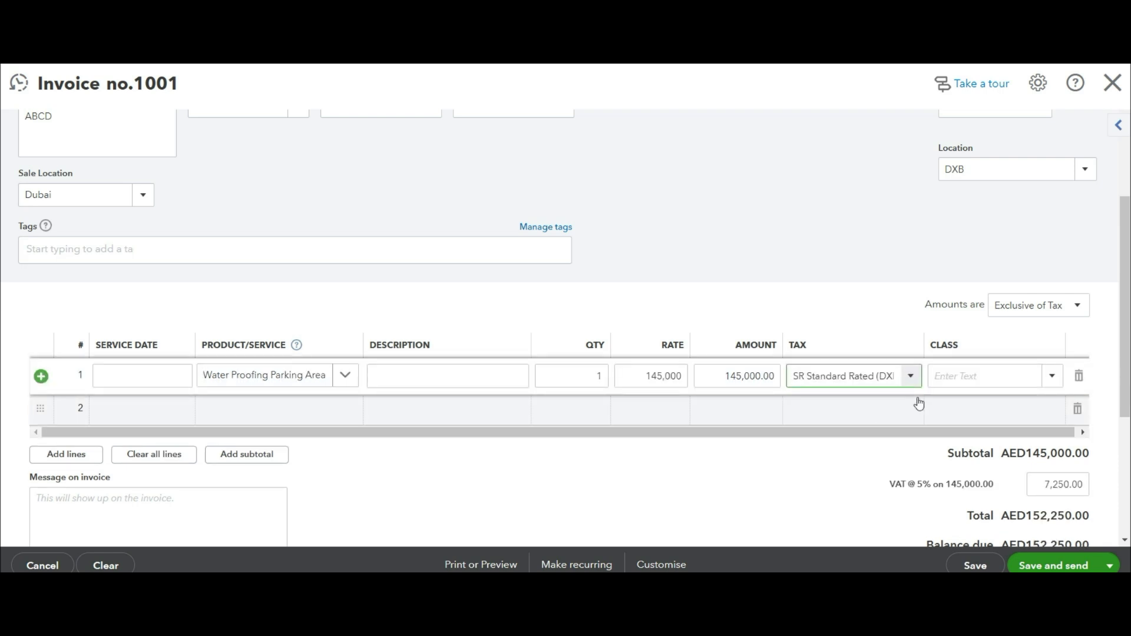
click(1050, 377)
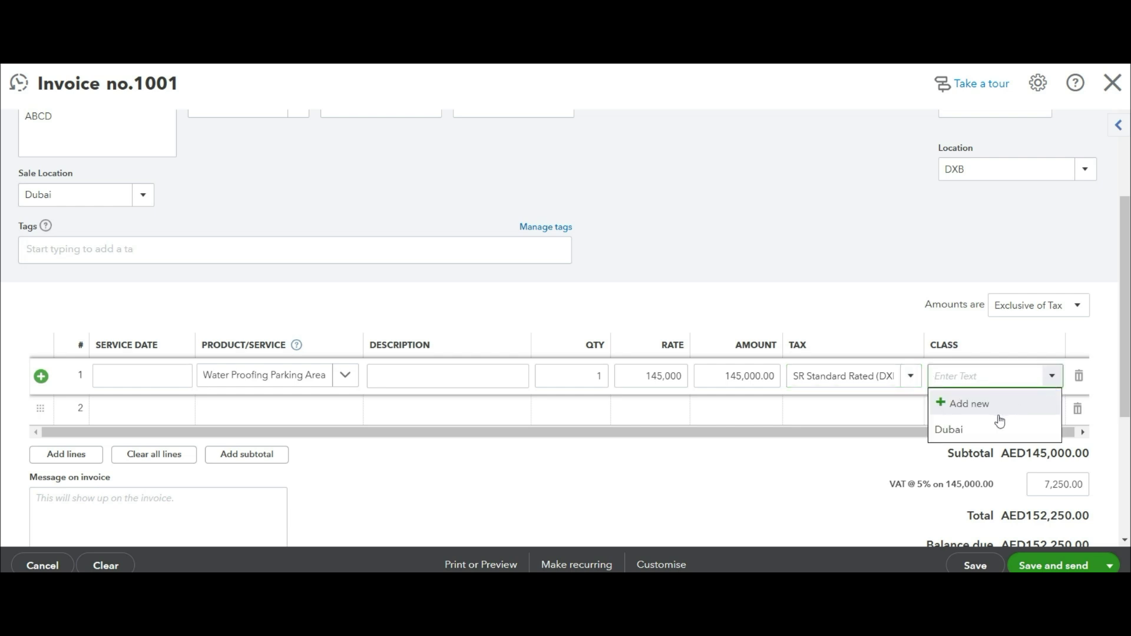
click(983, 436)
- Add the Mobilization Advance service to line 2 of the invoice
click(310, 415)
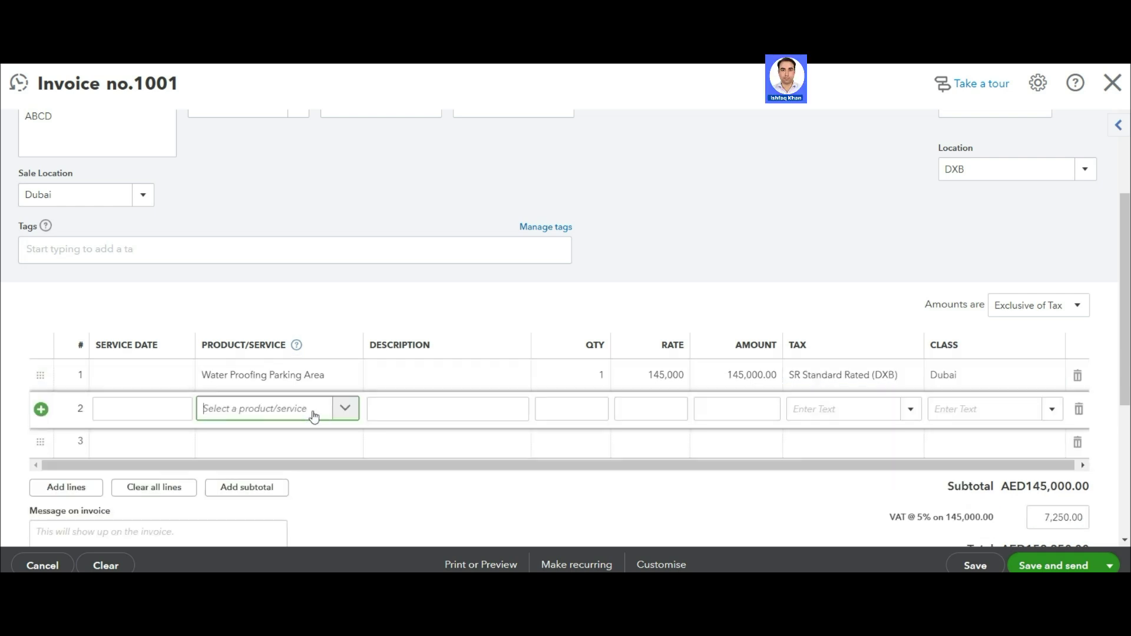
click(346, 412)
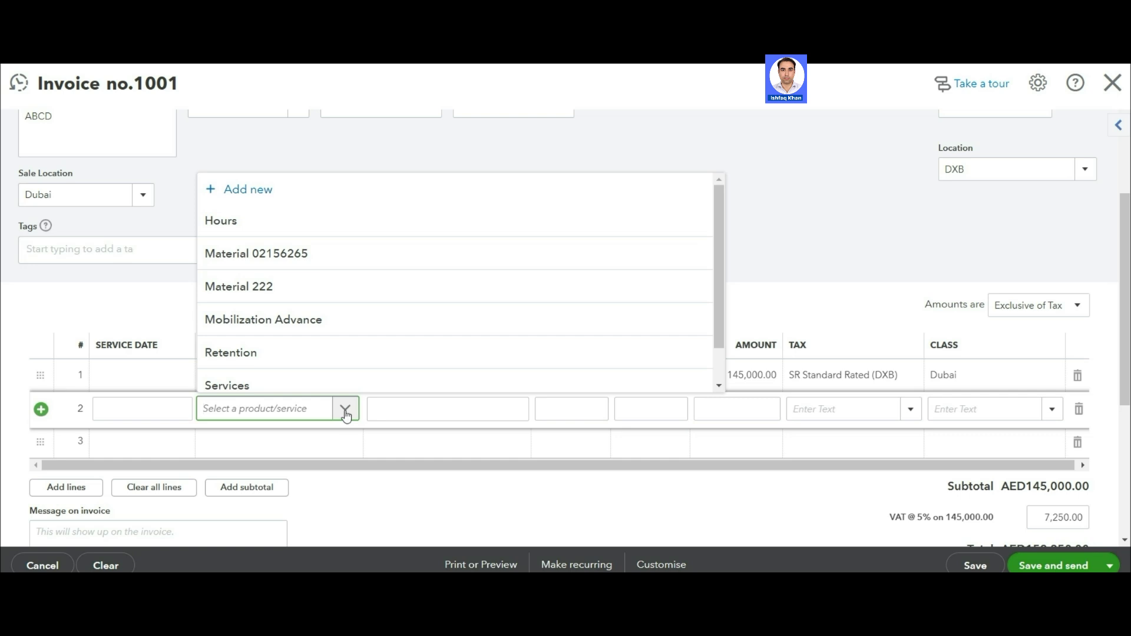
click(263, 319)
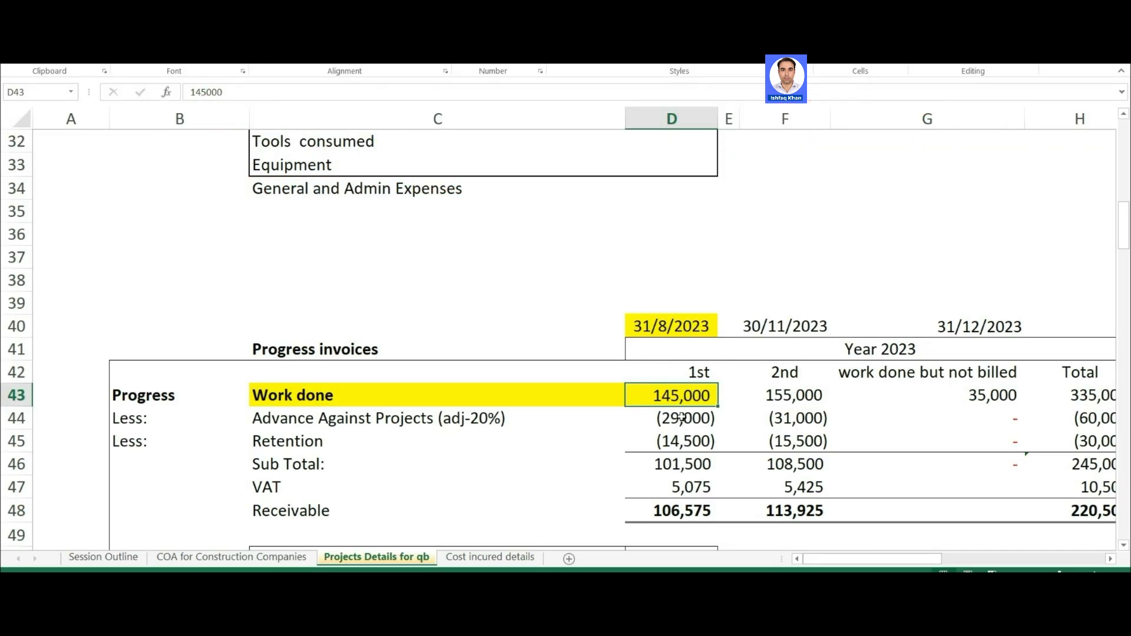
- In the Excel project sheet, fill the 1st progress invoice's Advance Against Projects label and amount with yellow
key(Down)
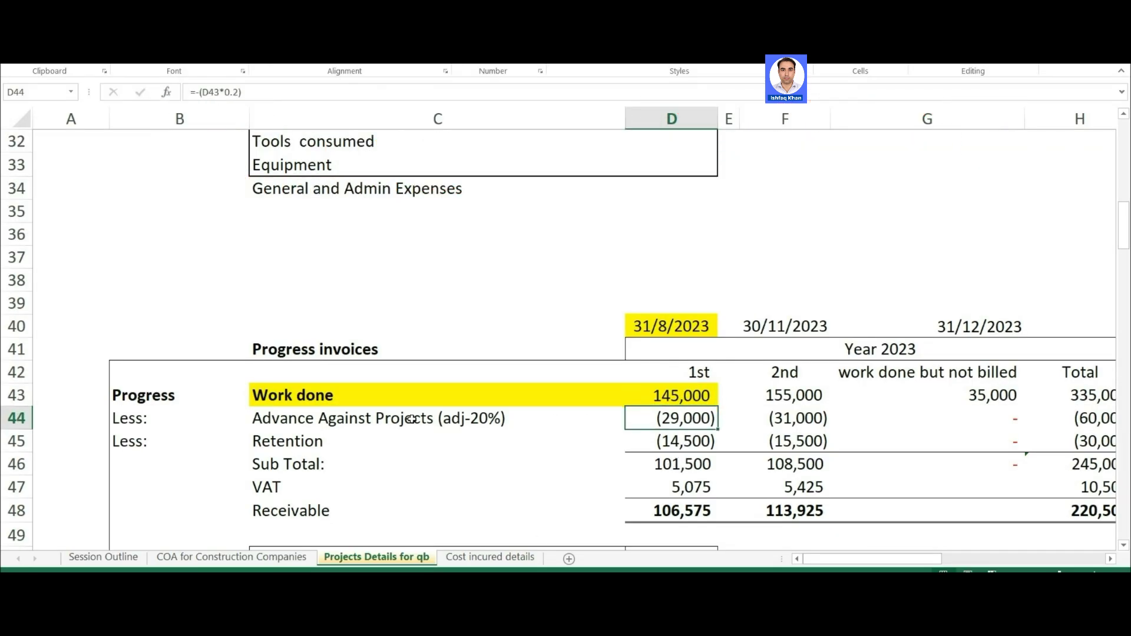
drag(293, 428, 672, 420)
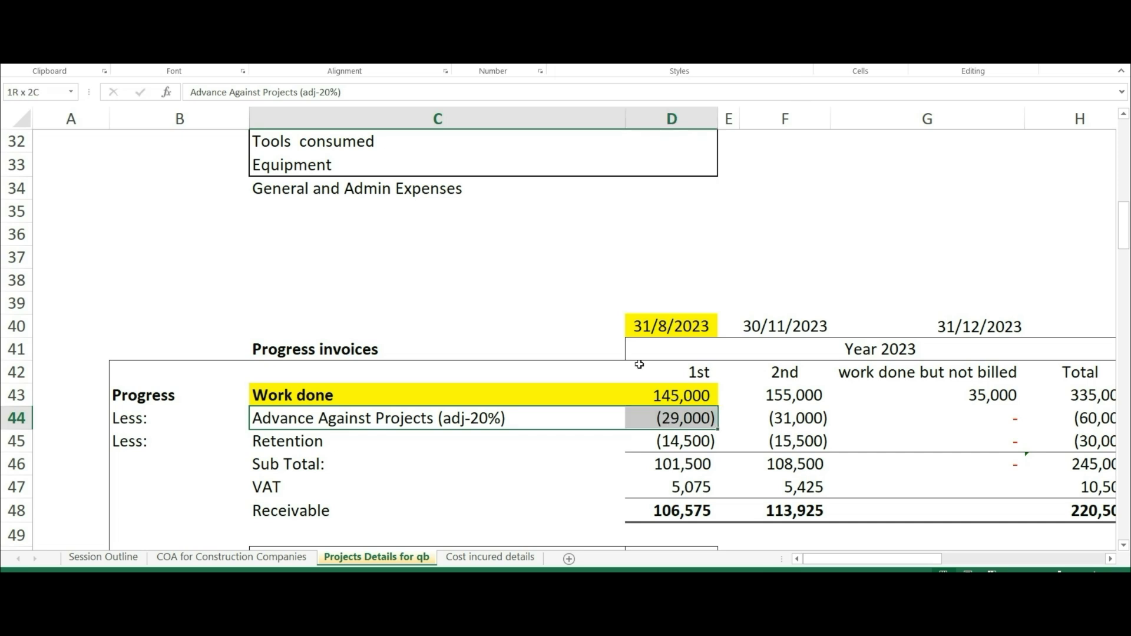
click(220, 66)
key(alt+Tab)
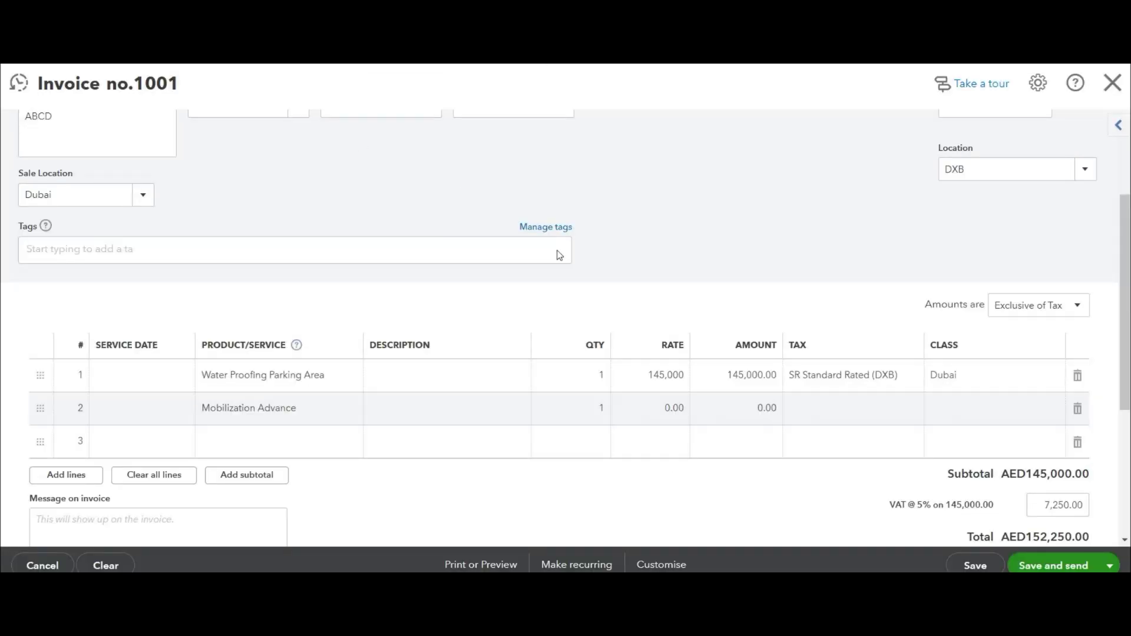
- Set invoice line 2's amount to -29,000, its tax to SR Standard Rated (DXB) and its class to Dubai
click(752, 415)
text(29,000)
key(Tab)
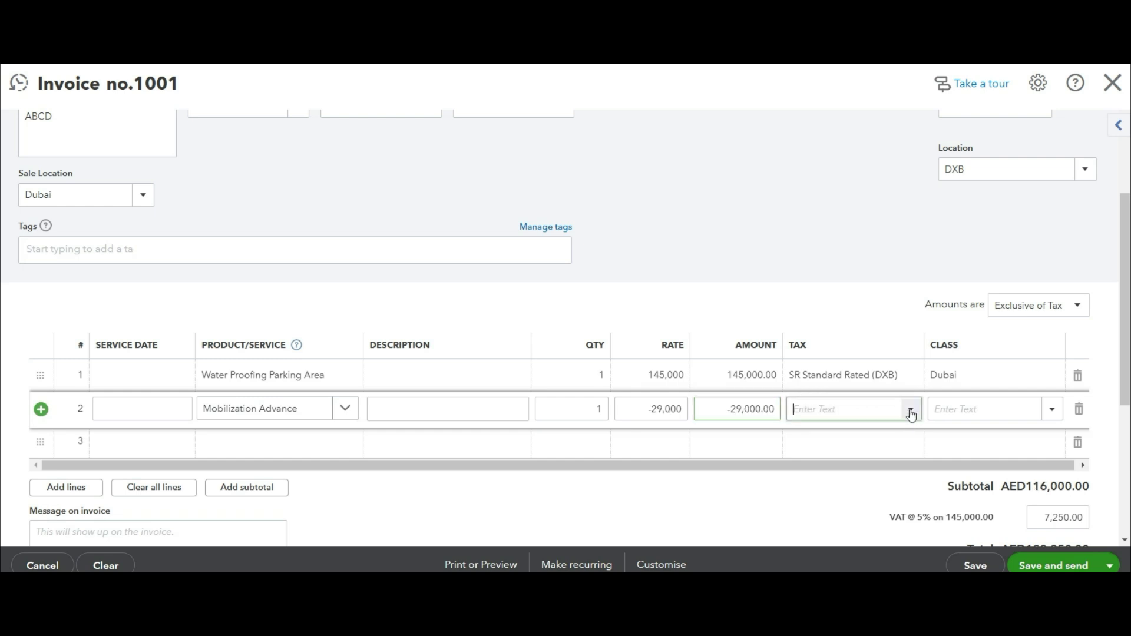
click(911, 414)
click(884, 437)
click(1049, 412)
click(960, 463)
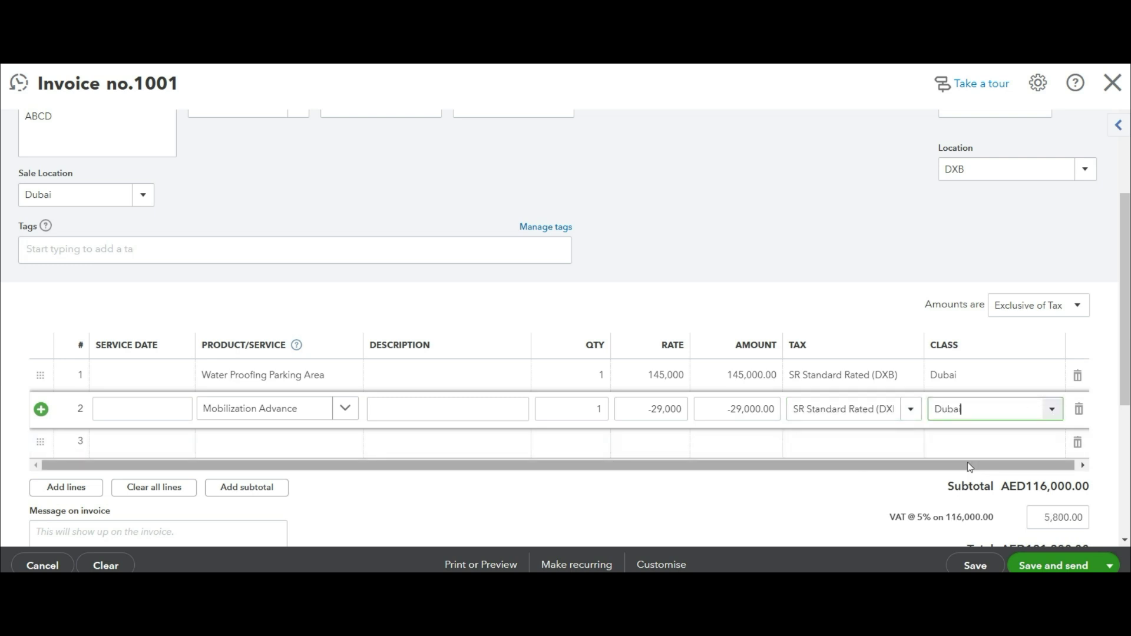
- In the Excel project sheet, fill the 1st progress invoice's Retention label and amount with yellow
scroll(603, 430, down, 3)
click(328, 296)
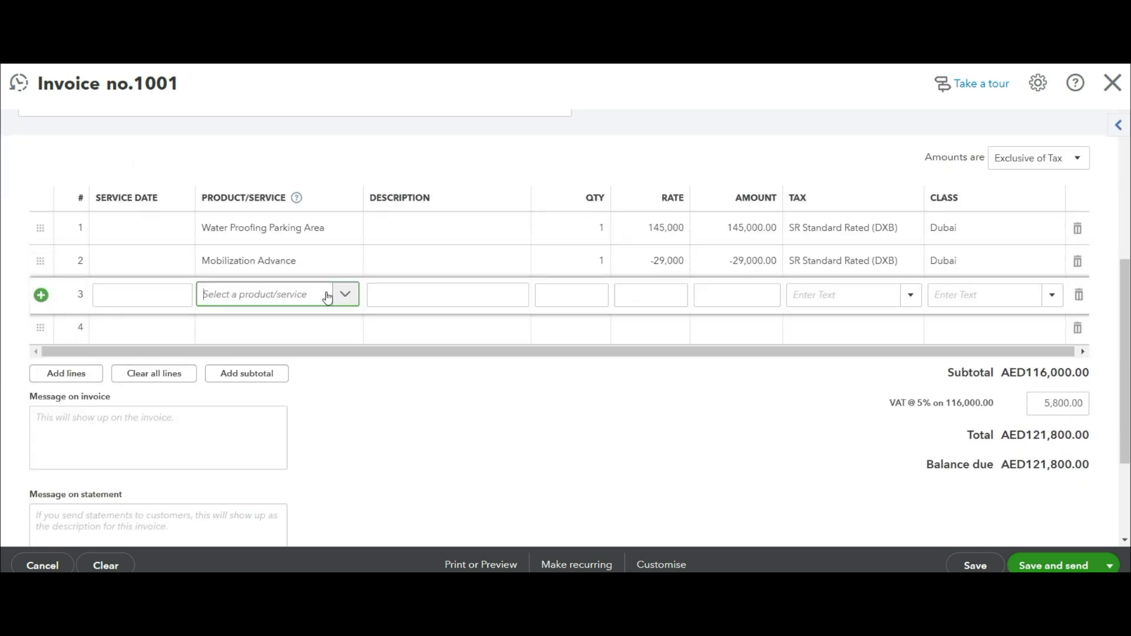
key(alt+Tab)
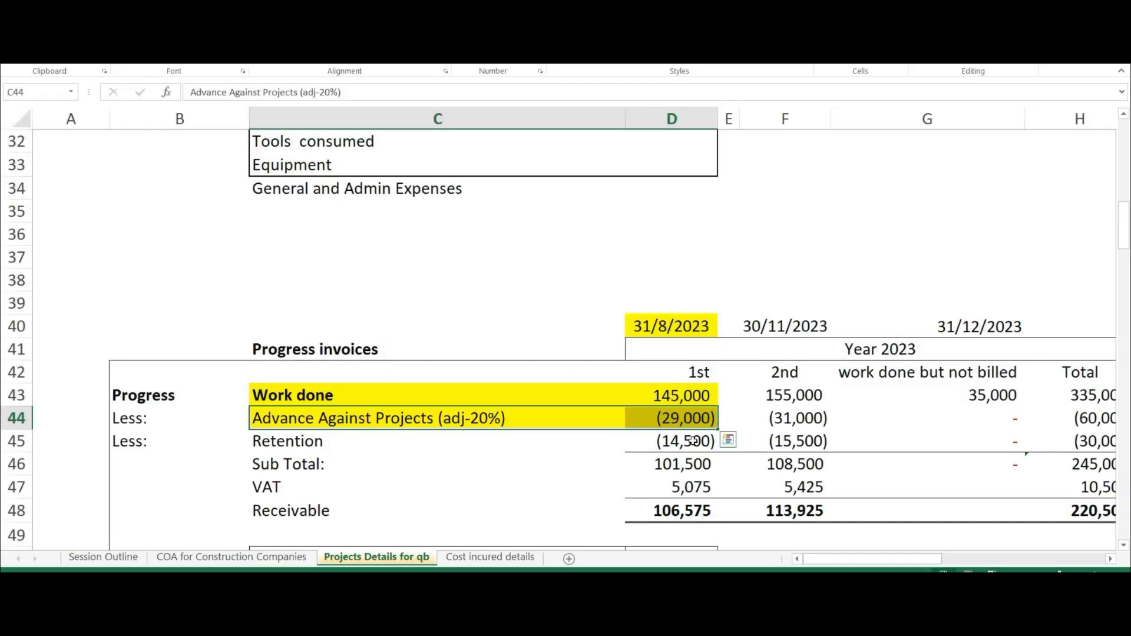
drag(693, 440, 475, 439)
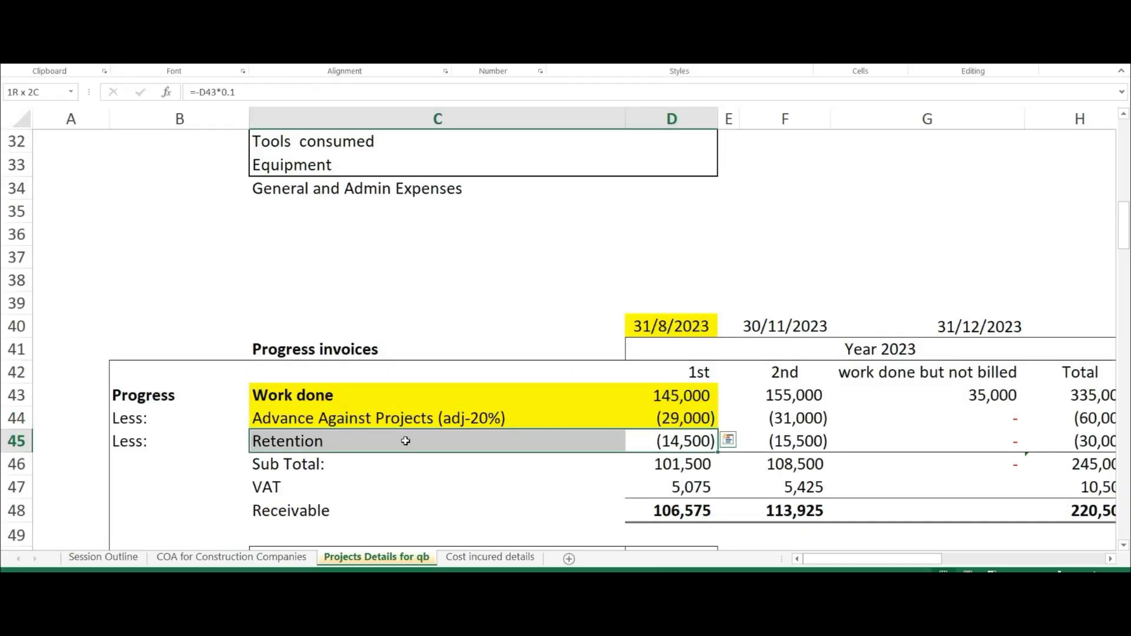
click(211, 63)
key(alt+Tab)
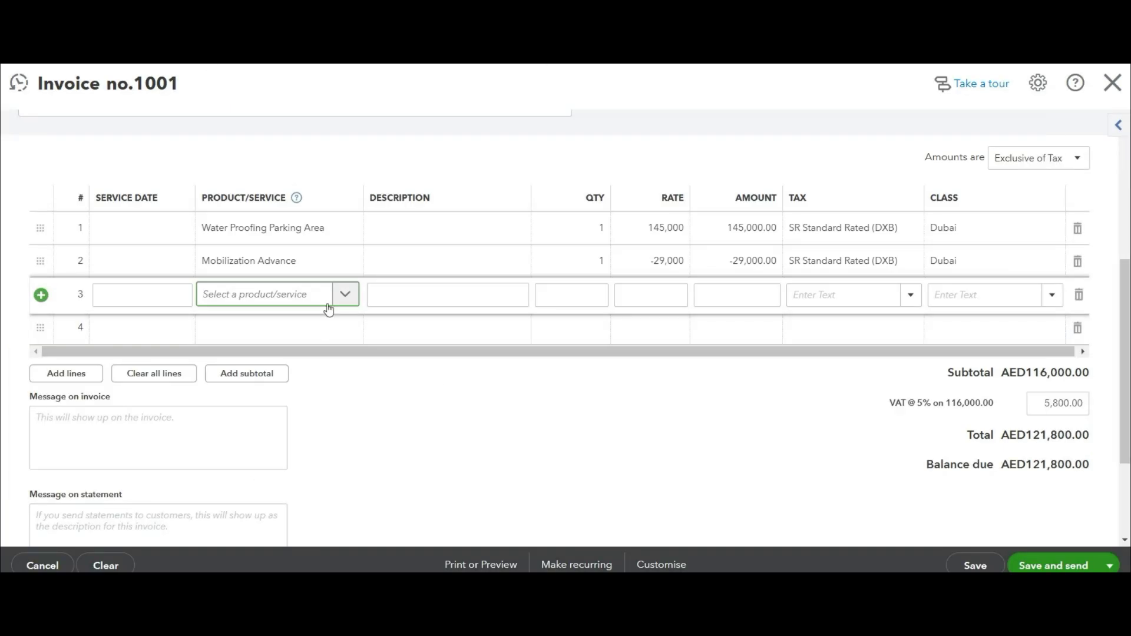
- Add the Retention service to invoice line 3 with amount -14,500, tax SR Standard Rated (DXB) and class Dubai
click(344, 295)
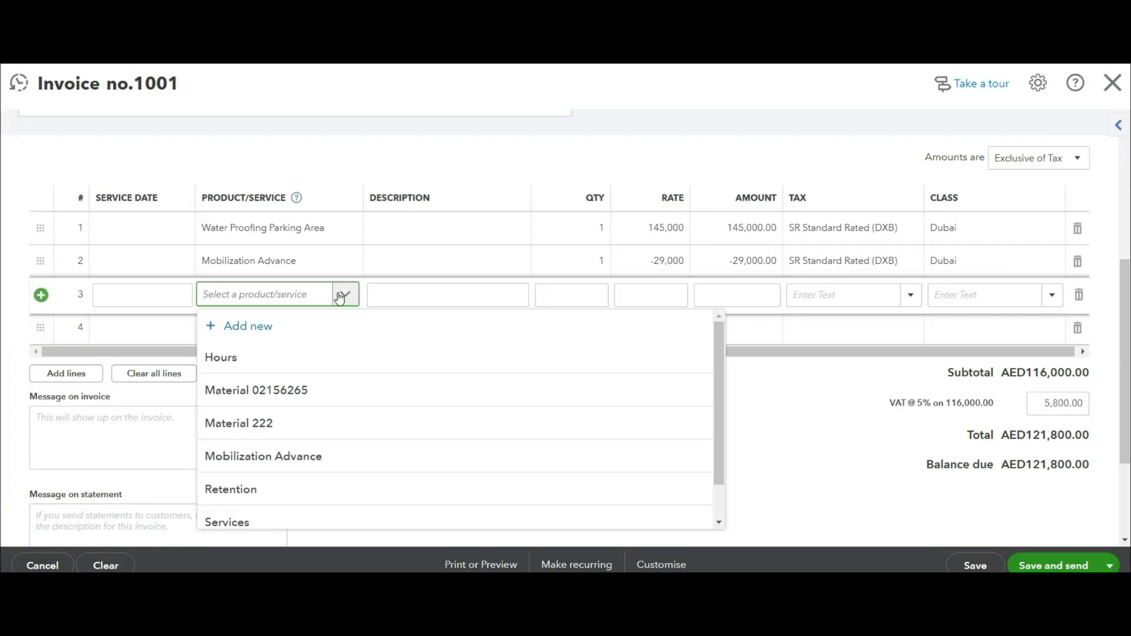
click(259, 494)
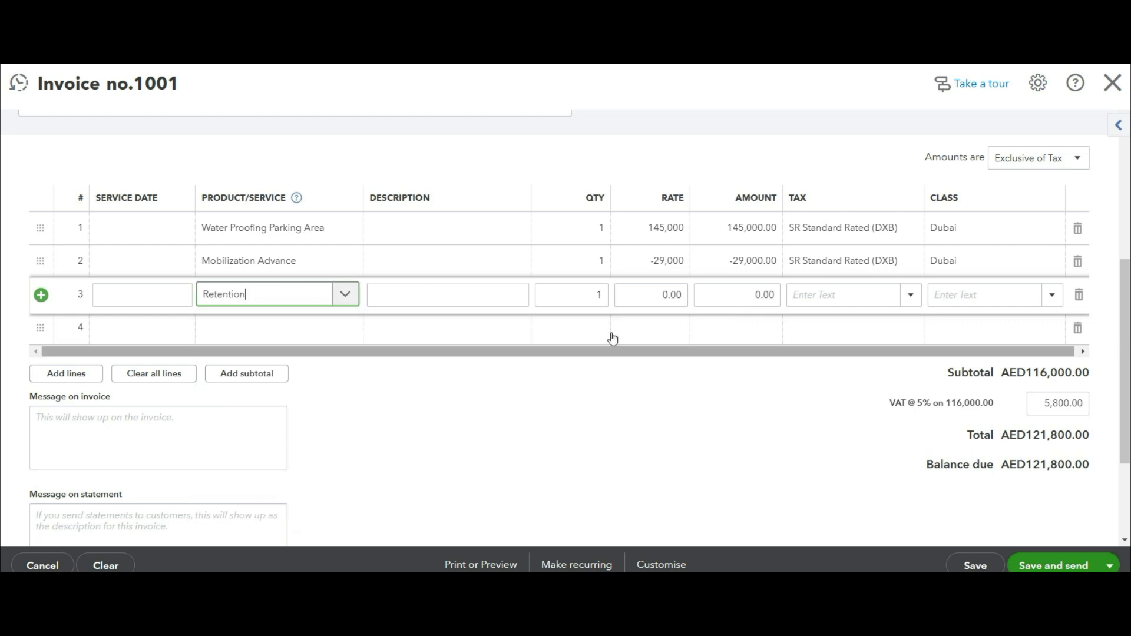
click(741, 296)
text(-1)
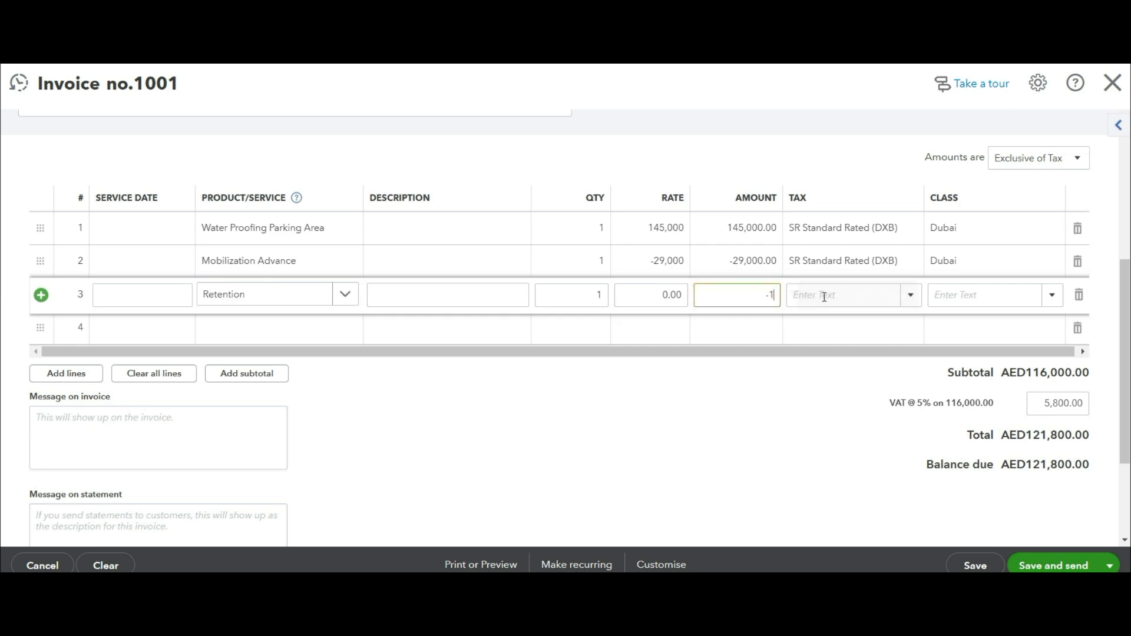
text(4,500)
click(710, 416)
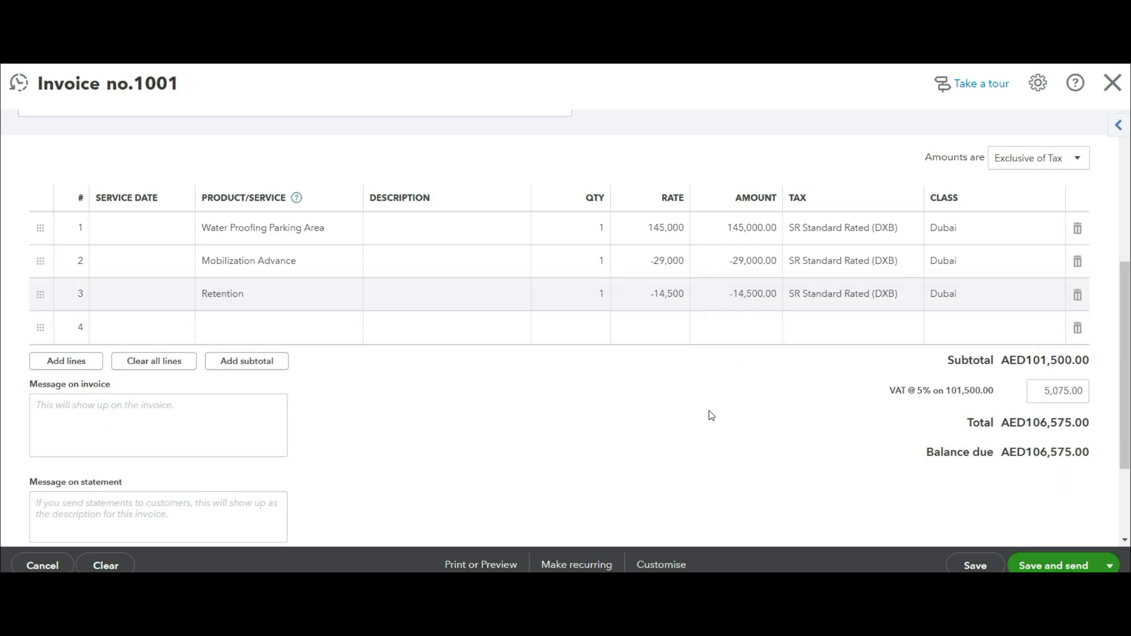
- Review the invoice's Water Proofing Parking Area, Mobilization Advance and Retention lines
scroll(711, 416, up, 5)
scroll(713, 414, down, 3)
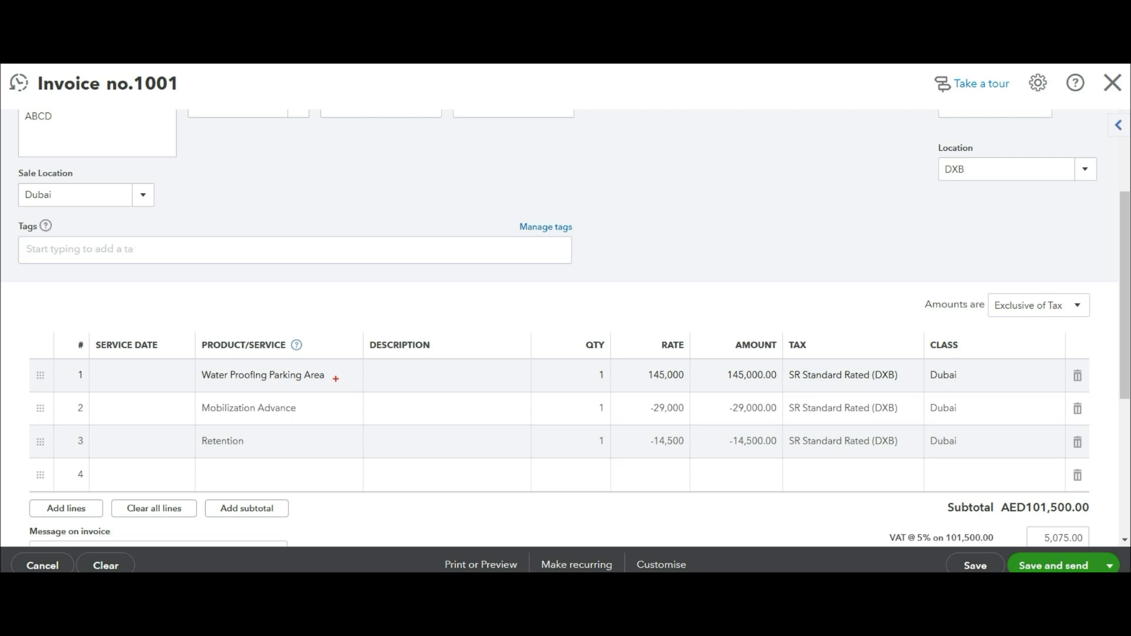
mouse_move(336, 378)
mouse_down()
mouse_move(341, 386)
mouse_move(393, 356)
mouse_up()
drag(339, 412, 396, 386)
mouse_move(337, 438)
mouse_down()
mouse_move(344, 447)
mouse_move(416, 420)
mouse_up()
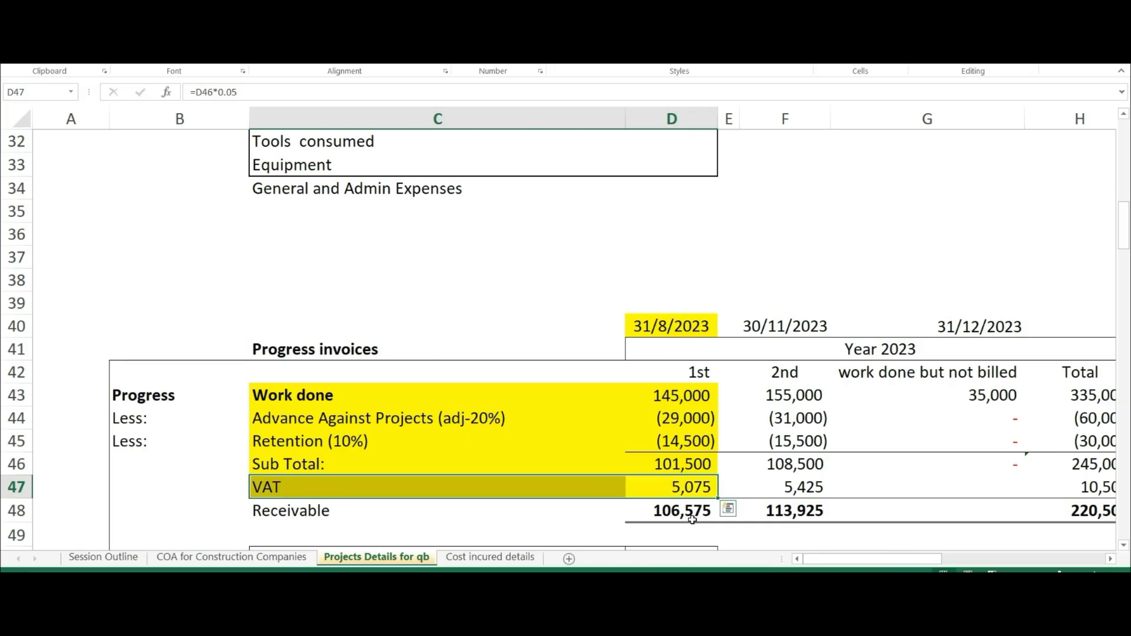
- In the Excel project sheet, fill the 1st progress invoice's Receivable label and amount with yellow
drag(691, 518, 433, 511)
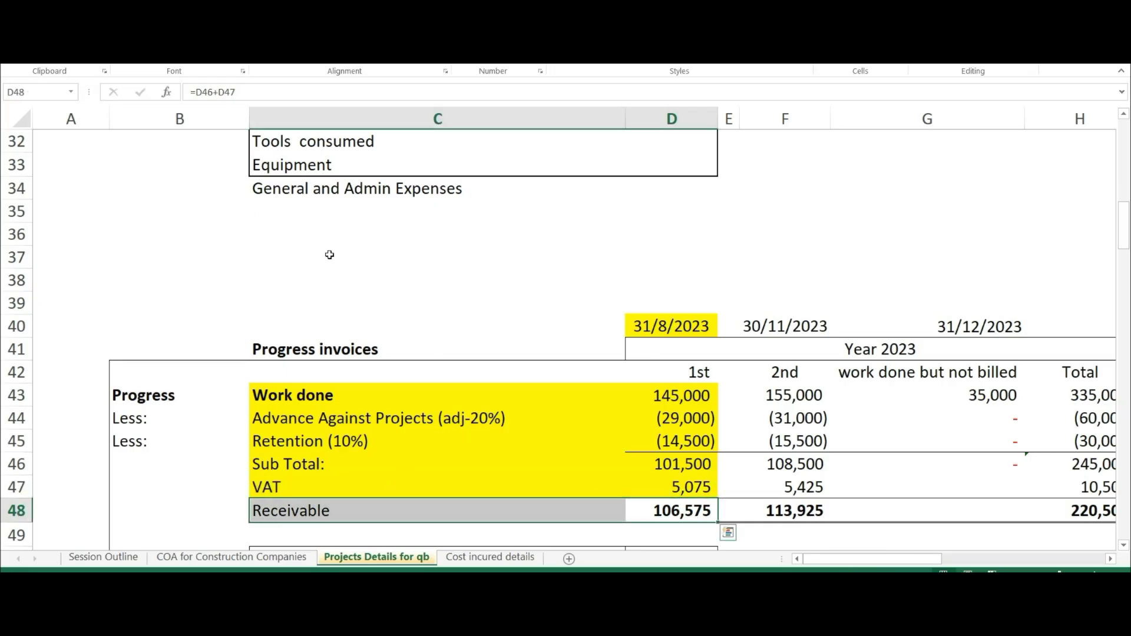
click(215, 61)
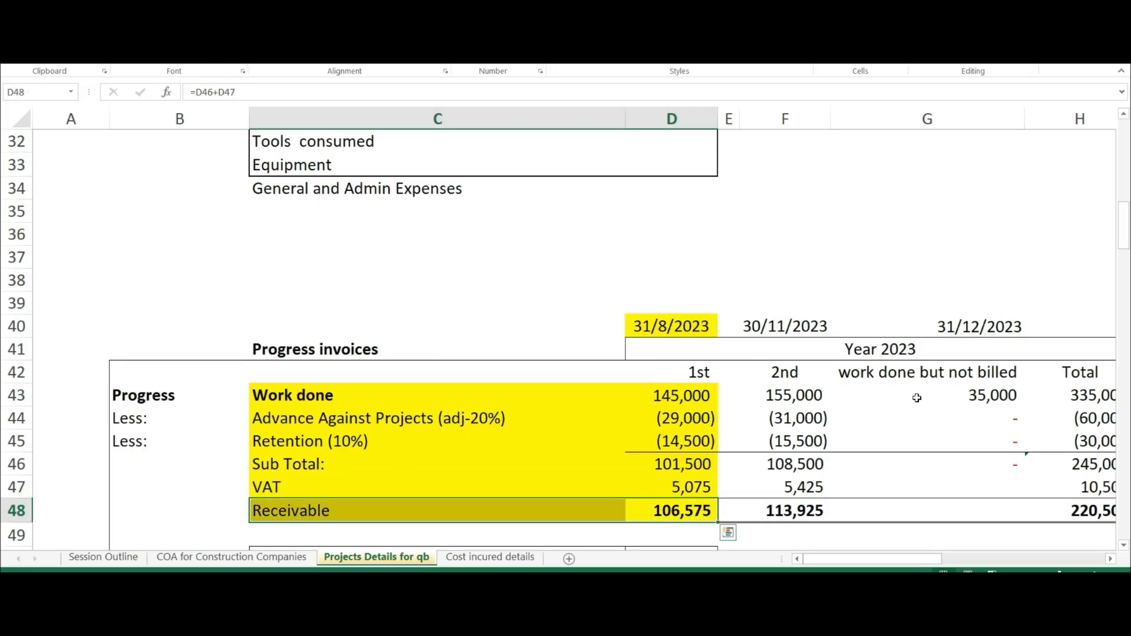
key(alt+Tab)
- Check the invoice's header and totals, and save and close it
scroll(912, 392, up, 5)
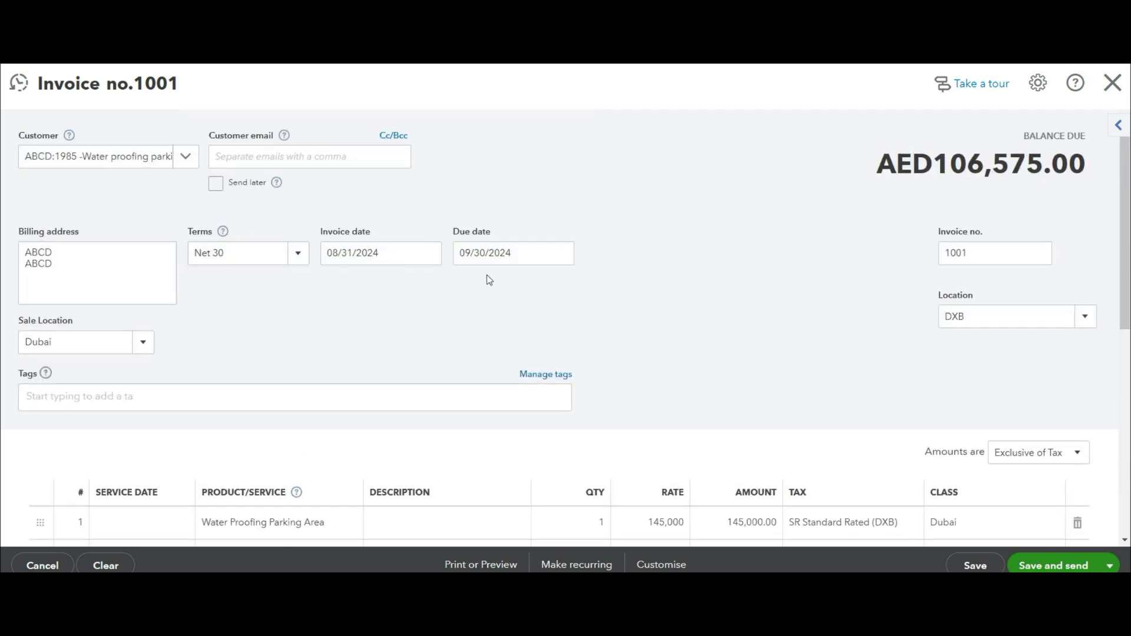
scroll(674, 283, down, 7)
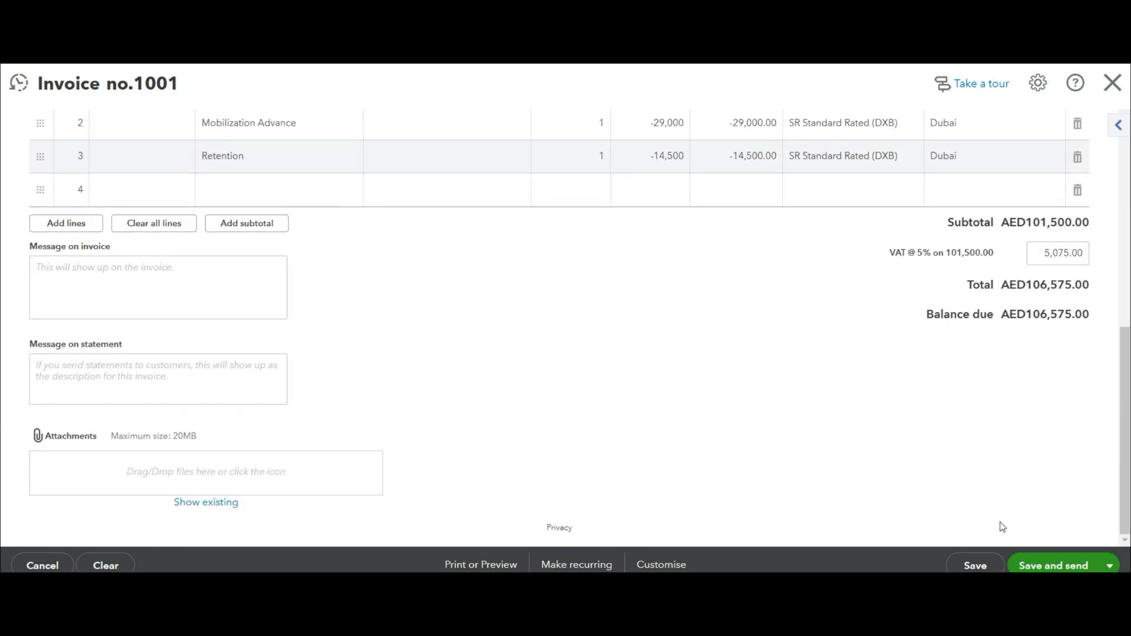
click(1110, 567)
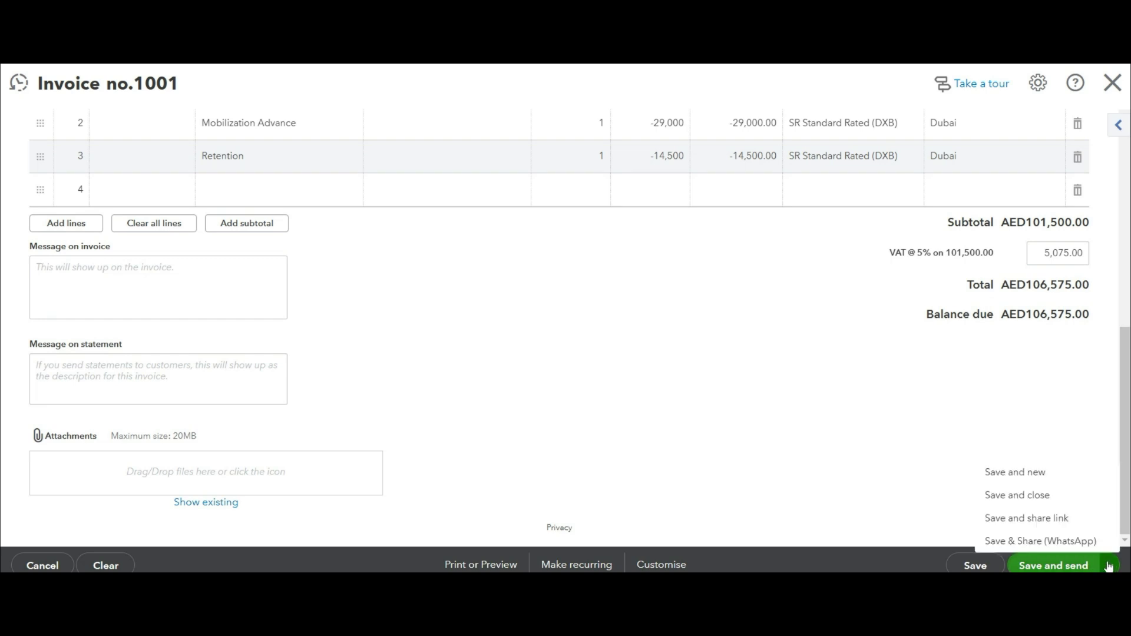
click(1044, 500)
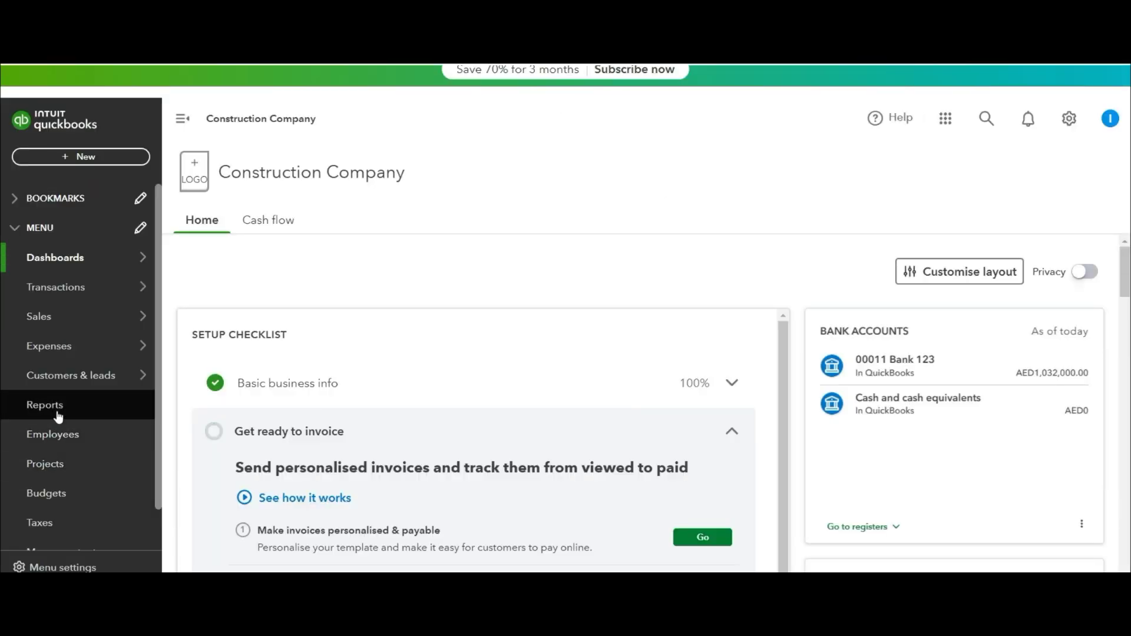
- Run the Profit and Loss report for January to August 2023 and examine its Contract Rev income
click(57, 414)
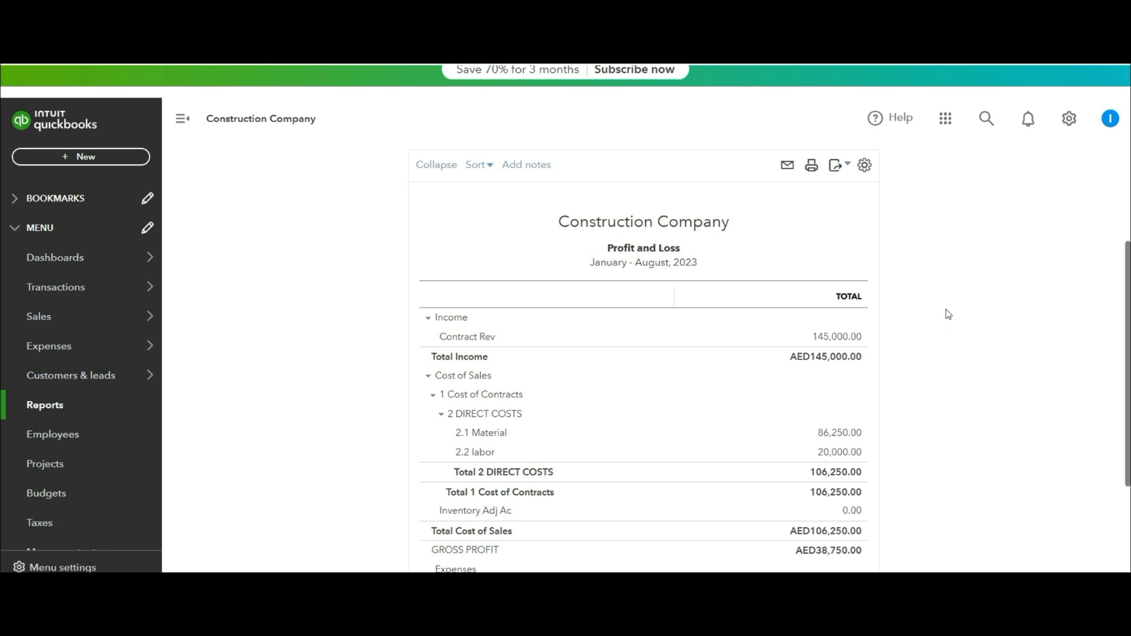
key(ctrl+2)
mouse_move(784, 318)
mouse_down()
mouse_move(861, 348)
mouse_move(928, 347)
mouse_up()
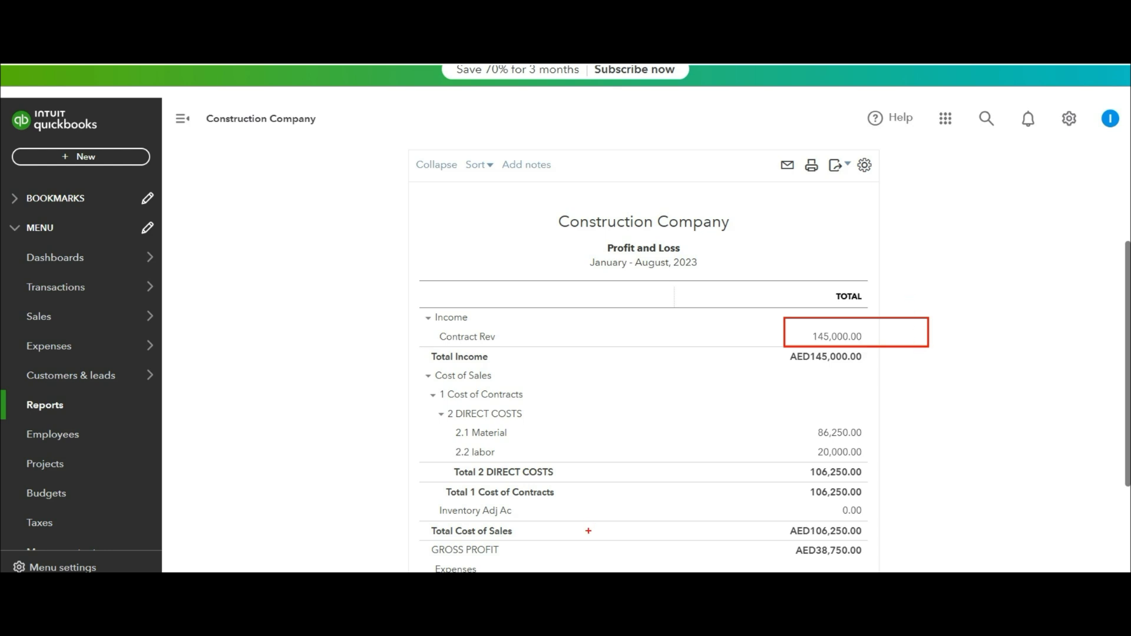
key(Escape)
key(alt+Left)
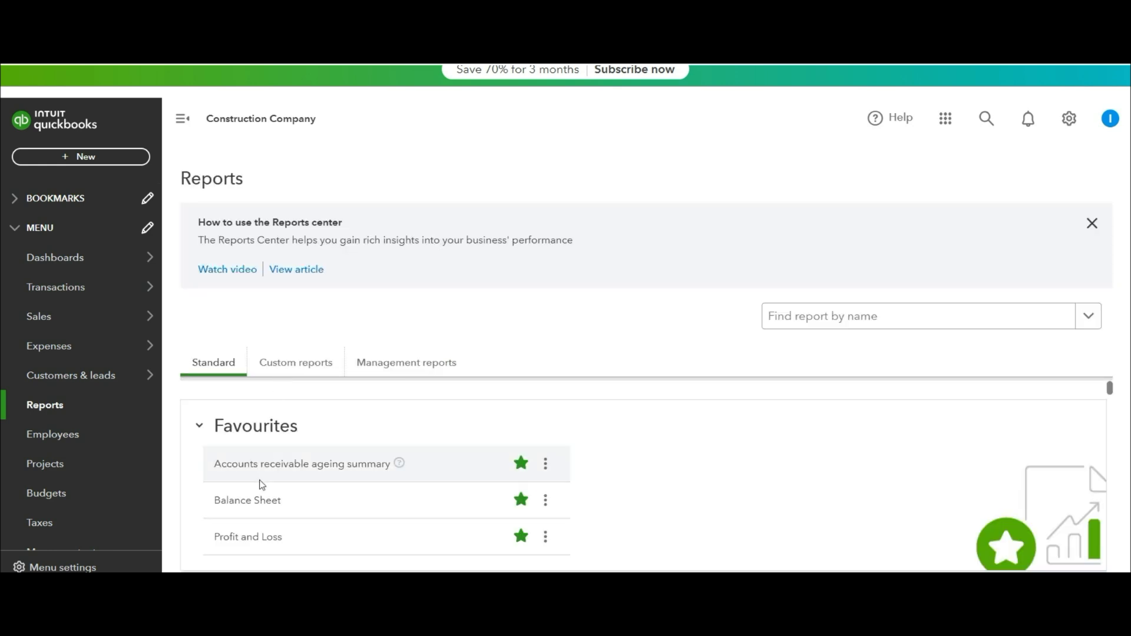
- Open the Balance Sheet as of August 31, 2023 and examine the transactions behind Mobilization Adv / Project Advances
click(253, 500)
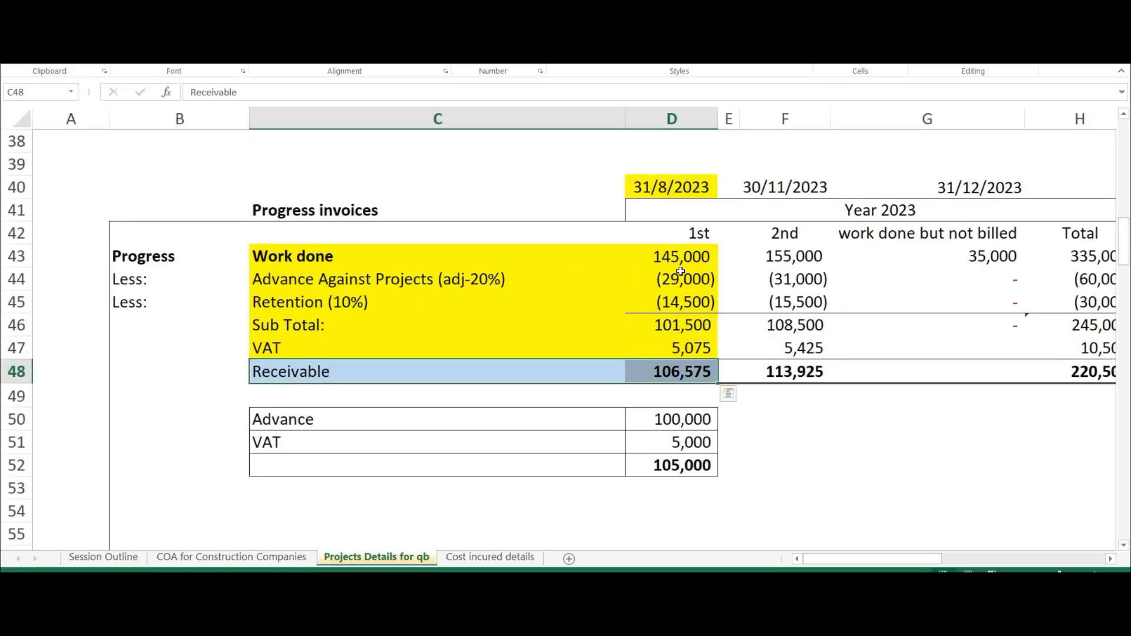
drag(687, 280, 451, 281)
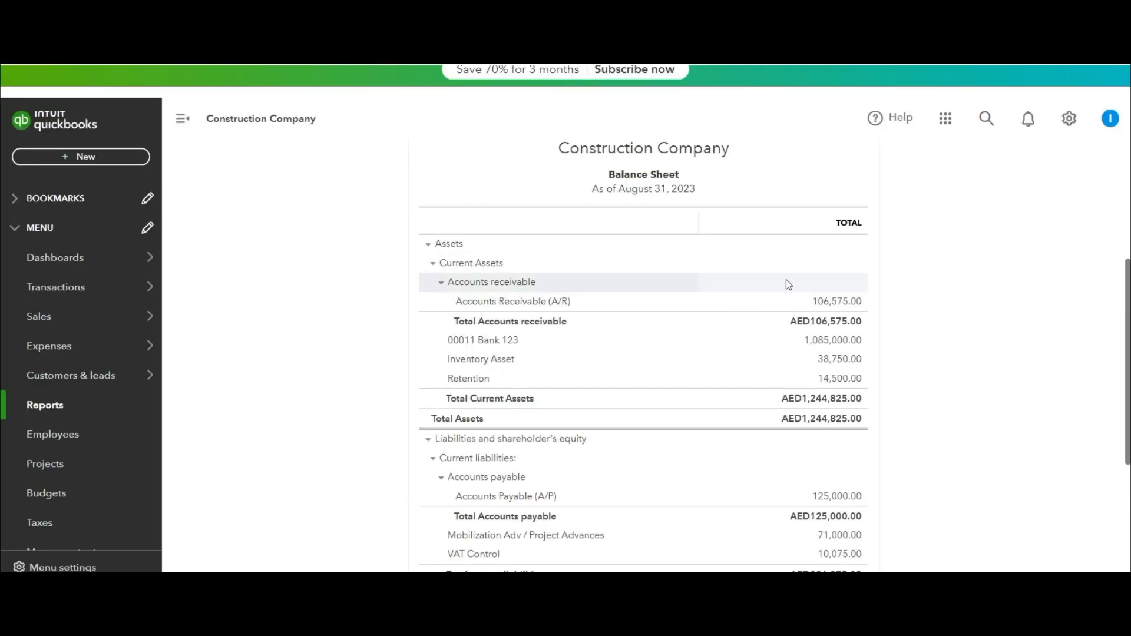
click(825, 536)
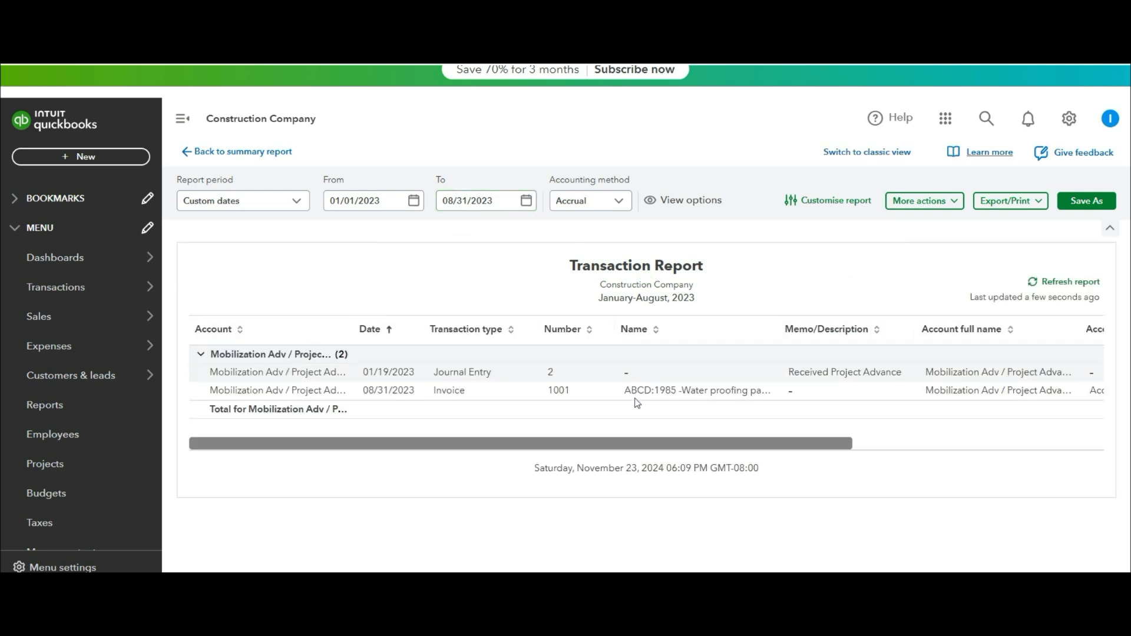
drag(669, 450, 1002, 412)
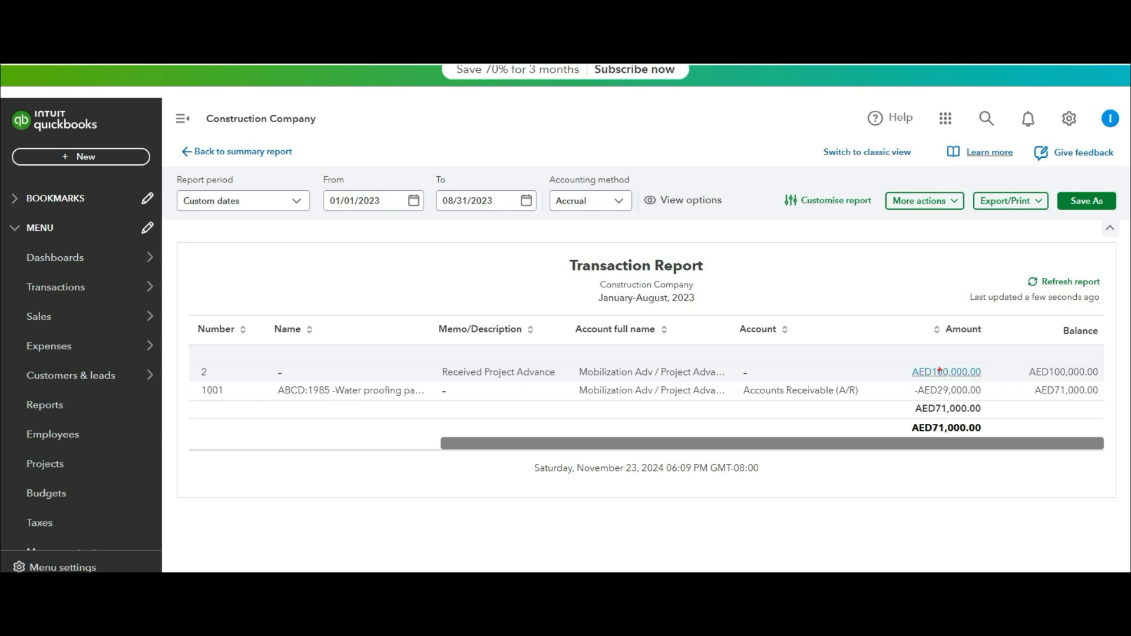
mouse_move(916, 353)
mouse_down()
mouse_move(960, 388)
mouse_move(991, 377)
mouse_up()
drag(901, 381, 990, 400)
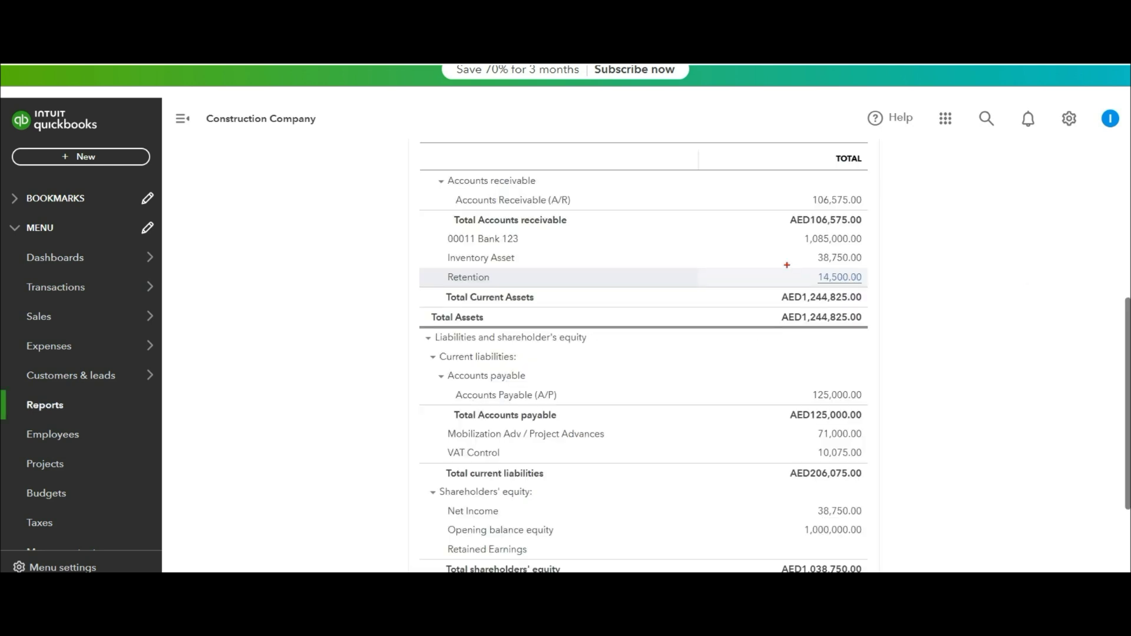
- Examine the Balance Sheet's Retention balance and the VAT Control transactions, and return to the reports list
mouse_move(787, 266)
mouse_down()
mouse_move(885, 287)
mouse_move(947, 239)
mouse_up()
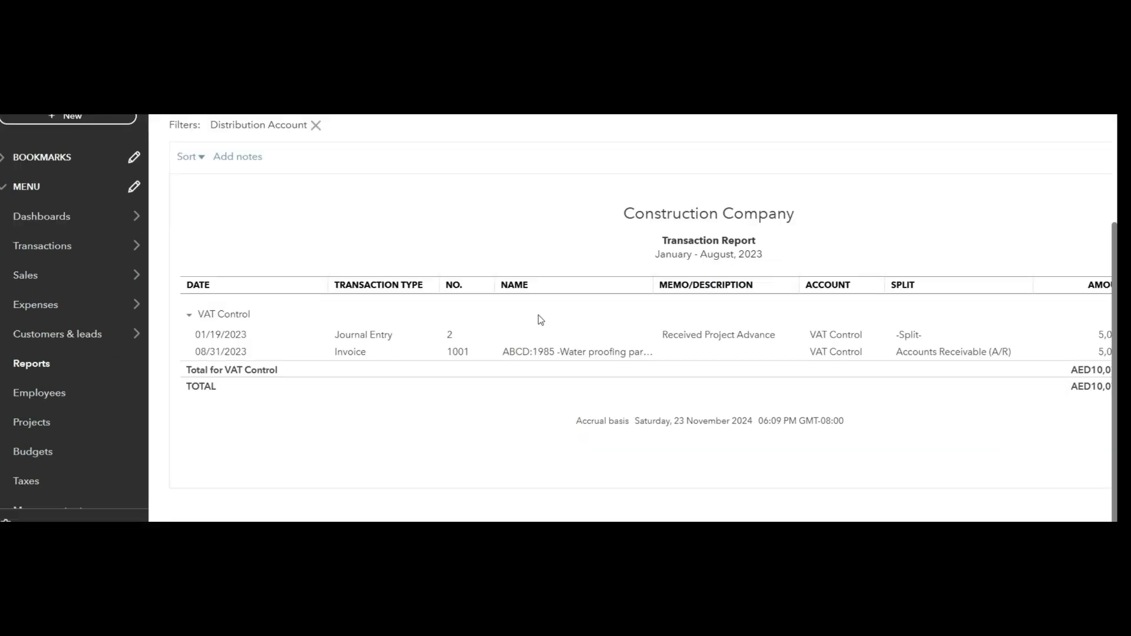
scroll(540, 318, up, 3)
click(230, 196)
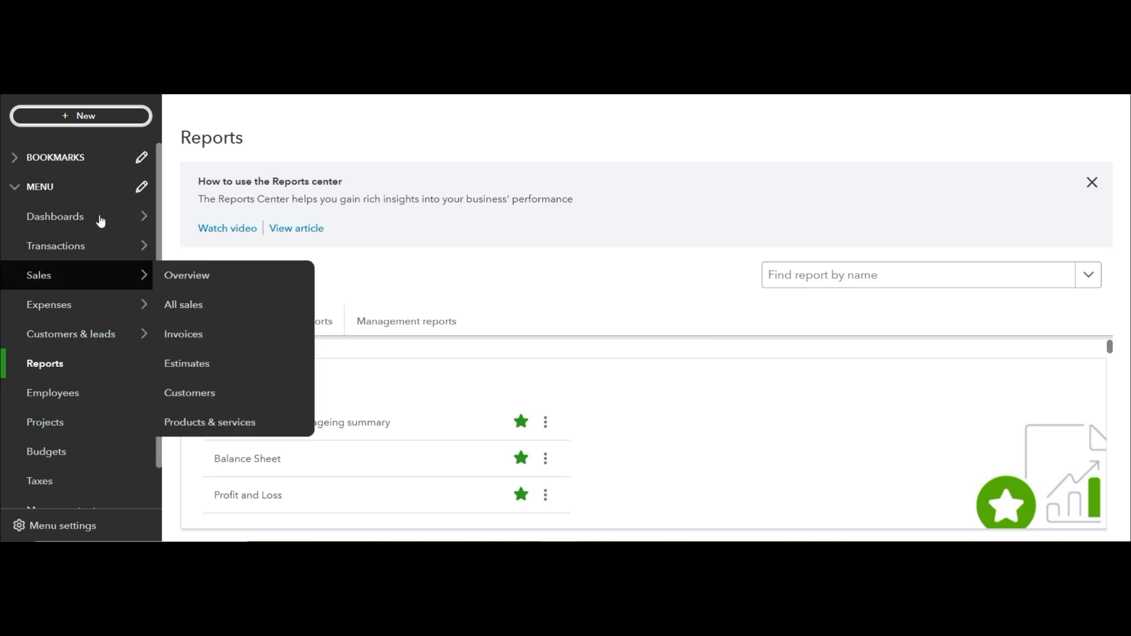
- Create the second progress invoice dated 11/30/2023 for the water proofing project, location DXB, with a Water Proofing Parking Area line of 155,000
click(118, 119)
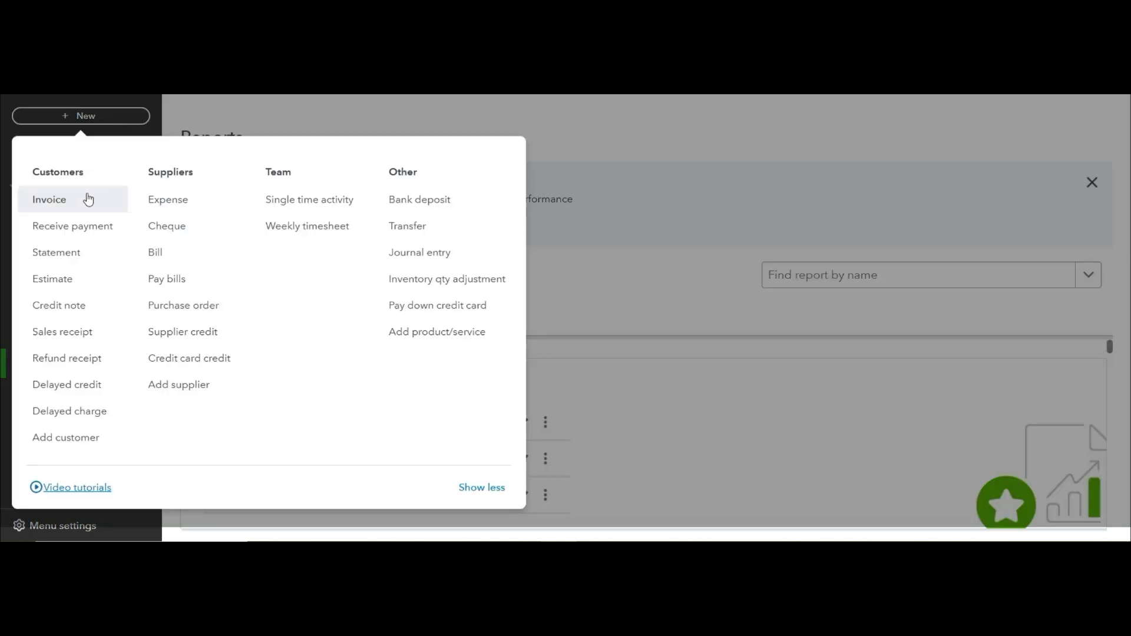
click(86, 198)
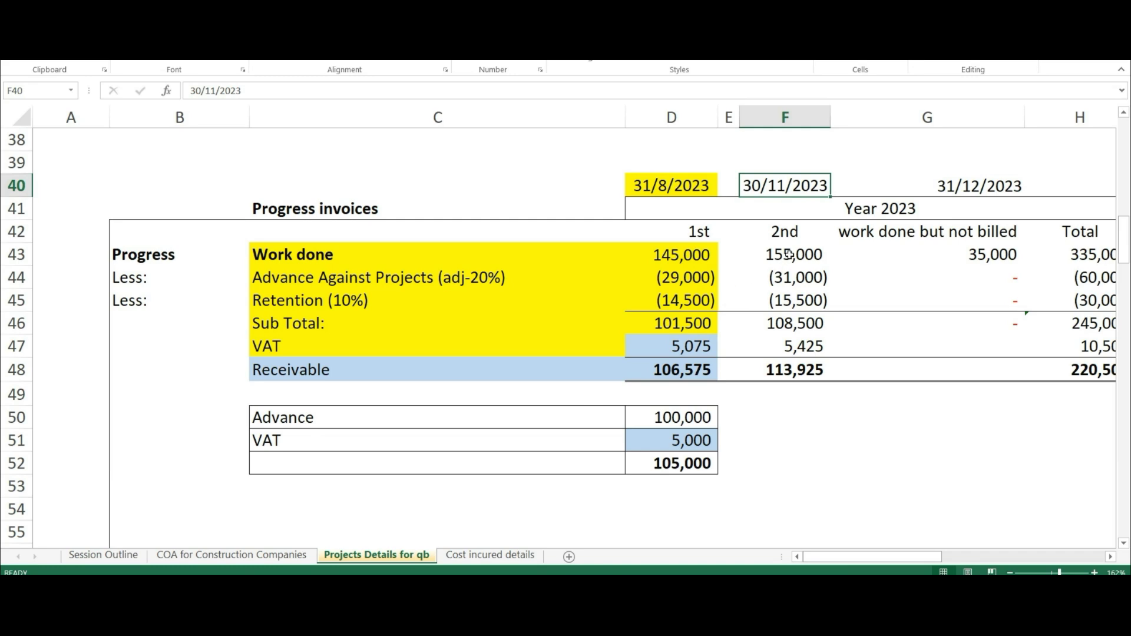
click(790, 254)
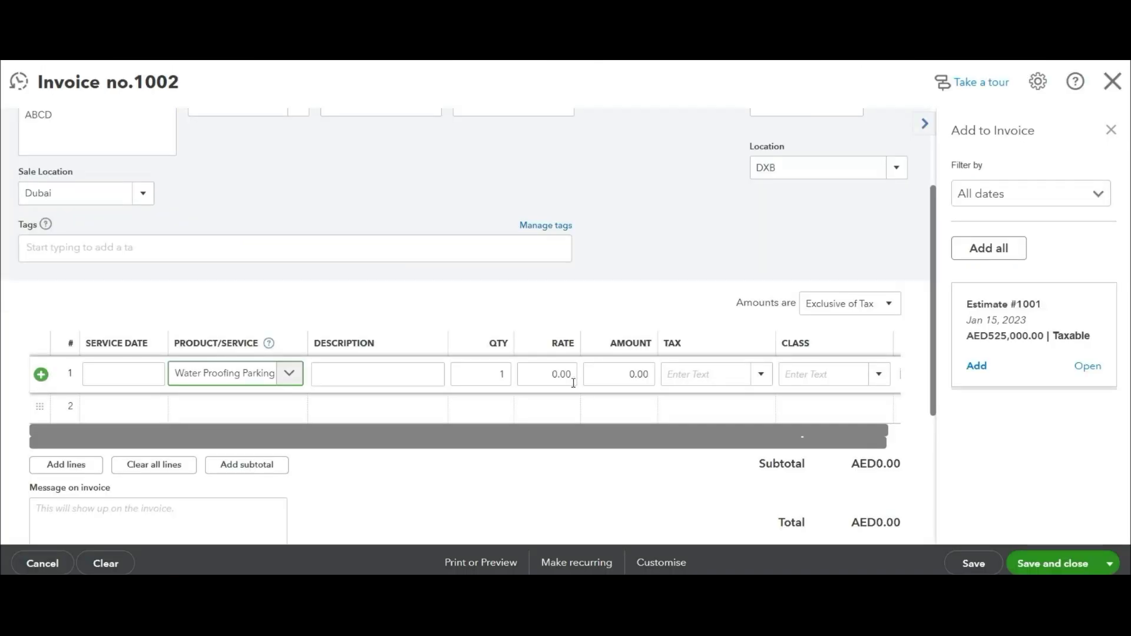
click(652, 378)
text(1550000)
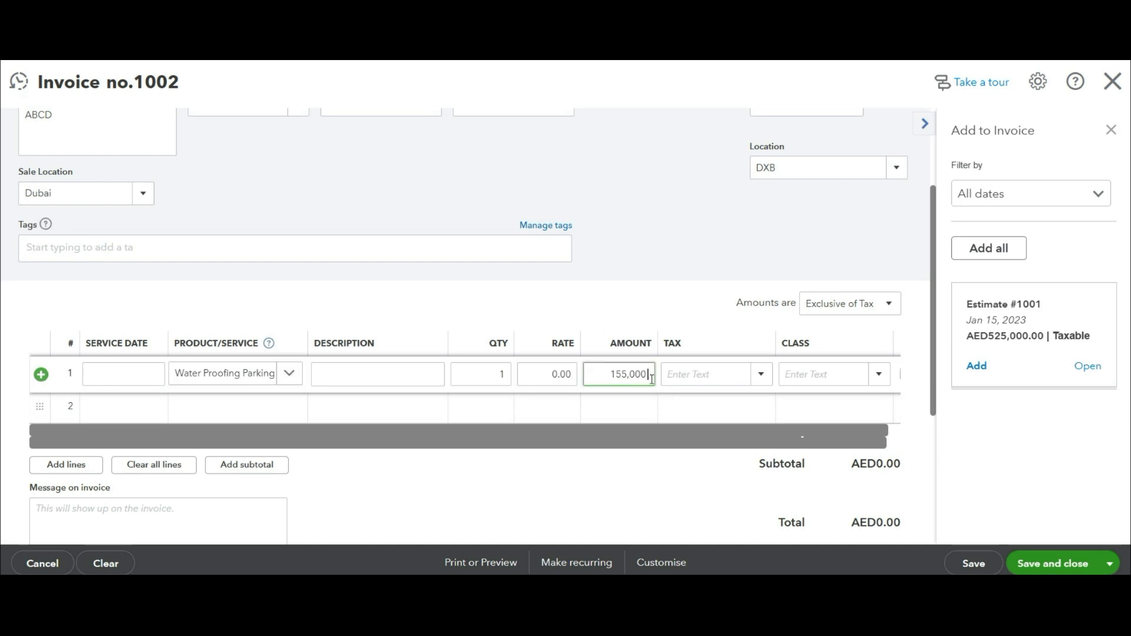
- Add a Mobilization Advance line of -31,000 and a Retention line of -15,500 to the invoice
click(277, 409)
click(272, 324)
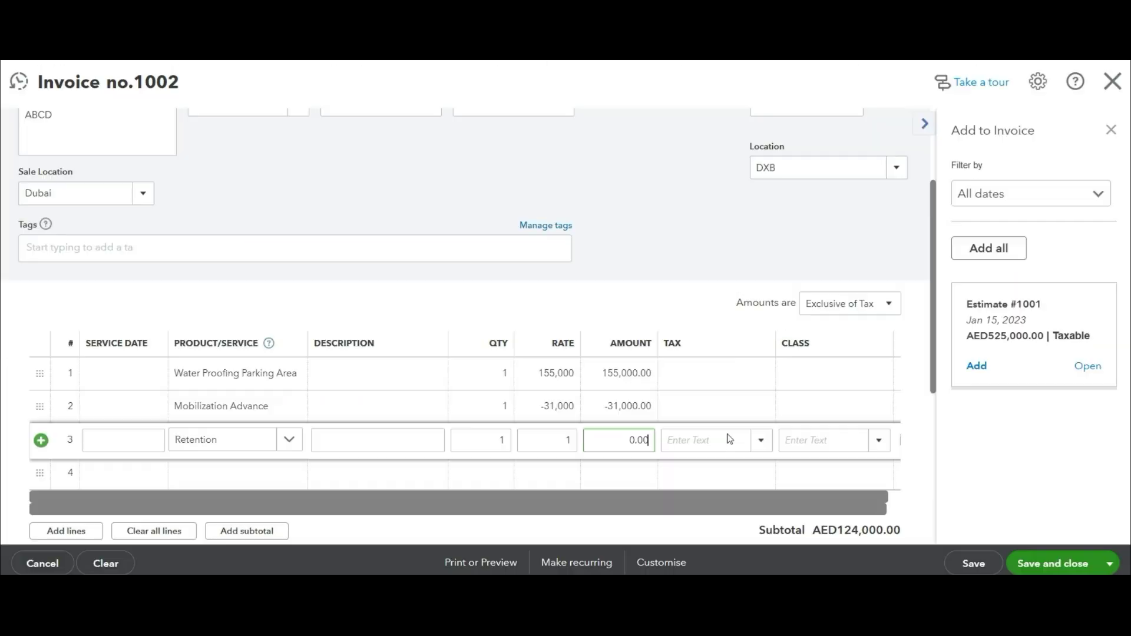
text(-155000)
click(635, 514)
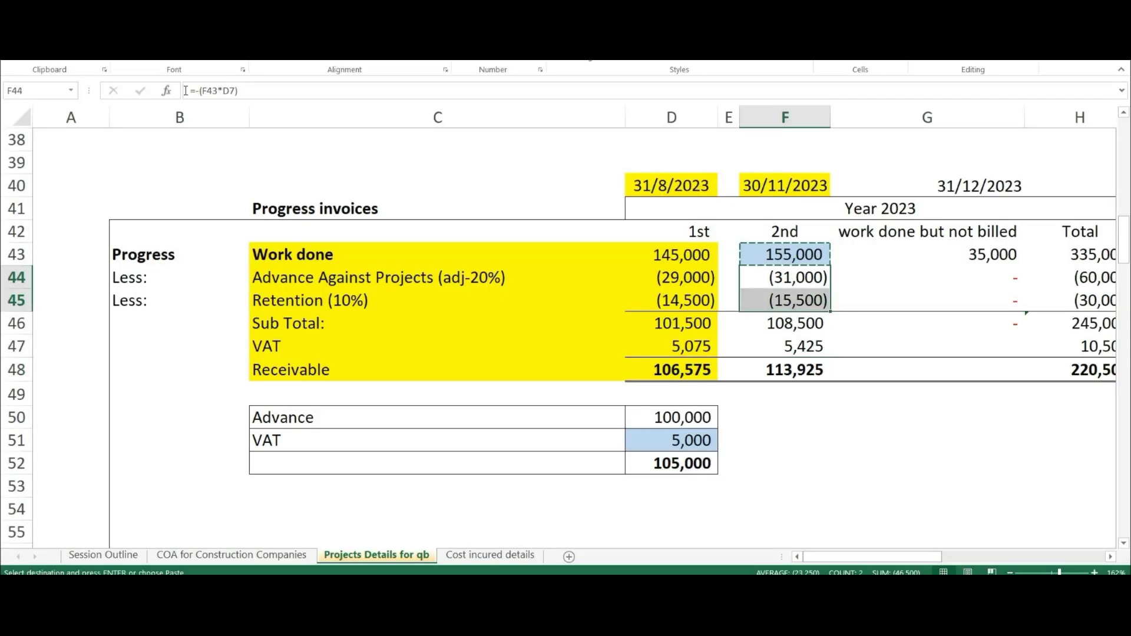
- Switch to the Excel workbook and extend the blue highlight of the second progress invoice over its amounts below Work done
key(Down)
key(Down)
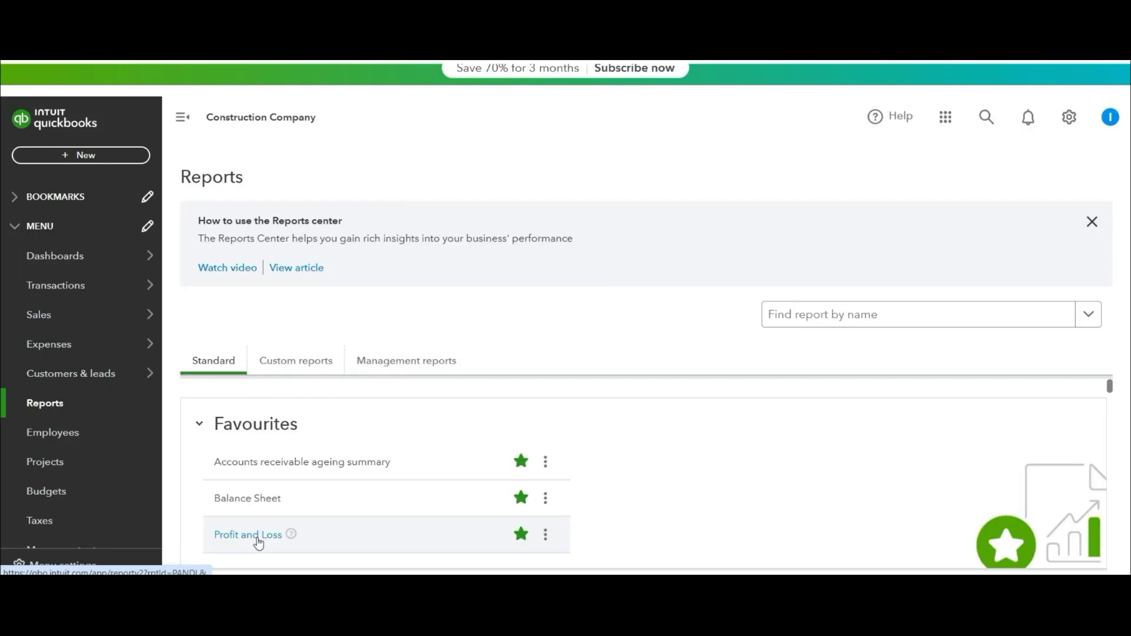
- Run the Profit and Loss report for January to November 2023, and highlight both billed Work done amounts in light gold in the Excel sheet
click(250, 539)
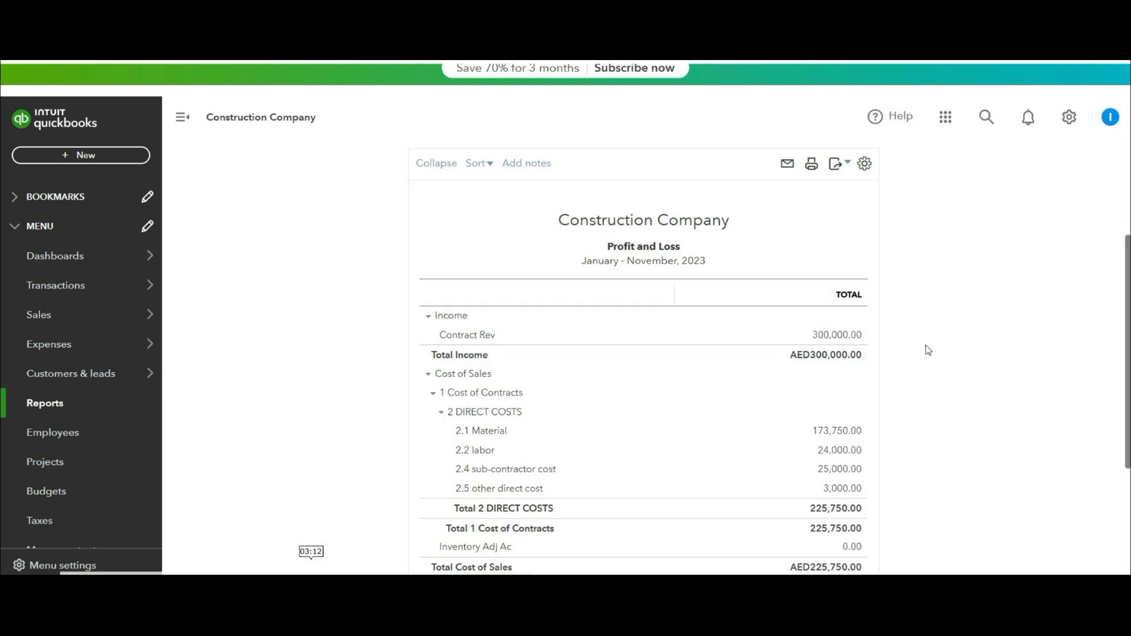
scroll(929, 350, down, 4)
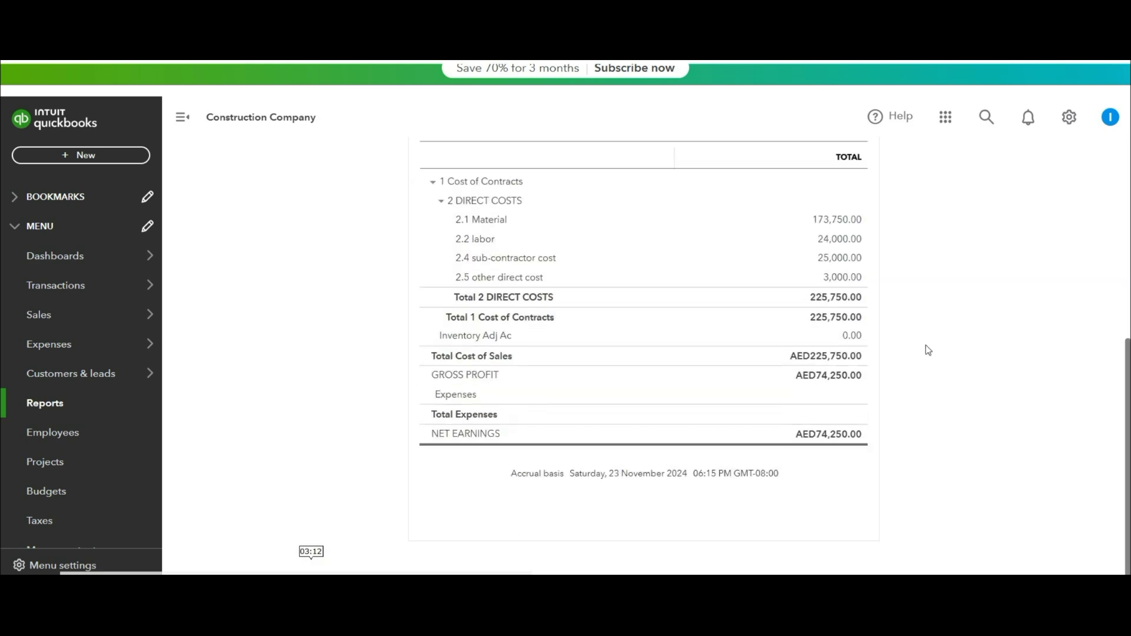
scroll(925, 350, up, 6)
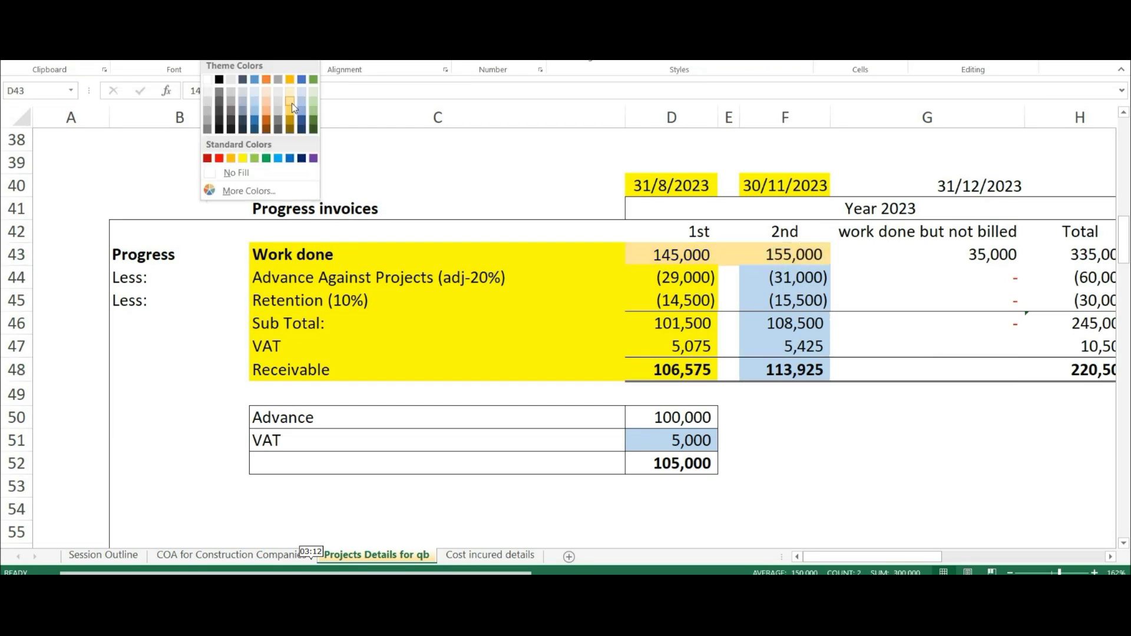
click(291, 104)
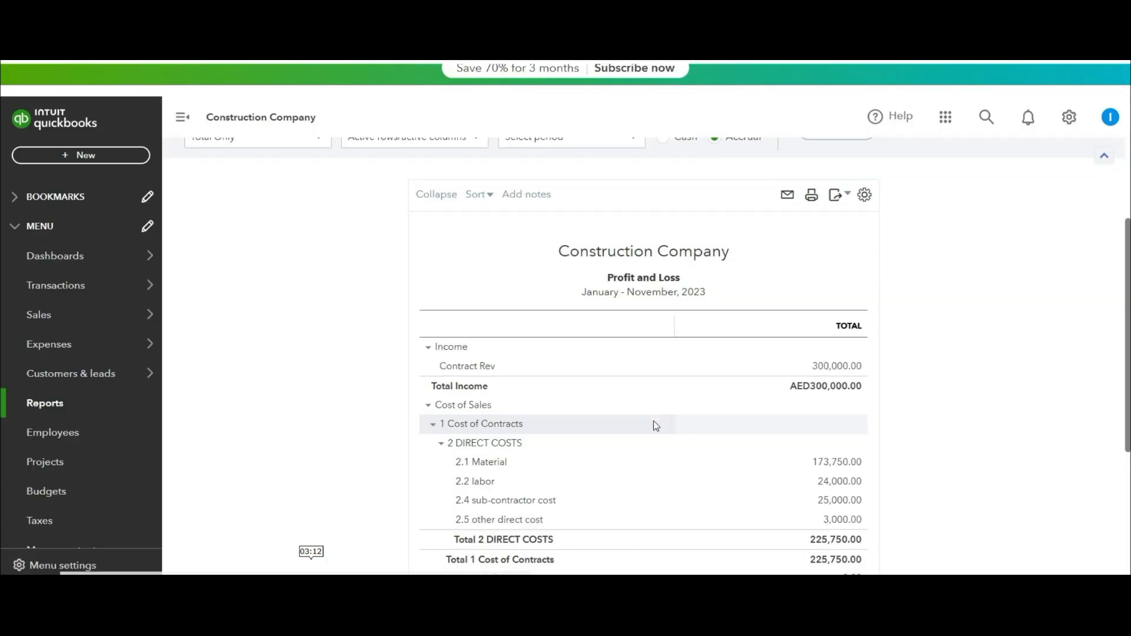
- Examine the Profit and Loss report's income, cost of sales and net earnings, and return to the reports list
scroll(652, 420, down, 10)
scroll(653, 420, up, 15)
click(44, 403)
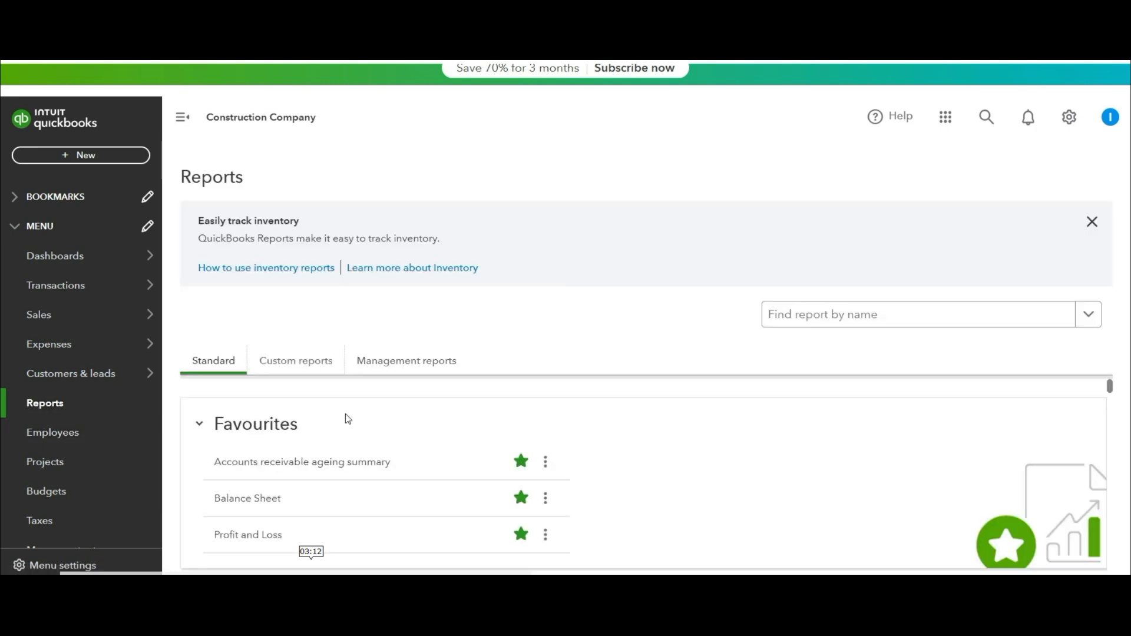
- Open the Balance Sheet and examine the transactions behind Mobilization Adv / Project Advances and Retention
click(263, 500)
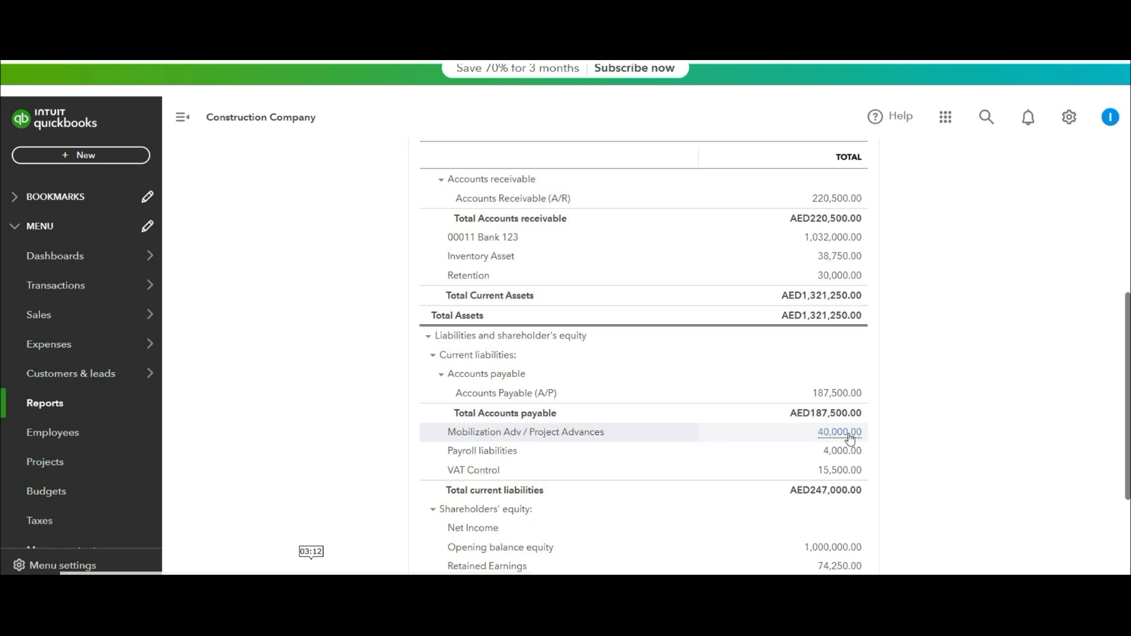
click(850, 436)
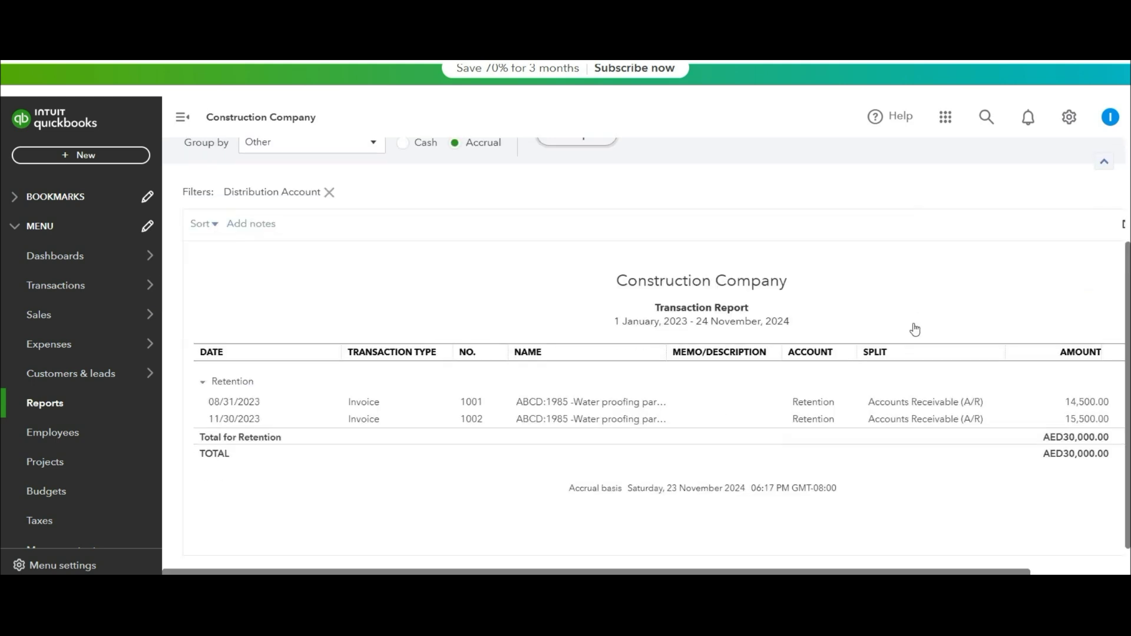
scroll(848, 542, right, 3)
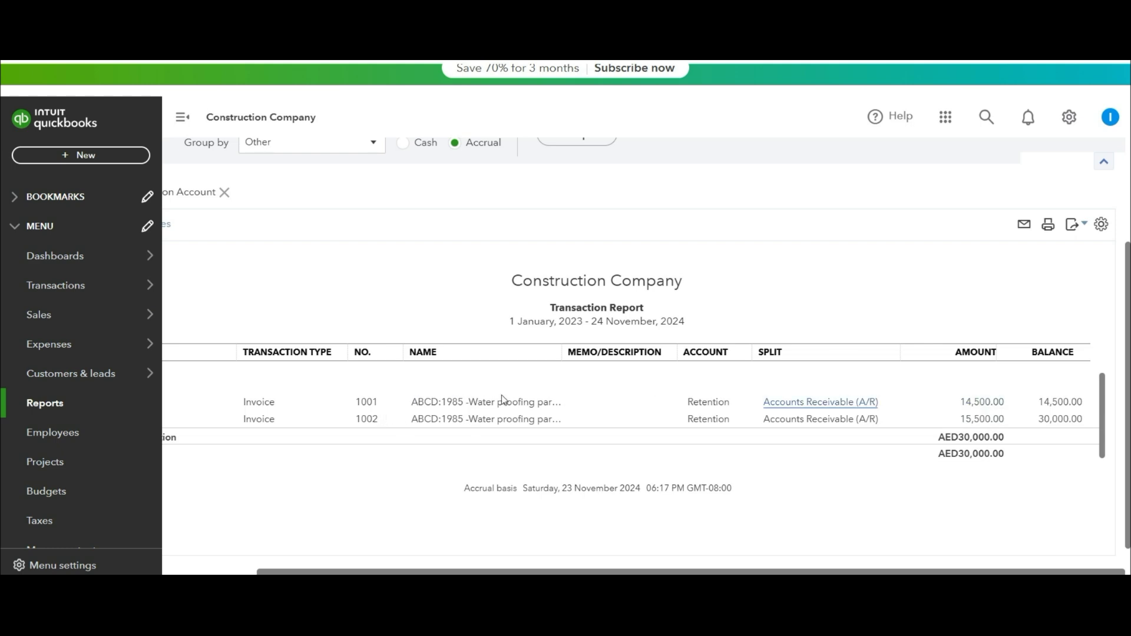
click(325, 249)
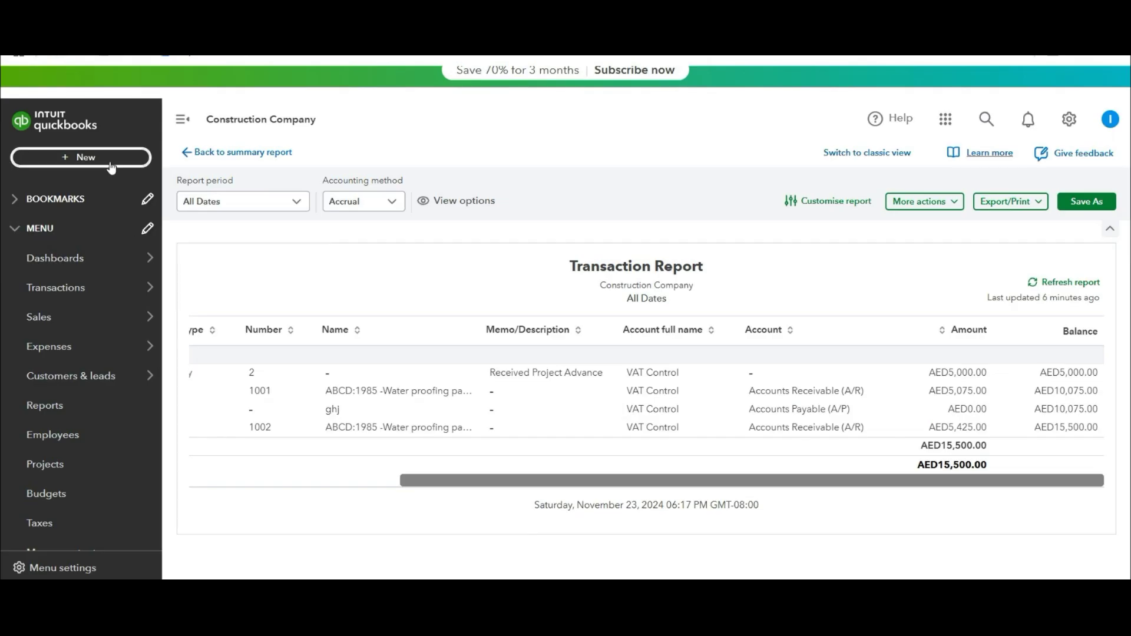
- Start a new journal entry dated 12/31/2023 and activate its first line
click(111, 163)
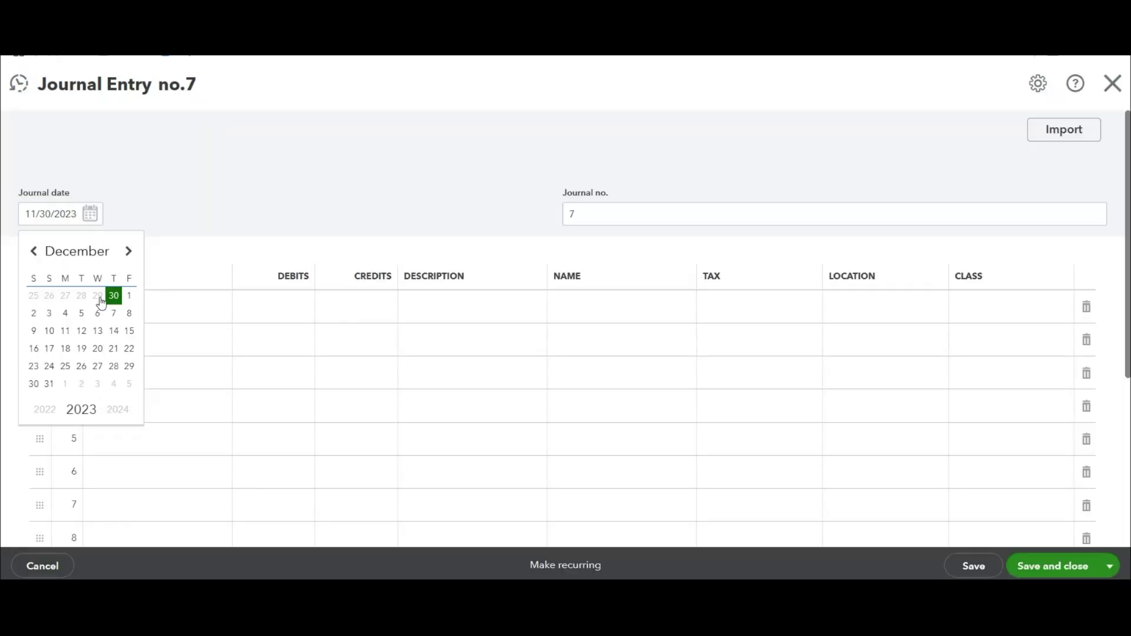
click(49, 383)
click(201, 309)
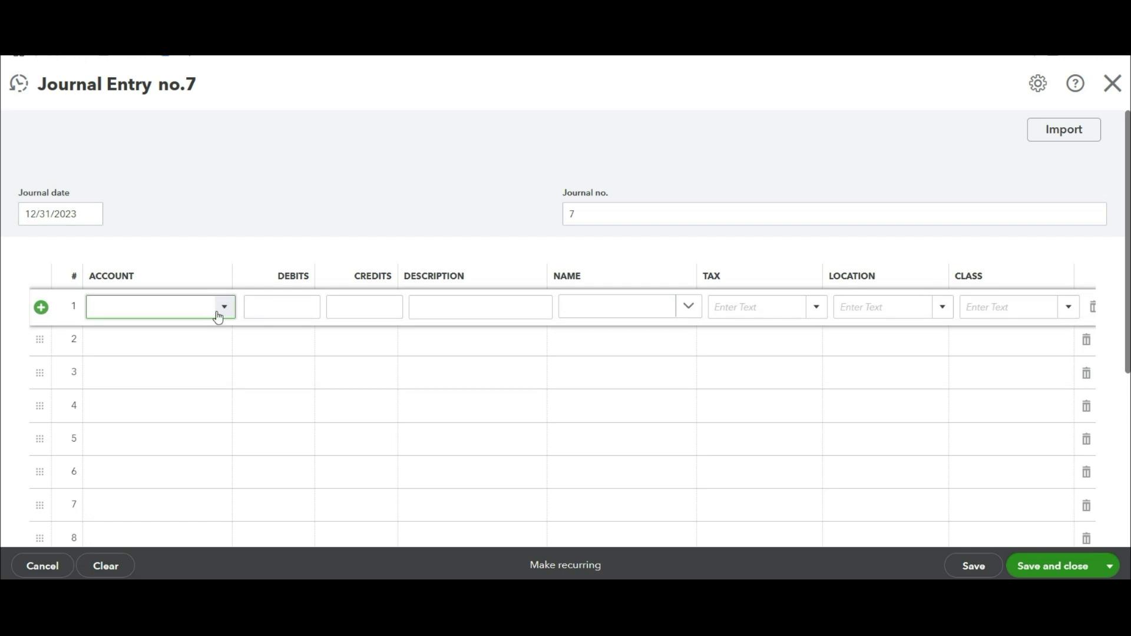
- Create the account Construction in Progress for the first line, as Current assets with detail type Other current assets, as of 01/01/2023
click(224, 307)
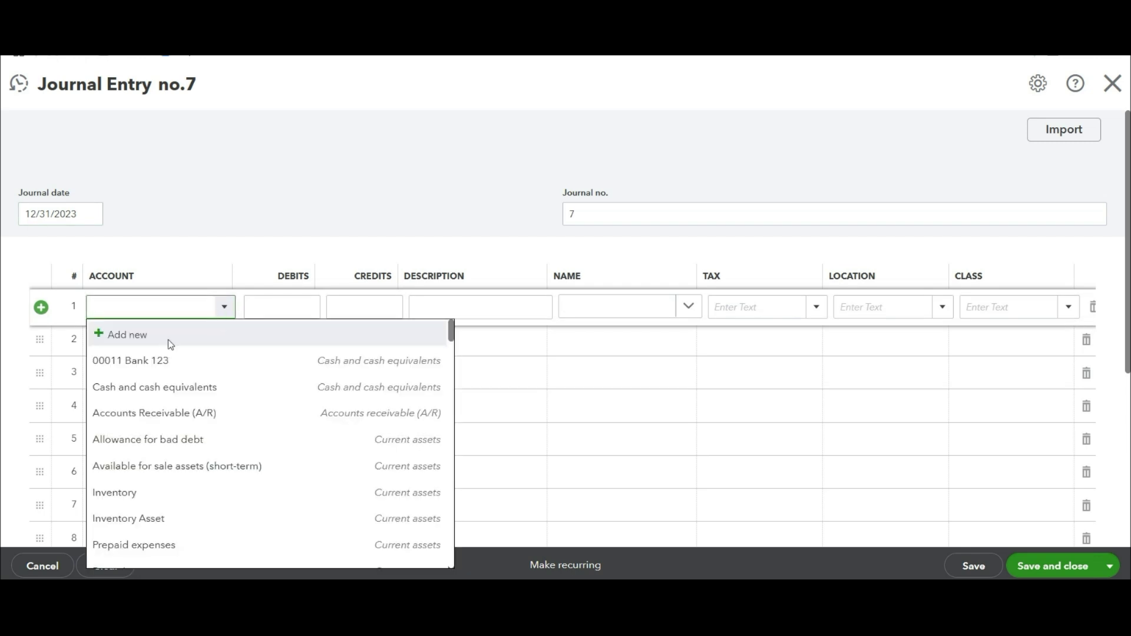
click(429, 230)
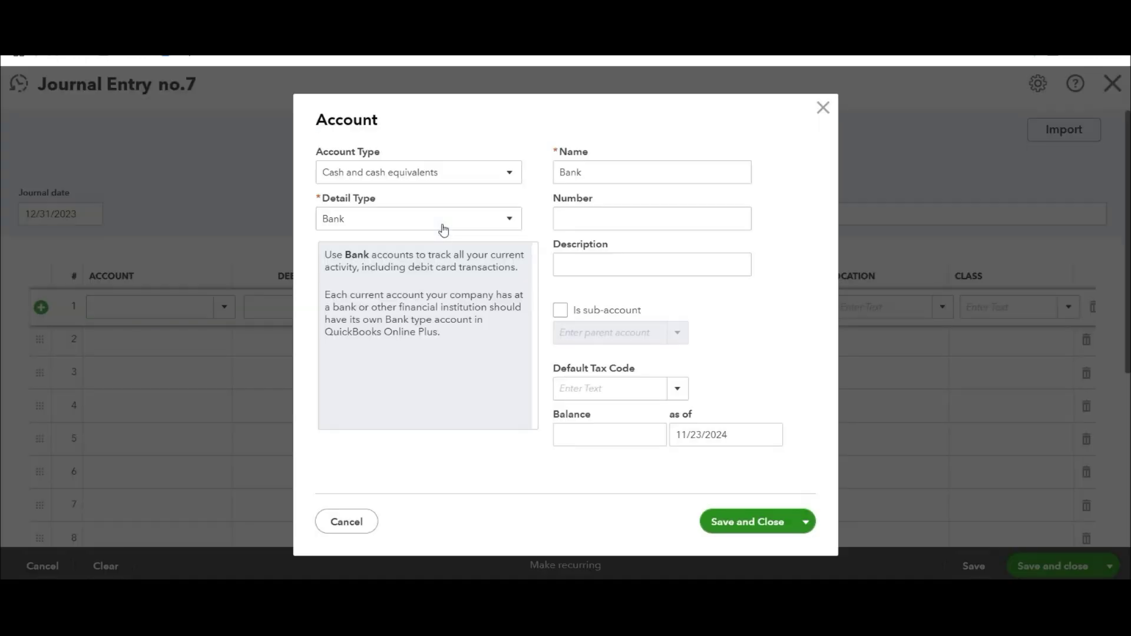
click(483, 172)
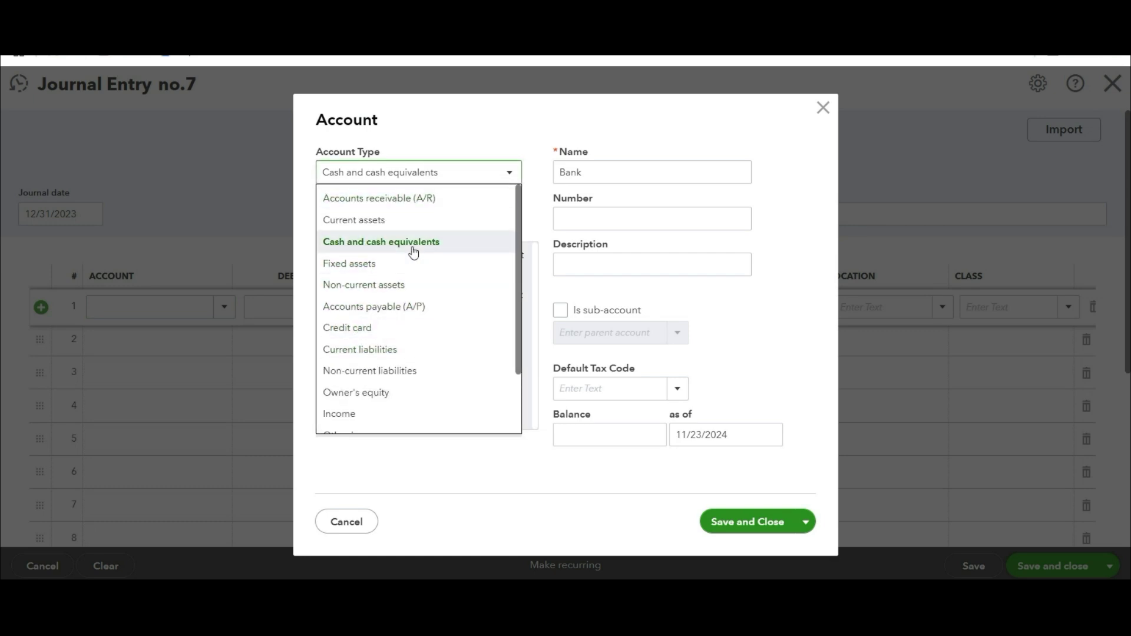
click(394, 220)
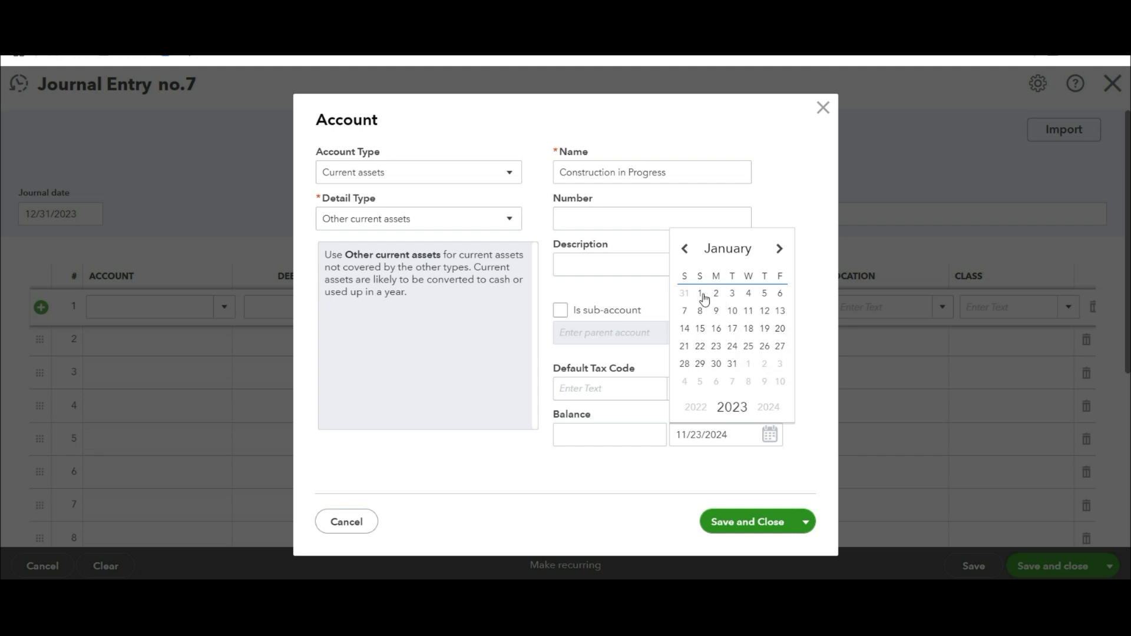
click(700, 294)
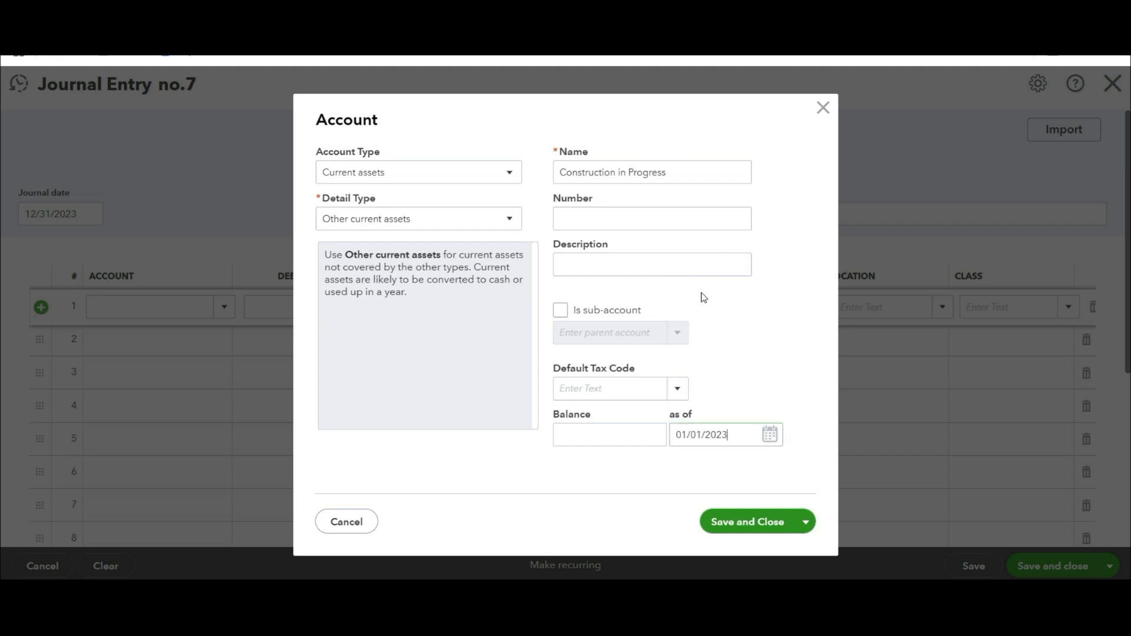
click(736, 527)
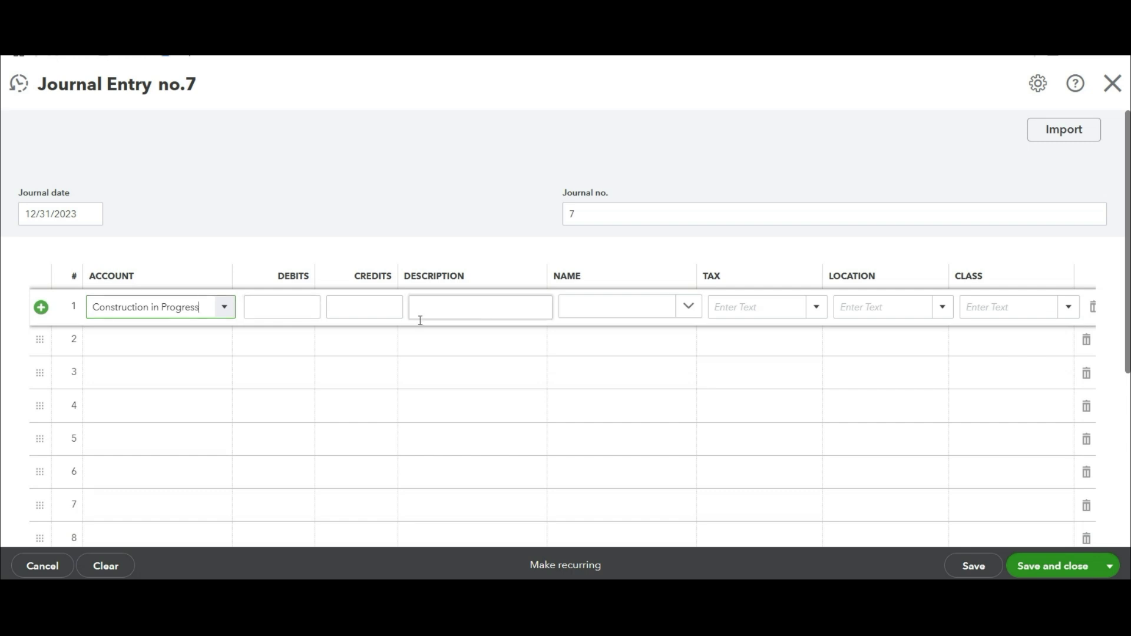
- Debit Construction in Progress with 35,000 and credit the same amount to Contract Rev on the second line
click(313, 306)
text(35000)
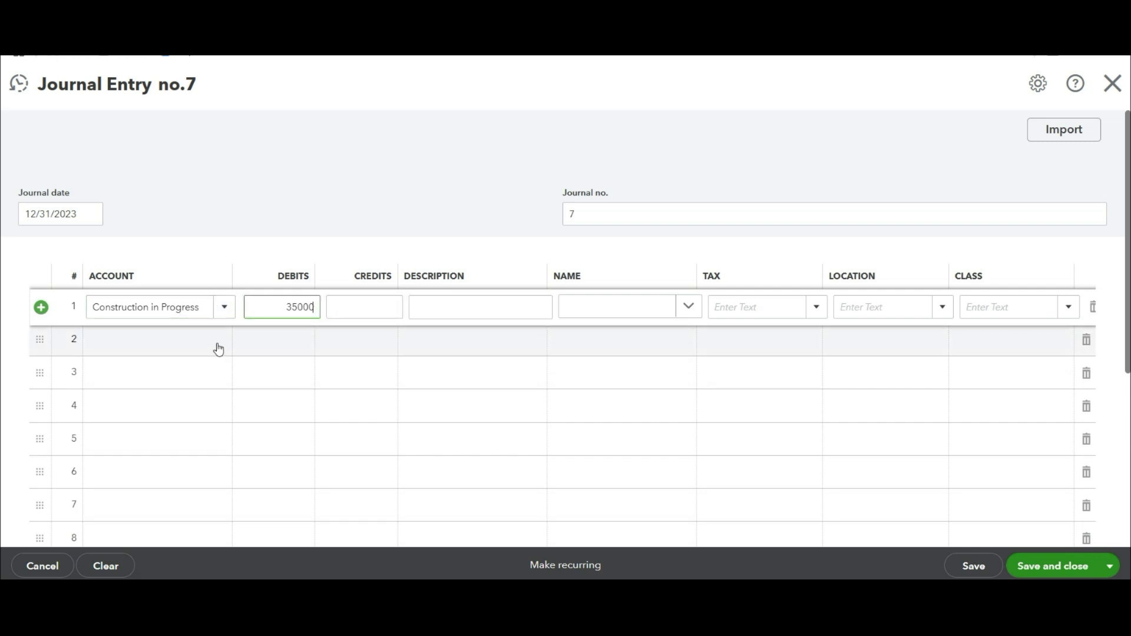
click(218, 346)
click(226, 341)
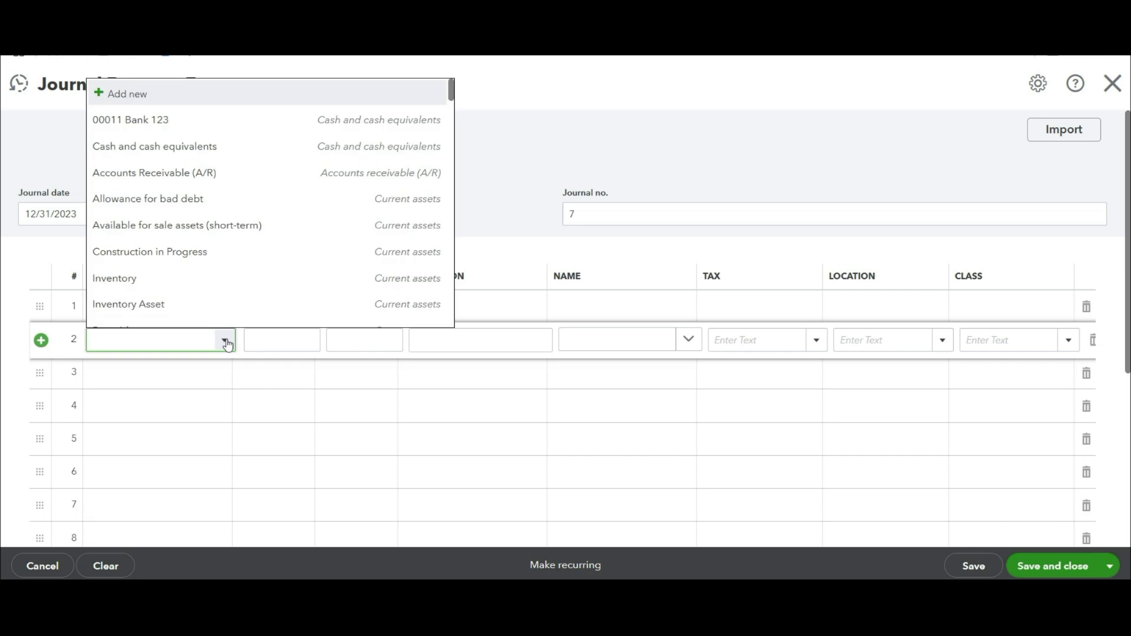
text(Rev)
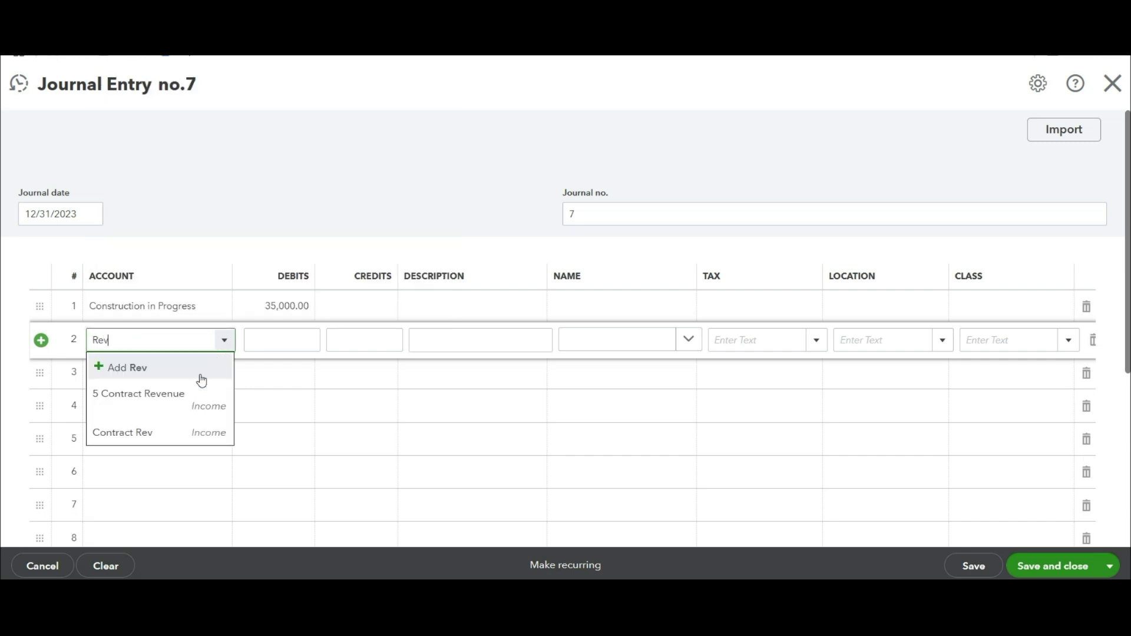
click(154, 437)
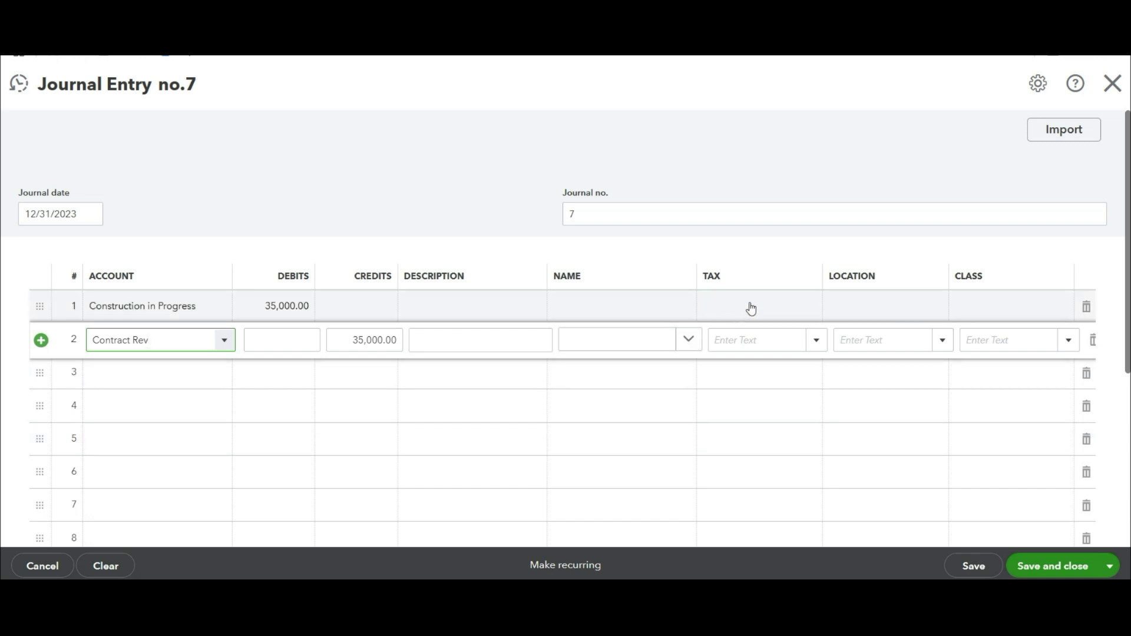
- Assign both journal lines to the water proofing parking area project, location DXB and class Dubai, and save and close the entry
click(565, 308)
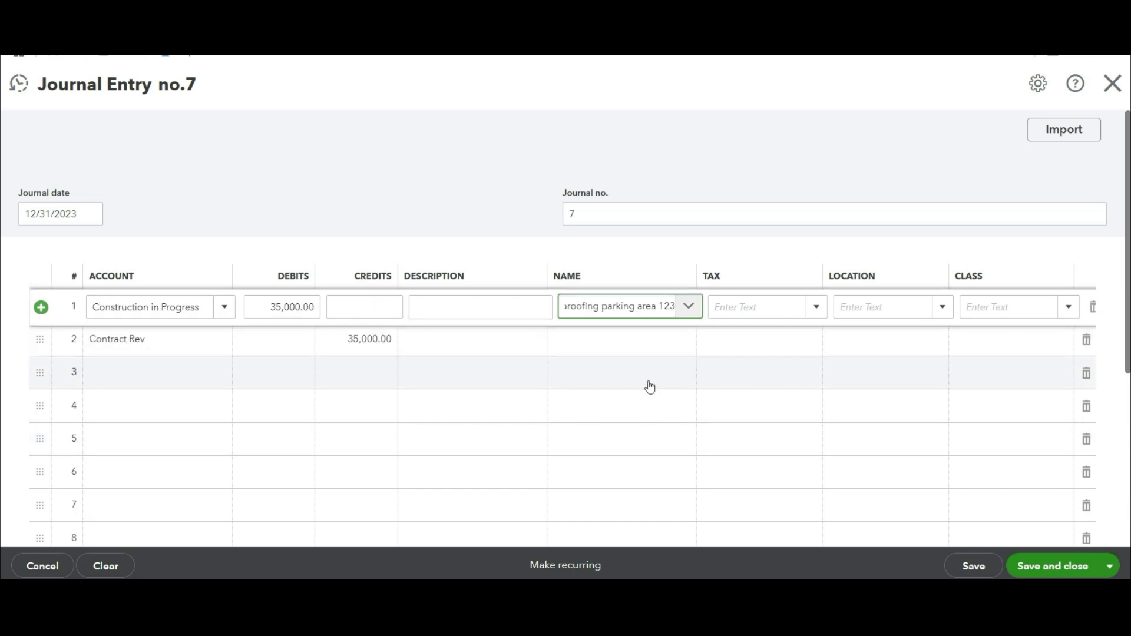
click(647, 341)
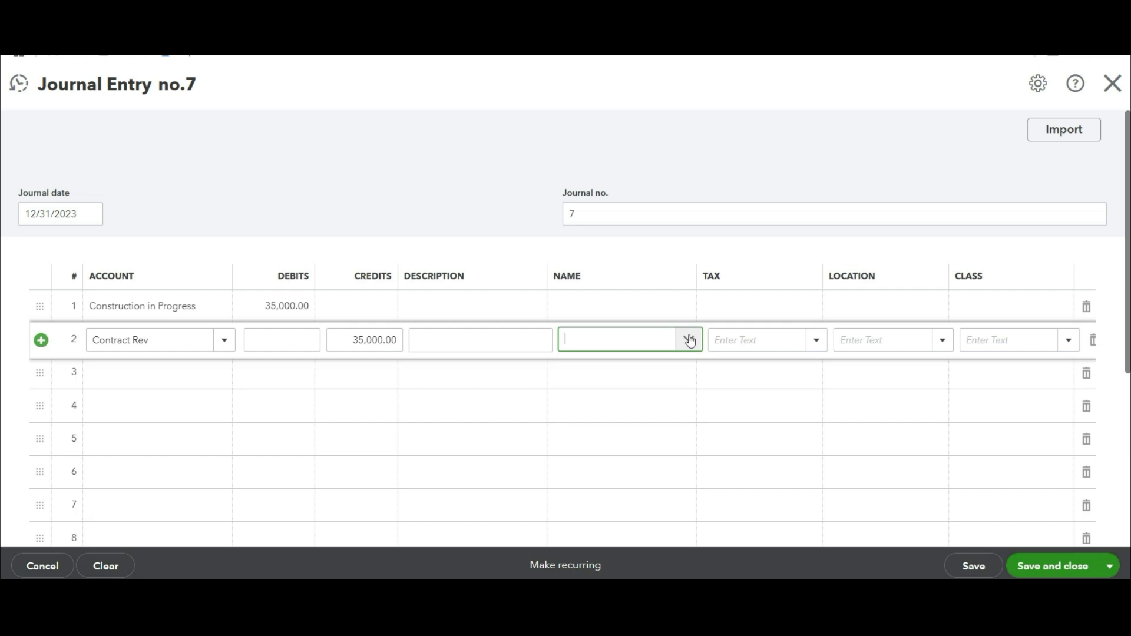
click(691, 344)
click(630, 442)
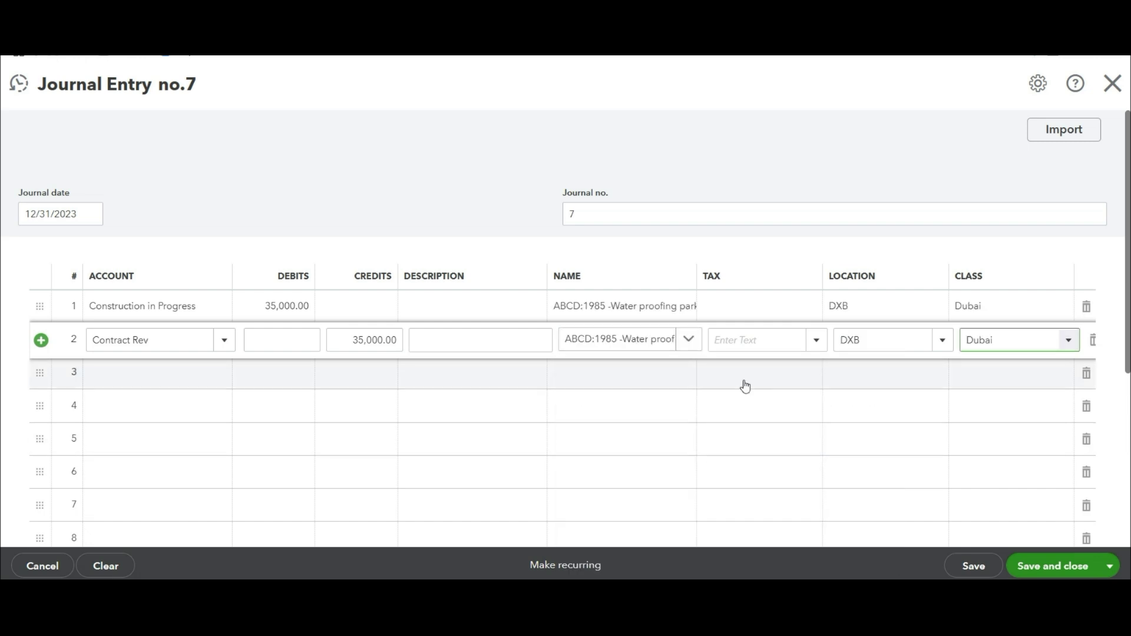
click(1038, 568)
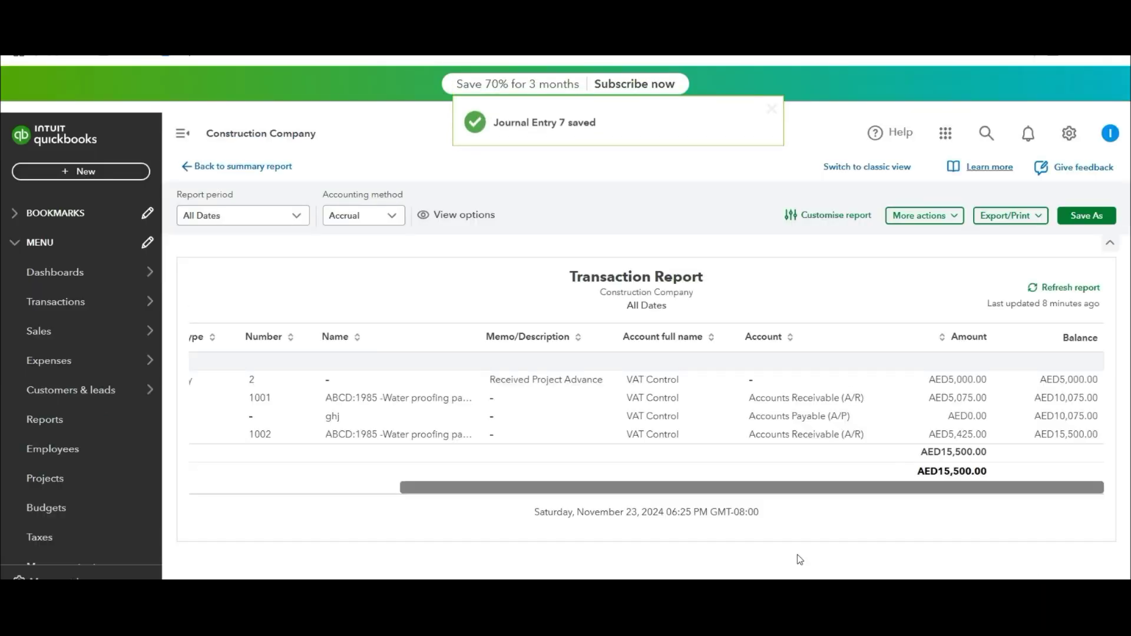
- Run the Profit and Loss report for 01/01/2023 to 12/31/2023 and examine the project's contract revenue
click(60, 419)
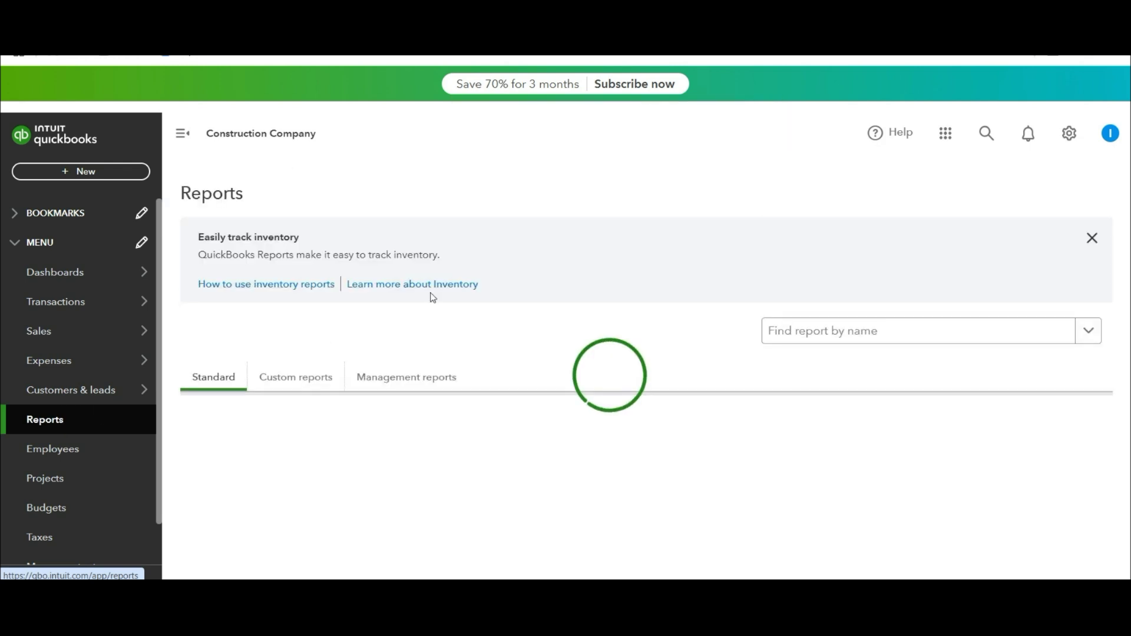
click(239, 553)
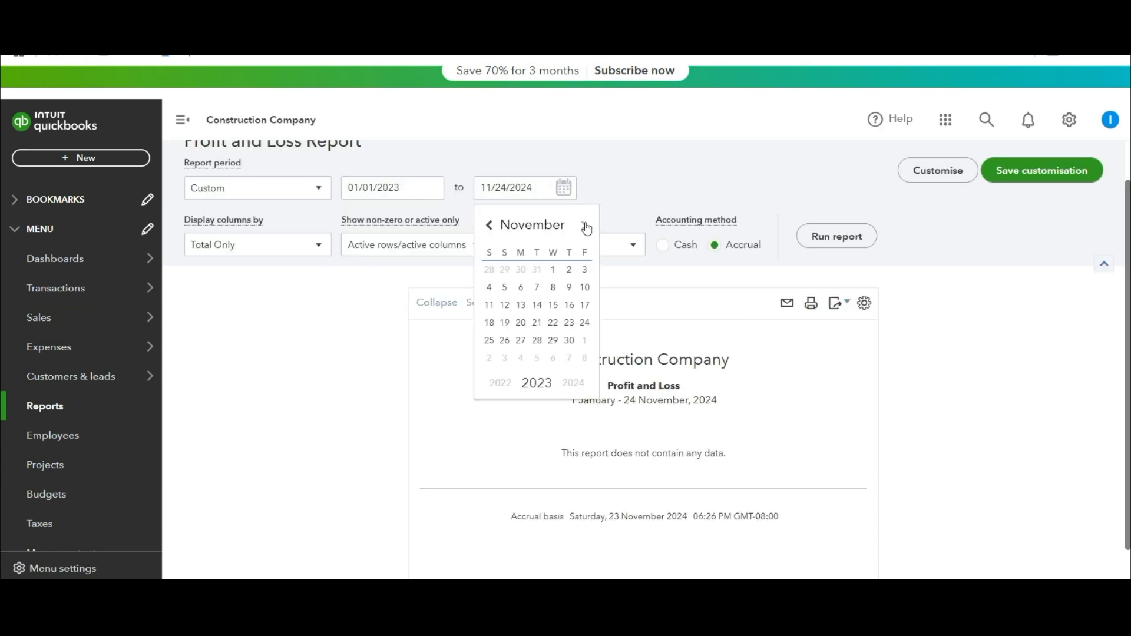
click(584, 225)
click(583, 225)
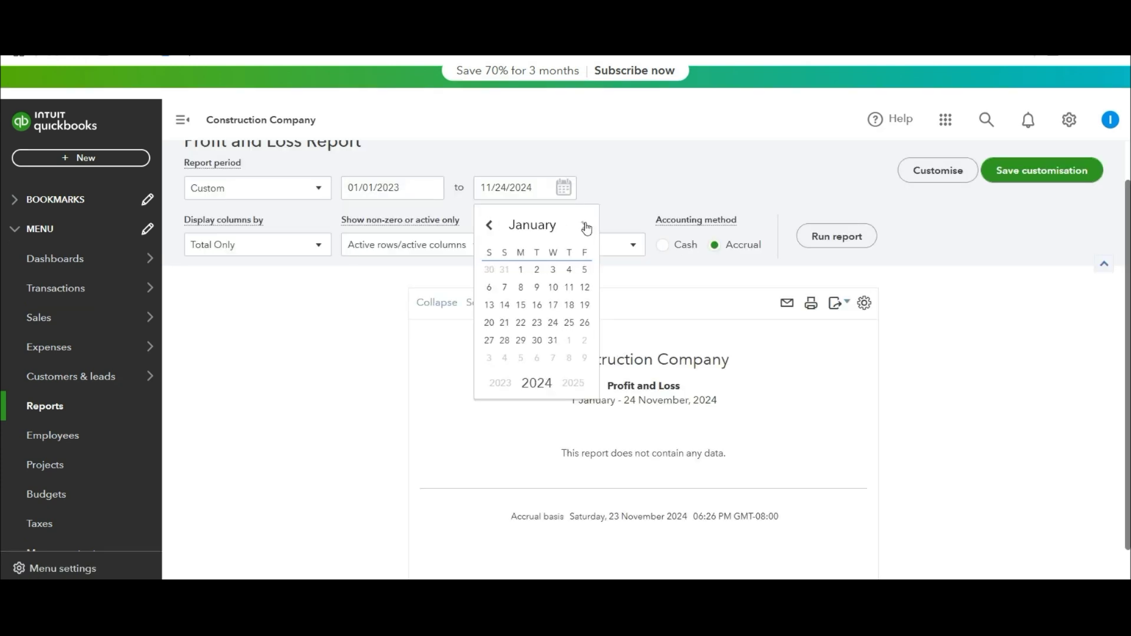
click(492, 231)
click(504, 358)
click(828, 234)
scroll(971, 310, down, 3)
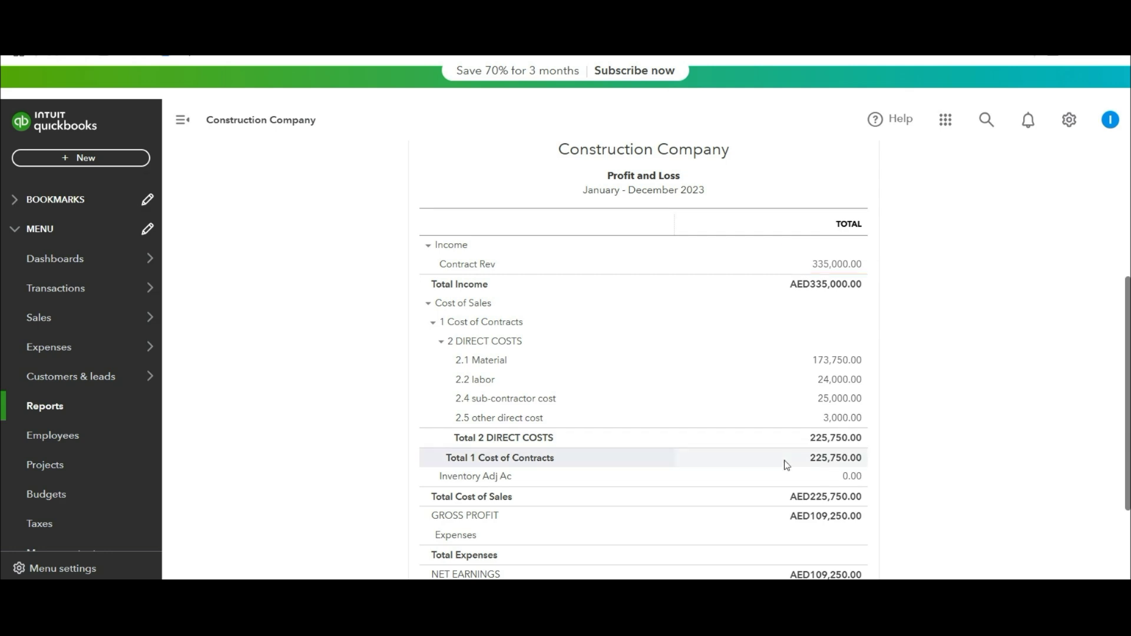
- Switch to the Excel project workbook and compare the 2023 work done amounts, including the unbilled work, with their total
key(alt+Tab)
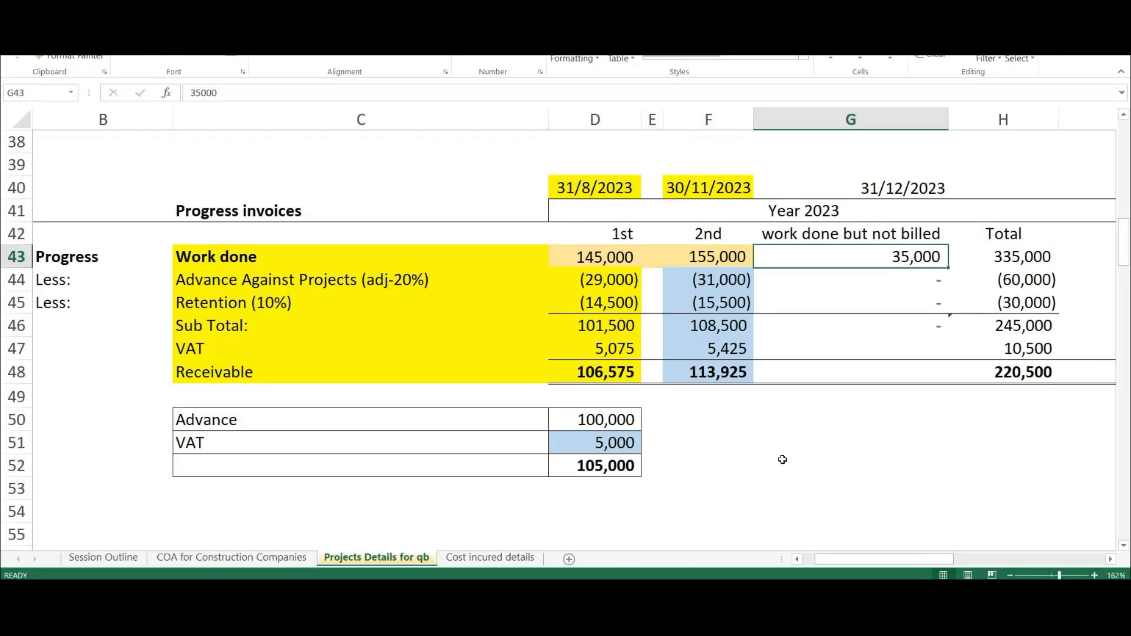
click(628, 260)
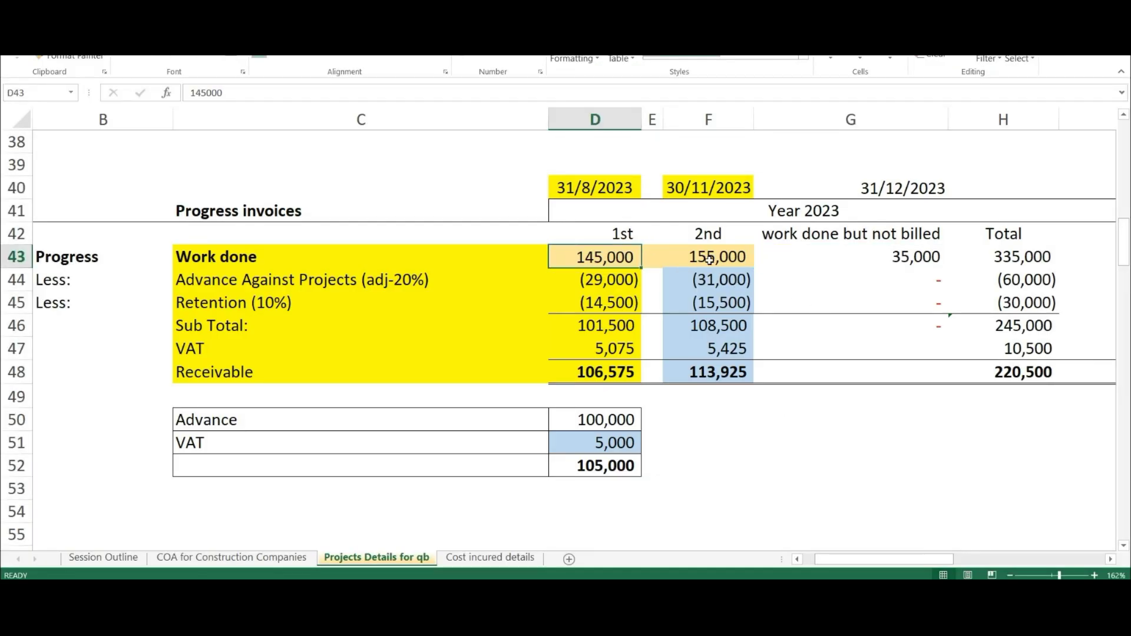
click(719, 260)
click(912, 259)
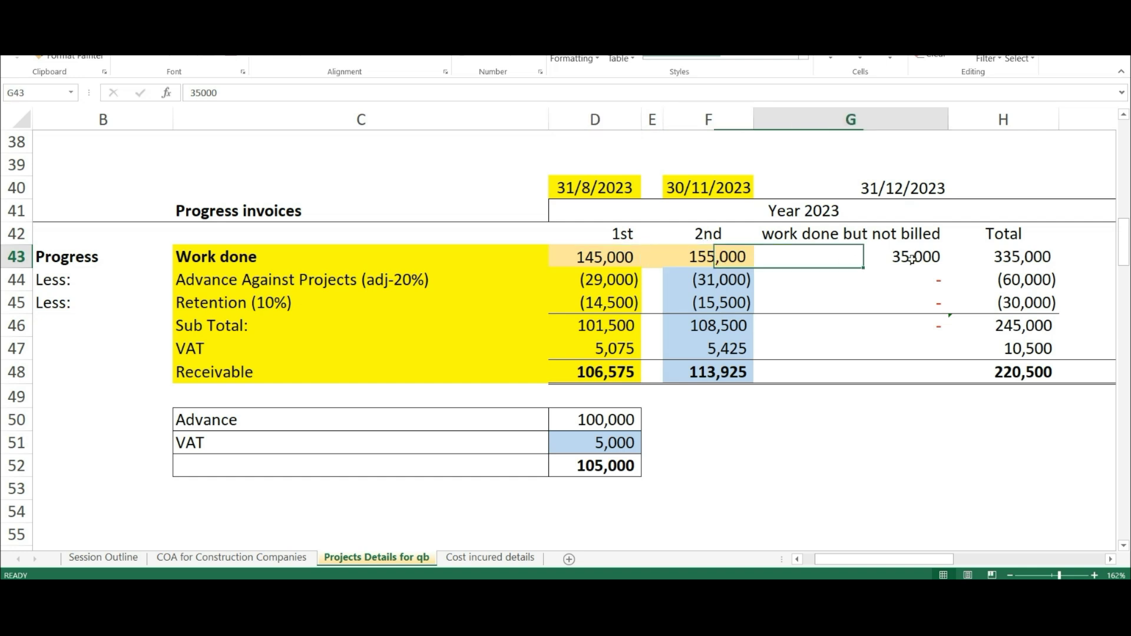
click(1036, 259)
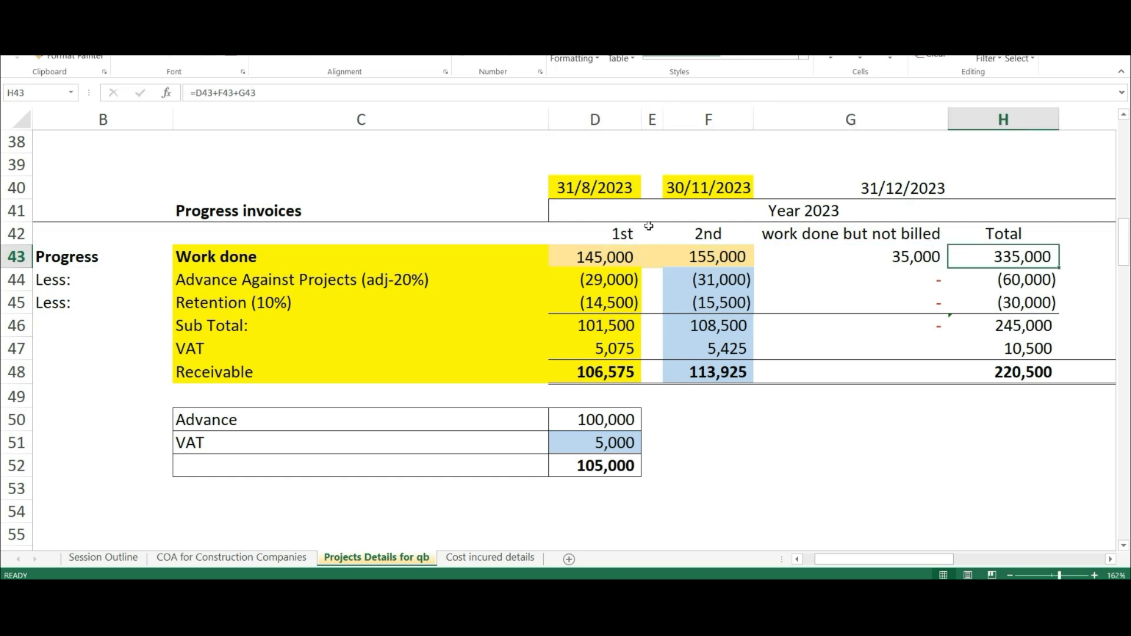
click(922, 260)
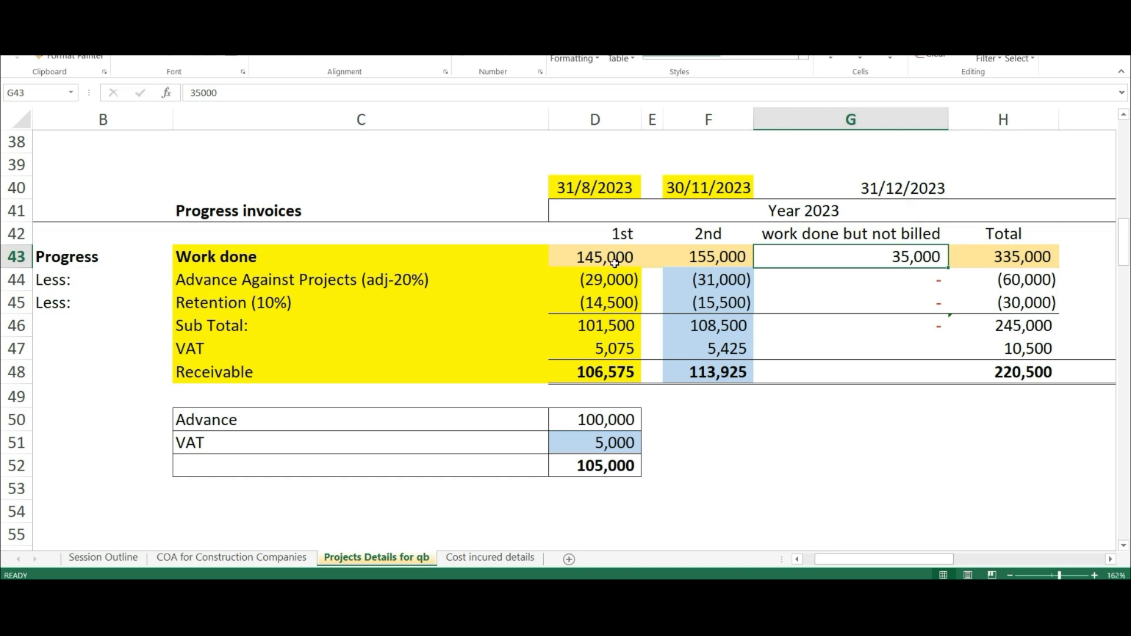
mouse_move(651, 257)
mouse_down()
mouse_move(680, 254)
mouse_move(674, 269)
mouse_up()
mouse_move(765, 250)
mouse_down()
mouse_move(795, 251)
mouse_move(800, 277)
mouse_up()
drag(1037, 241, 1066, 259)
key(Escape)
- Open the Balance Sheet report in QuickBooks, and check the final invoice's work done amount in the Excel project workbook
key(alt+Tab)
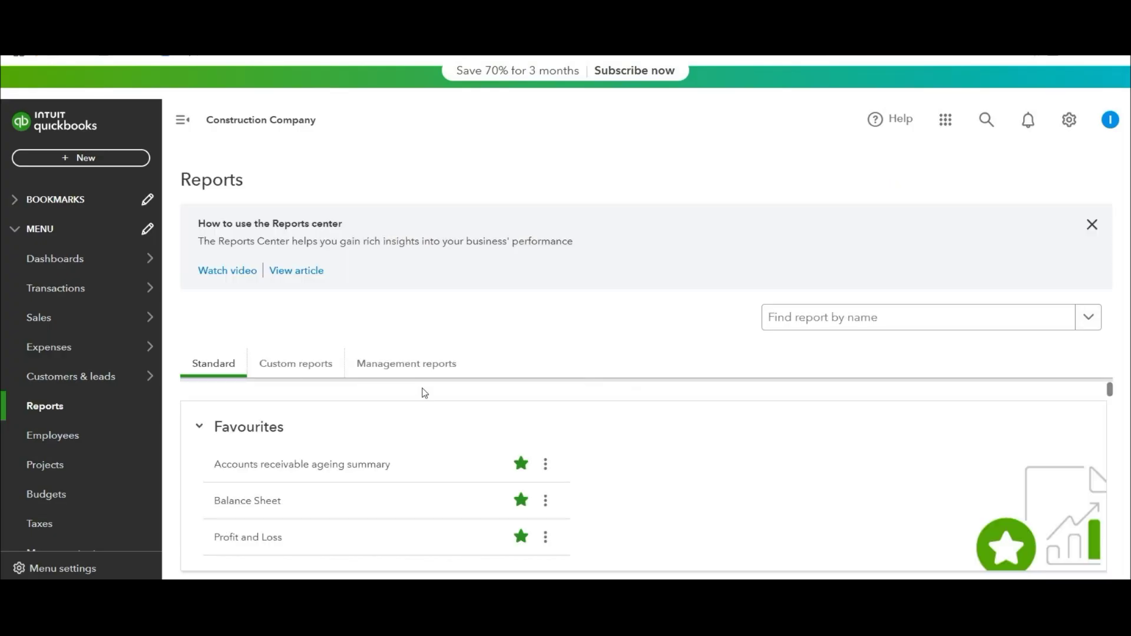
click(259, 502)
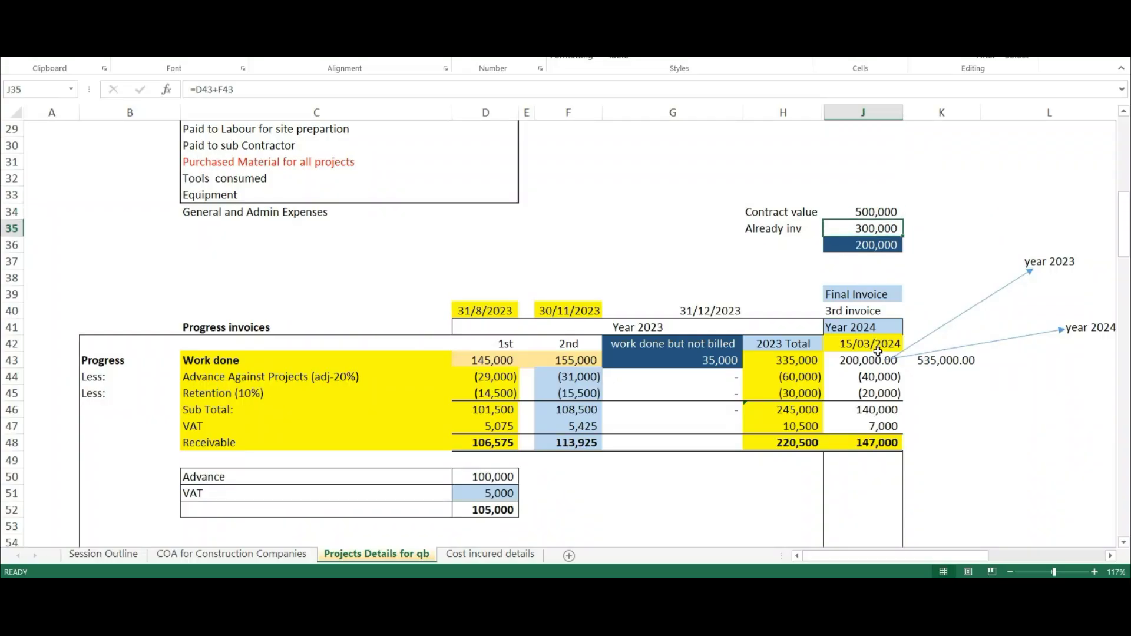
click(878, 360)
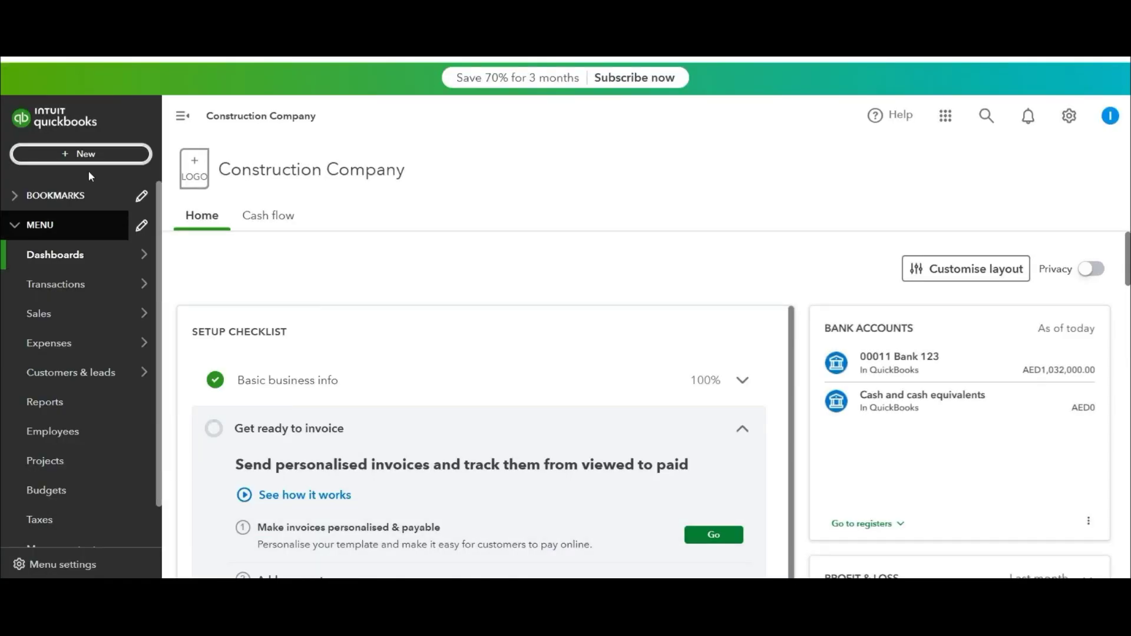
- Start a new invoice dated 03/15/2024 in QuickBooks for ABCD's project 1985 -Water proofing parking area 123
click(89, 156)
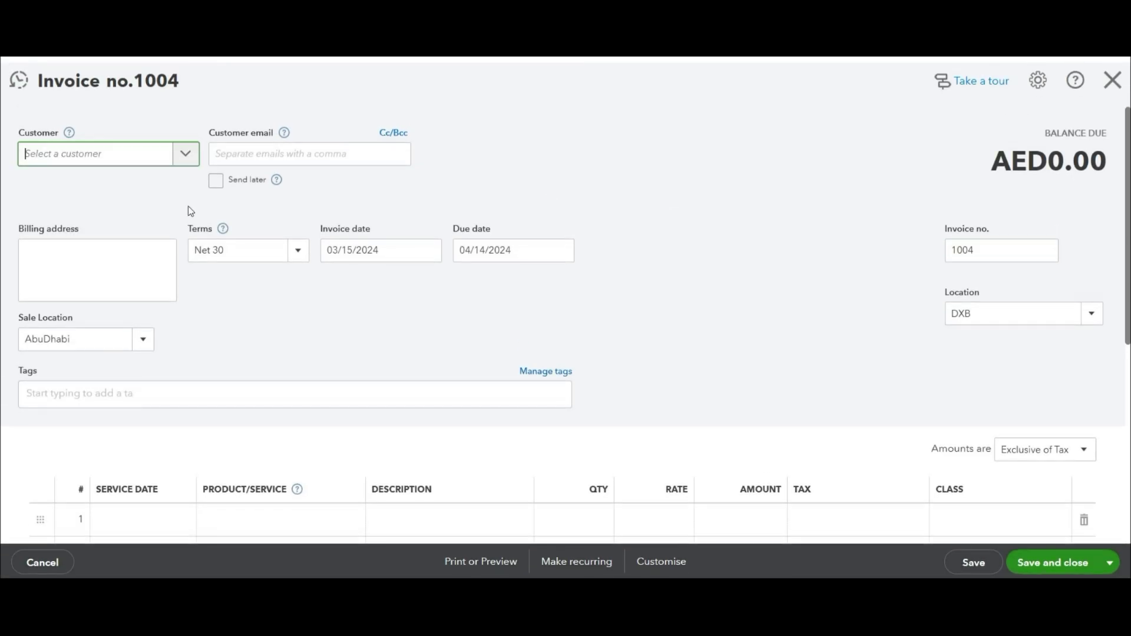
click(186, 163)
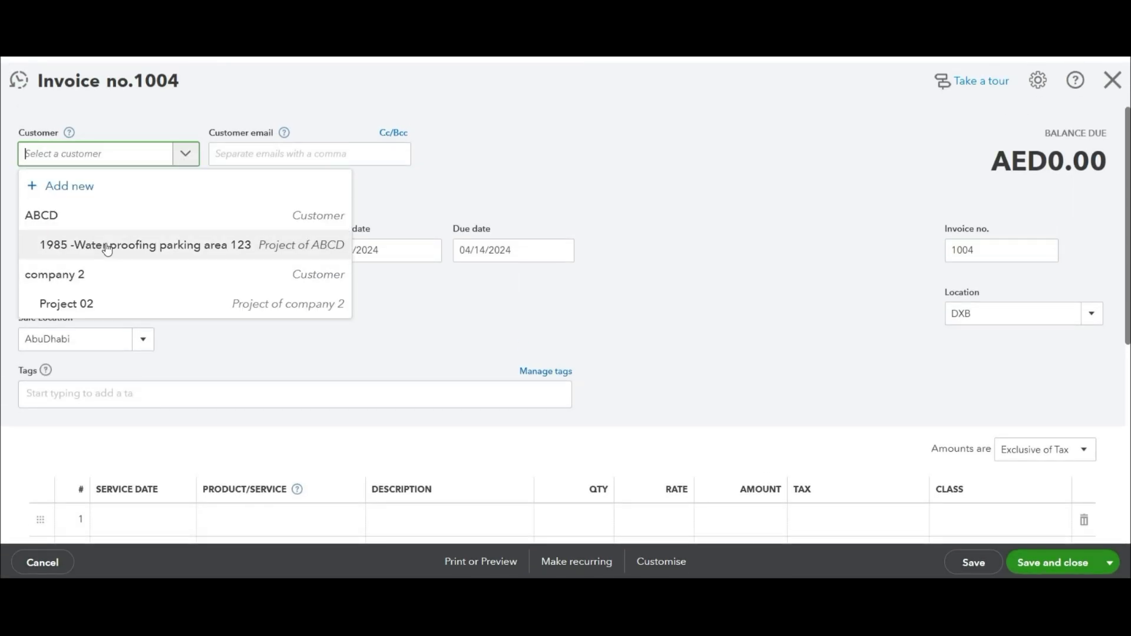
click(126, 242)
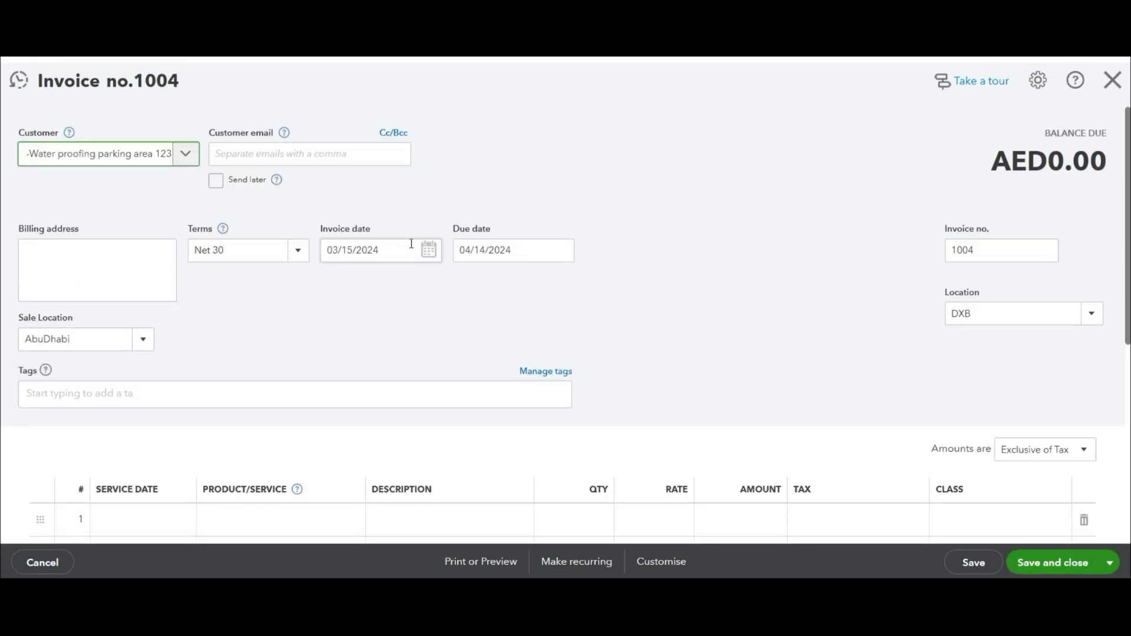
- Fill the first invoice line with the Water Proofing Parking Area service and an amount of 200,000
scroll(429, 316, down, 5)
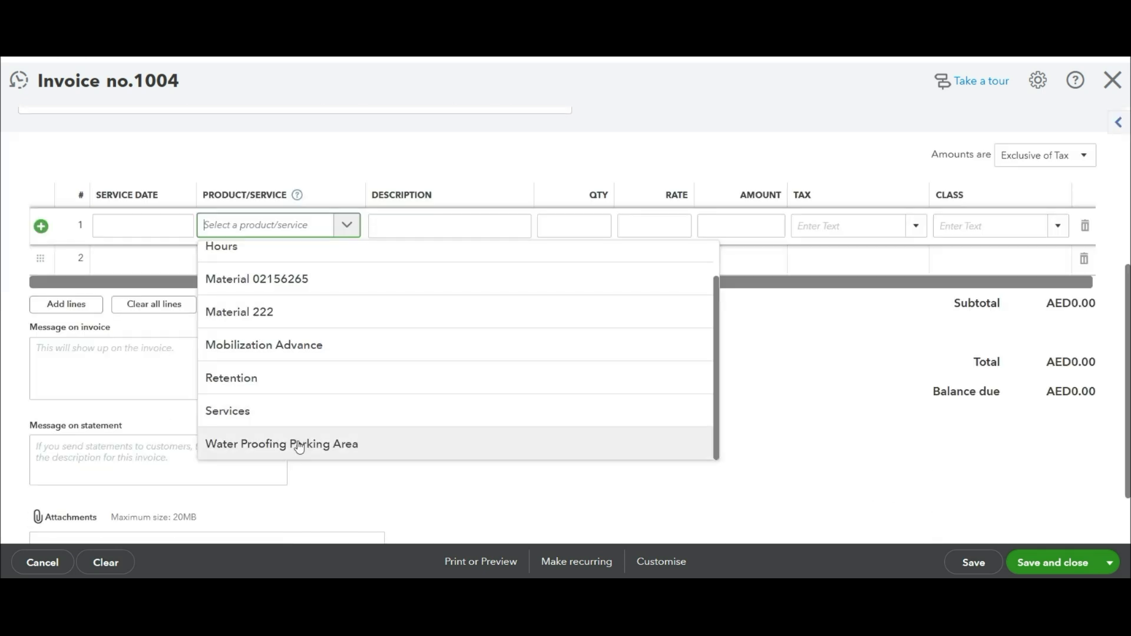
click(299, 445)
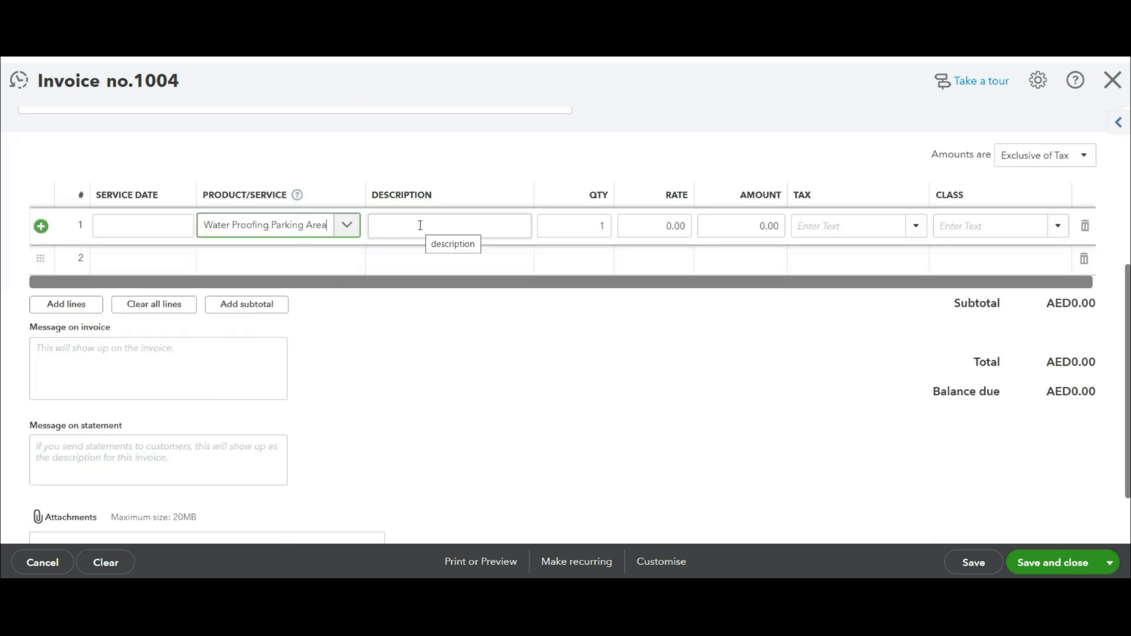
click(744, 227)
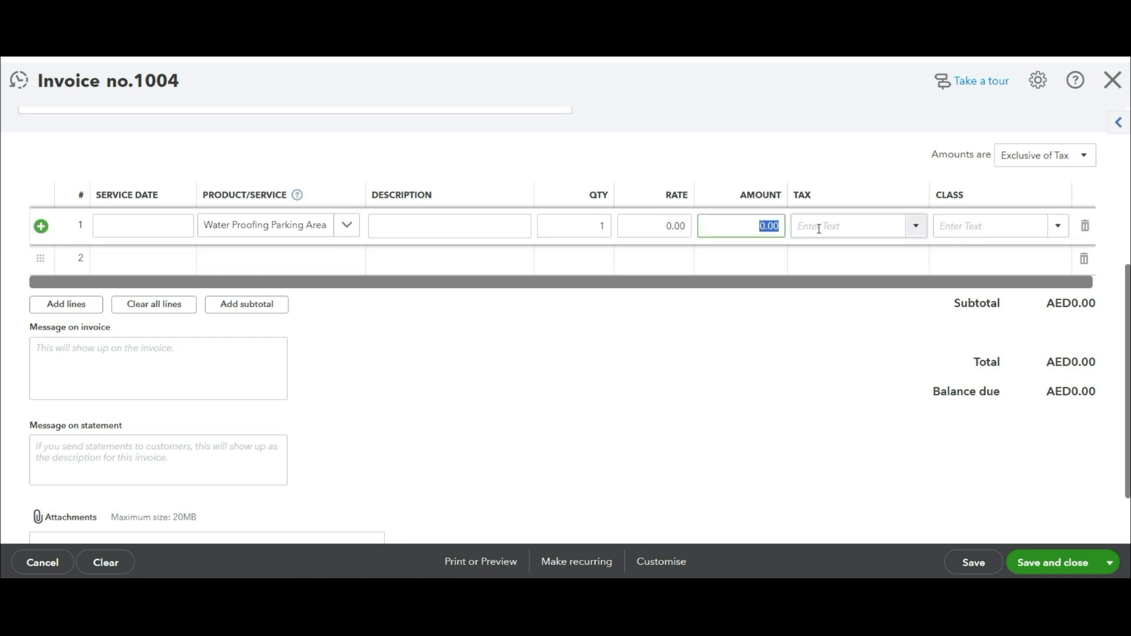
text(200000)
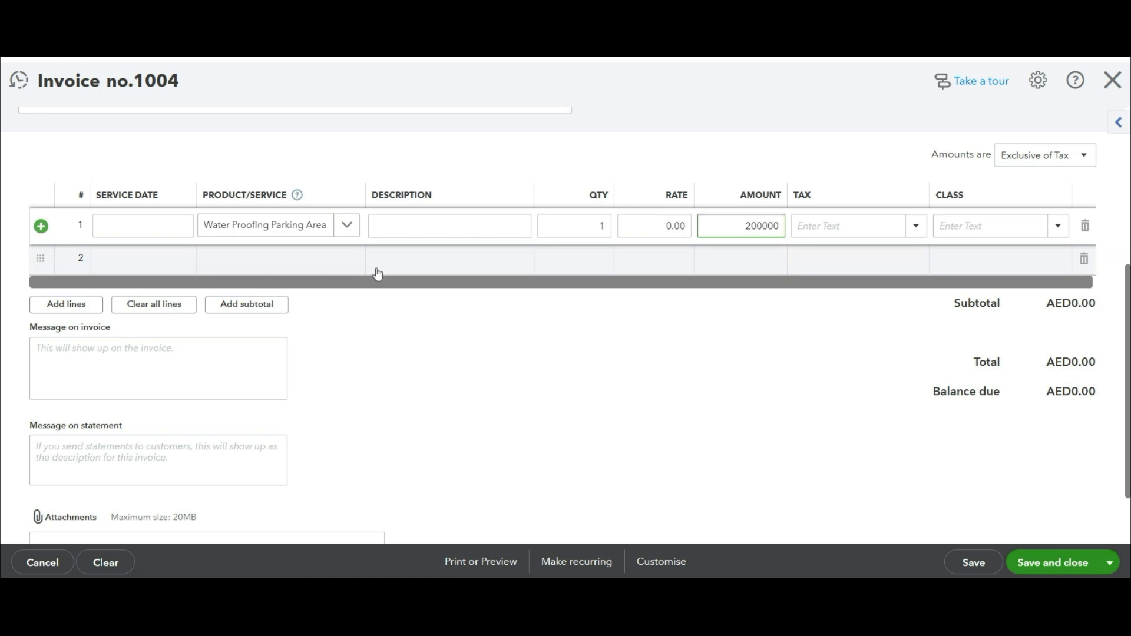
- Add a Mobilization Advance line of -40,000 described "Mobilization Advance ajustment" and a Retention line of -20,000 described "Retention Adjustment"
click(337, 264)
click(346, 260)
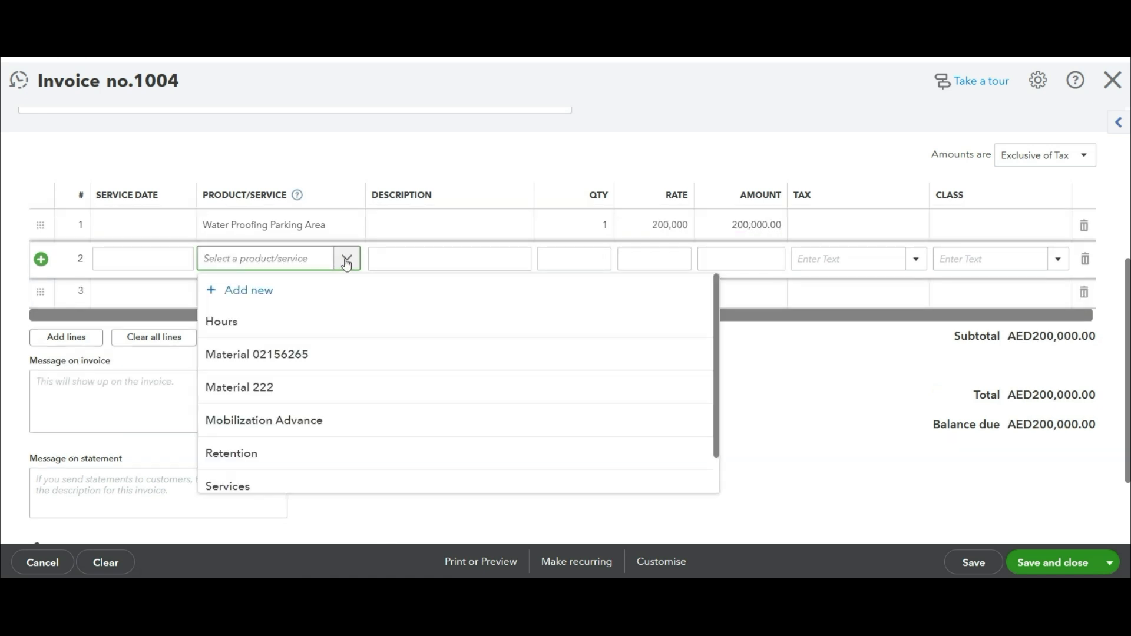
click(303, 421)
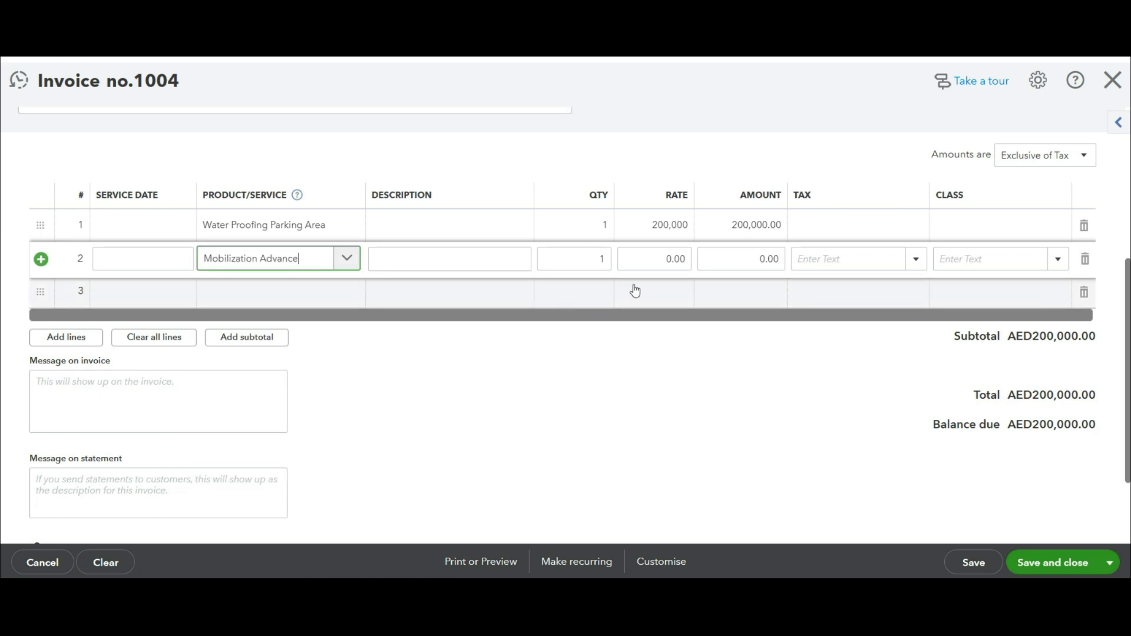
click(729, 262)
click(400, 259)
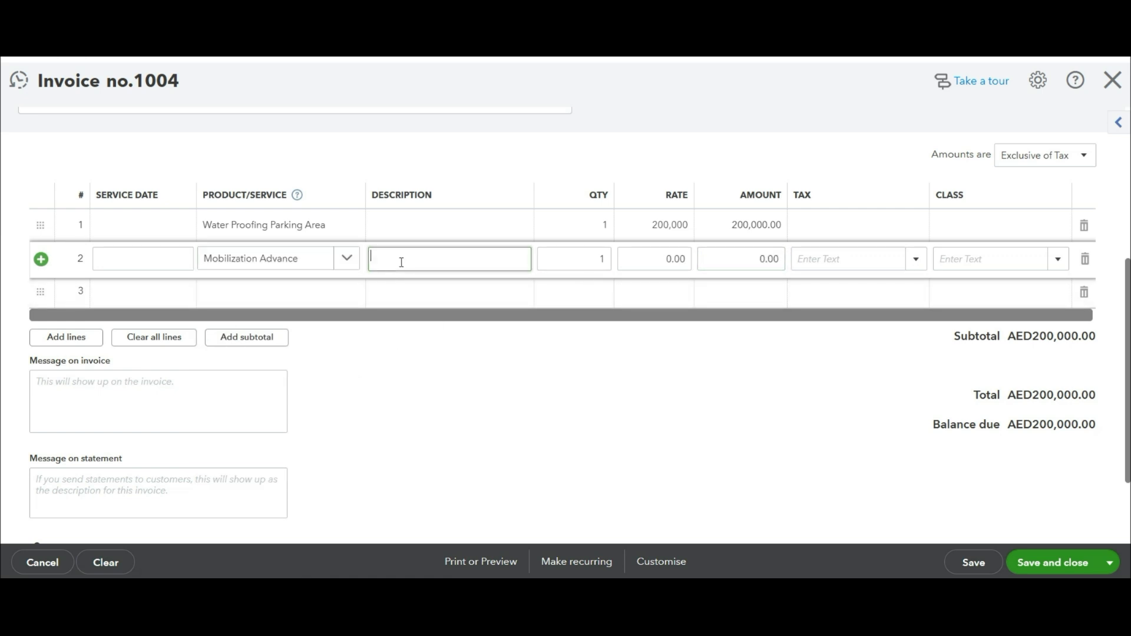
text(Mobiliza)
click(345, 293)
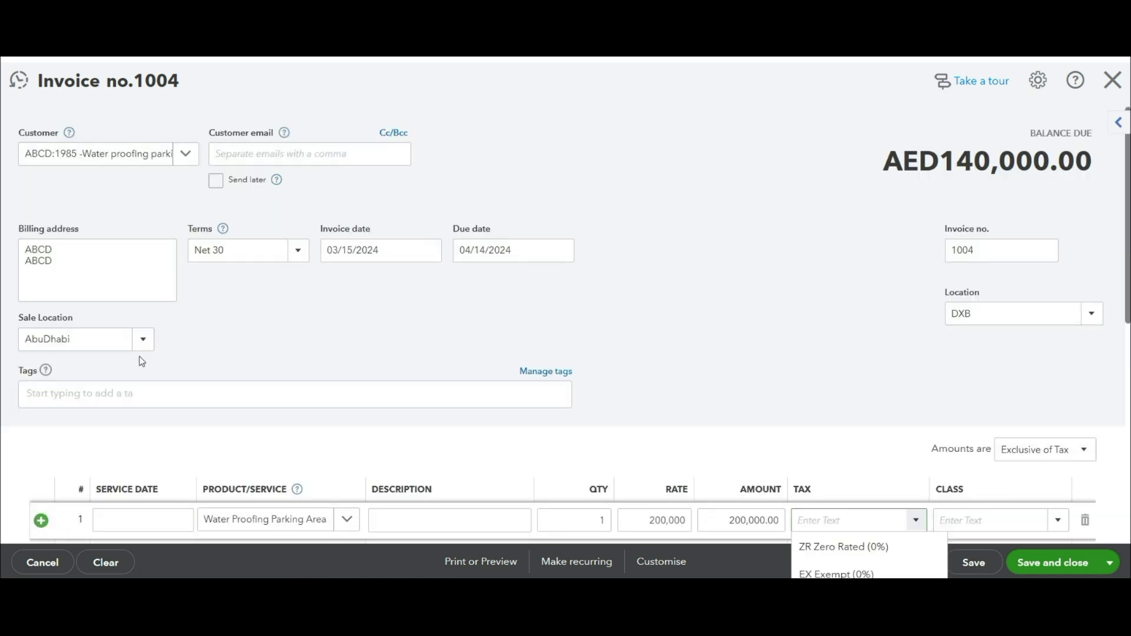
- Set the sale location to Dubai, assign SR Standard Rated (DXB) tax and class Dubai to all three lines, and save the invoice
click(141, 342)
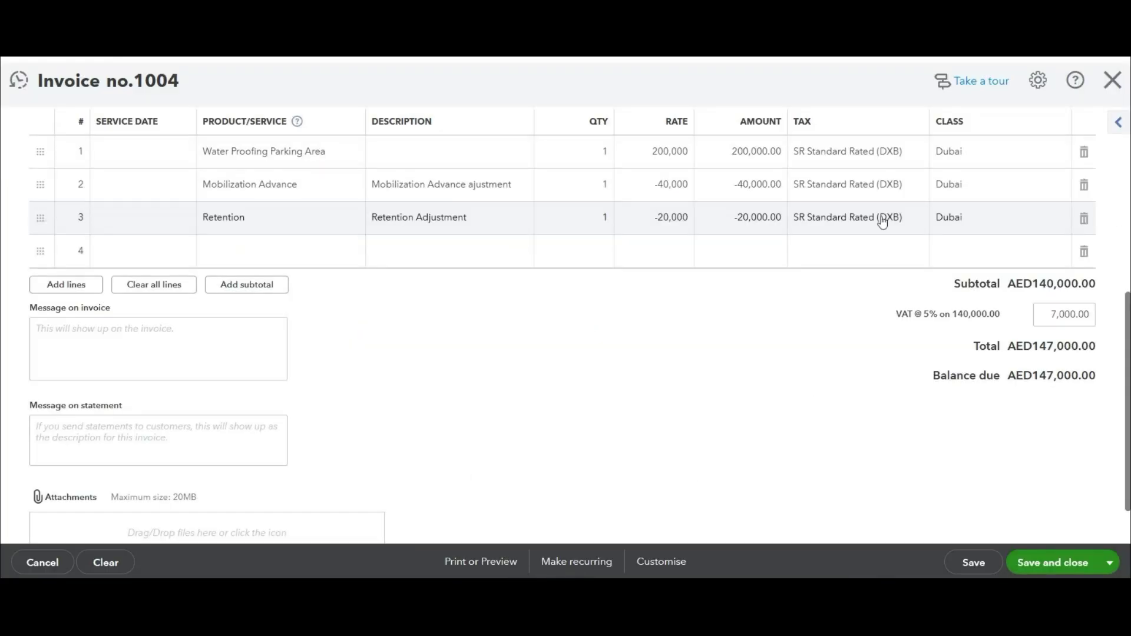
scroll(883, 218, up, 10)
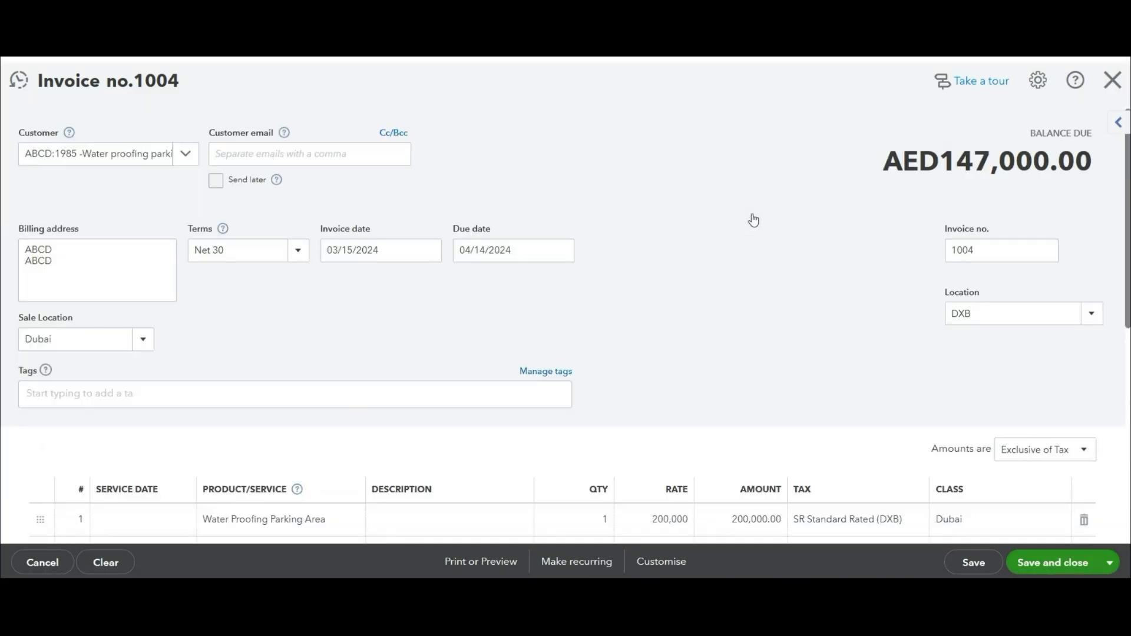
scroll(752, 214, down, 7)
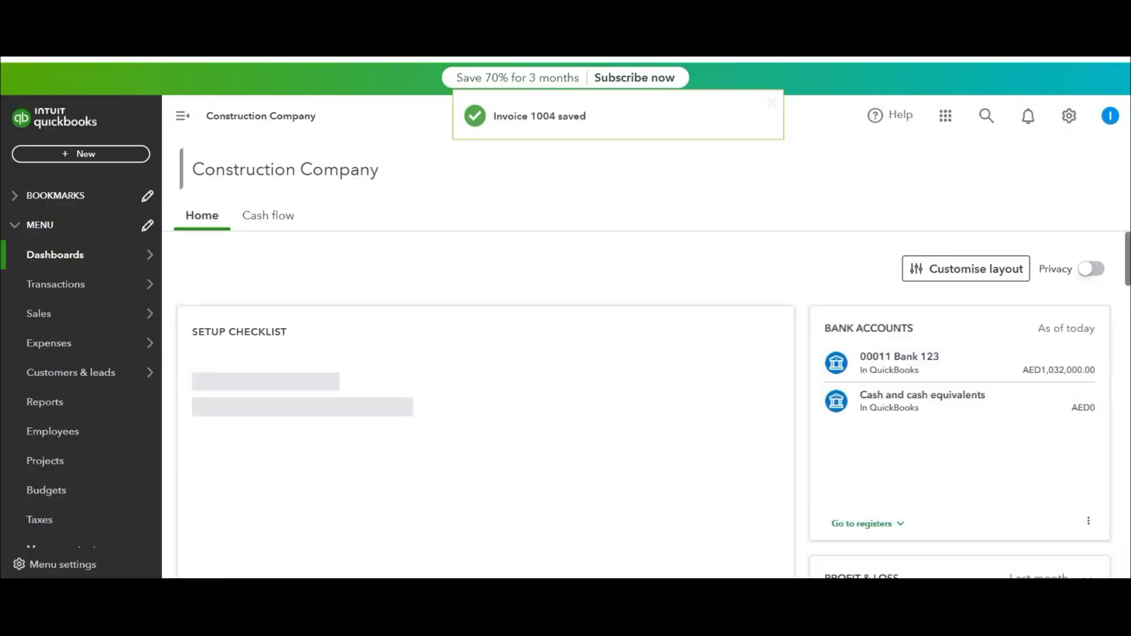
- Open the Profit and Loss report for the 2024 year to date and examine the contract revenue
click(29, 404)
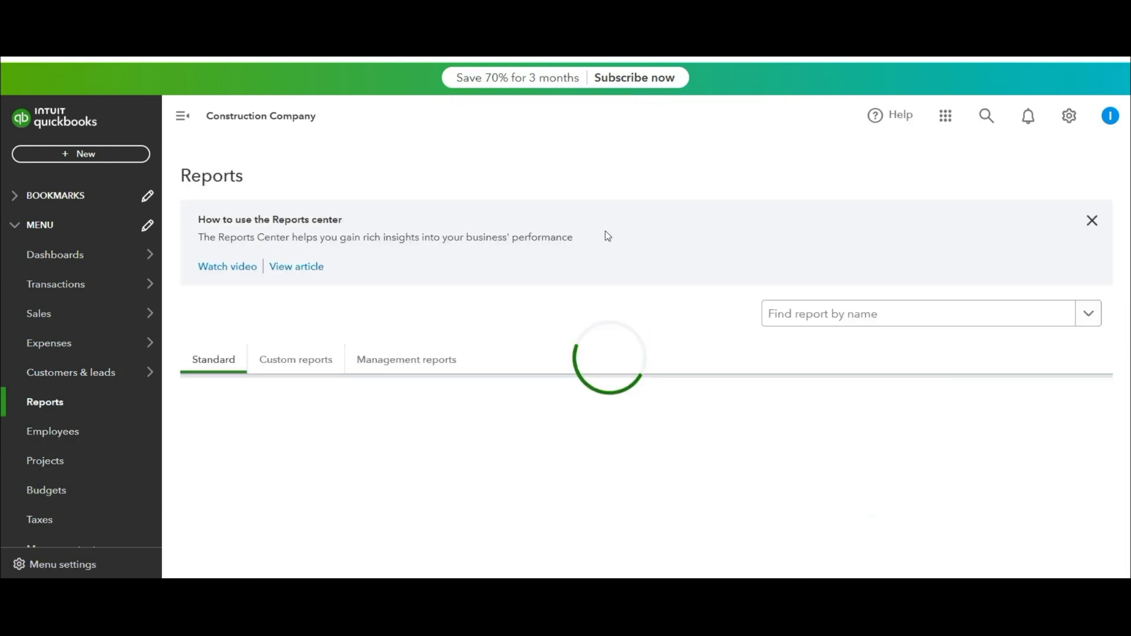
click(247, 532)
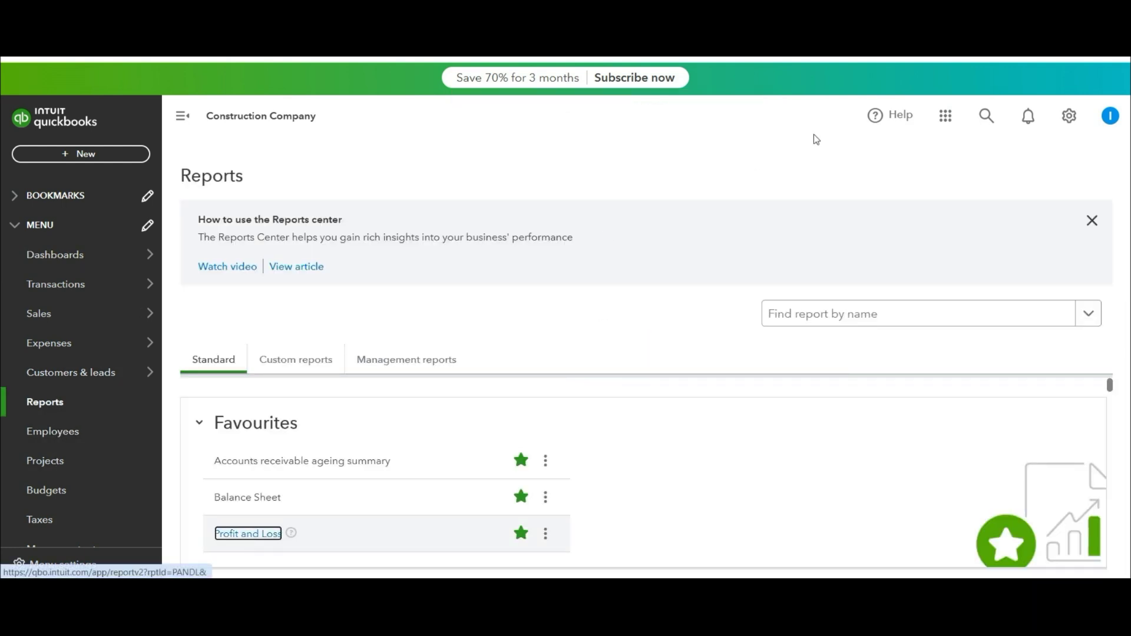
scroll(815, 139, down, 2)
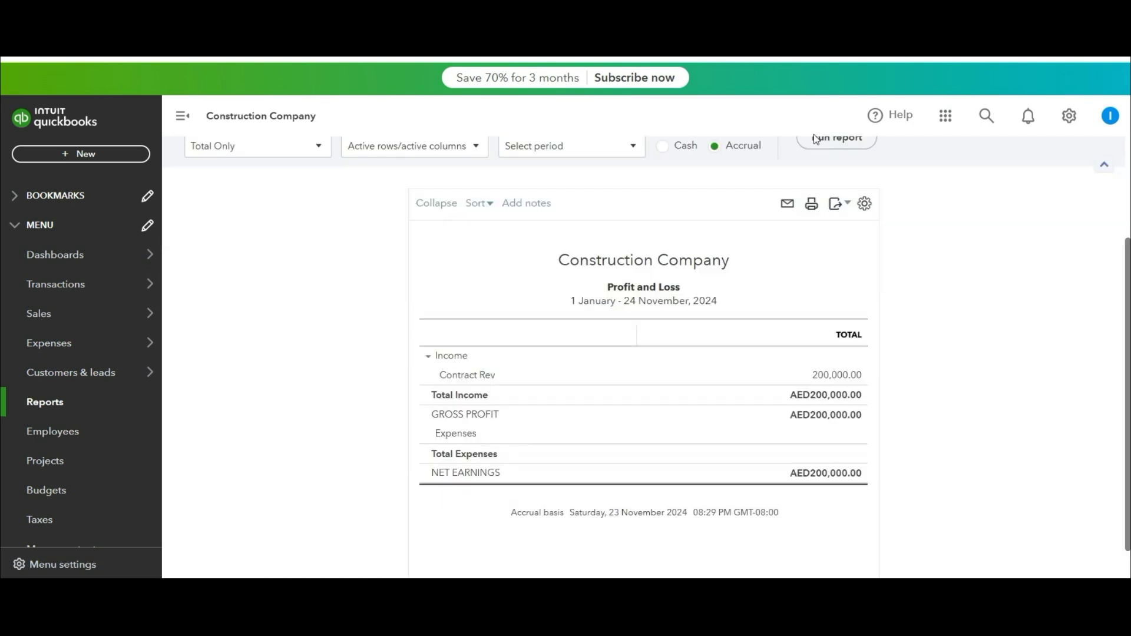
scroll(324, 189, up, 2)
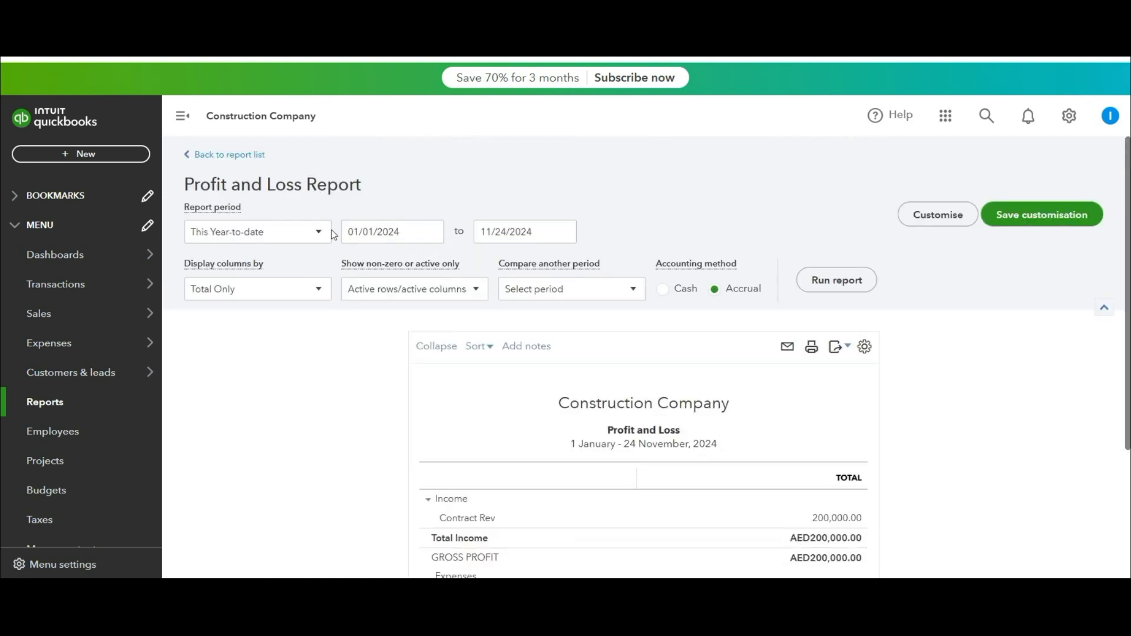
- Run the Profit and Loss report for 01/01/2023 to 11/24/2024 and examine the total contract revenue
click(301, 242)
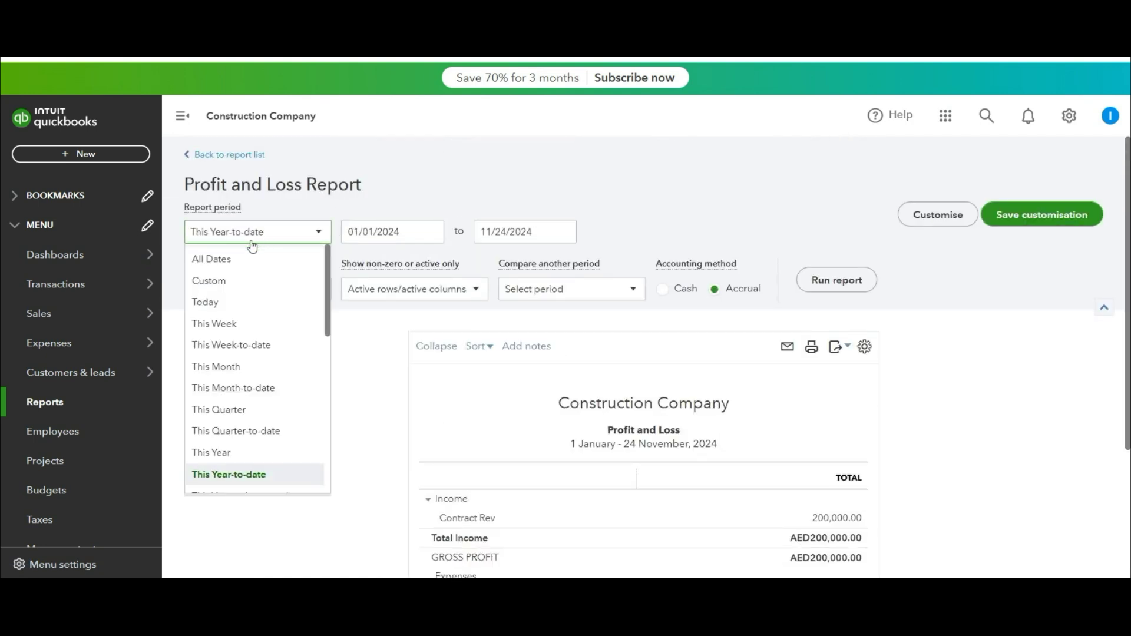
click(432, 234)
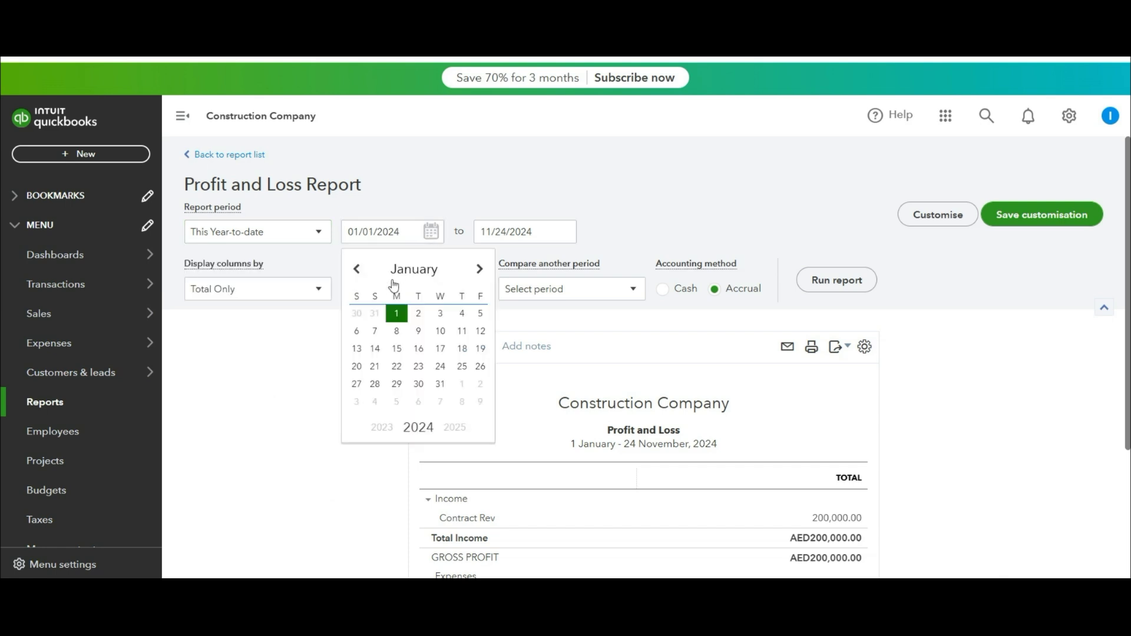
click(382, 427)
click(374, 318)
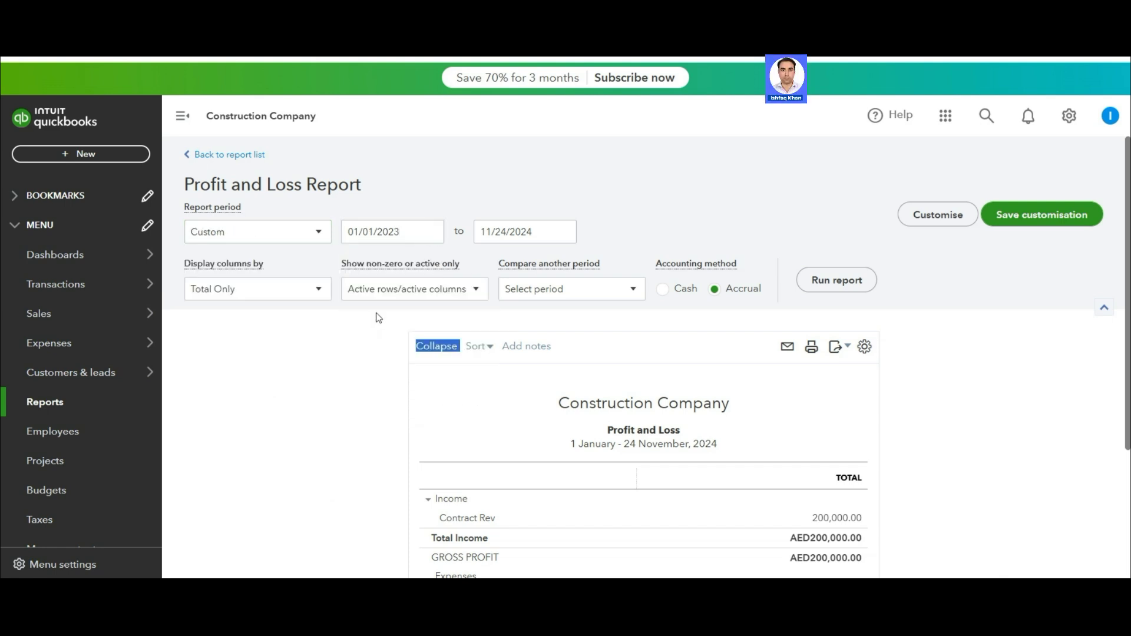
click(834, 278)
scroll(648, 235, down, 3)
scroll(801, 349, up, 3)
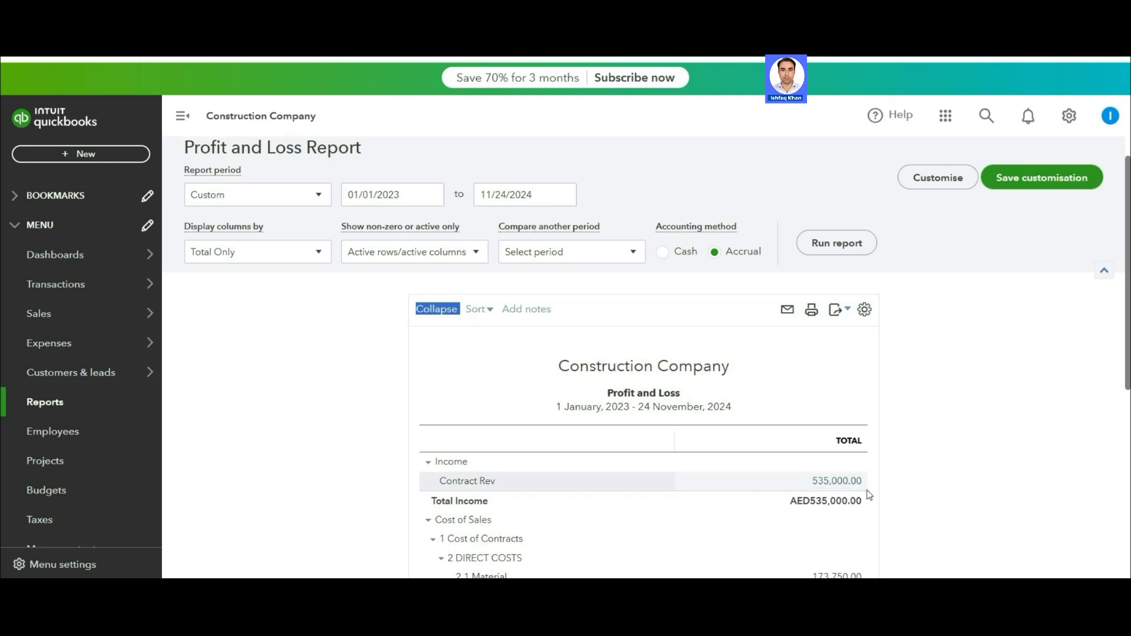
drag(794, 465, 916, 519)
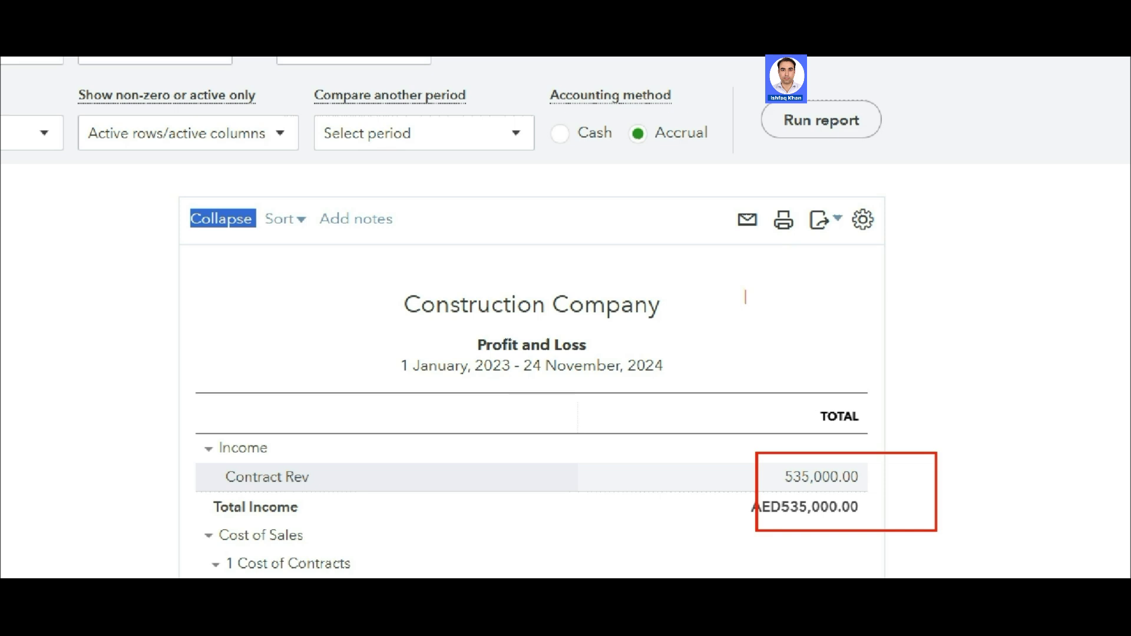
text(total project m)
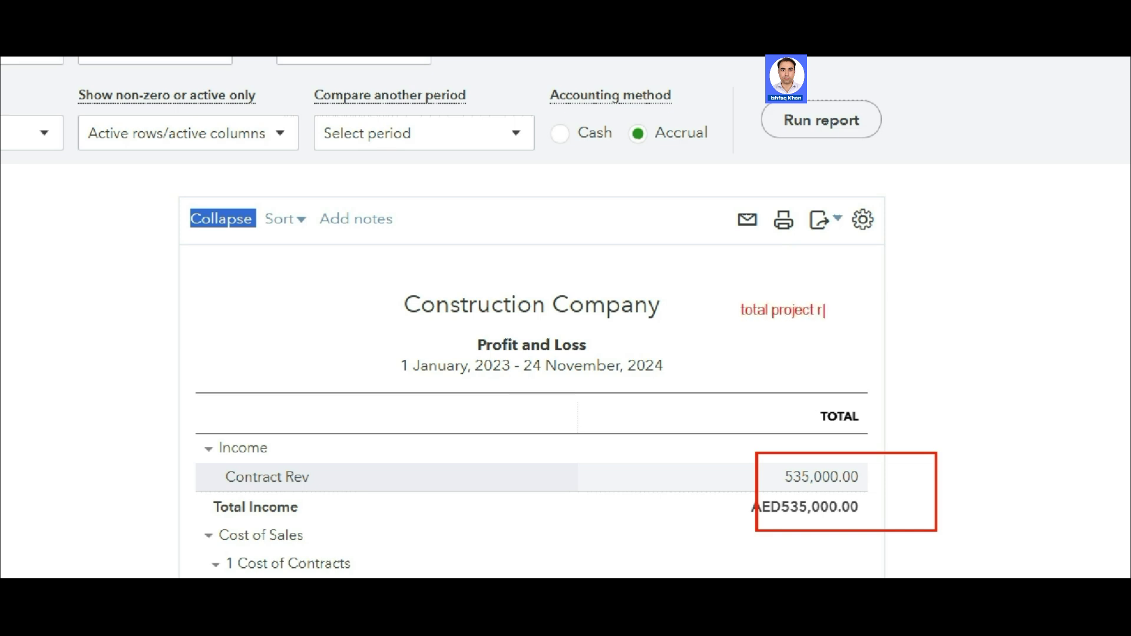
key(BackSpace)
text(value is 500)
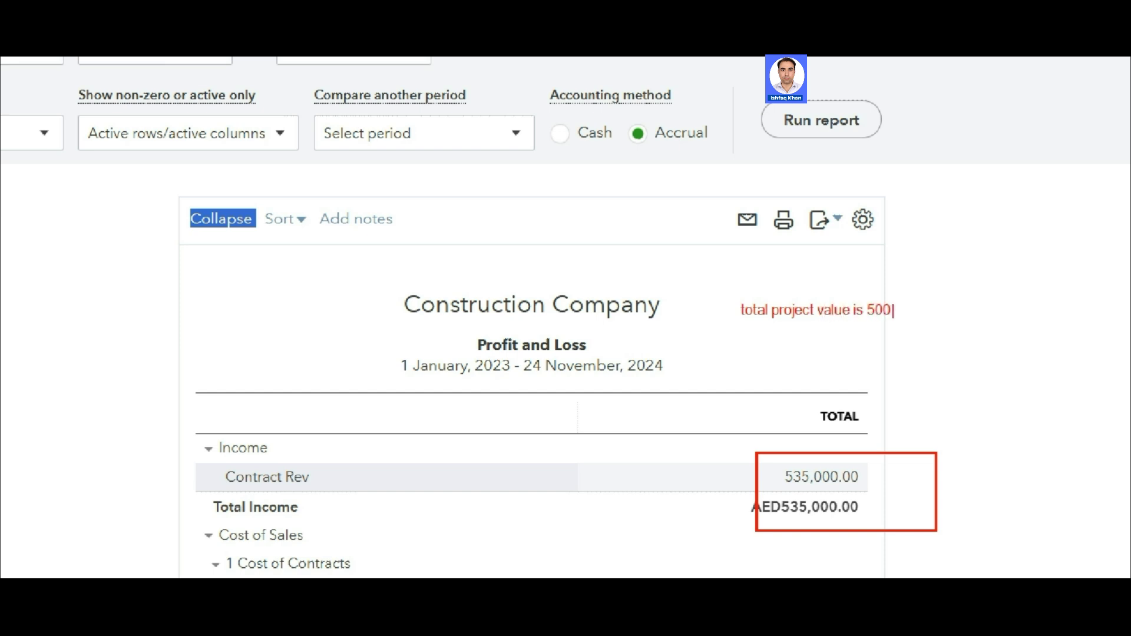
text(,000)
key(Return)
key(Escape)
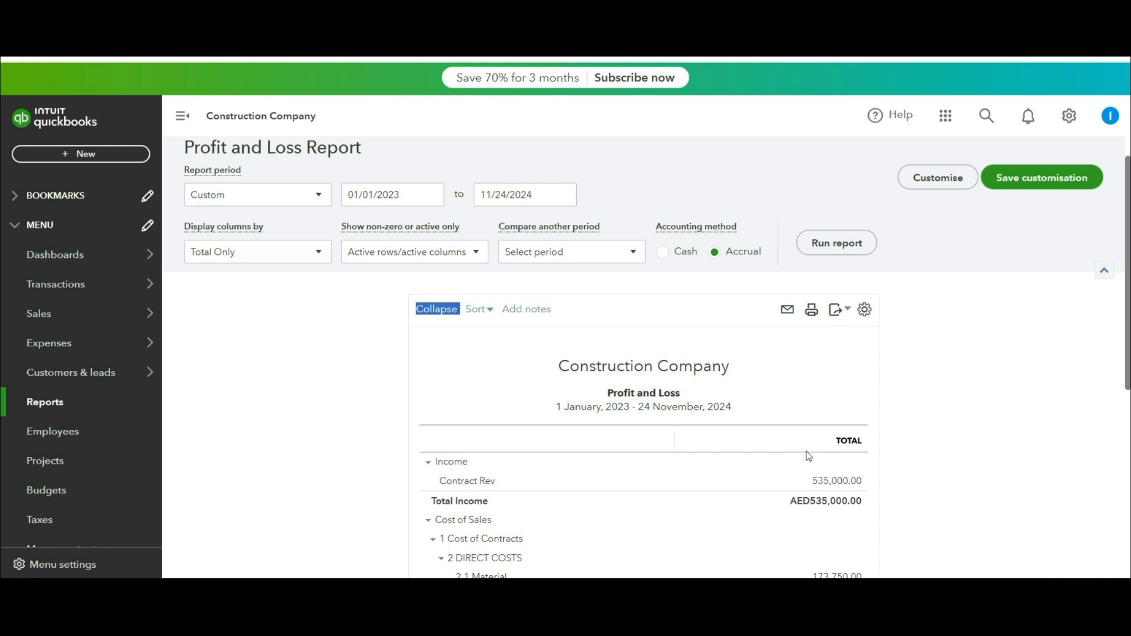
- Switch to Excel and total the work done in cell L43 with the formula =E43+G43+H43+K43
key(alt+Tab)
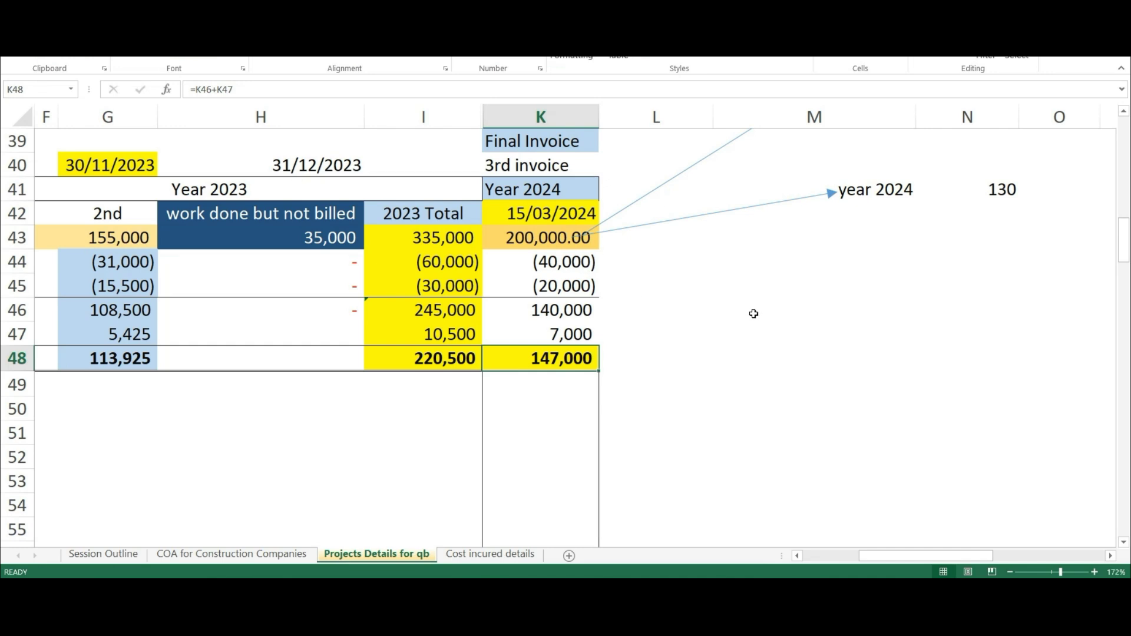
click(752, 313)
click(629, 242)
text(=)
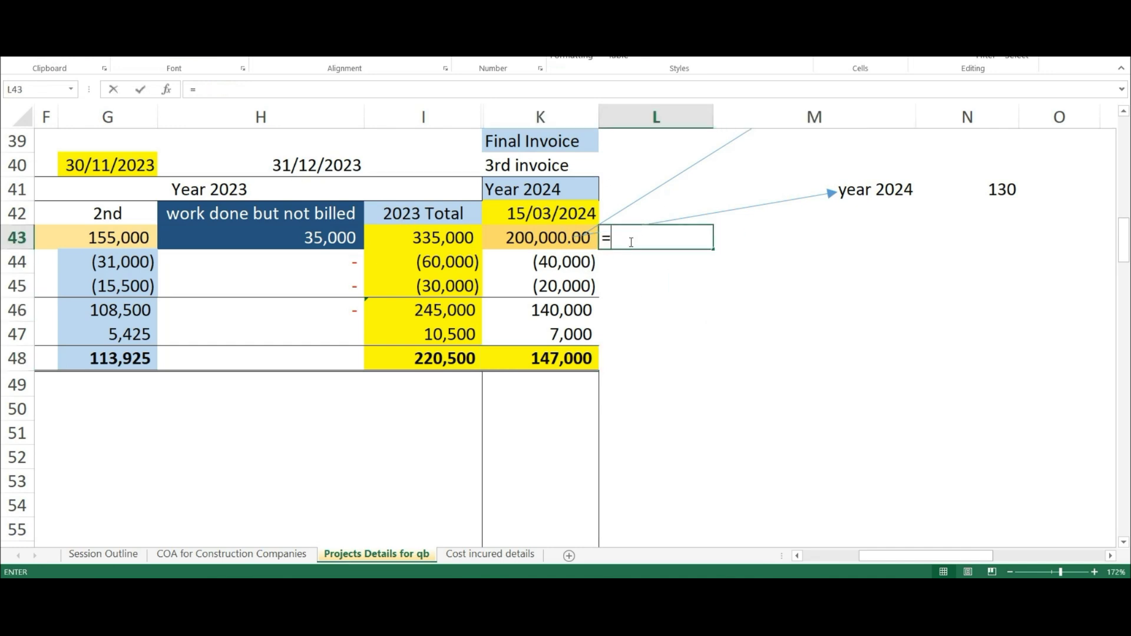
key(Left)
key(Left)
key(Left)
key(Left)
key(Left)
key(Left)
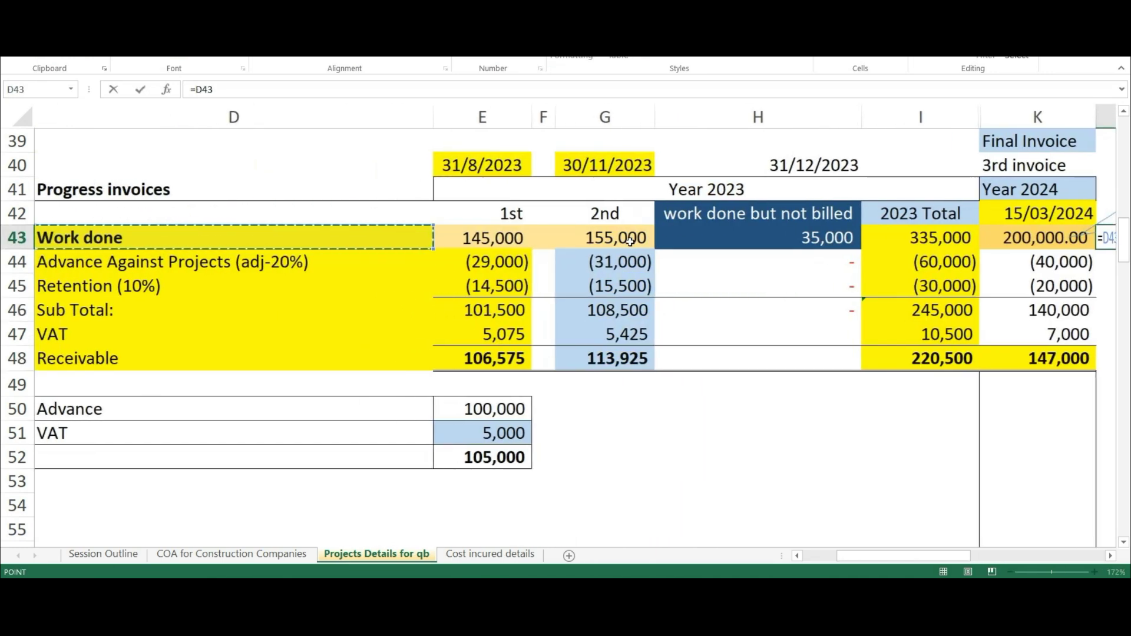
text(+)
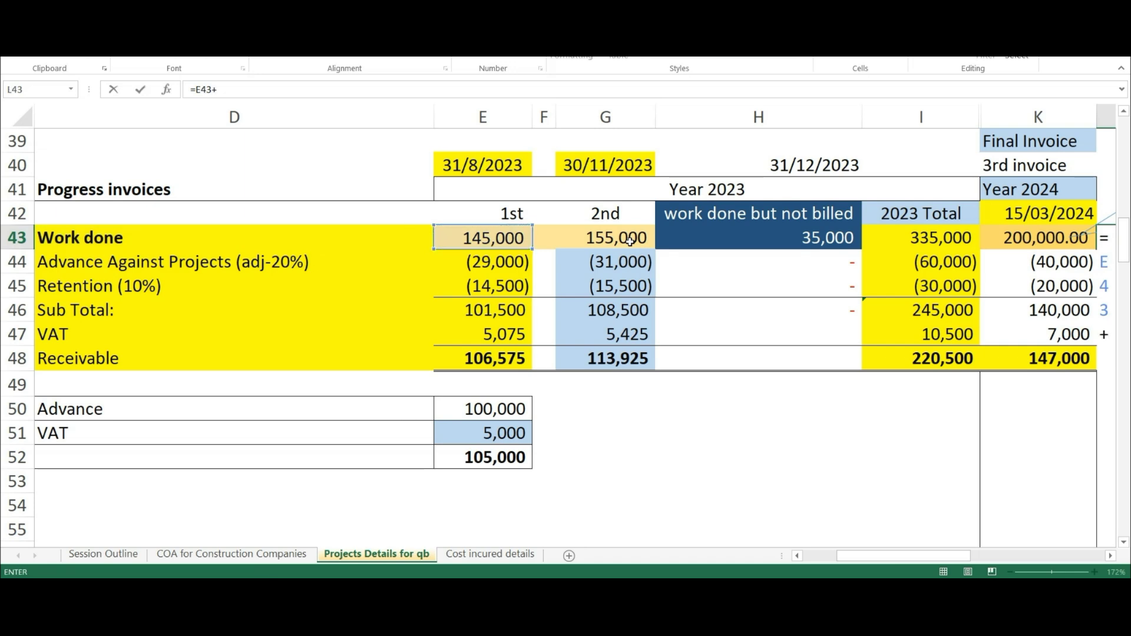
key(Right)
key(Left)
key(Left)
key(Left)
key(Left)
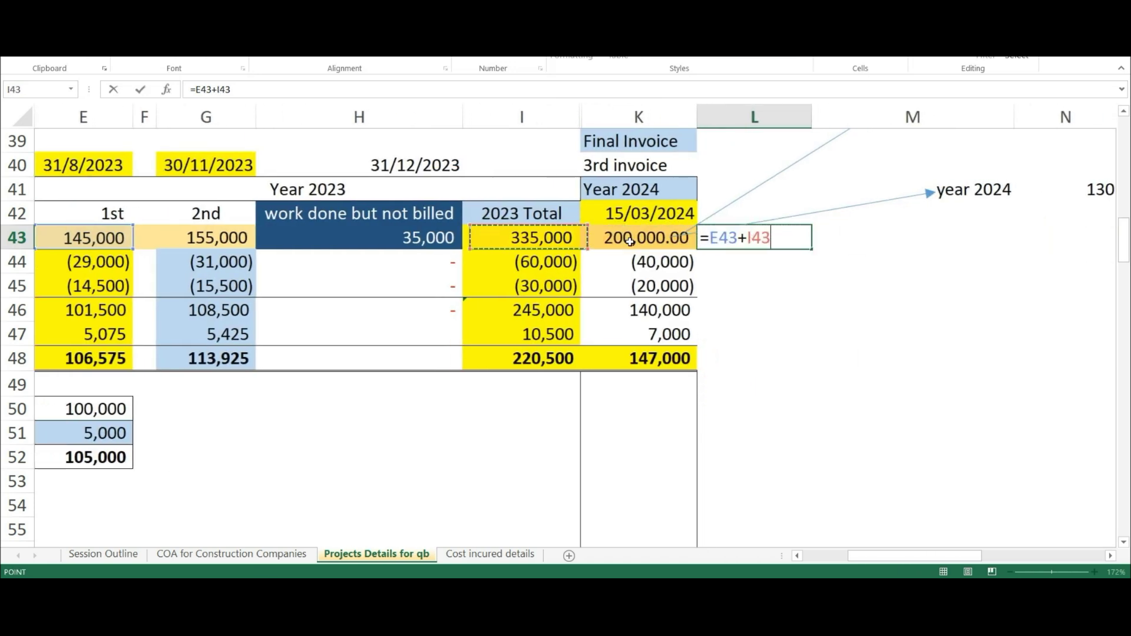
key(Left)
text(+)
key(Left)
key(Left)
key(Left)
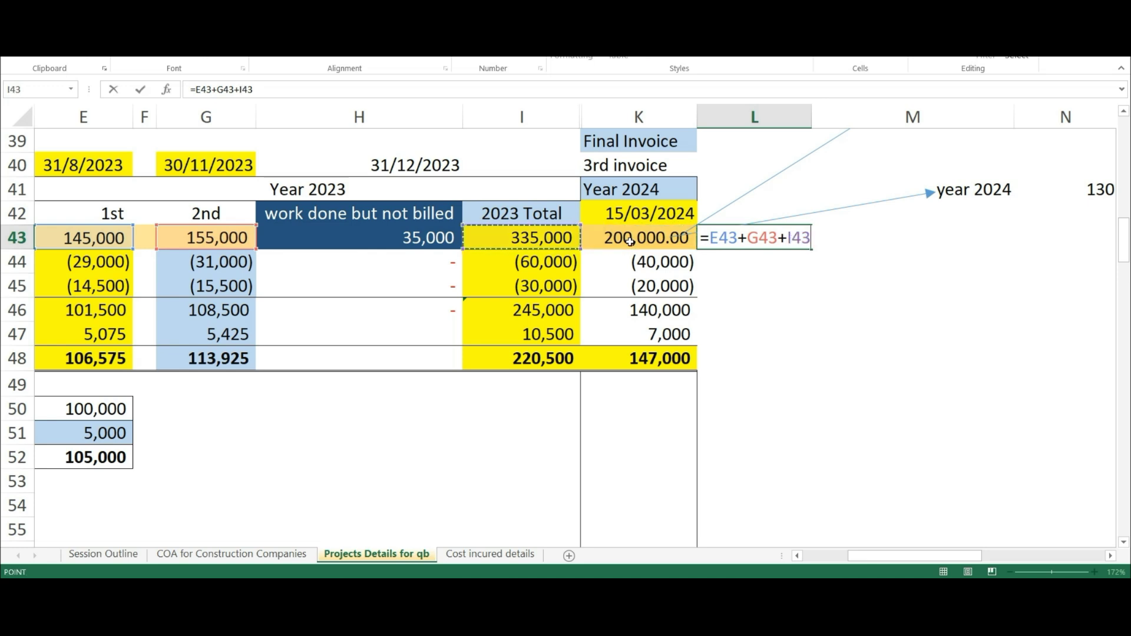
text(+)
key(Left)
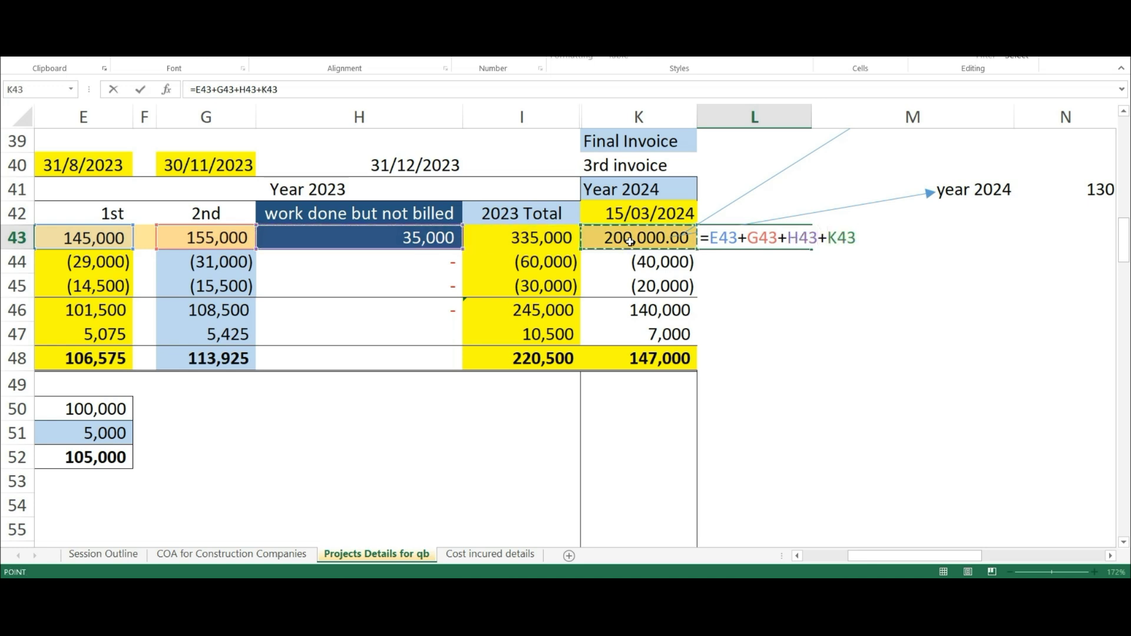
key(Return)
click(782, 232)
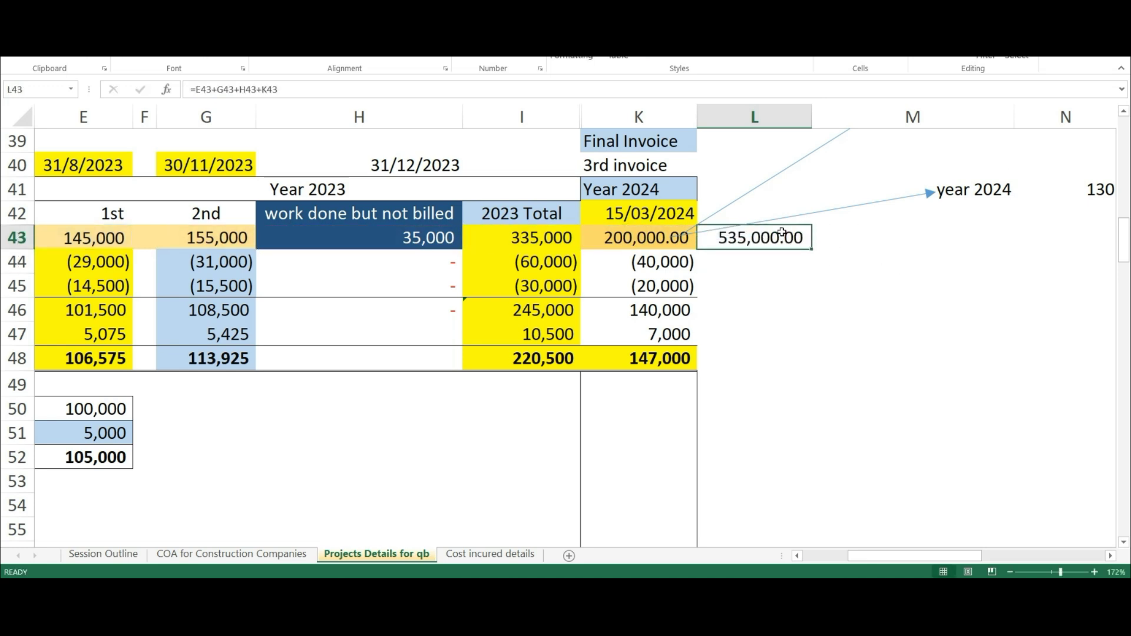
- Highlight the year 2023 label and its amount in M37:N37 with a gold fill
scroll(1025, 400, up, 3)
scroll(1025, 404, down, 1)
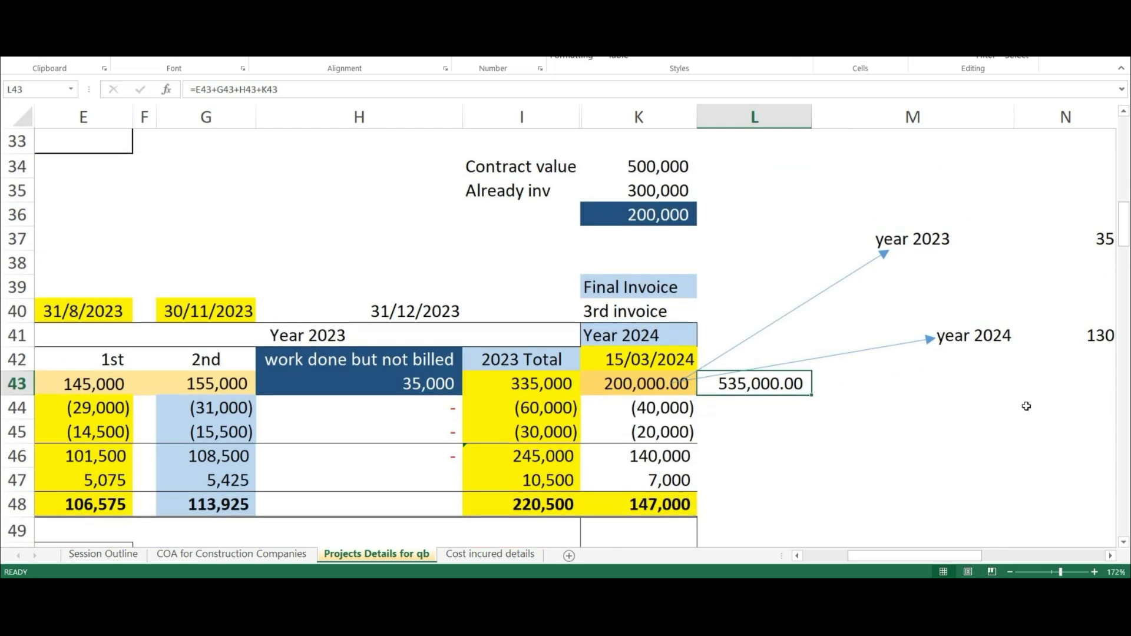
drag(1059, 572, 1054, 572)
drag(589, 261, 730, 261)
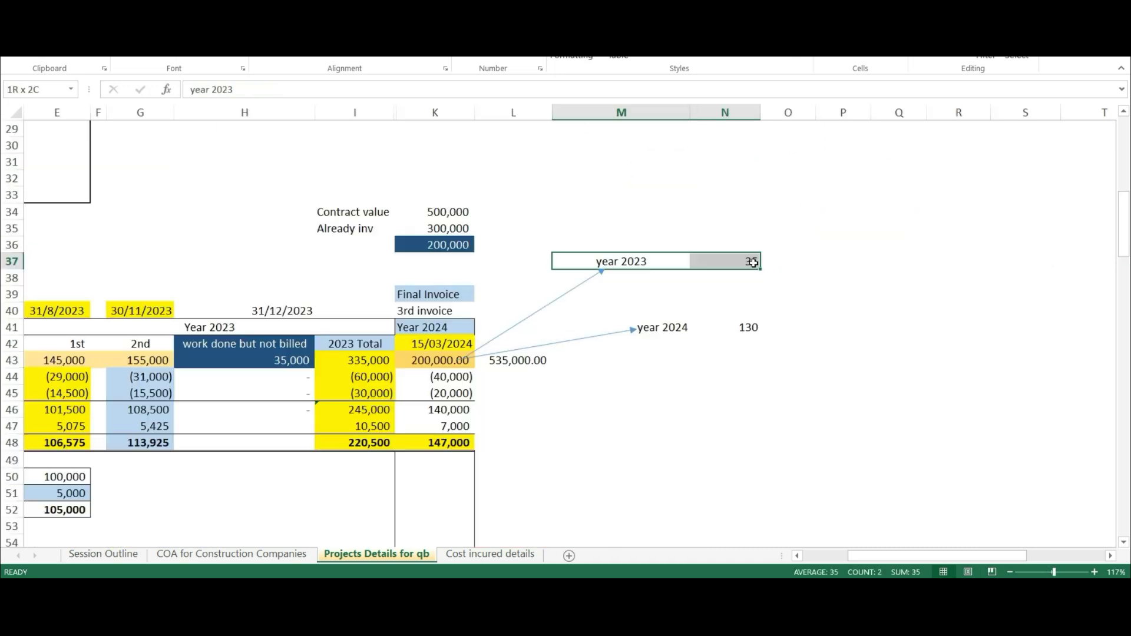
click(214, 58)
click(463, 358)
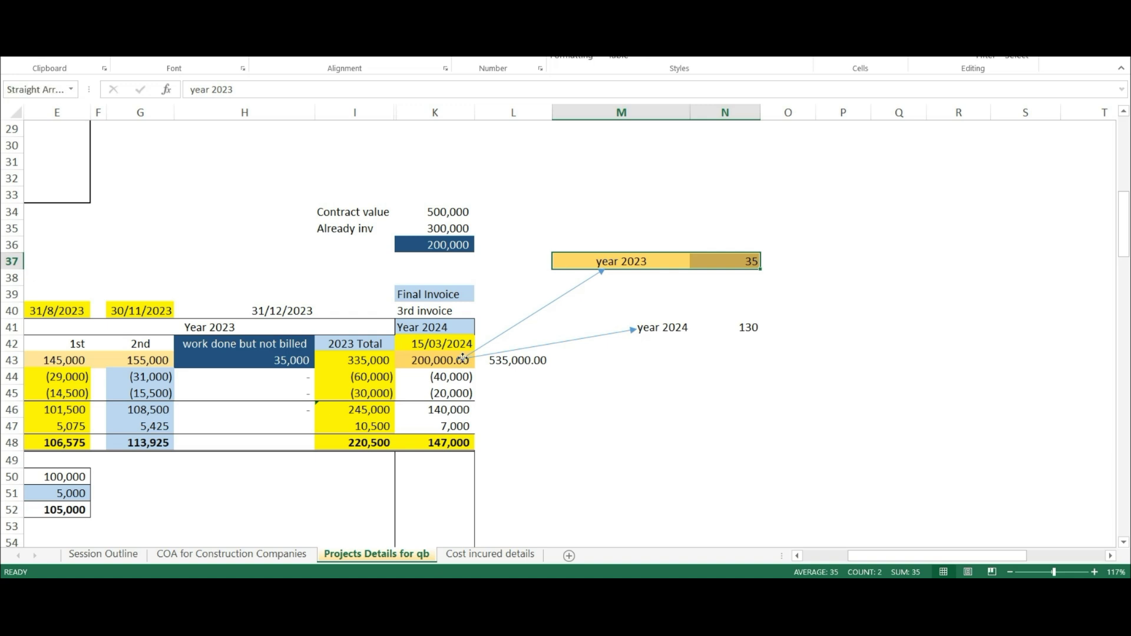
click(603, 261)
- Replace the year 2024 amount in cell N41 with the formula =200-35
click(749, 328)
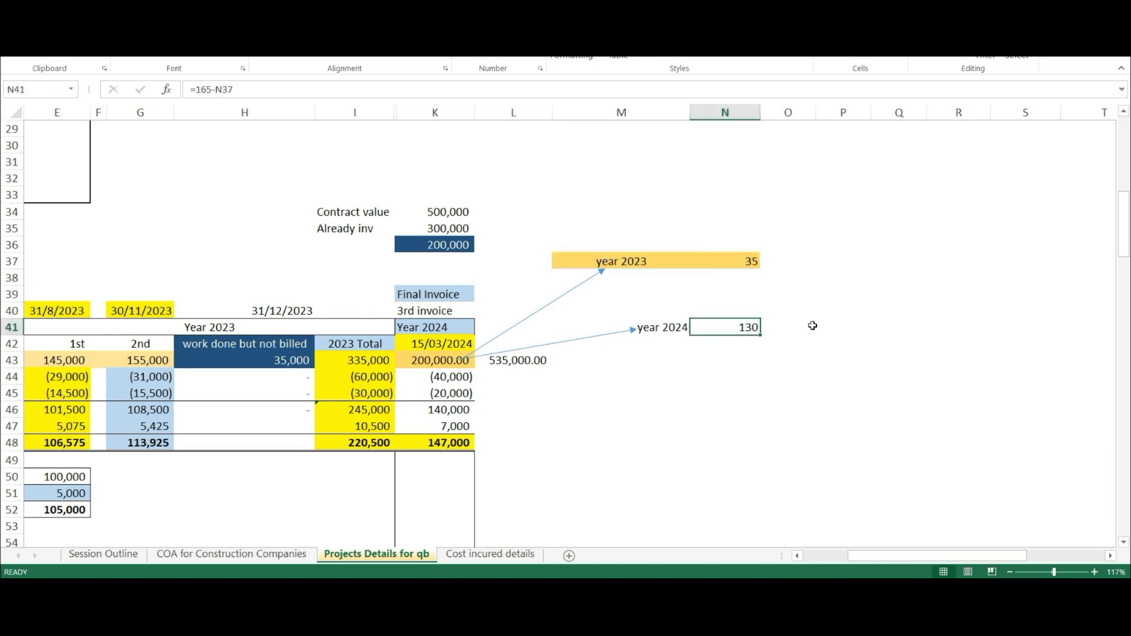
key(Delete)
text(=)
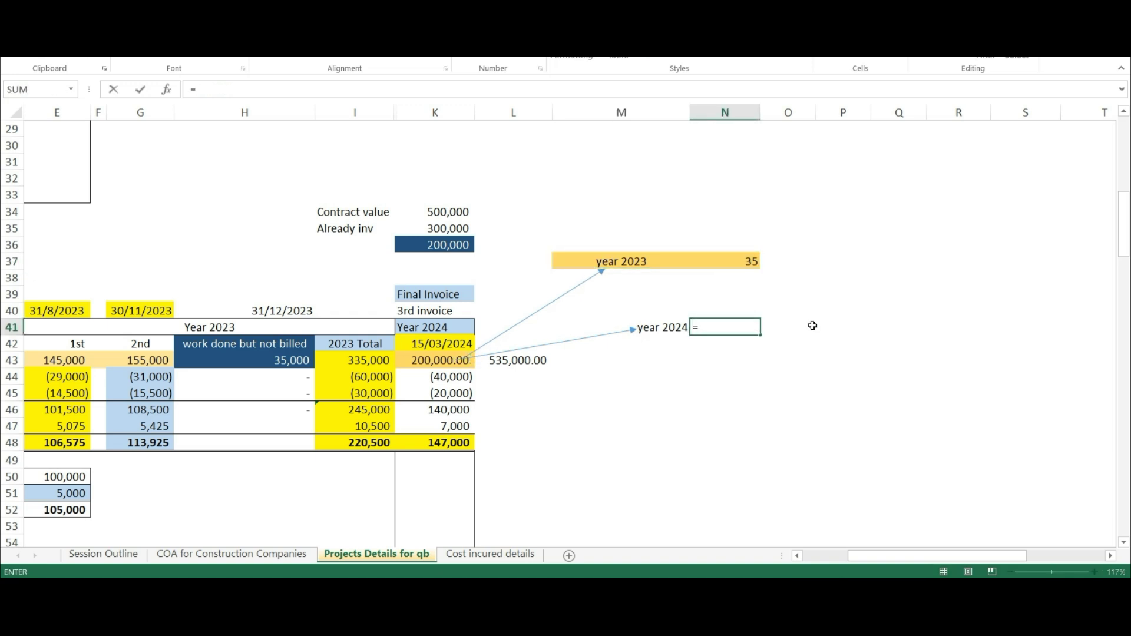
text(200-35)
key(Return)
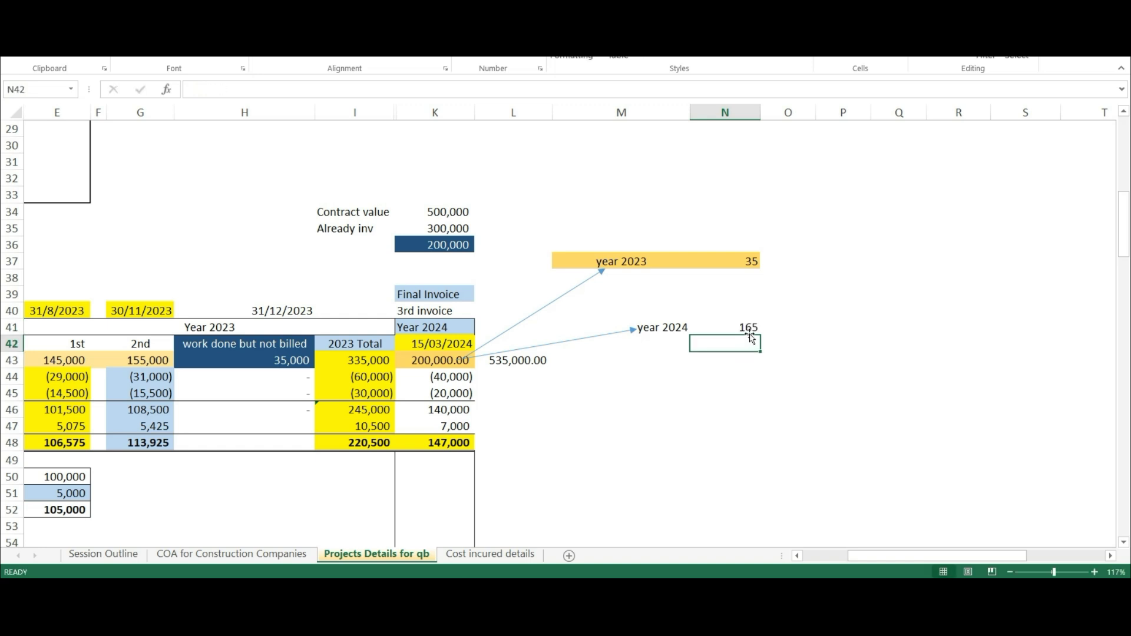
- Give the year 2024 label and amount in M41:N41 the same gold fill and check the invoice balance and unbilled work cells
drag(741, 327, 672, 328)
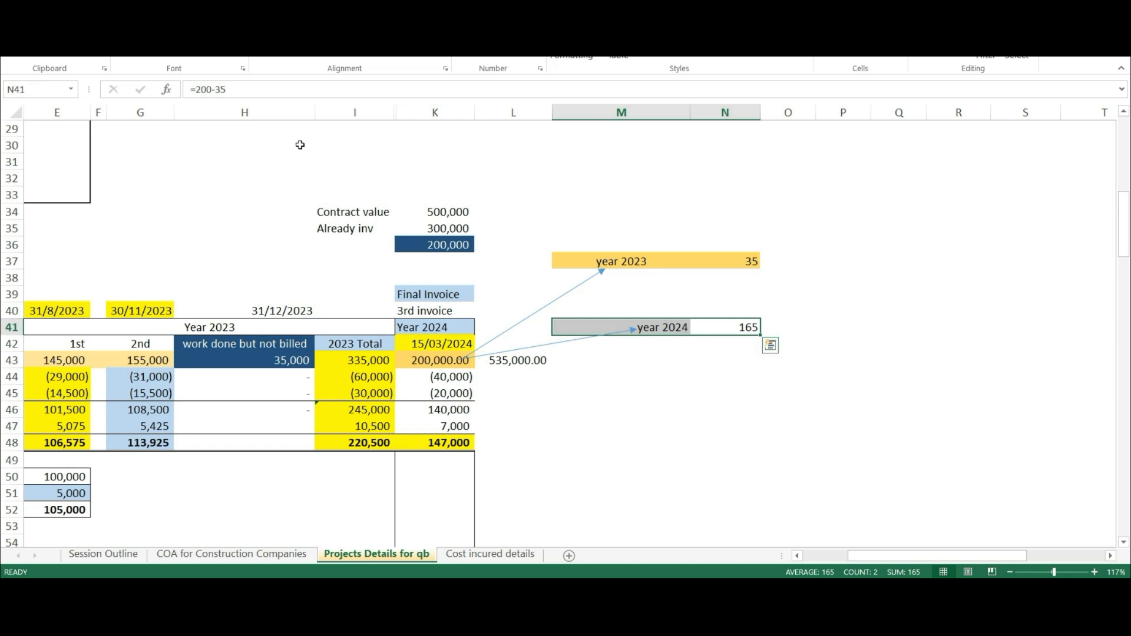
click(208, 51)
click(431, 242)
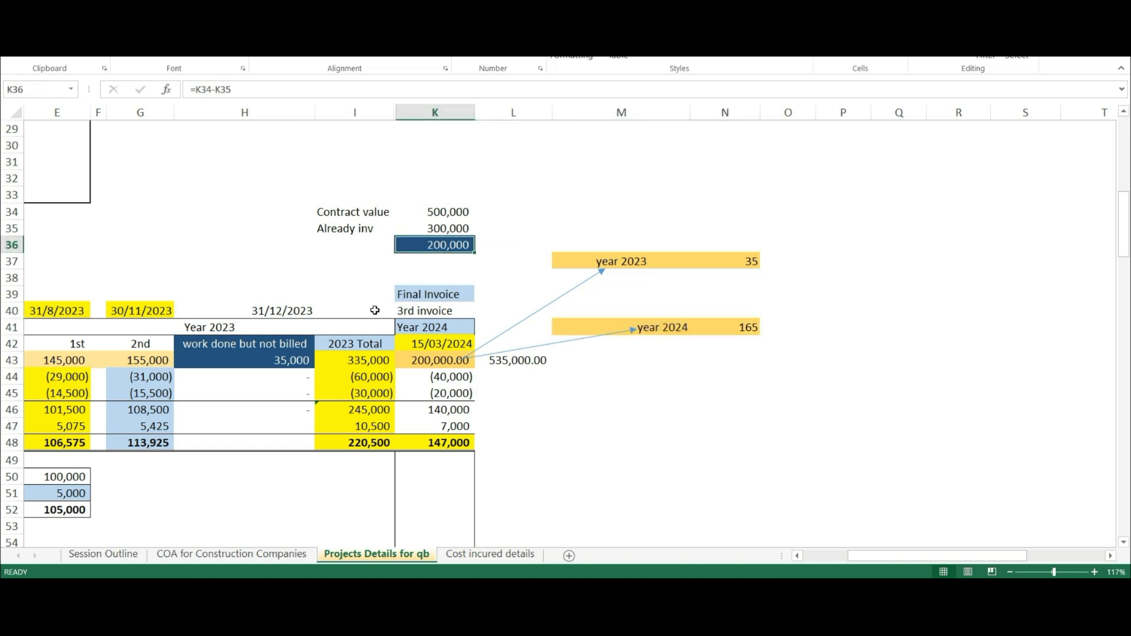
click(221, 359)
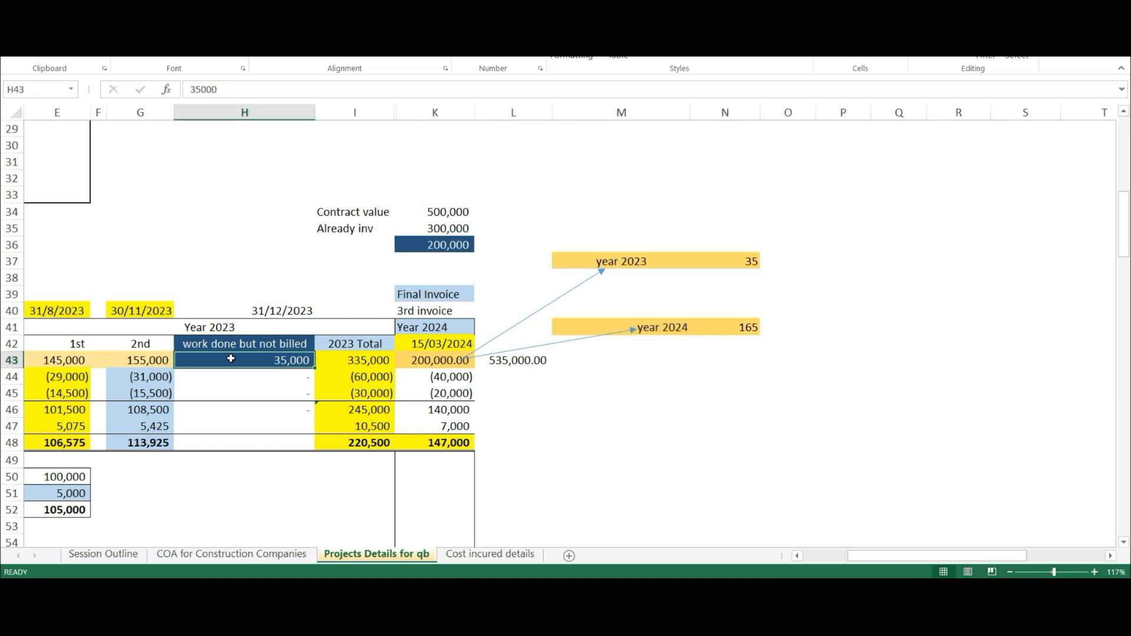
click(439, 245)
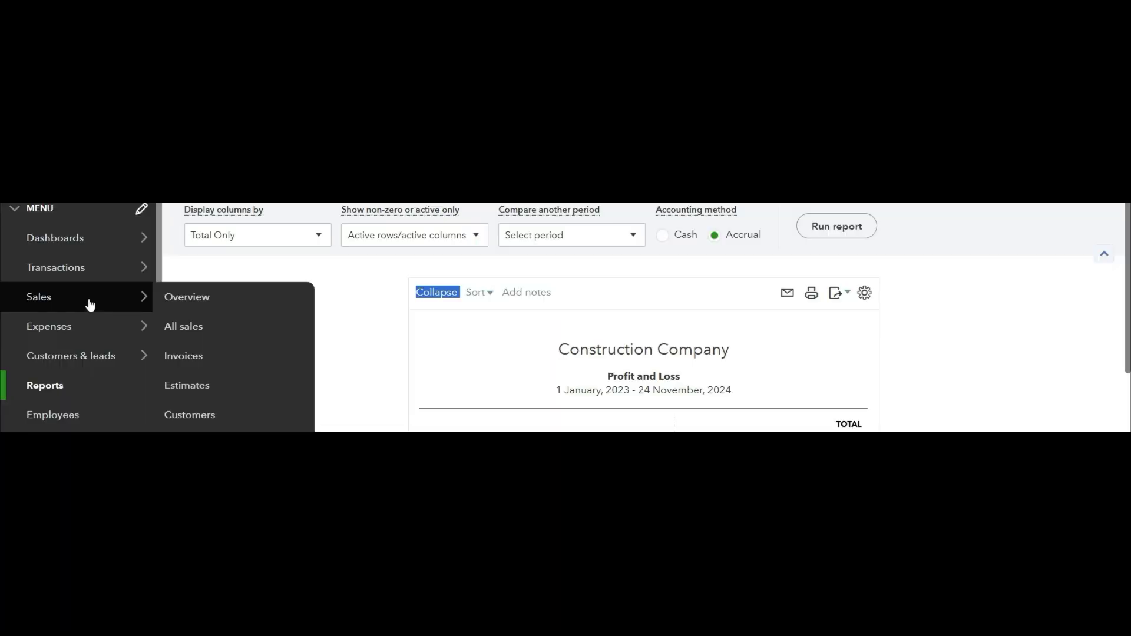
- Switch to QuickBooks and examine the Contract Rev transaction report for 1 January 2023 to 24 November 2024
click(365, 273)
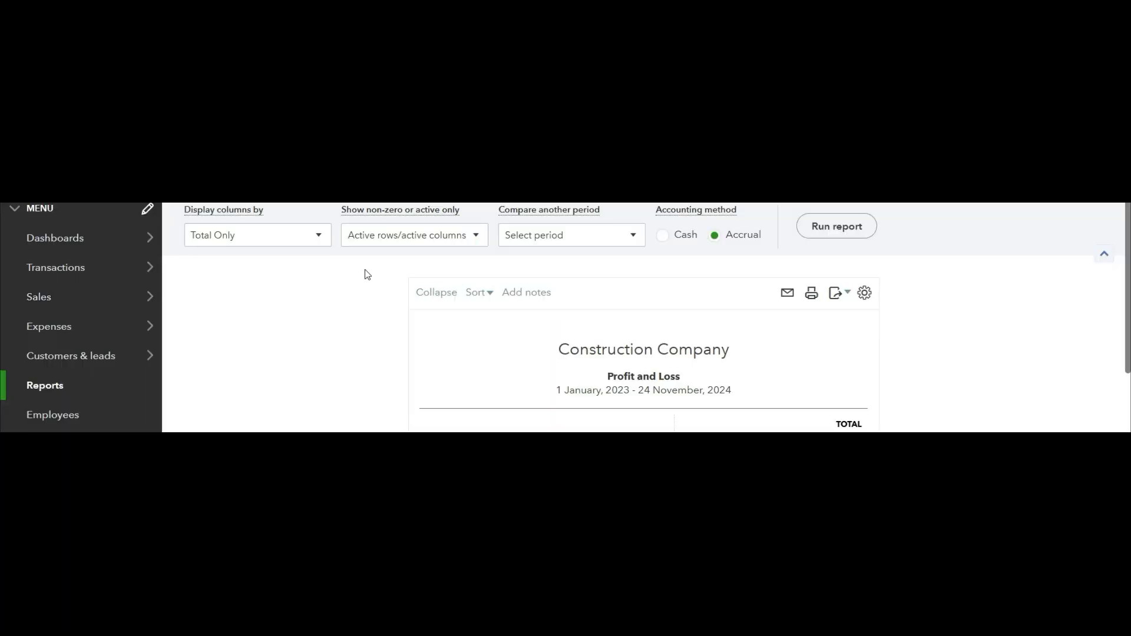
click(81, 177)
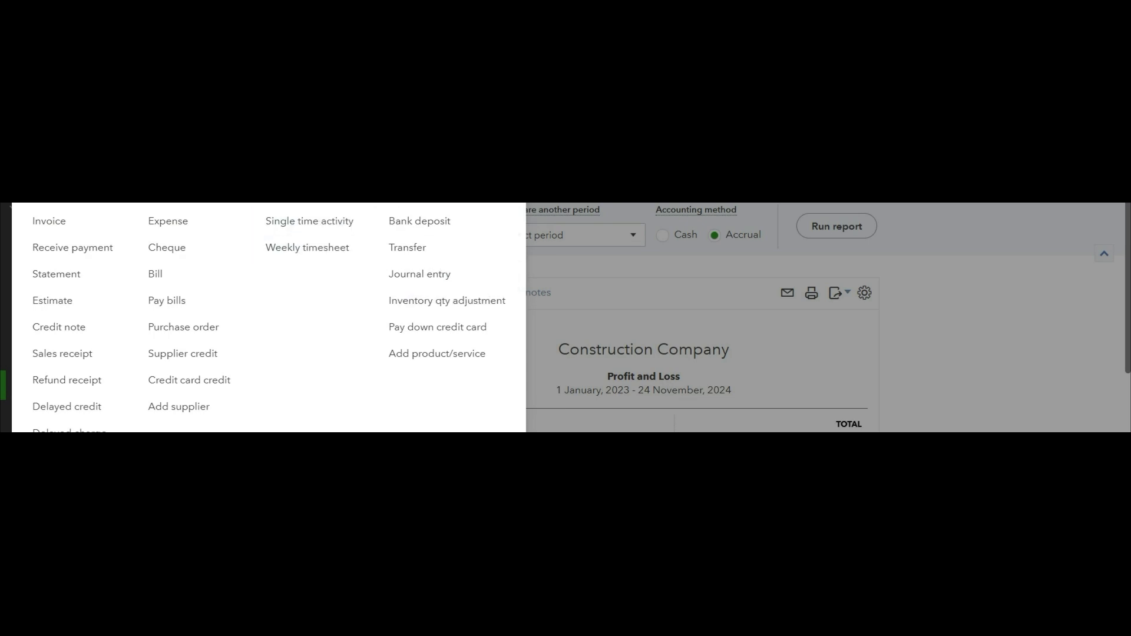
key(Escape)
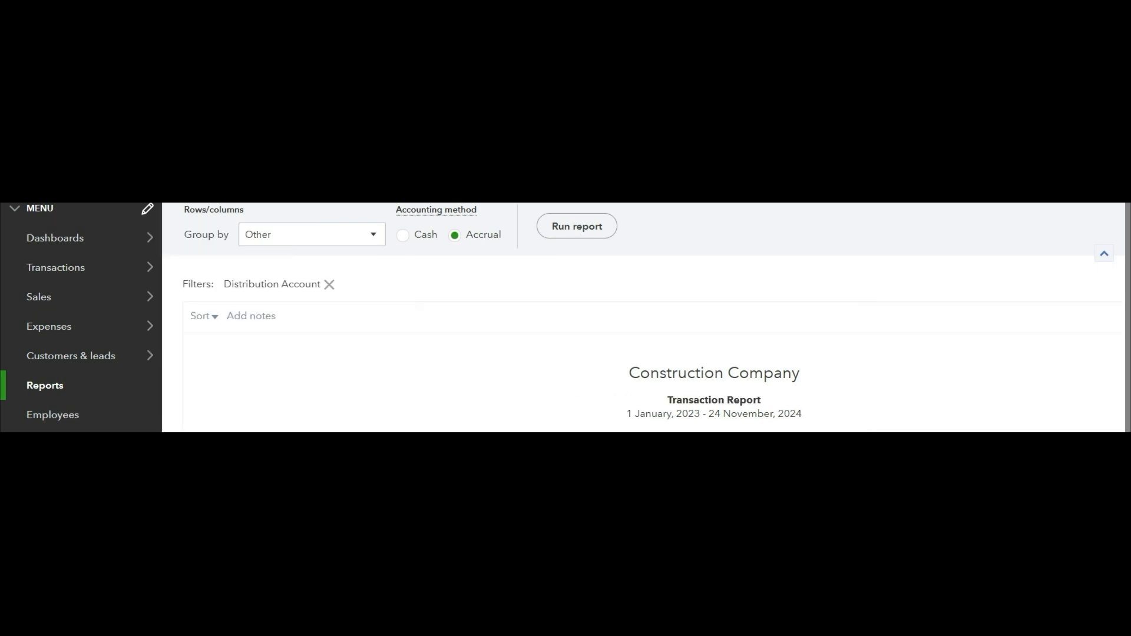
scroll(830, 356, down, 3)
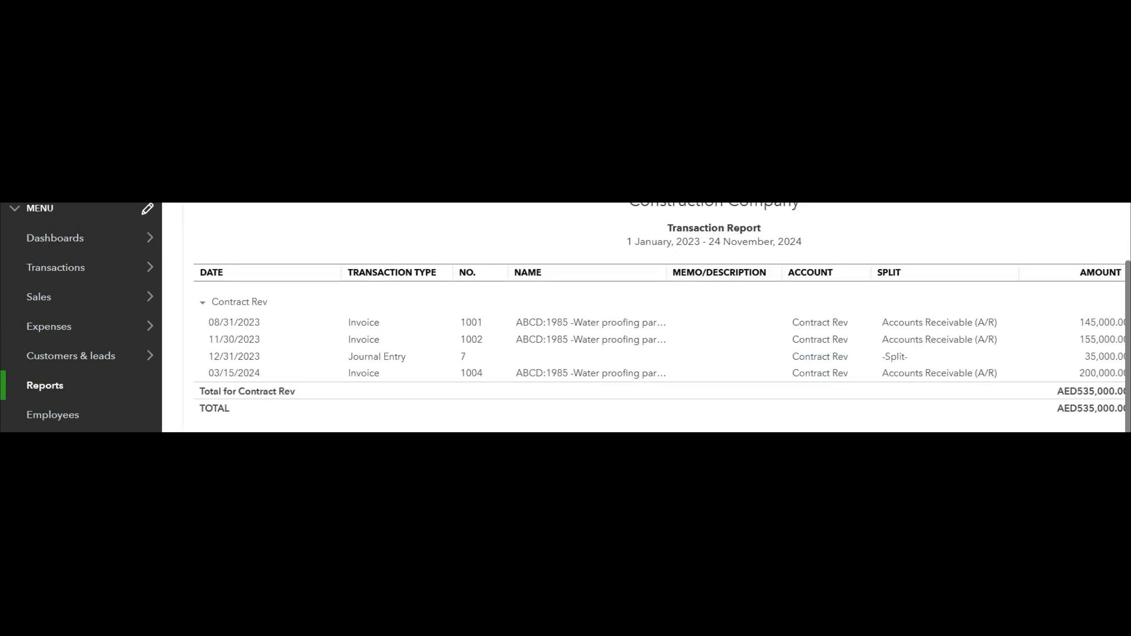
scroll(652, 313, right, 3)
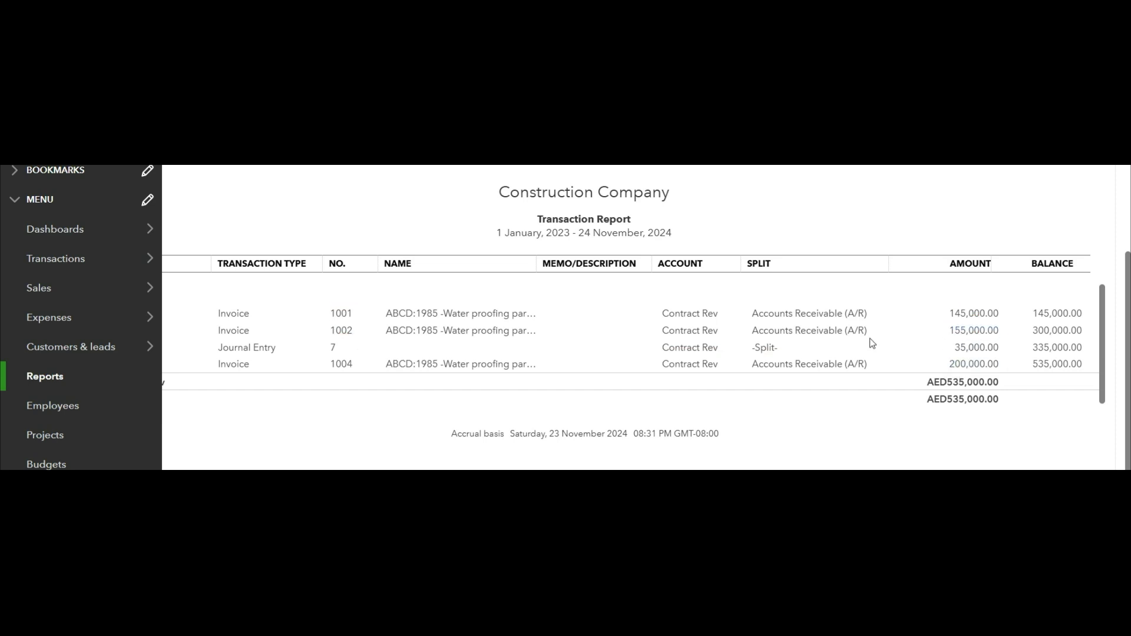
- Reverse journal entry no. 7 for the unbilled work, date the reversing entry 03/15/2024, and save and close it
click(333, 349)
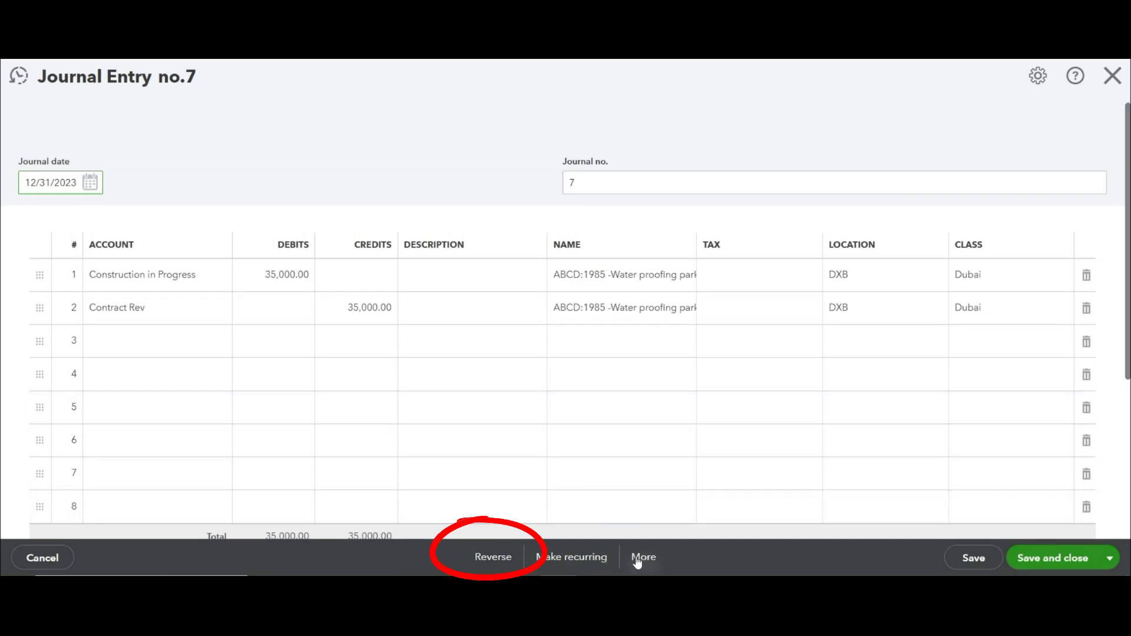
click(494, 558)
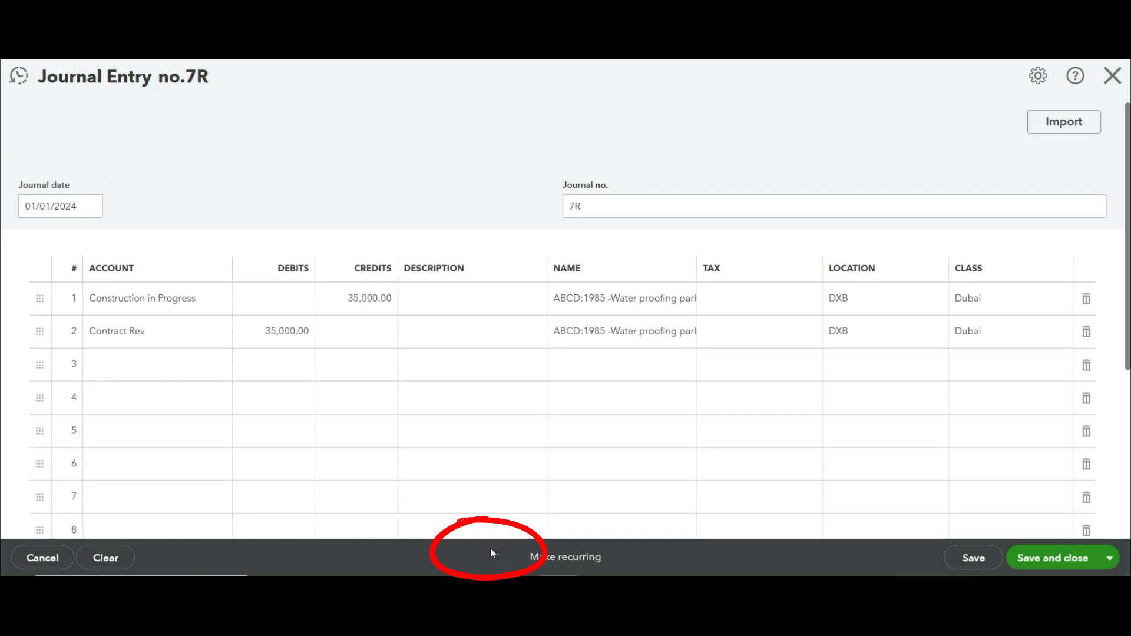
click(89, 207)
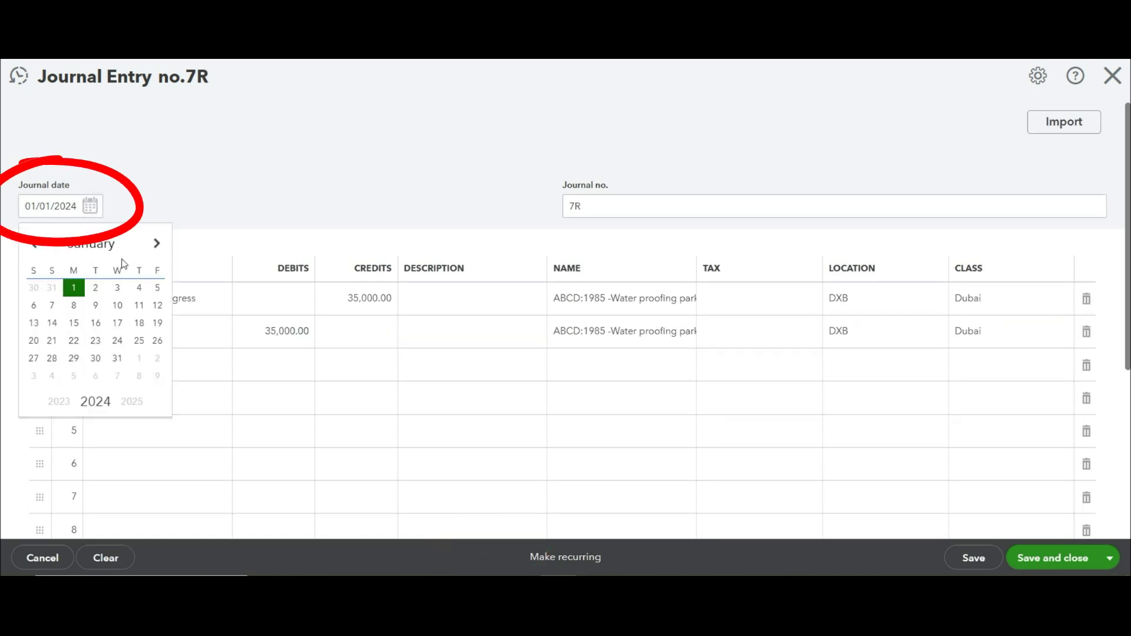
click(157, 245)
click(156, 245)
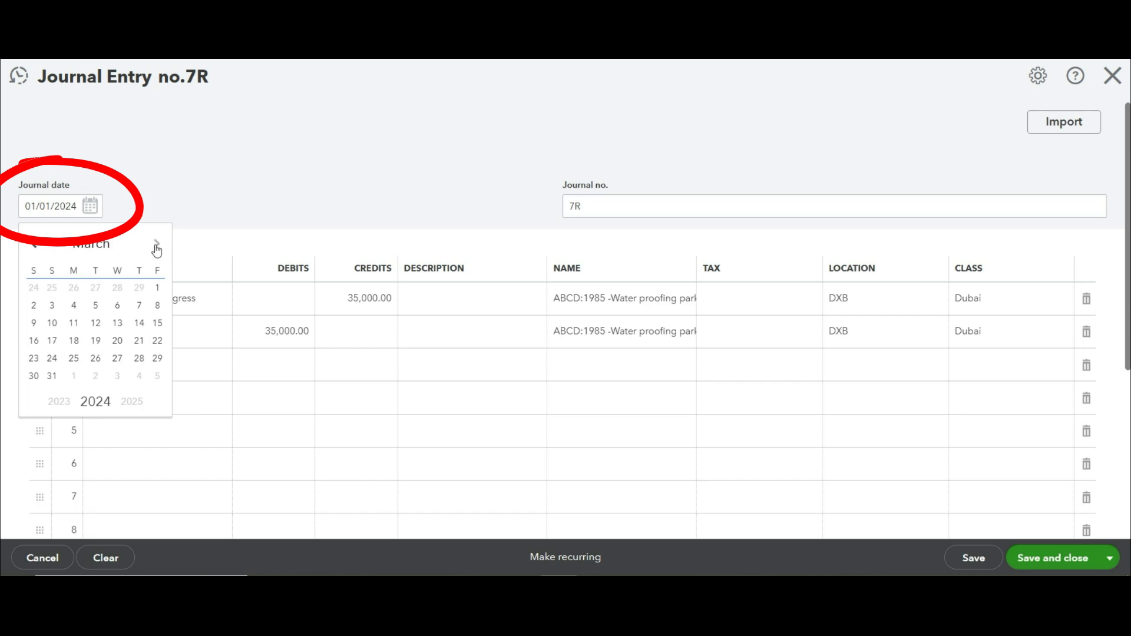
click(157, 322)
click(1061, 563)
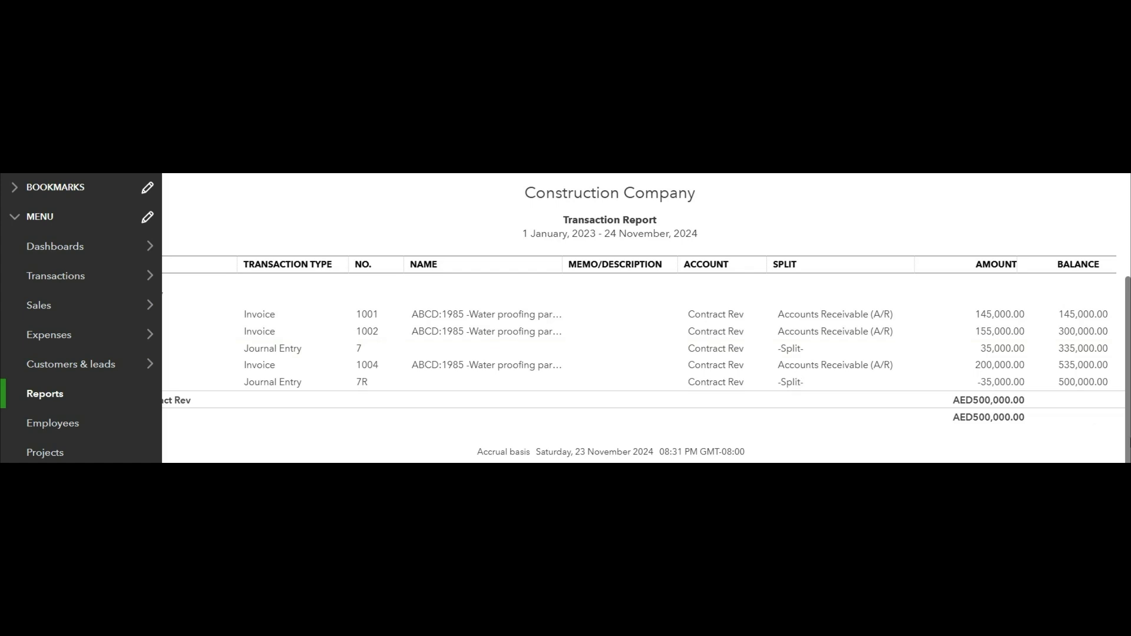
- Examine the adjusted Contract Rev transactions and the Profit and Loss report for all dates, and return to the reports list
drag(960, 300, 1022, 273)
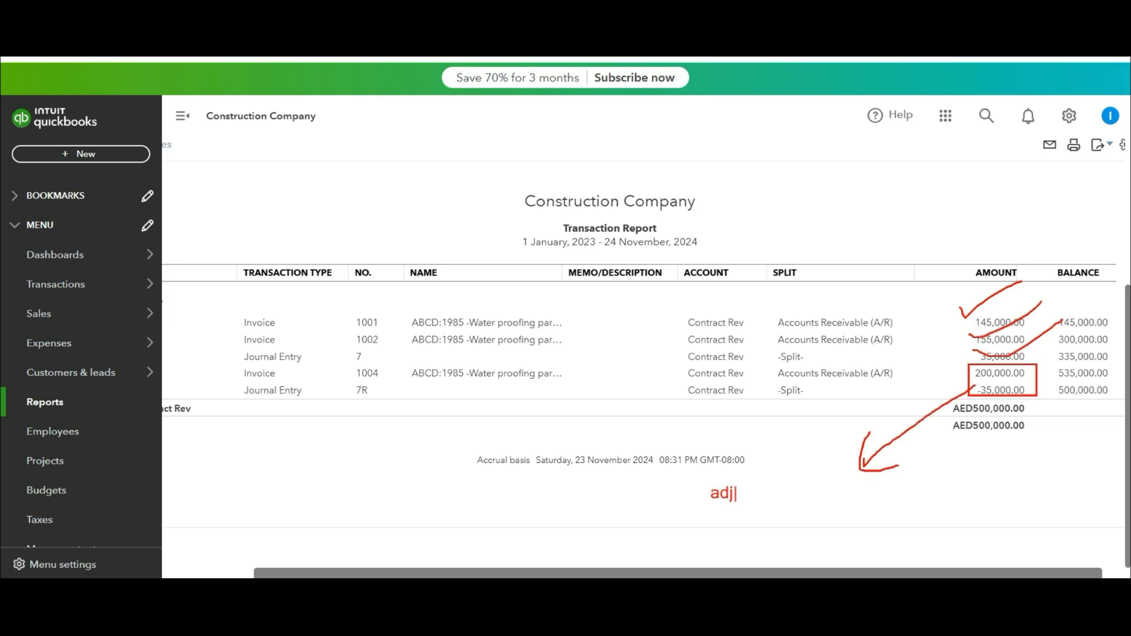
text(sted)
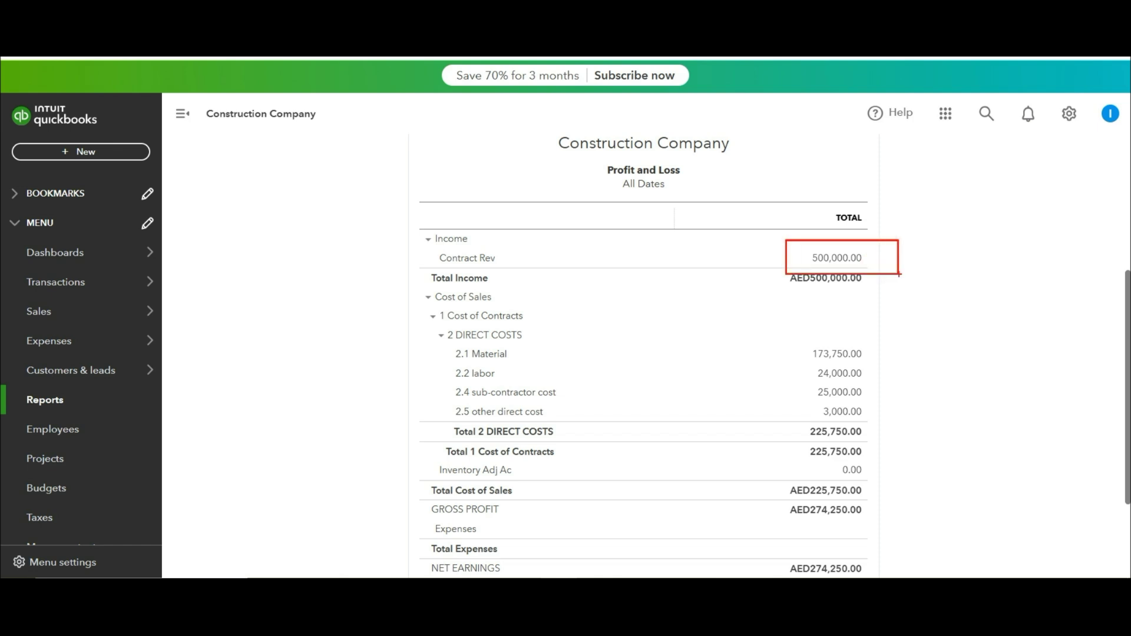
scroll(707, 318, up, 5)
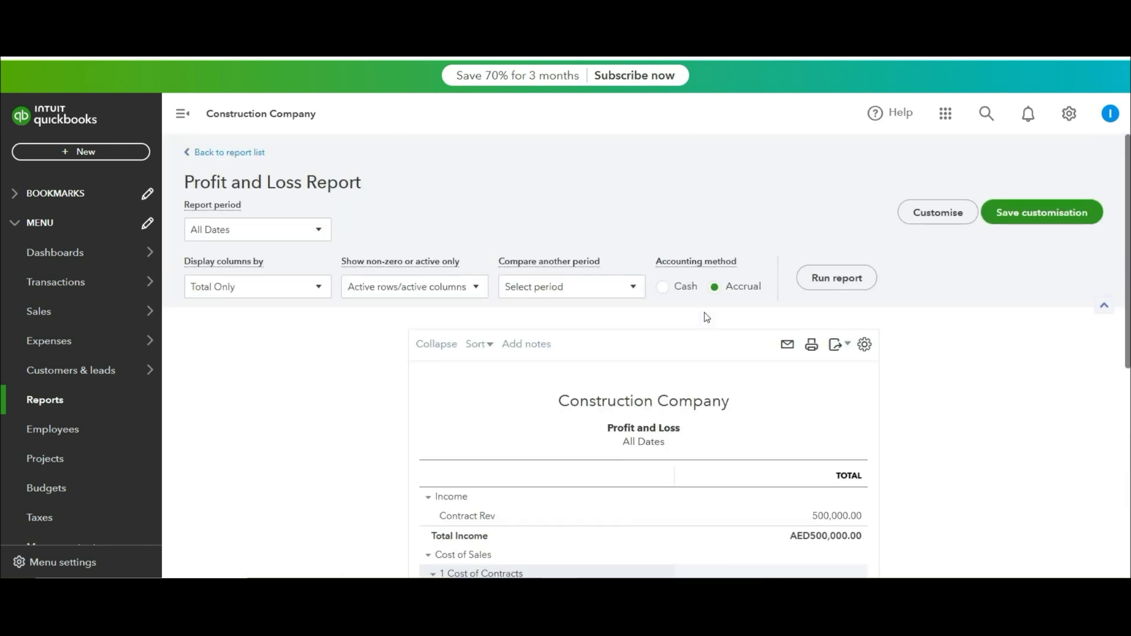
click(83, 395)
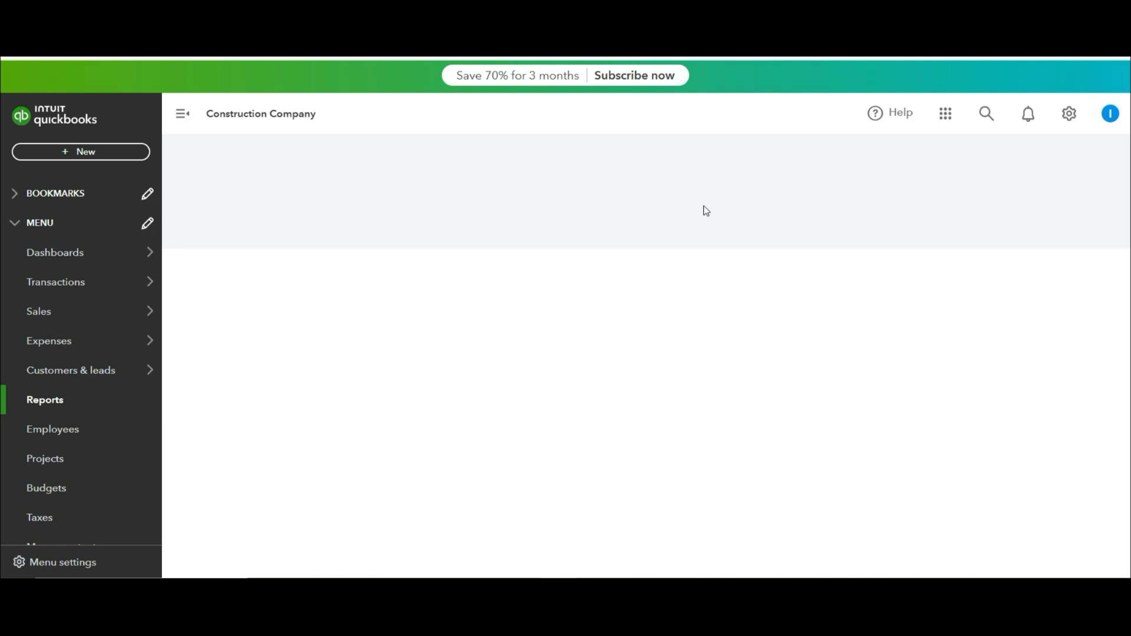
- Switch to the Excel workbook and subtract the retention from the remaining balance in M12 with =M10-M11
scroll(703, 209, down, 8)
scroll(933, 354, up, 5)
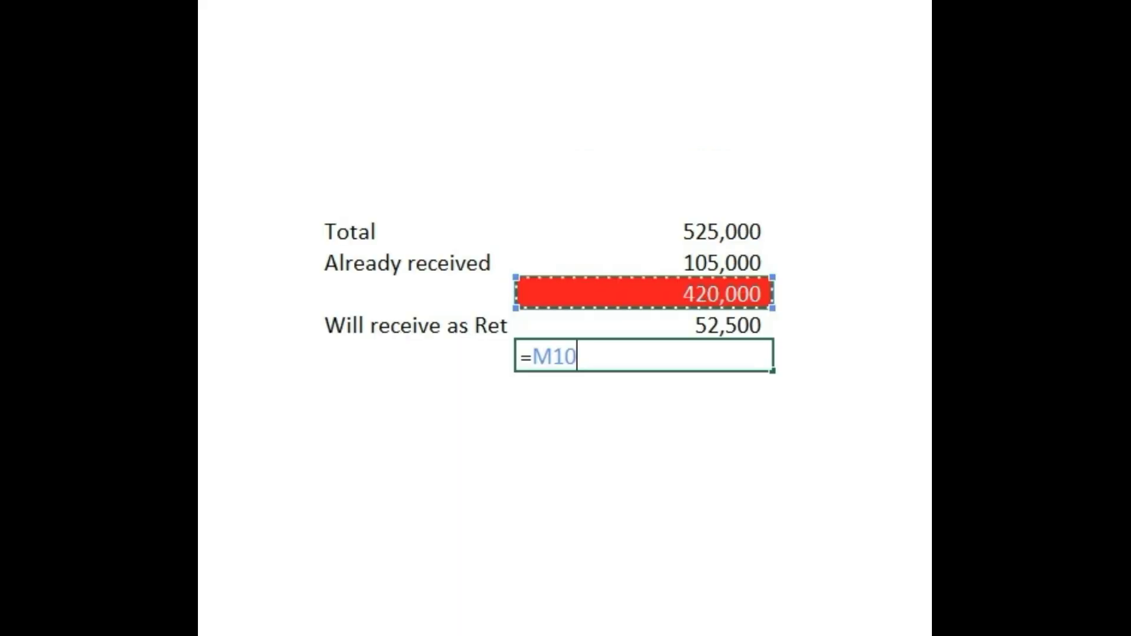
text(-M11)
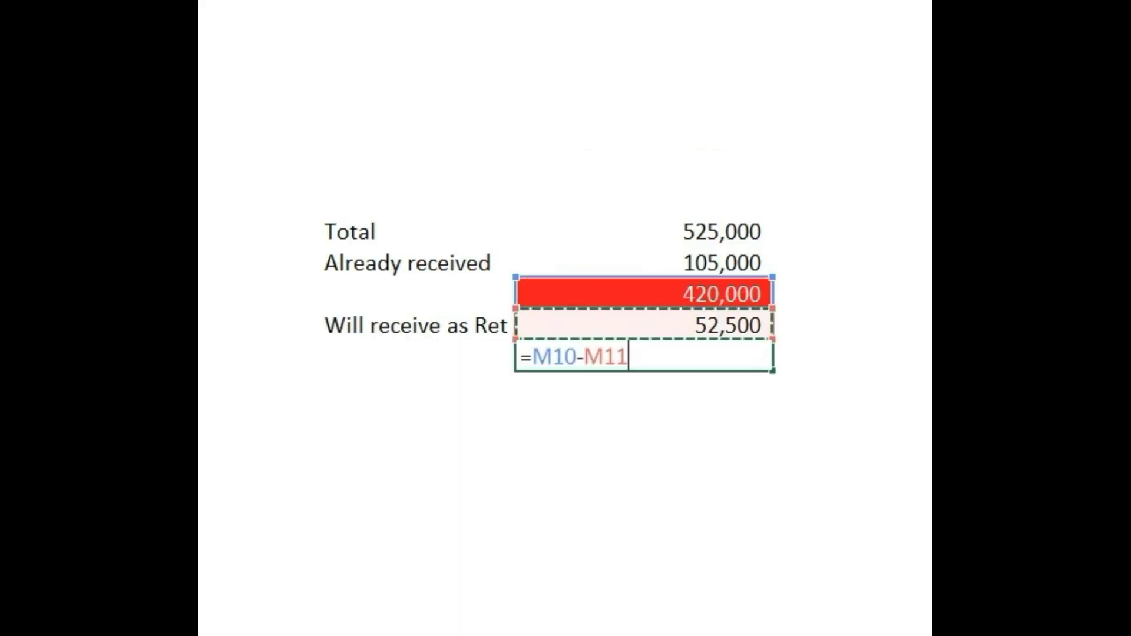
key(Return)
click(692, 356)
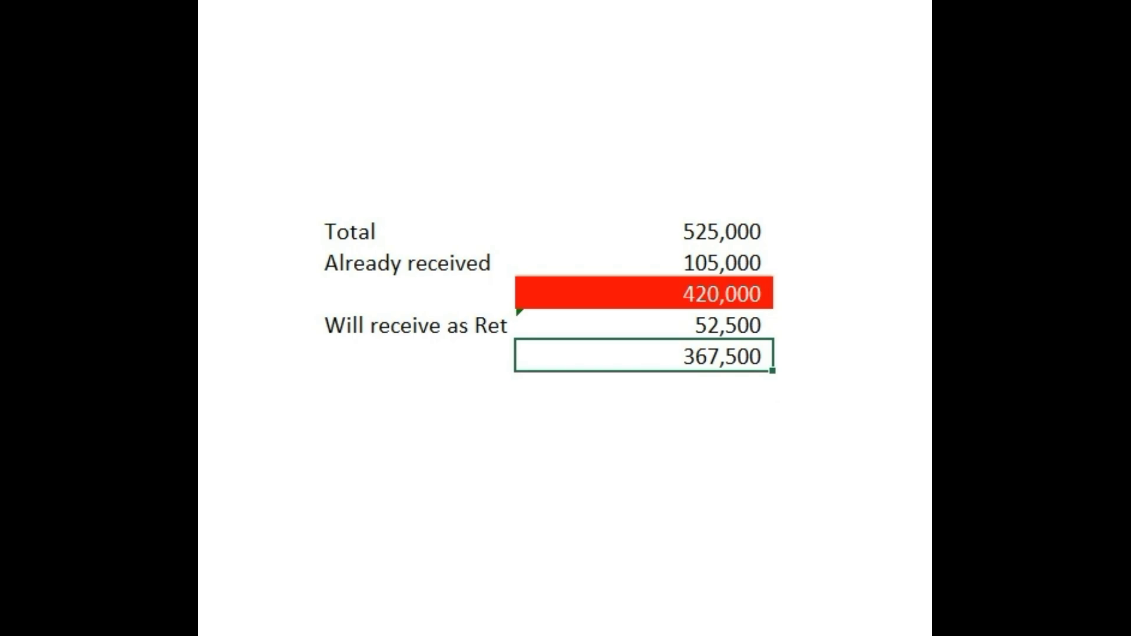
- Label the result in L12 as "Amount in prog" and fill the label and amount yellow
click(405, 358)
click(415, 365)
text(Amount in )
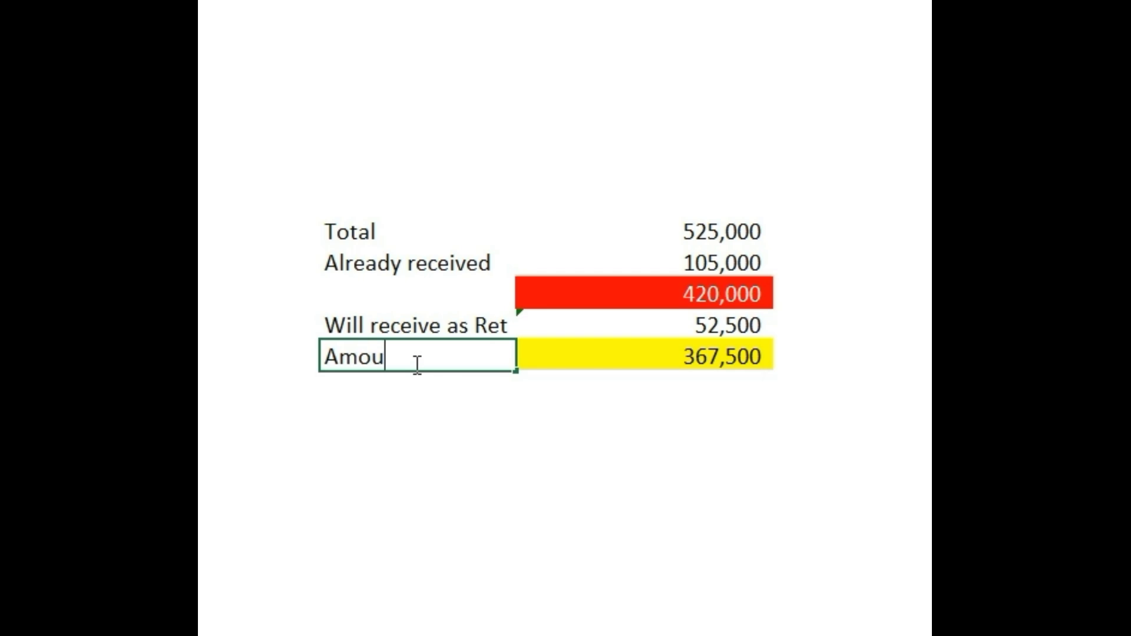
text(prog)
key(Tab)
key(shift+Left)
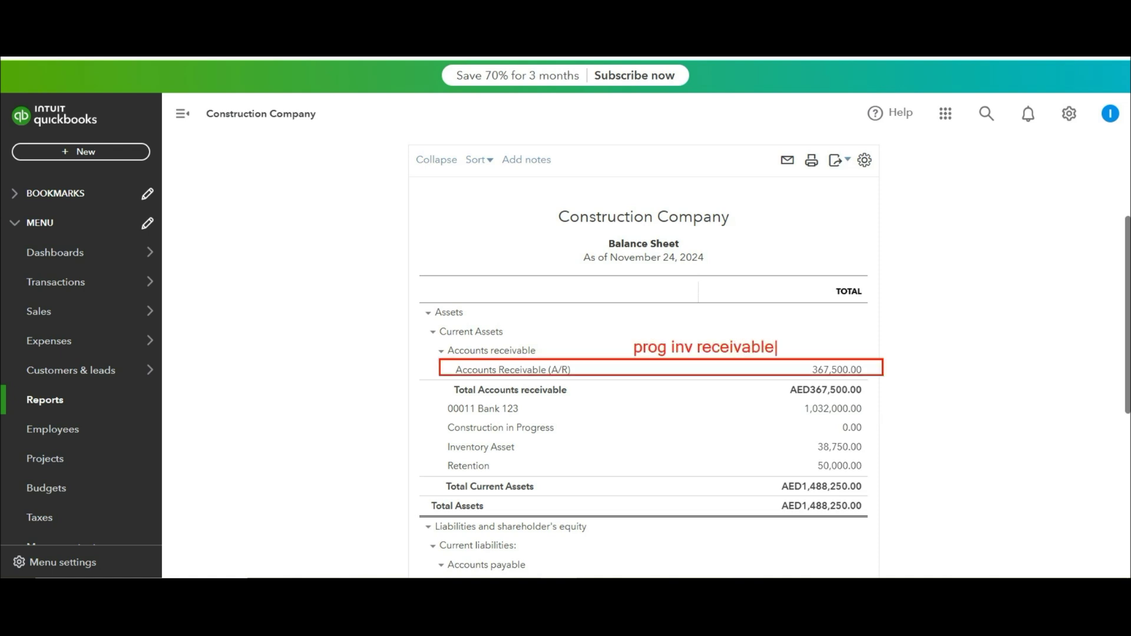
- Examine the balance sheet in QuickBooks and mark the Retention line with the on-screen note "diff of 2500"
scroll(773, 336, down, 1)
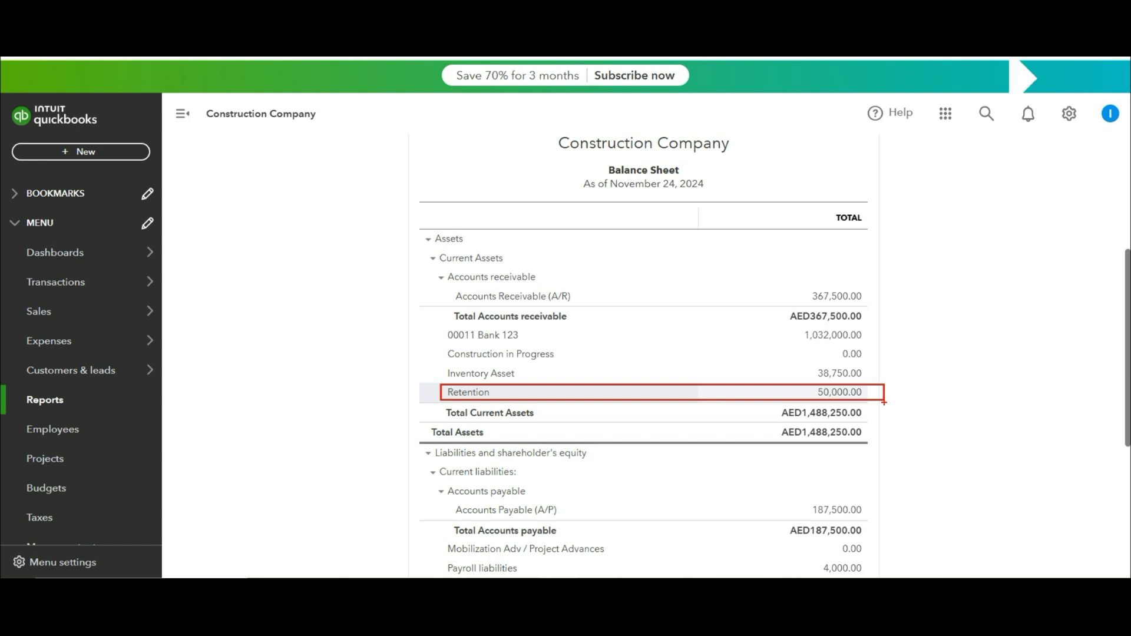
drag(893, 396, 924, 388)
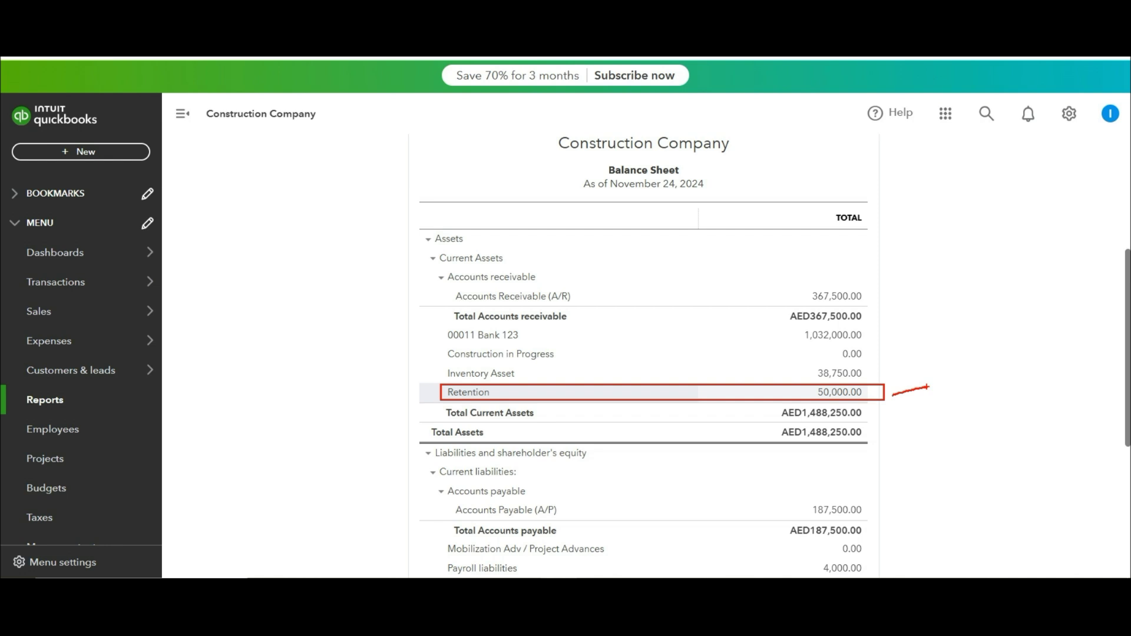
text(tdiff of 2500)
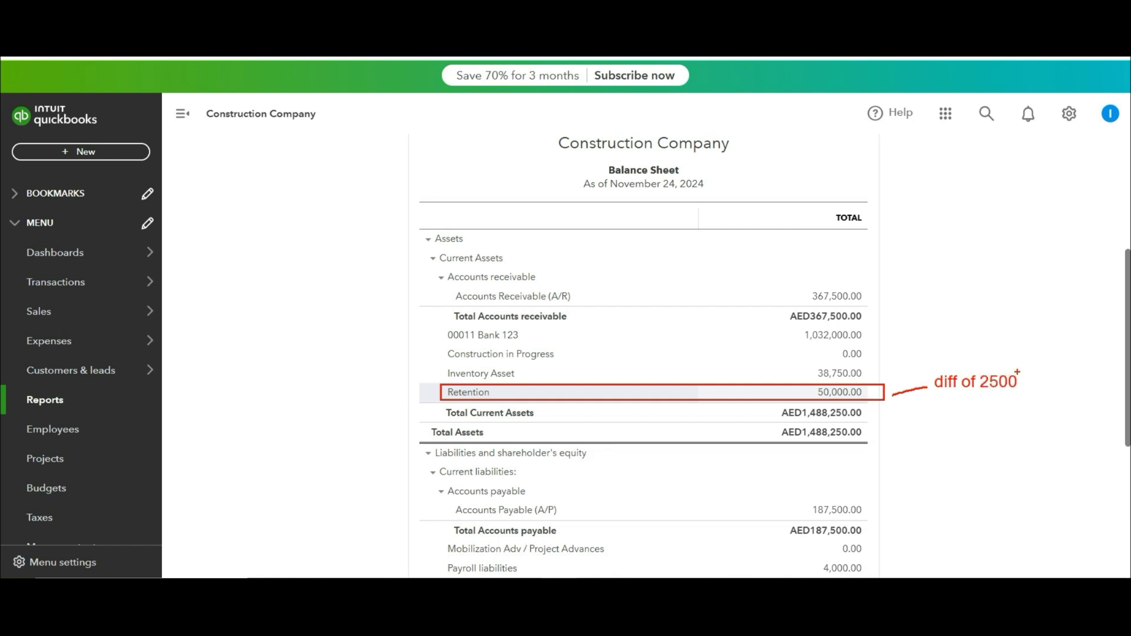
key(Escape)
- Check the VAT total in the Excel workbook, and mark the balance sheet's Retention and VAT Control lines with 2500
scroll(995, 388, down, 5)
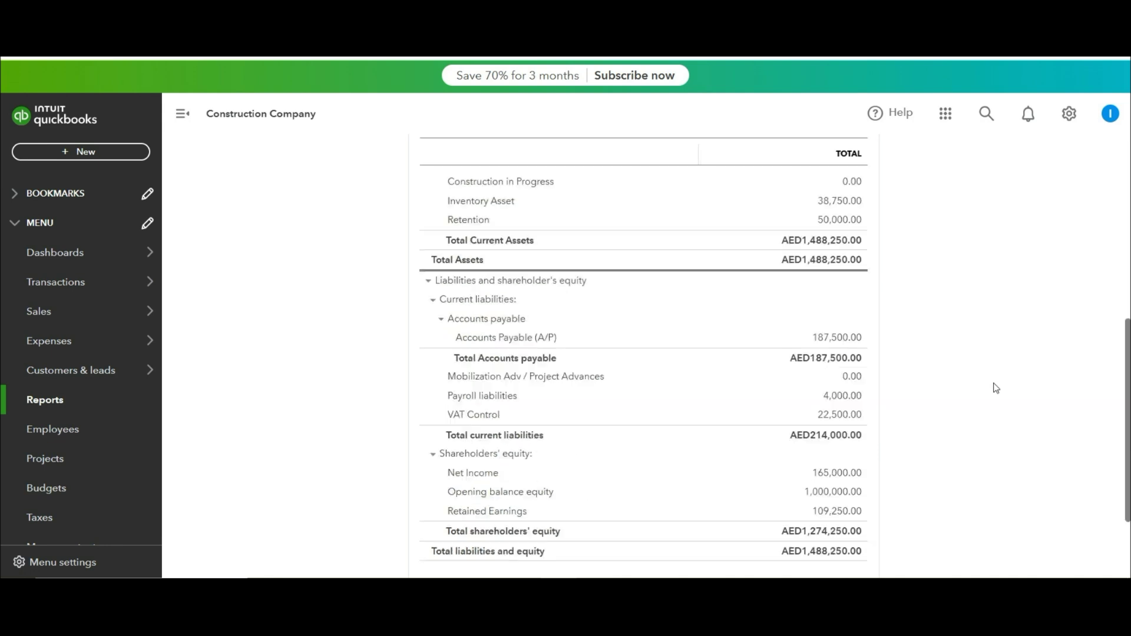
key(alt+Tab)
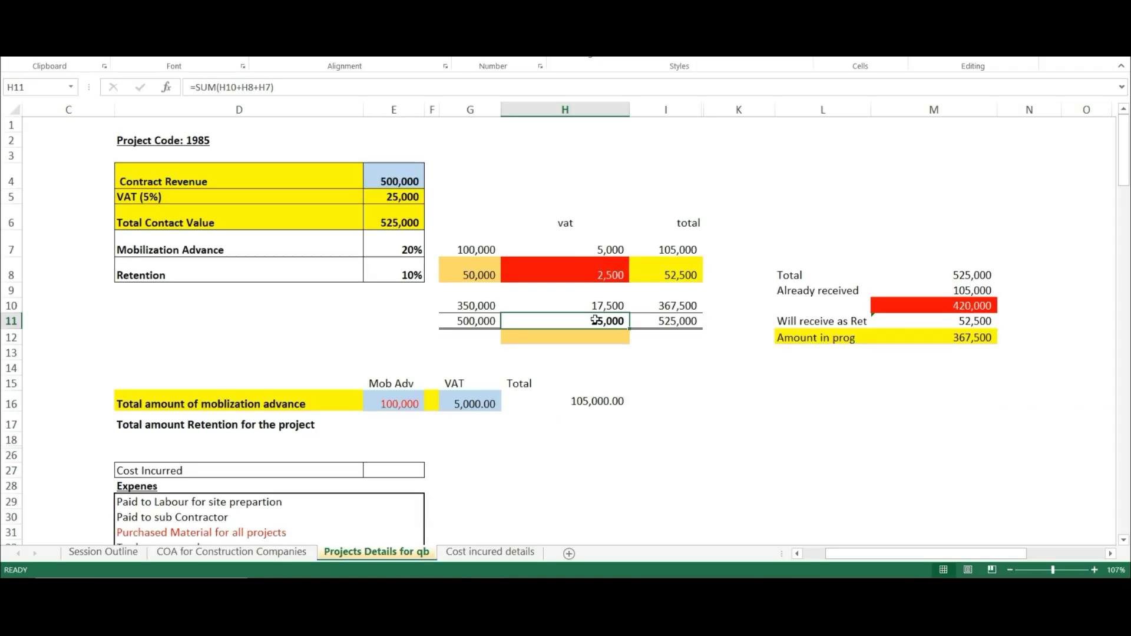
key(alt+Tab)
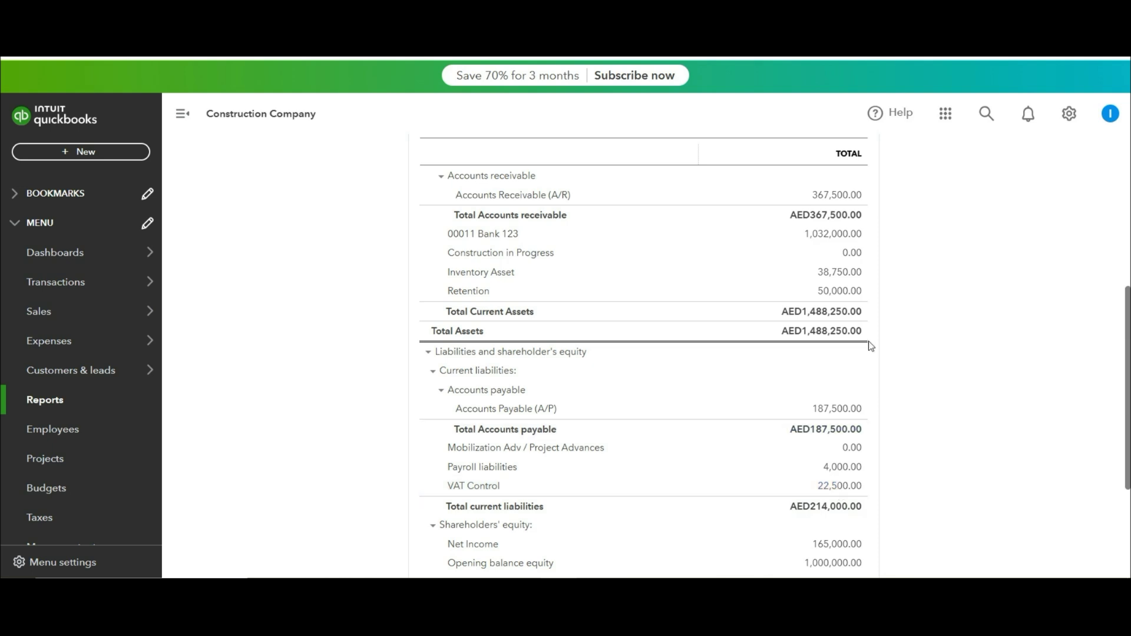
drag(871, 291, 891, 293)
text(t2500)
drag(872, 484, 969, 480)
text(t2500)
key(Escape)
- Annotate the balance sheet with "dif is due VAT on Ret that will be charged only when Invoiced or received" and clear the markings
text(t)
text(dif is)
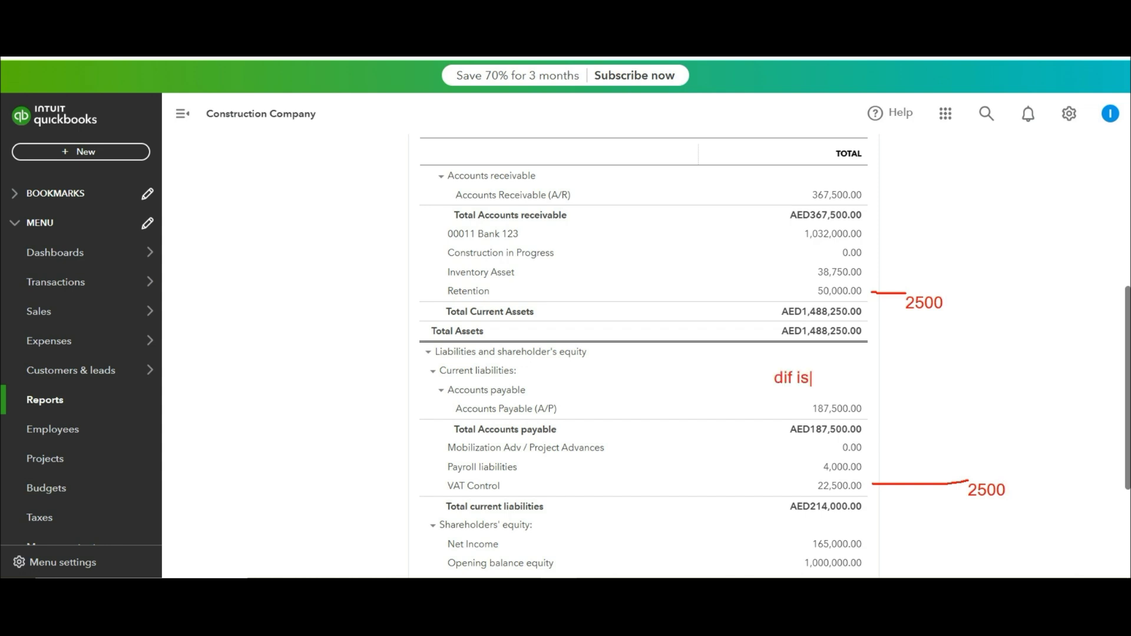
text( due)
key(BackSpace)
key(BackSpace)
key(BackSpace)
key(BackSpace)
text(due)
key(BackSpace)
text(ue VAT on Ret)
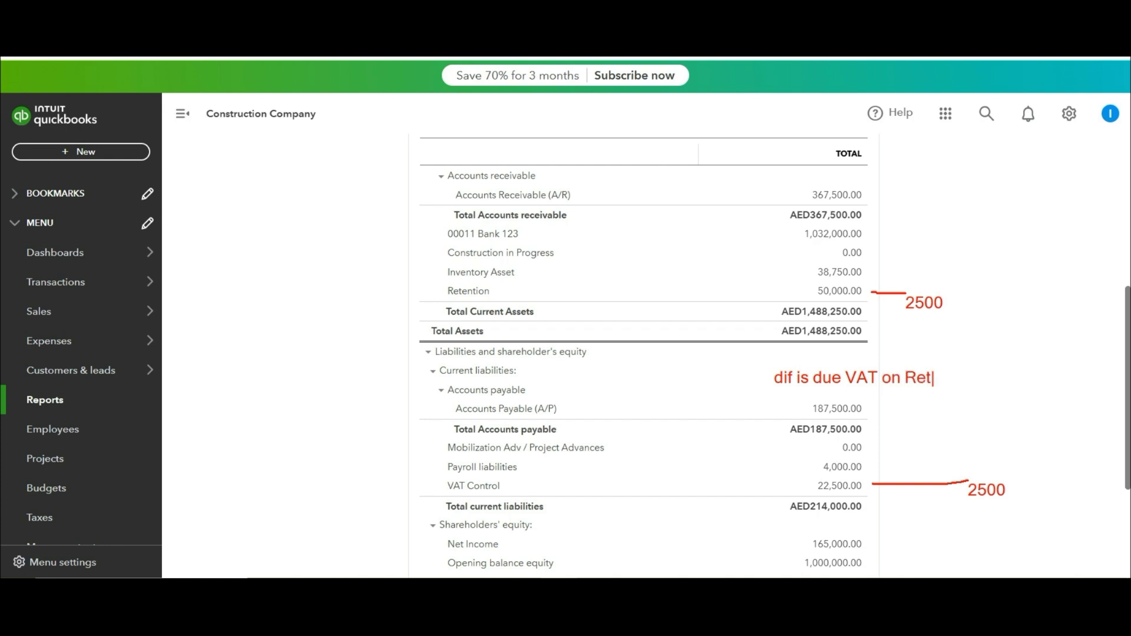
text(4)
key(BackSpace)
key(Return)
text(that will b)
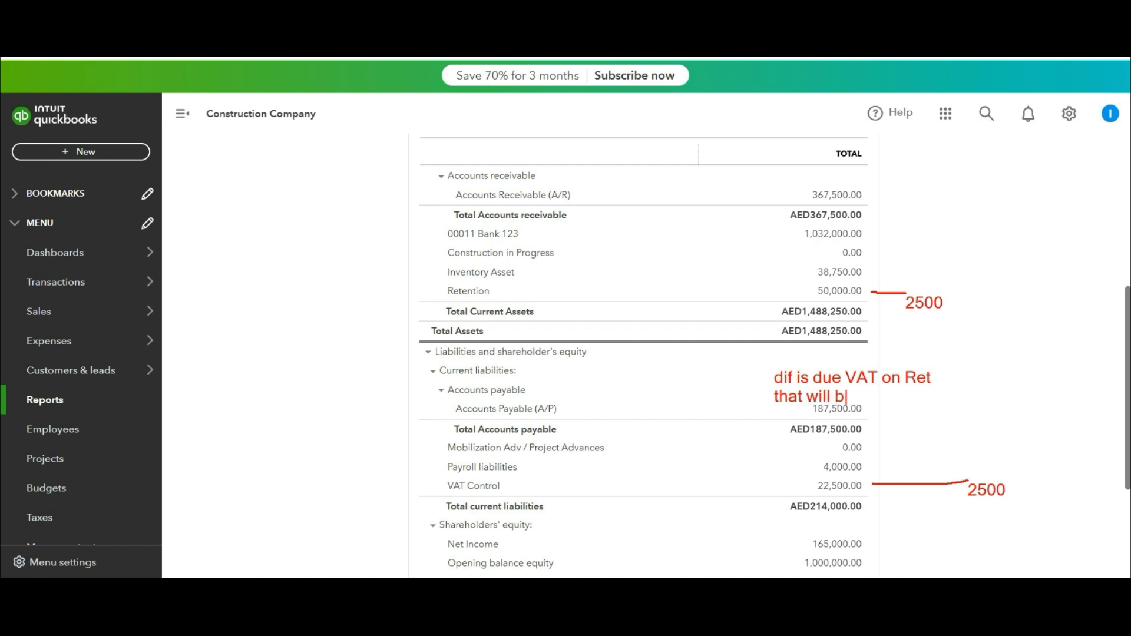
text(e charged only)
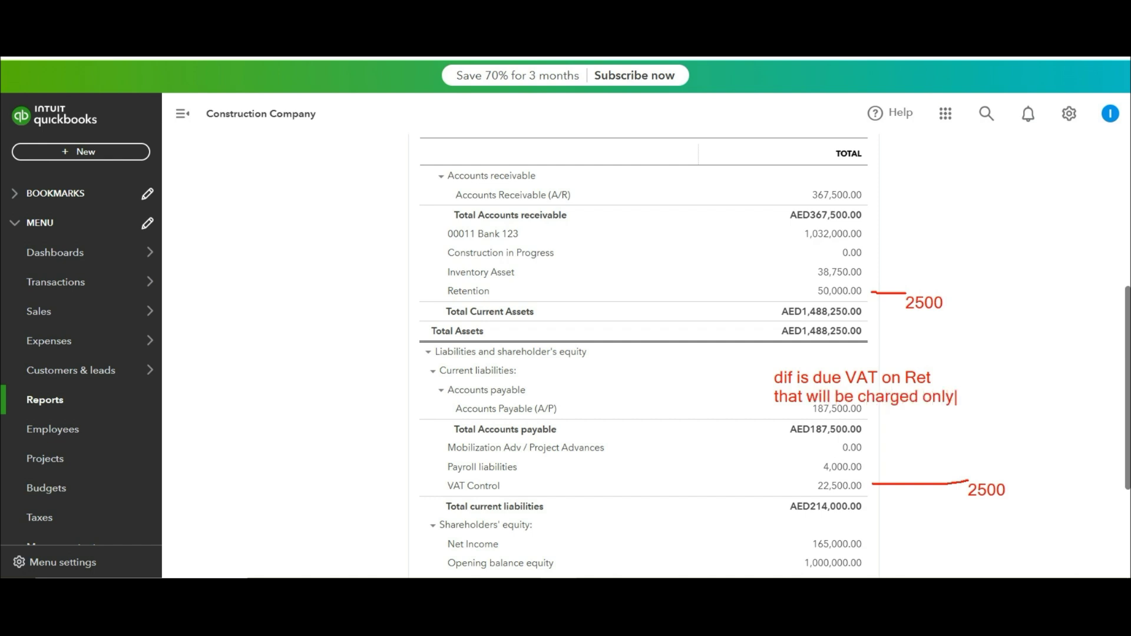
text( when \)
key(BackSpace)
key(Return)
text(Invoiced or )
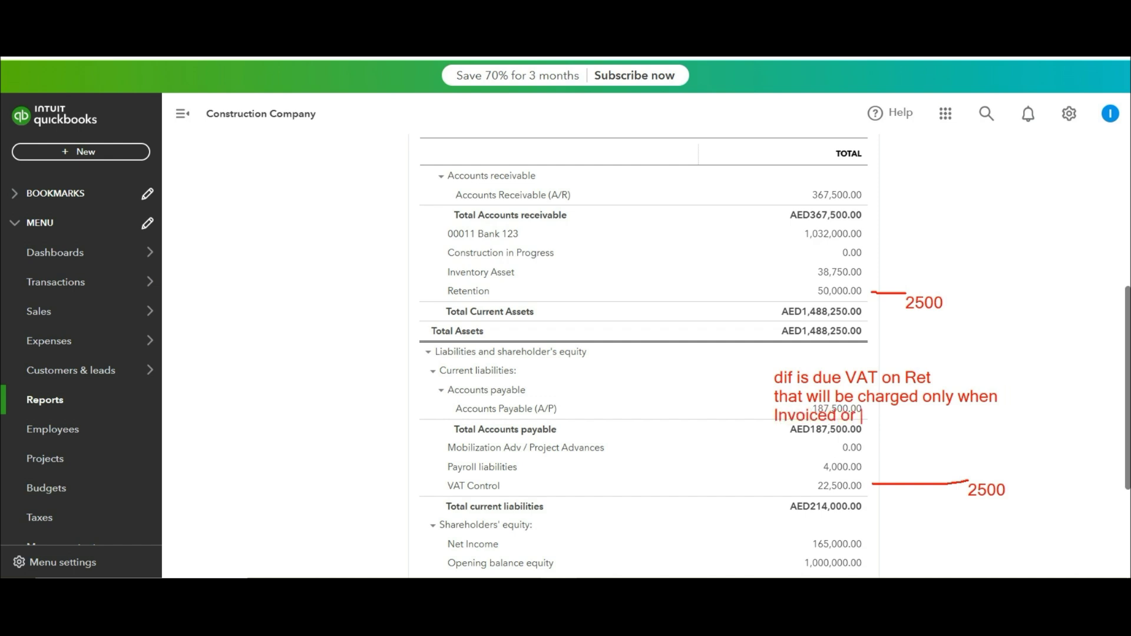
text(received)
key(Escape)
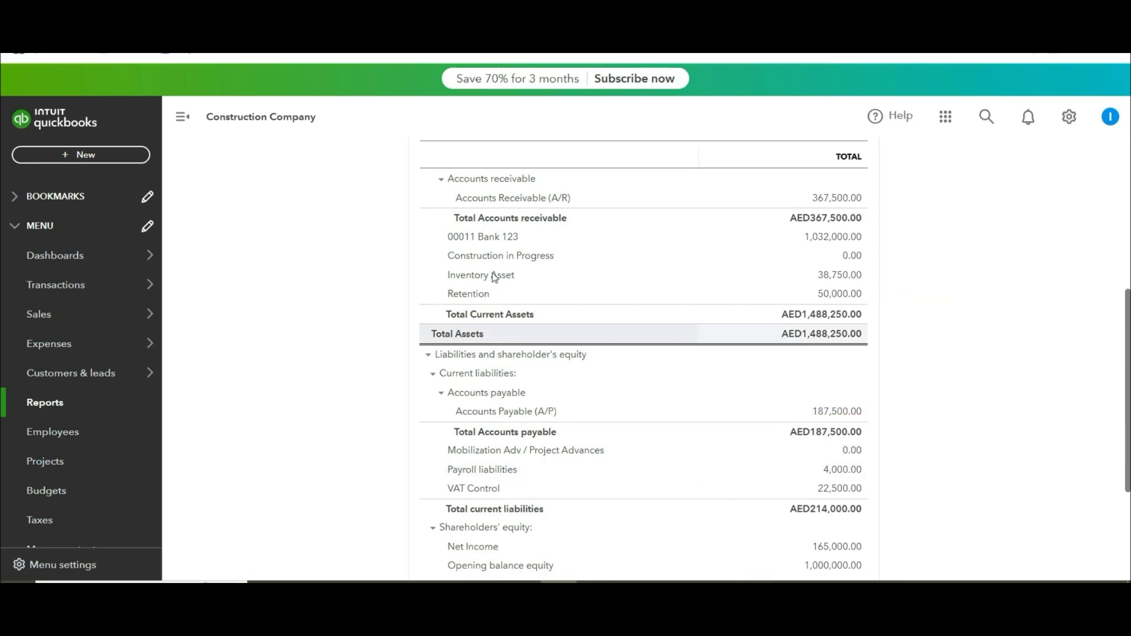
- Start a new journal entry dated 07/31/2024
click(80, 156)
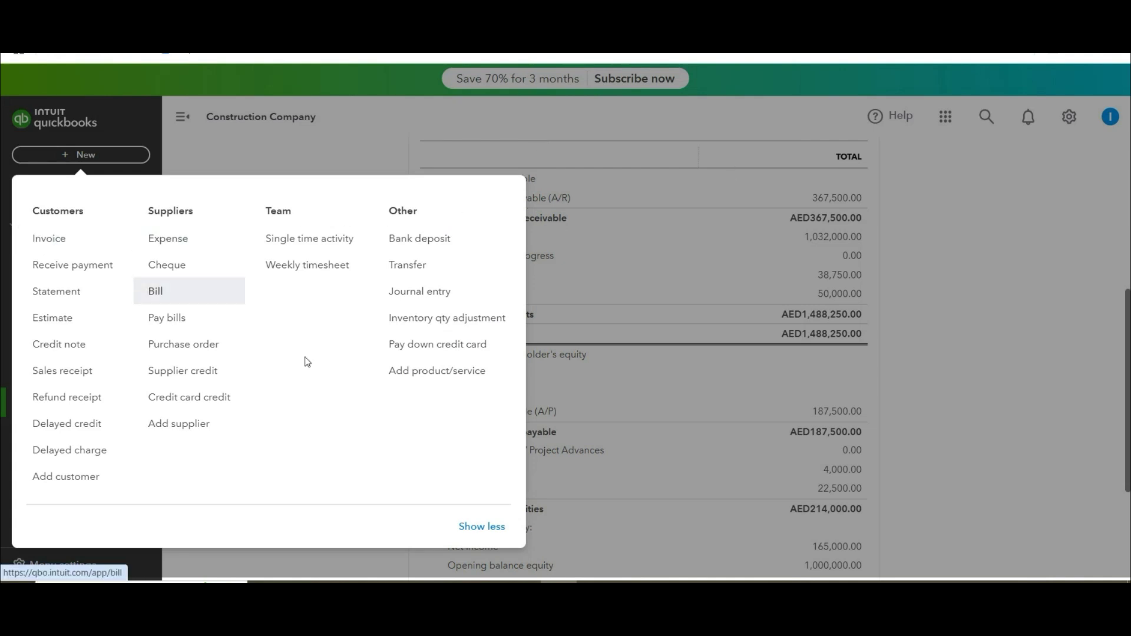
key(Escape)
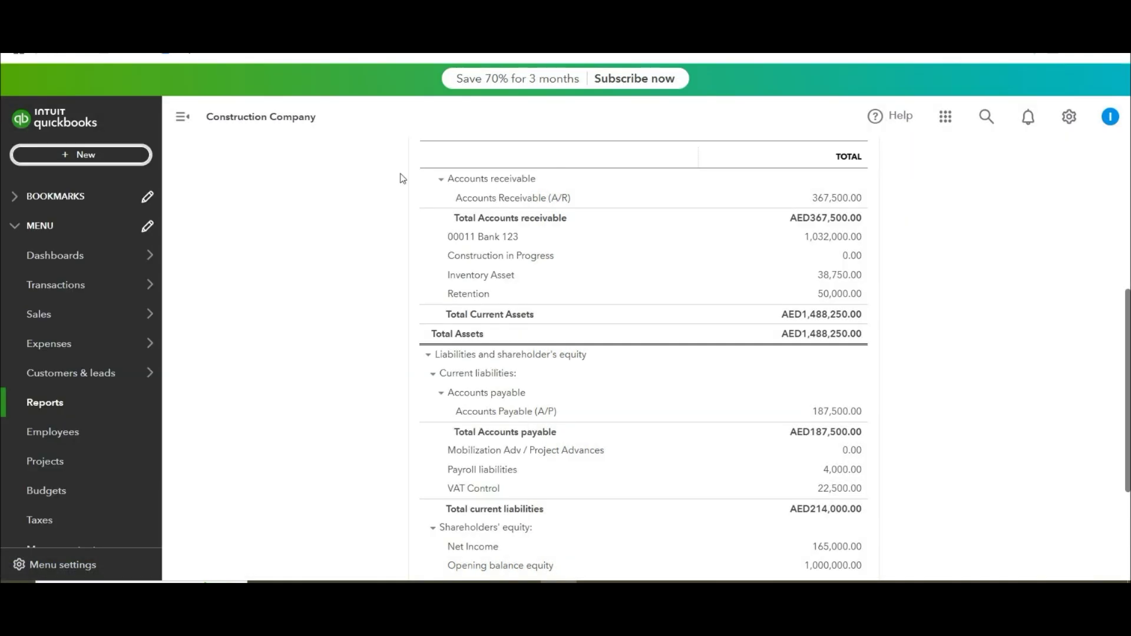
click(110, 164)
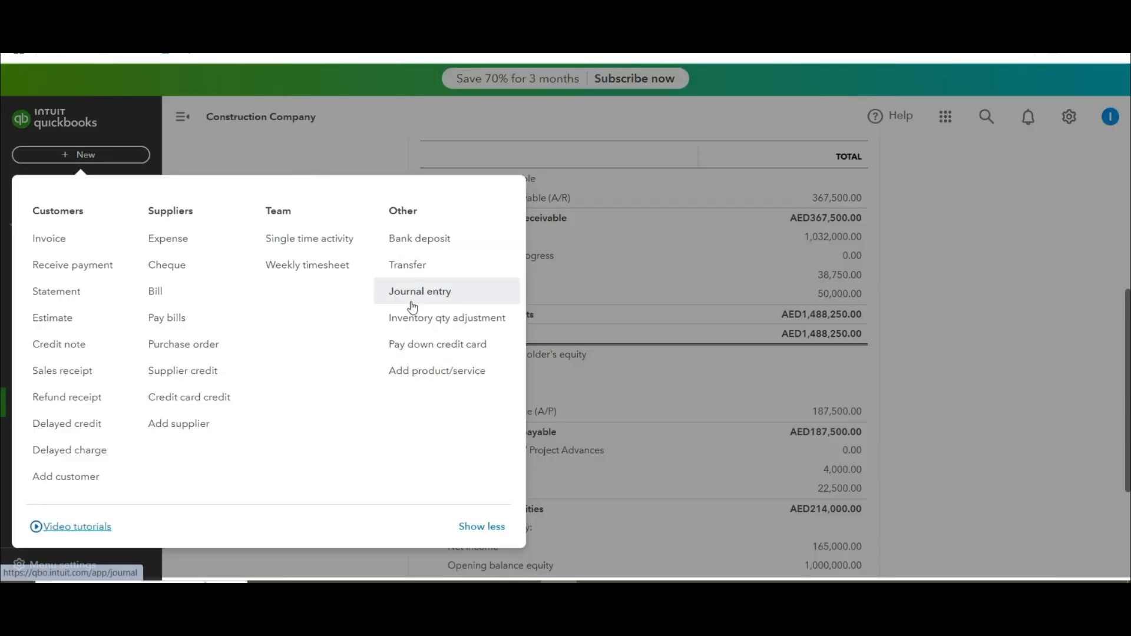
key(Return)
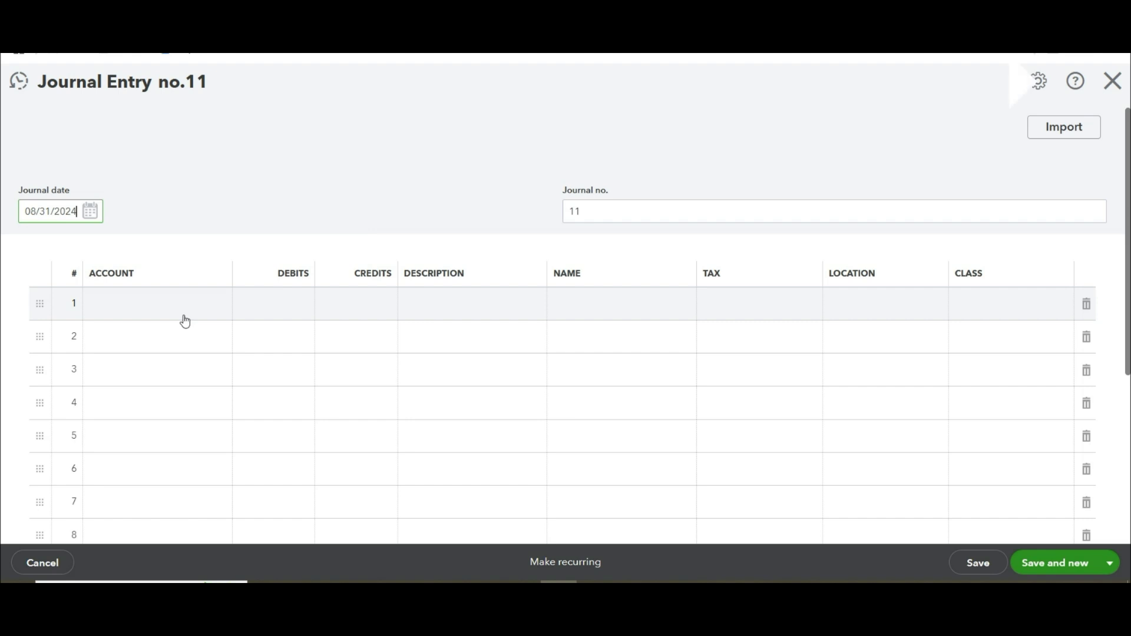
- Begin a new account on the journal's first line with type Current assets and detail type Other current assets
click(177, 301)
click(224, 304)
click(752, 112)
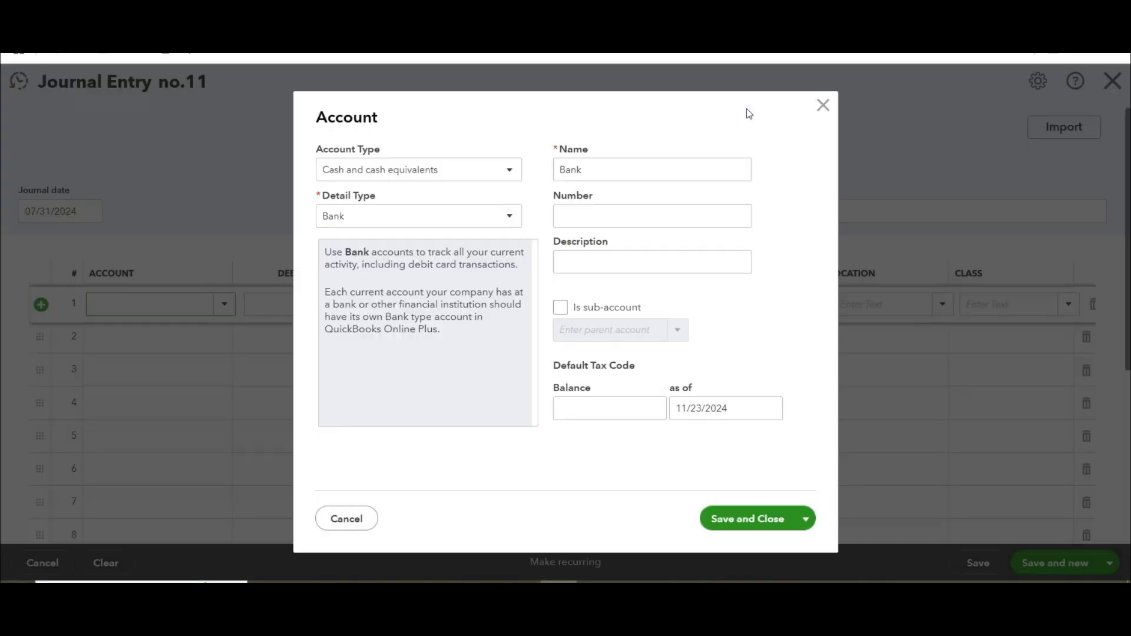
click(477, 176)
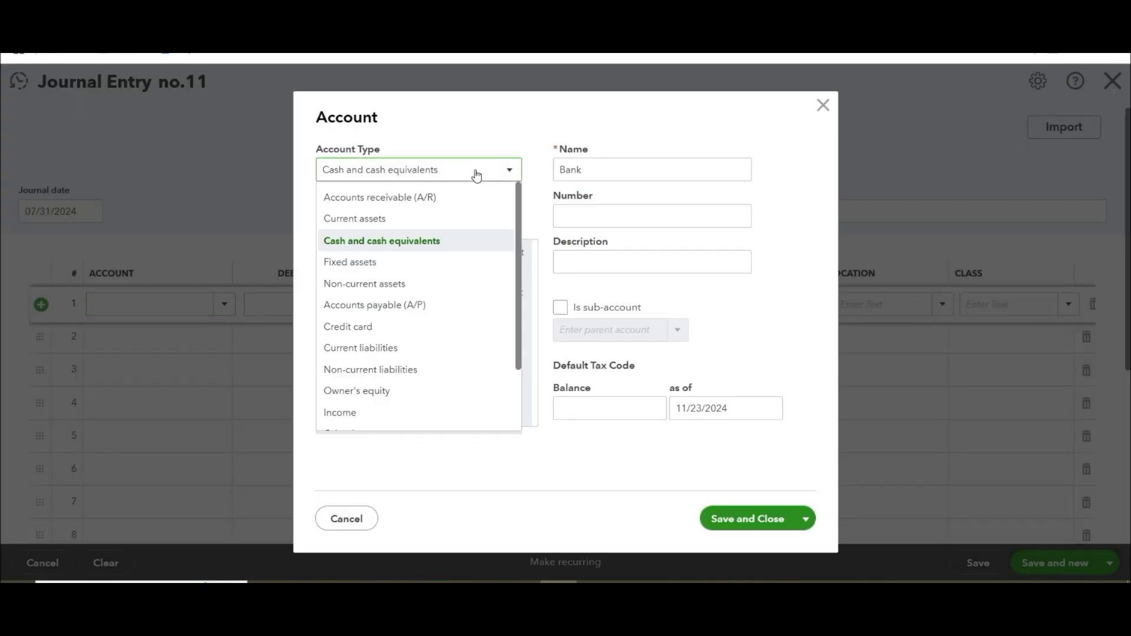
click(396, 221)
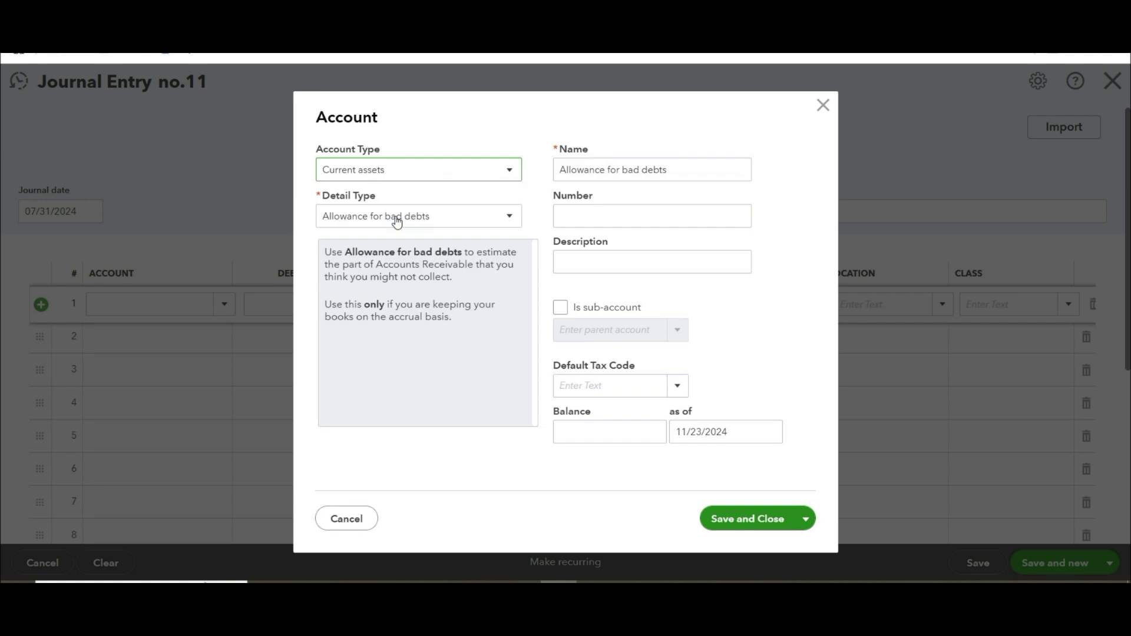
click(391, 218)
click(360, 439)
- Name the new account Retention Invoices
drag(660, 170, 499, 184)
key(BackSpace)
text(Invoices for)
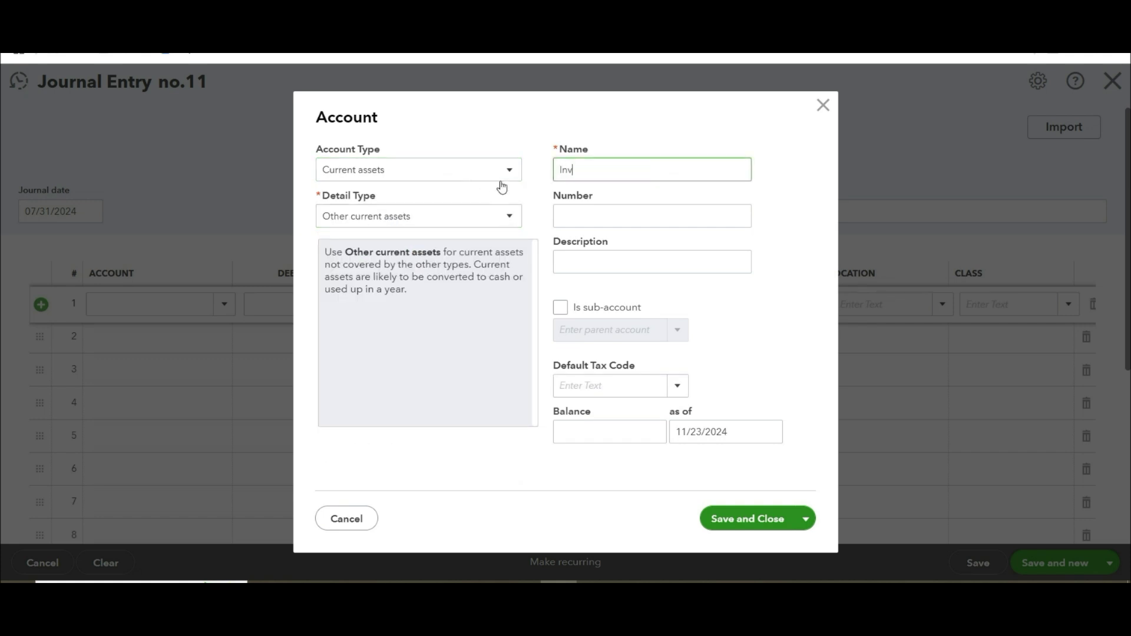
key(BackSpace)
key(BackSpace)
key(BackSpace)
key(BackSpace)
key(BackSpace)
key(BackSpace)
key(BackSpace)
key(BackSpace)
key(BackSpace)
key(BackSpace)
key(BackSpace)
key(BackSpace)
key(BackSpace)
text(Invoices o)
key(BackSpace)
key(BackSpace)
key(BackSpace)
key(BackSpace)
key(BackSpace)
key(BackSpace)
key(BackSpace)
key(BackSpace)
text(Retention Invoices)
- Set the new account's balance date to January 1, 2023, and save and close the account
click(769, 435)
click(711, 406)
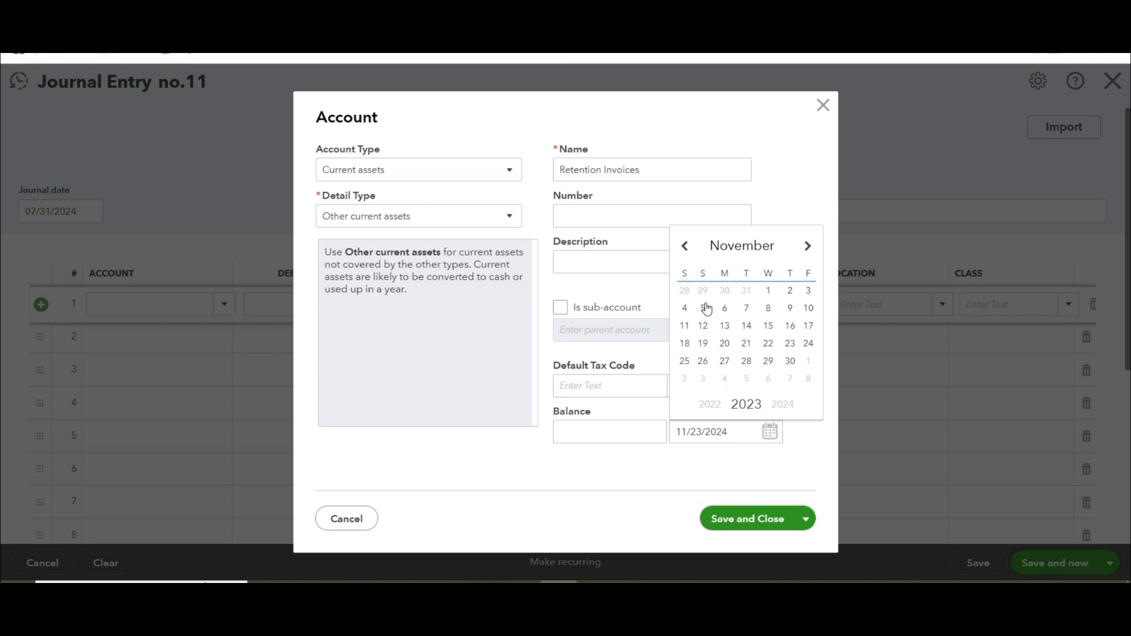
click(685, 247)
click(685, 248)
click(685, 247)
click(685, 247)
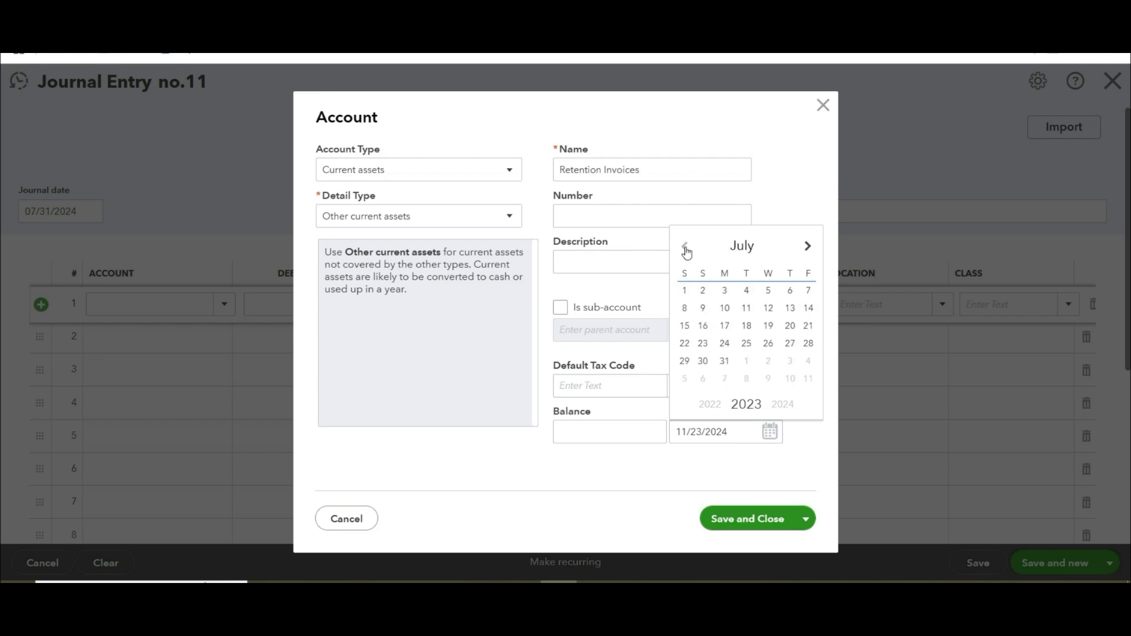
click(685, 247)
click(685, 247)
click(685, 247)
click(685, 247)
click(685, 247)
click(685, 247)
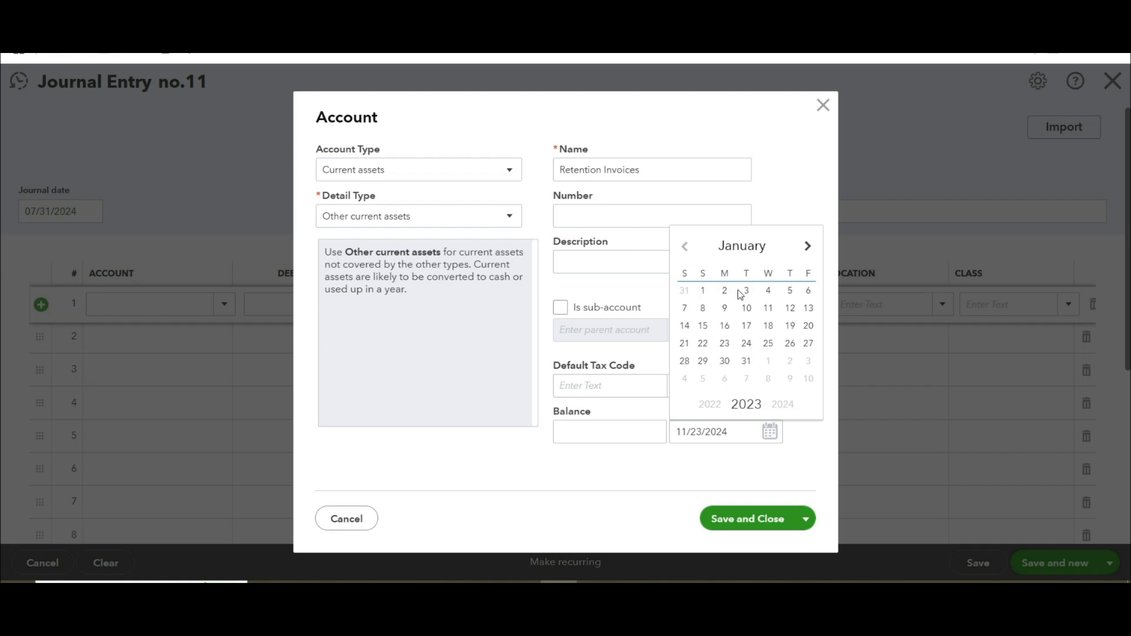
click(706, 293)
click(740, 529)
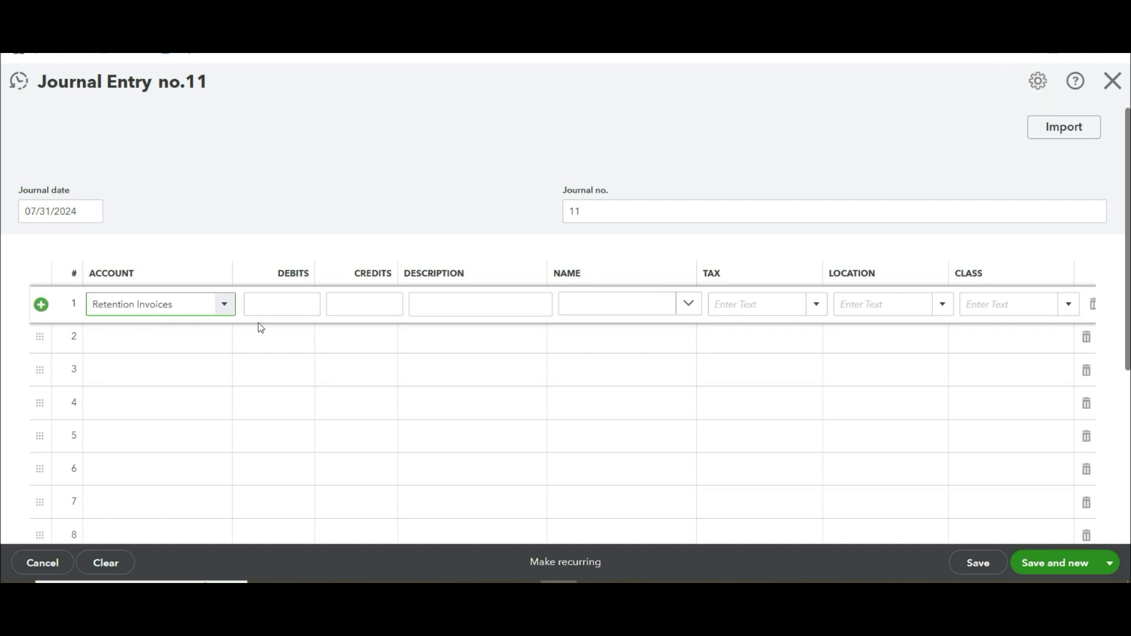
- Switch to the Excel workbook and check the retention amounts of the invoices in column L
click(304, 306)
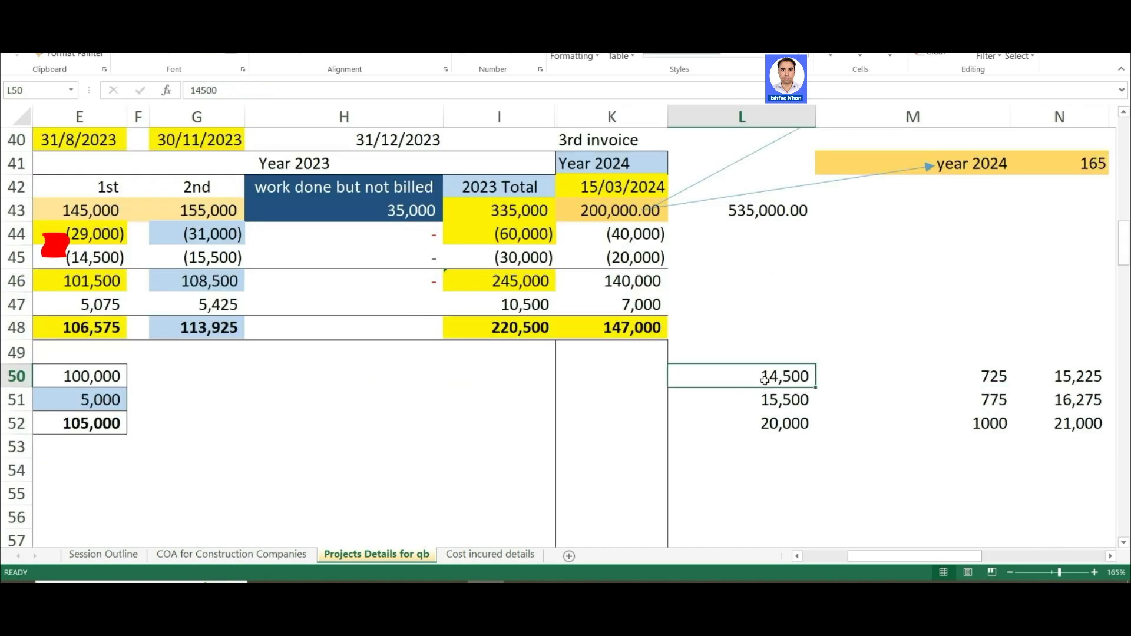
click(783, 394)
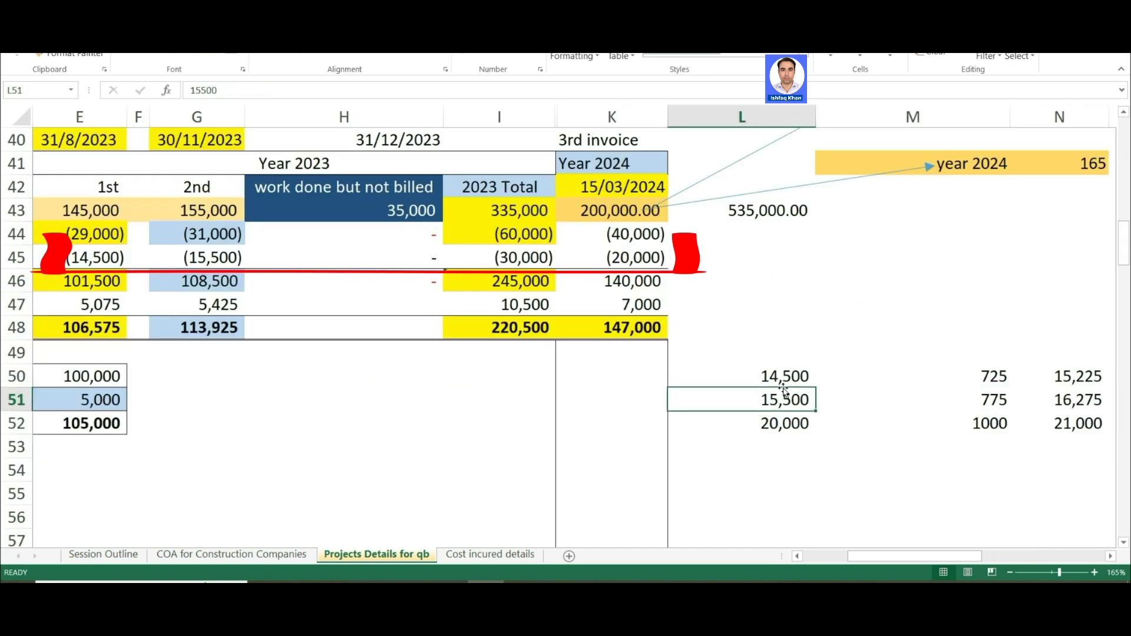
click(727, 376)
right_click(711, 116)
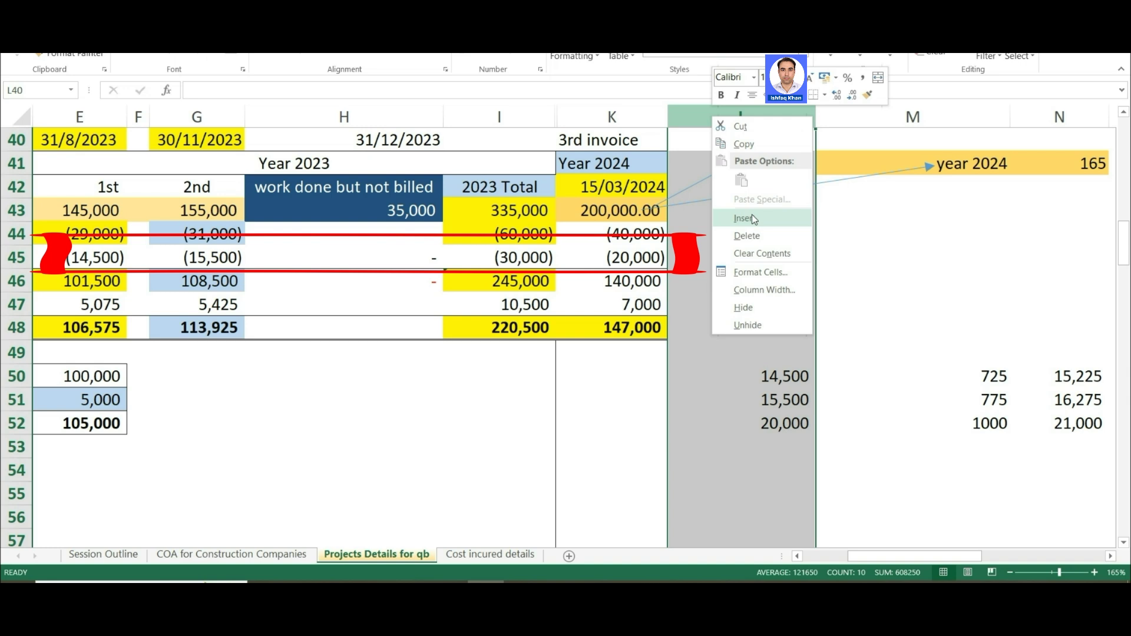
click(752, 215)
key(ctrl+z)
key(Escape)
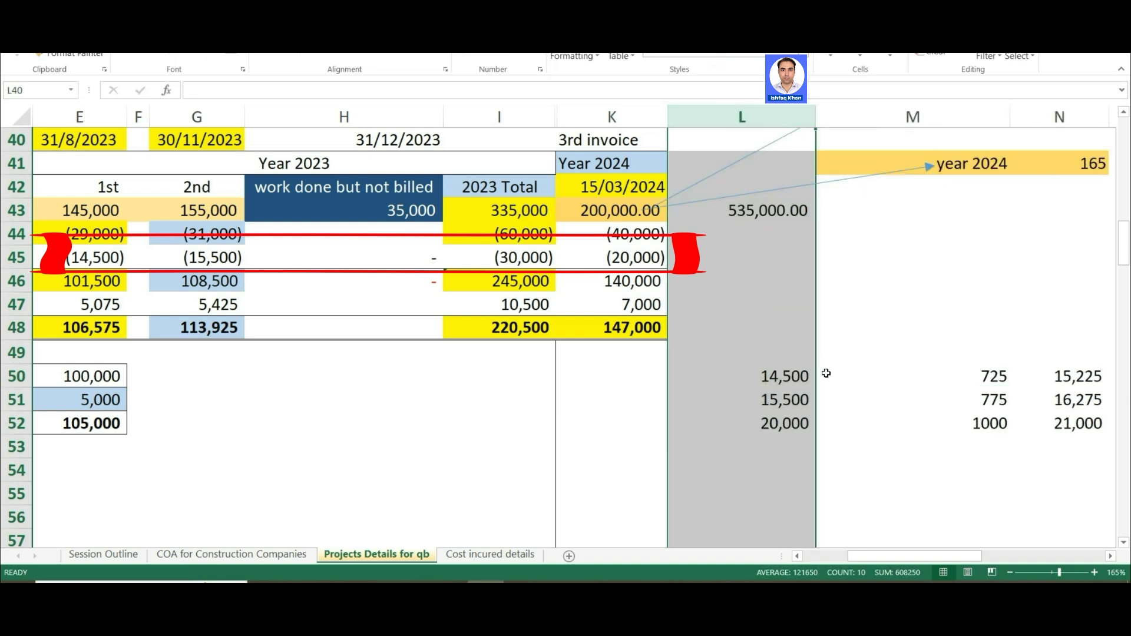
- Compare the three retention amounts in L50:L52 with the invoices' retention deductions in row 45, marking each one
click(910, 387)
click(789, 378)
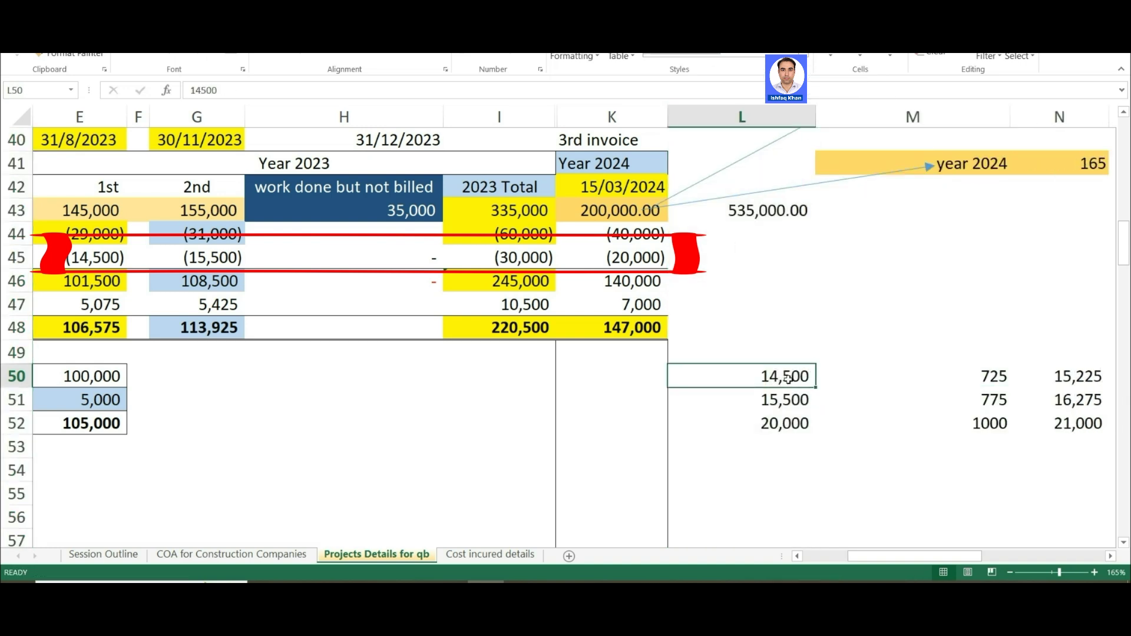
drag(815, 365, 850, 332)
drag(820, 404, 852, 374)
drag(830, 426, 864, 384)
drag(121, 257, 169, 242)
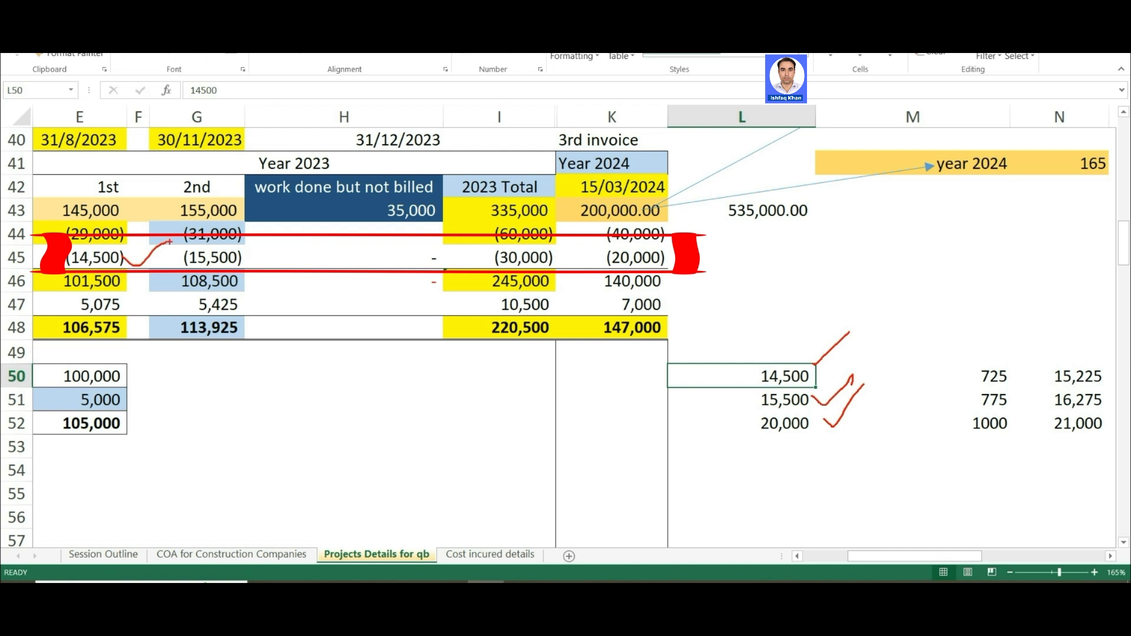
drag(232, 257, 312, 239)
drag(668, 254, 736, 246)
key(Escape)
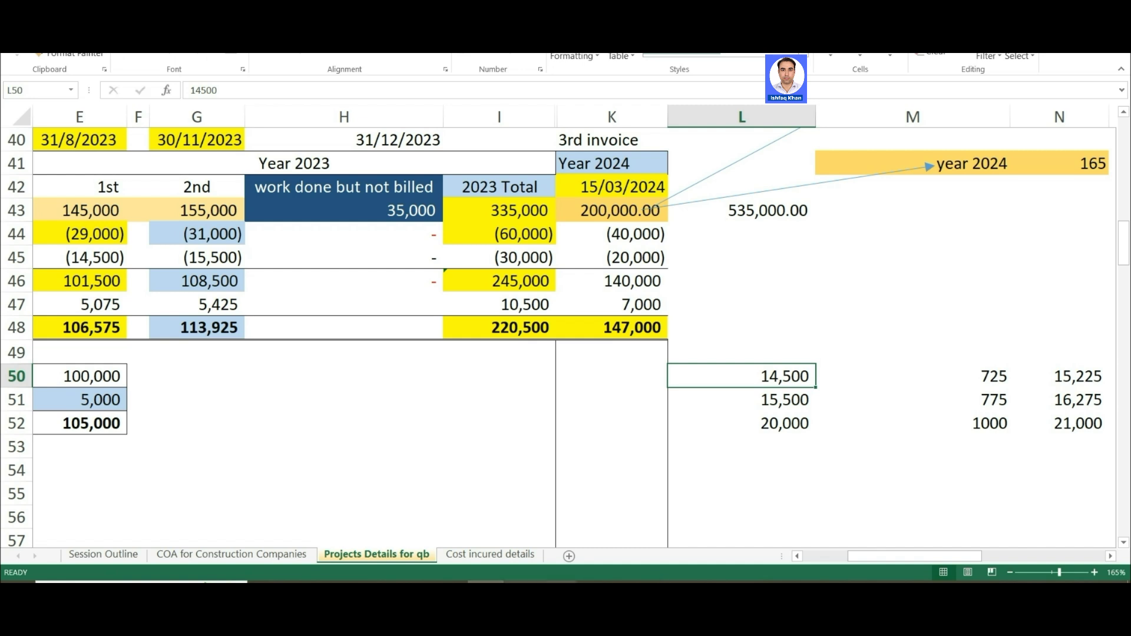
- Switch back to QuickBooks and debit 15,225 to Retention Invoices on the journal's first line
click(561, 498)
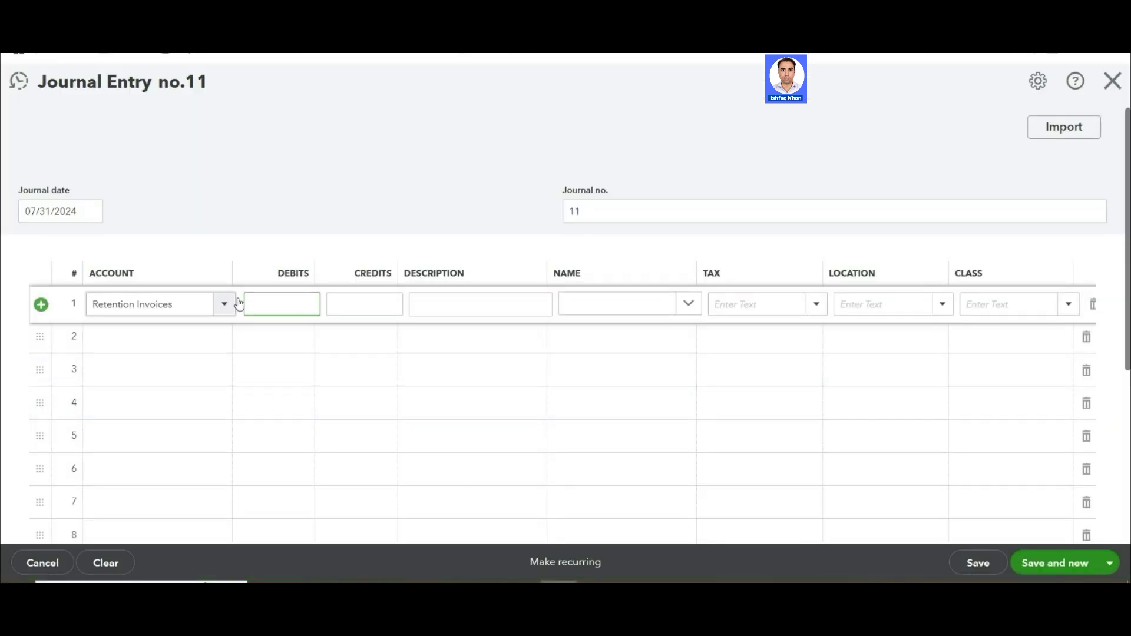
click(185, 311)
text(Inventory)
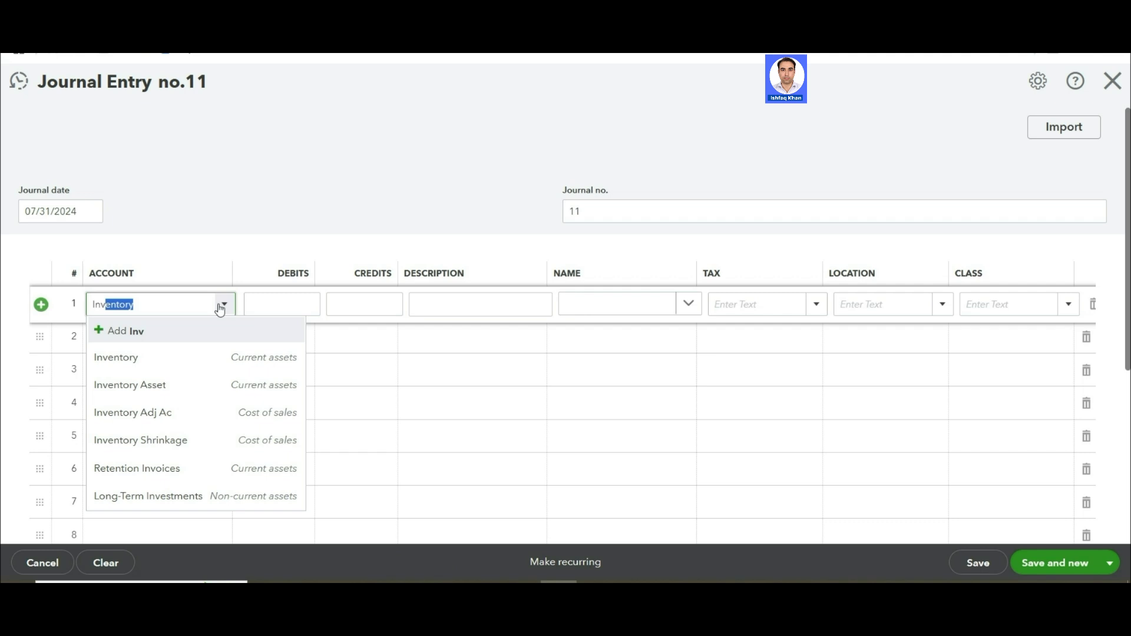
click(151, 470)
click(305, 306)
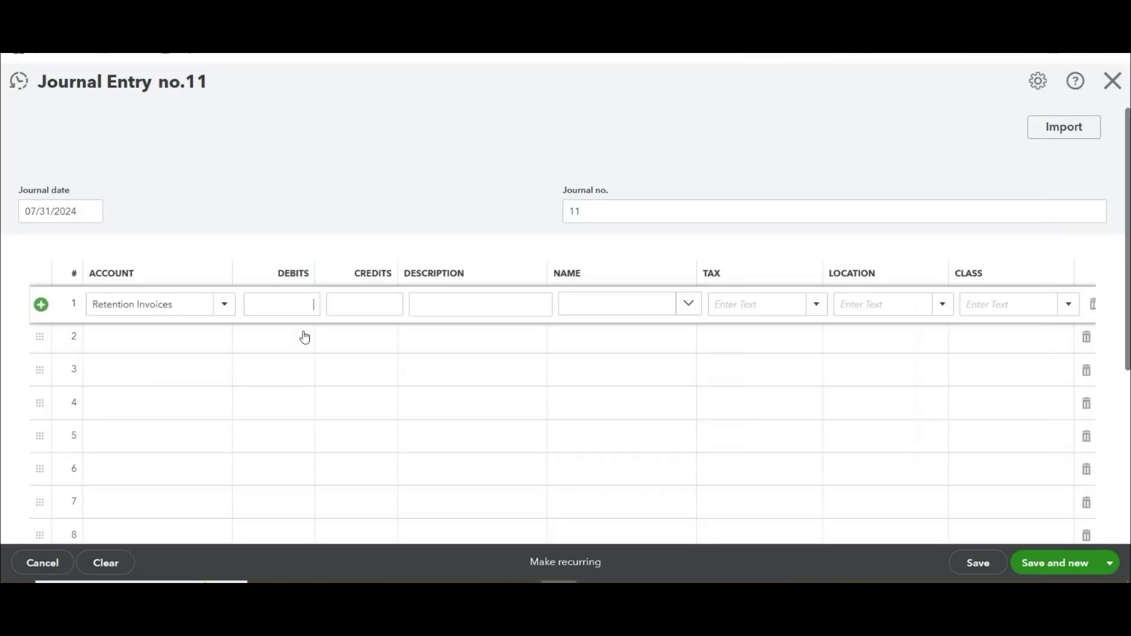
key(ctrl+v)
- Credit 14,500 to Retention on the second journal line and 725 to VAT Control on the third
click(188, 332)
text(Retention)
click(159, 391)
click(293, 336)
key(ctrl+c)
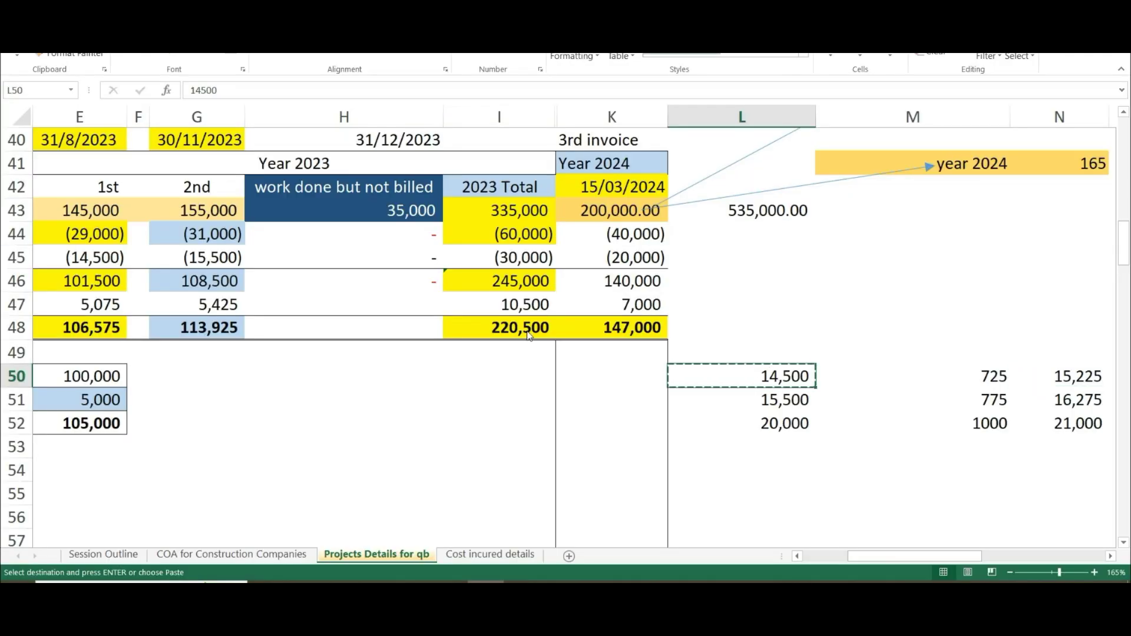
key(alt+Tab)
key(ctrl+v)
click(178, 379)
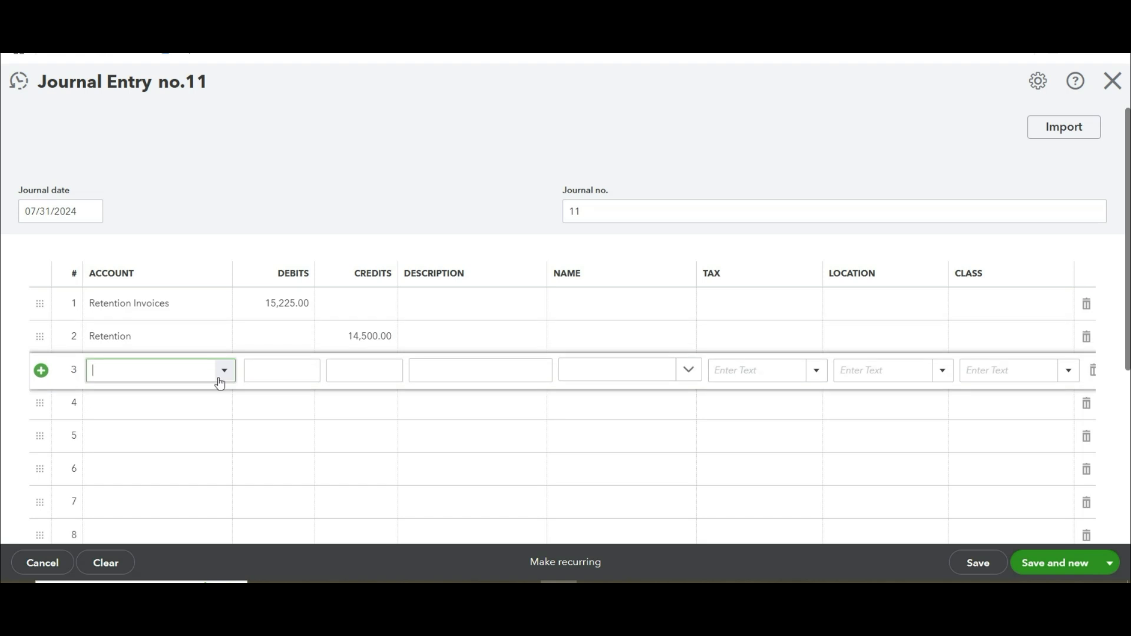
- Assign project 1985 -Water proofing parking area 123 to all three journal lines, and save the entry to start a new one
click(613, 306)
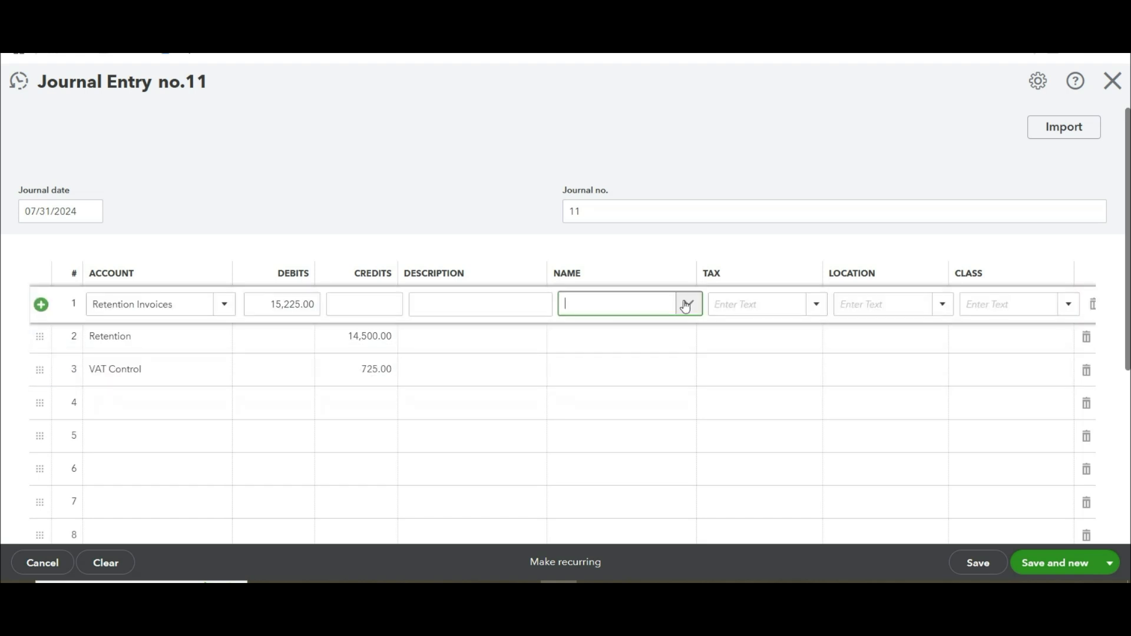
click(688, 303)
click(617, 393)
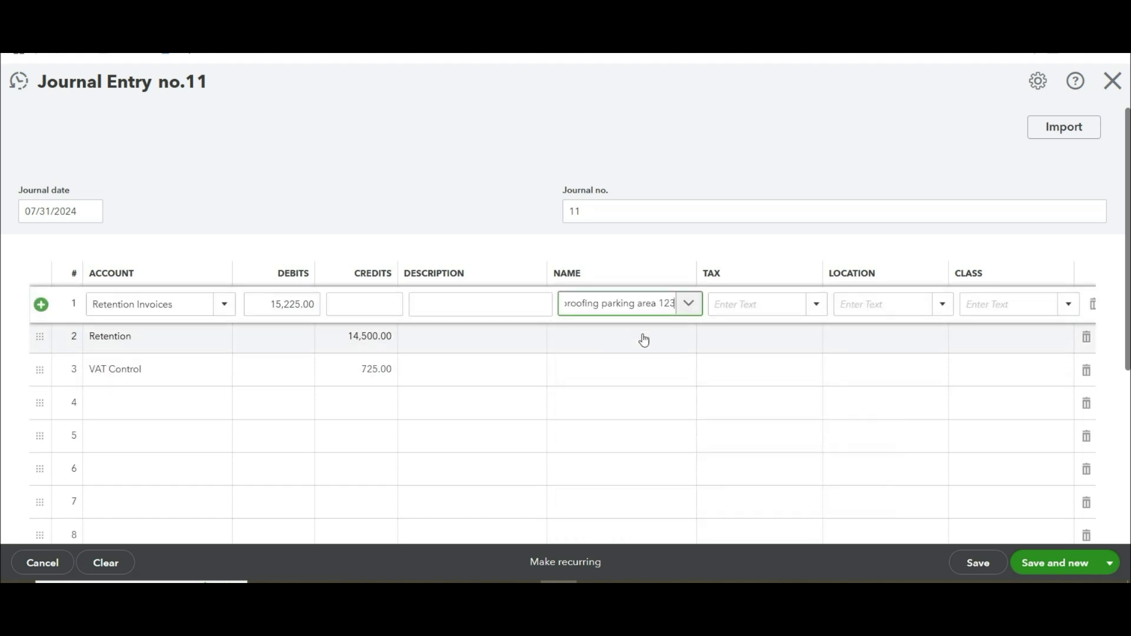
scroll(766, 347, down, 5)
scroll(885, 353, up, 5)
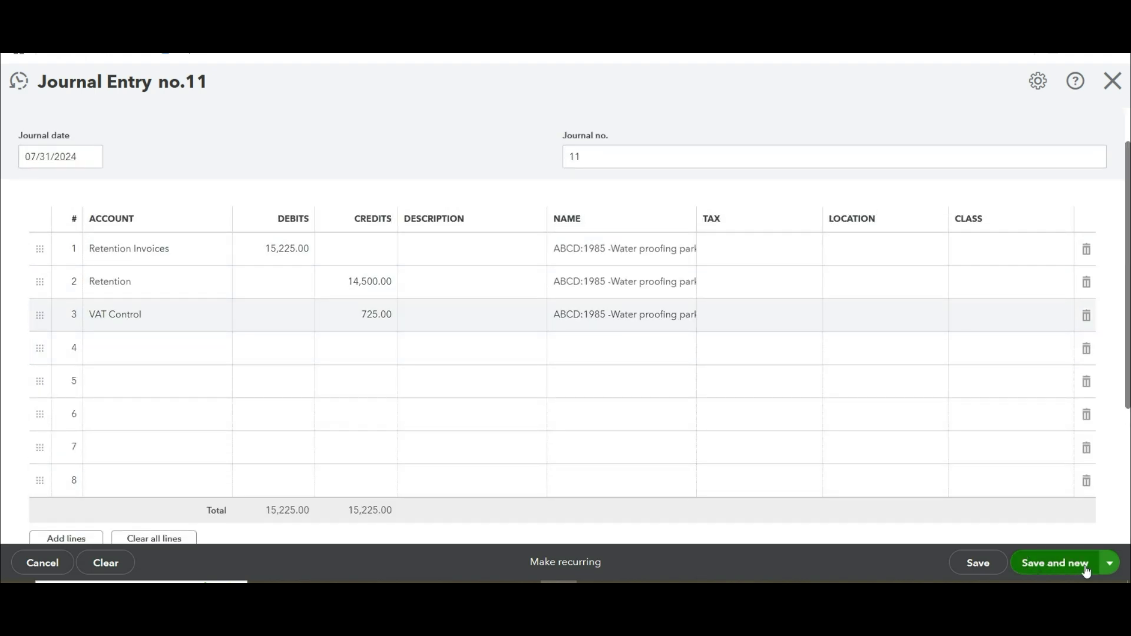
key(ctrl+alt+s)
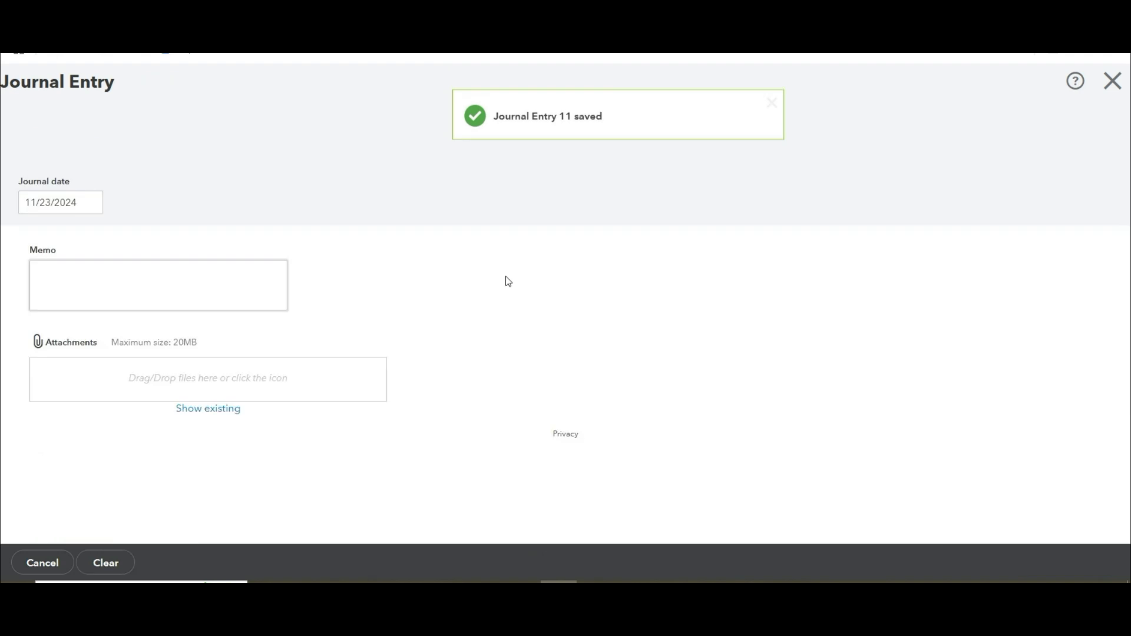
- Date journal 12 08/31/2024, debiting Retention Invoices 16,275 and crediting Retention 15,500 and VAT Control 775
click(90, 211)
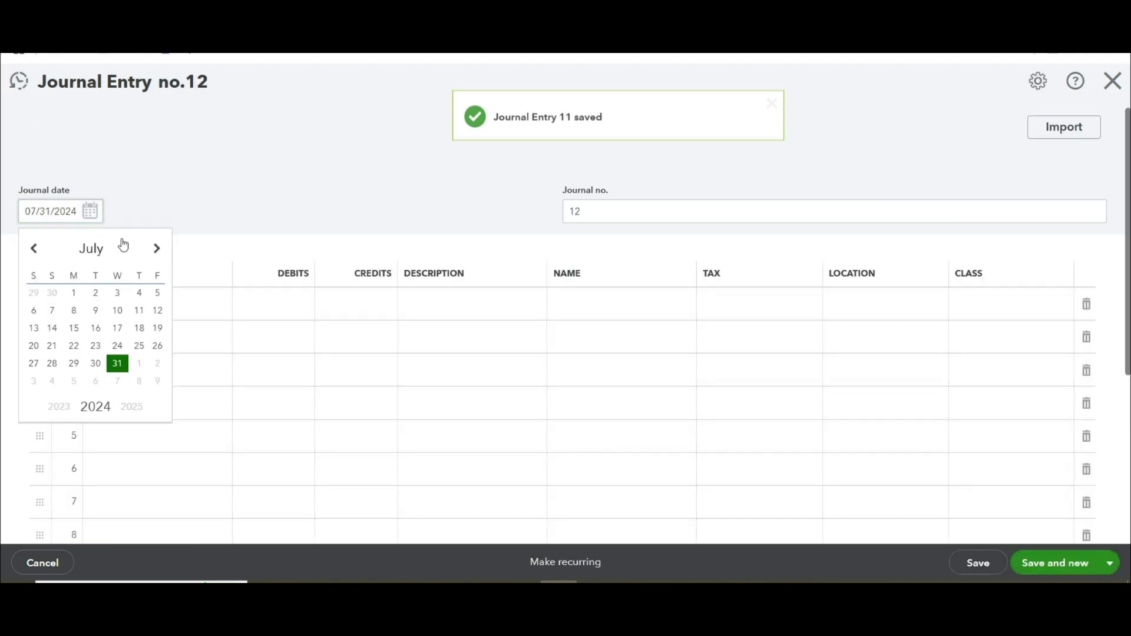
click(159, 250)
click(35, 381)
click(222, 370)
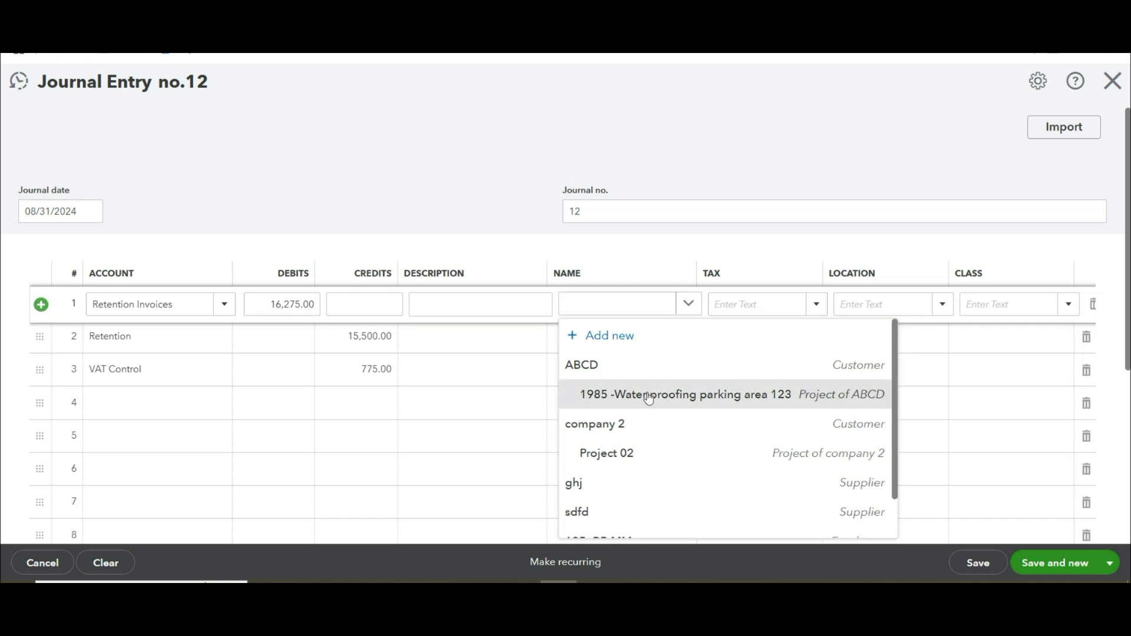
- Assign project 1985 -Water proofing parking area 123 to all lines of journal entry 12, and save it to start another entry
click(647, 396)
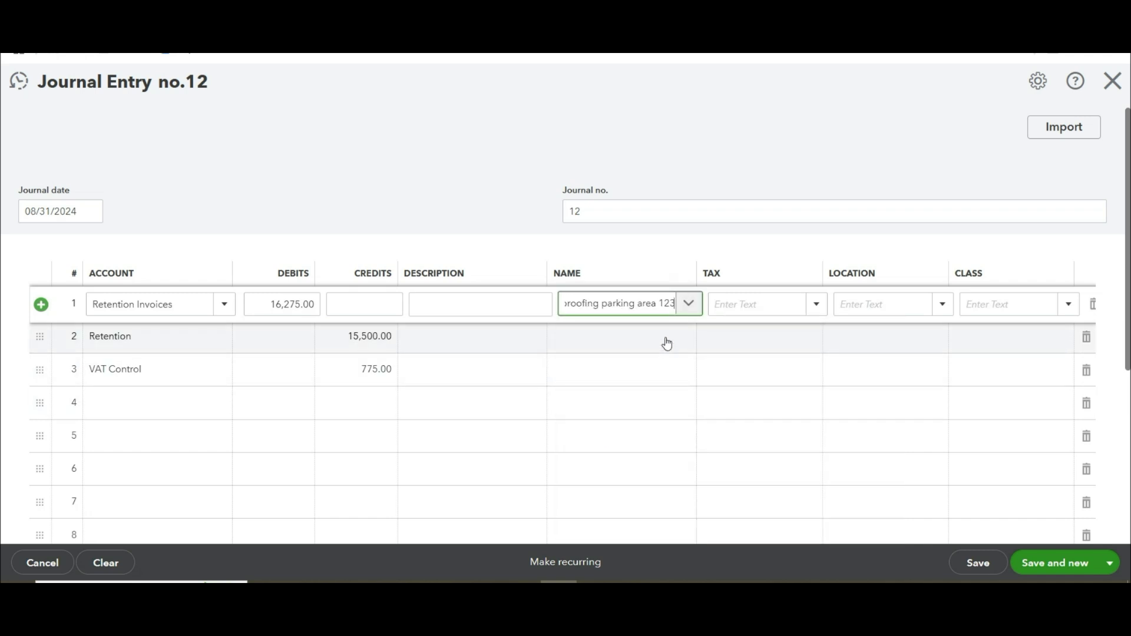
click(666, 343)
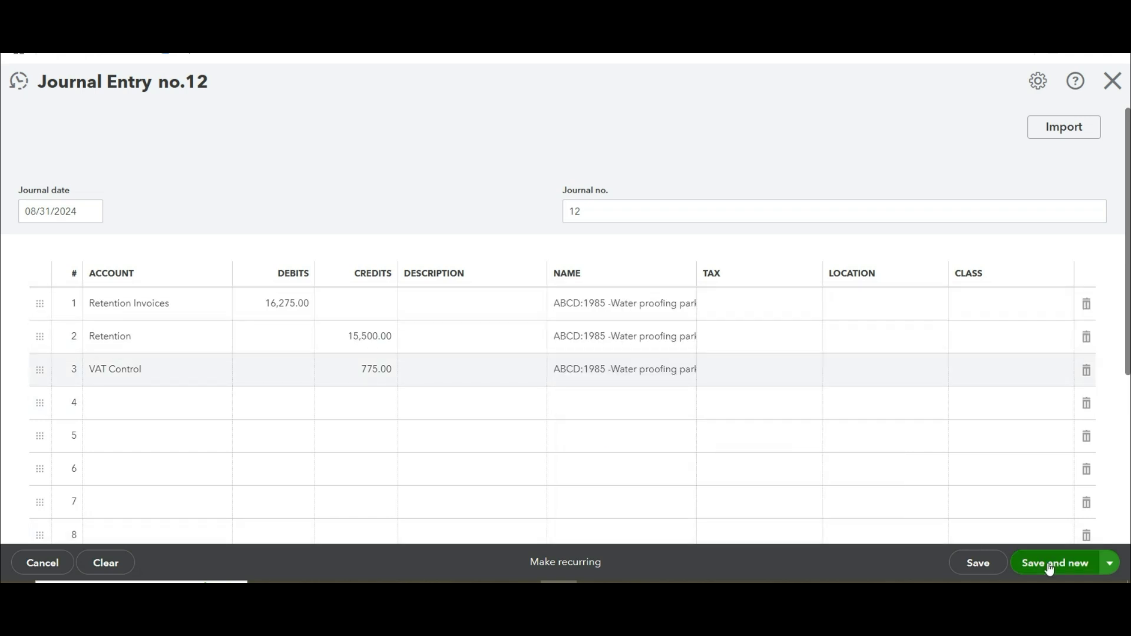
click(1050, 568)
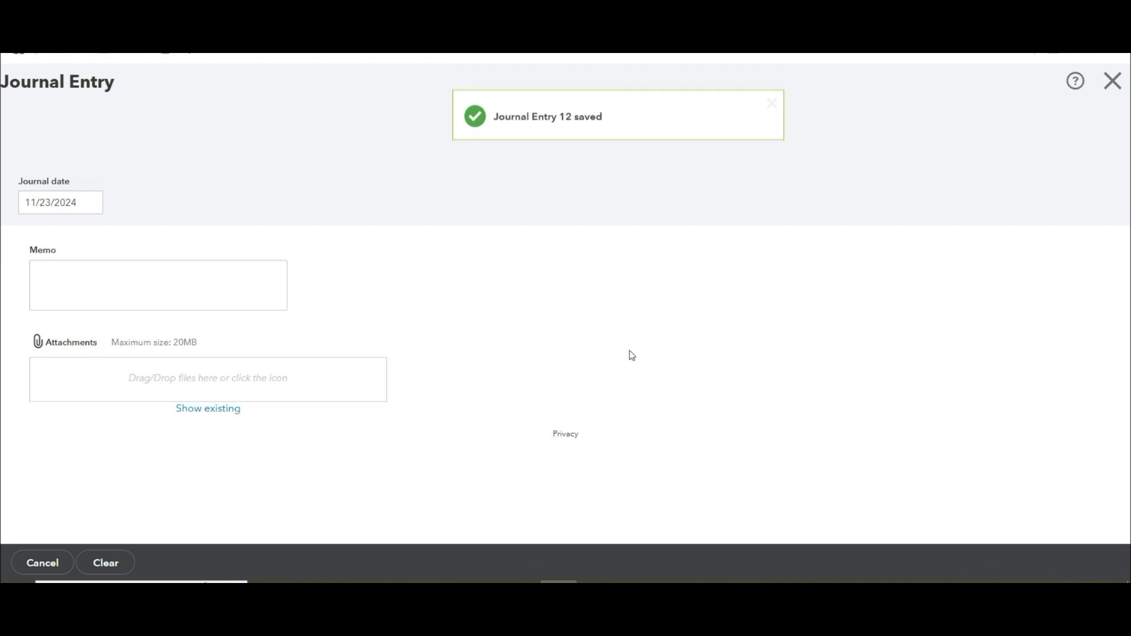
- Date journal entry 13 in September 2024, record the third invoice's 20,000 retention plus 1,000 VAT, and save and close it
click(90, 211)
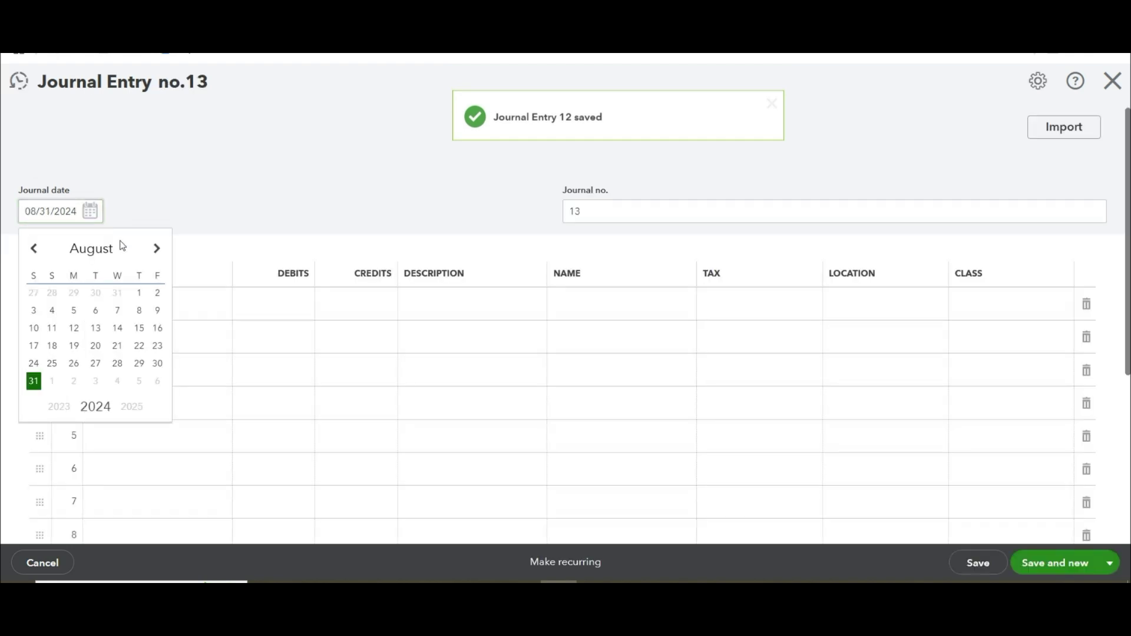
click(157, 253)
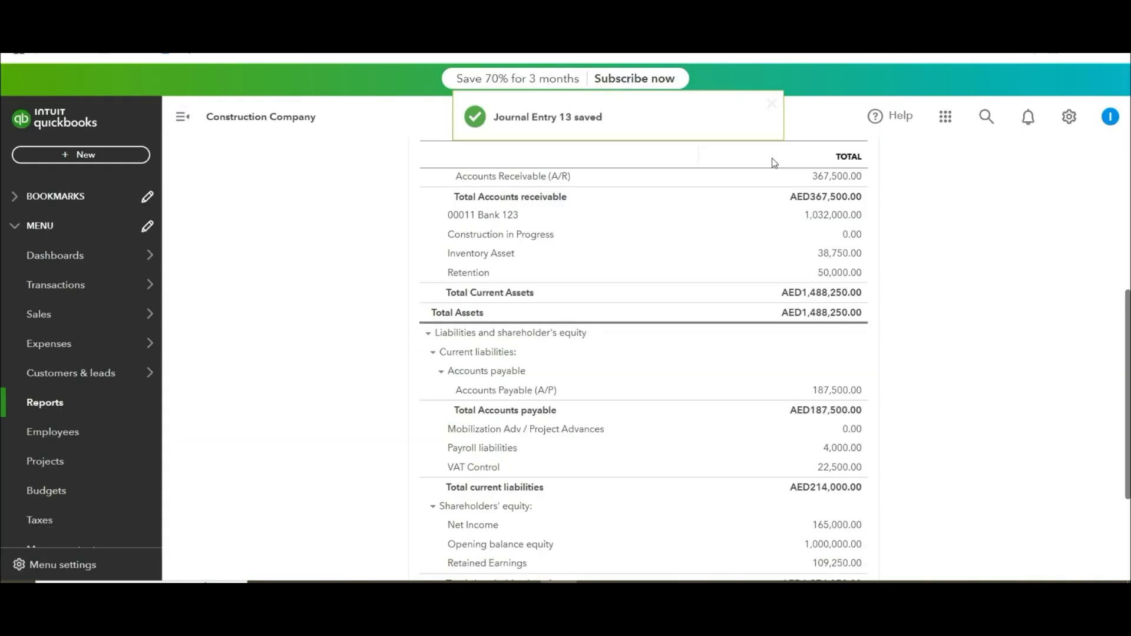
- Review the Retention and Retention Invoices balances under current assets in the All Dates balance sheet
scroll(774, 163, up, 5)
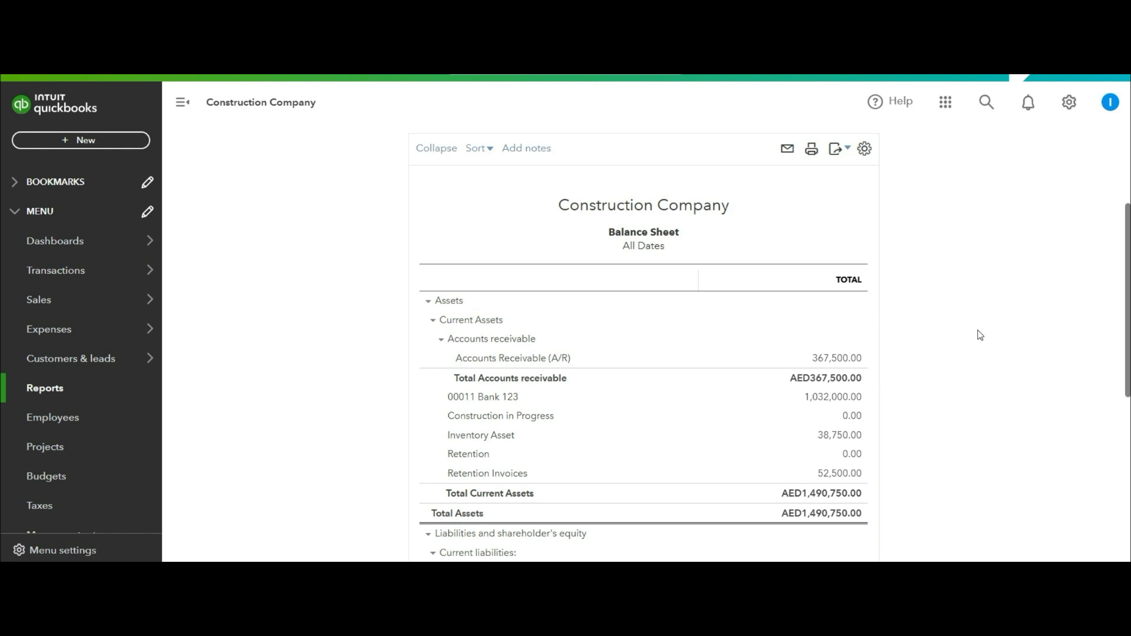
scroll(978, 333, down, 2)
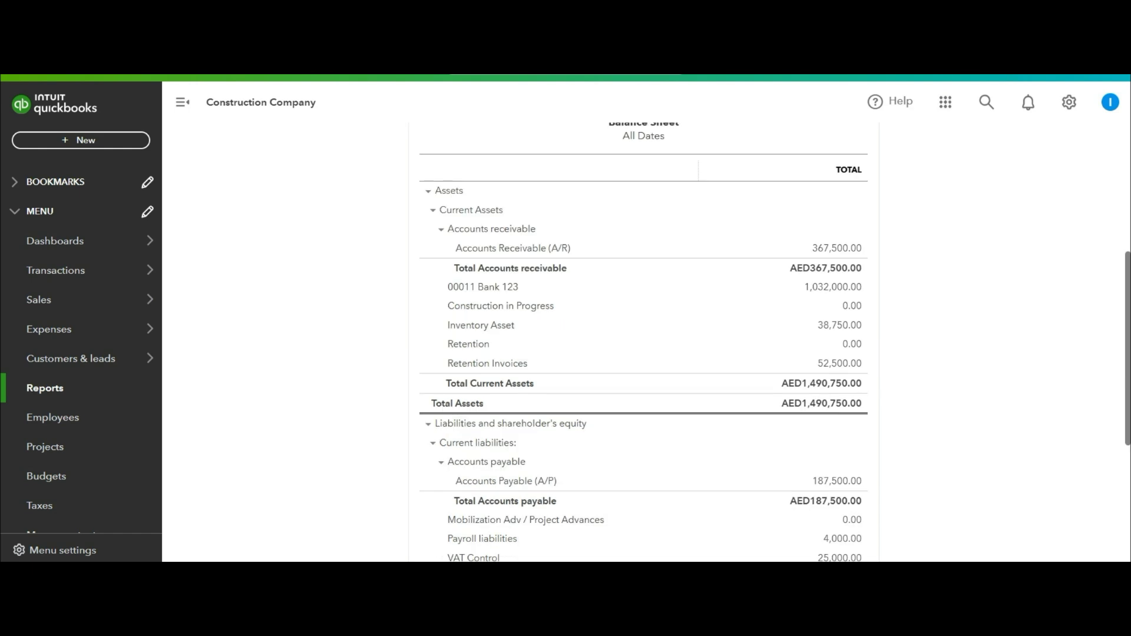
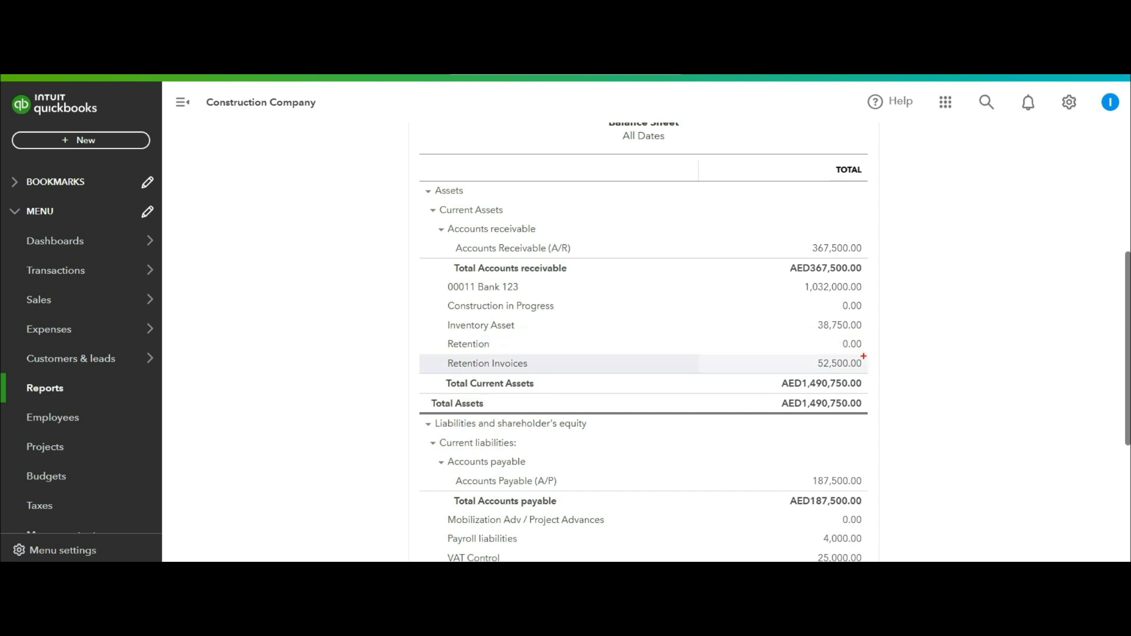
drag(862, 343, 885, 349)
key(Escape)
- Compare the balance sheet with the Excel workbook's retention and progress totals in I8:I10 and the already received amount
key(alt+Tab)
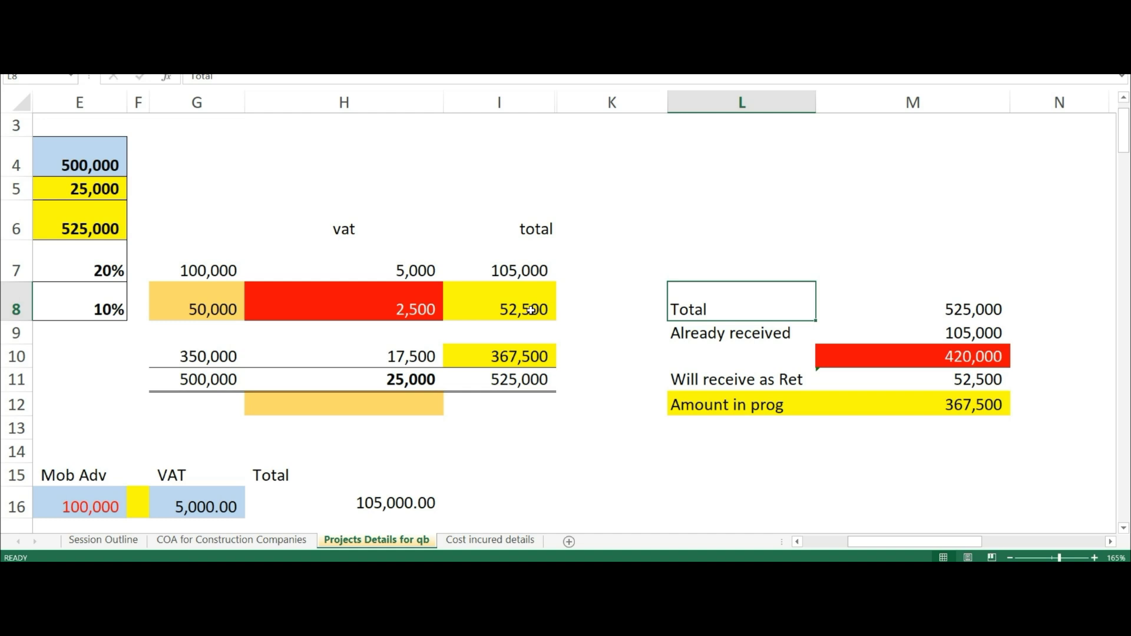
drag(515, 314, 517, 356)
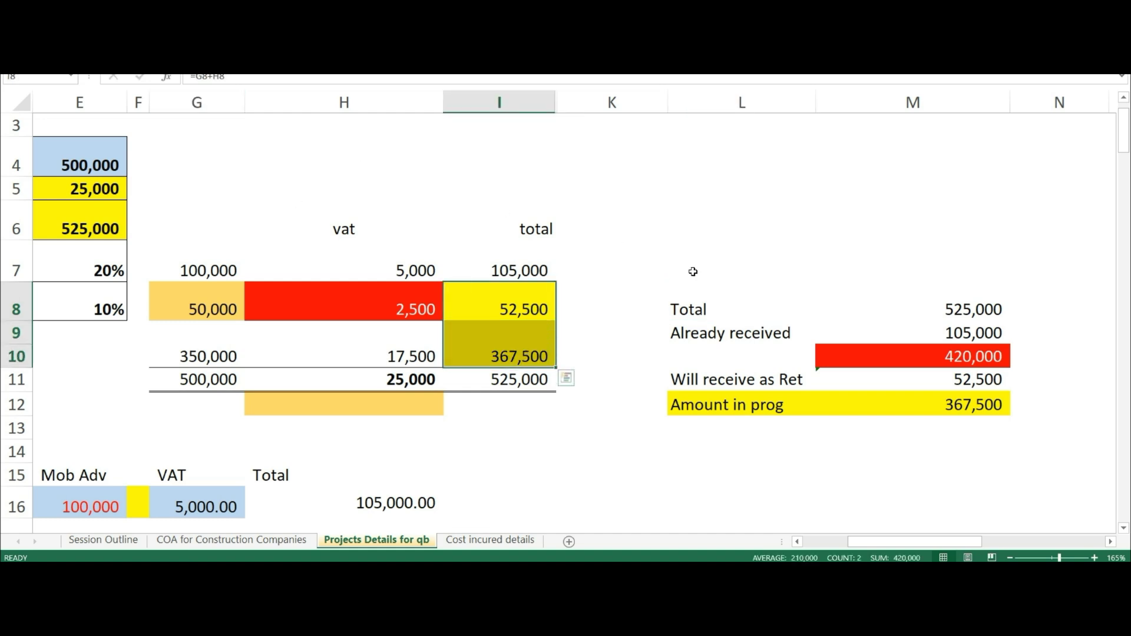
key(alt+Tab)
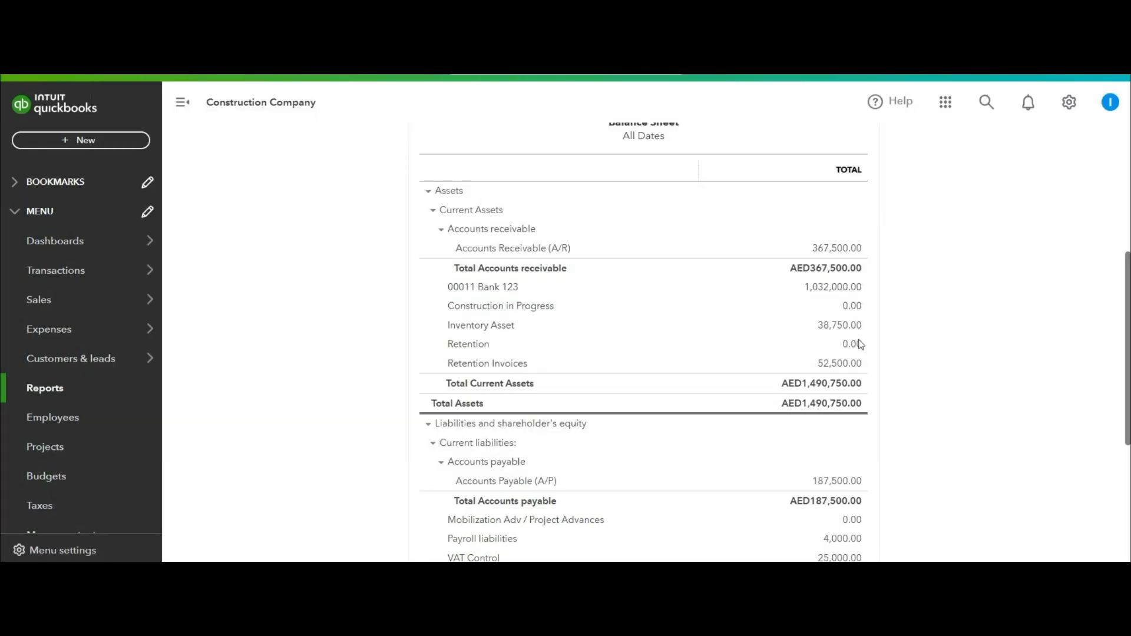
key(alt+Tab)
click(539, 271)
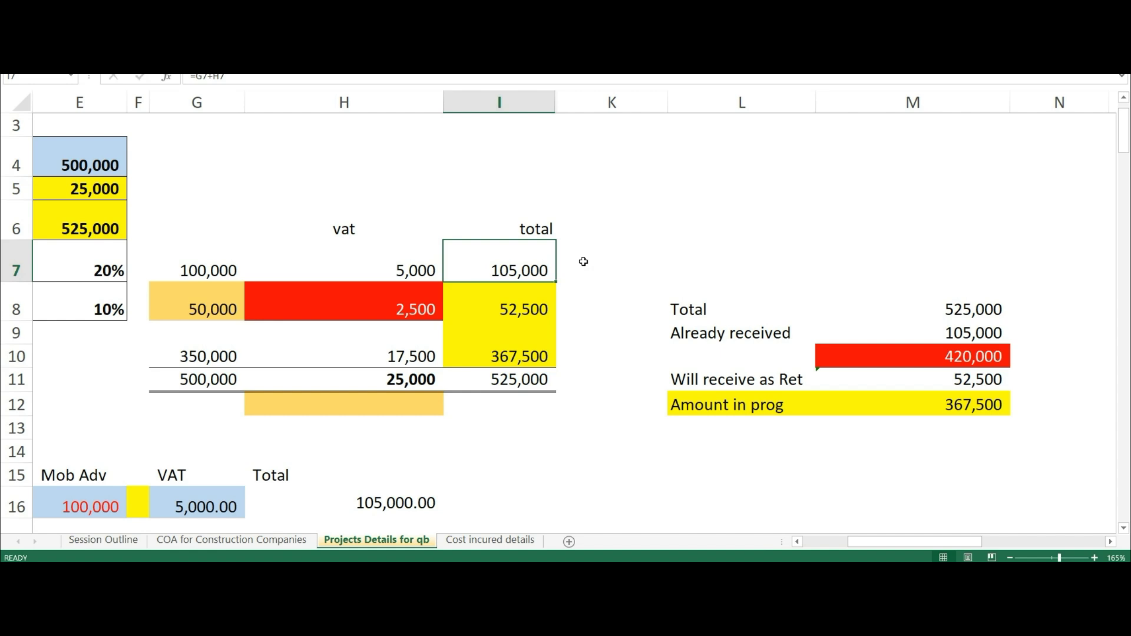
drag(988, 336, 761, 334)
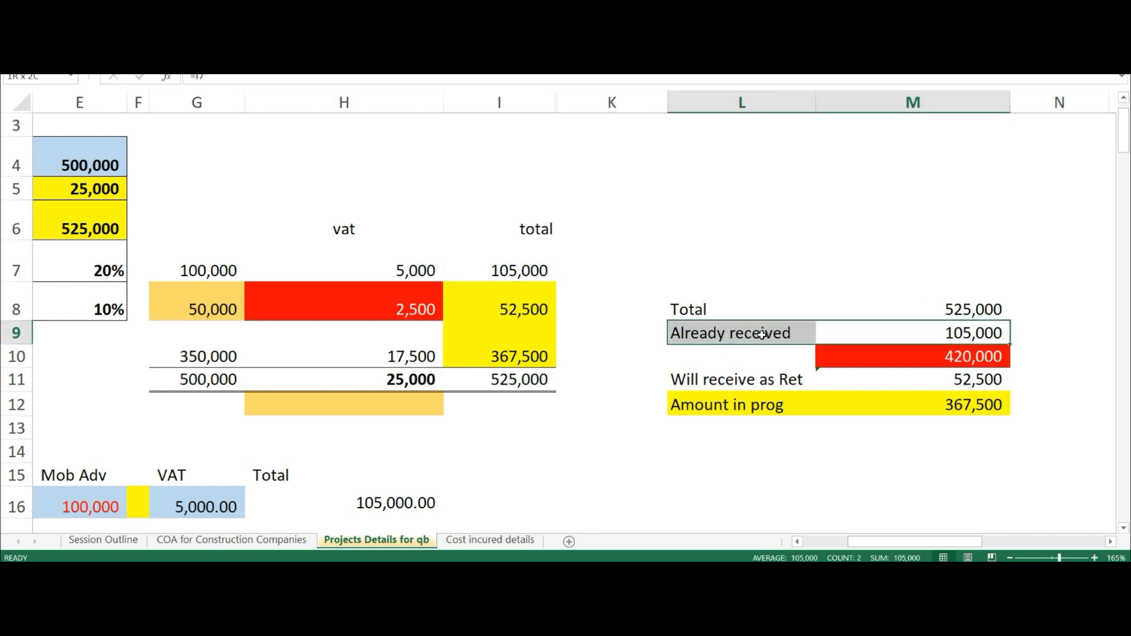
key(alt+Tab)
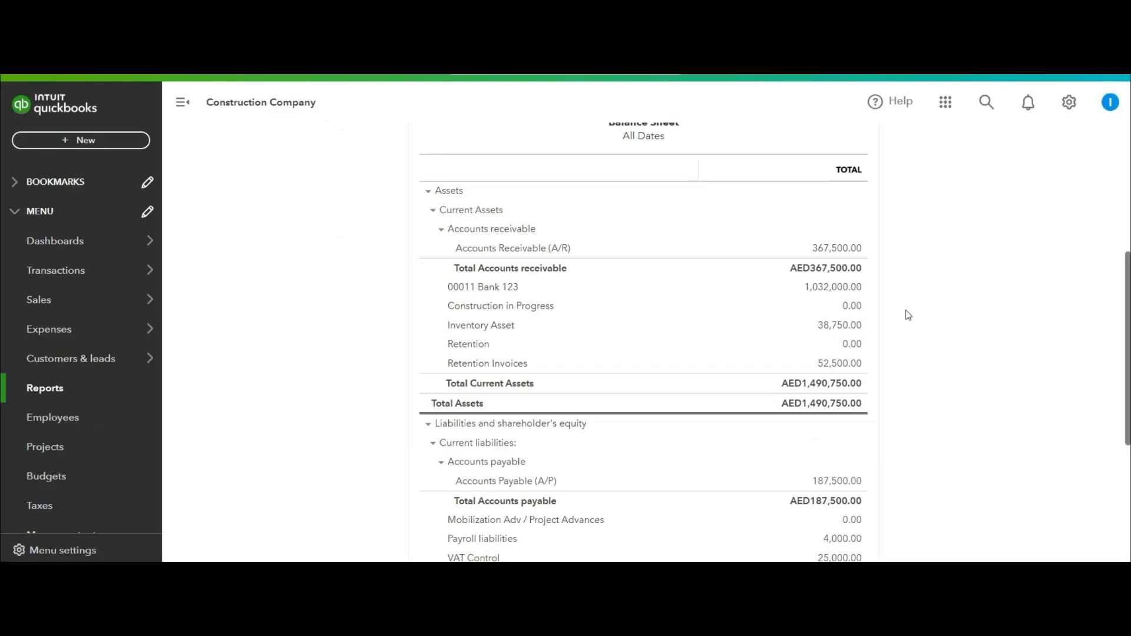
- Mark the Accounts Receivable, Retention Invoices and VAT Control balances on the balance sheet as checked
drag(877, 233, 1014, 176)
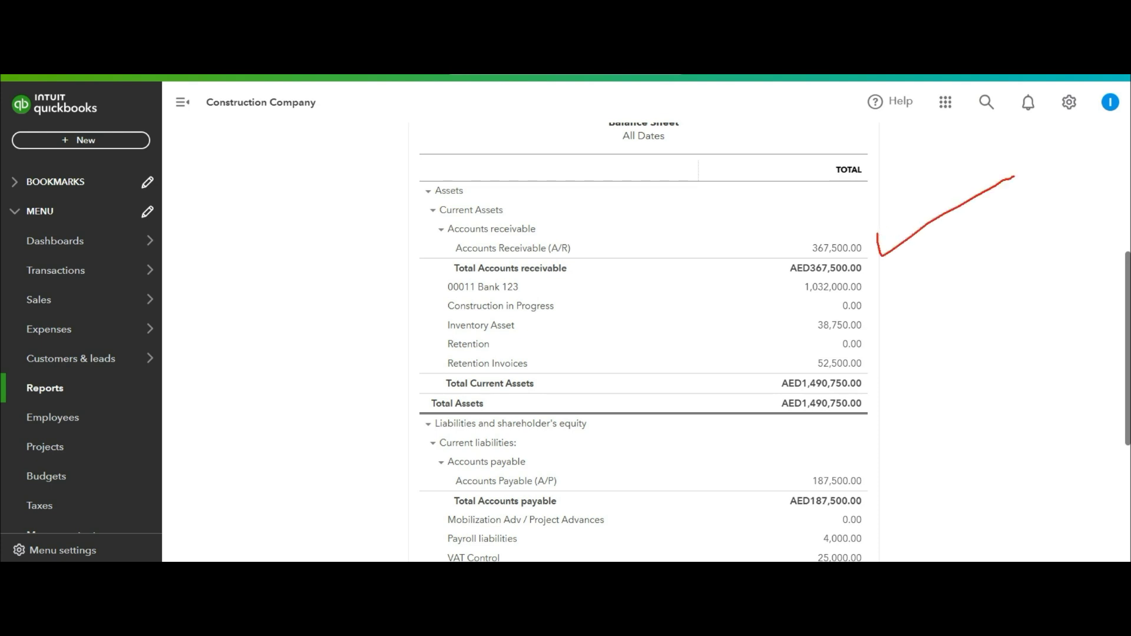
drag(878, 360, 1040, 277)
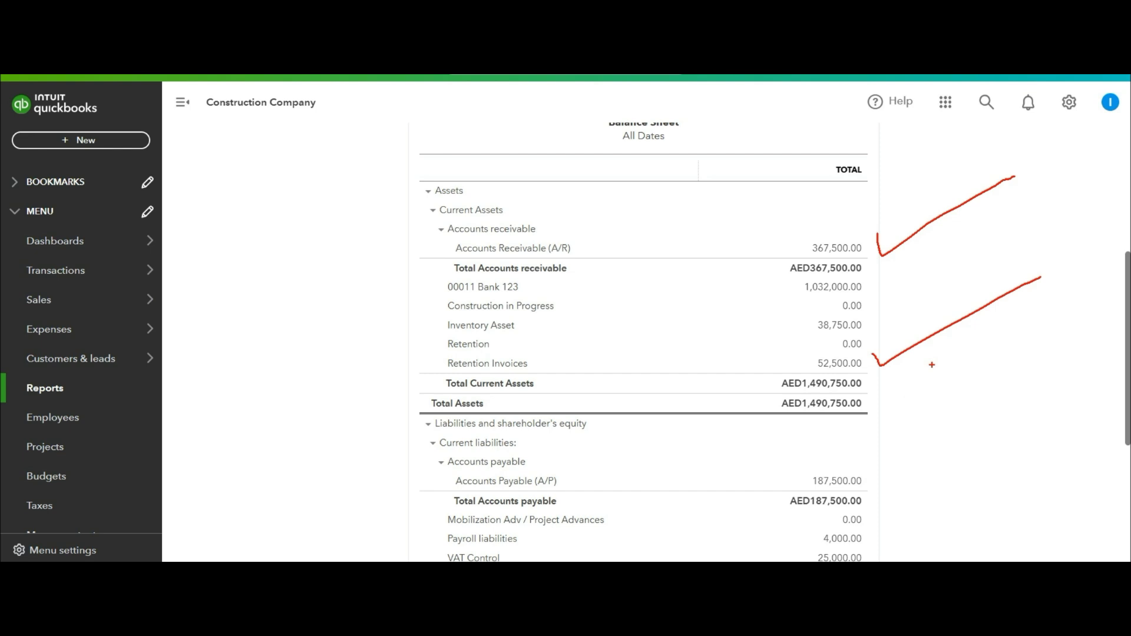
key(Escape)
scroll(931, 369, down, 2)
key(ctrl+2)
drag(865, 452, 1031, 352)
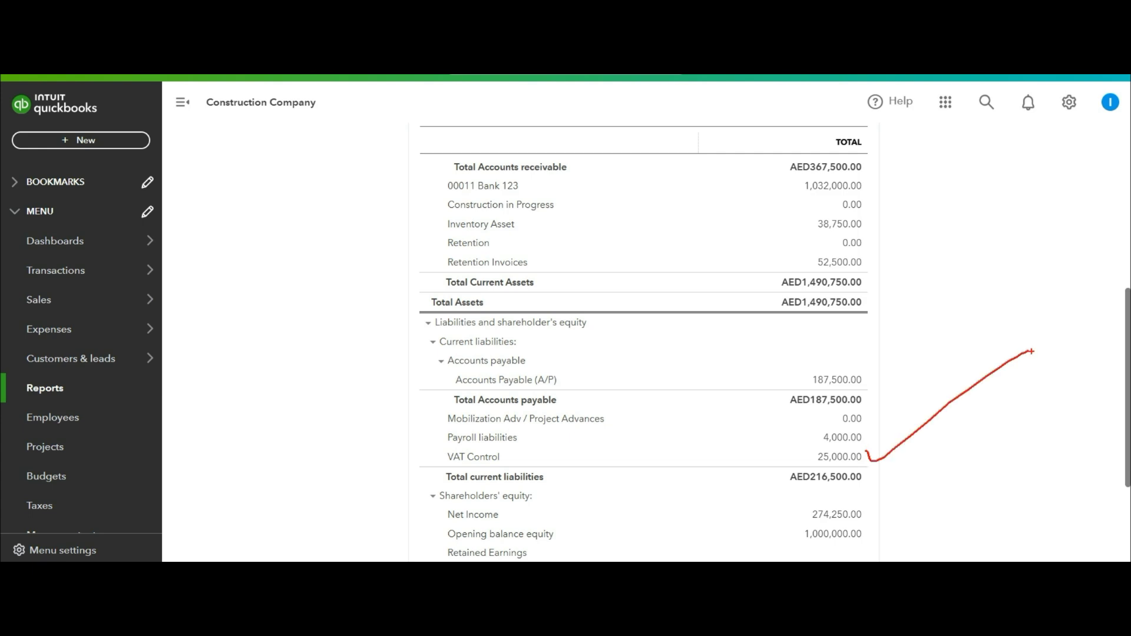
key(Escape)
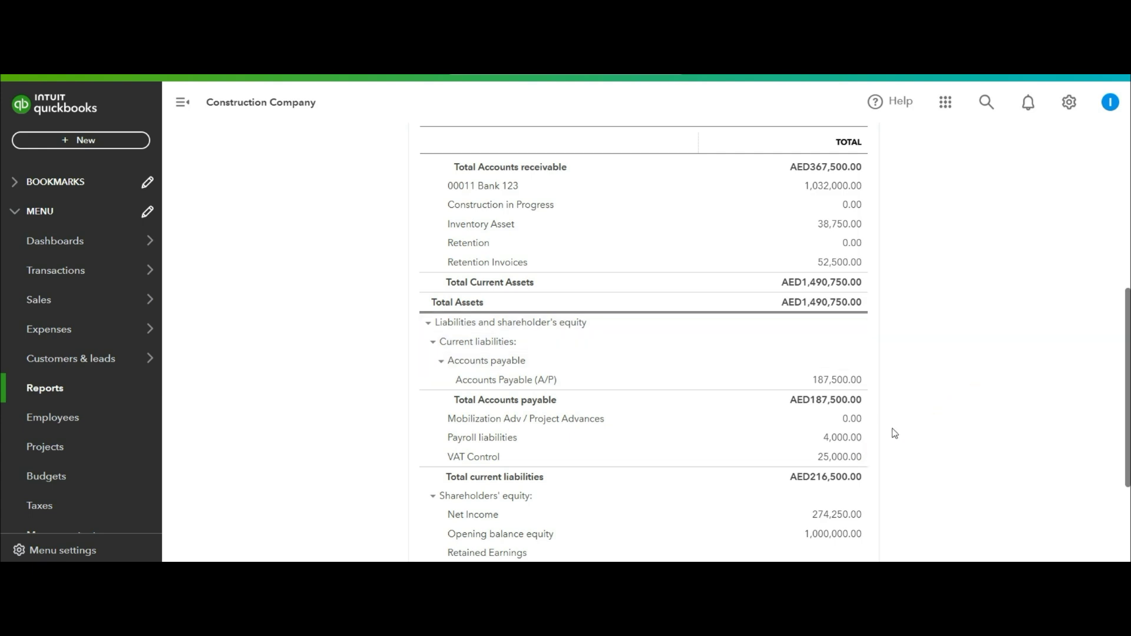
- Check the VAT amounts and their total in H7:H11 of the Excel workbook, and return to the balance sheet's liabilities and equity
key(alt+Tab)
click(415, 386)
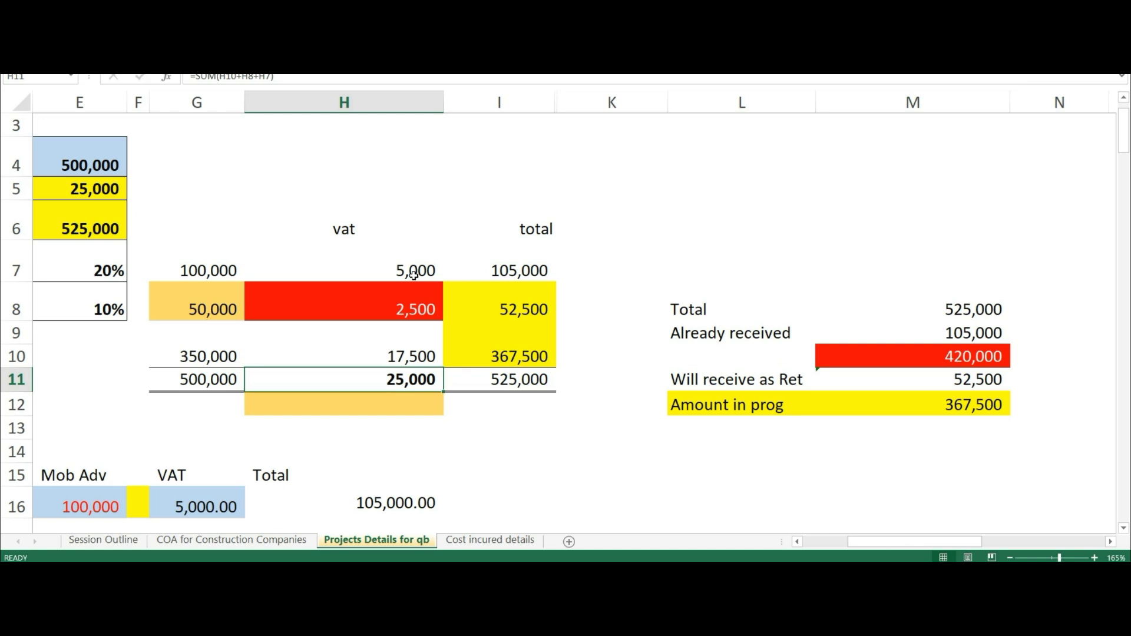
drag(415, 270, 412, 380)
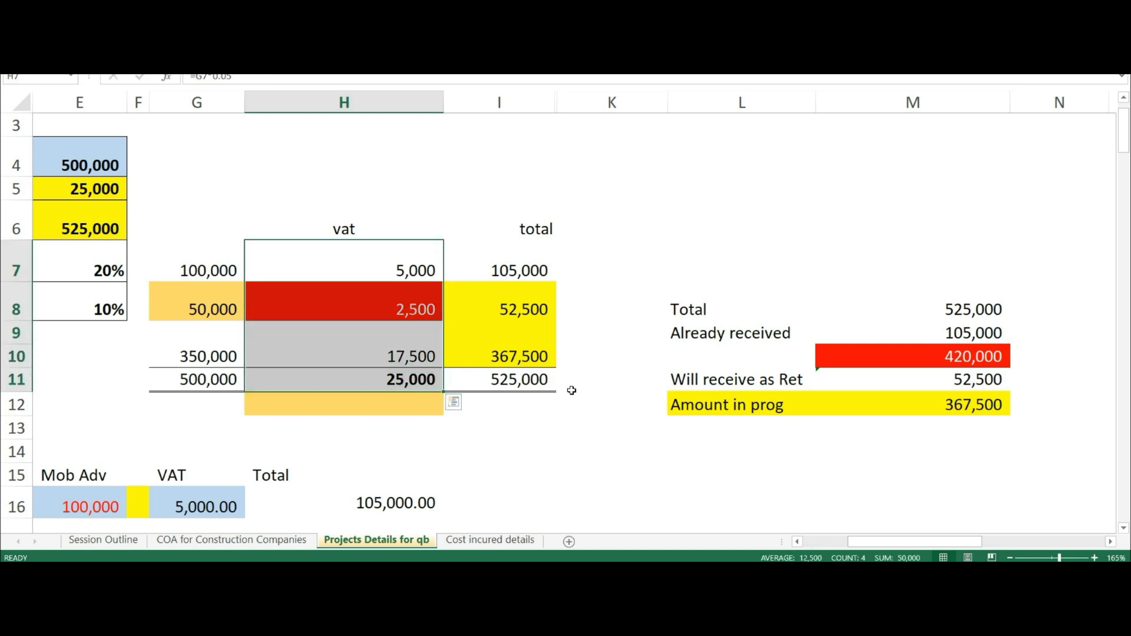
click(587, 420)
key(alt+Tab)
scroll(954, 353, down, 3)
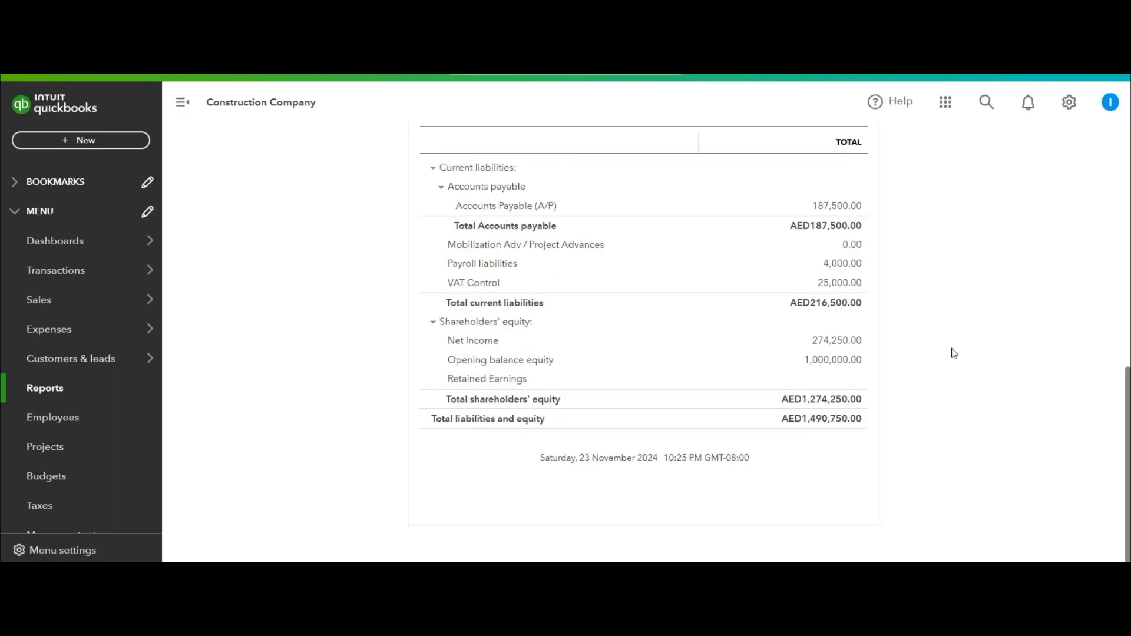
- Open the transactions behind the Mobilization Adv / Project Advances balance, review their amounts and running balances, and check them against the Excel workbook
scroll(902, 344, up, 1)
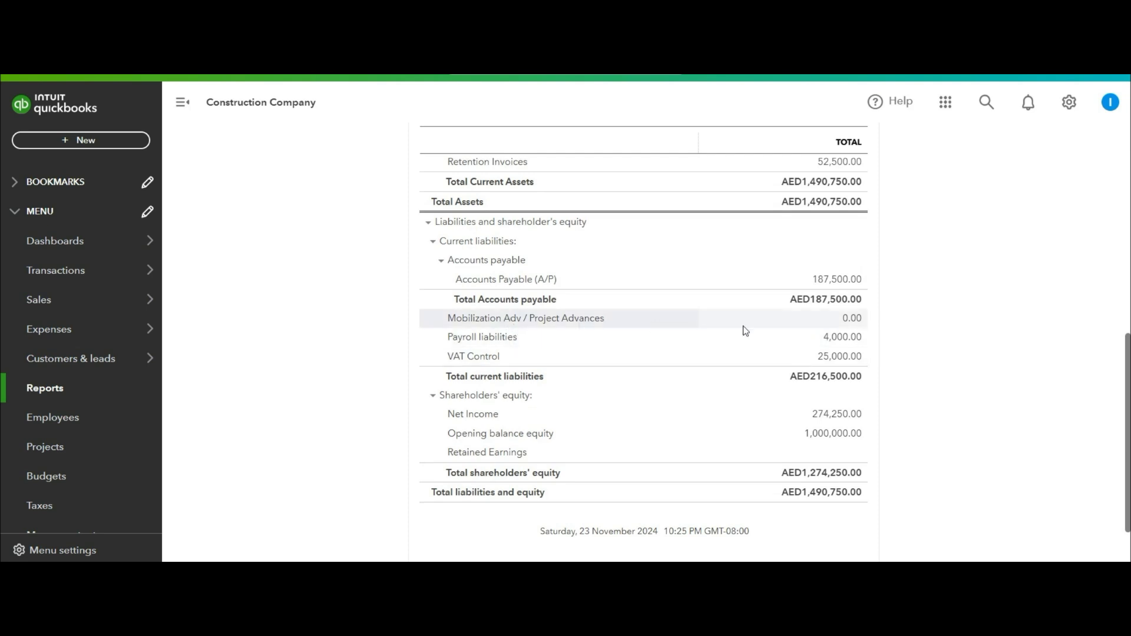
double_click(542, 319)
double_click(464, 322)
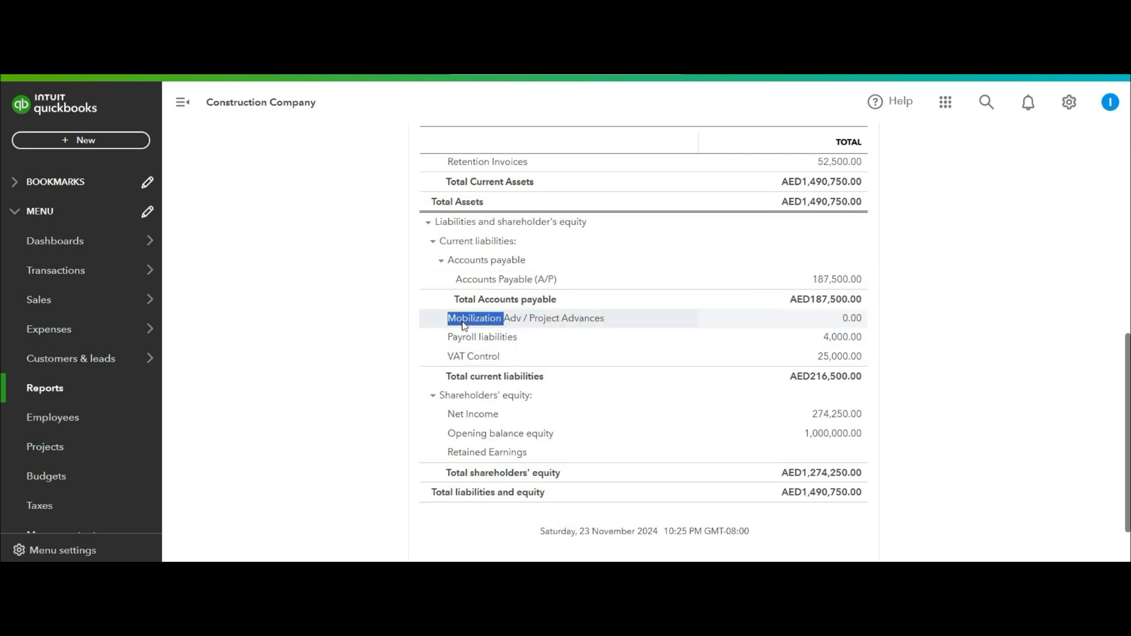
click(848, 318)
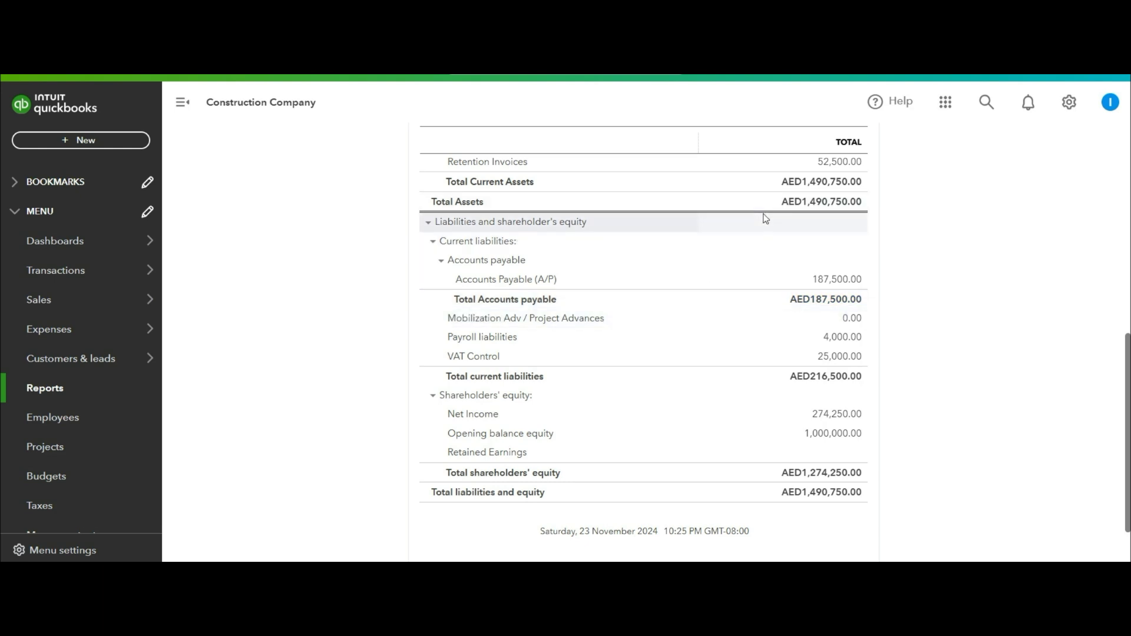
key(alt+Left)
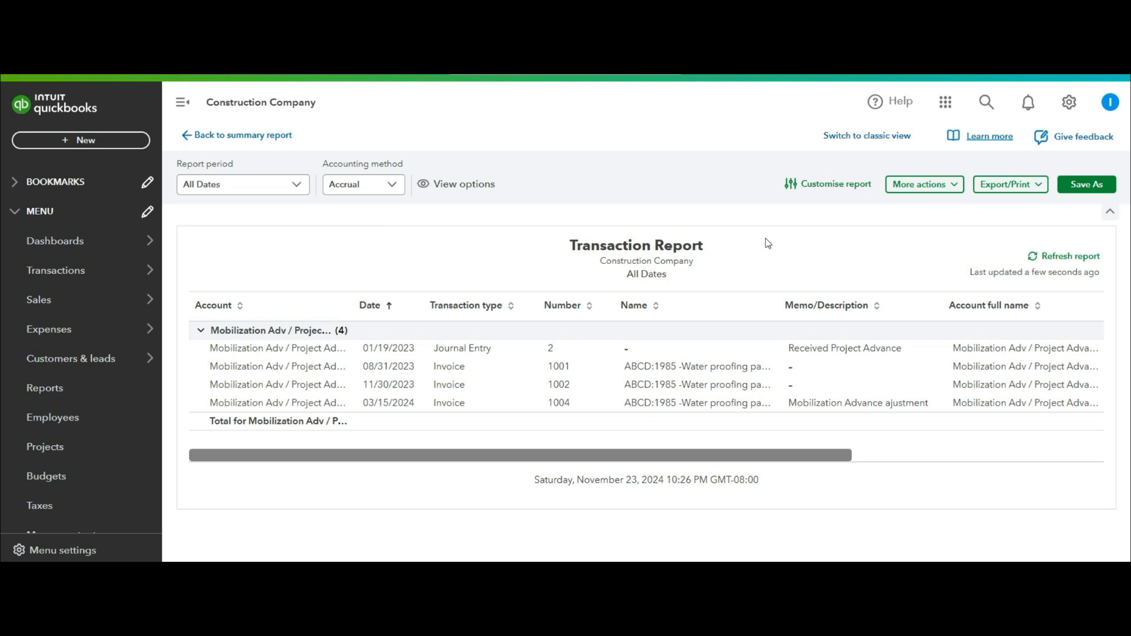
drag(710, 456, 1058, 450)
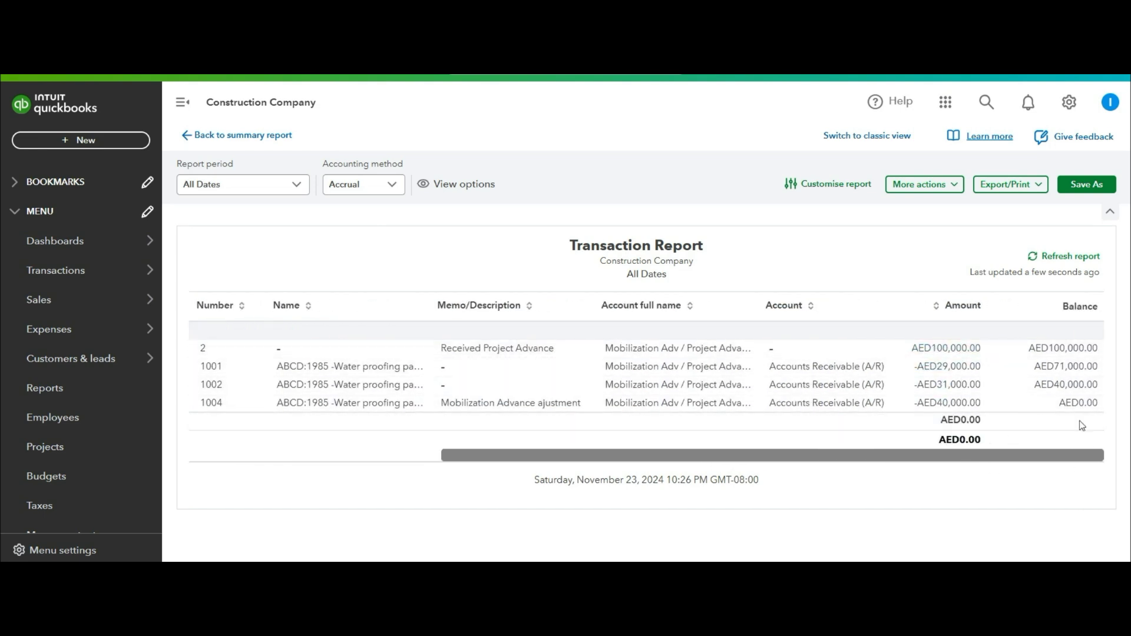
key(alt+Tab)
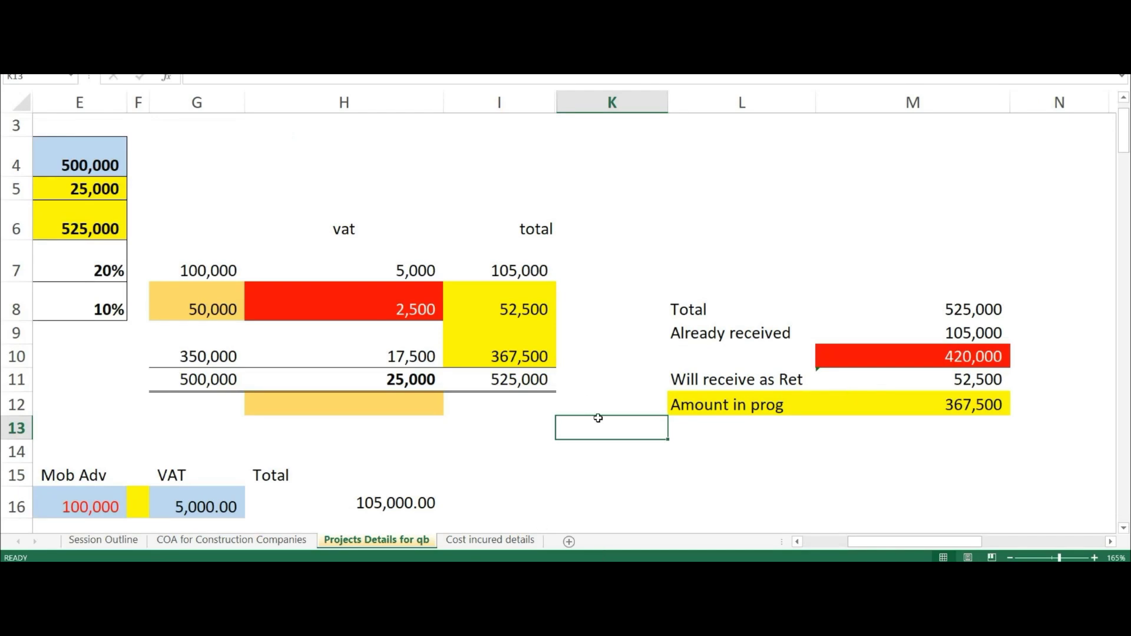
key(alt+Tab)
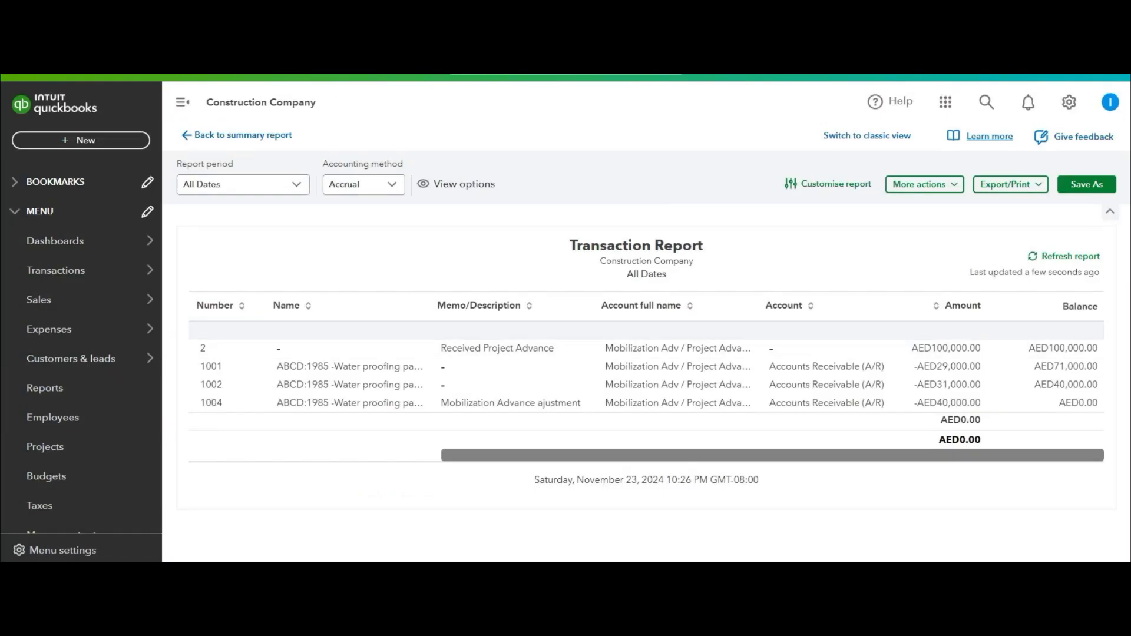
- Open the Profit and Loss report, run it for All Dates, and review the contract revenue and cost of sales
click(45, 388)
click(240, 530)
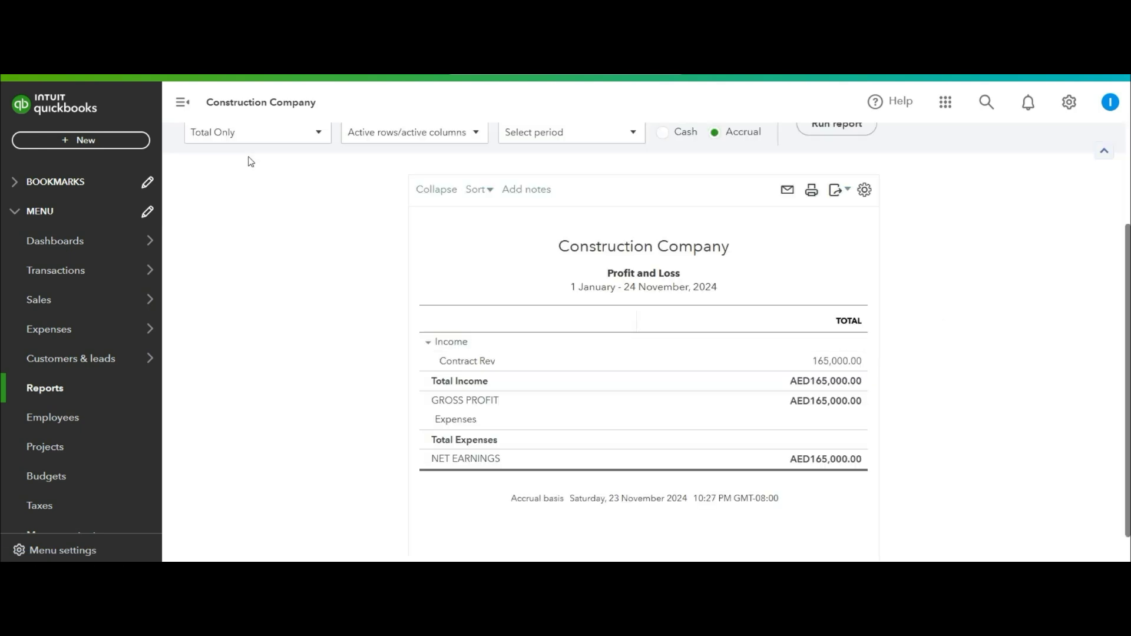
click(265, 219)
click(224, 244)
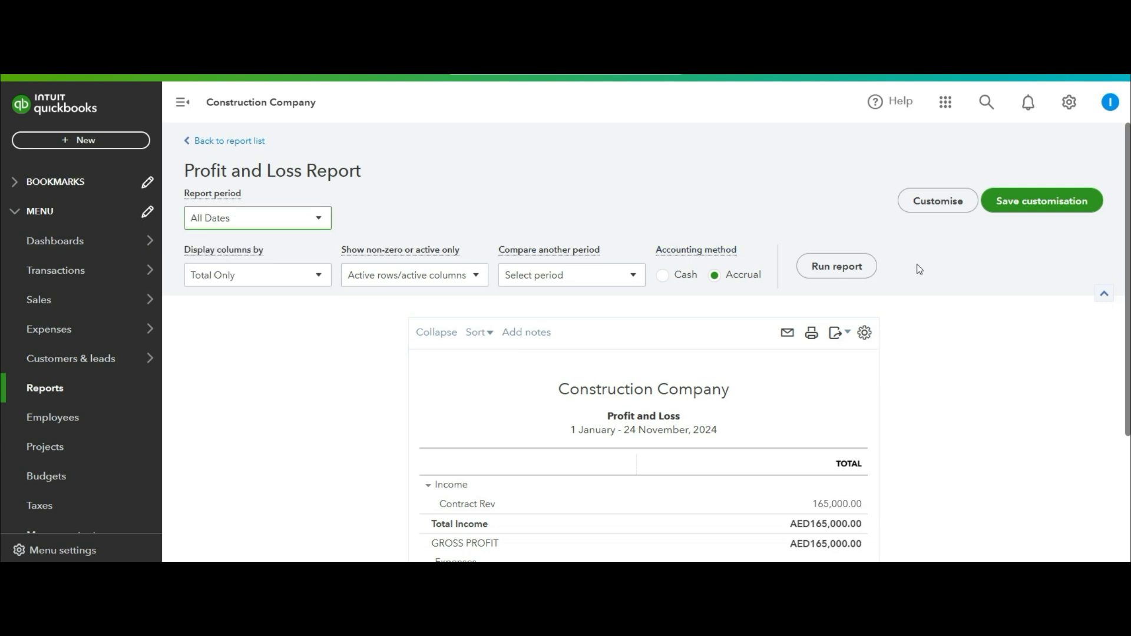
click(827, 219)
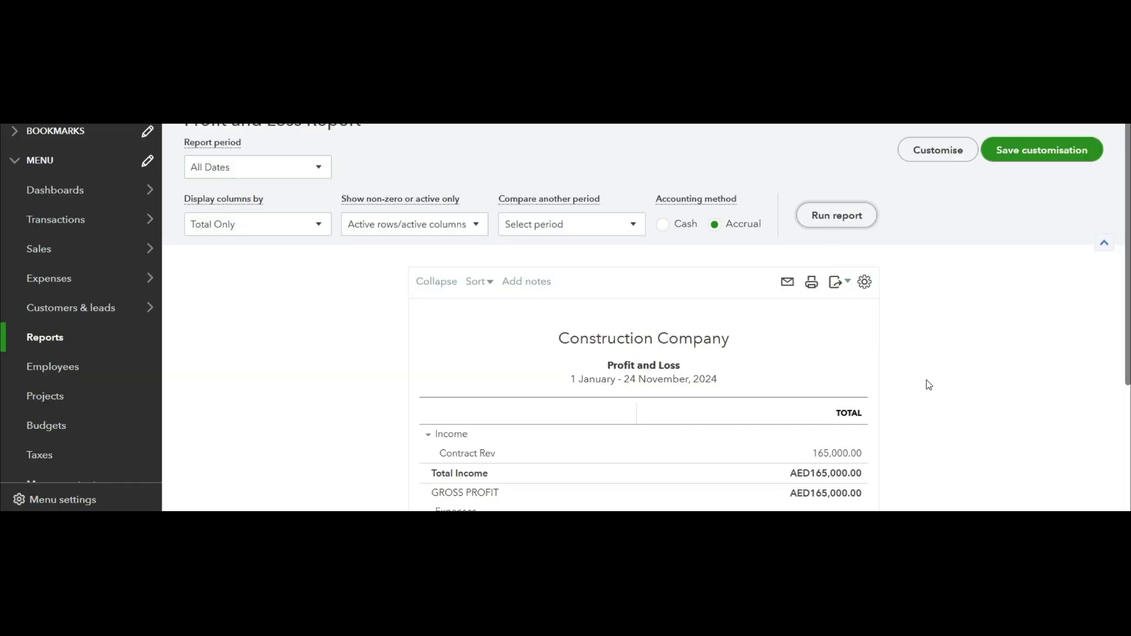
scroll(929, 384, down, 3)
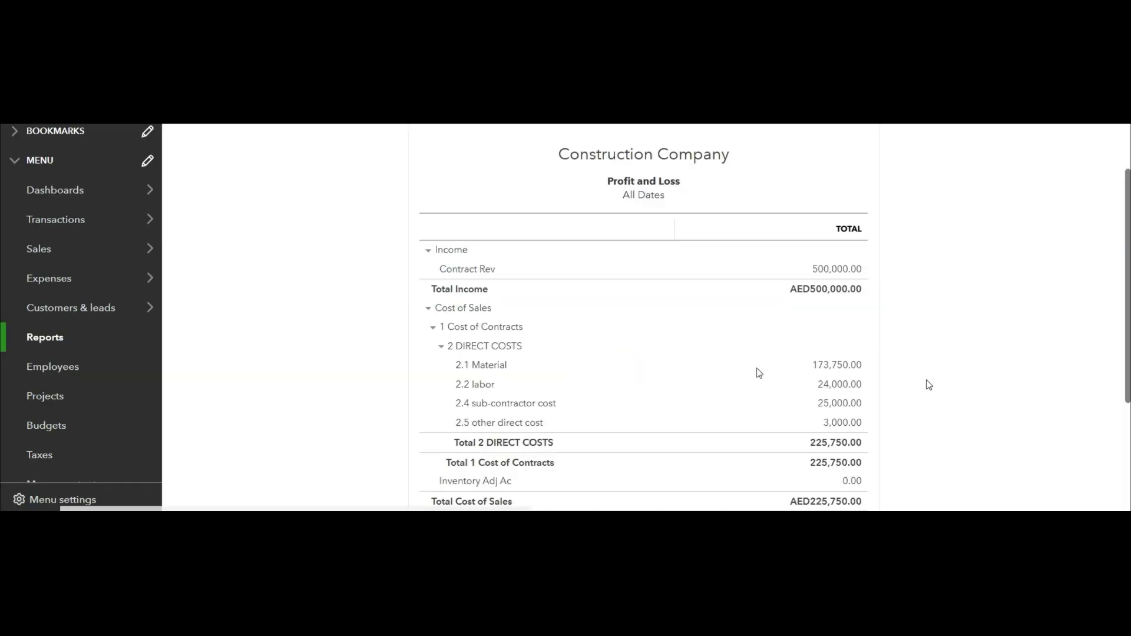